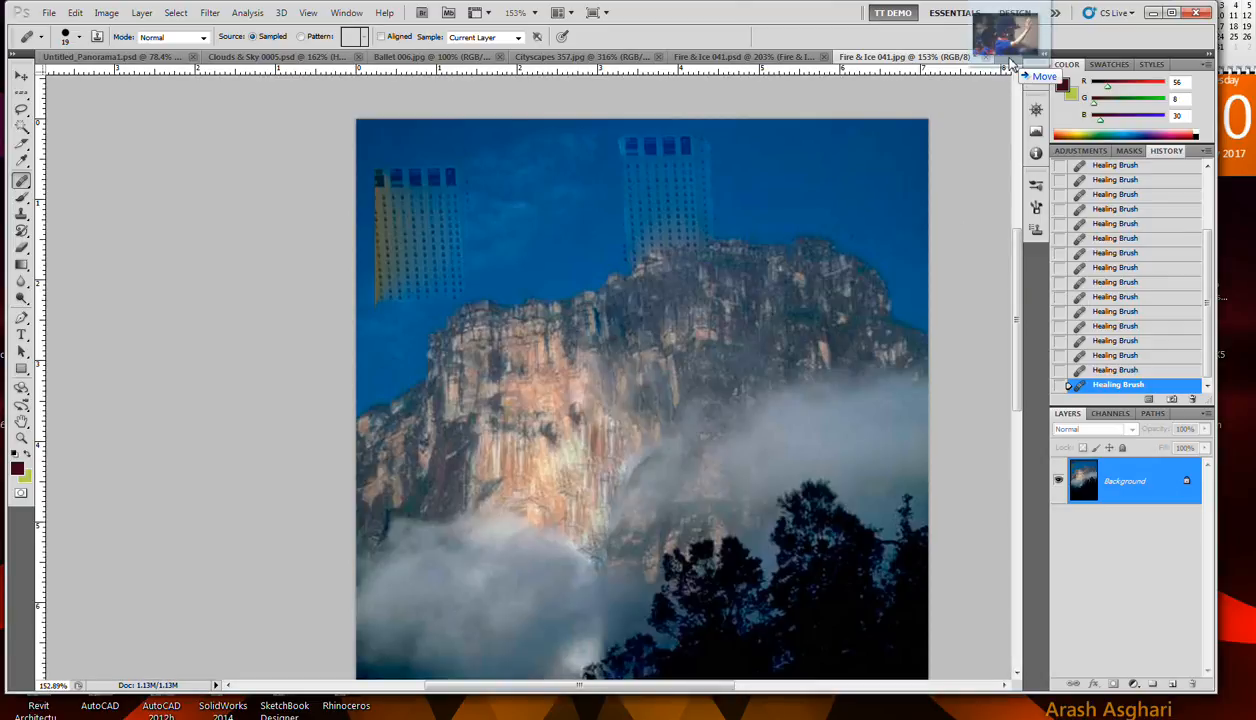
Step: Open Kids' Stuff 117.jpg with the working Adobe RGB (1998) profile assigned, and switch back to the Fire & Ice 041.jpg document
drag(1010, 62, 1010, 62)
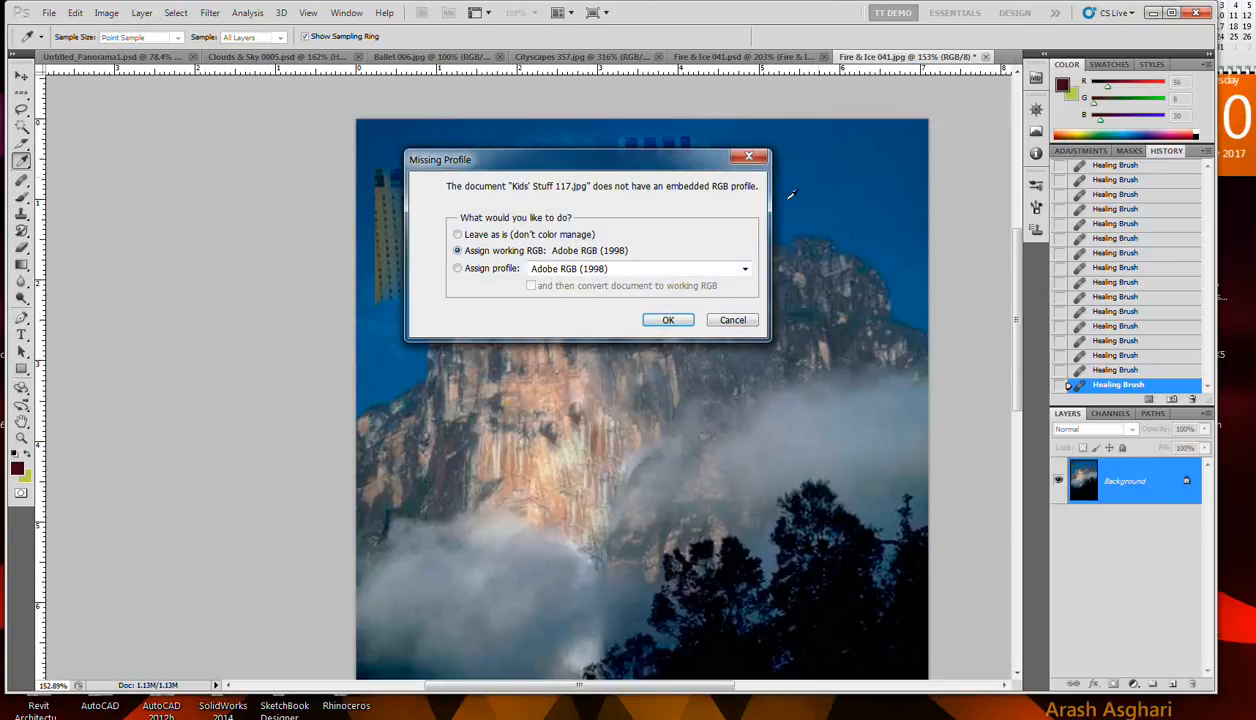
click(668, 319)
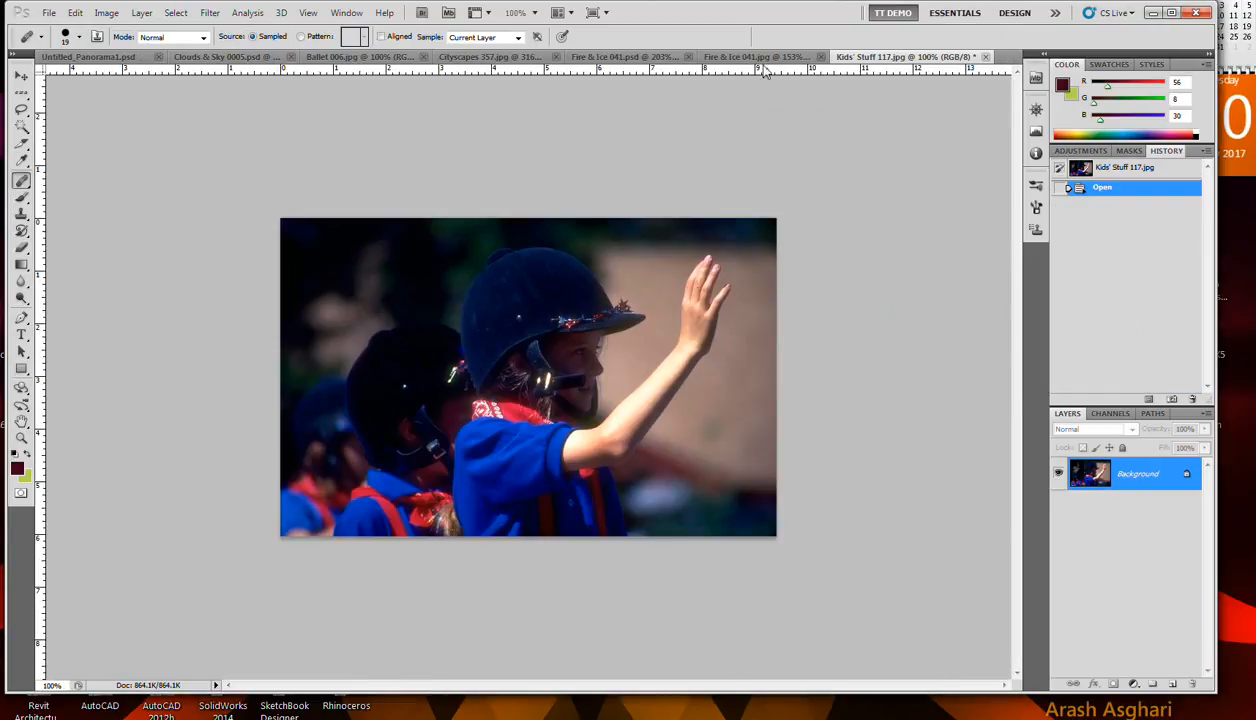
click(752, 62)
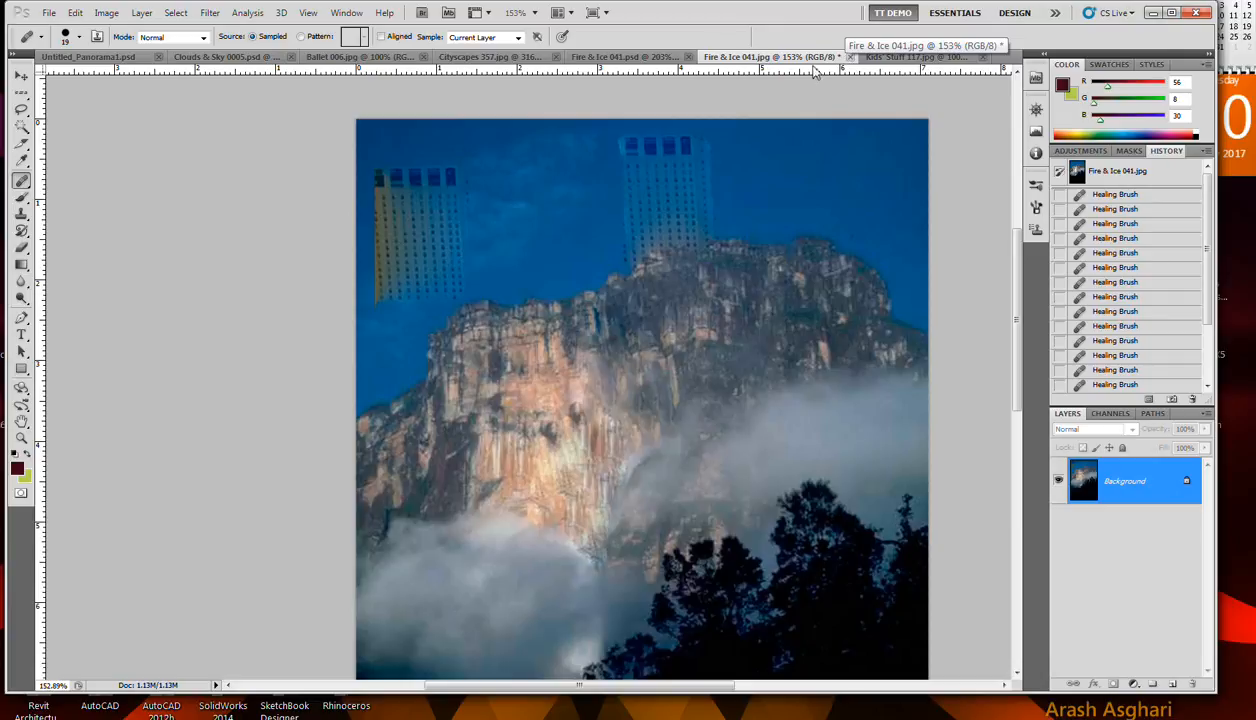
click(49, 13)
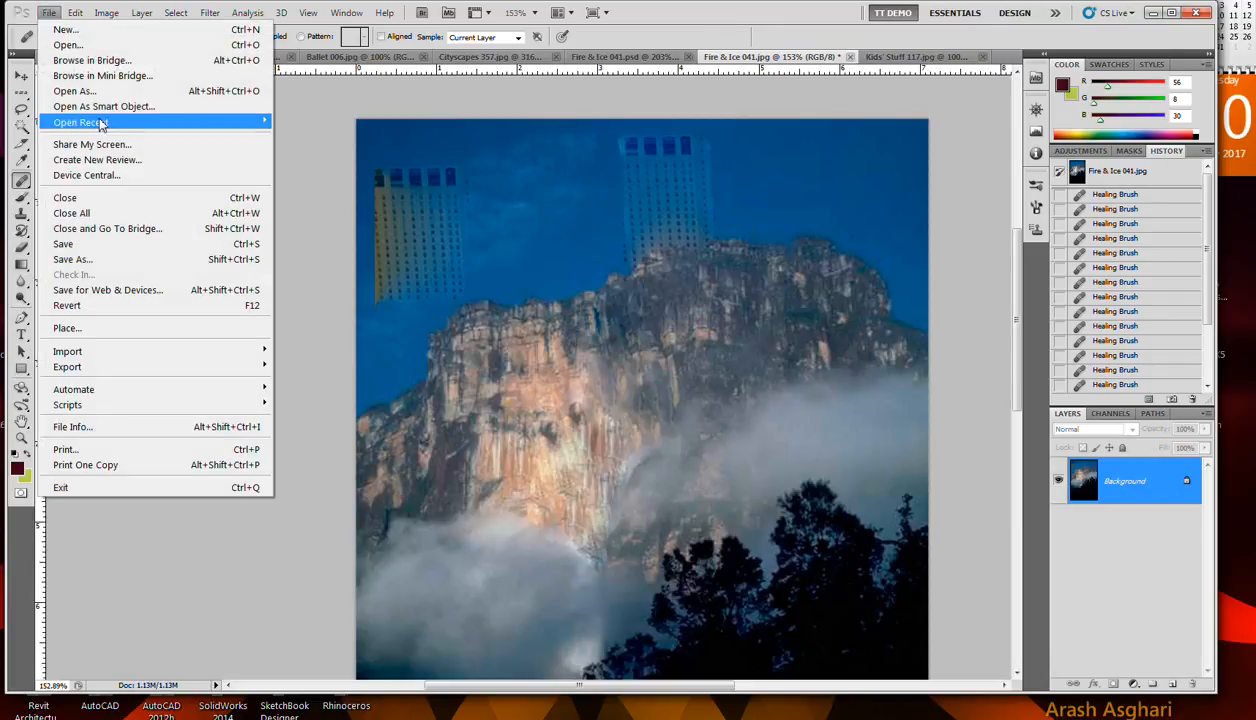
click(96, 92)
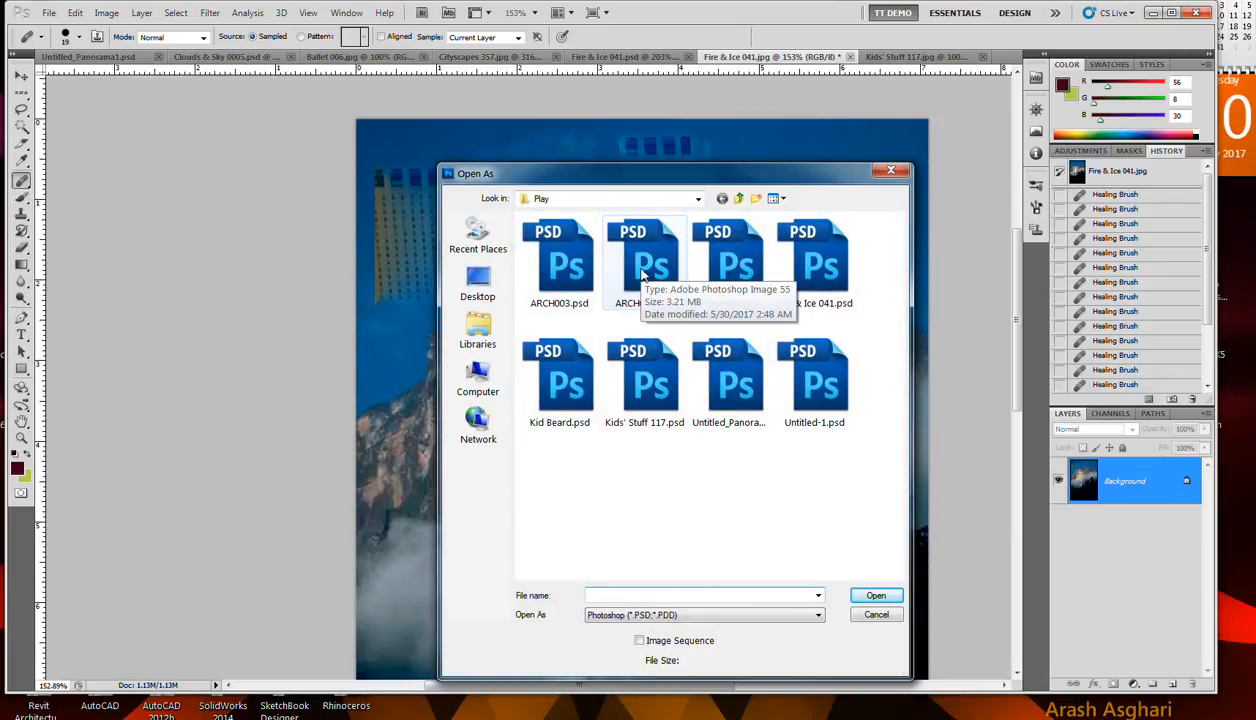
text(123)
key(Return)
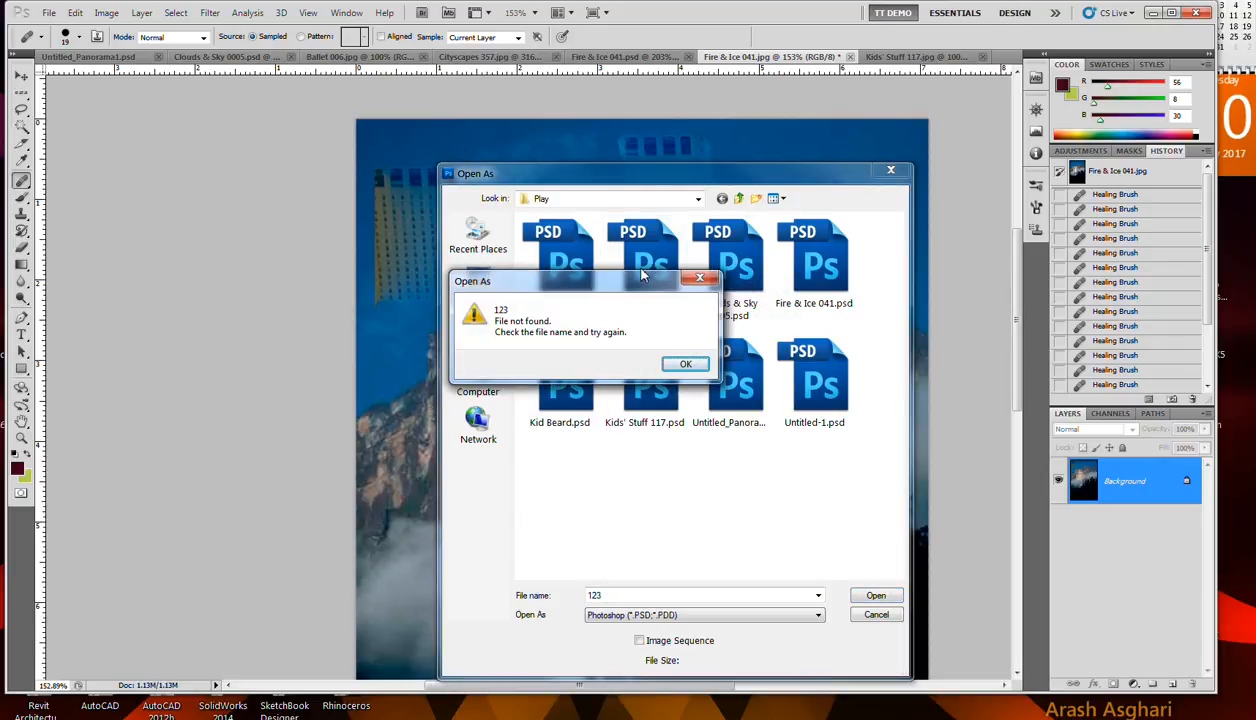
click(670, 363)
click(862, 614)
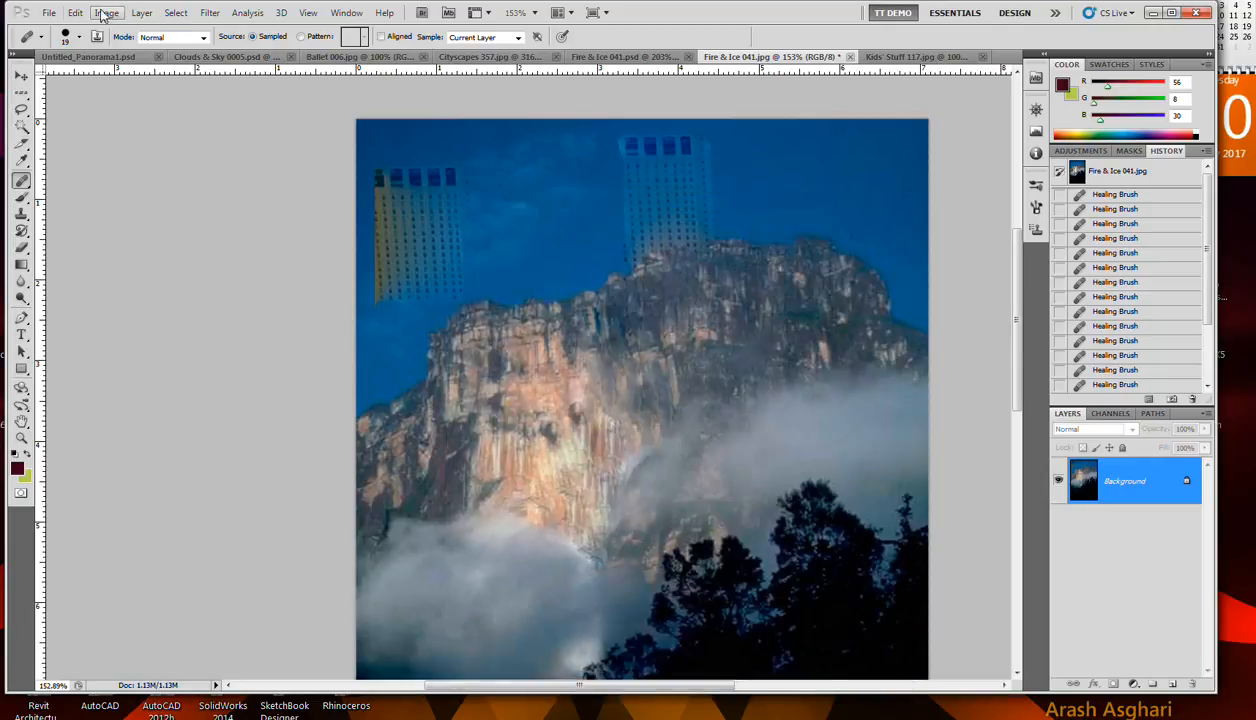
Step: Start saving Fire & Ice 041.jpg as a new file and choose the Job Training\Photoshop\Play folder on the C: drive
click(50, 13)
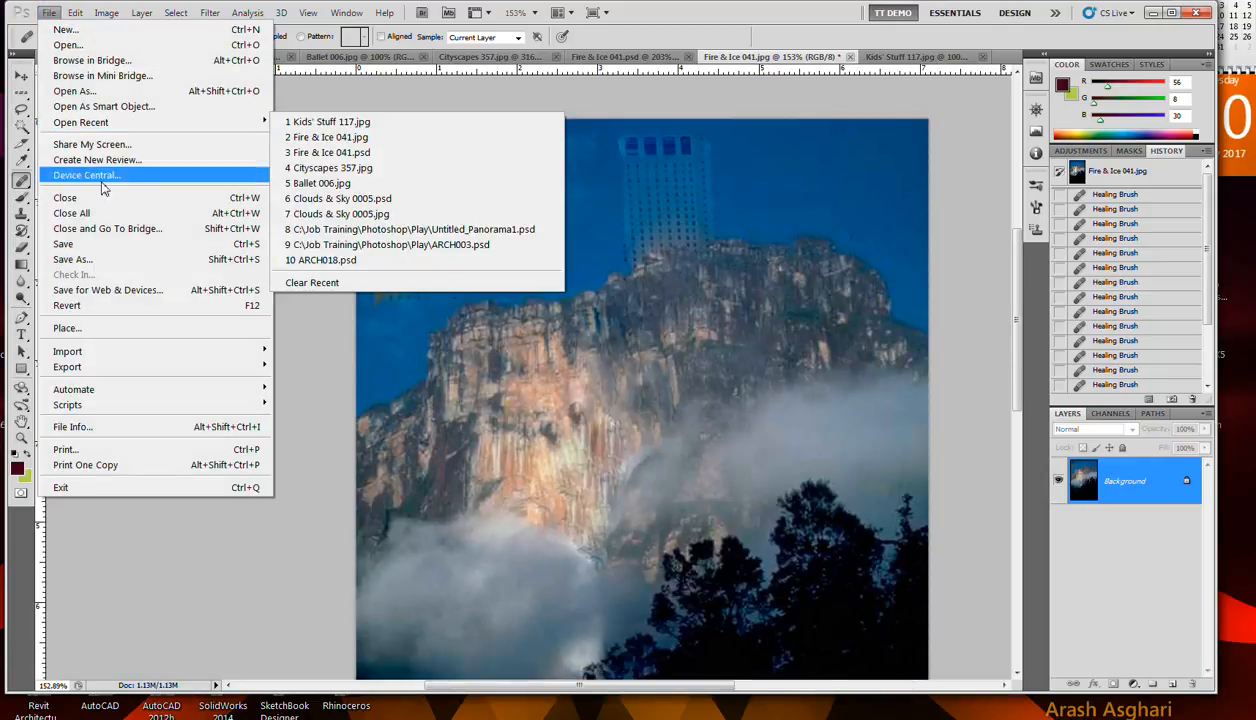
click(113, 268)
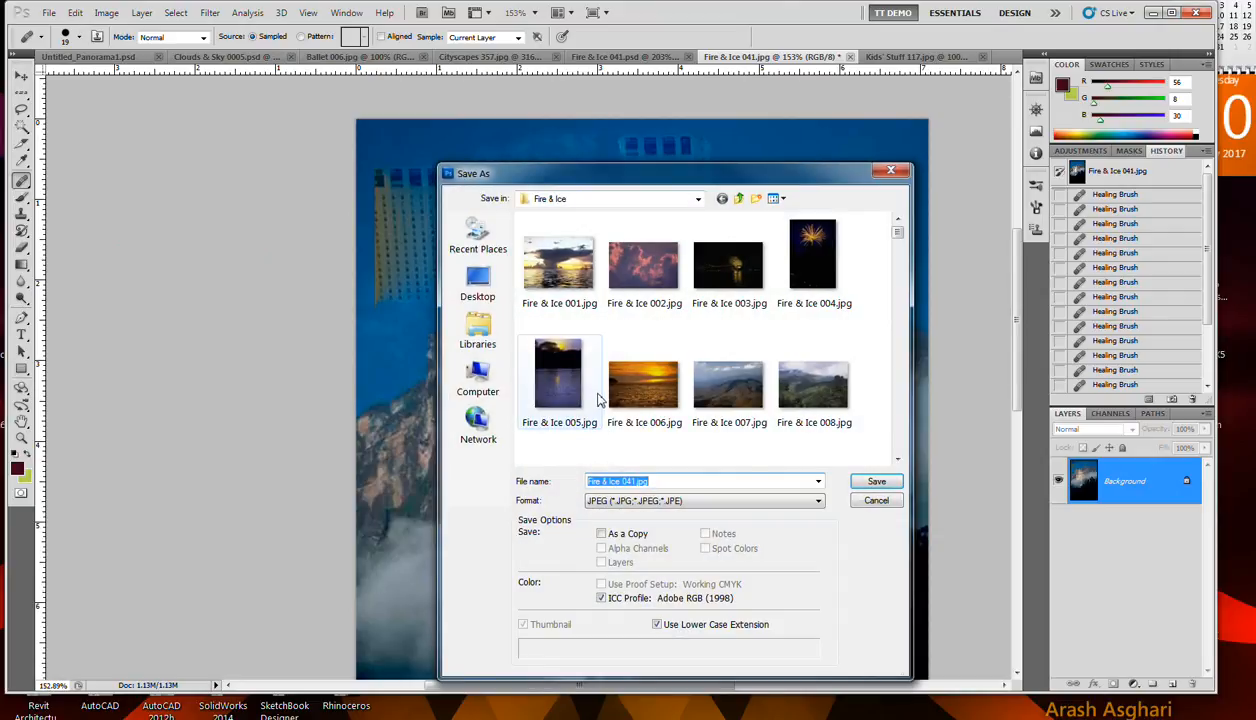
click(668, 199)
click(670, 200)
click(476, 236)
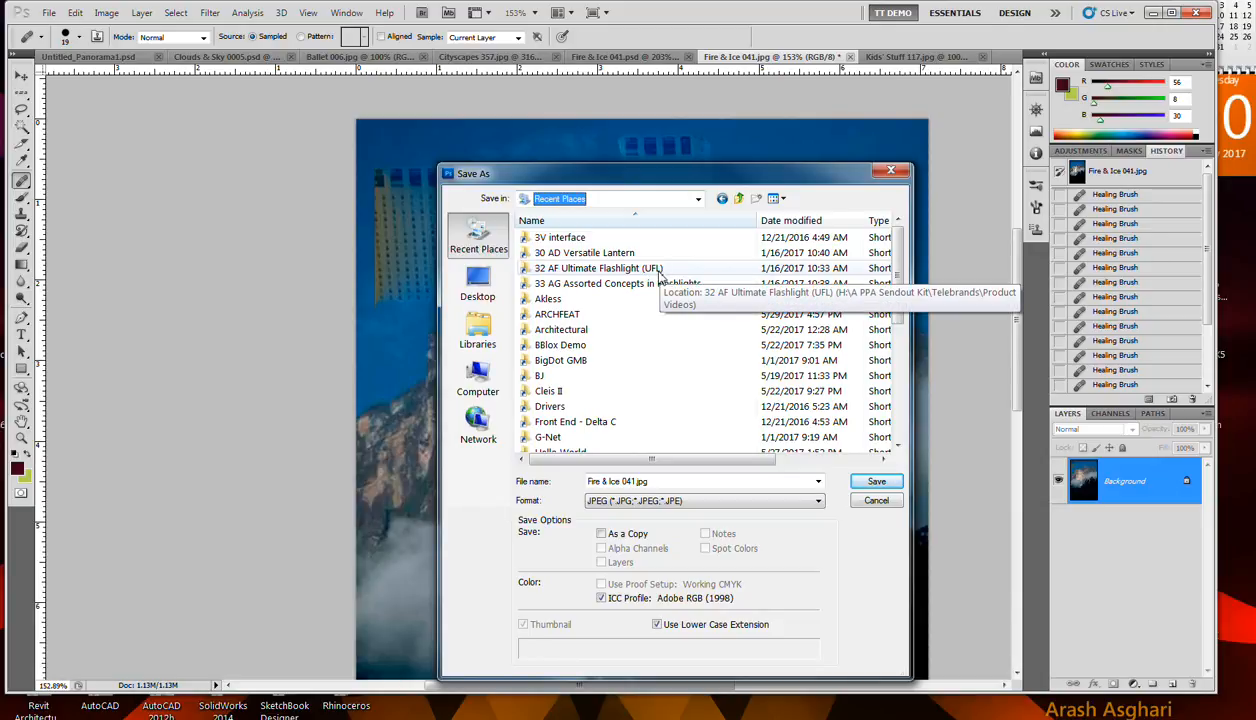
click(698, 198)
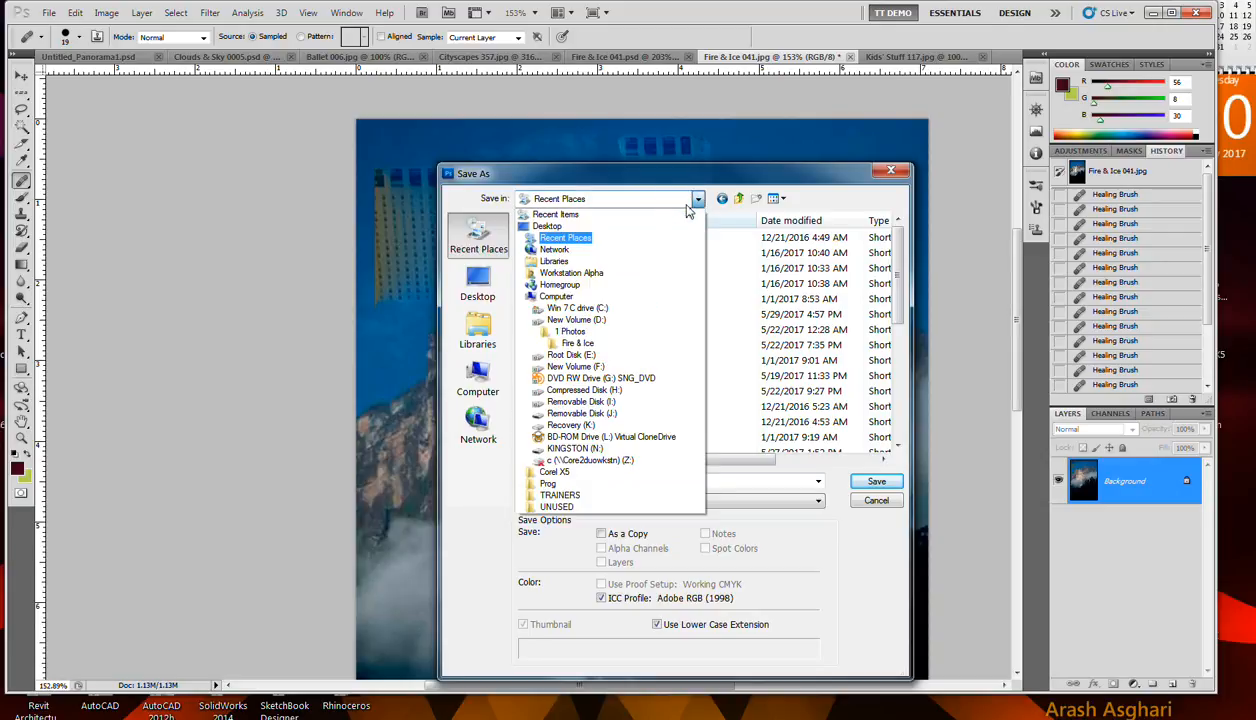
click(636, 311)
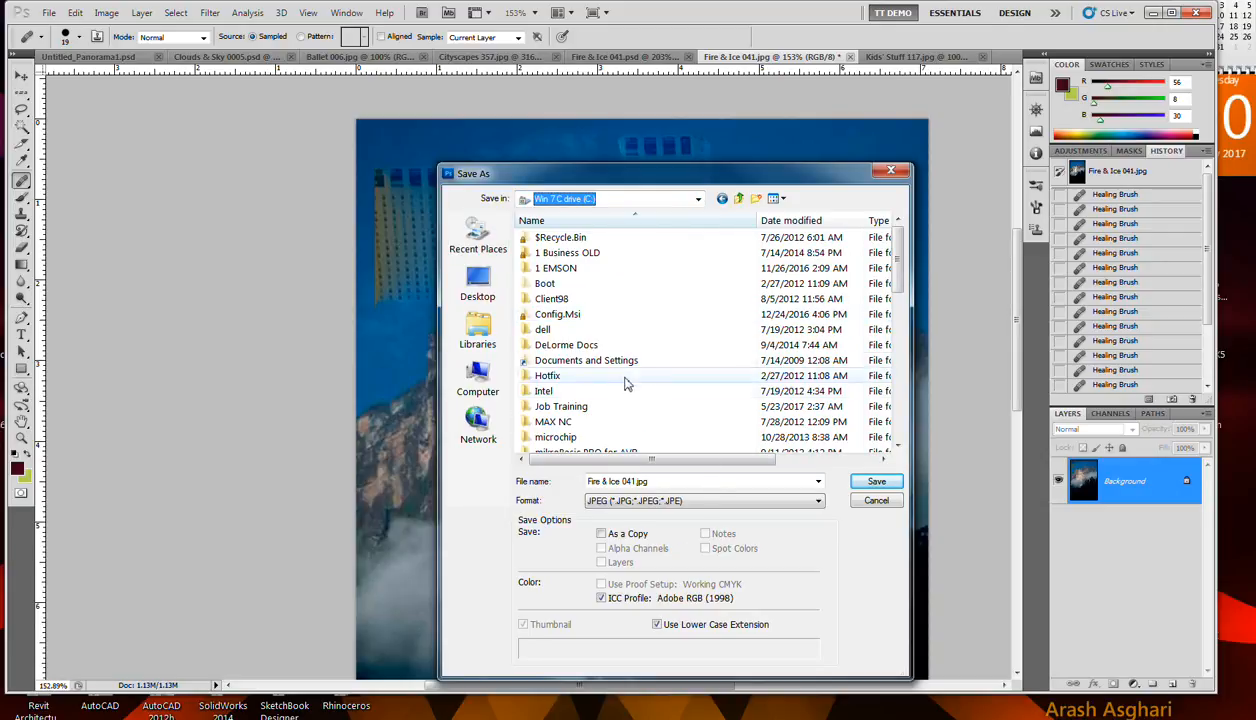
double_click(611, 406)
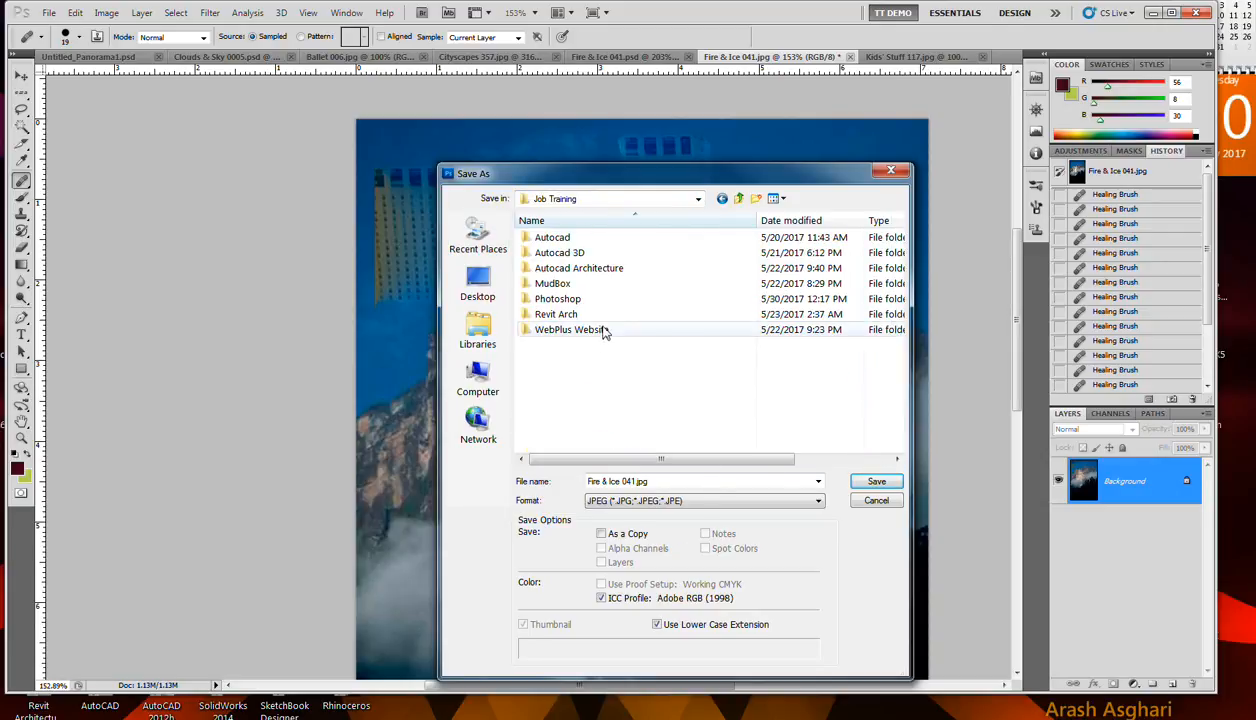
double_click(595, 298)
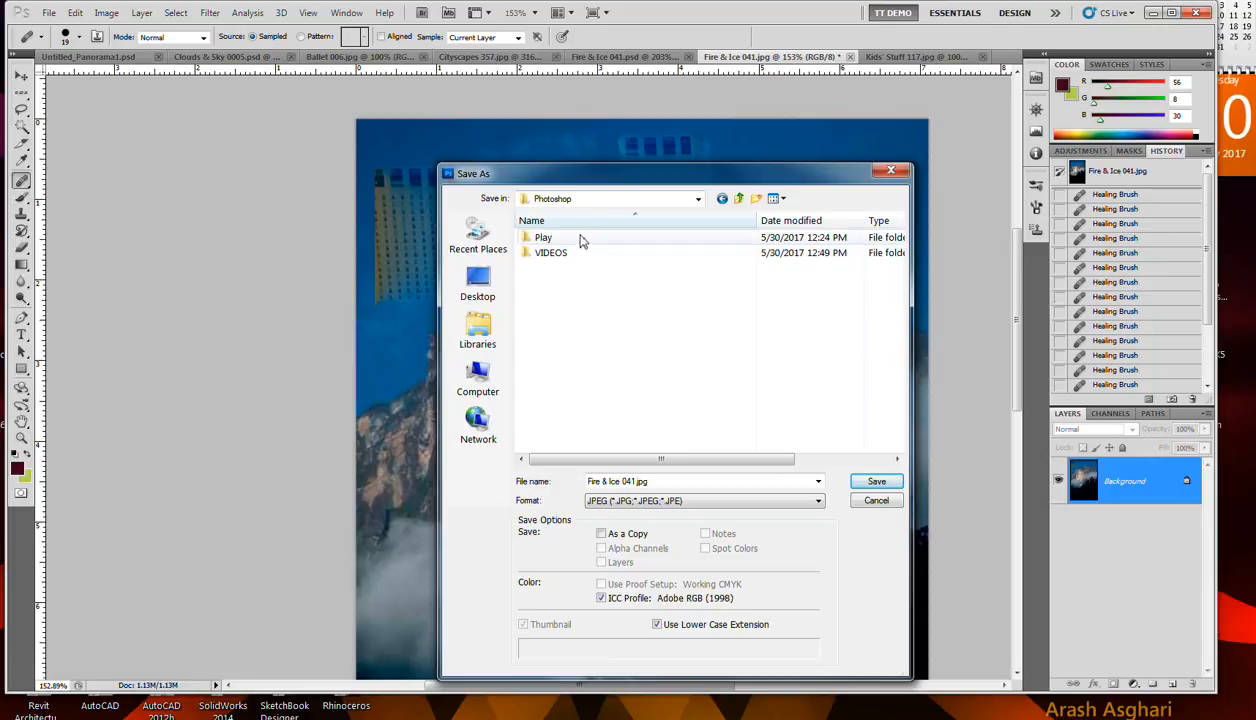
double_click(580, 237)
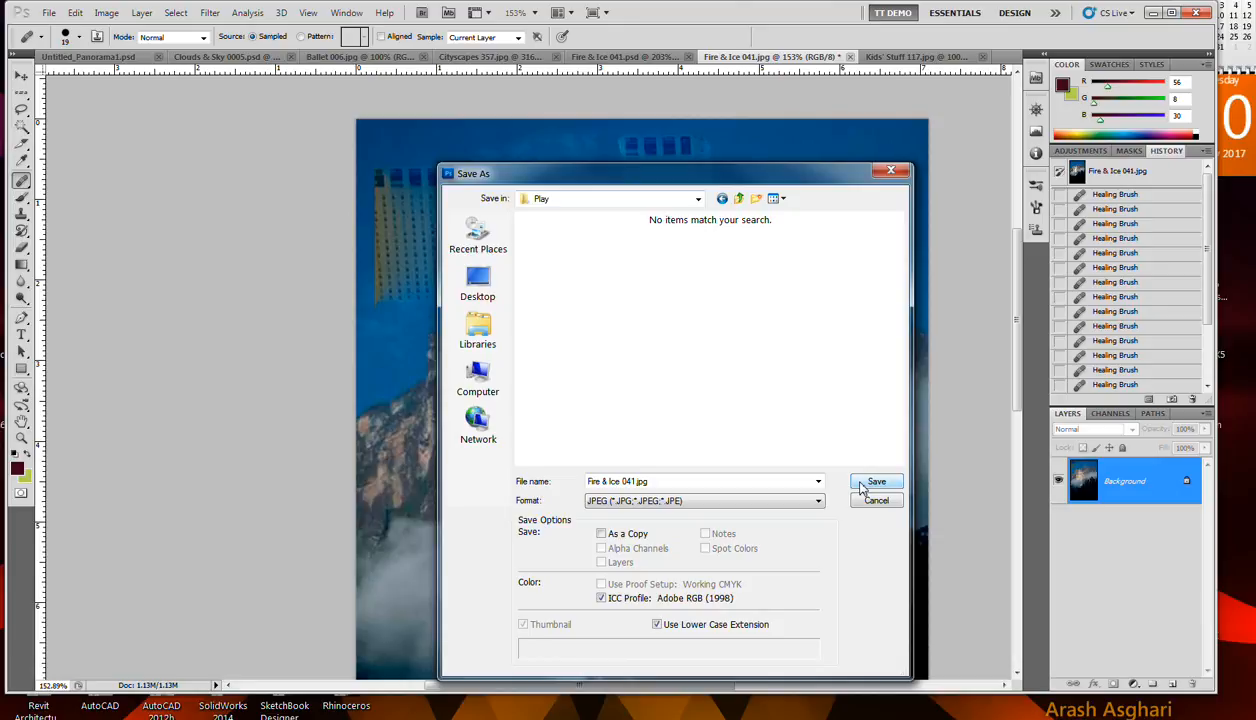
Step: Save the image as Fire & Ice 041.jpg with High quality and Baseline ("Standard") format, and close that document
click(818, 482)
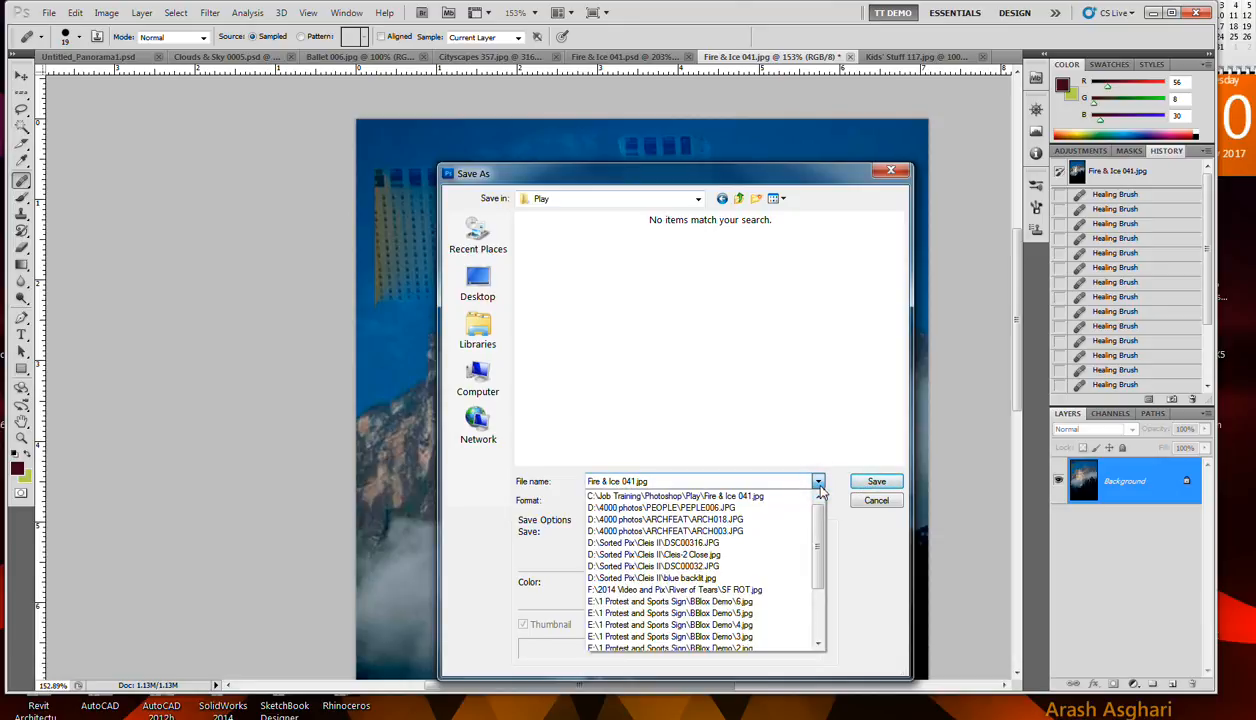
click(818, 482)
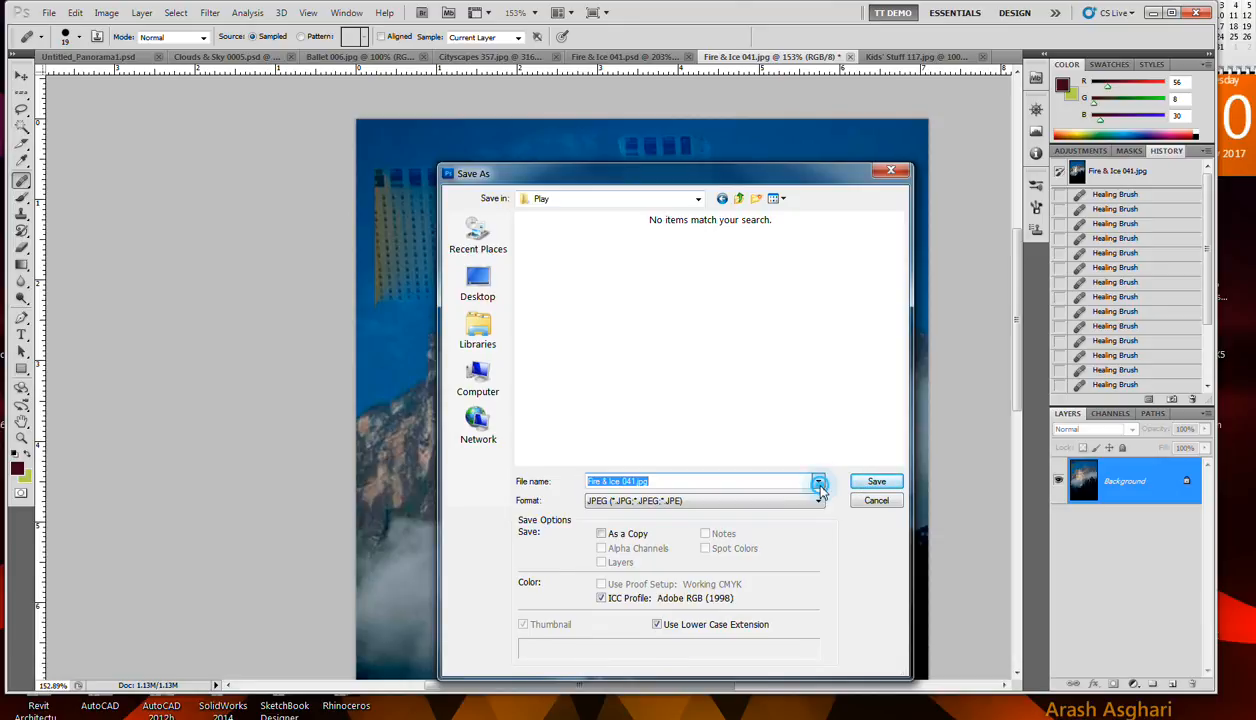
click(877, 482)
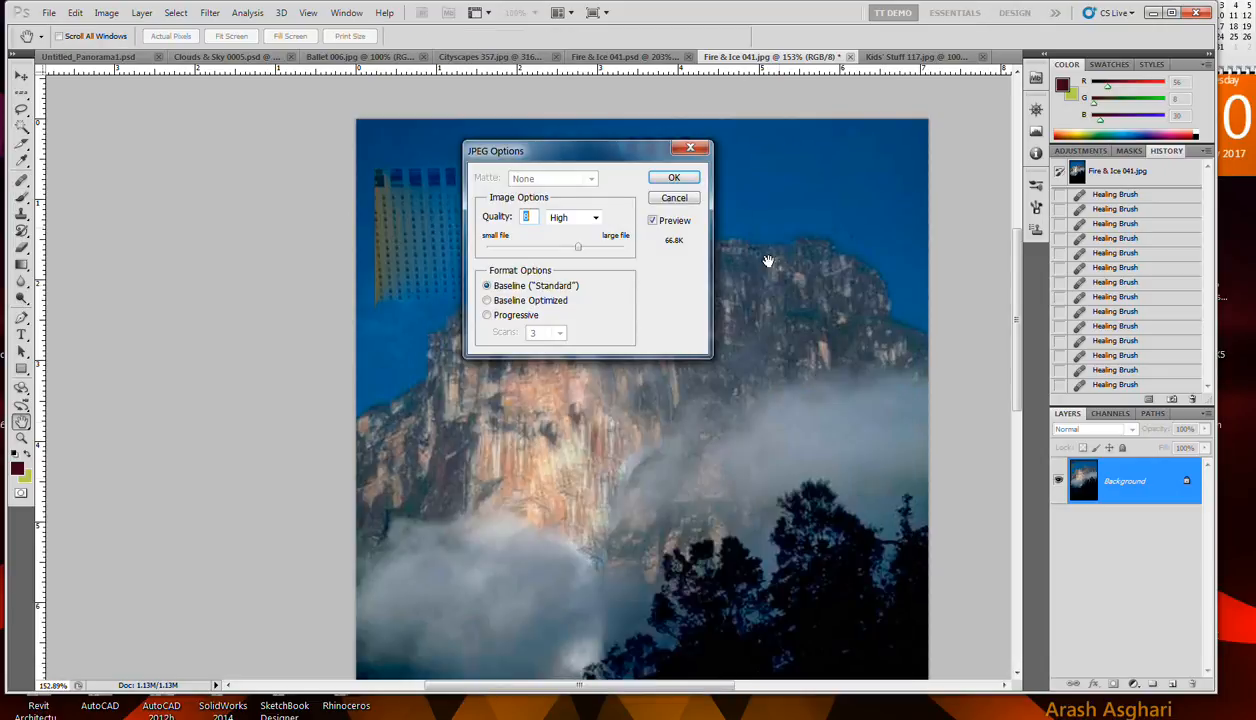
click(688, 177)
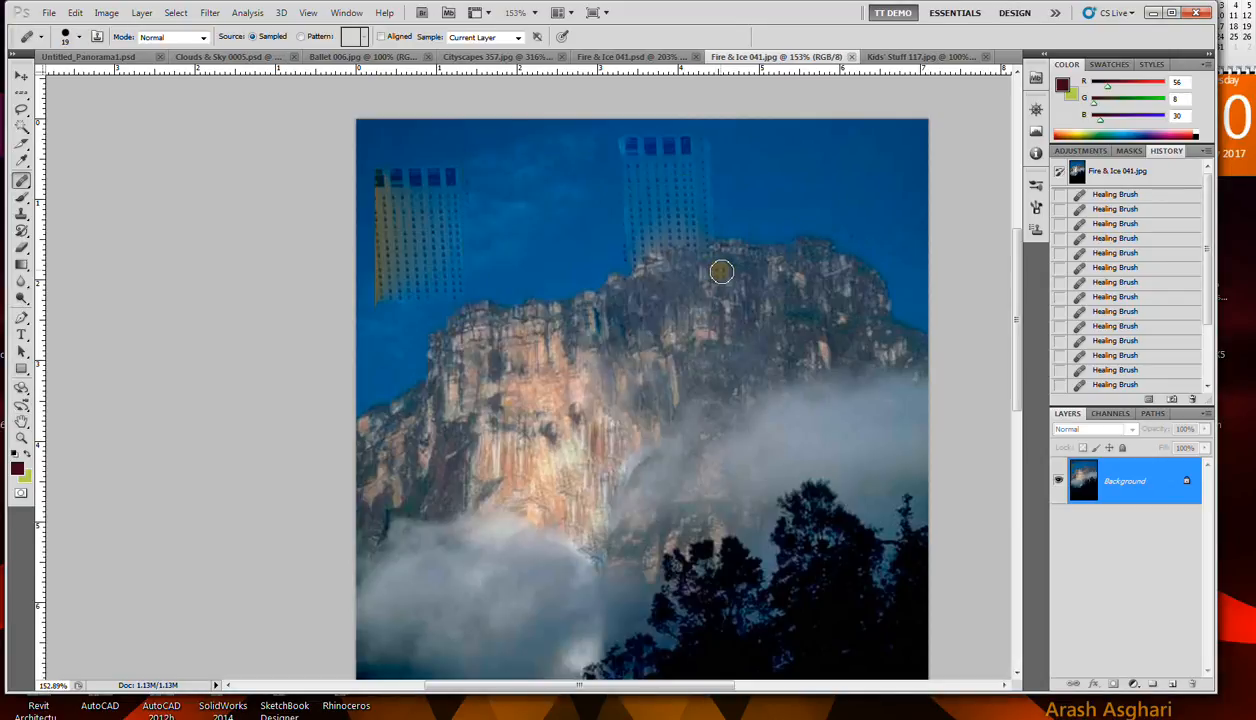
click(851, 57)
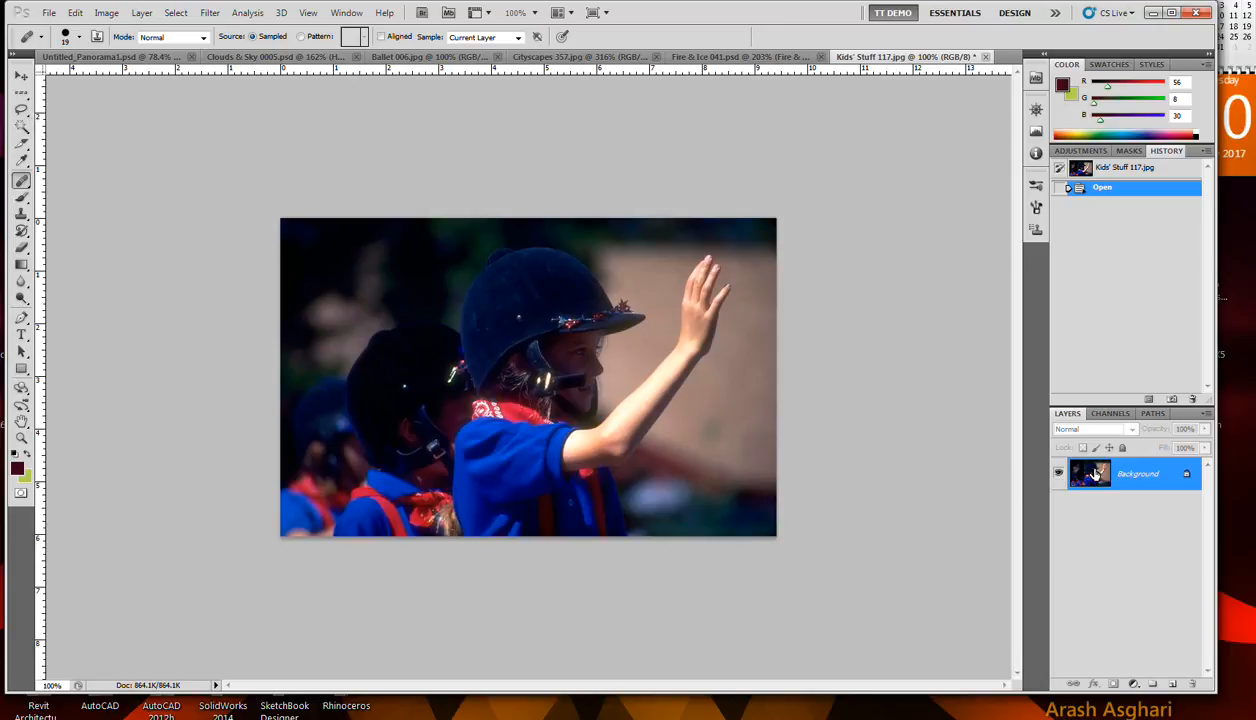
Step: Duplicate the Background layer of Kids' Stuff 117.jpg as "Background copy" and hide the original Background layer
right_click(1121, 485)
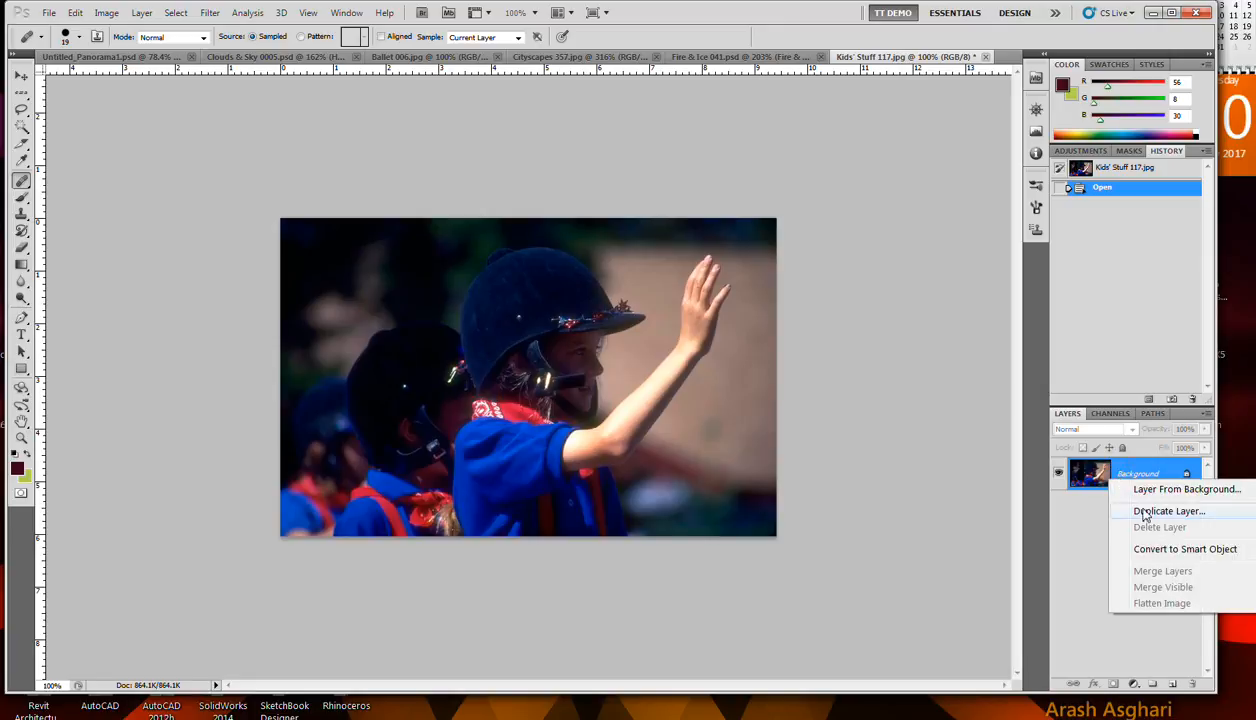
click(1140, 511)
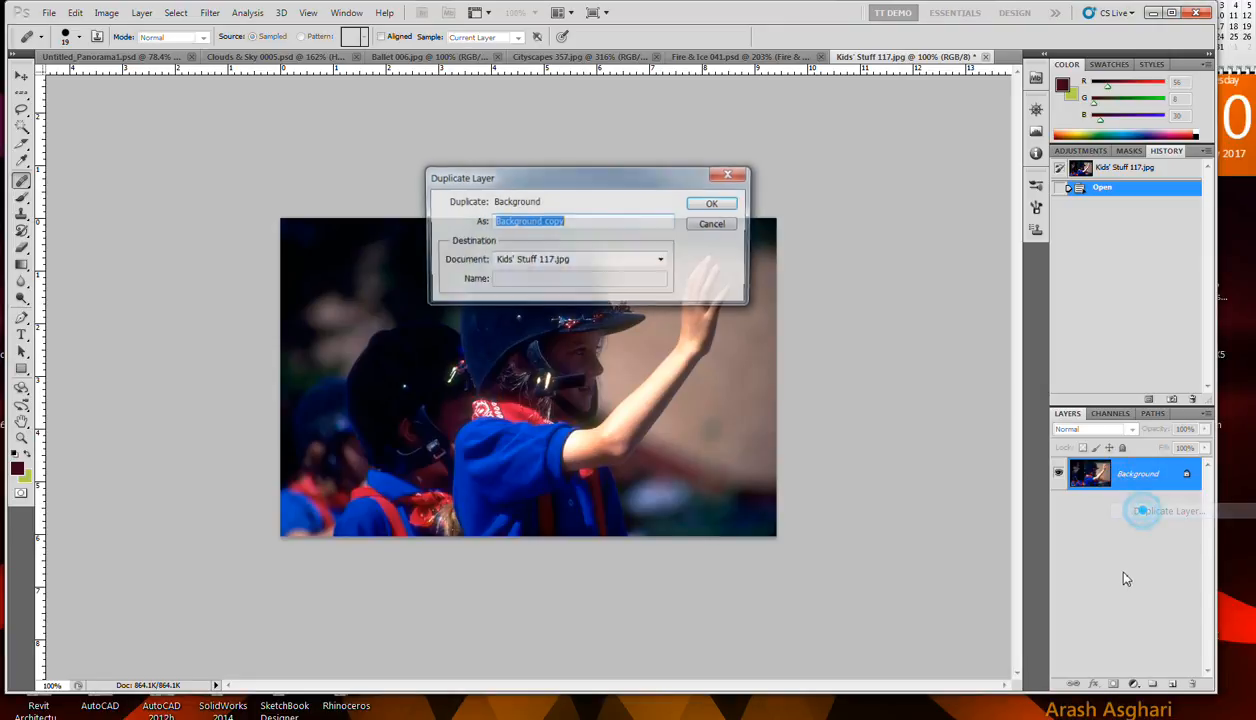
click(711, 202)
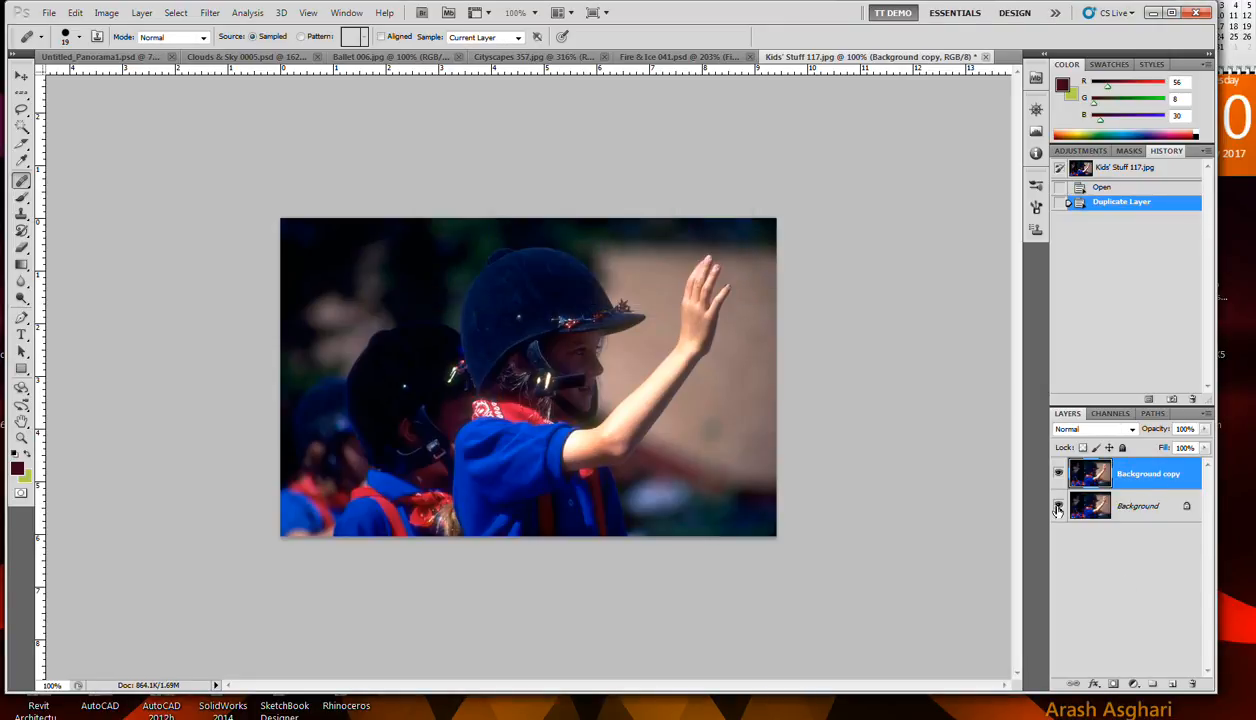
click(1060, 506)
Step: Activate the Move tool and try it on the Background copy layer
click(21, 76)
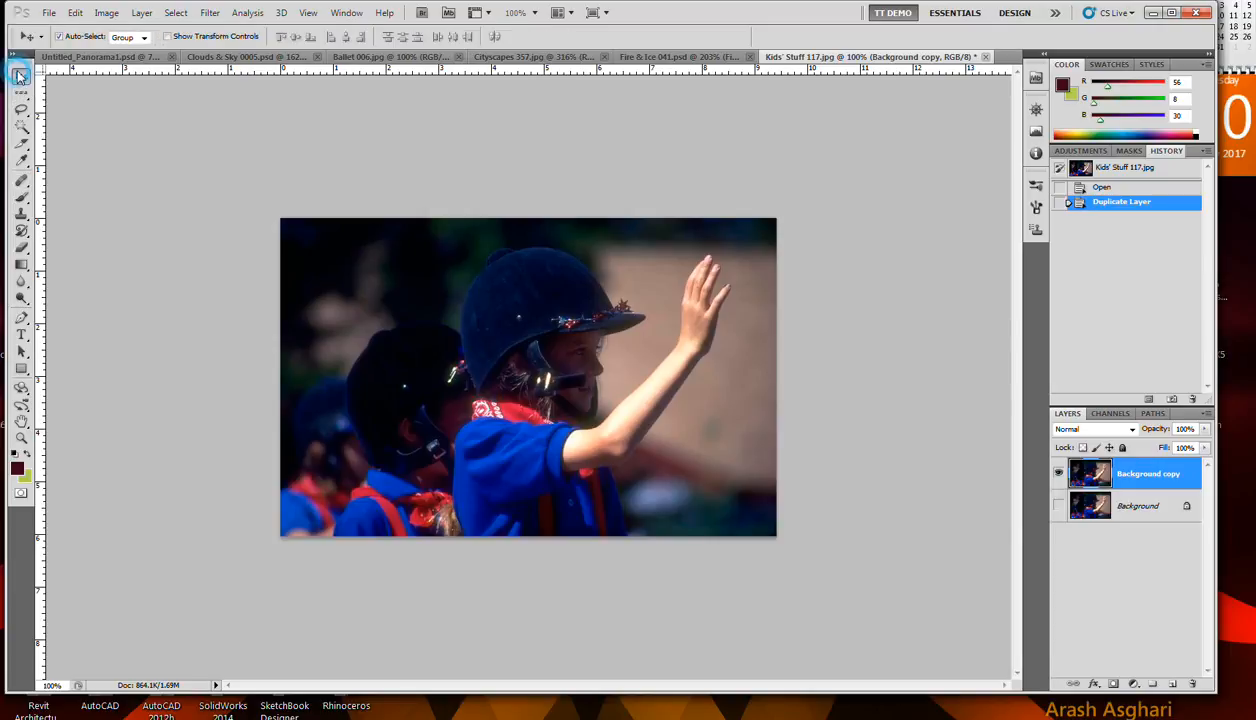
click(371, 270)
mouse_move(371, 270)
mouse_down()
mouse_move(445, 290)
mouse_move(342, 289)
mouse_move(374, 276)
mouse_up()
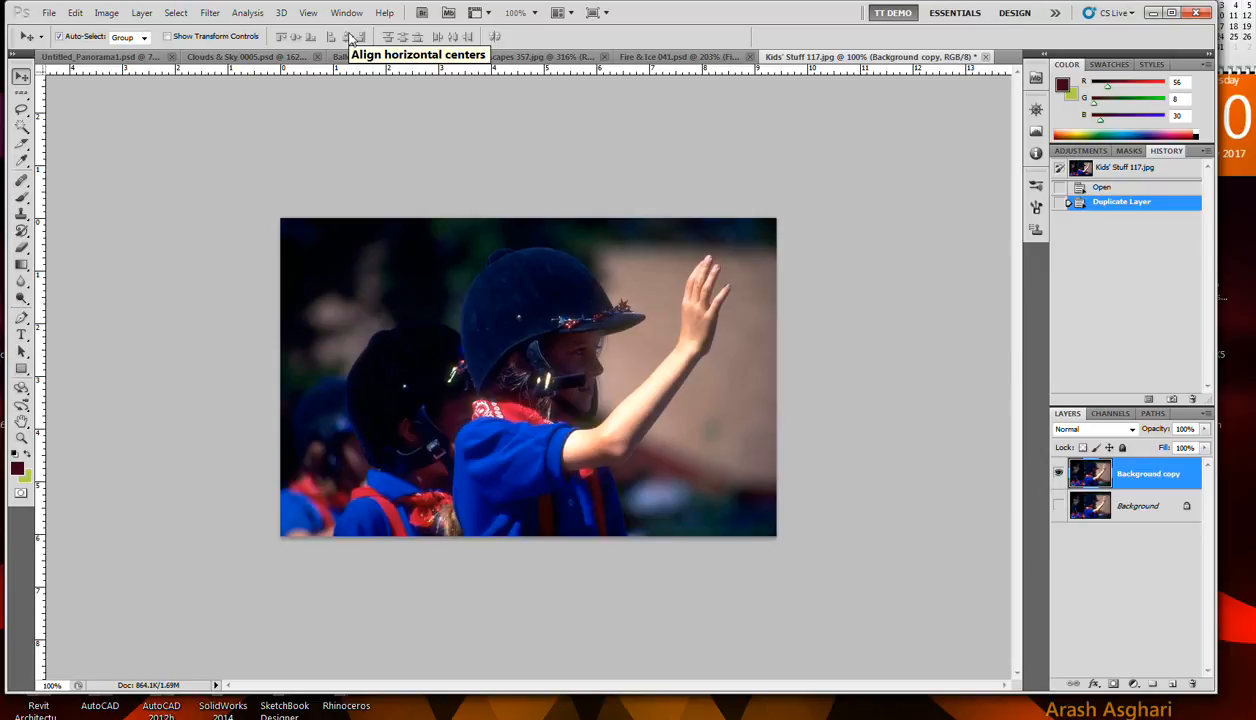
mouse_move(381, 246)
mouse_down()
mouse_move(415, 258)
mouse_move(385, 248)
mouse_up()
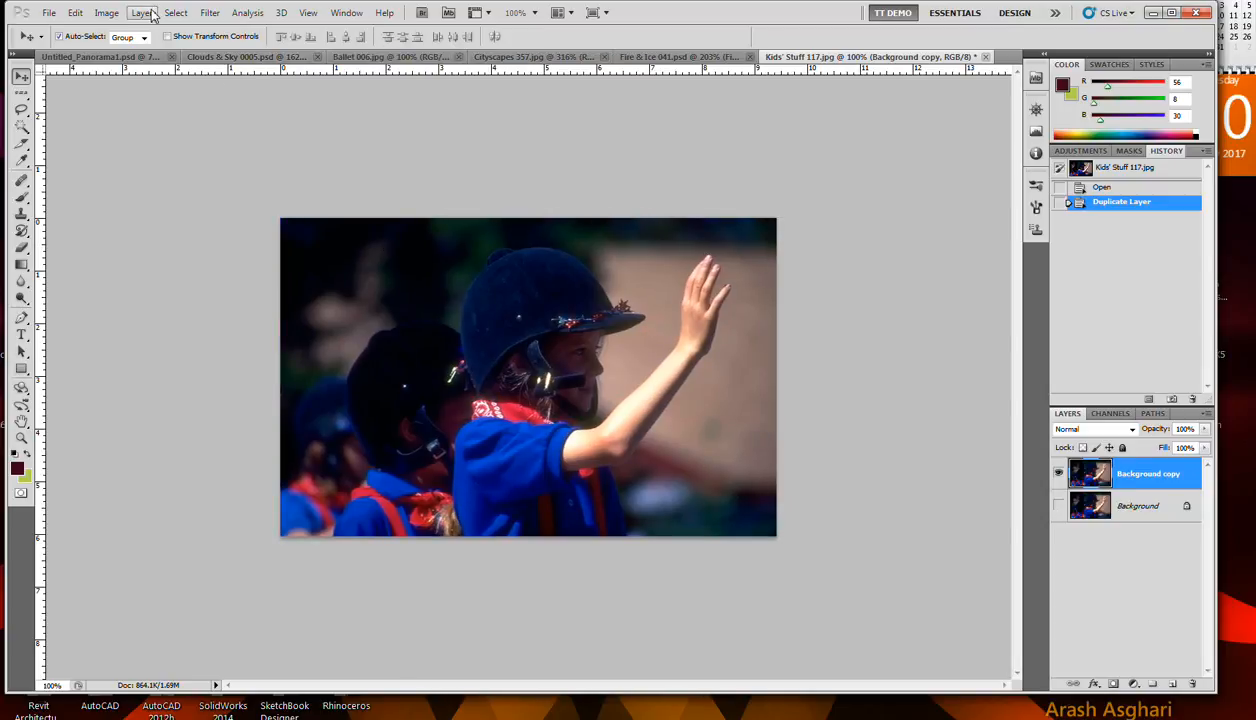
click(76, 13)
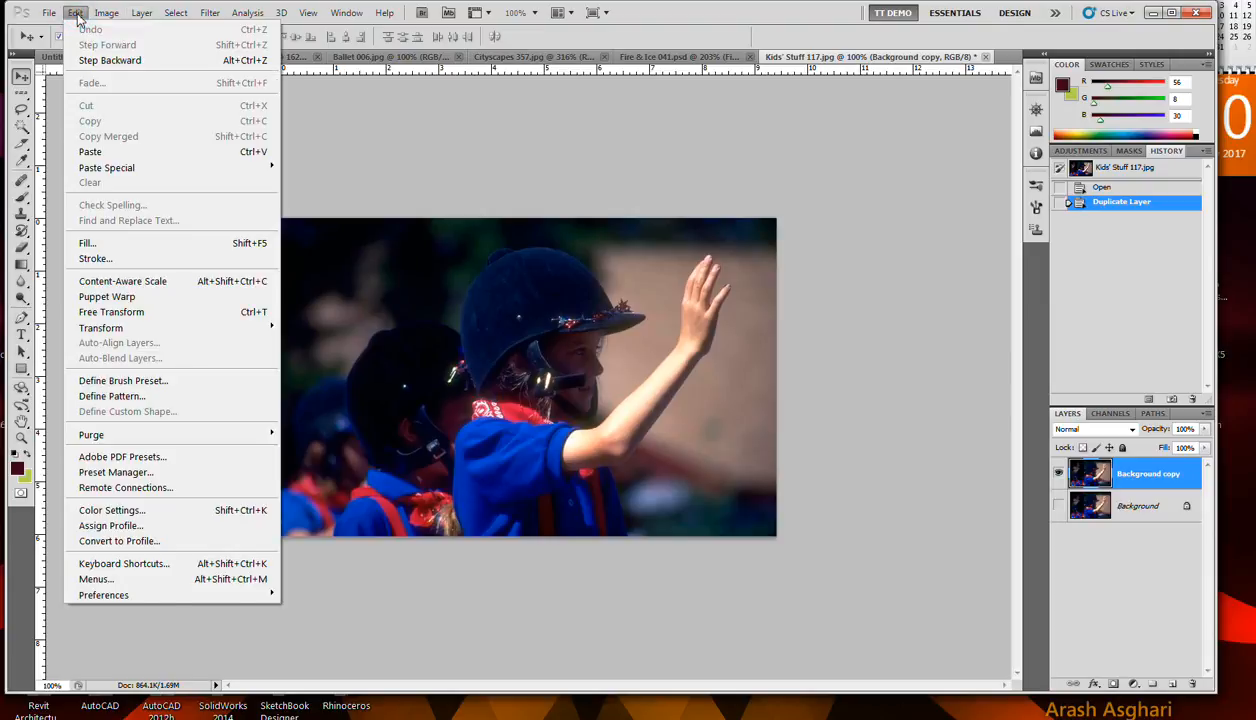
mouse_move(345, 14)
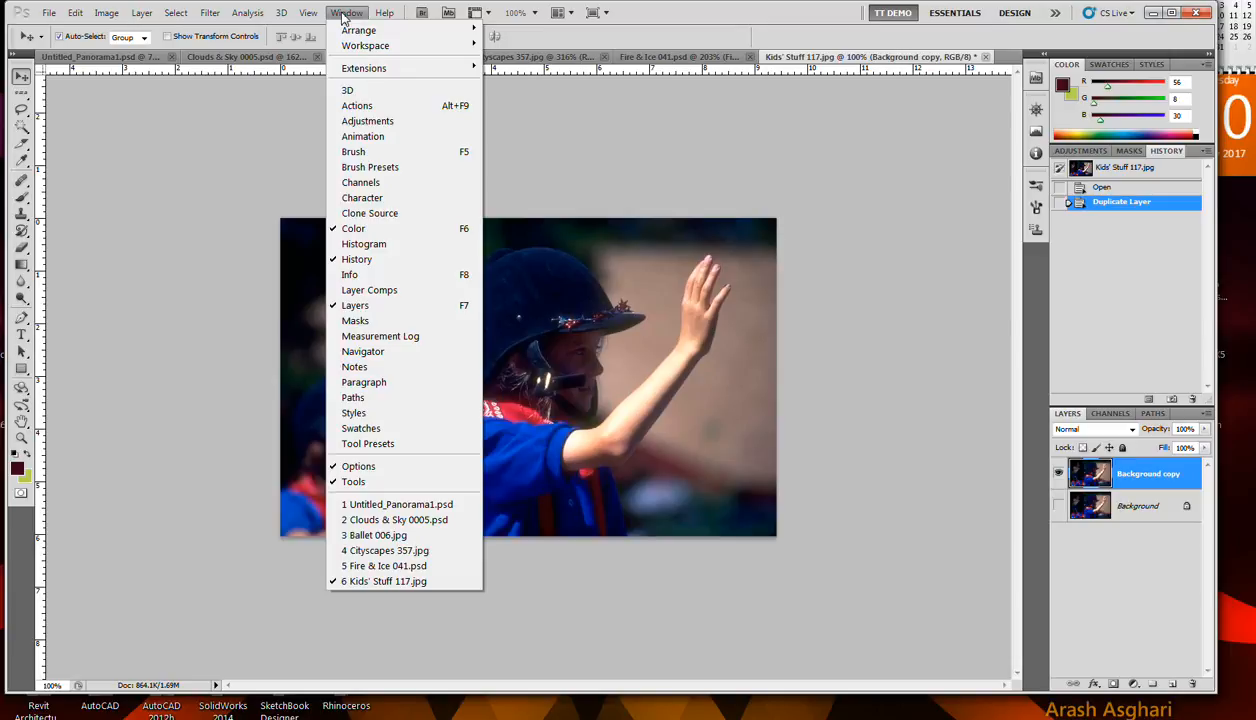
mouse_move(48, 16)
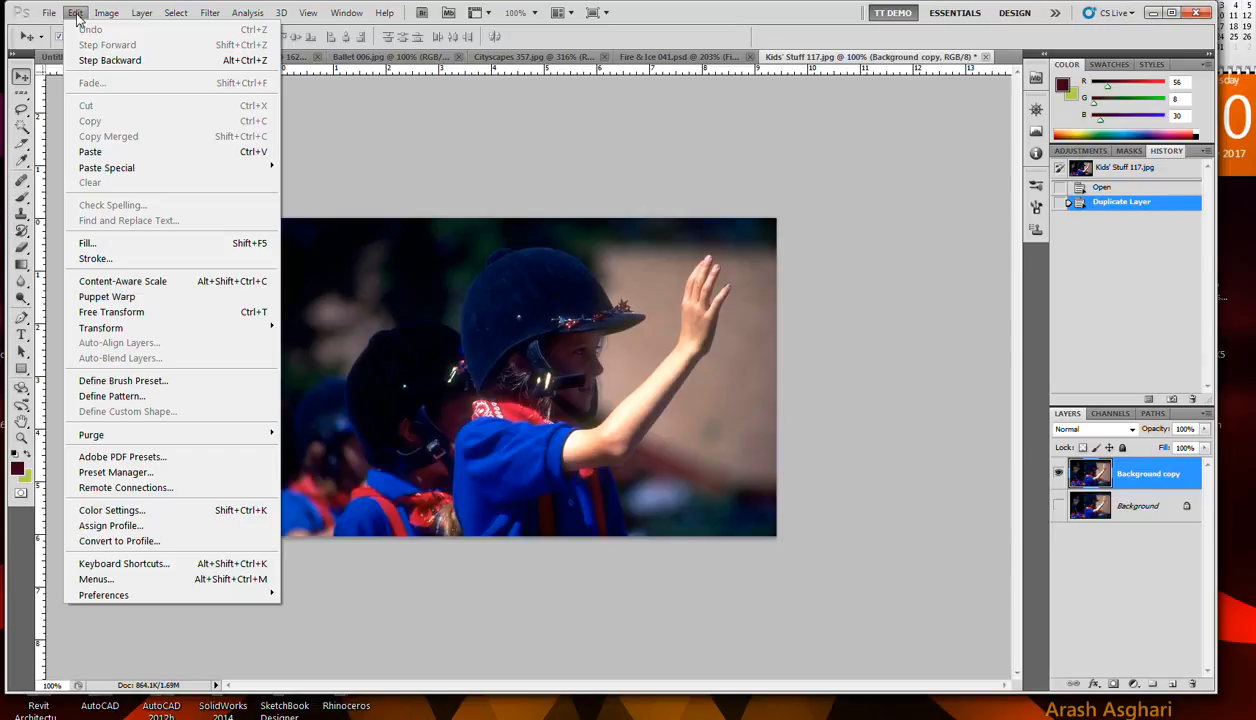
mouse_move(166, 336)
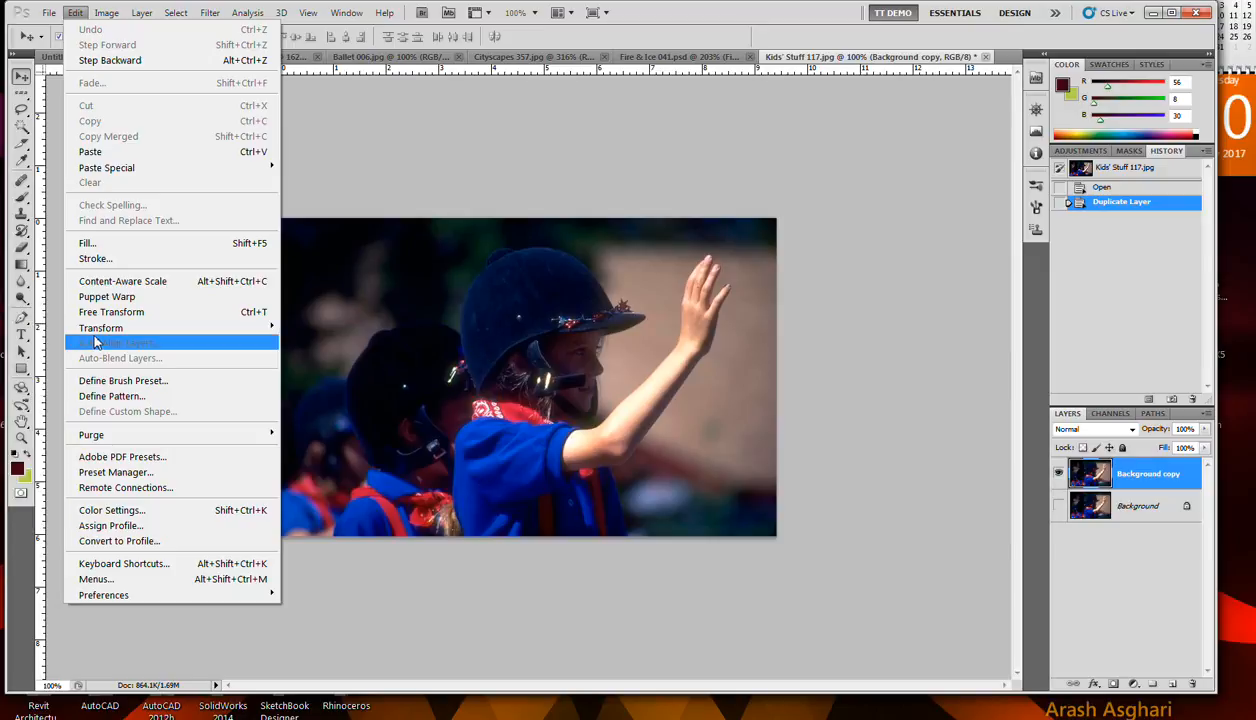
mouse_move(98, 328)
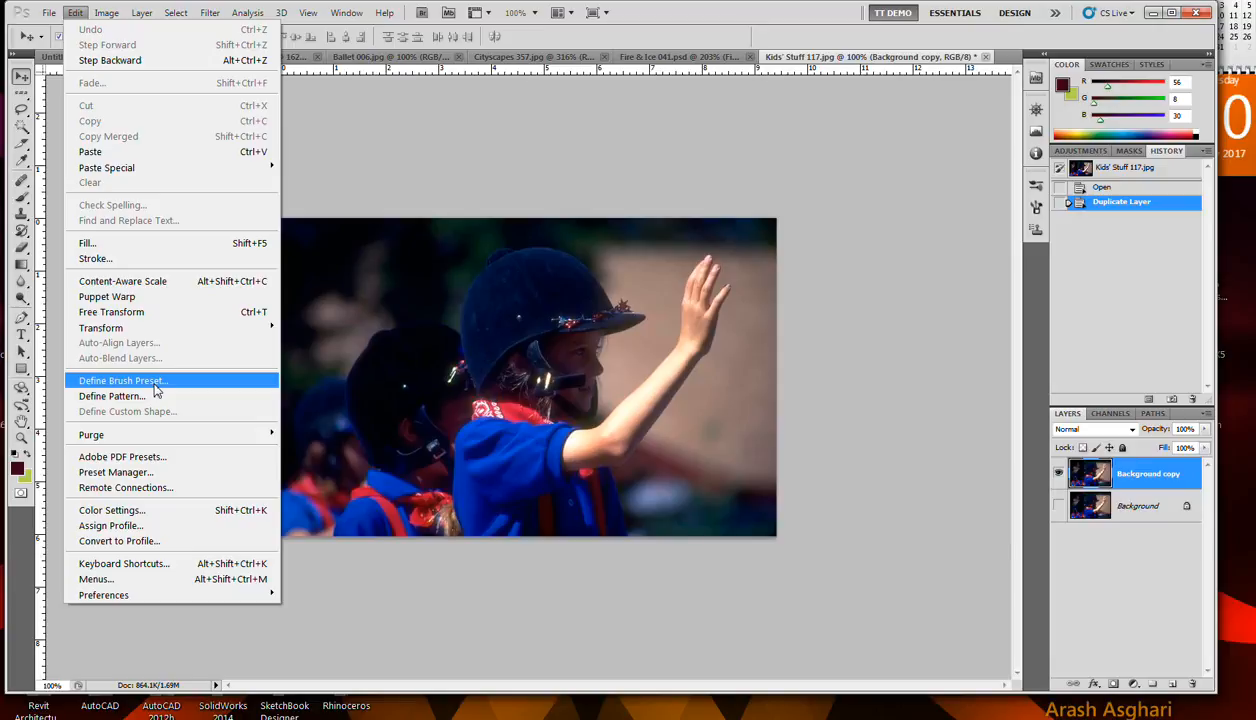
mouse_move(174, 16)
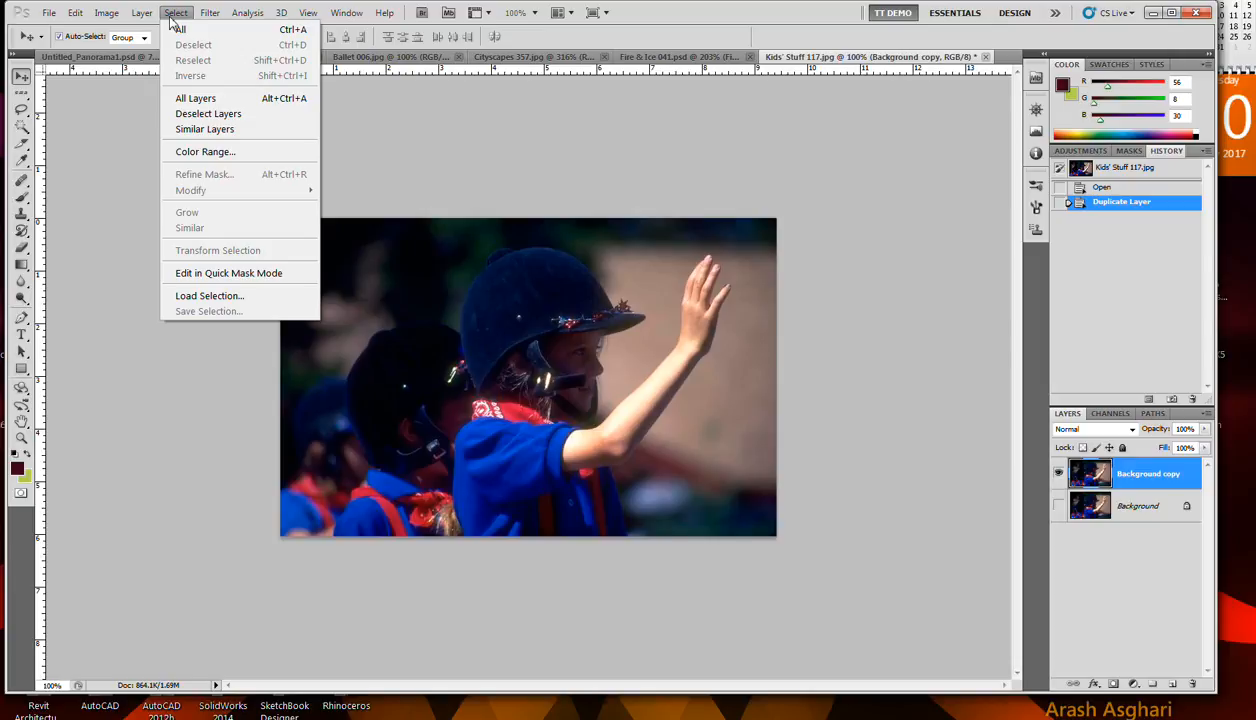
mouse_move(214, 14)
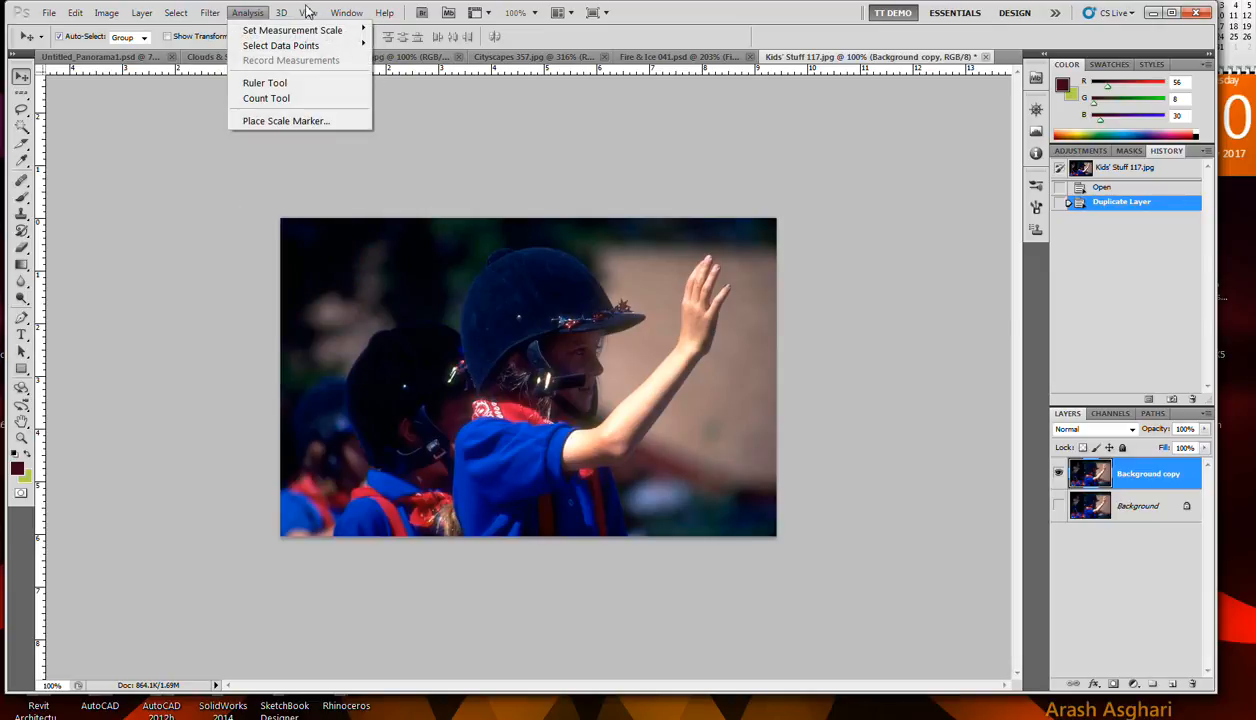
Step: Check the Snap and Smart Guides settings and add a horizontal and a vertical guide about 0.5 in inside the image's top and left edges
mouse_move(310, 14)
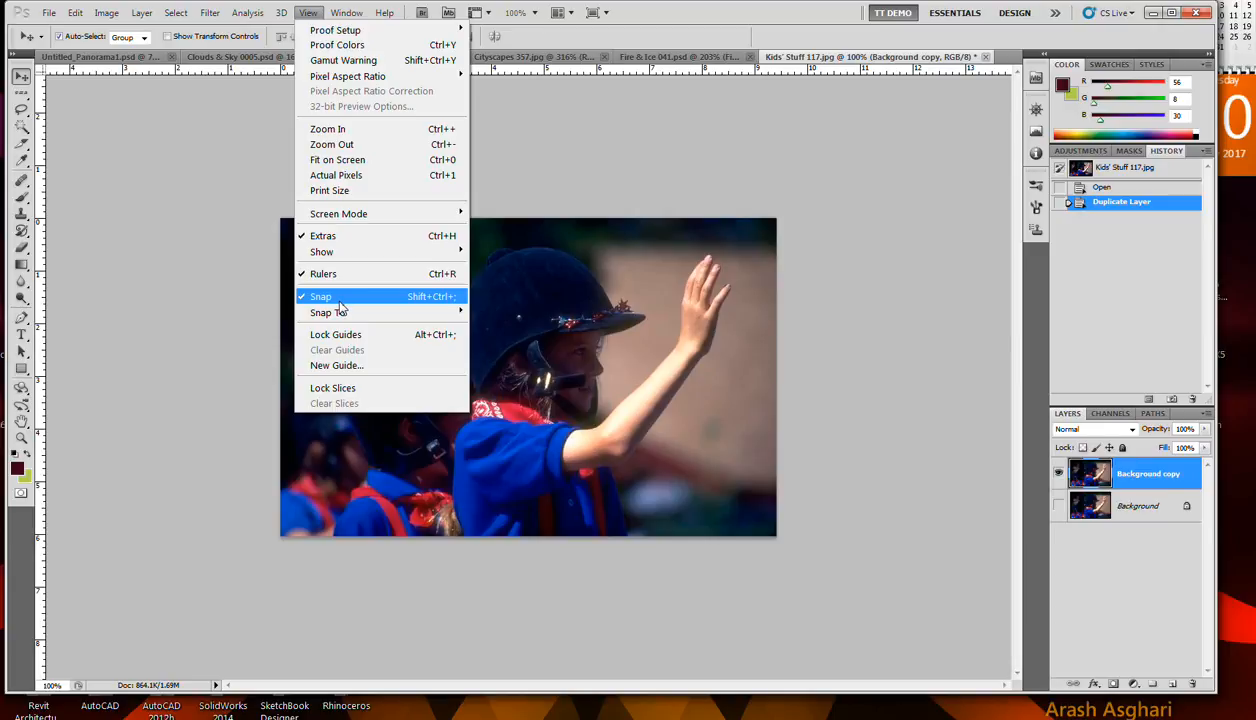
mouse_move(363, 255)
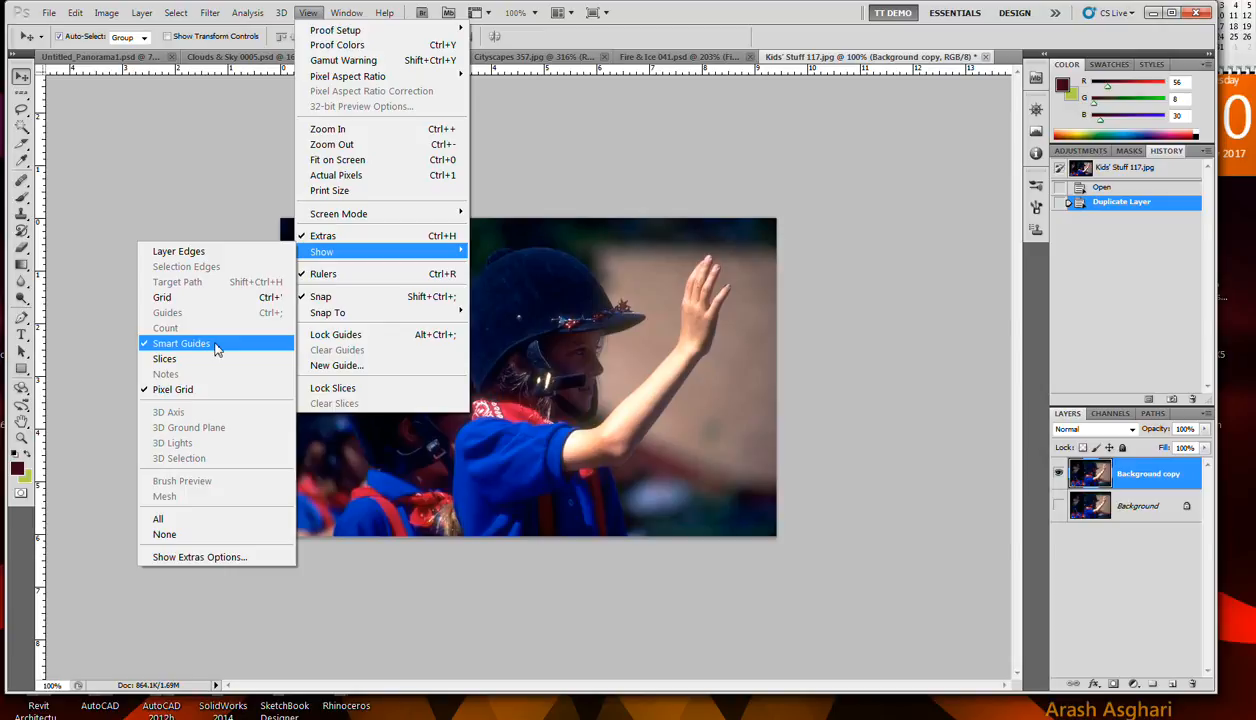
click(502, 70)
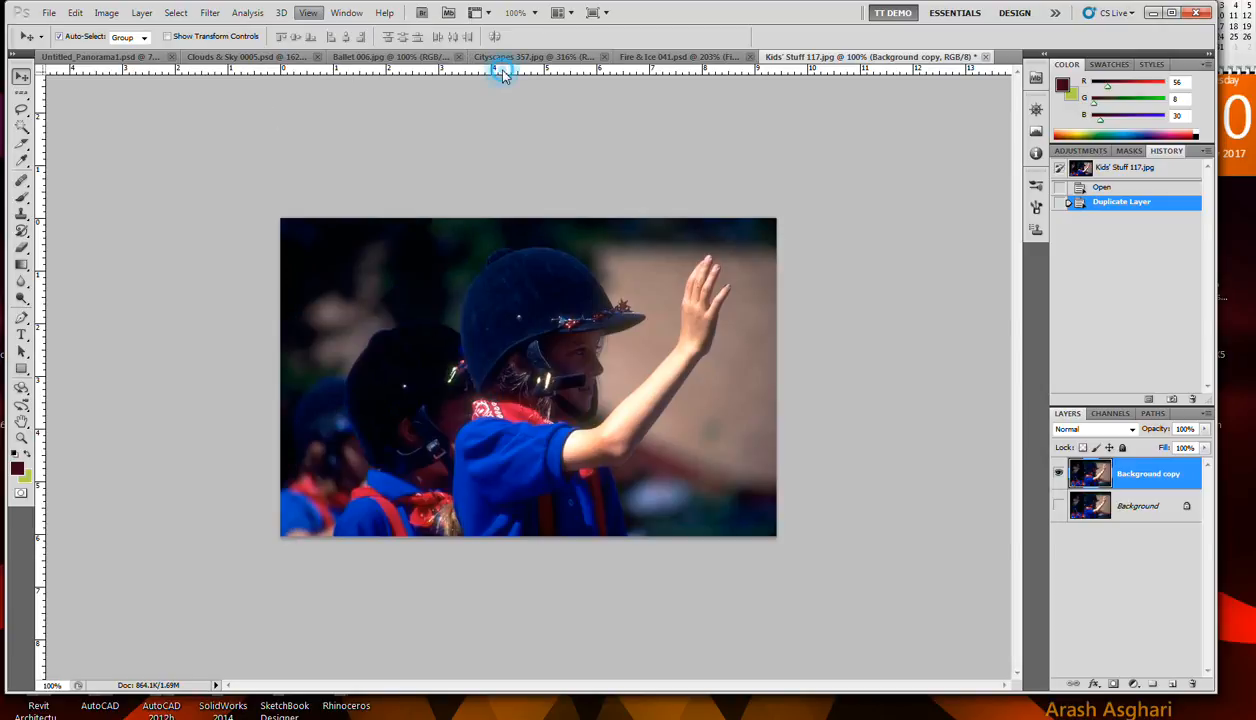
drag(499, 68, 498, 246)
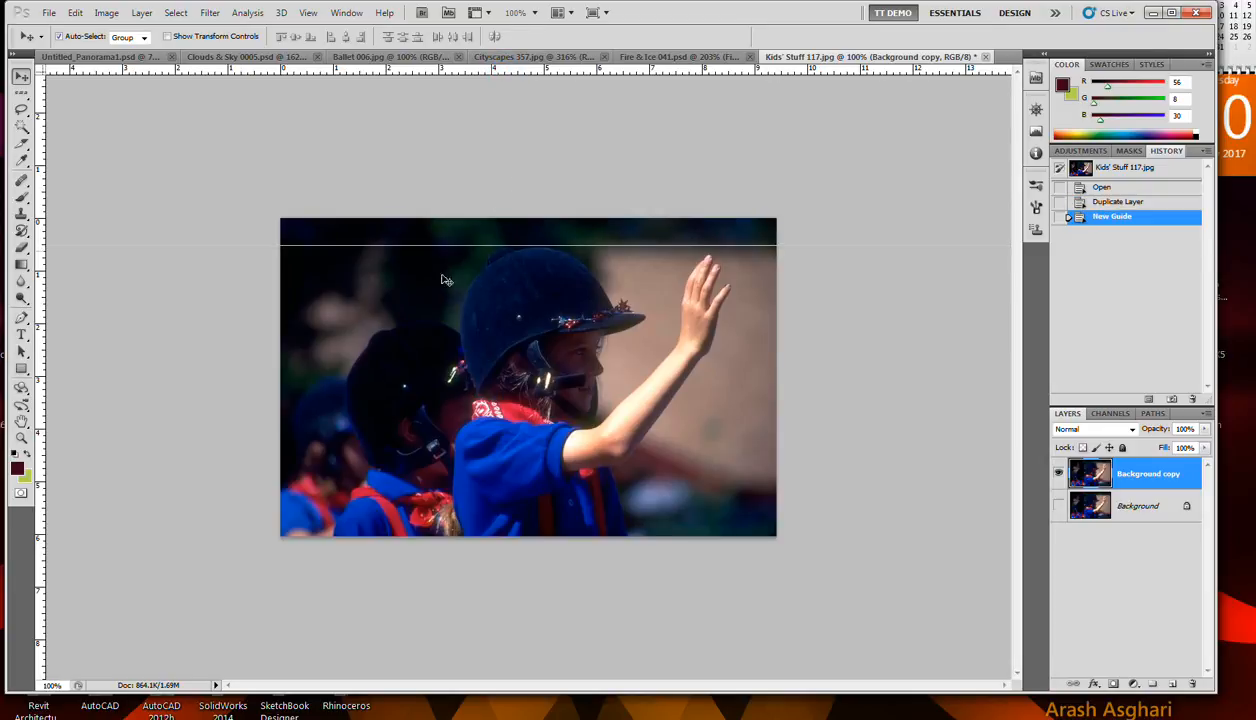
drag(43, 276, 306, 288)
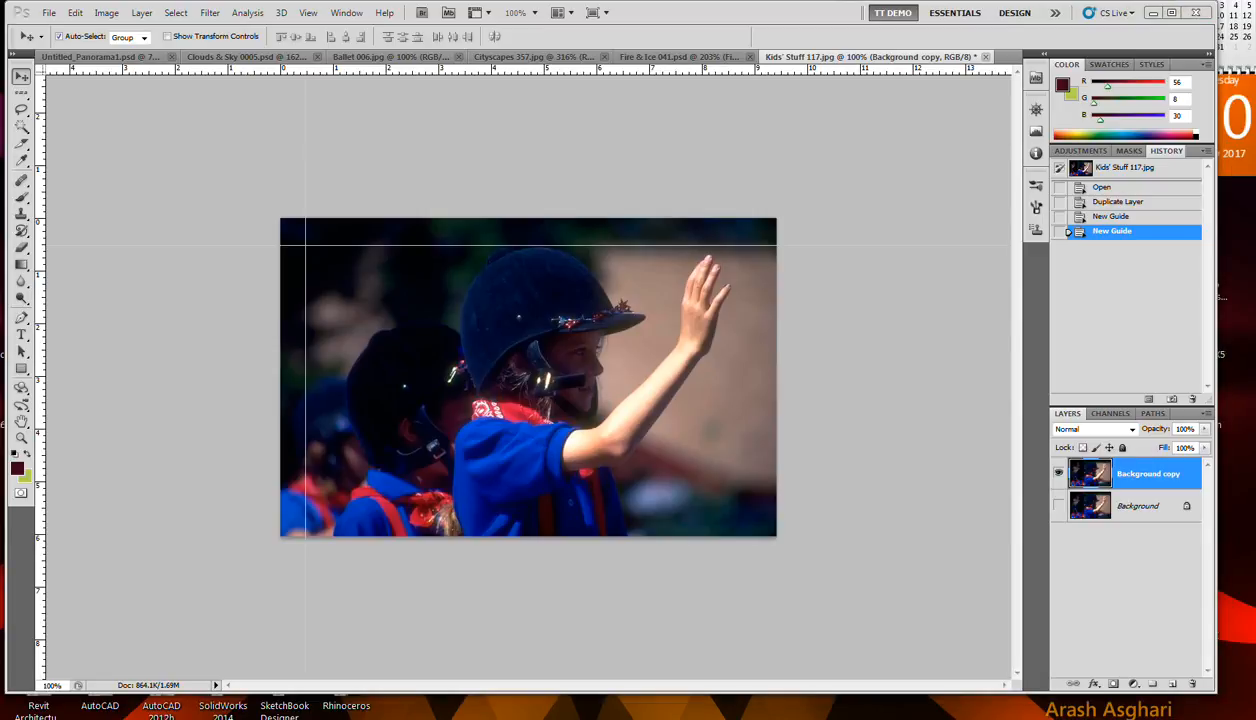
Step: Place the Kids' Stuff 118 picture at the guide intersection, scaled to about 25% width and 33% height
drag(510, 345, 548, 331)
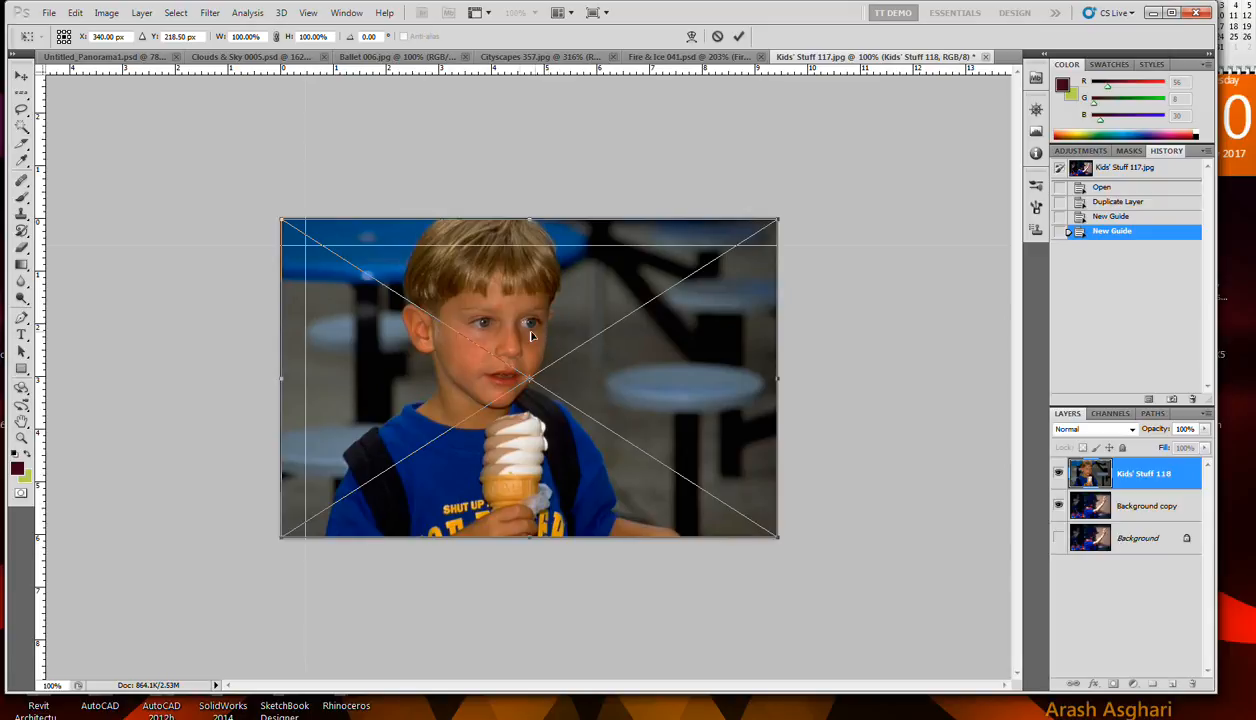
drag(519, 336, 583, 363)
drag(842, 565, 416, 329)
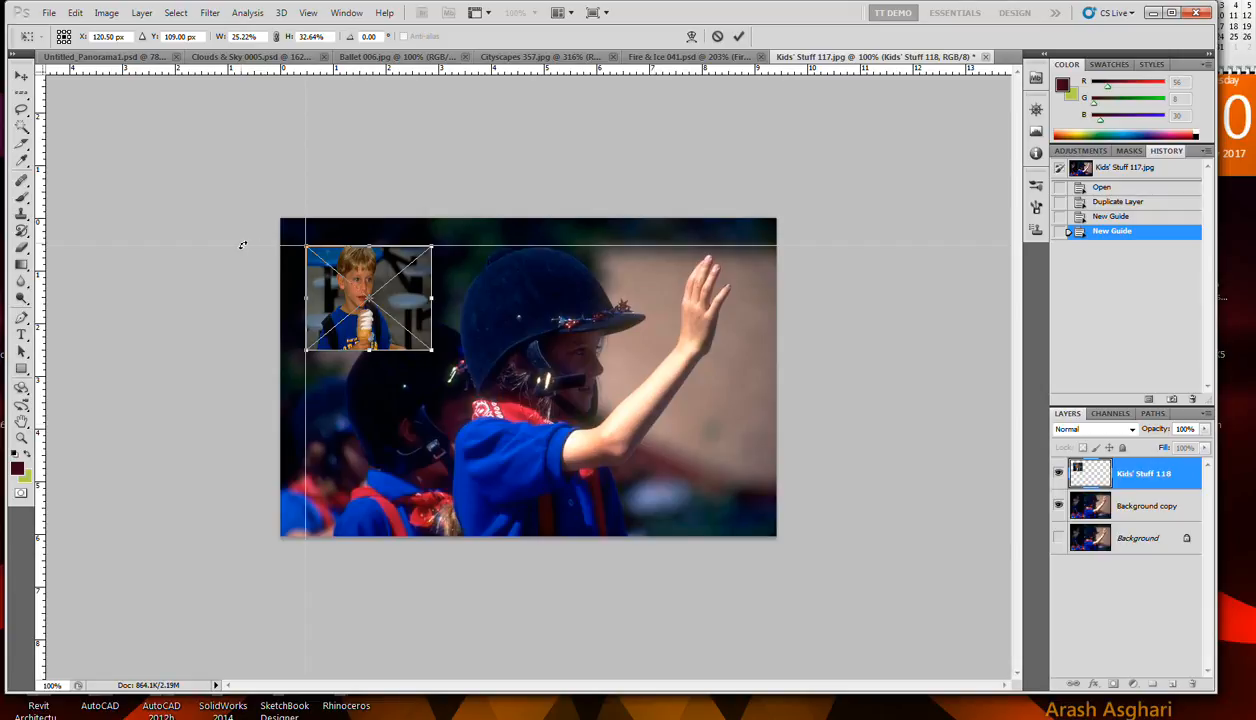
key(Return)
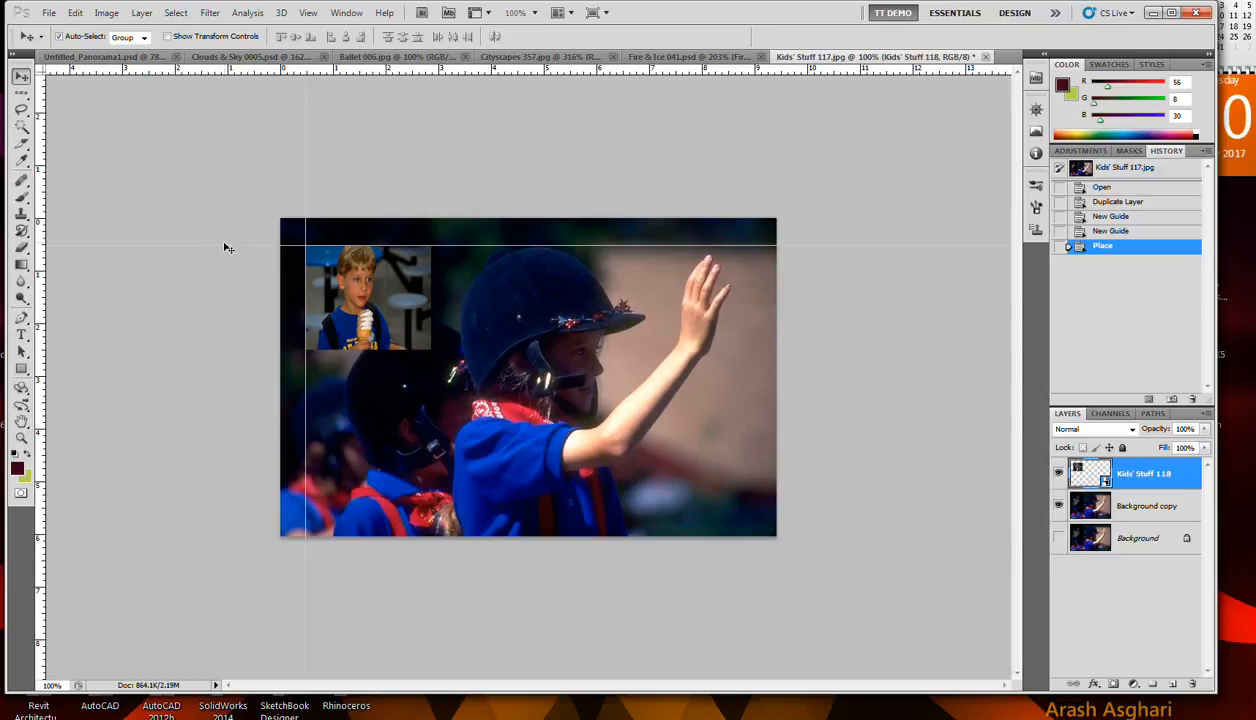
Step: Move the horizontal guide down to about 3 in and place Kids' Stuff 123 at the guide intersection, scaled to about 33% width and 25% height
drag(219, 247, 206, 375)
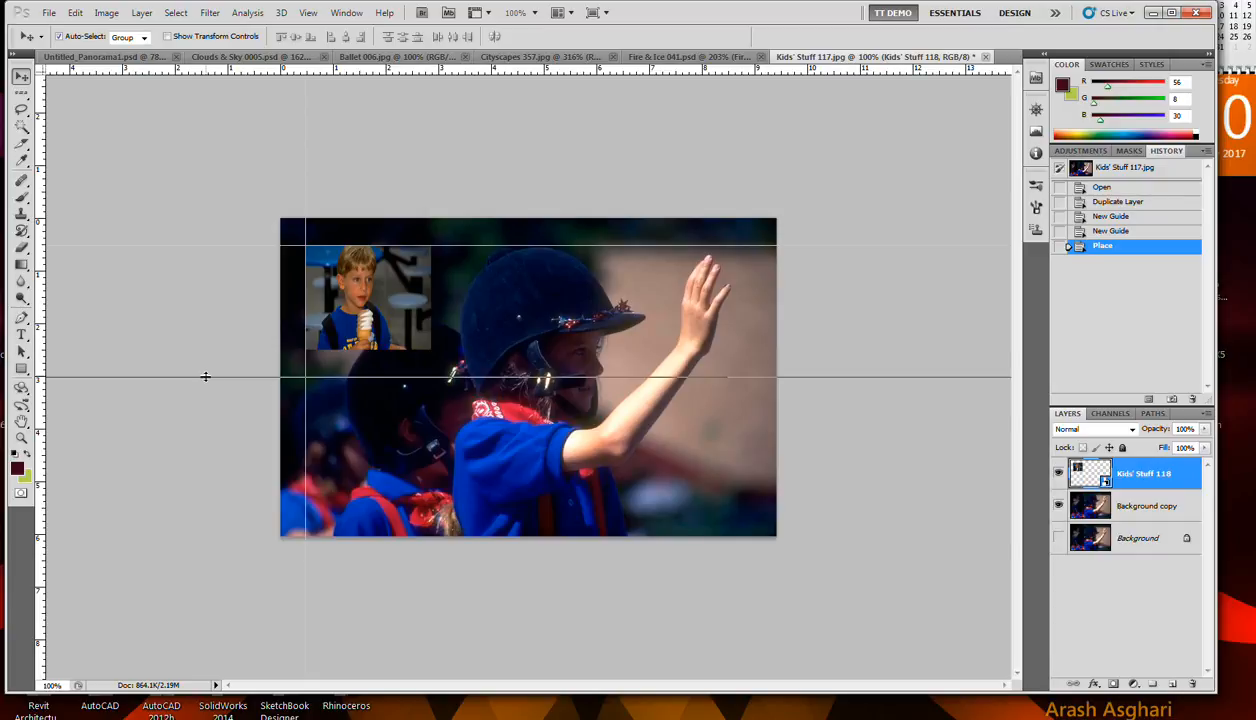
drag(205, 376, 205, 377)
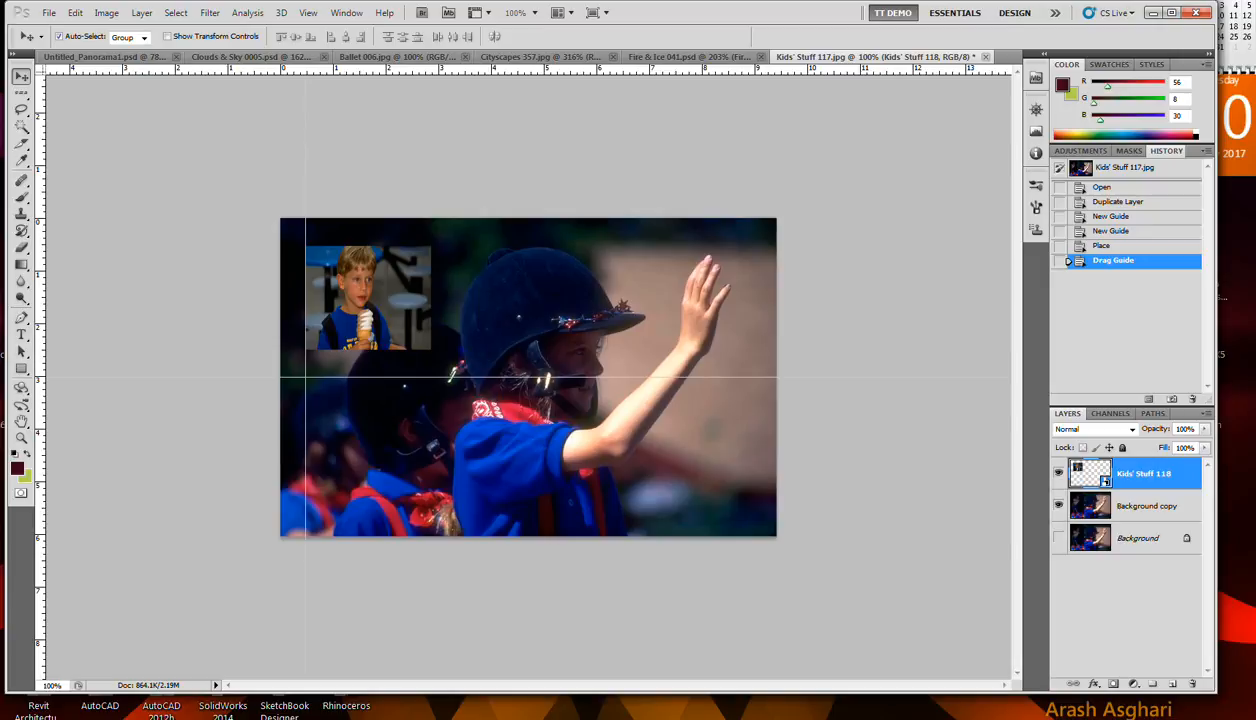
drag(872, 448, 439, 405)
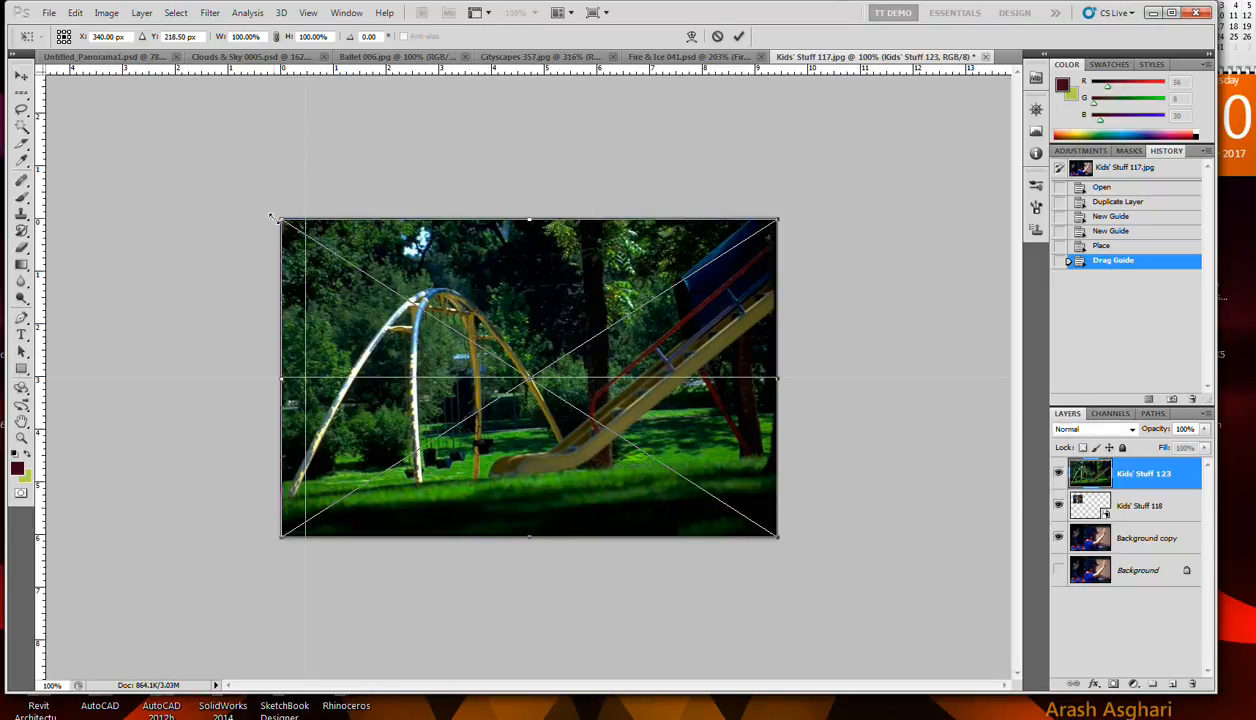
drag(278, 216, 365, 395)
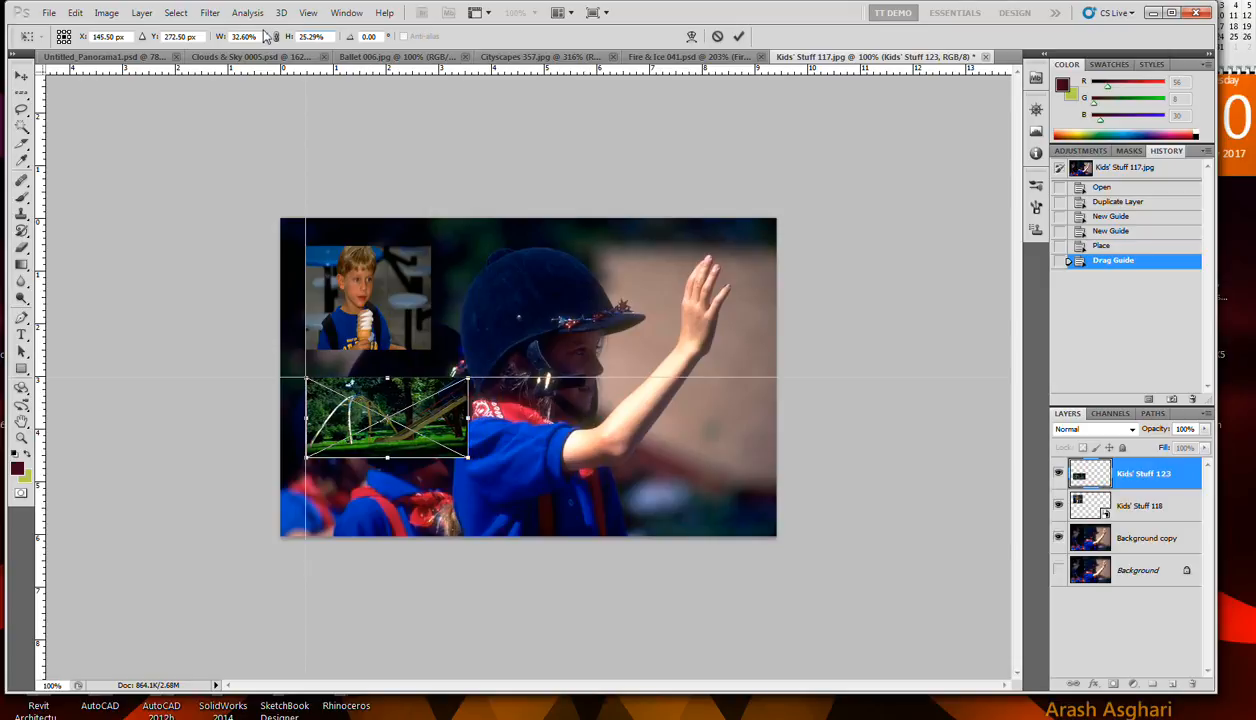
click(307, 13)
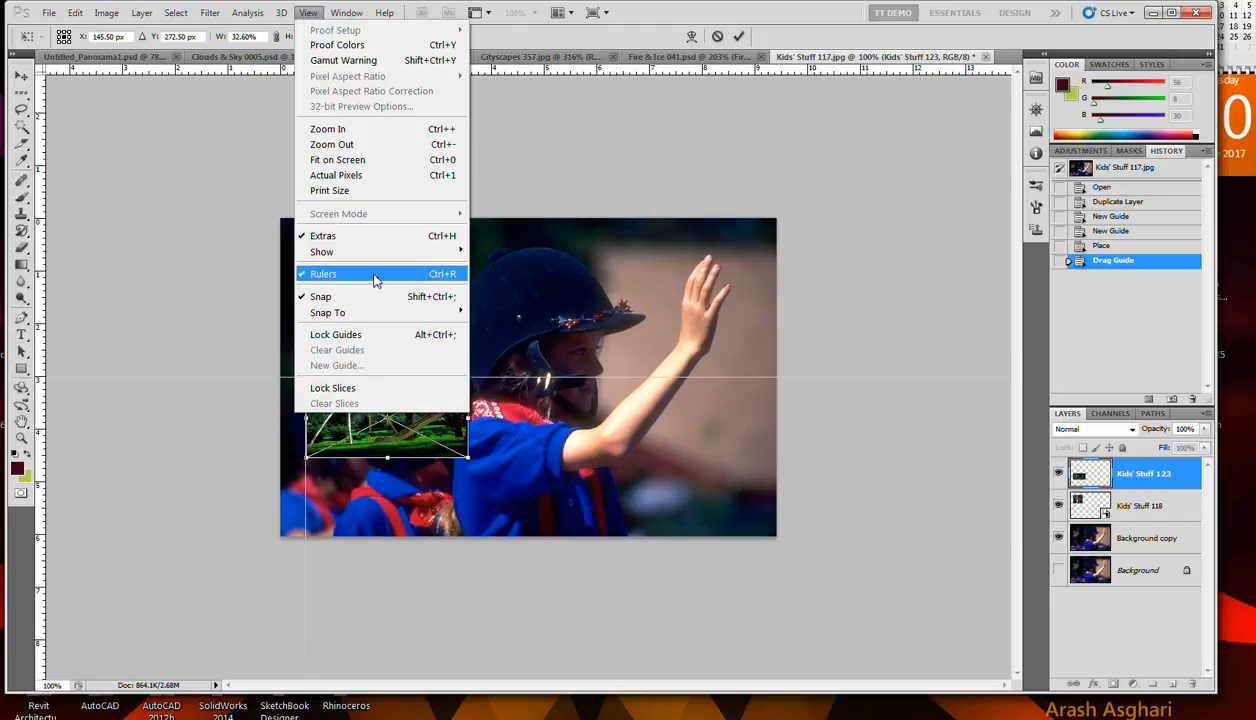
mouse_move(378, 258)
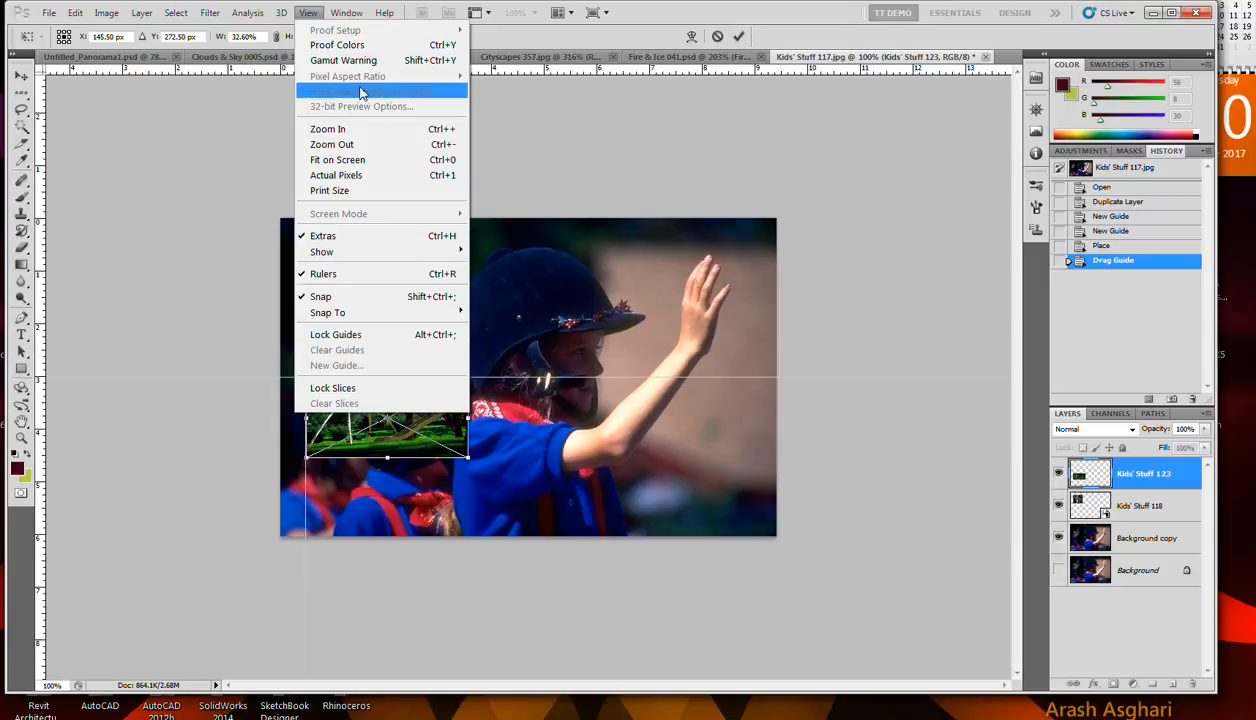
mouse_move(250, 30)
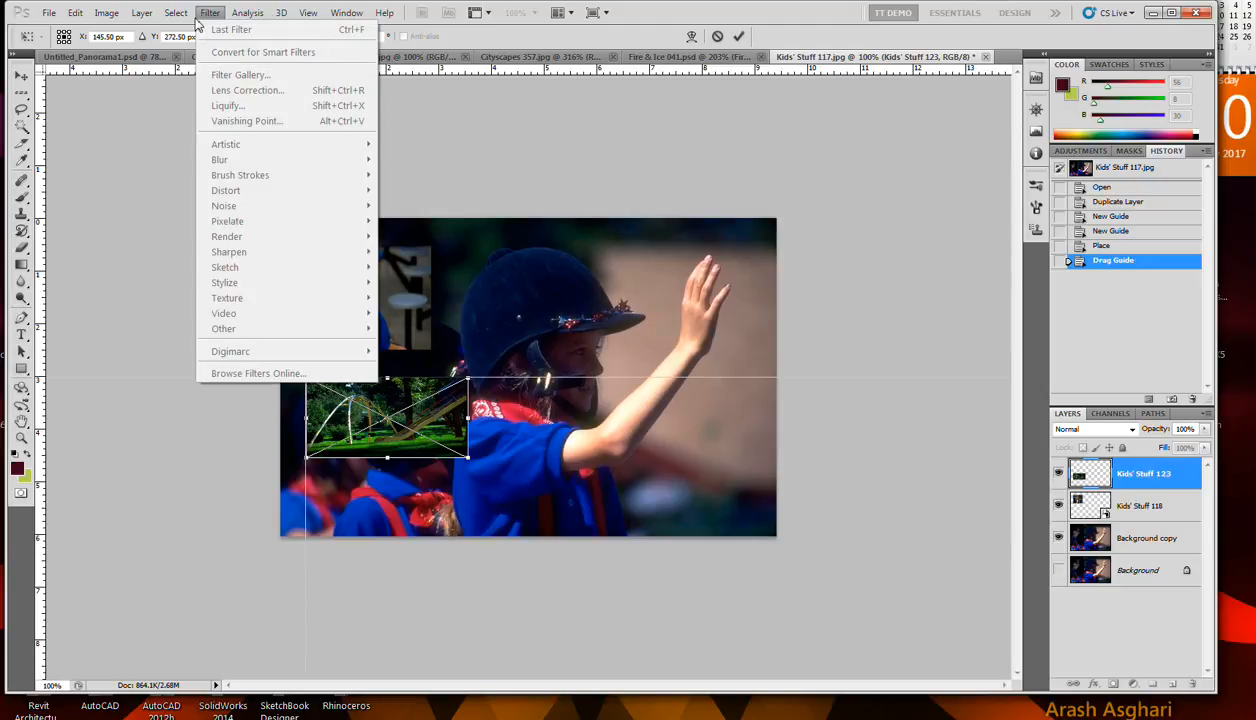
mouse_move(162, 17)
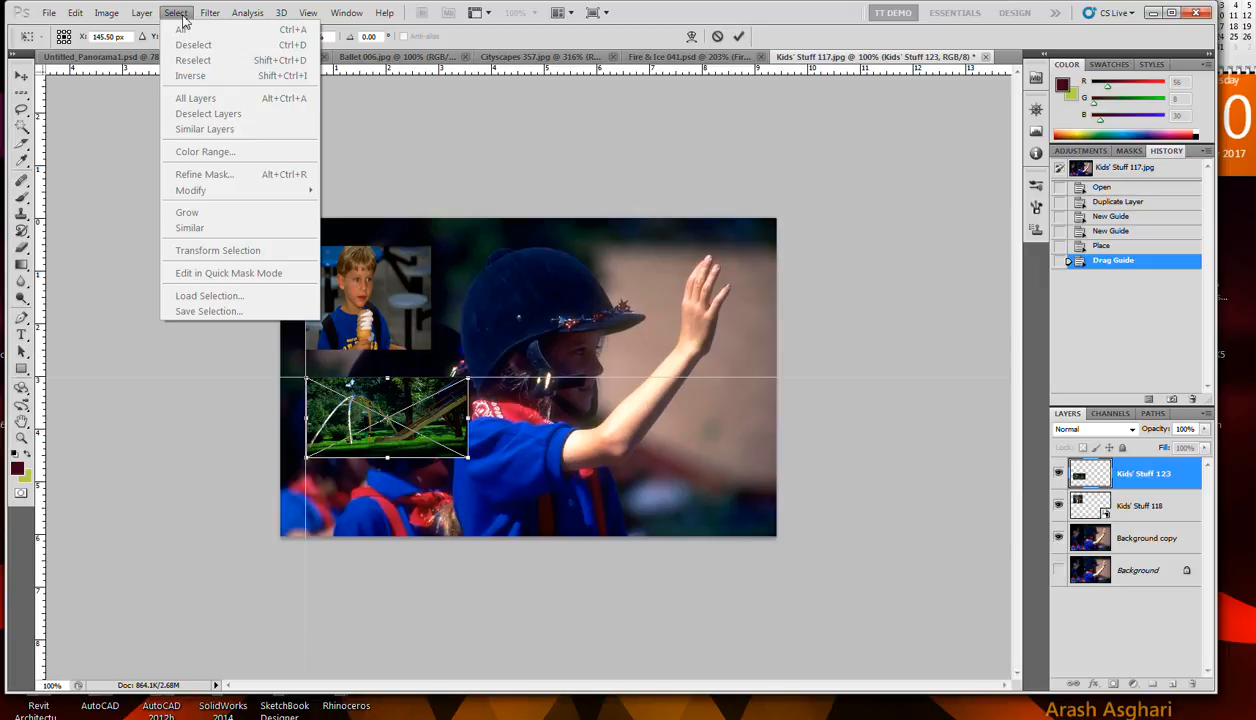
click(183, 21)
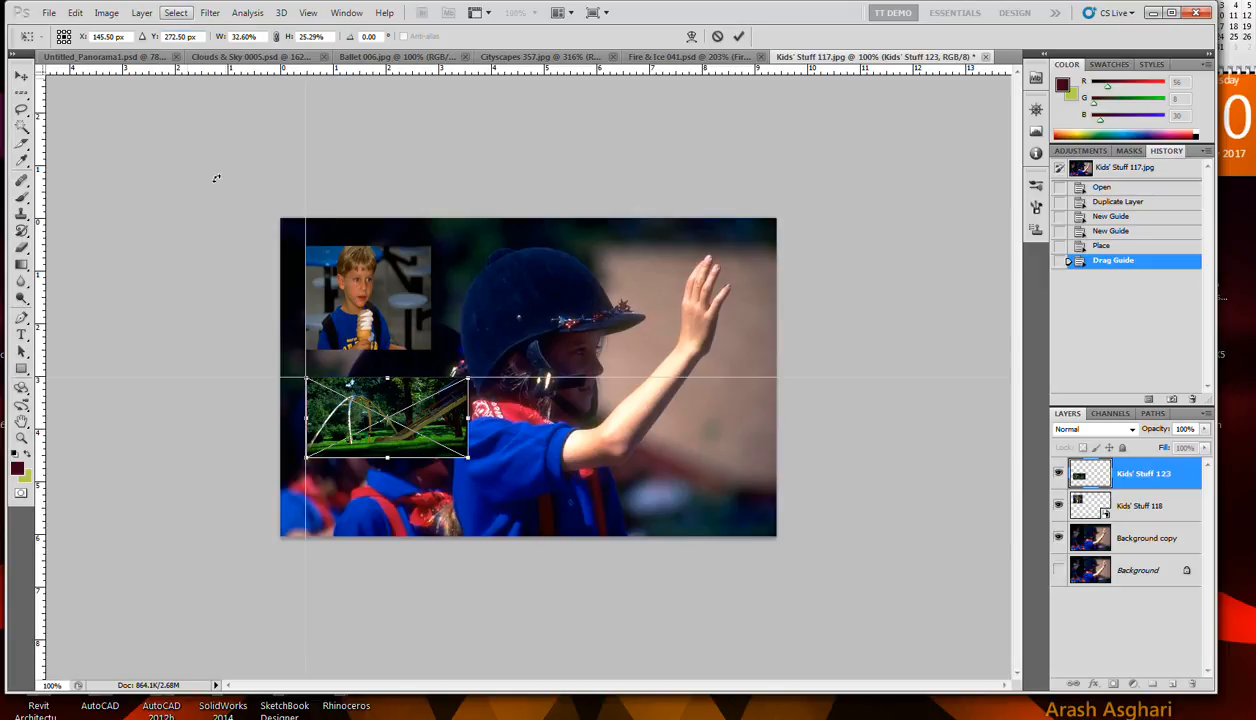
key(Return)
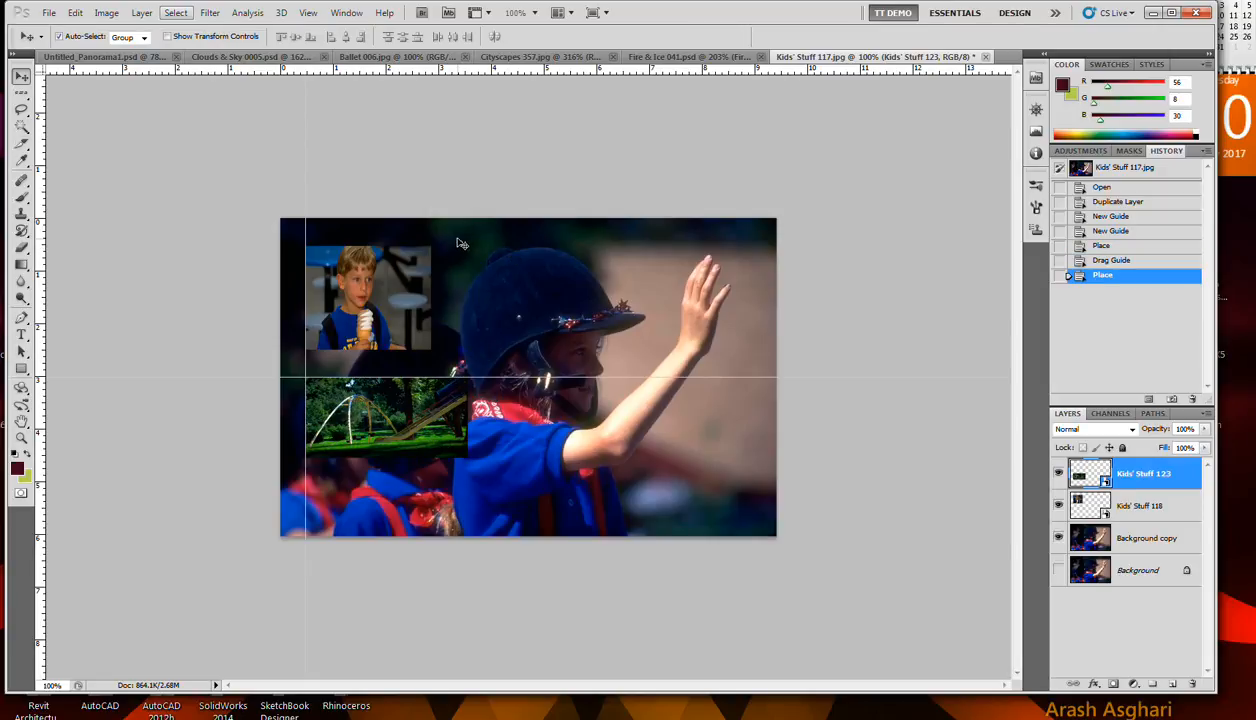
Step: Merge the Kids' Stuff 123 and Kids' Stuff 118 layers into a single layer
shift+click(1147, 509)
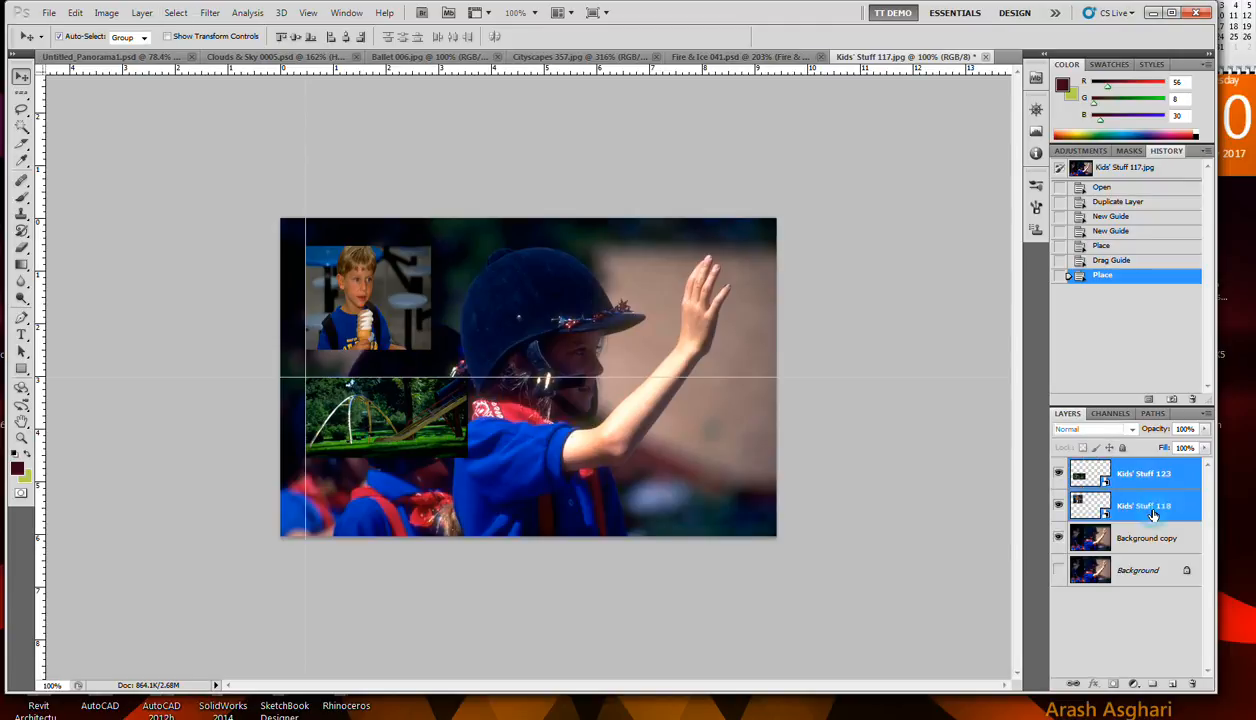
right_click(1152, 509)
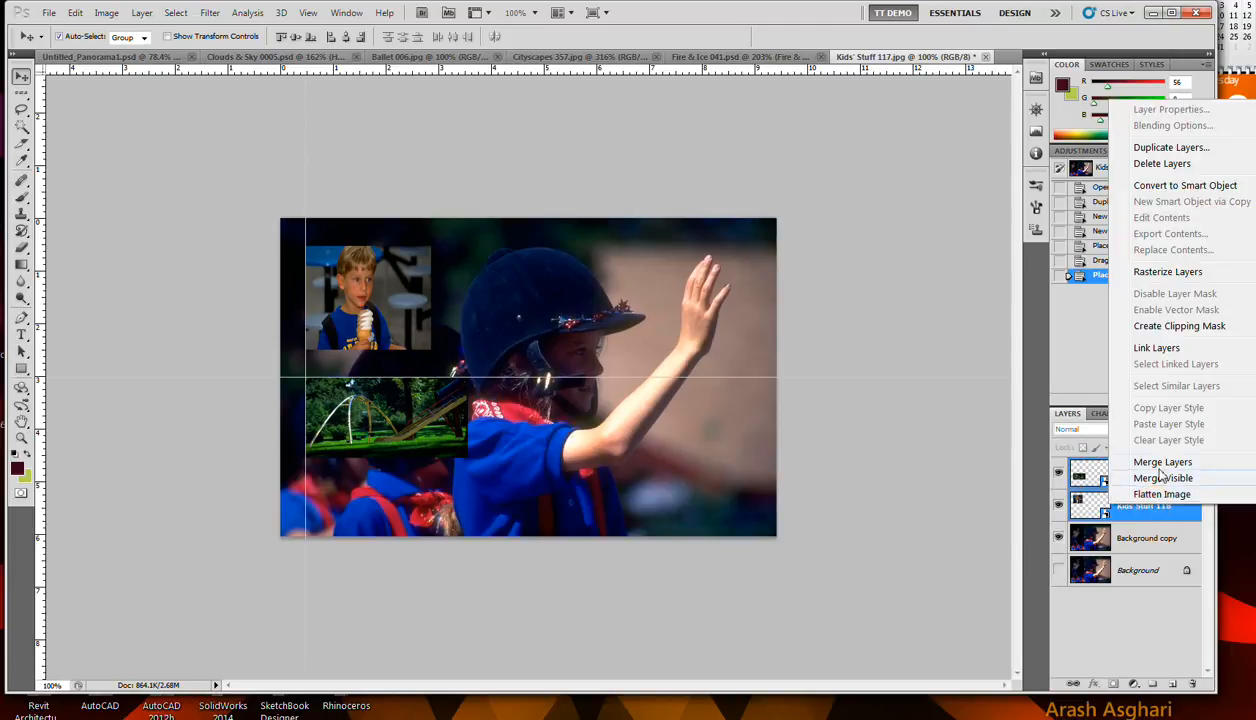
click(1160, 464)
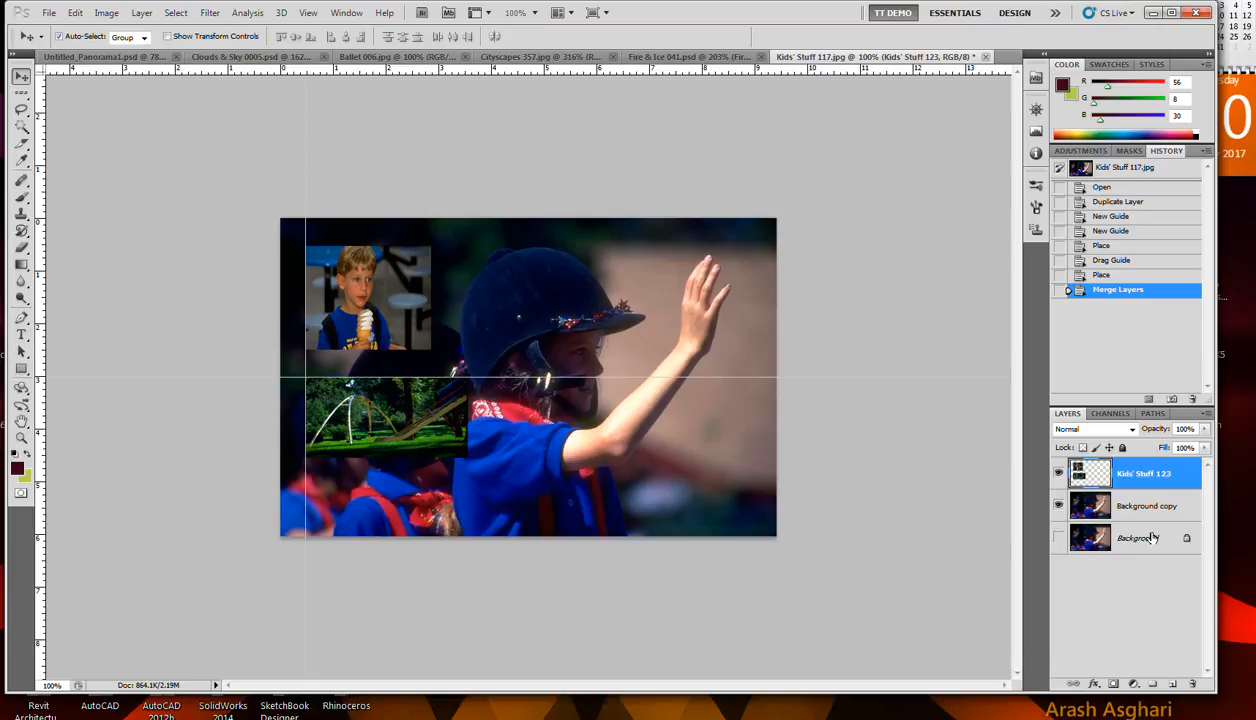
Step: Undo the merge of the two placed picture layers
key(ctrl+z)
key(ctrl+z)
key(ctrl+z)
key(ctrl+z)
key(ctrl+z)
key(ctrl+alt+z)
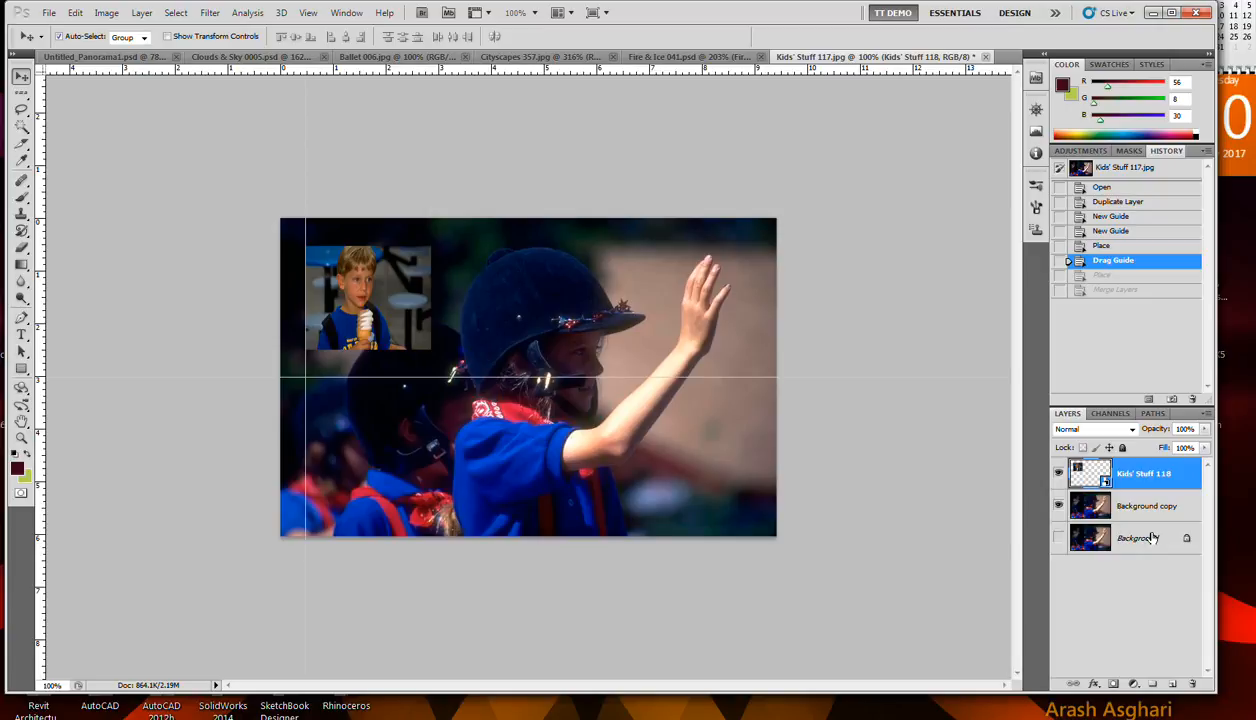
key(ctrl+shift+z)
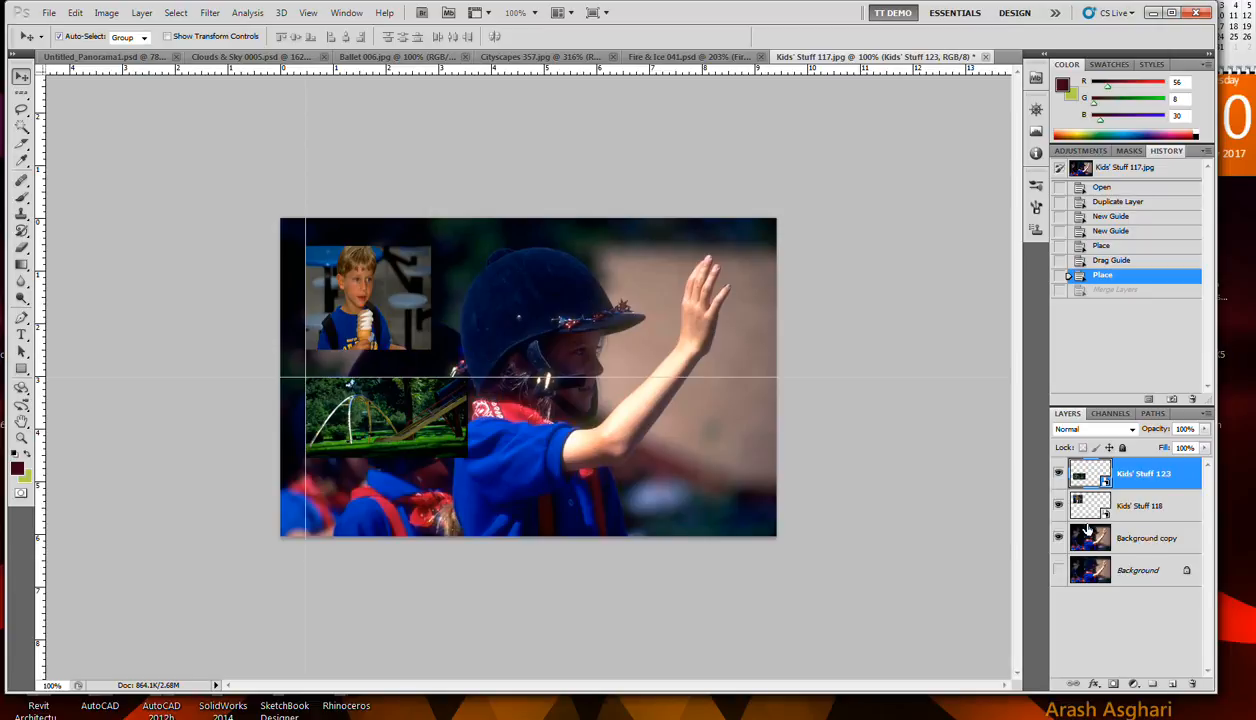
Step: Put the Kids' Stuff 123 and Kids' Stuff 118 layers into a new layer group, and collapse and hide that group
click(1153, 685)
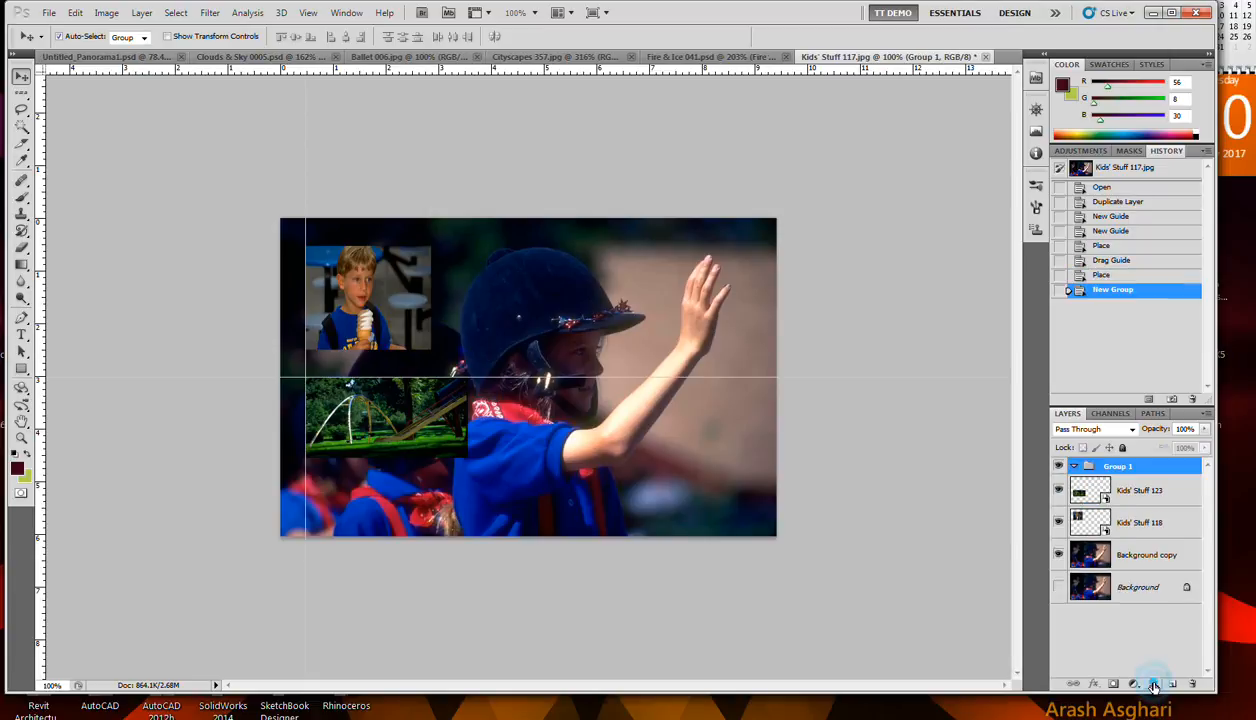
drag(1112, 495, 1123, 468)
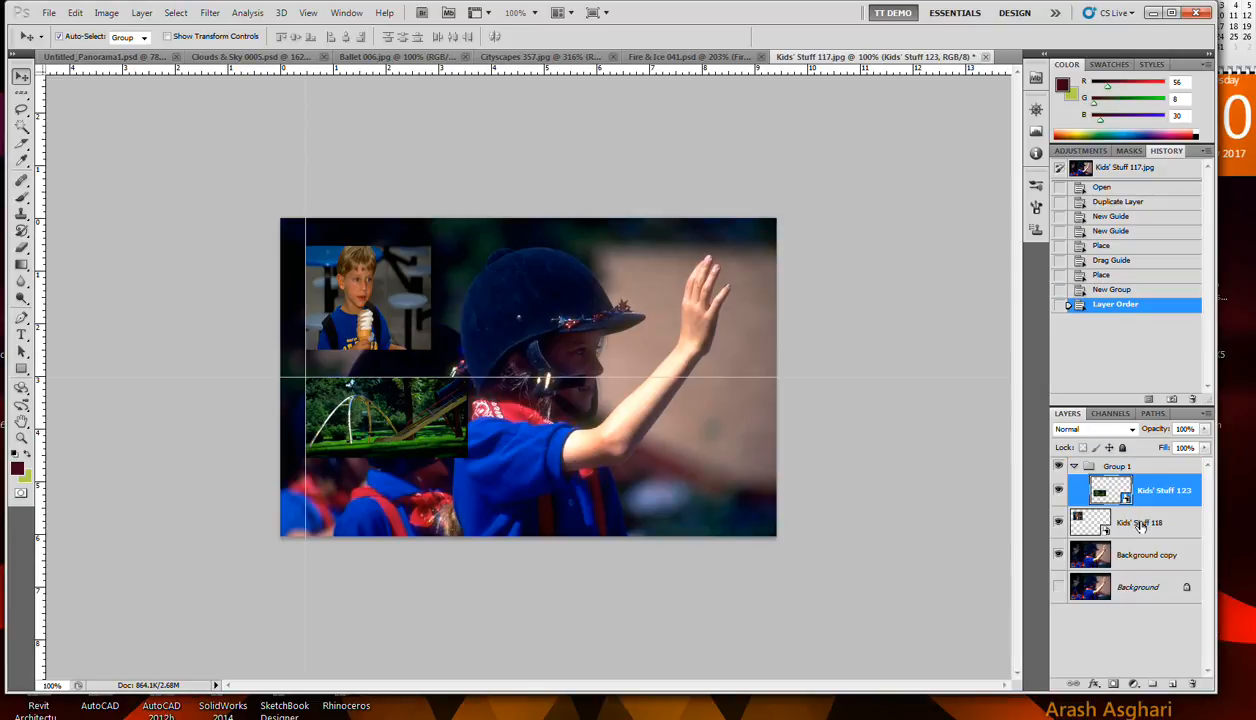
drag(1140, 525, 1138, 494)
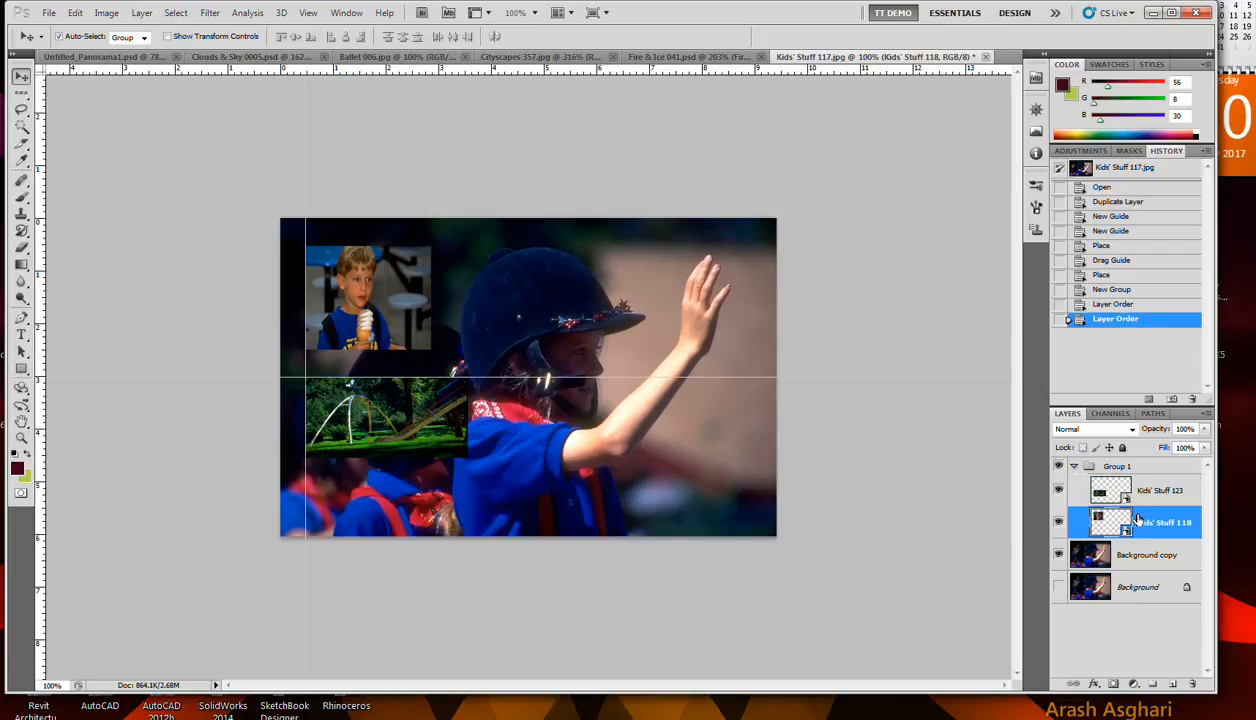
click(1076, 467)
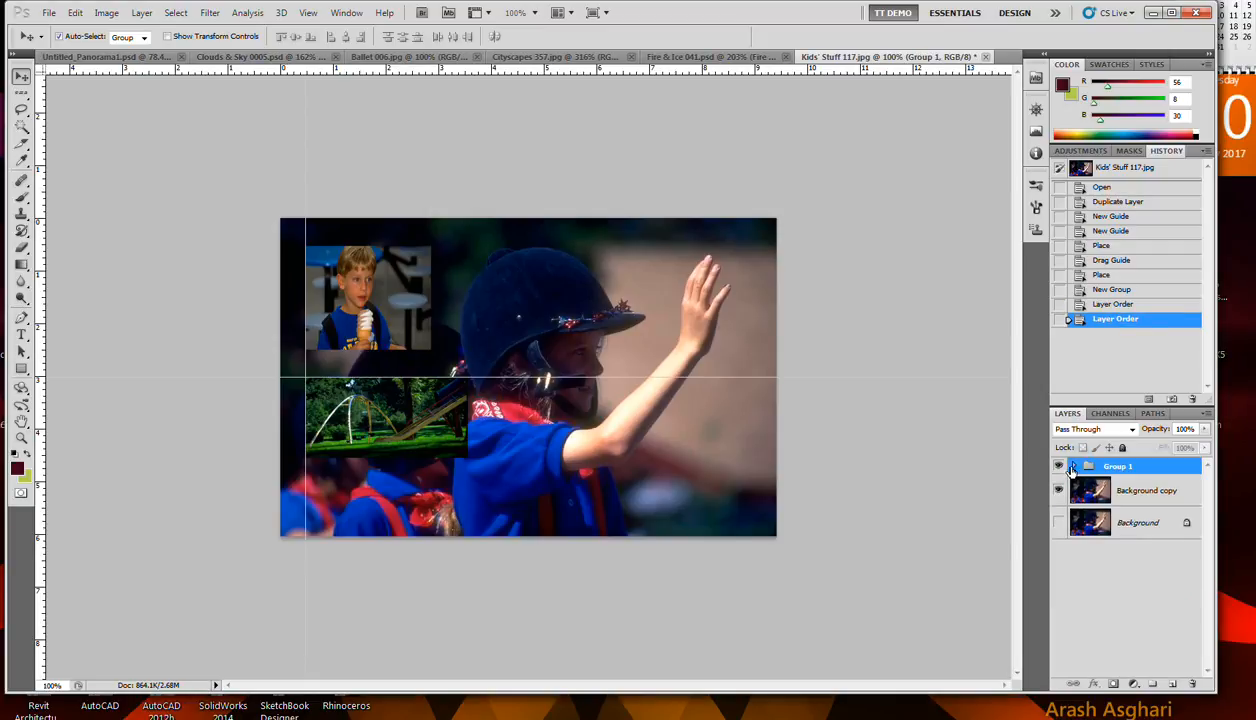
click(1058, 466)
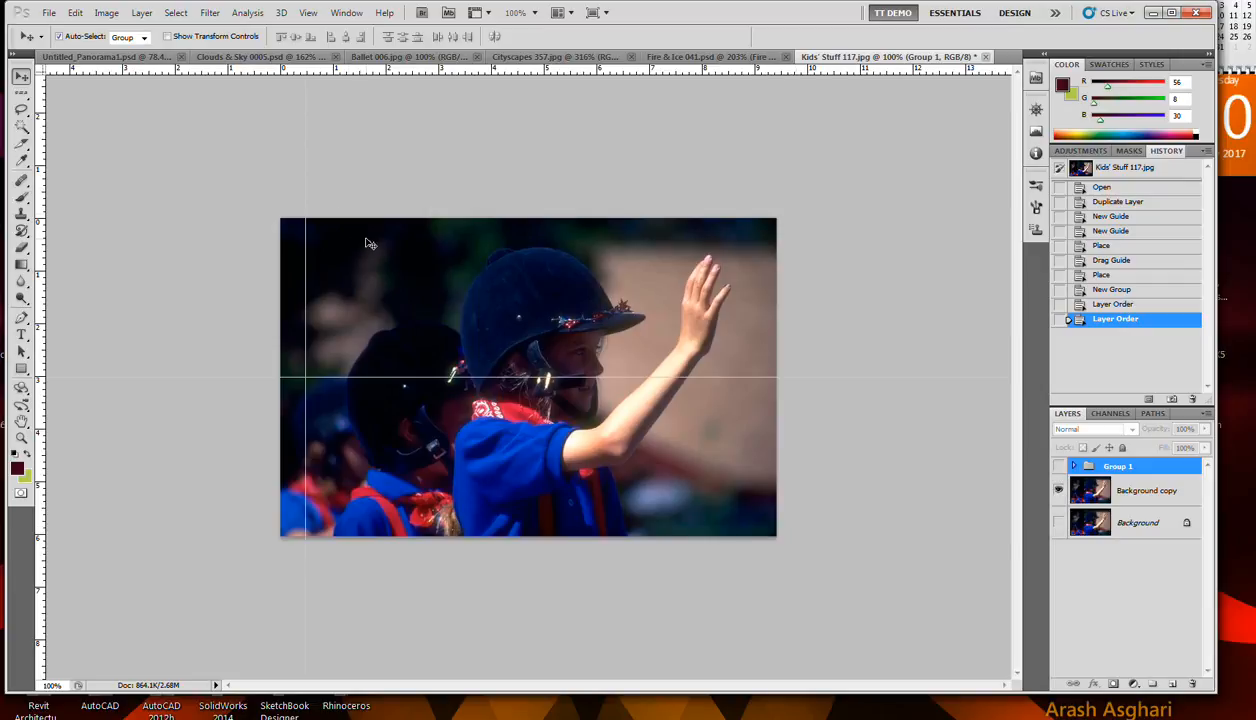
Step: Add a vertical guide at 0 in and move it to about 2 in on the horizontal ruler
click(307, 14)
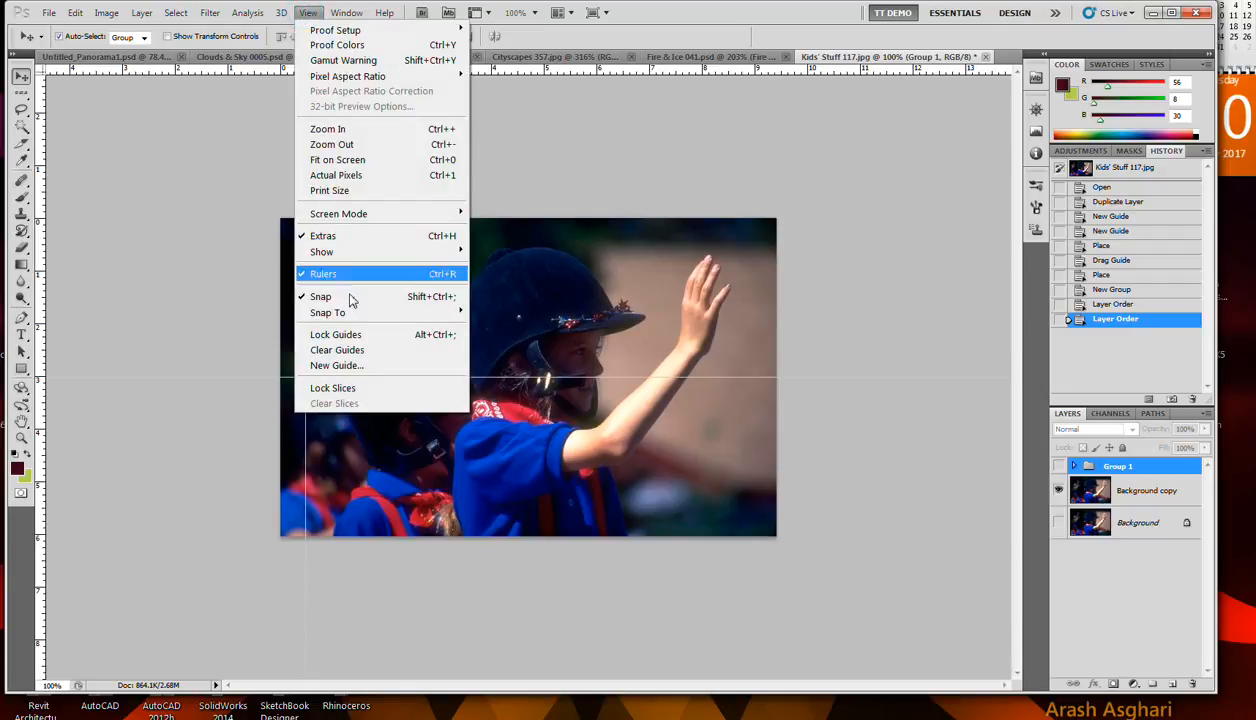
click(358, 365)
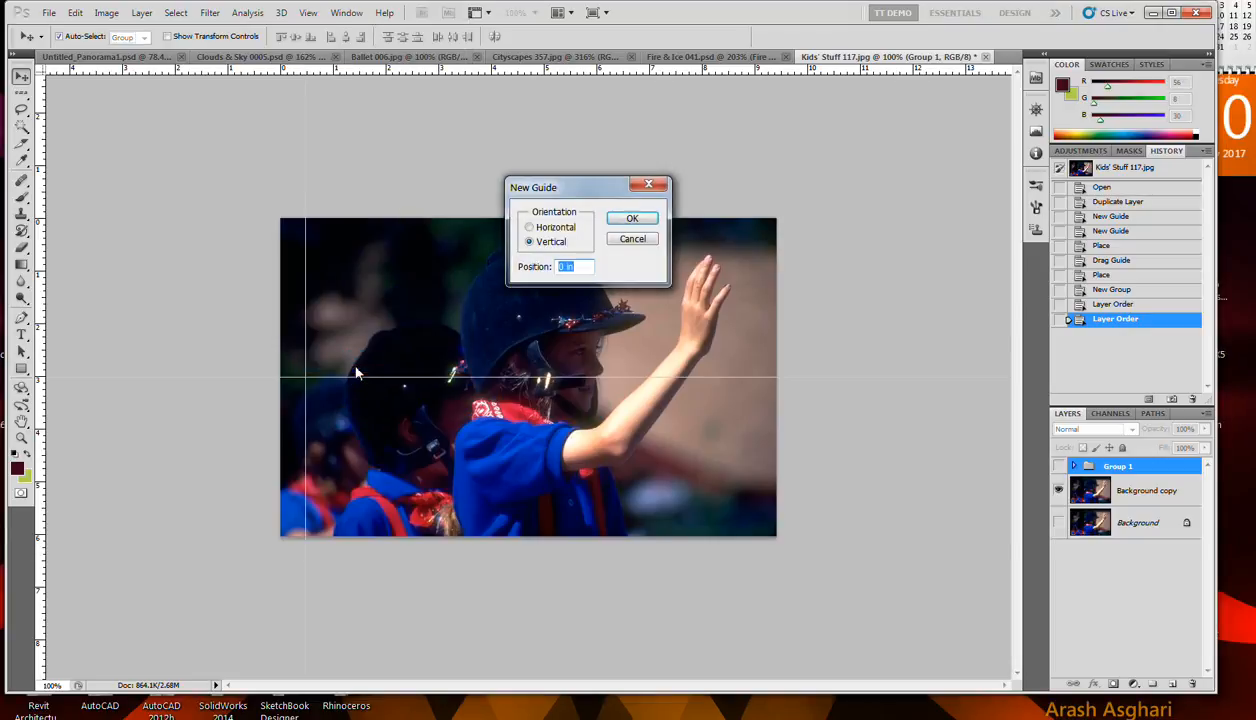
click(632, 218)
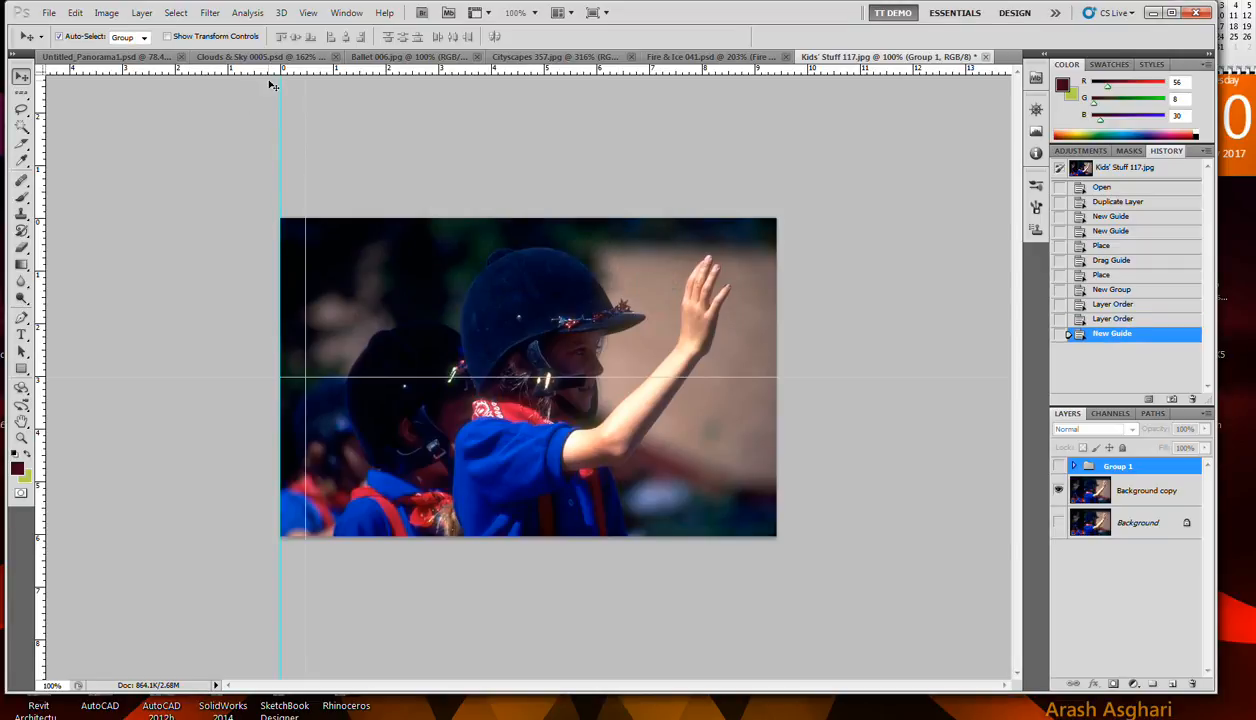
drag(280, 86, 388, 93)
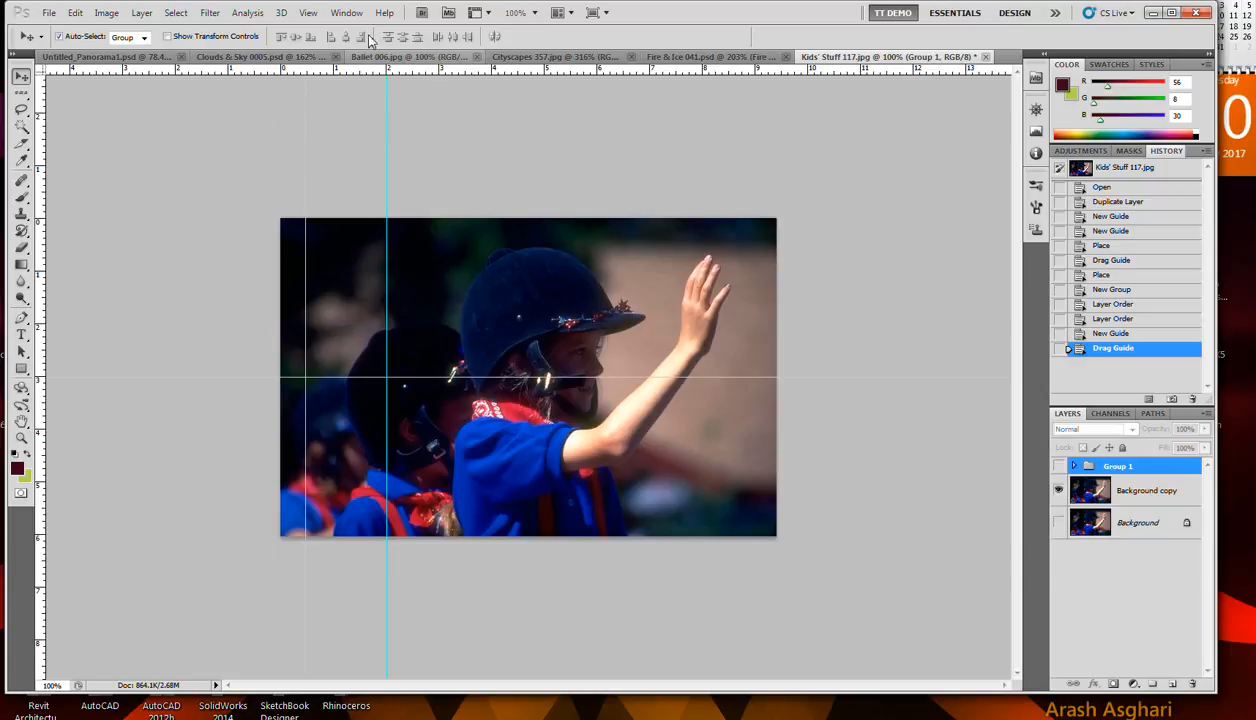
Step: Clear all guides from the image
click(308, 12)
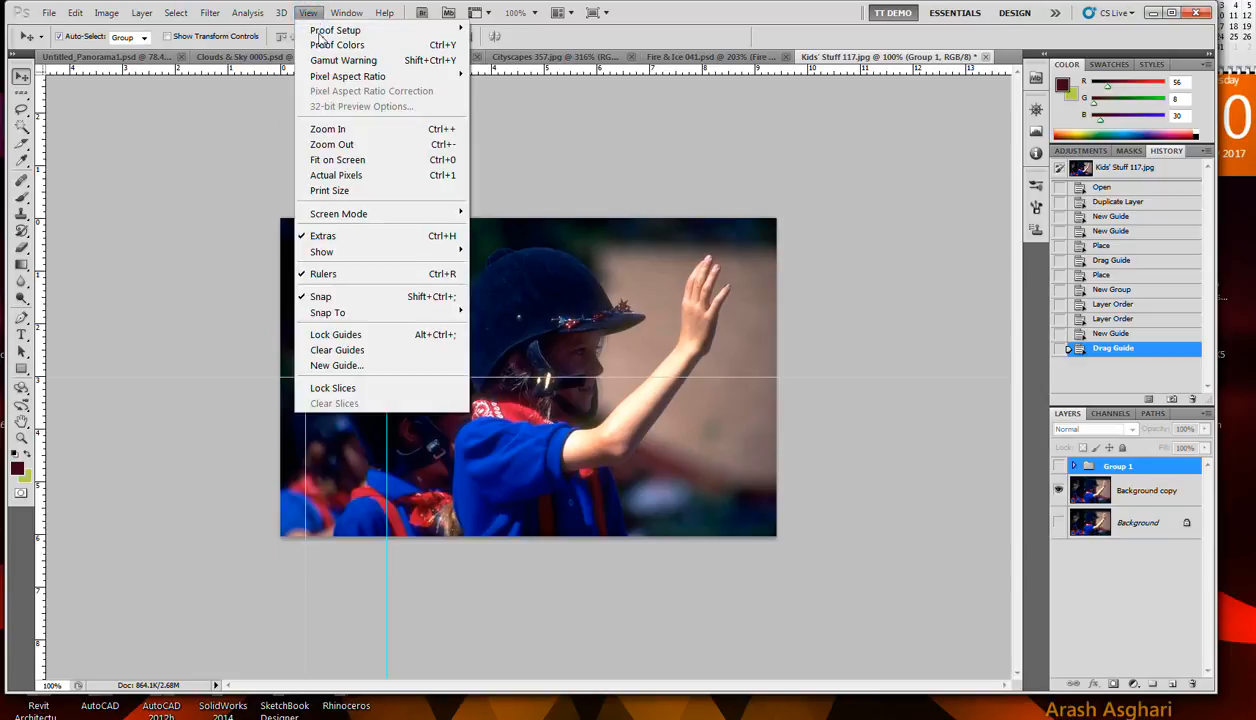
click(350, 350)
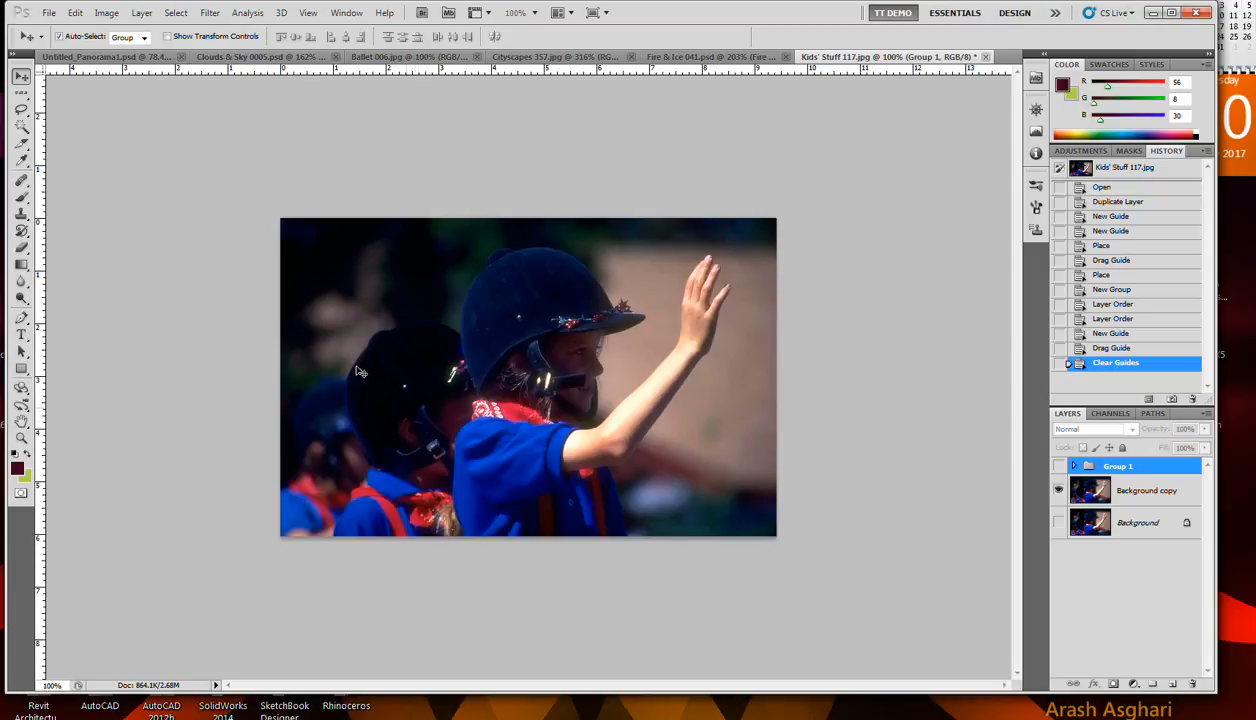
Step: Draw a freehand Lasso selection around the rear part of the front rider's helmet and deselect it
click(20, 112)
mouse_move(515, 262)
mouse_down()
mouse_move(490, 256)
mouse_move(500, 358)
mouse_move(518, 278)
mouse_up()
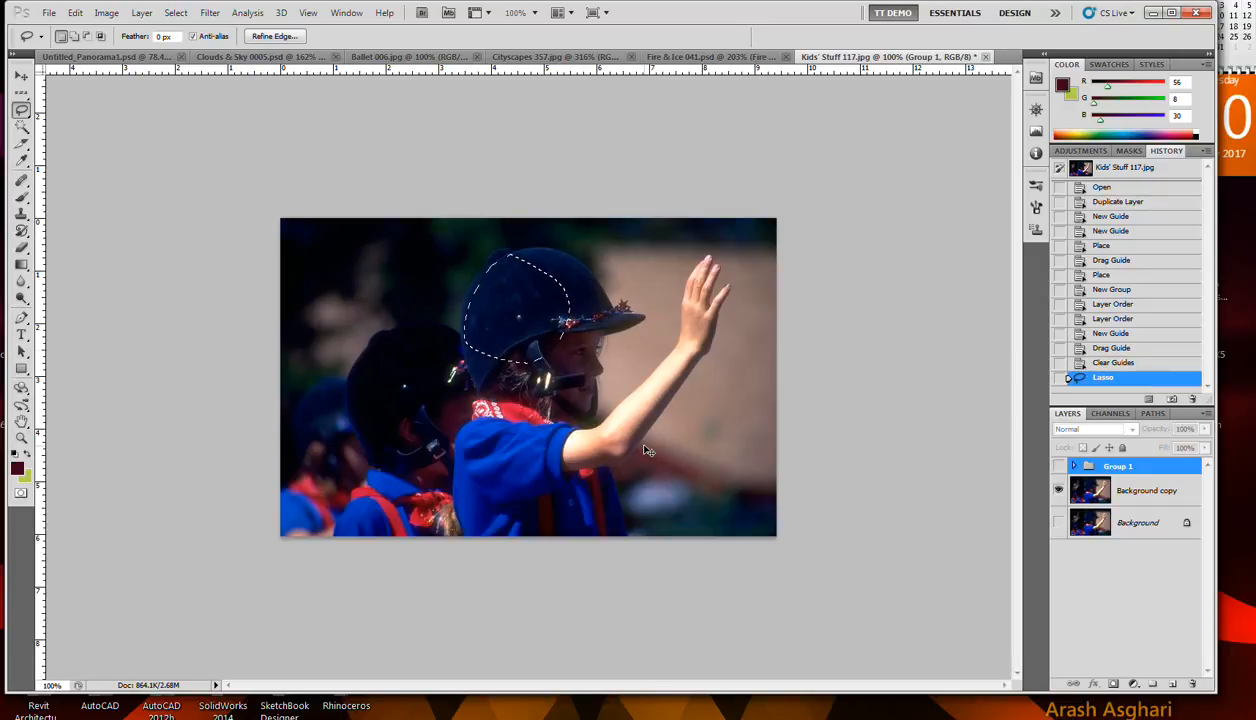
click(645, 450)
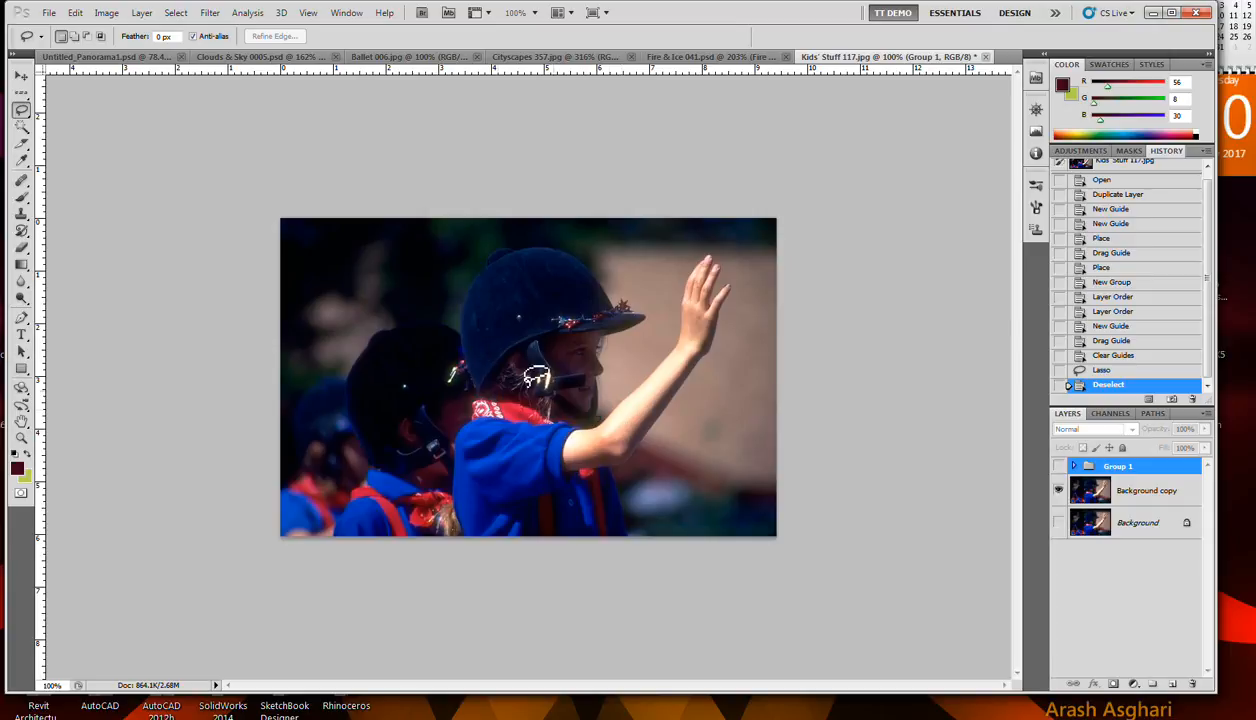
Step: Try the Quick Selection tool with a 45 px brush around the front rider's helmet, and deselect the result
click(21, 114)
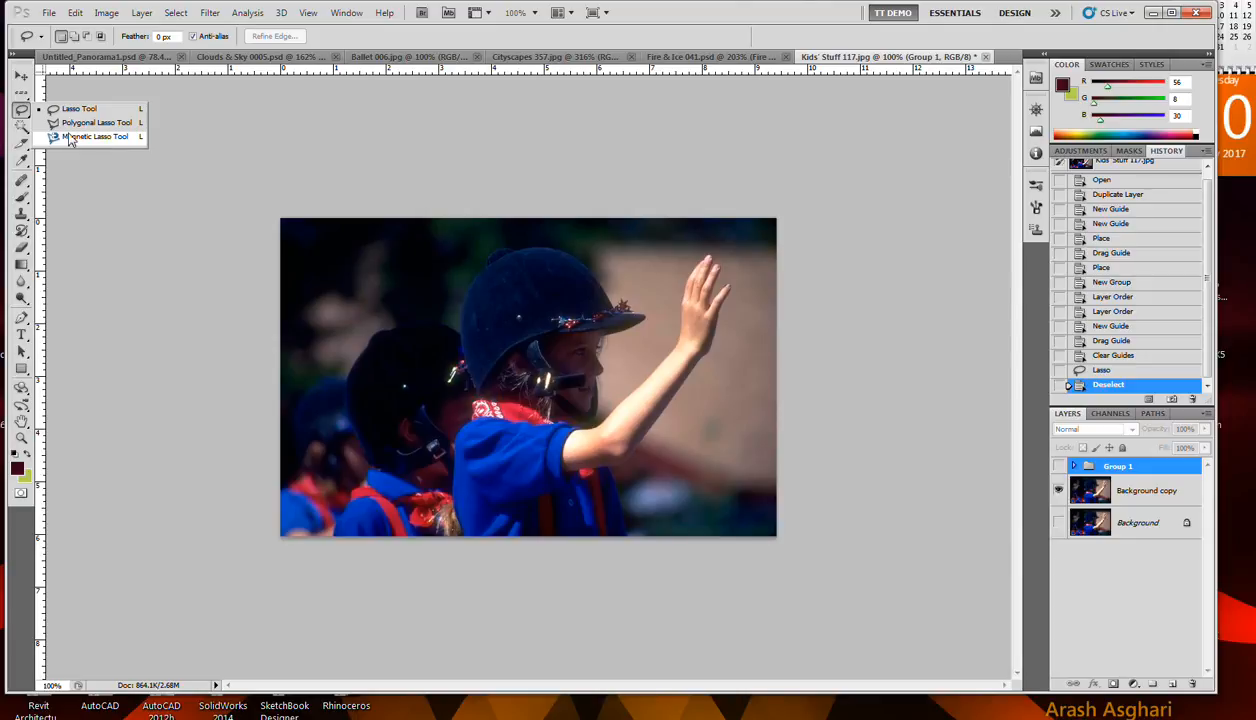
click(22, 128)
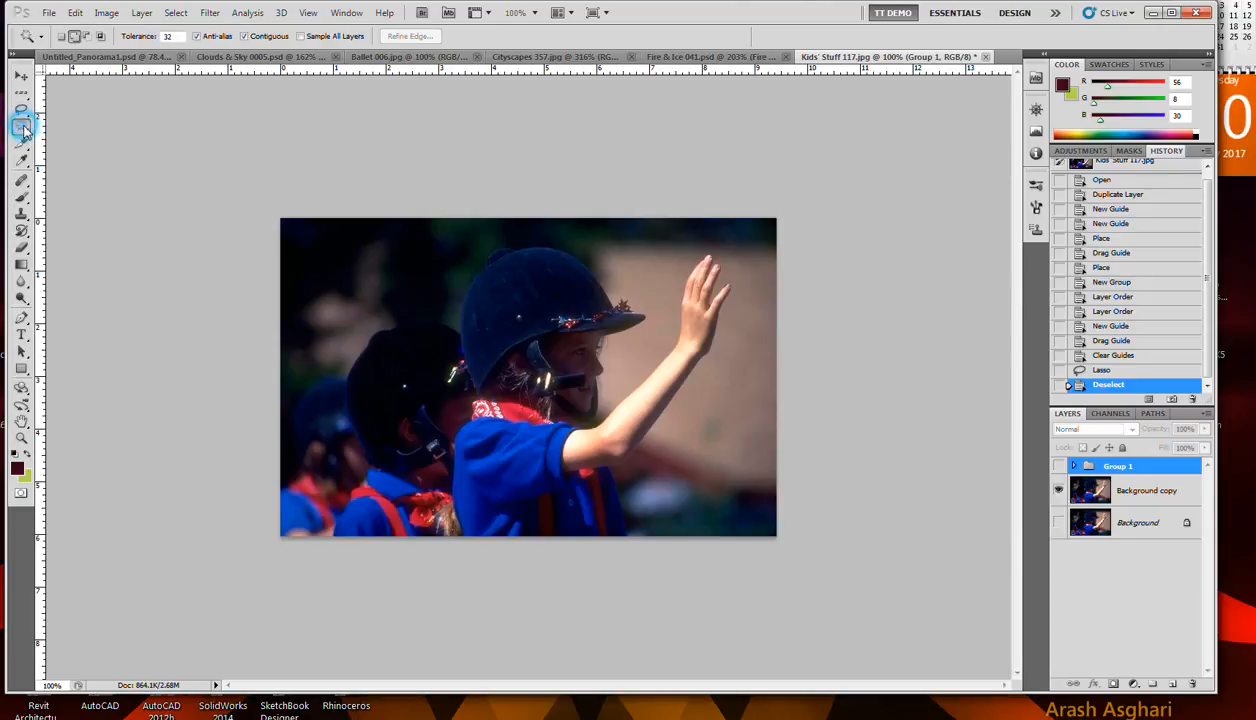
click(22, 128)
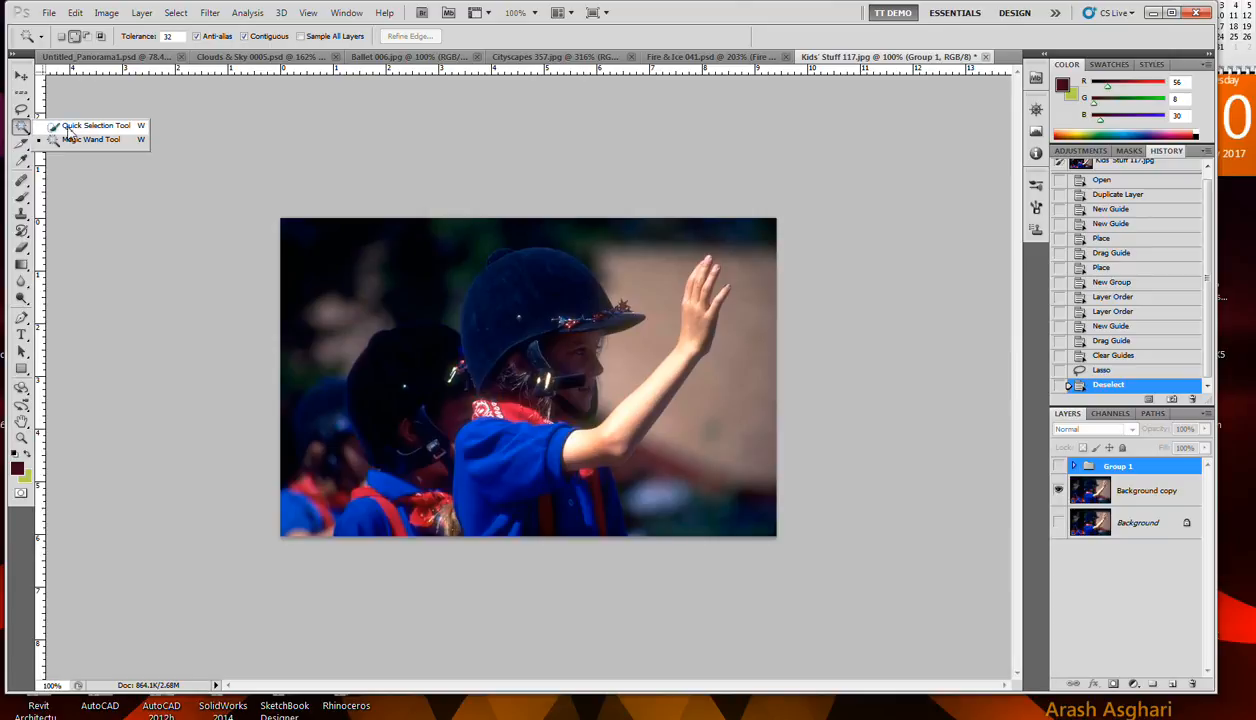
click(67, 126)
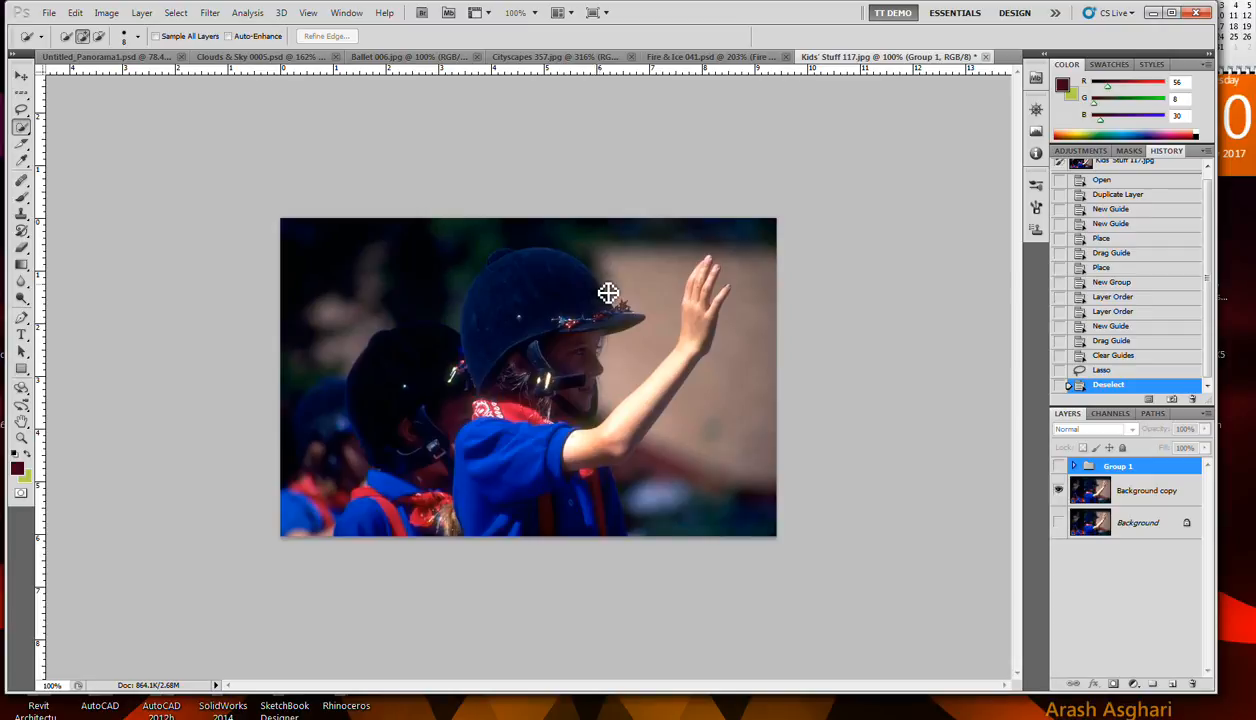
key(bracketright)
key(bracketright)
key(bracketright)
mouse_move(612, 272)
mouse_down()
mouse_move(638, 292)
mouse_move(658, 275)
mouse_move(653, 300)
mouse_move(663, 270)
mouse_move(648, 336)
mouse_up()
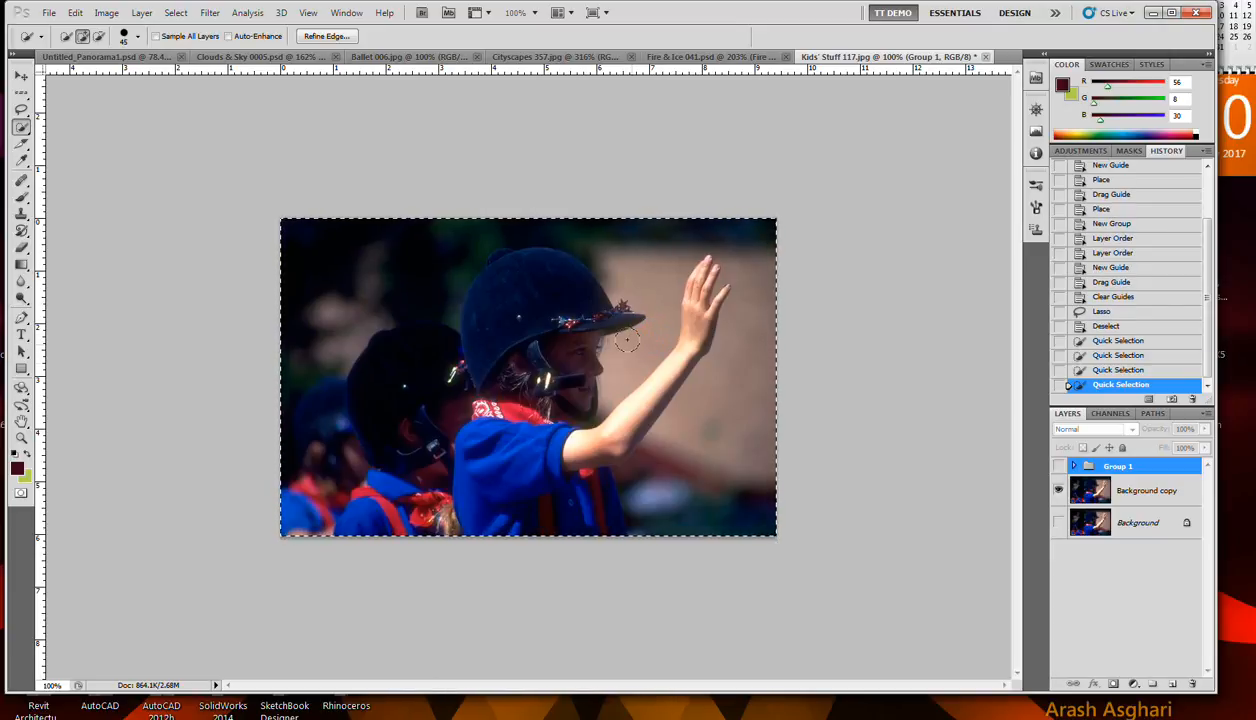
key(ctrl+d)
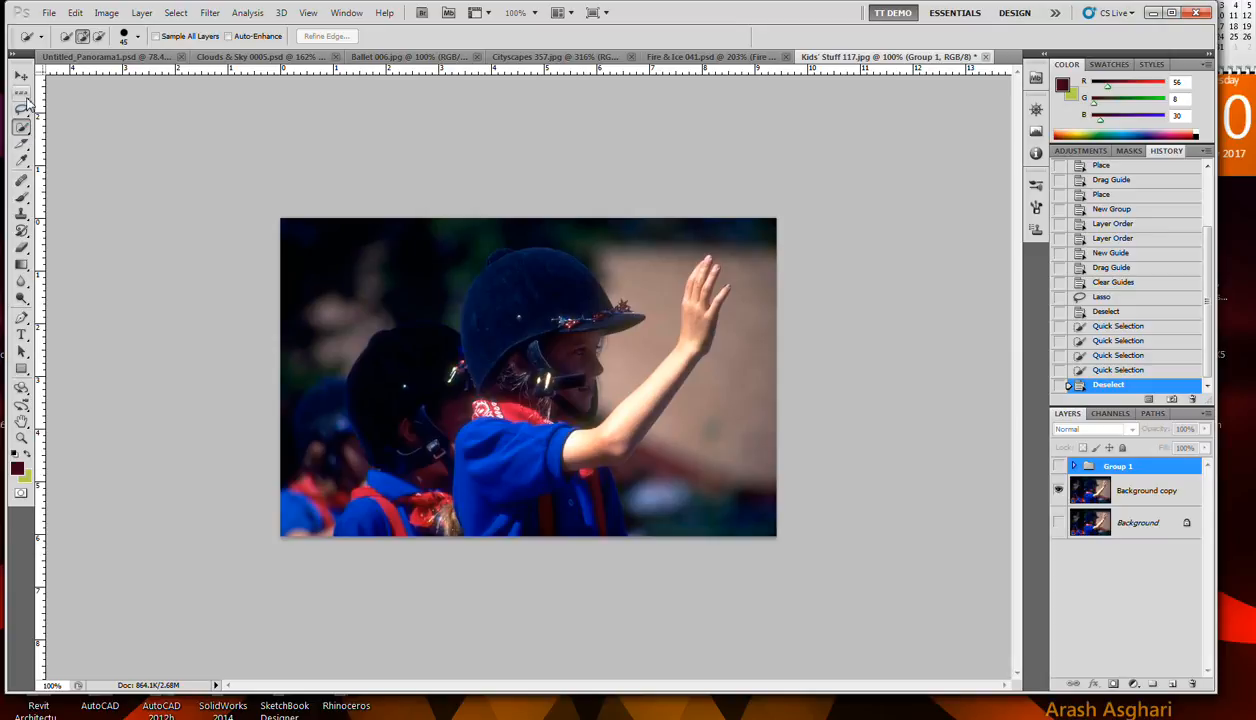
Step: Examine the tool variants grouped under the marquee, lasso, quick selection and healing brush tools, choosing Rectangular Marquee on the way
click(25, 96)
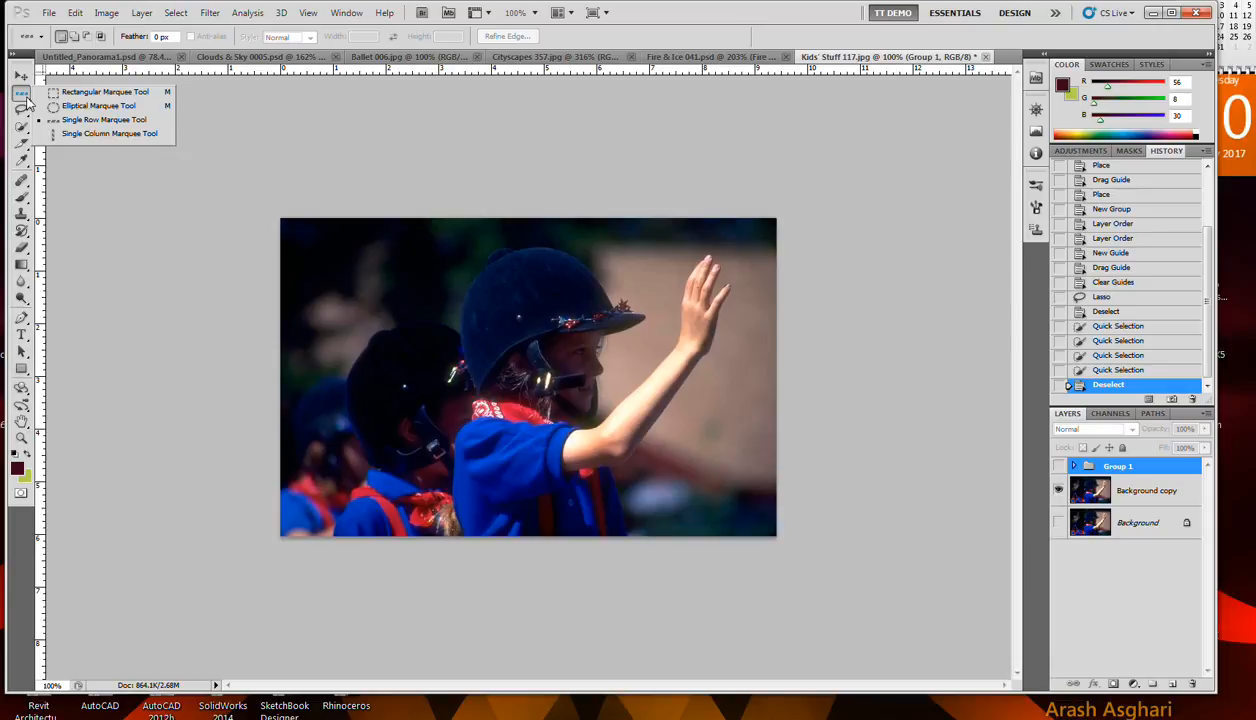
click(44, 92)
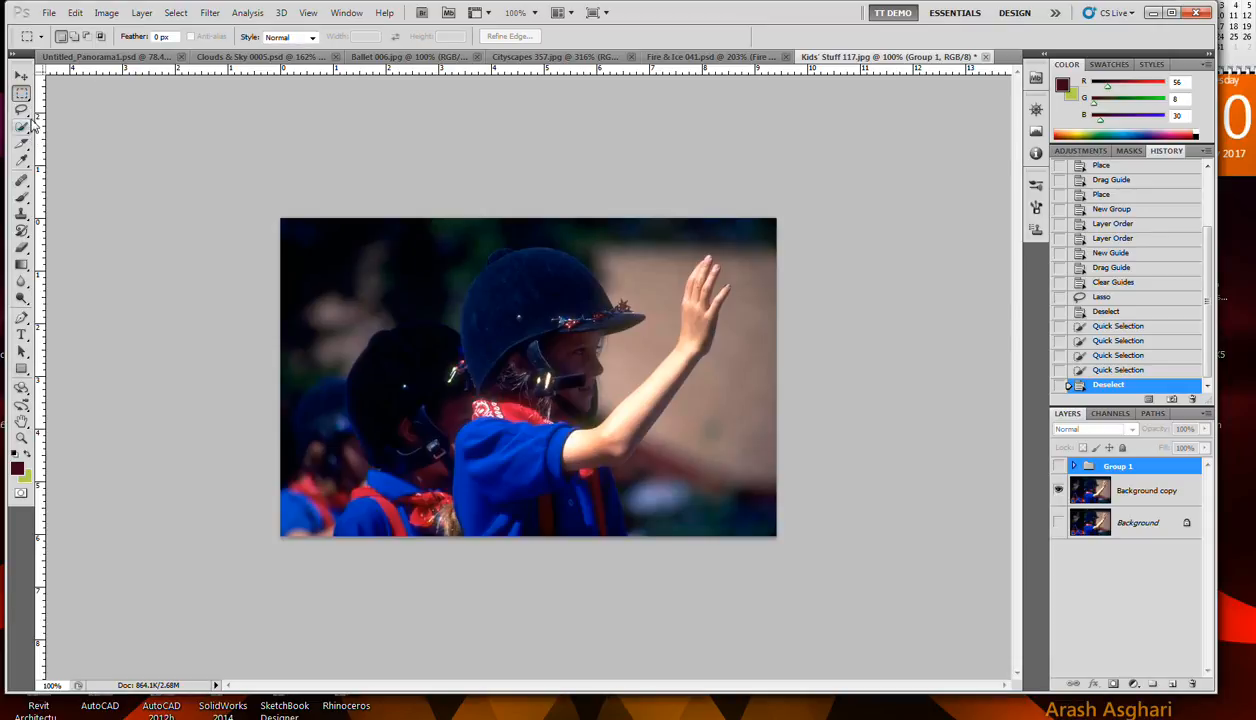
click(24, 113)
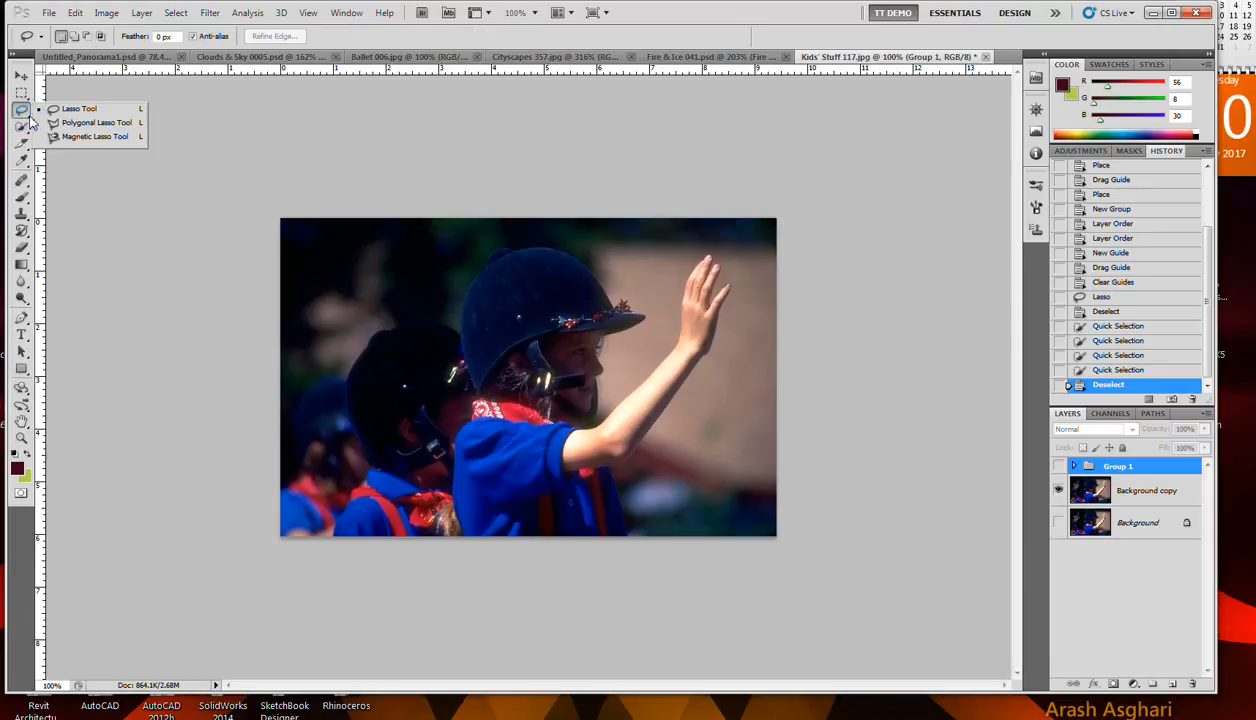
click(21, 129)
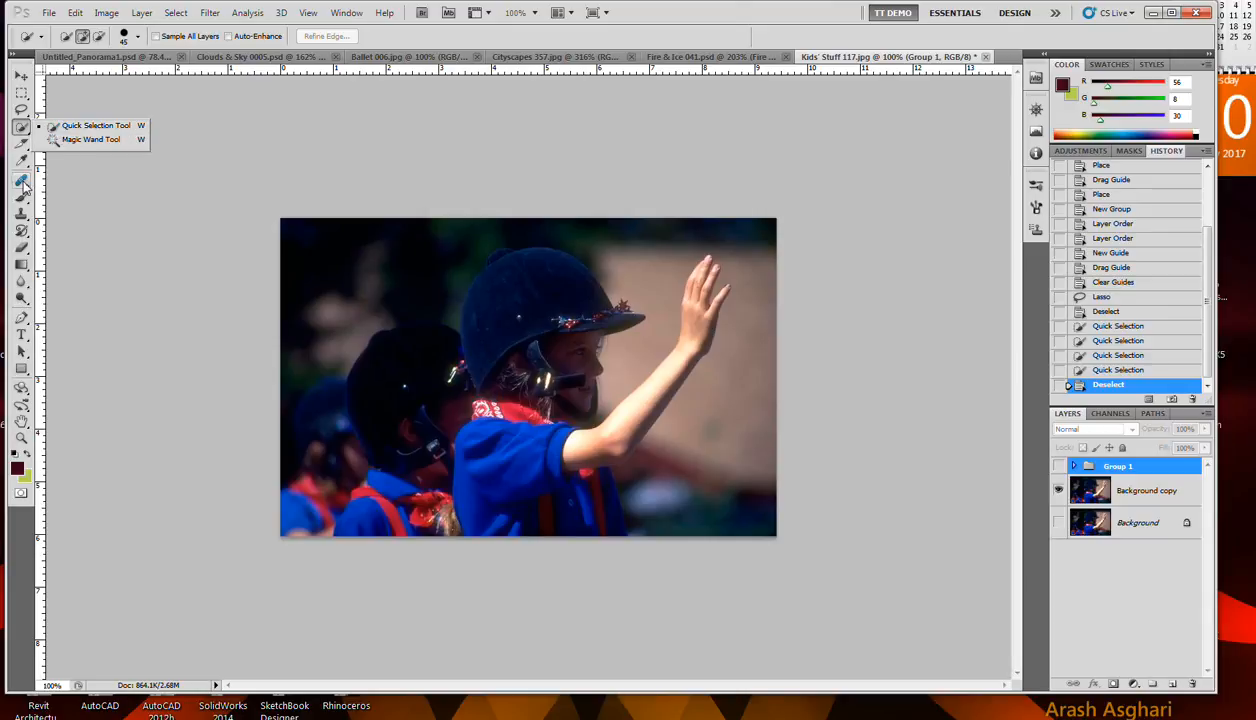
click(87, 181)
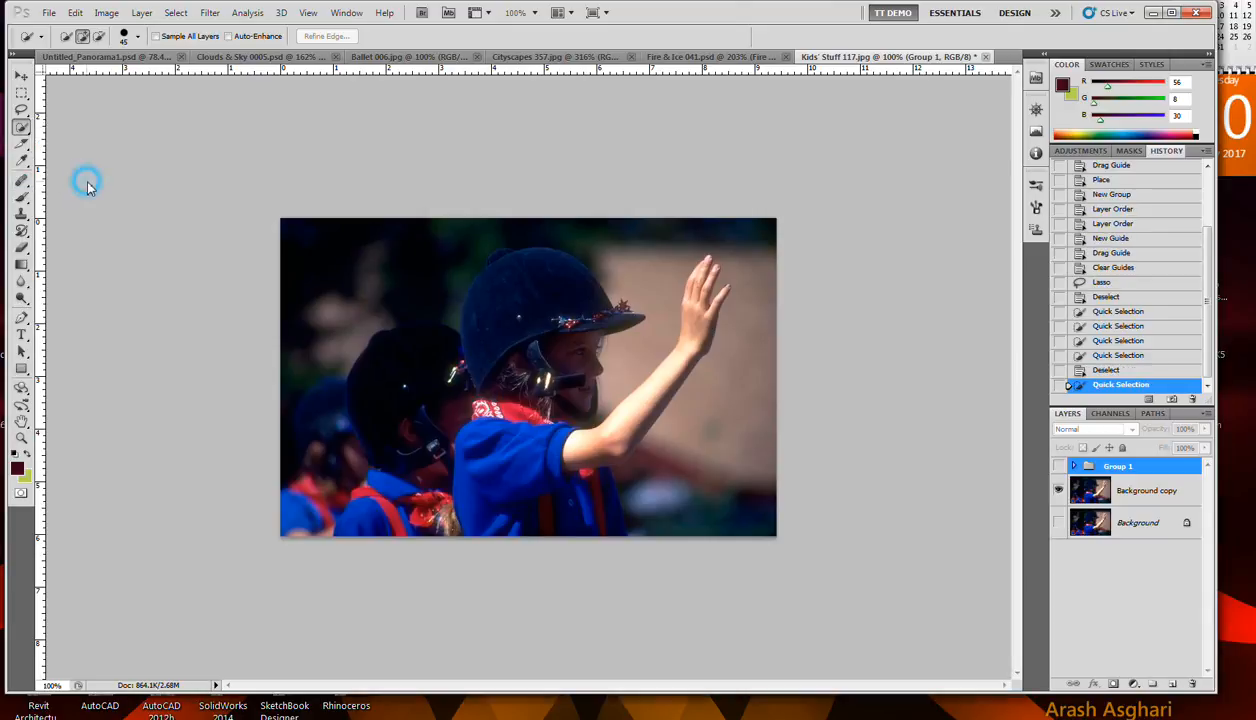
click(26, 184)
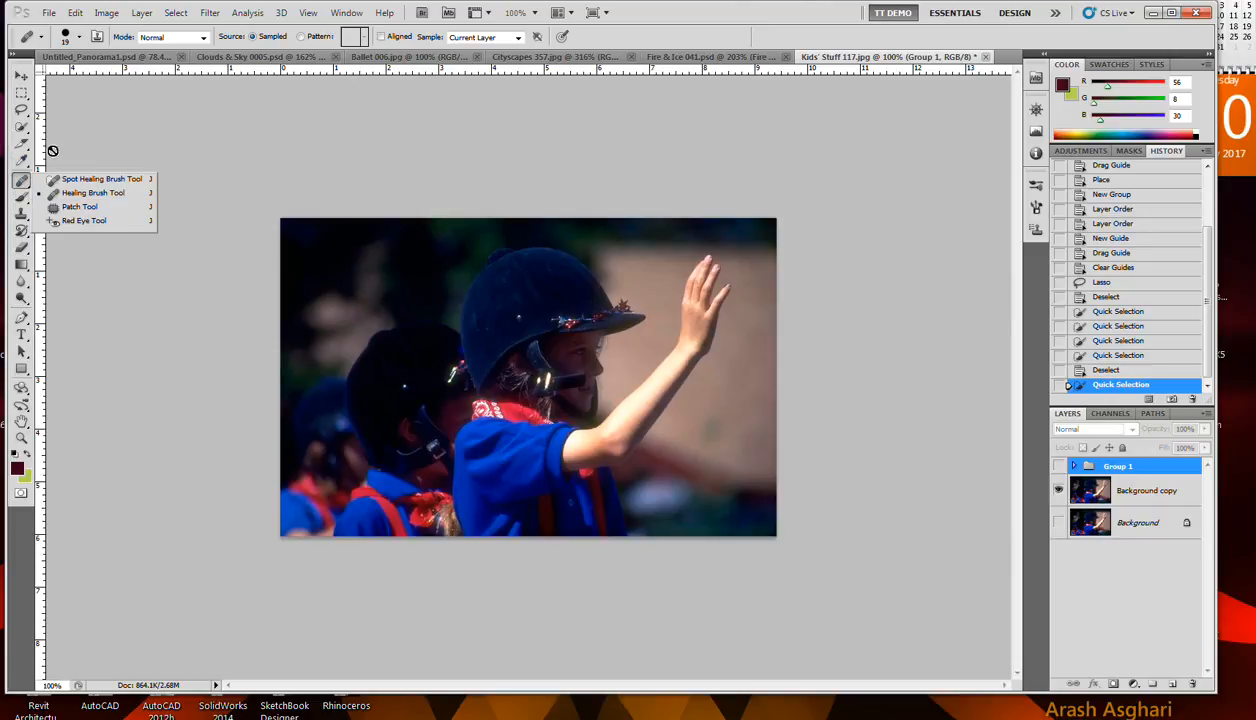
Step: Straighten the image along a ruler line about 189 px long at about -29.4°, running from the dark background to the front rider's helmet
click(23, 164)
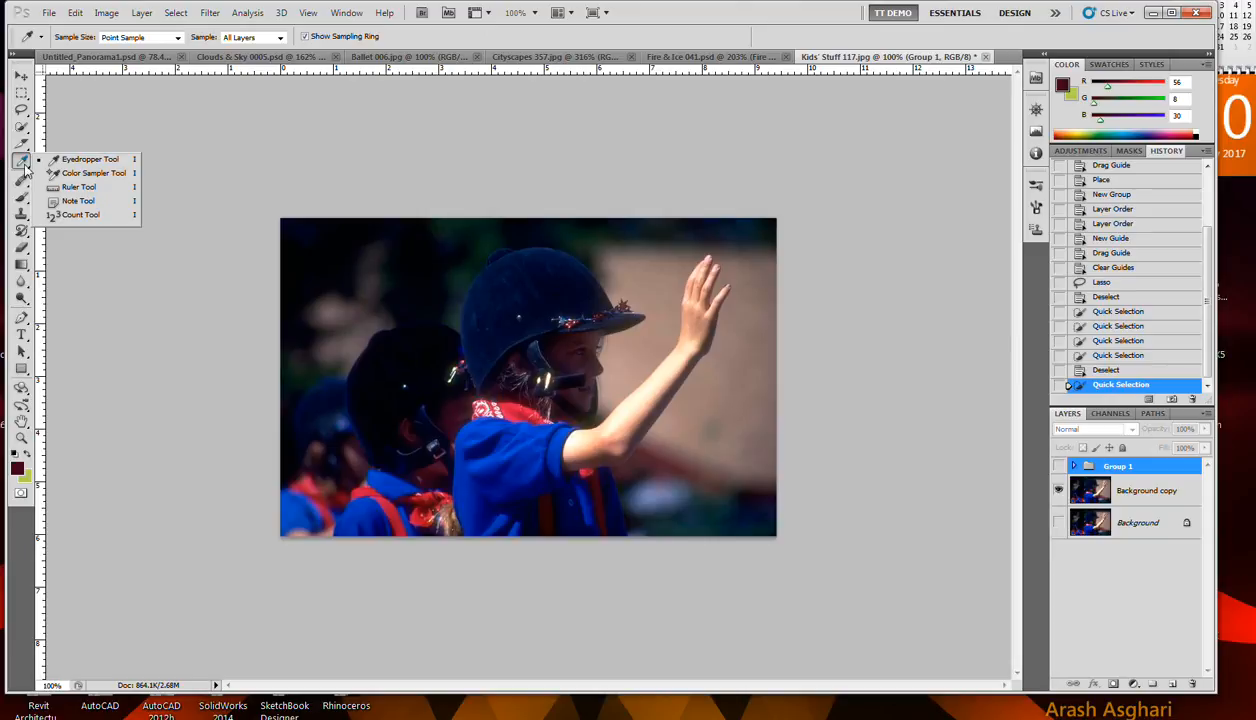
click(78, 187)
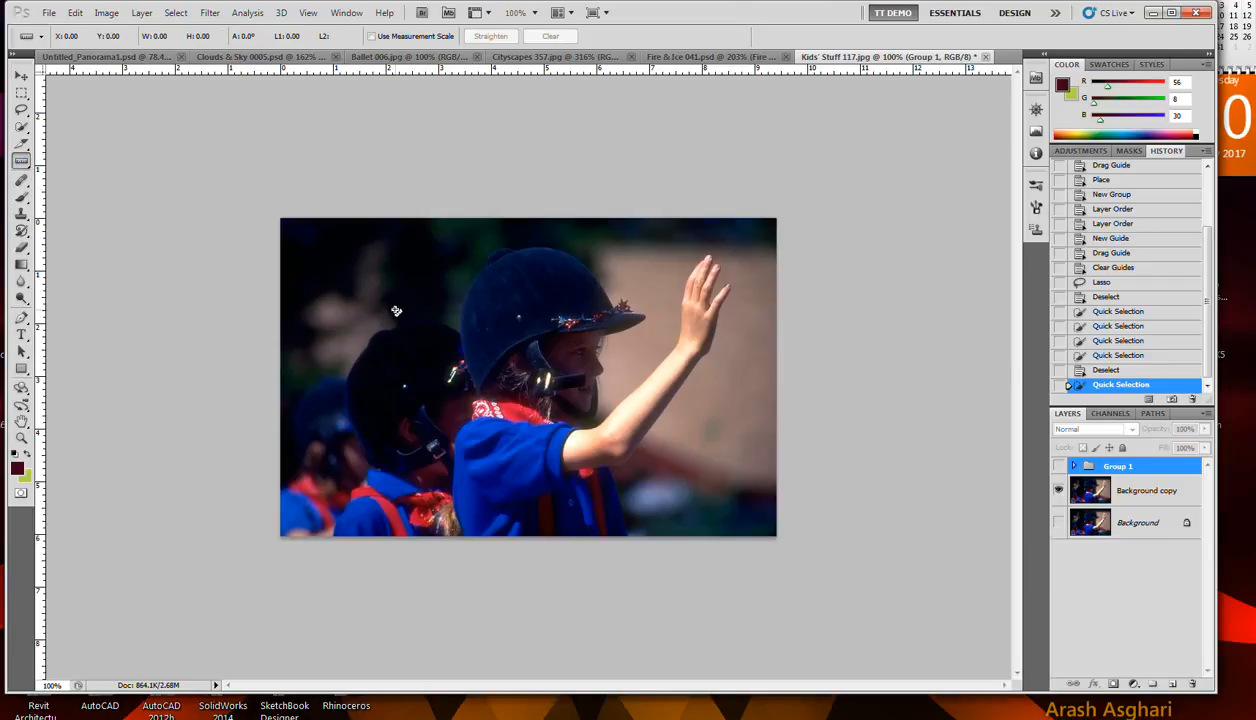
mouse_move(392, 297)
mouse_down()
mouse_move(545, 302)
mouse_move(513, 368)
mouse_up()
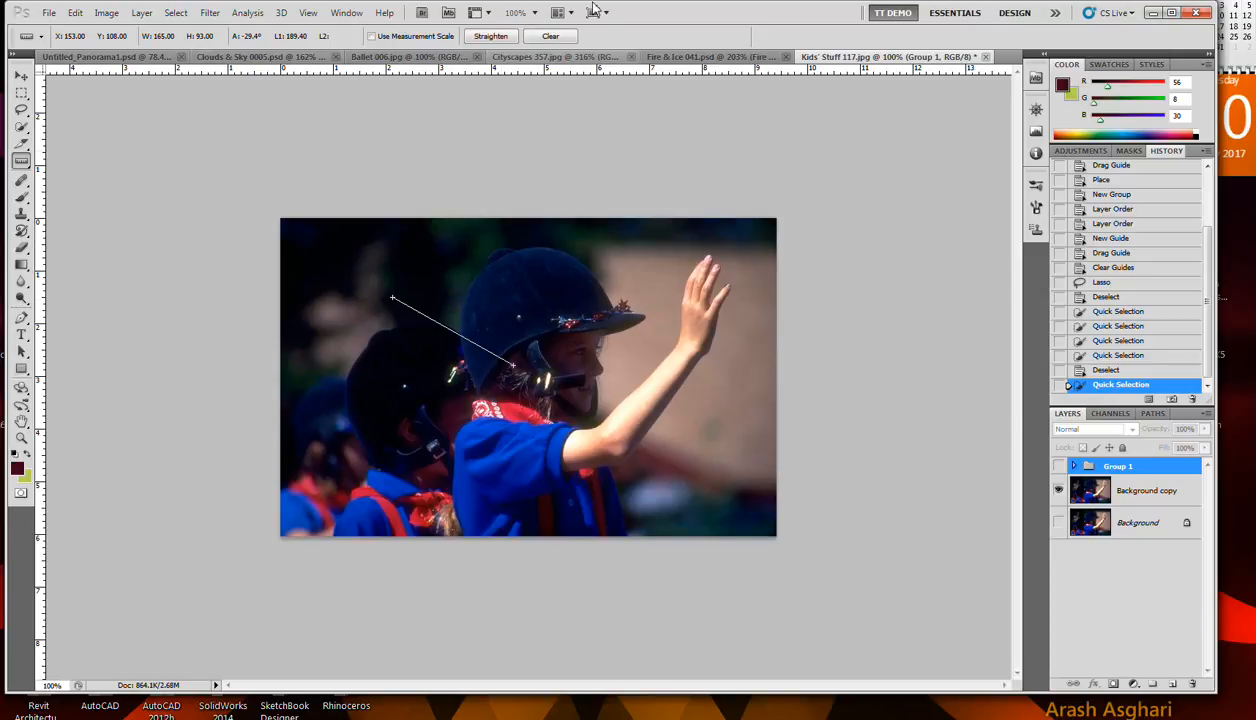
click(483, 38)
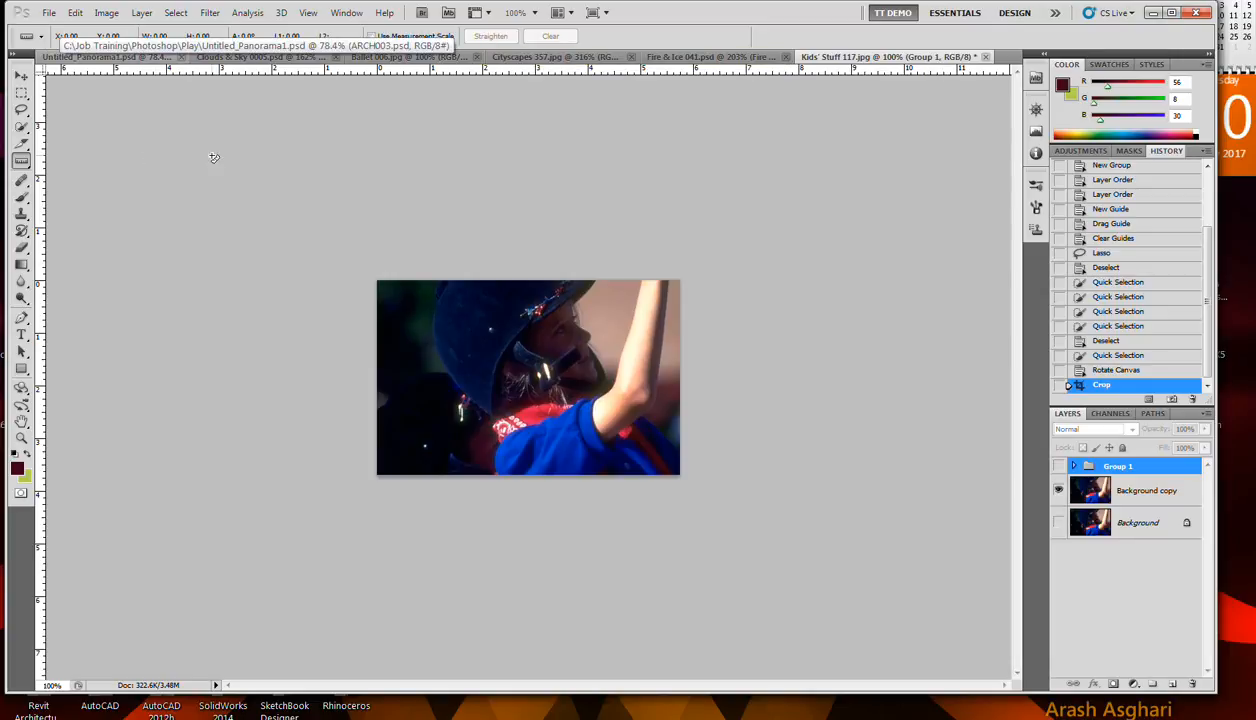
Step: Undo the crop and the canvas rotation made by straightening the image
key(ctrl+z)
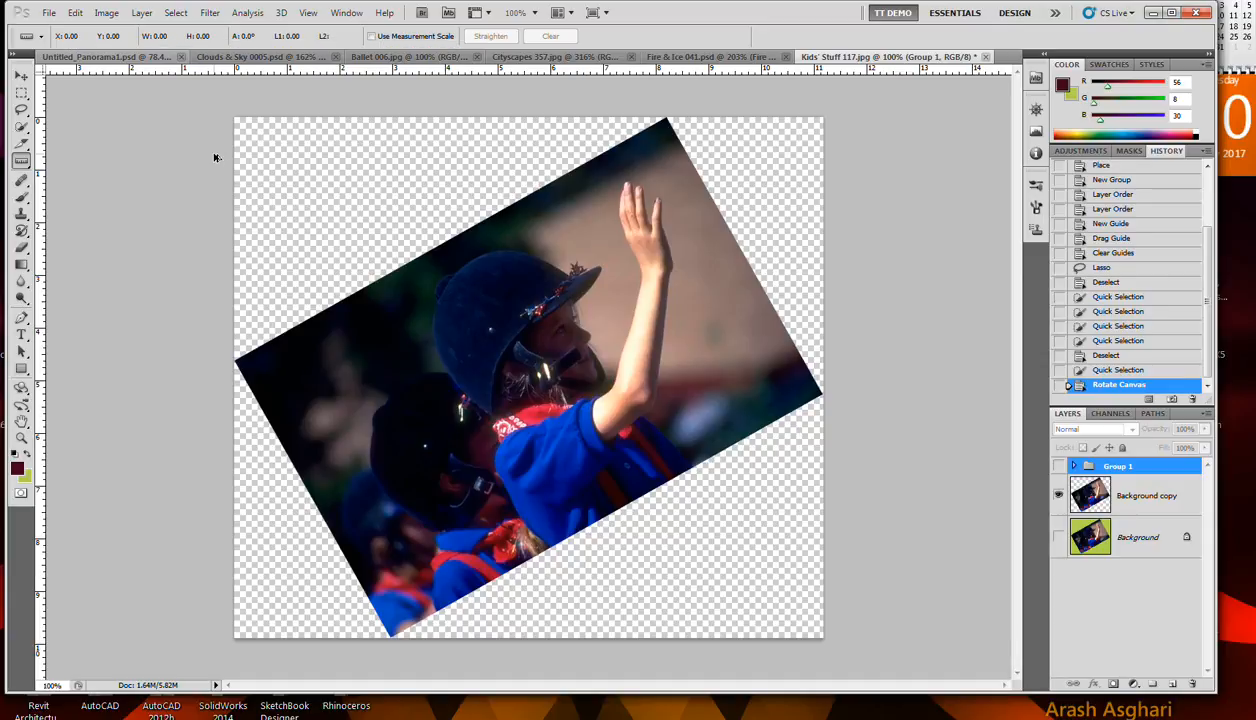
key(ctrl+alt+z)
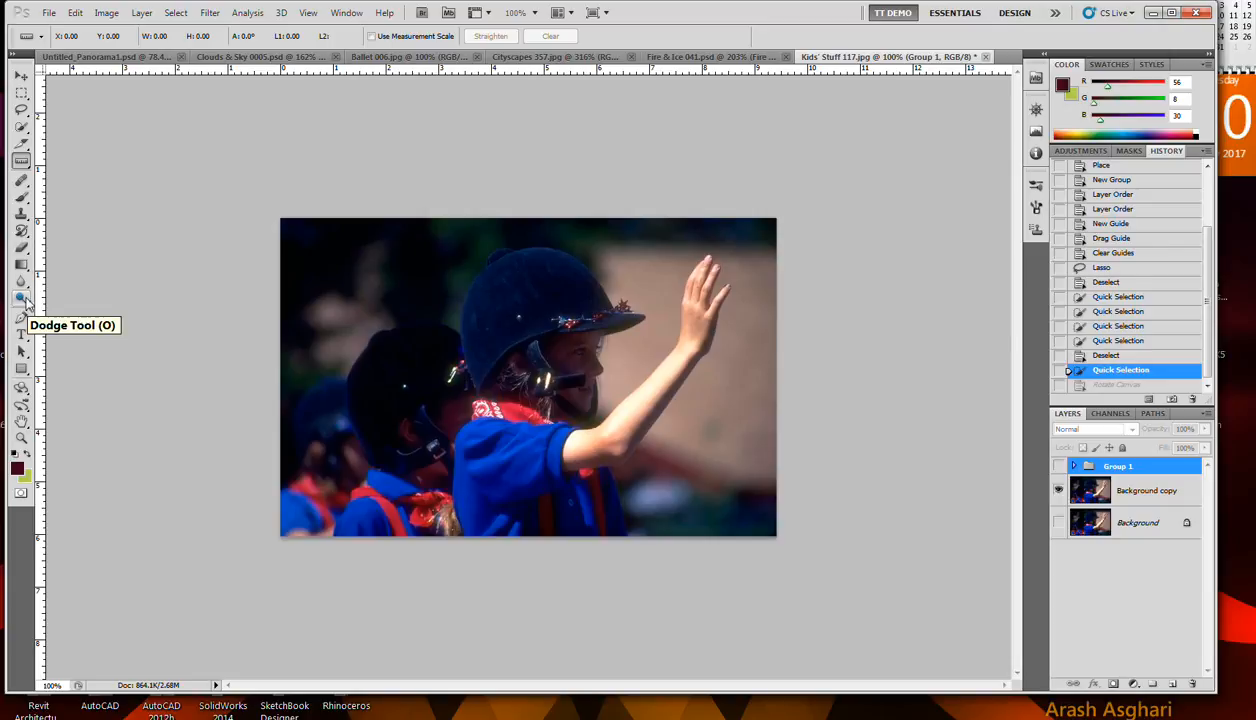
Step: Switch the toolbox to its two-column layout
click(22, 58)
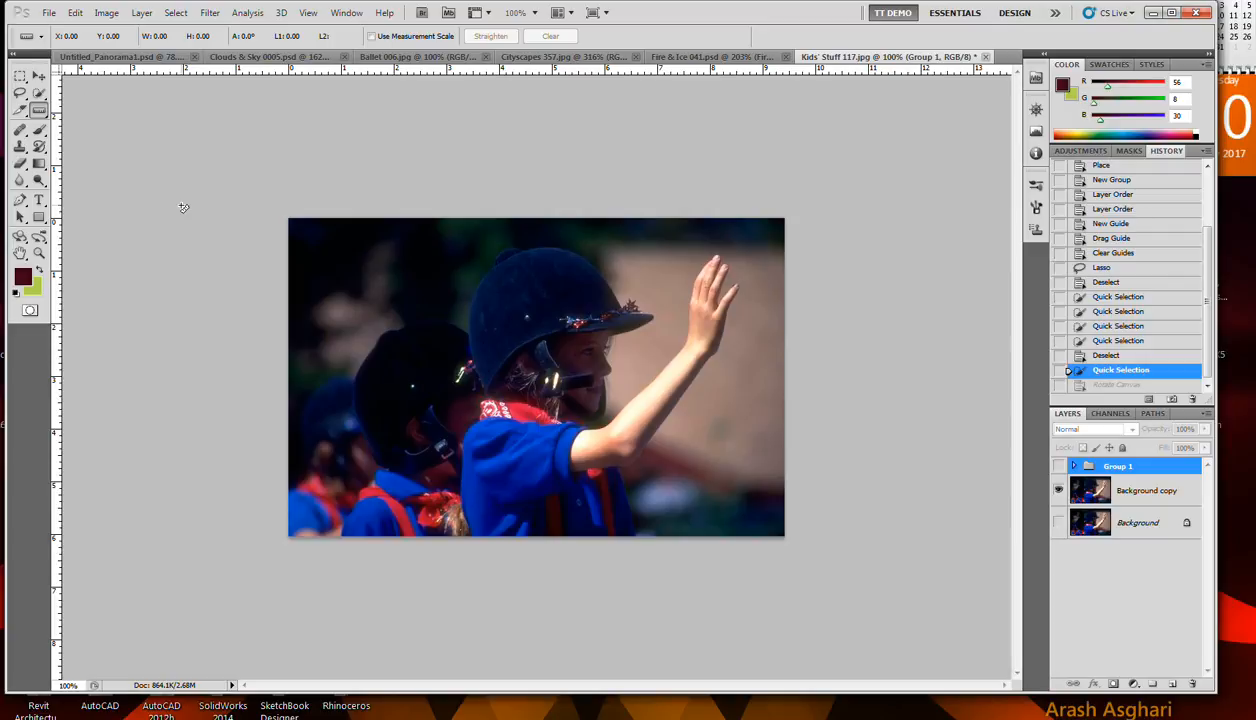
Step: Examine the tool variants grouped under the quick selection, slice, ruler, healing brush, brush, history brush, eraser and lasso tools
click(40, 99)
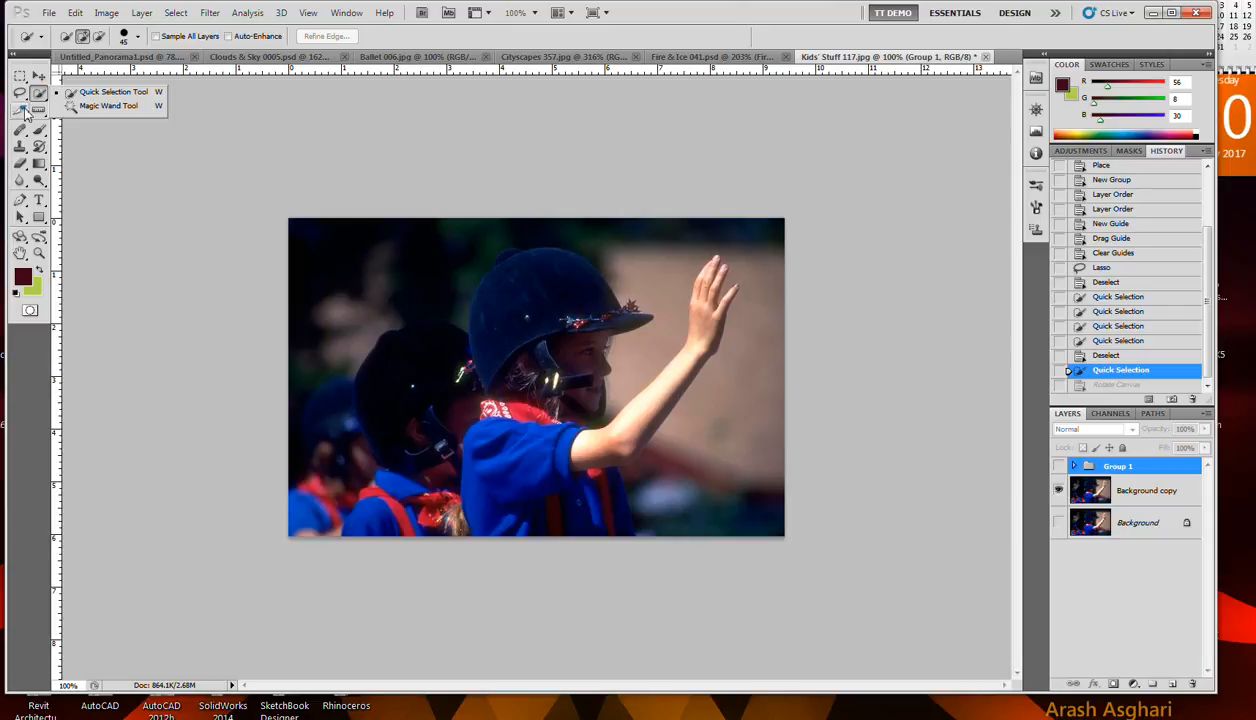
click(95, 144)
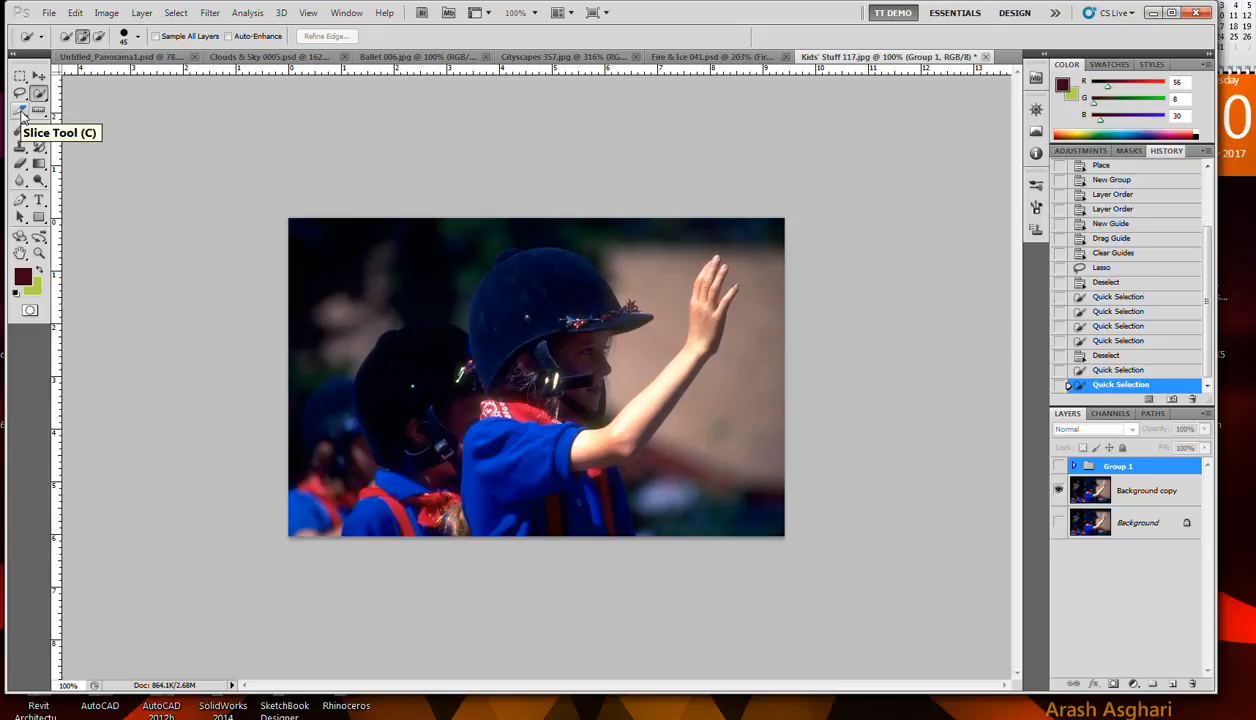
click(22, 114)
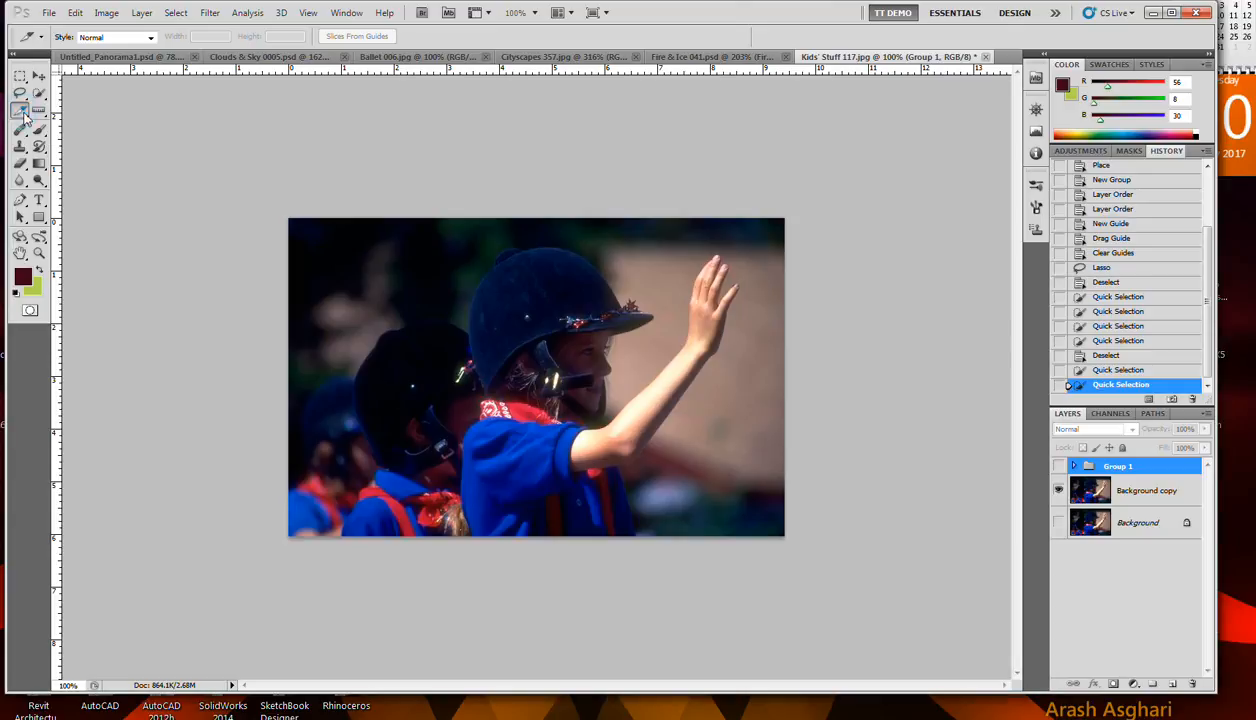
click(38, 111)
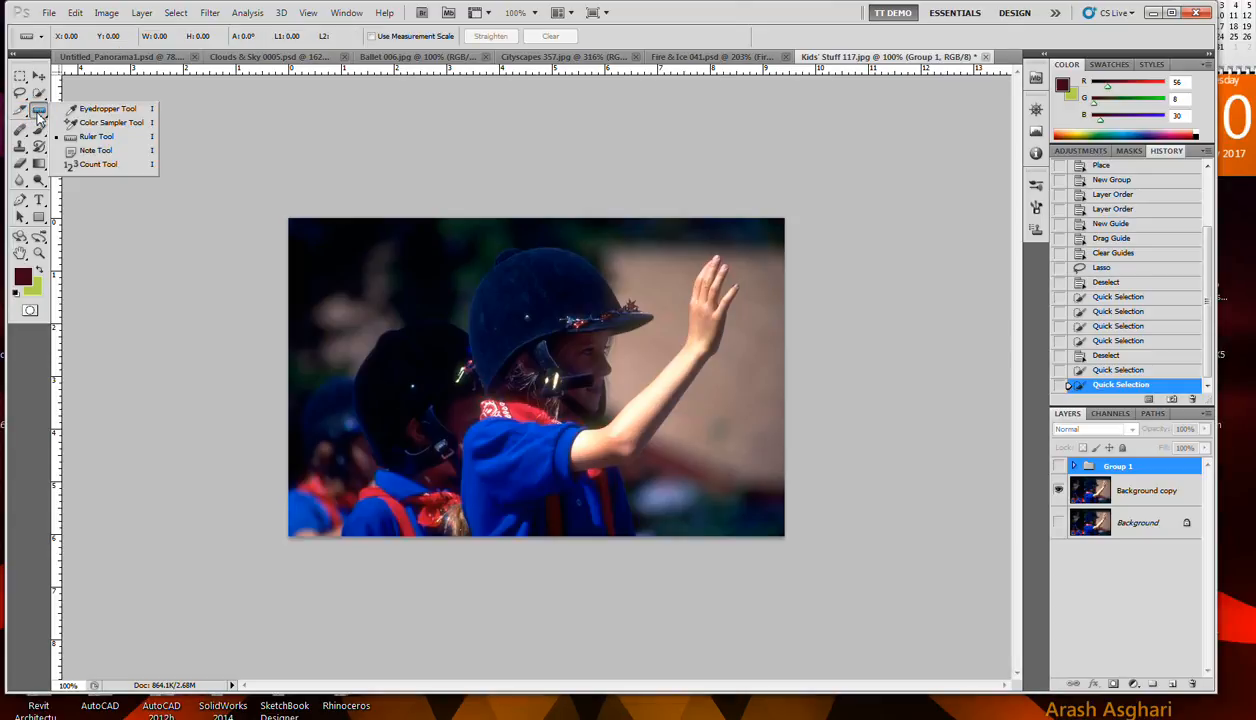
click(20, 131)
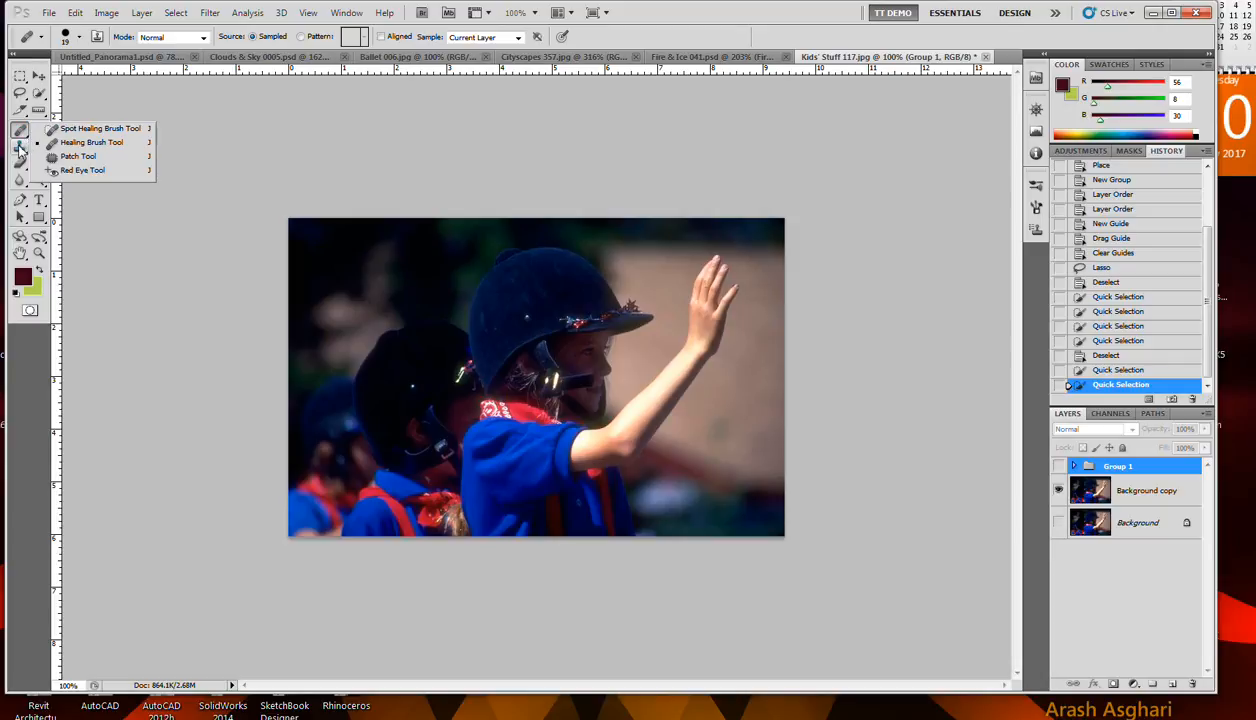
click(19, 148)
click(40, 132)
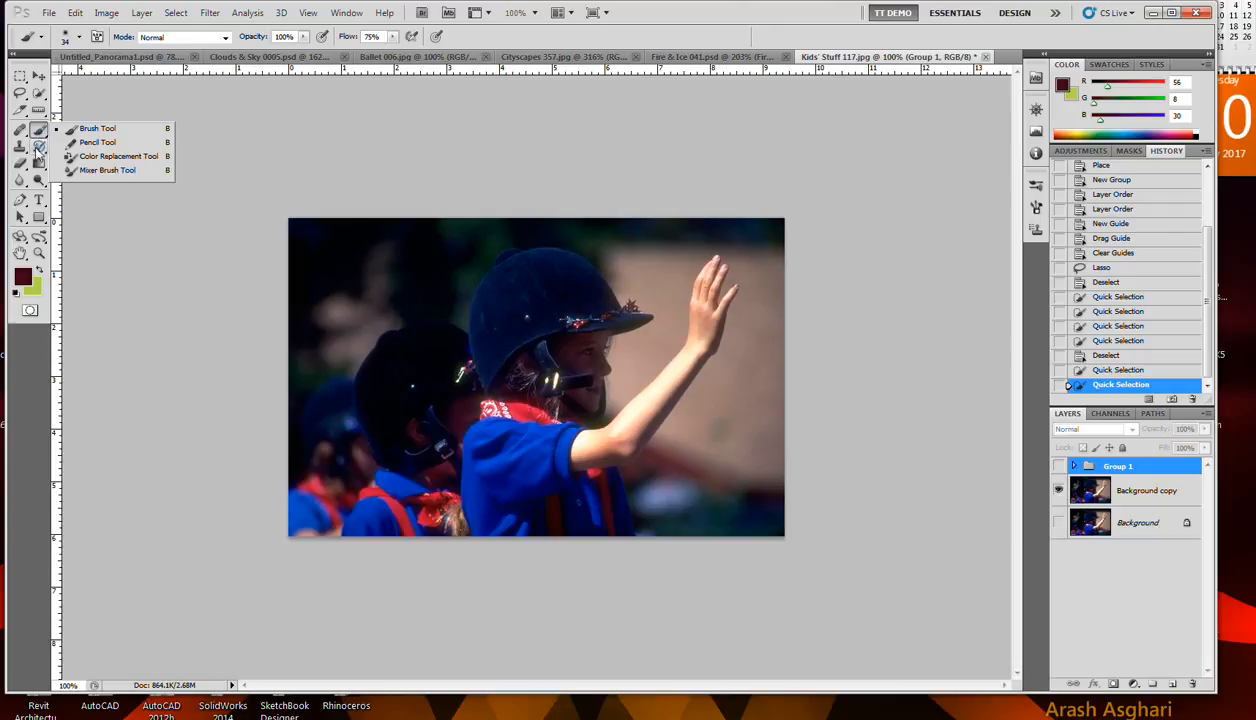
click(37, 150)
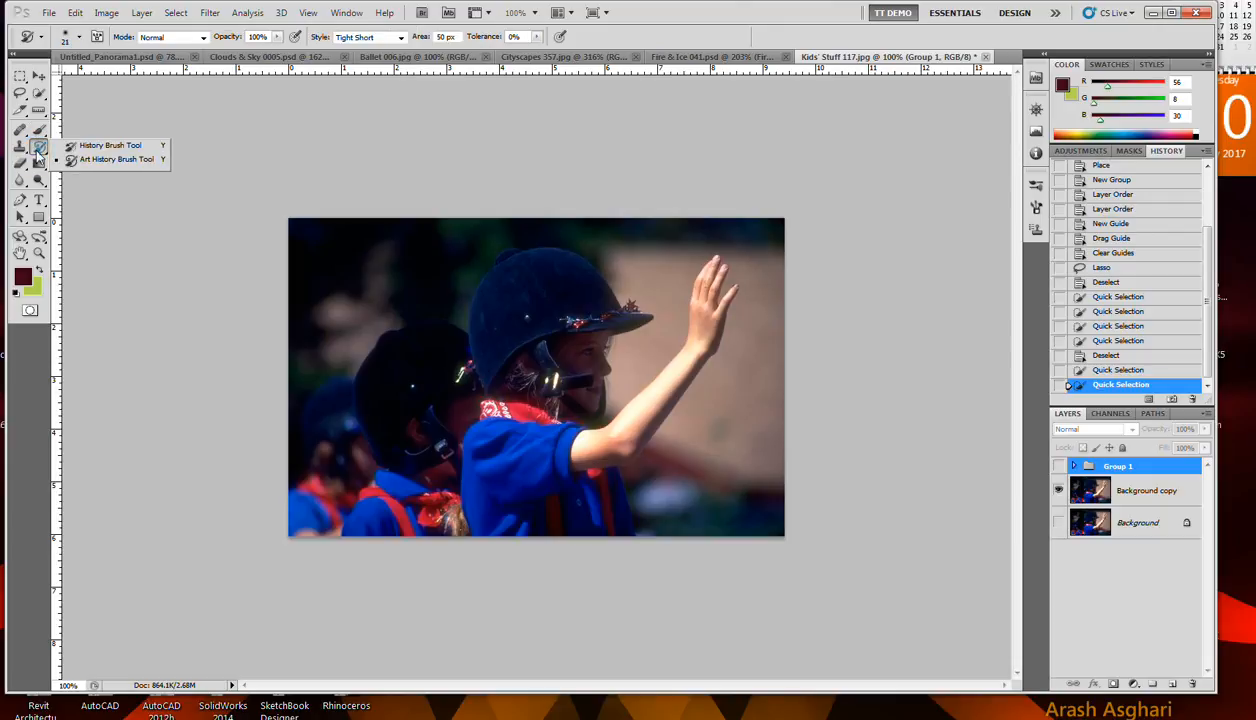
click(20, 165)
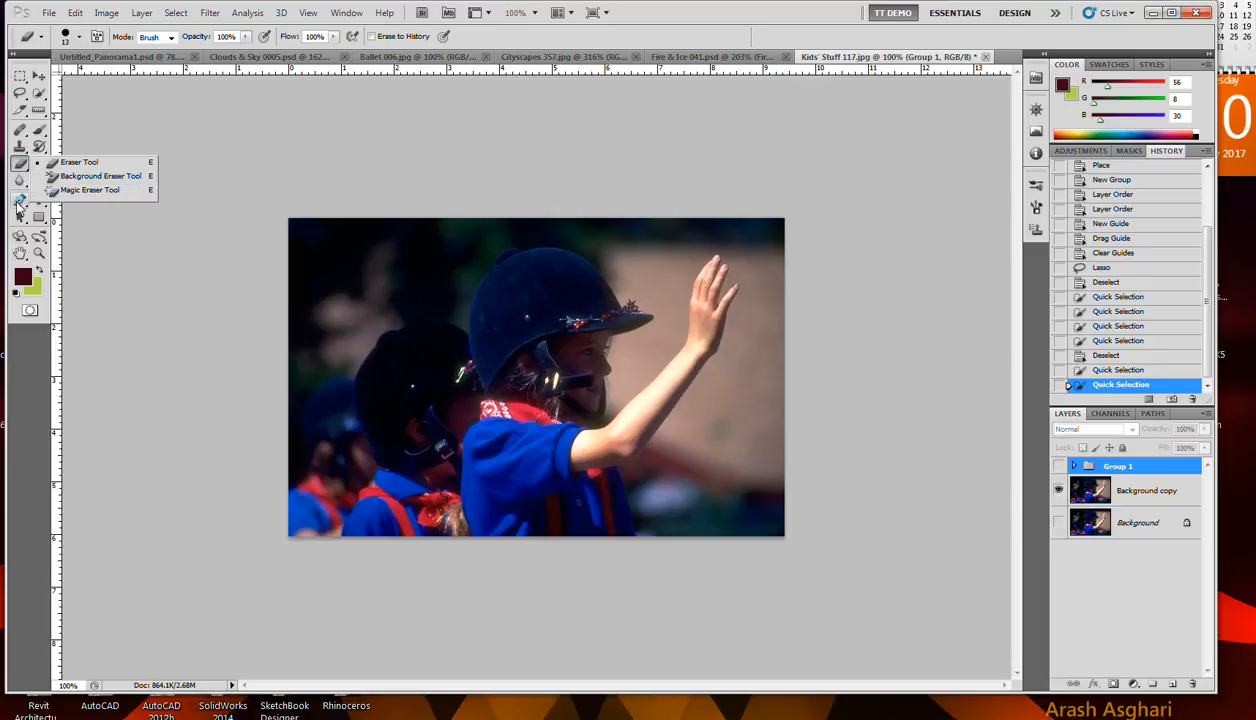
click(21, 94)
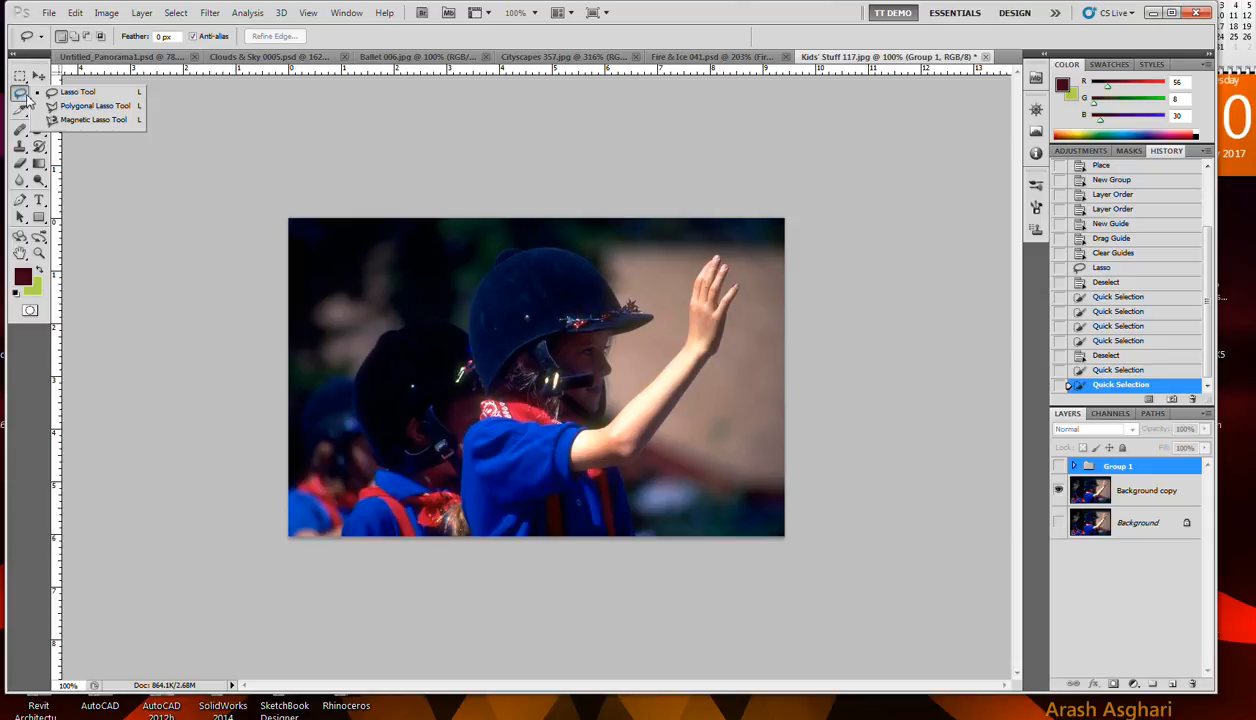
click(19, 116)
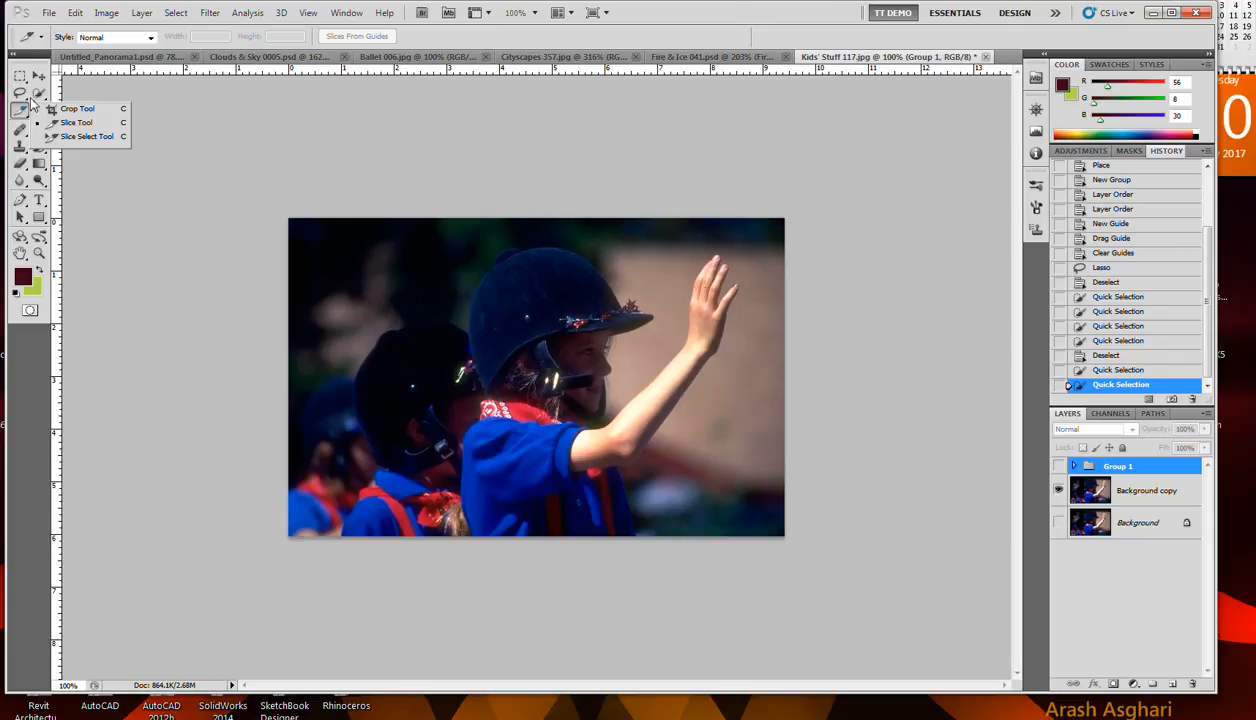
Step: Try the Quick Selection tool on the background beside the front rider's helmet and raised arm, and deselect the result
click(39, 93)
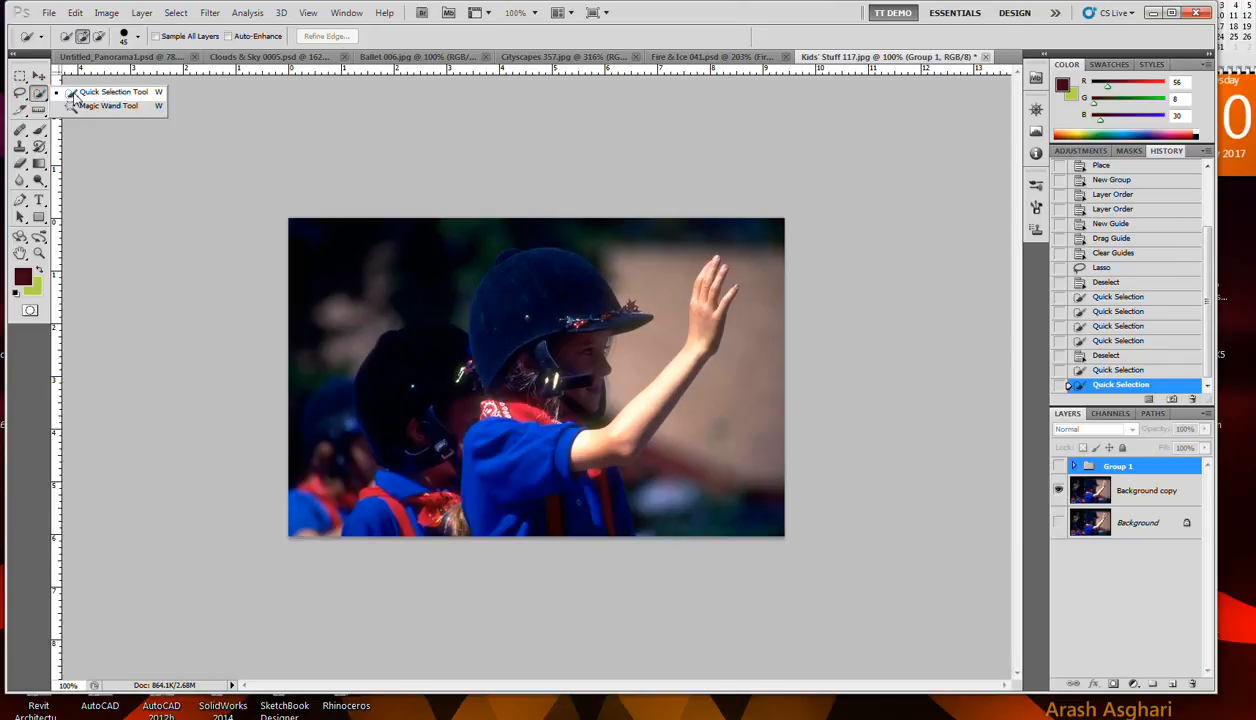
click(75, 96)
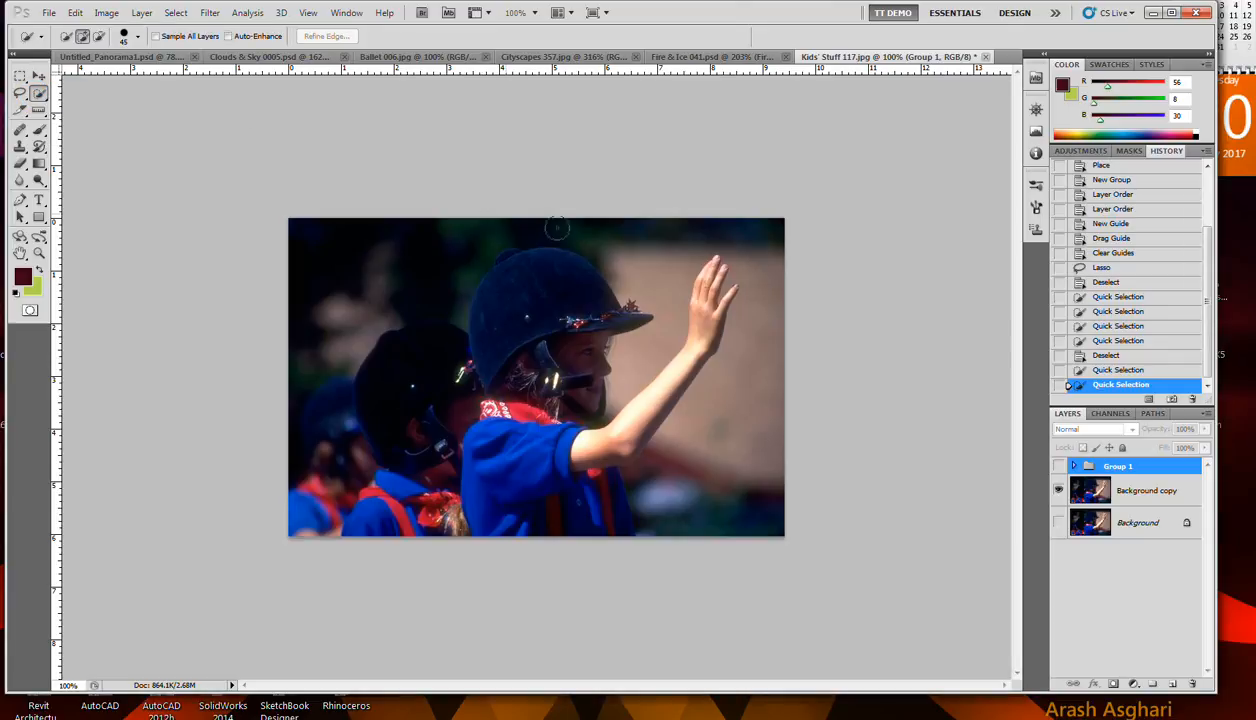
right_click(658, 263)
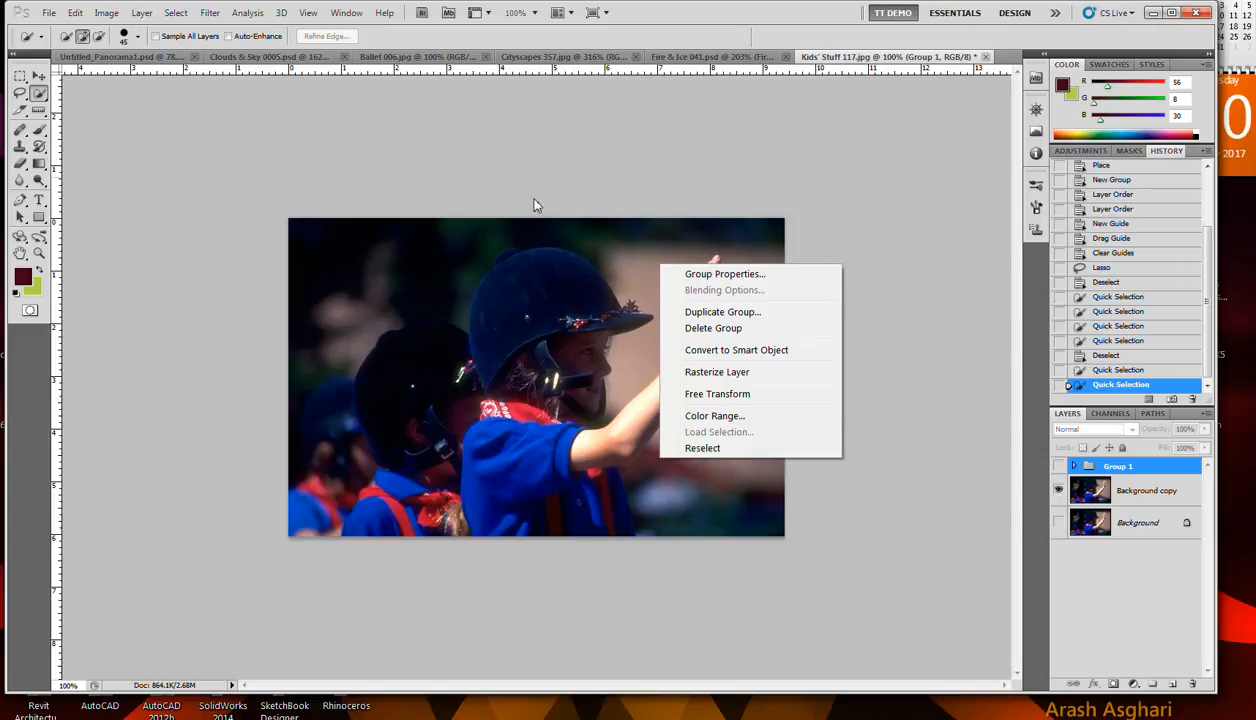
click(618, 240)
mouse_move(631, 240)
mouse_down()
mouse_move(760, 230)
mouse_move(746, 364)
mouse_up()
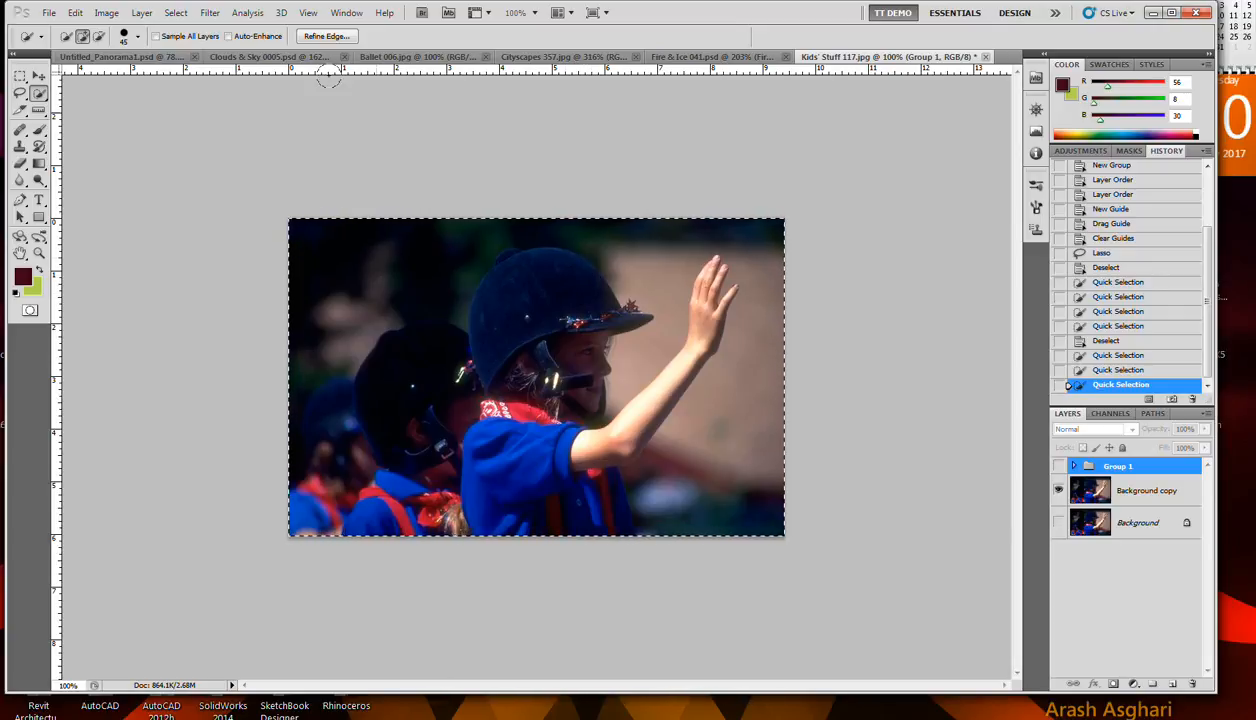
click(176, 12)
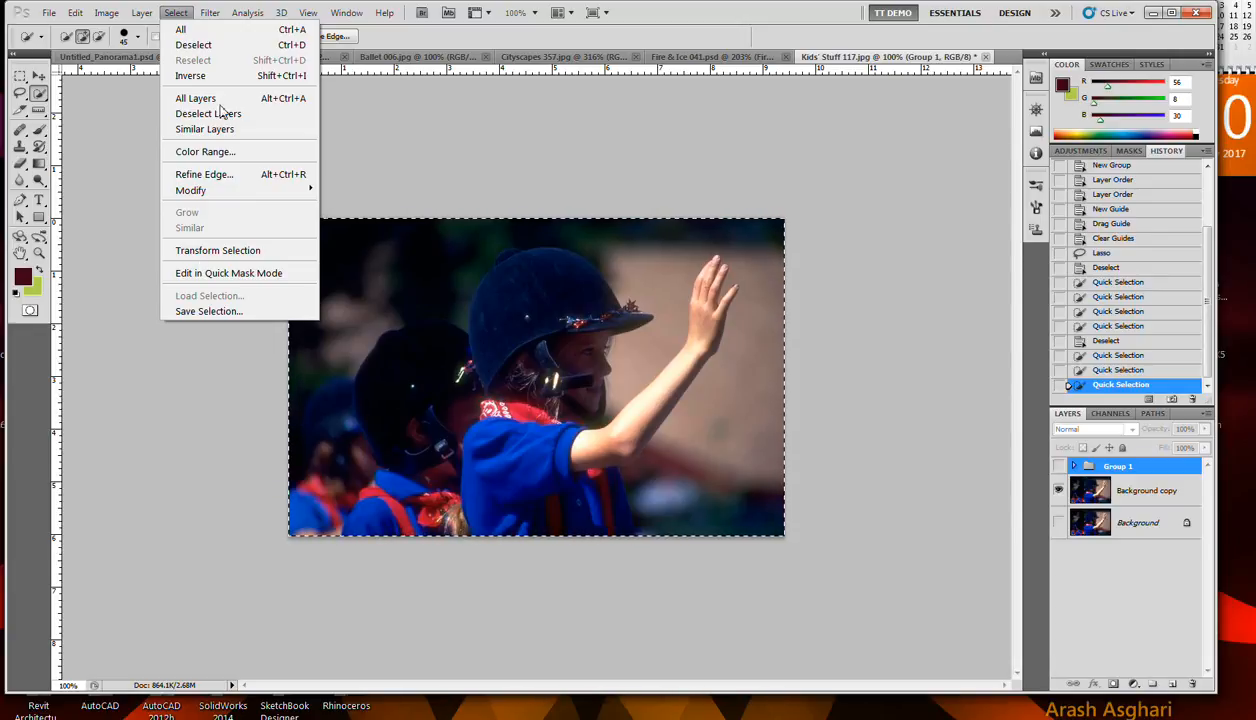
click(210, 45)
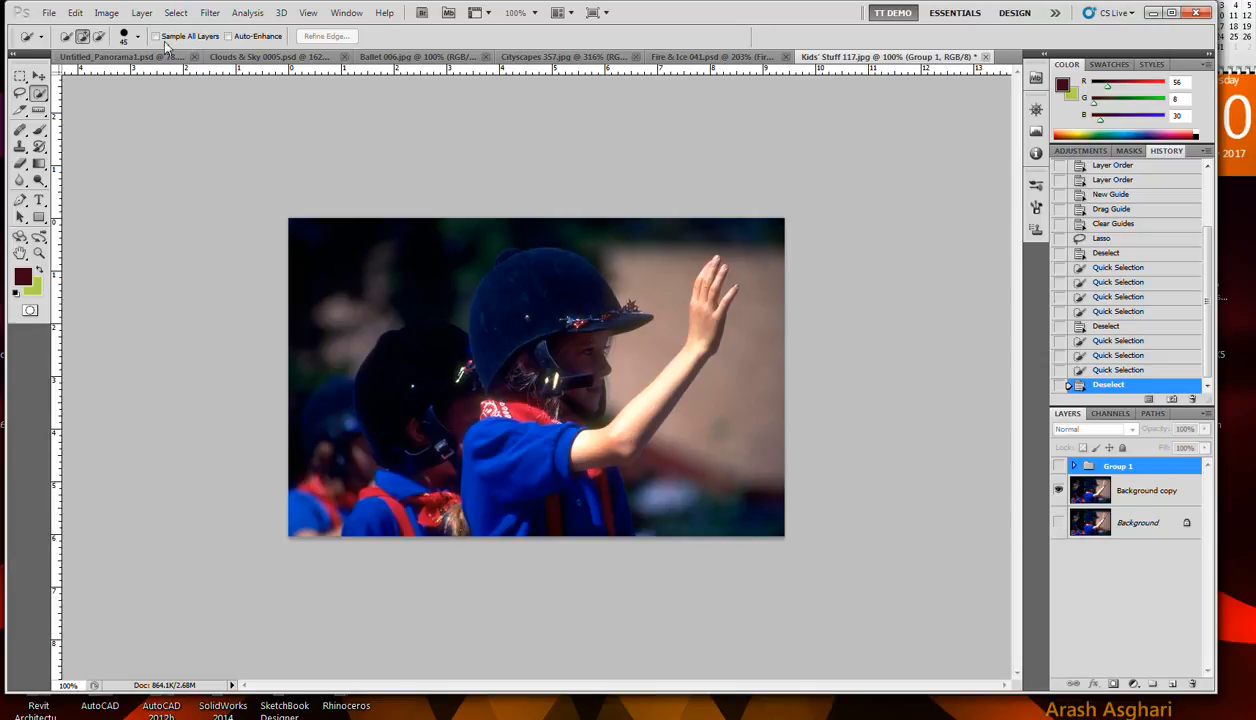
Step: Try quick-selecting the background behind the raised arm again in new-selection mode, and clear the selection
click(36, 38)
click(37, 39)
click(67, 37)
click(634, 242)
mouse_move(634, 242)
mouse_down()
mouse_move(741, 230)
mouse_move(769, 252)
mouse_move(730, 391)
mouse_up()
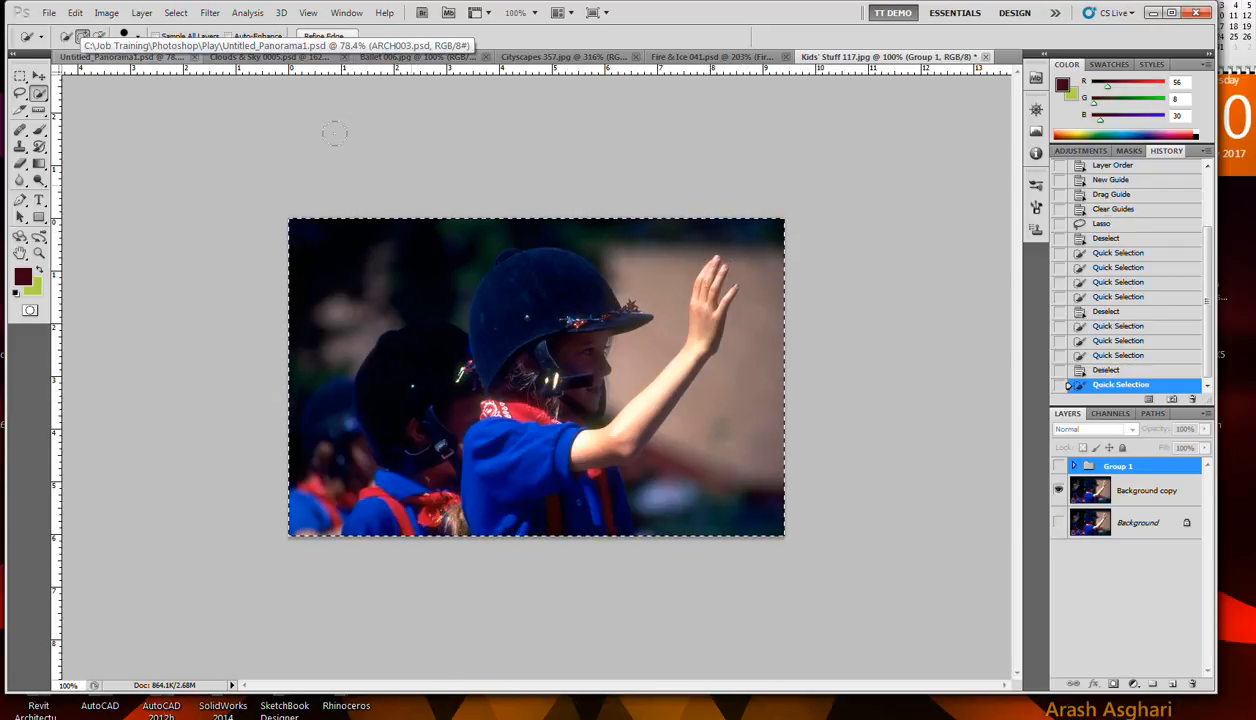
click(175, 13)
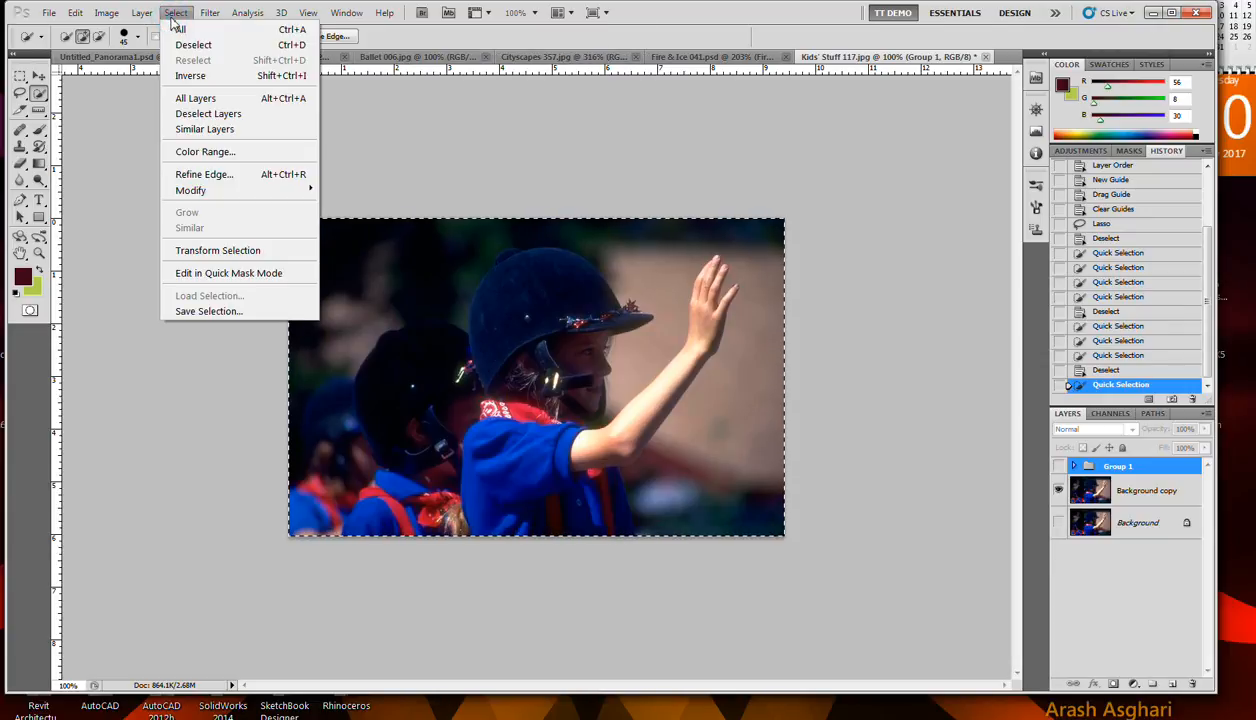
click(193, 45)
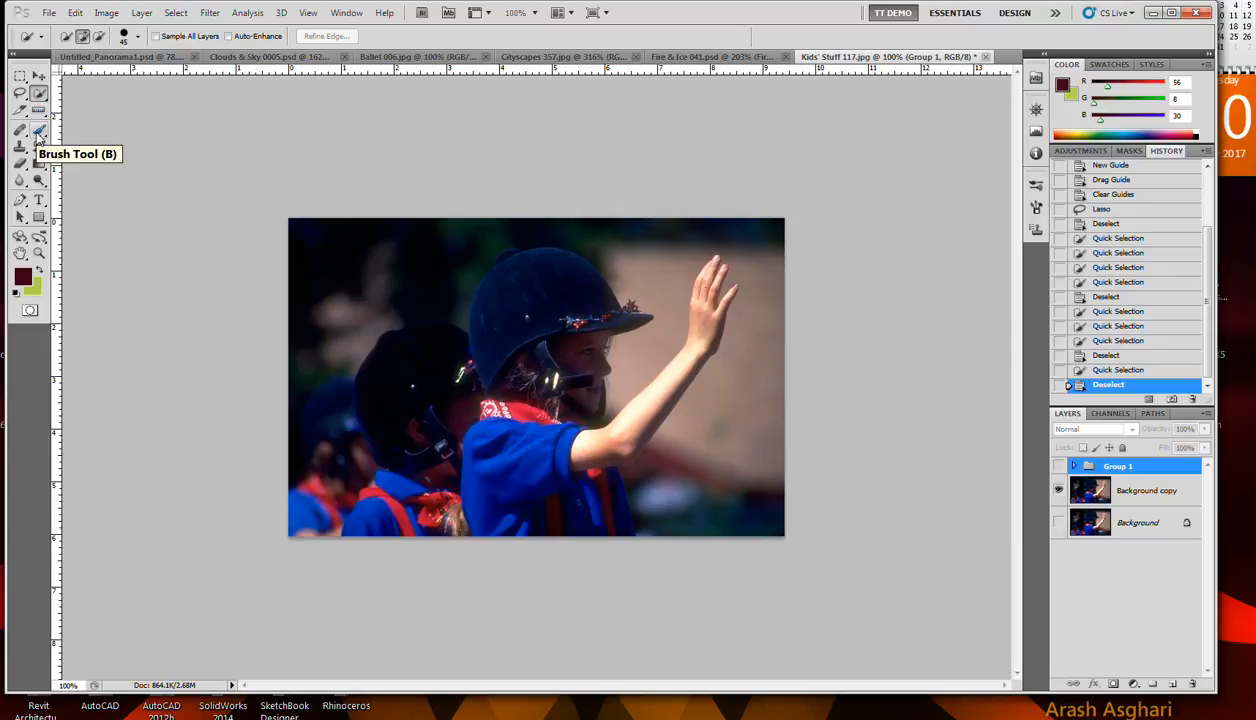
Step: Make the Background copy layer active, paint a trial Brush stroke beside the raised hand and undo it
click(39, 131)
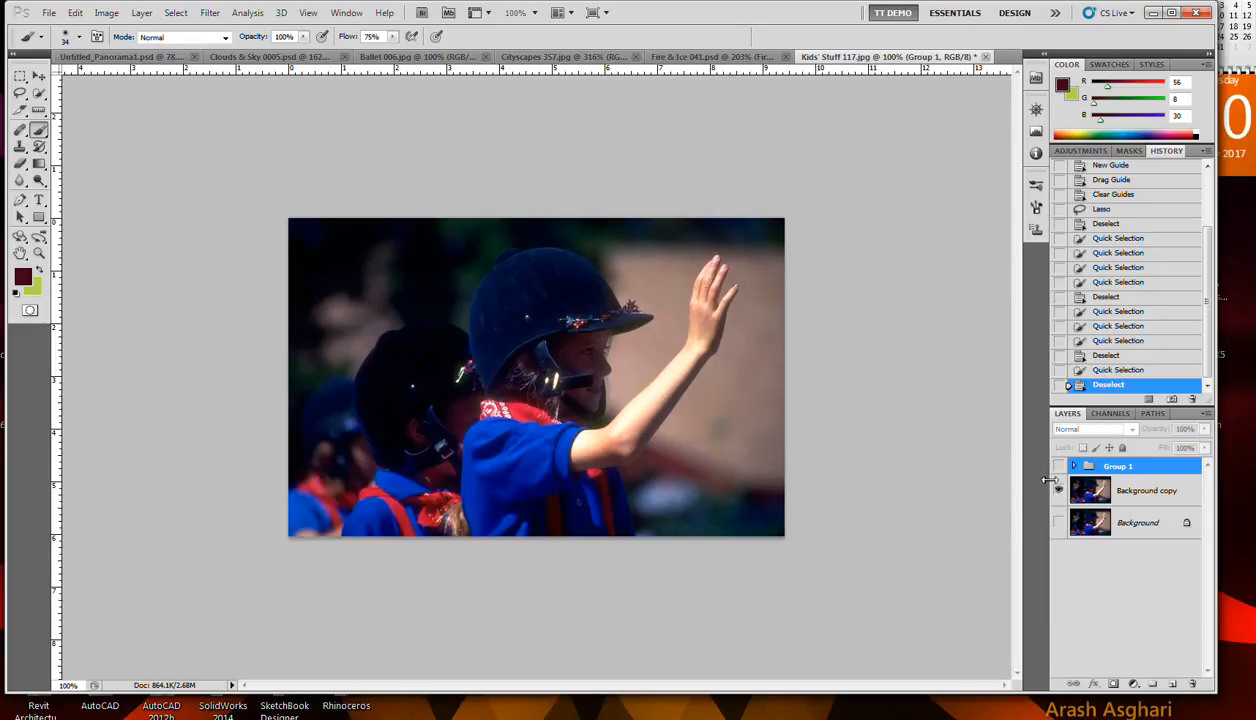
click(1058, 489)
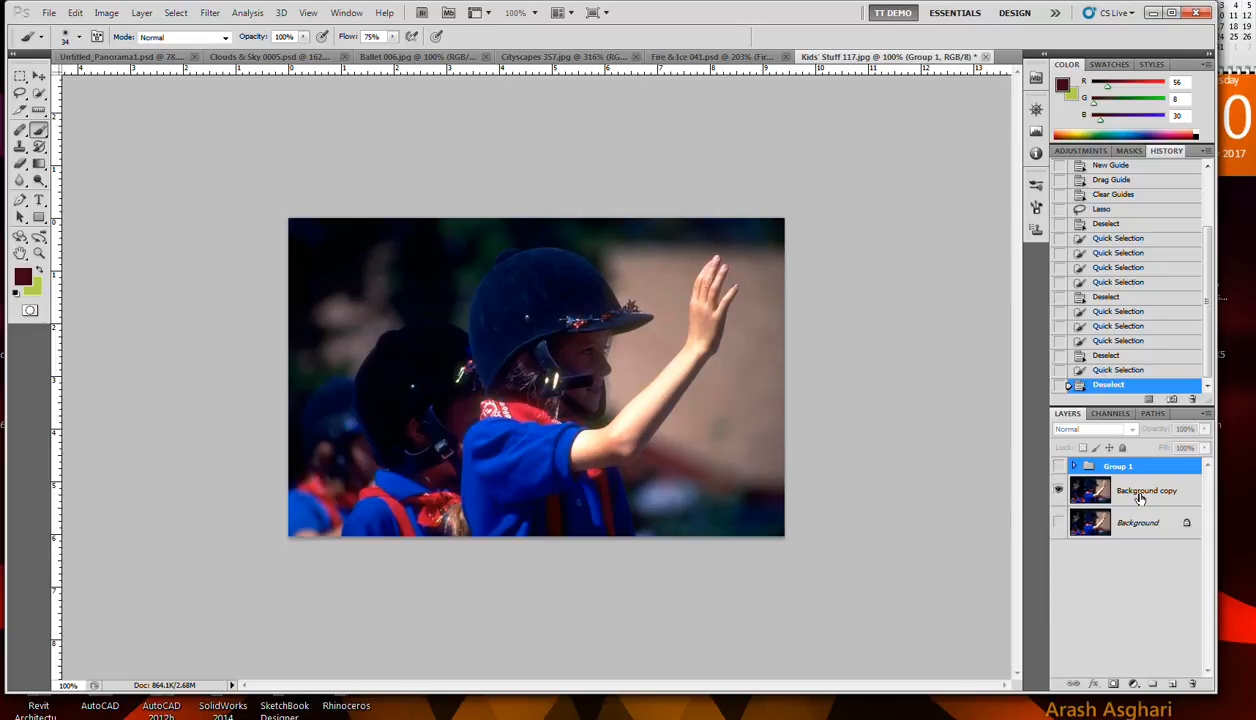
click(1117, 491)
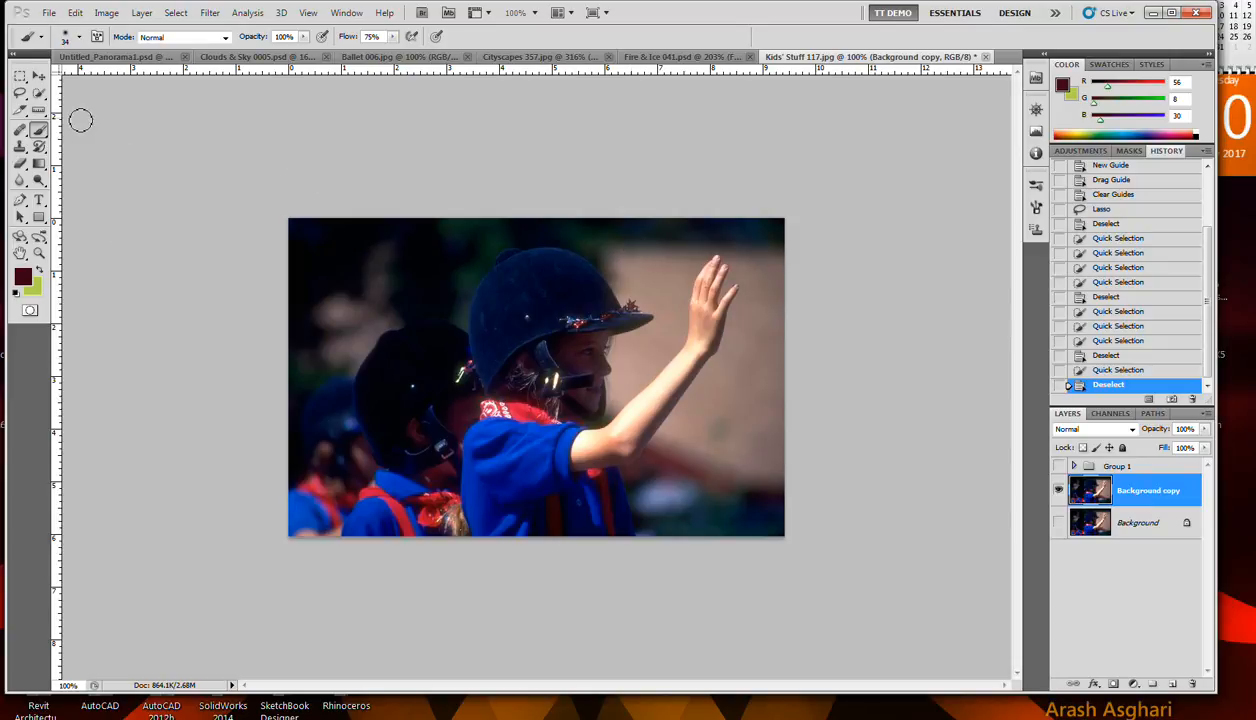
drag(669, 271, 695, 325)
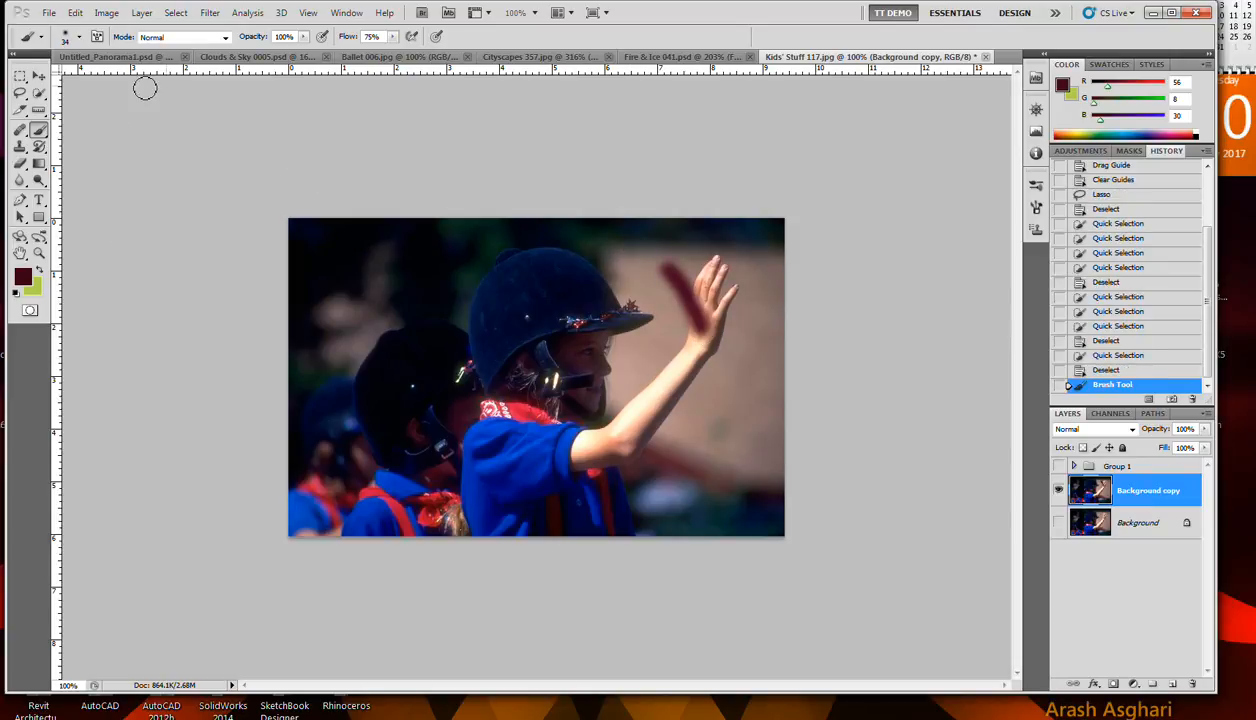
key(ctrl+z)
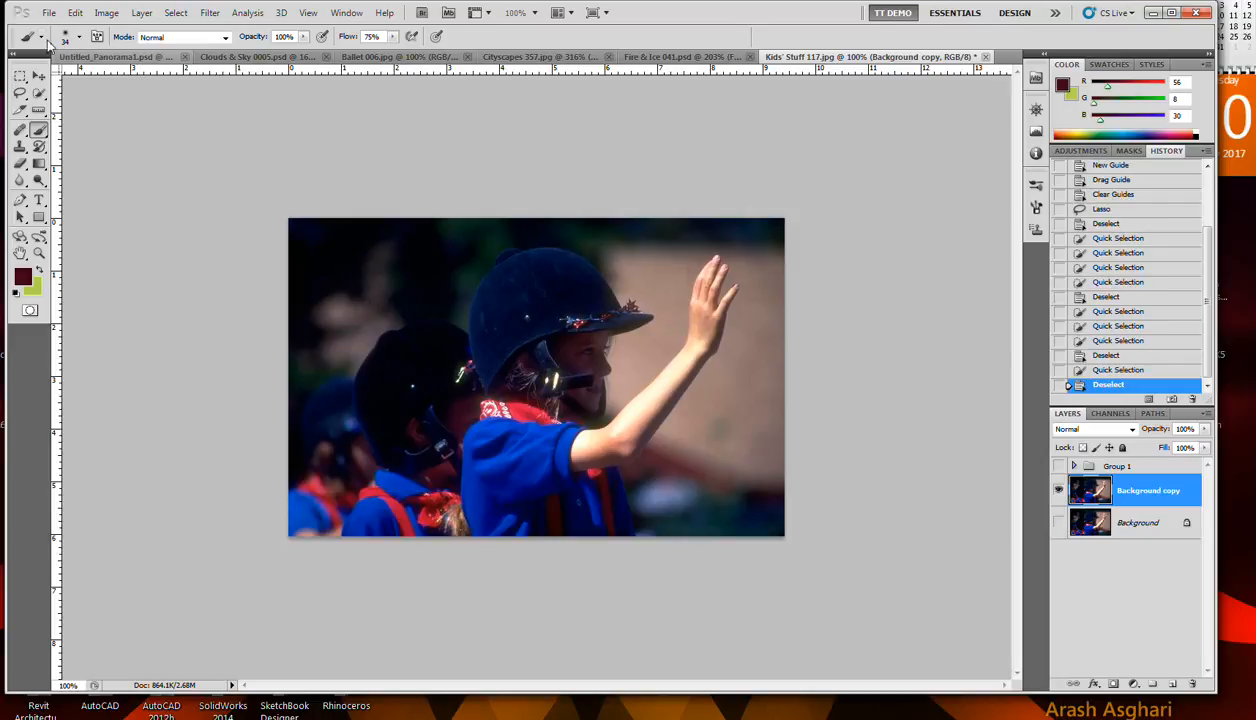
Step: Select the background around the raised arm and above the front rider's helmet with the Quick Selection tool
click(39, 94)
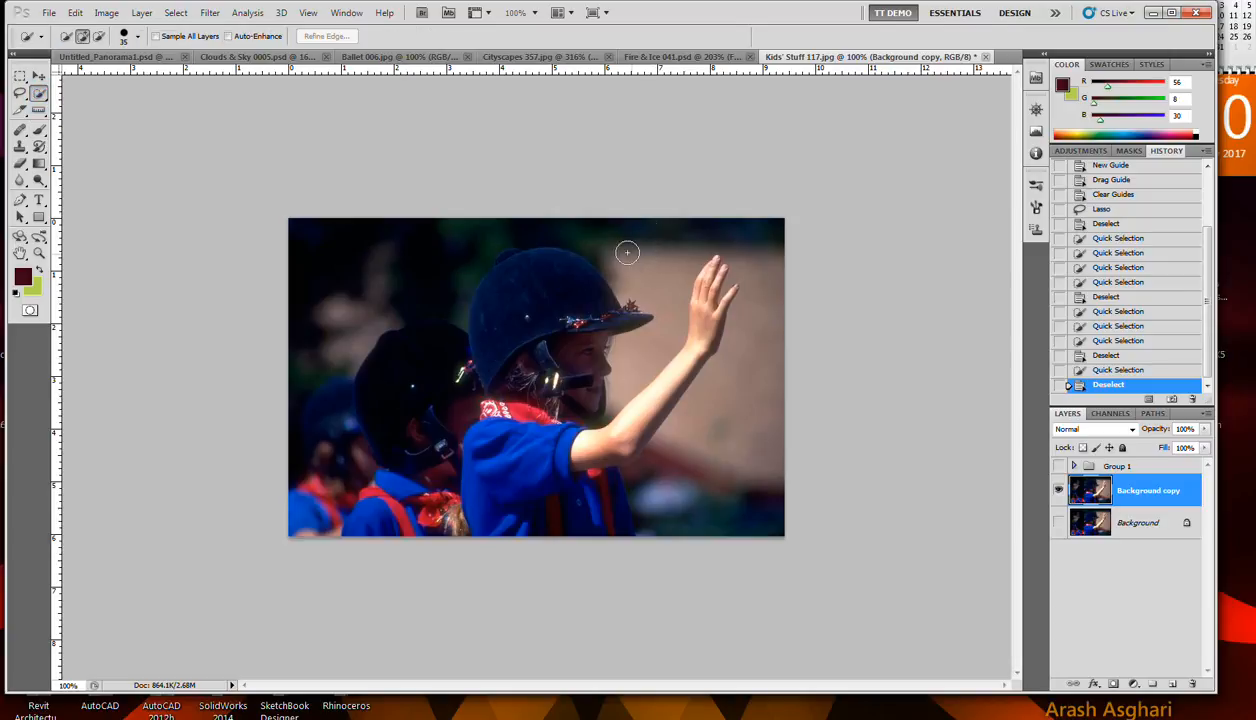
mouse_move(625, 252)
mouse_down()
mouse_move(745, 249)
mouse_move(747, 235)
mouse_move(765, 260)
mouse_move(746, 443)
mouse_up()
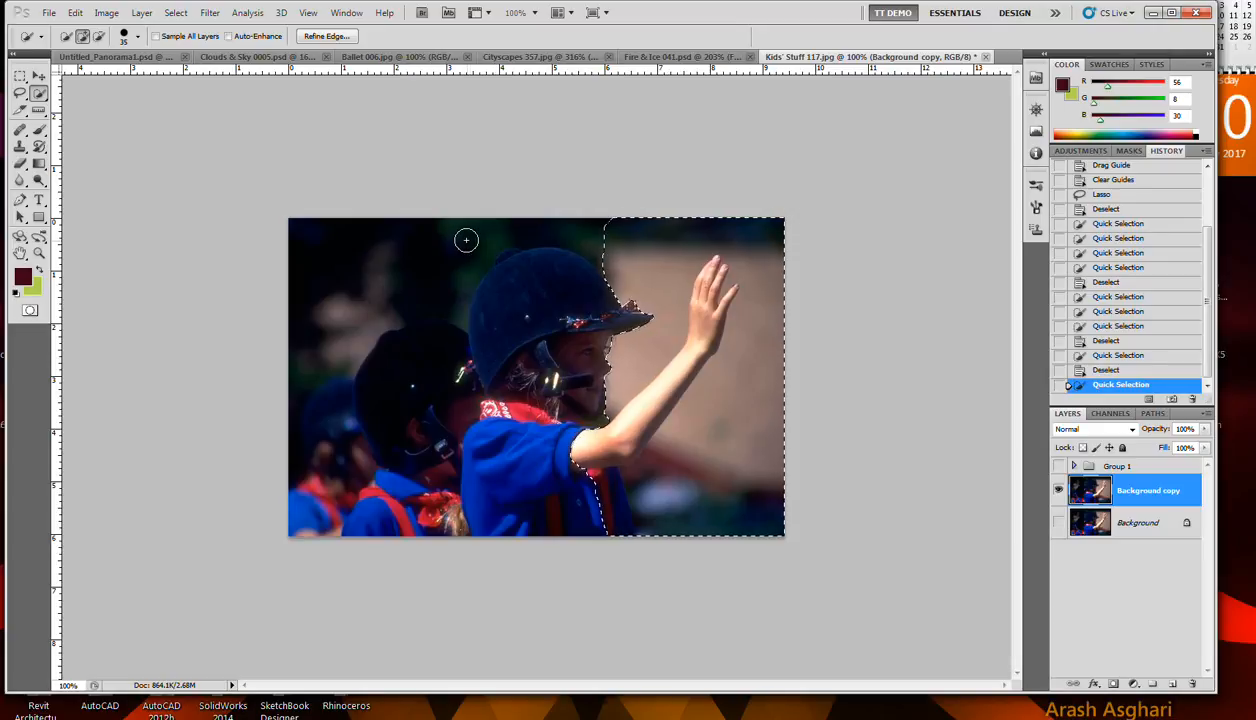
mouse_move(463, 238)
mouse_down()
mouse_move(502, 239)
mouse_move(401, 248)
mouse_up()
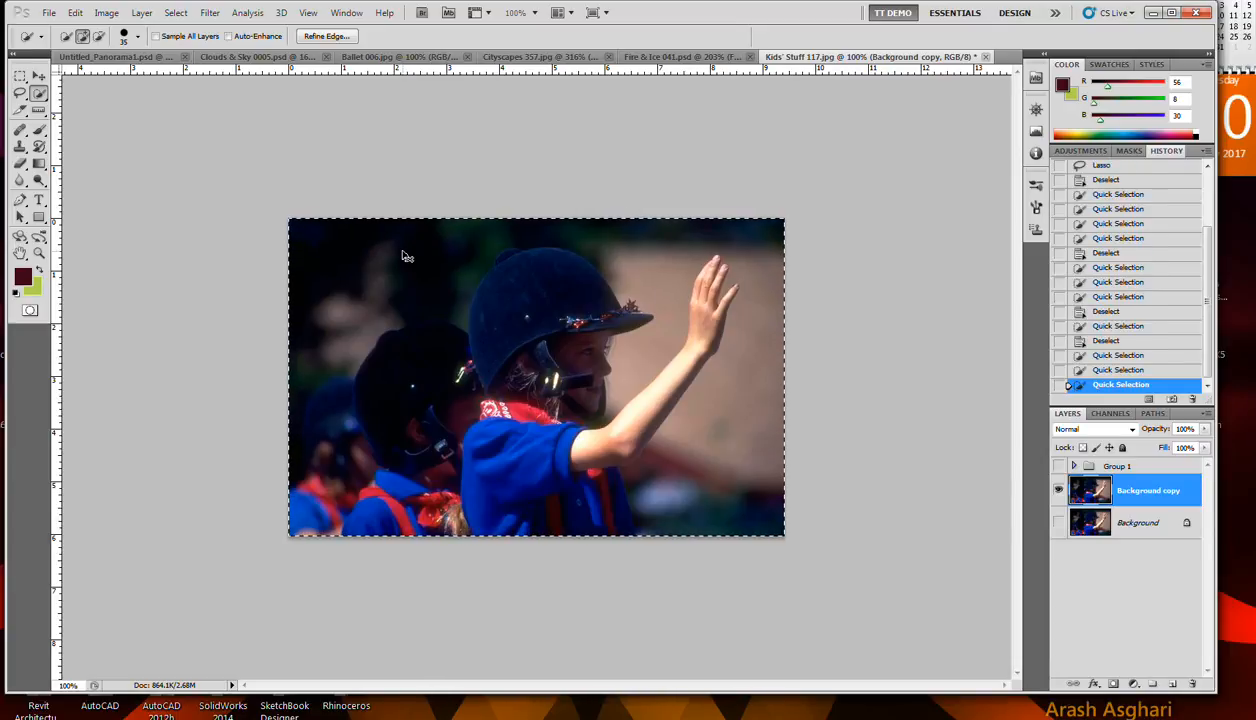
Step: Undo the latest selection addition, and try extending the selection over the dark background and the rear rider, undoing each attempt
key(ctrl+z)
click(426, 283)
key(ctrl+z)
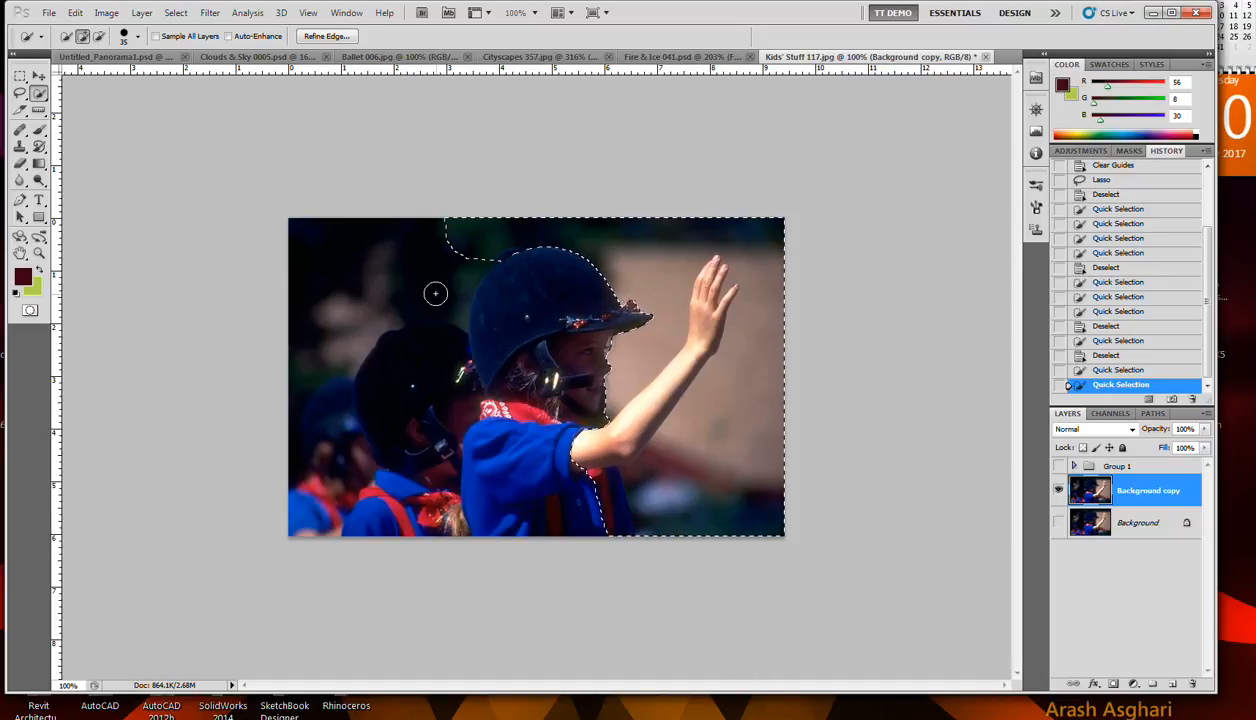
click(409, 472)
key(ctrl+z)
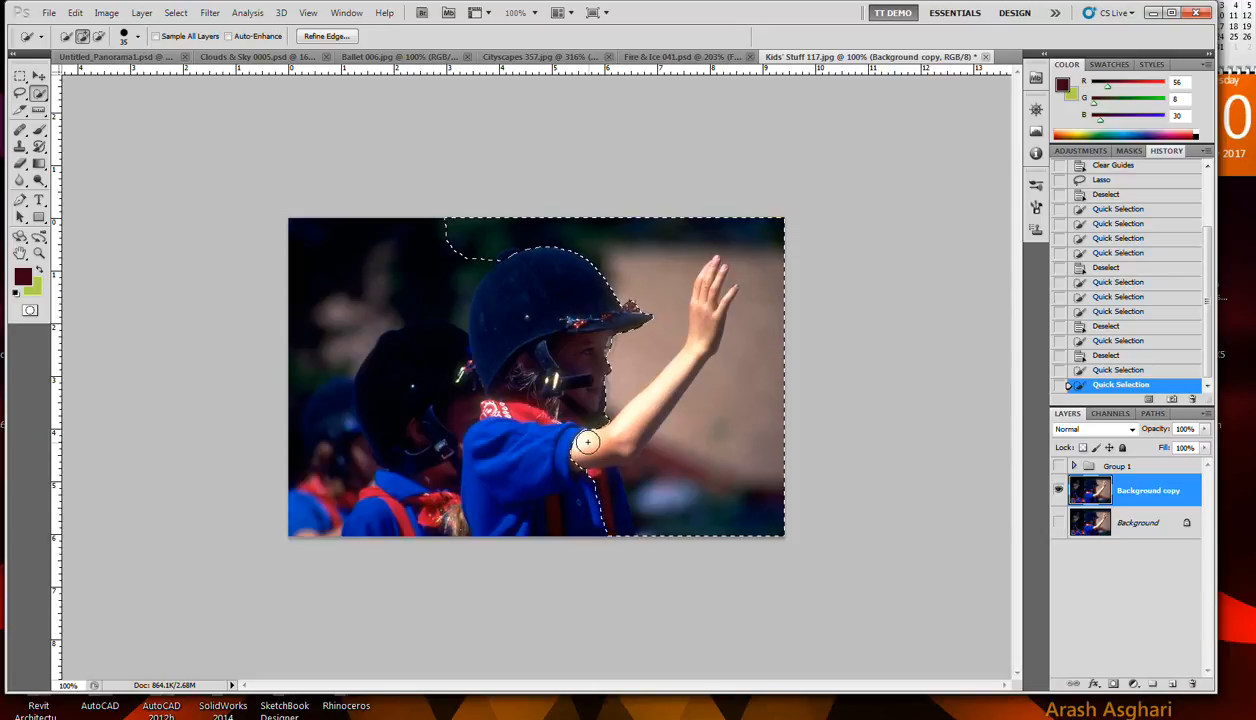
Step: Subtract the raised wrist, hand and fingers from the background selection, using a smaller Quick Selection brush for the fingers
key(alt)
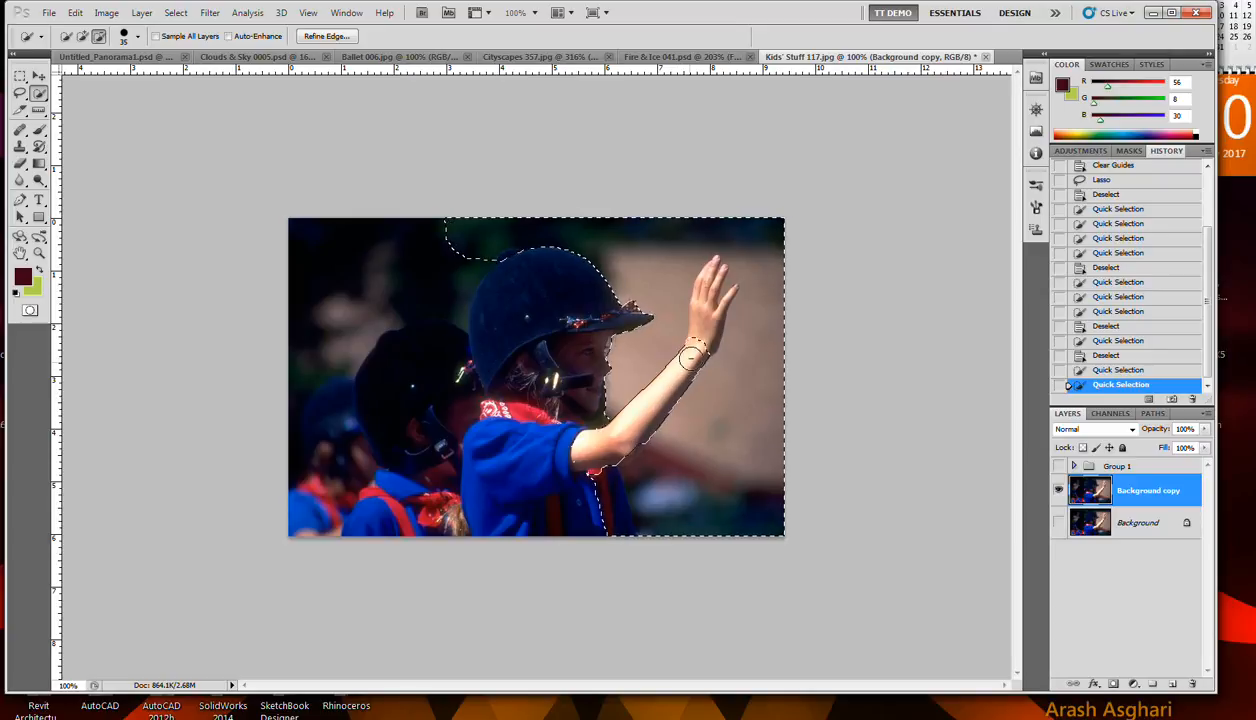
alt+click(703, 330)
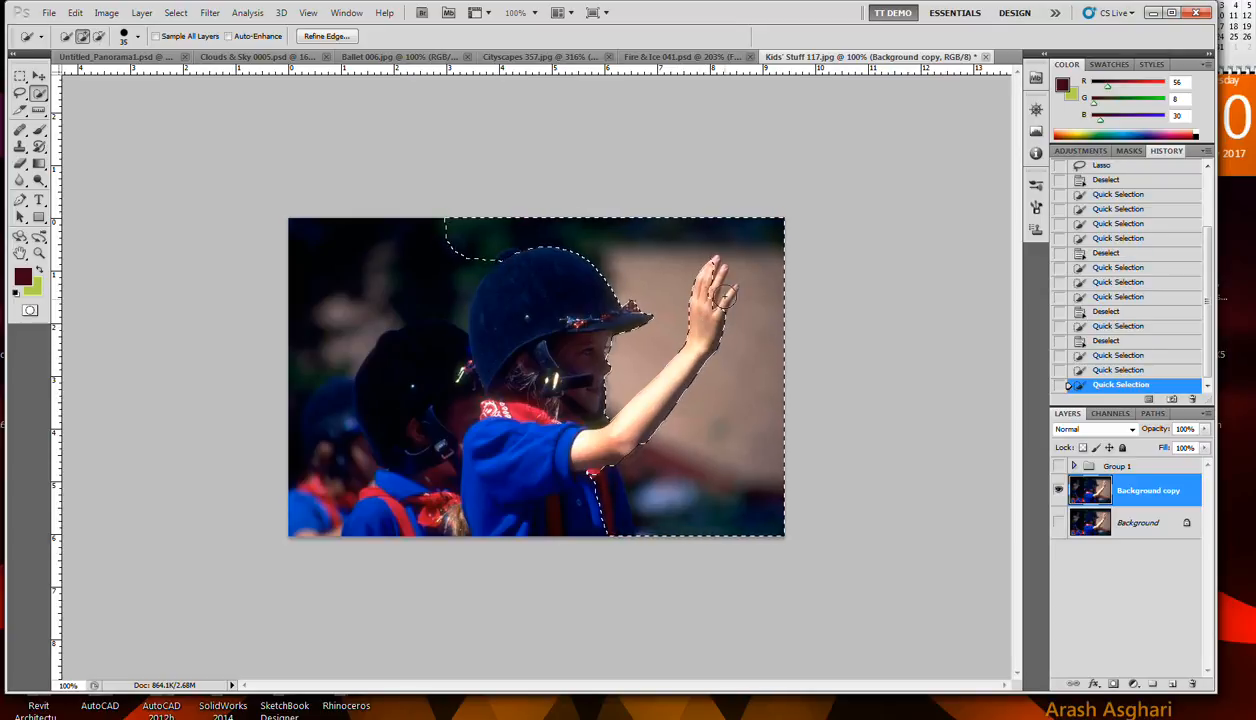
scroll(723, 300, up, 5)
scroll(790, 287, up, 4)
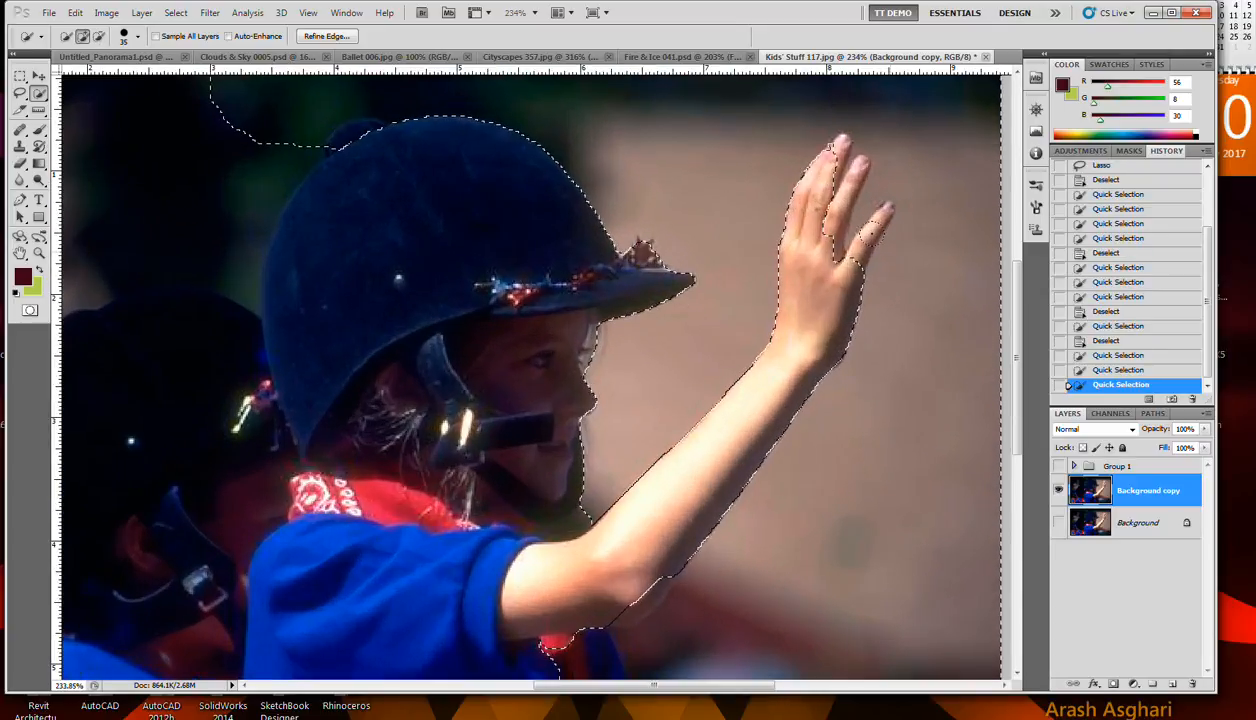
scroll(870, 240, up, 2)
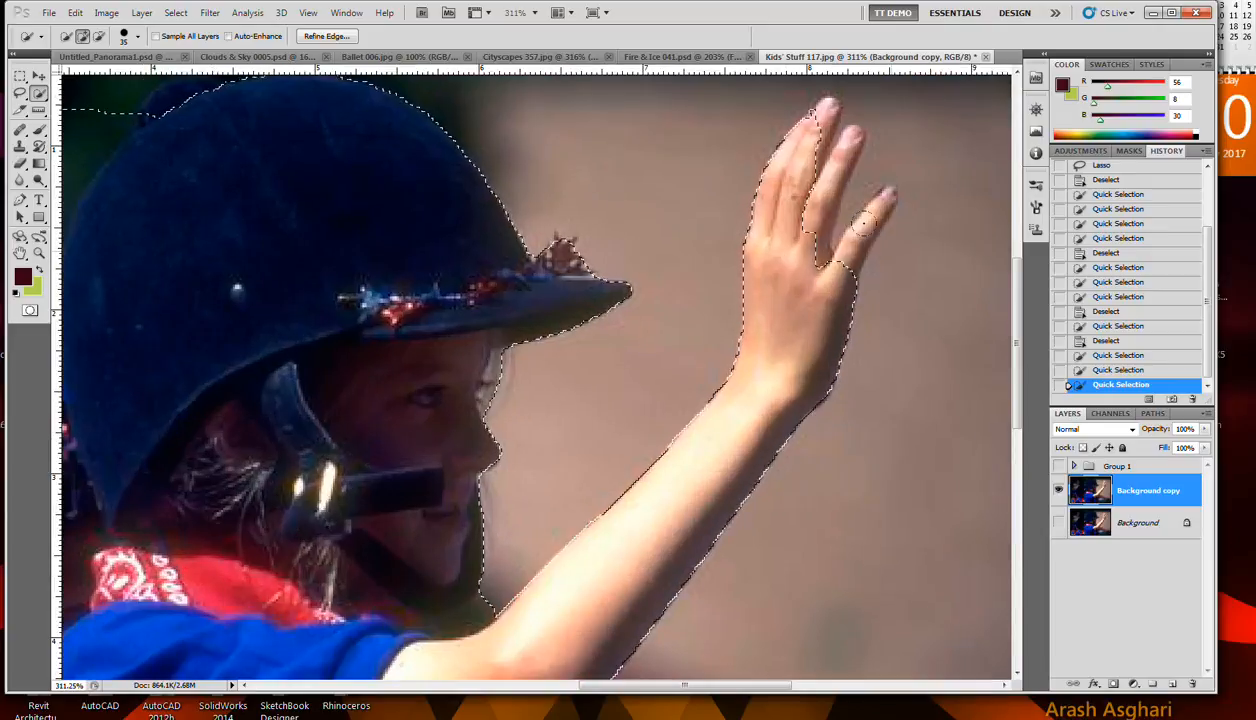
key(bracketleft)
key(alt)
drag(868, 233, 869, 219)
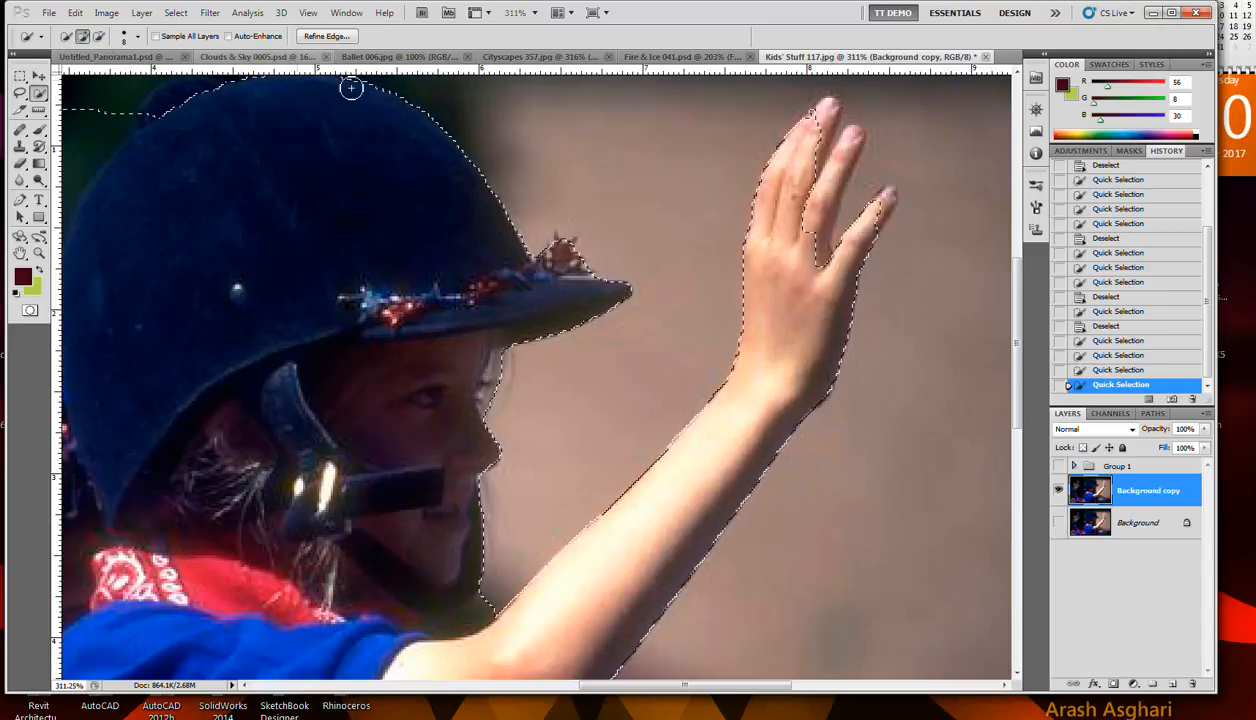
click(848, 148)
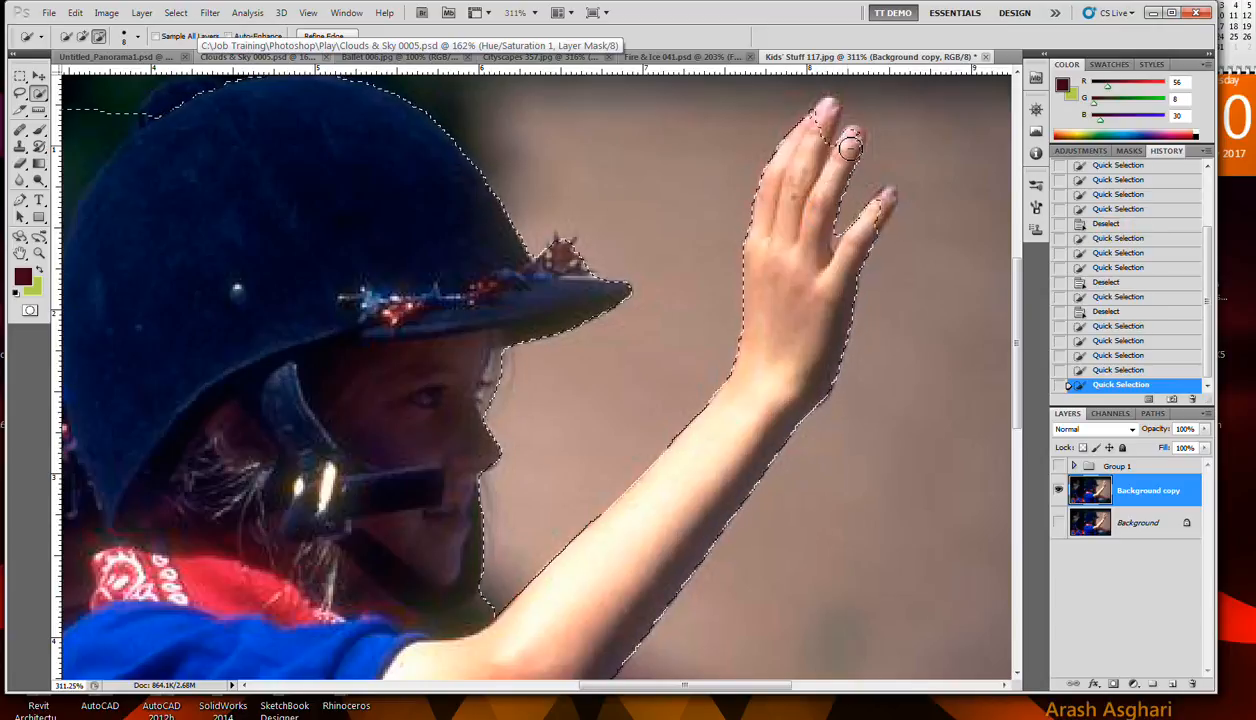
click(890, 204)
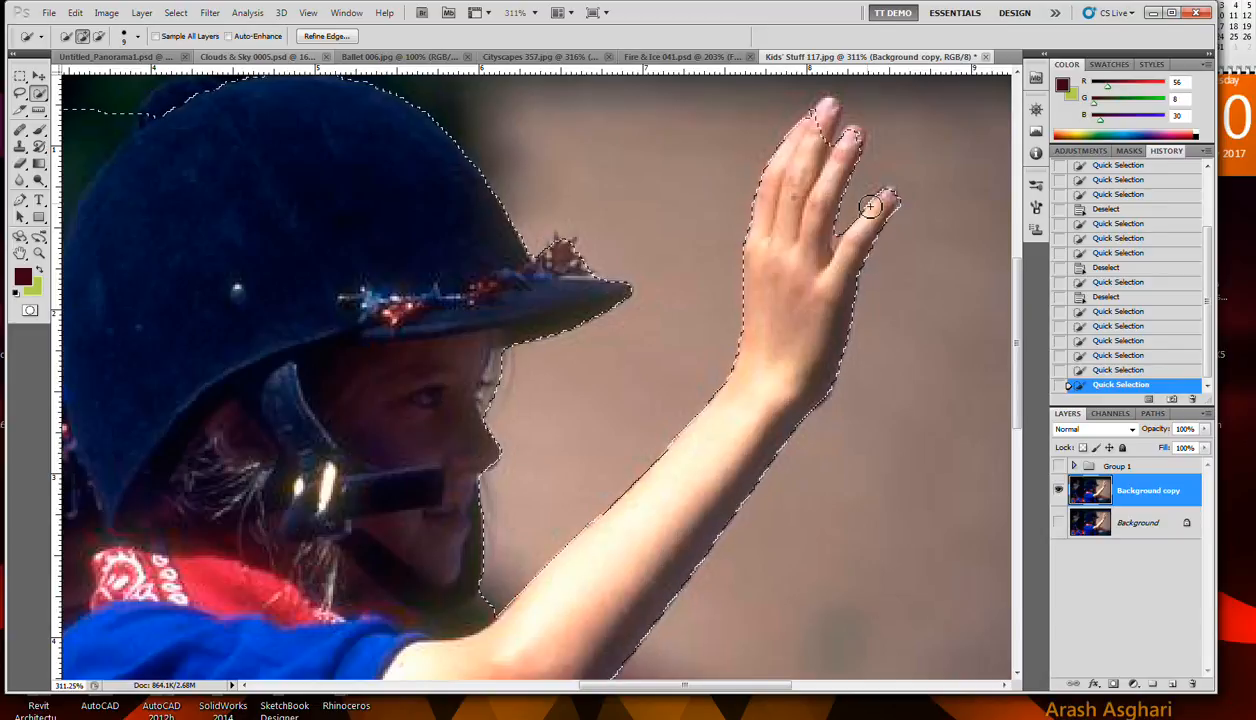
Step: Clean up the selection edge around the three fingertips with a small Quick Selection brush
key(bracketright)
key(bracketright)
key(bracketleft)
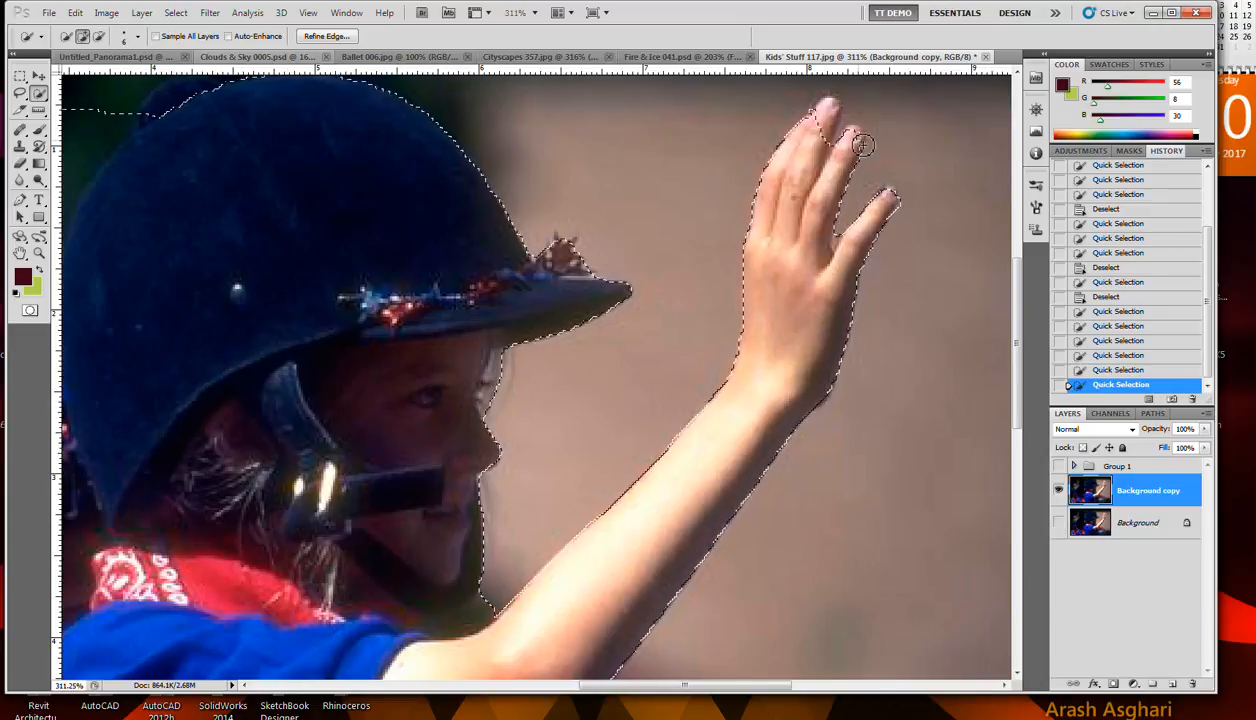
key(alt)
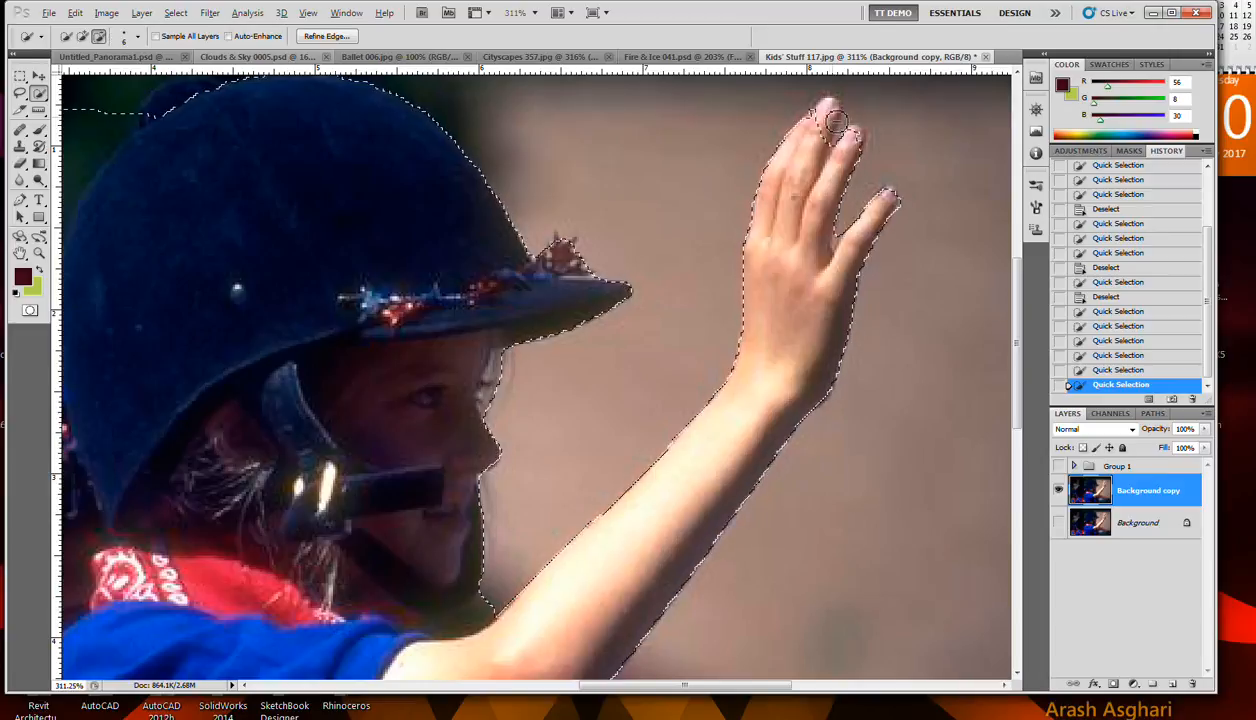
alt+click(833, 118)
alt+click(830, 108)
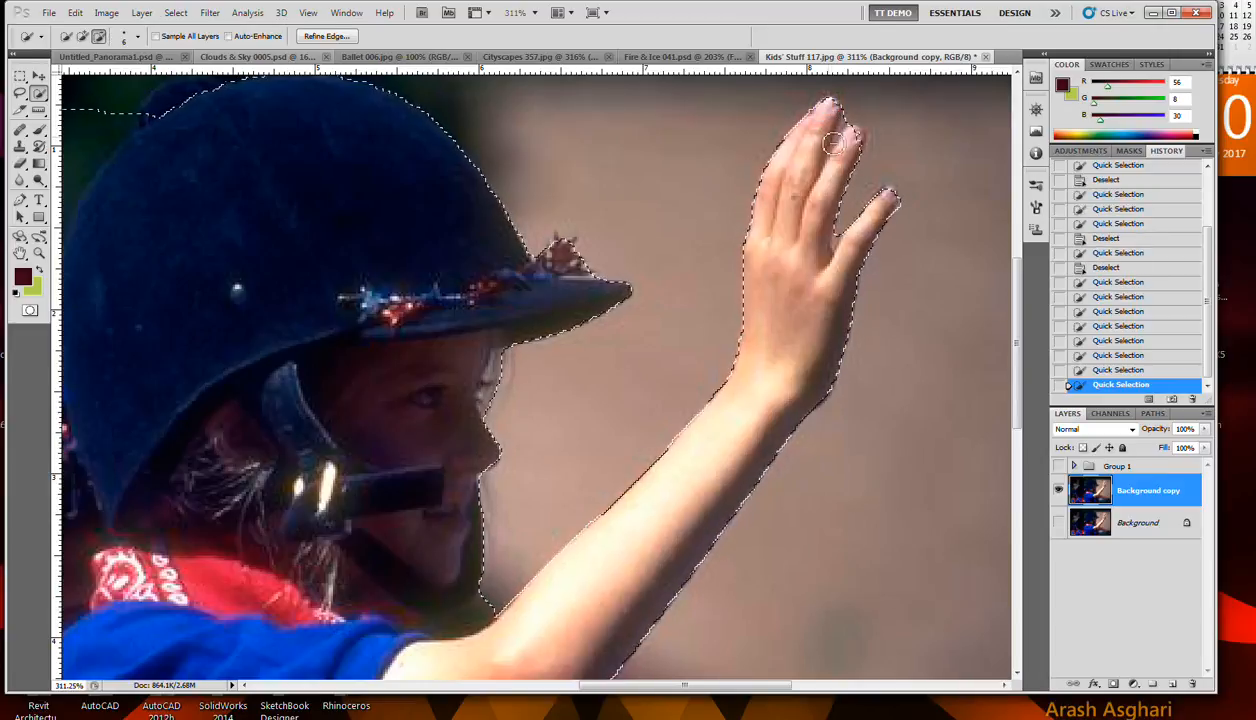
alt+click(859, 137)
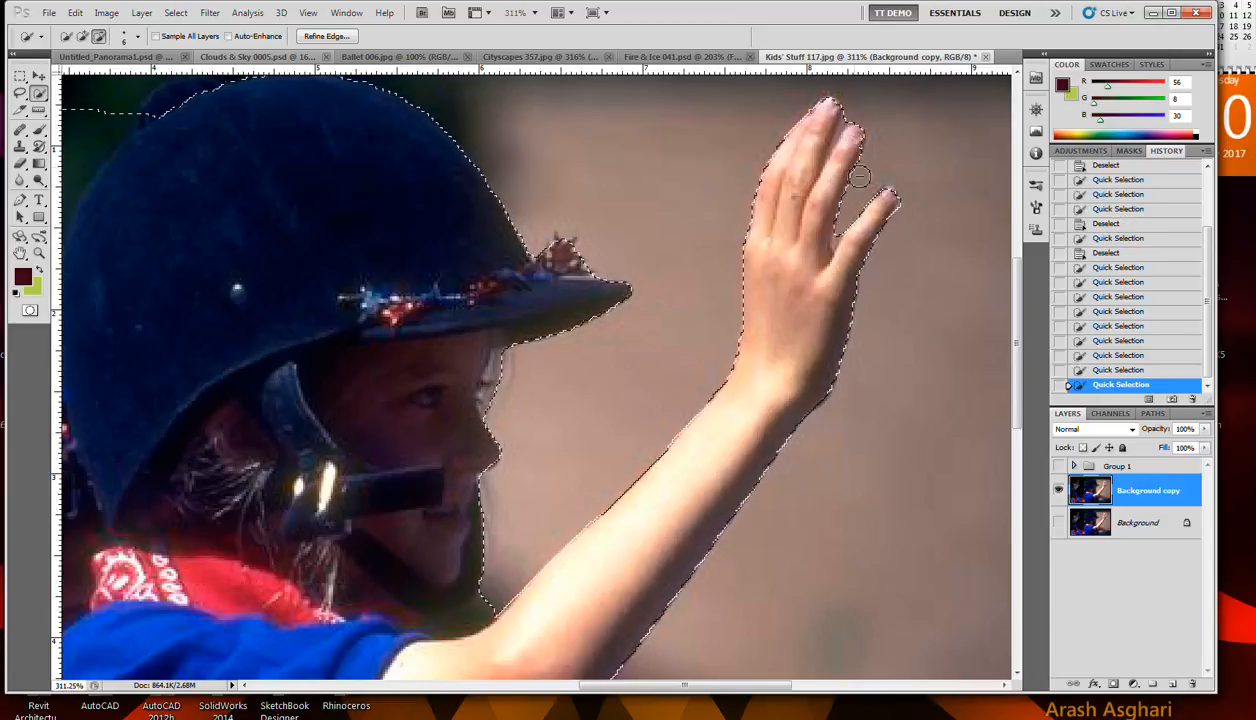
click(893, 197)
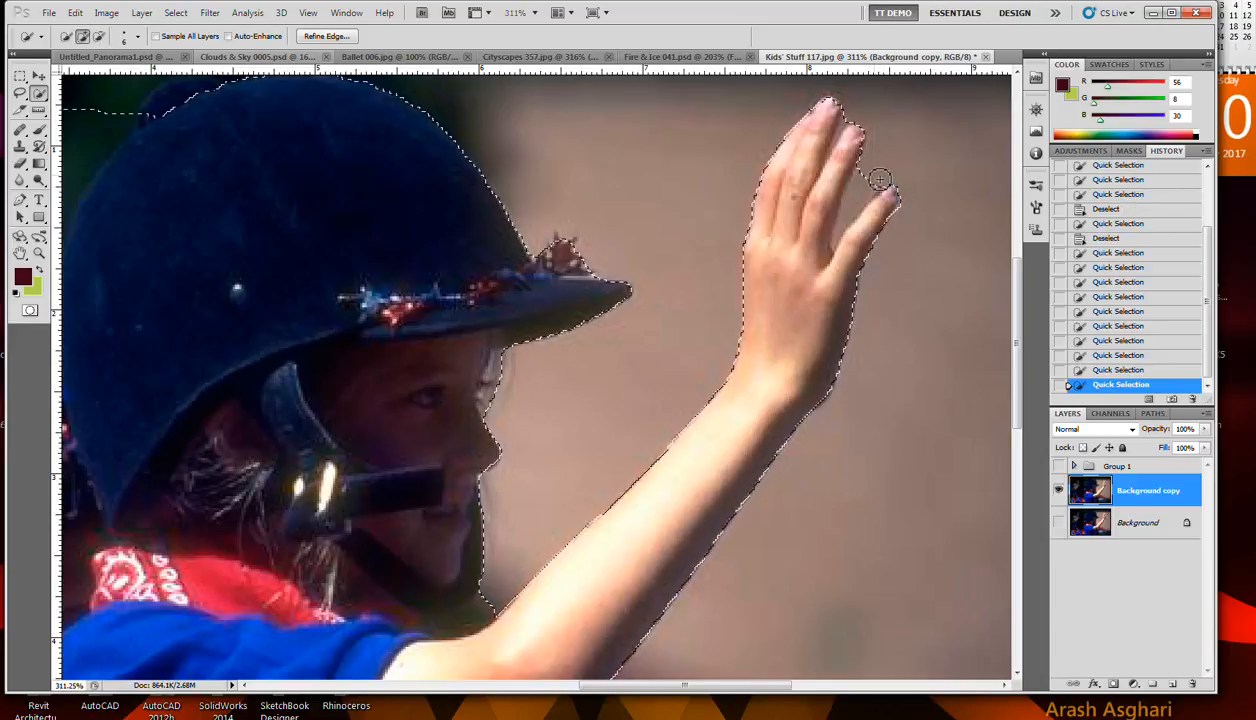
alt+click(876, 180)
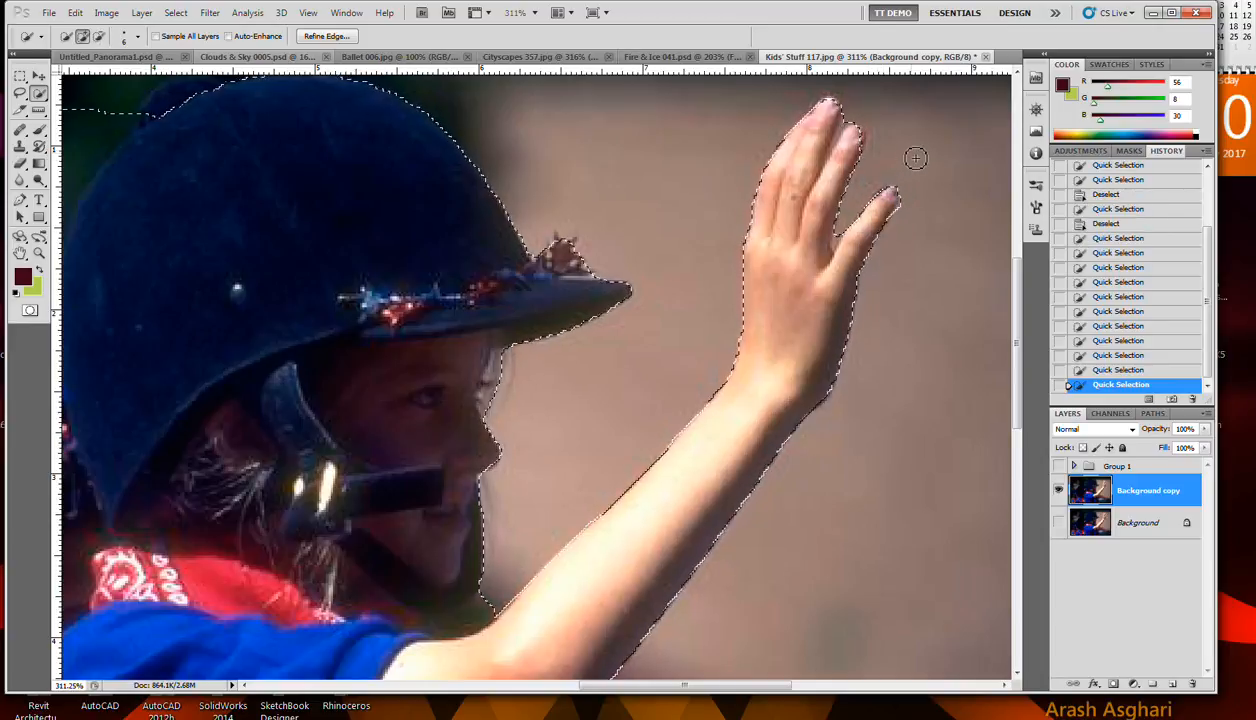
Step: Refine the selection edge in the gap between the upper two fingertips with a 1 px Quick Selection brush
scroll(846, 121, up, 10)
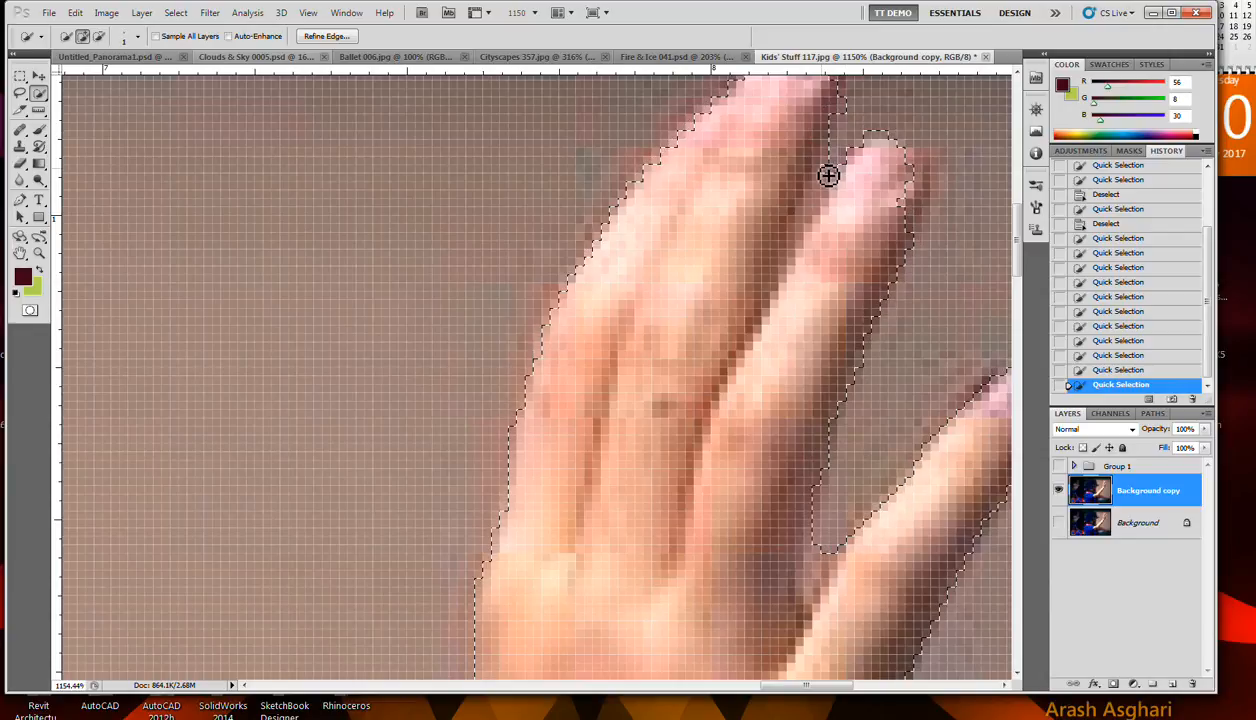
click(816, 215)
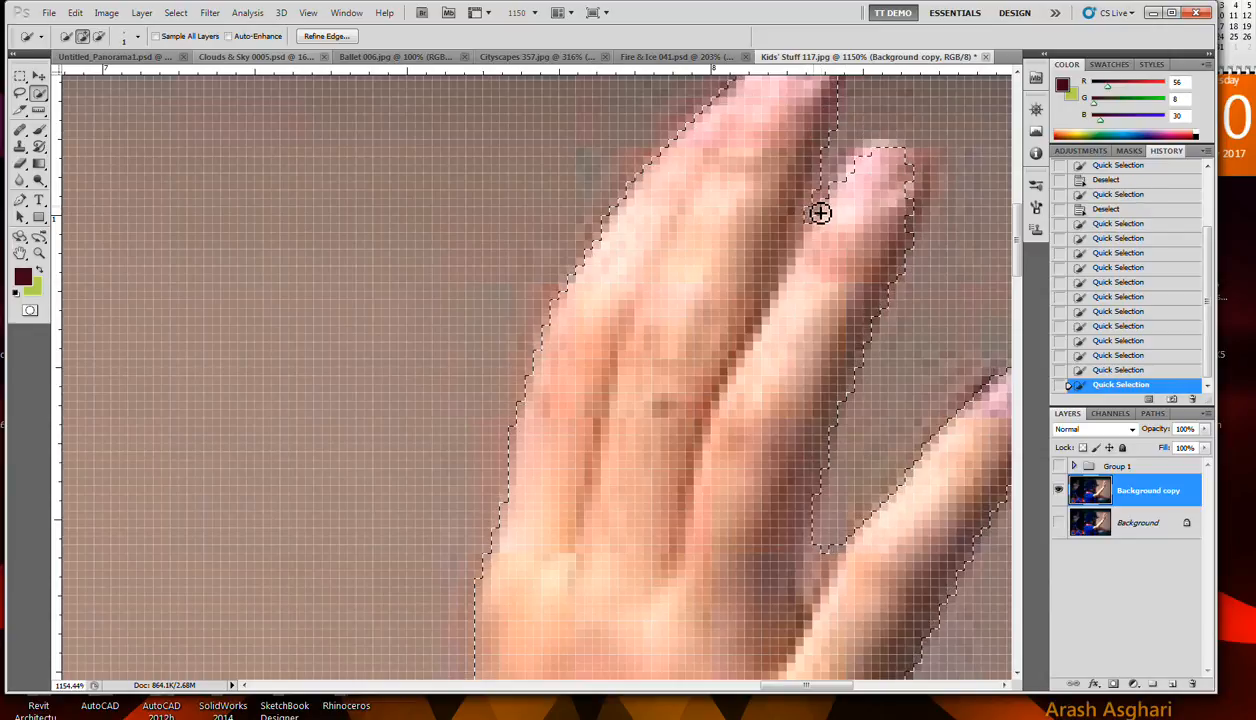
click(861, 164)
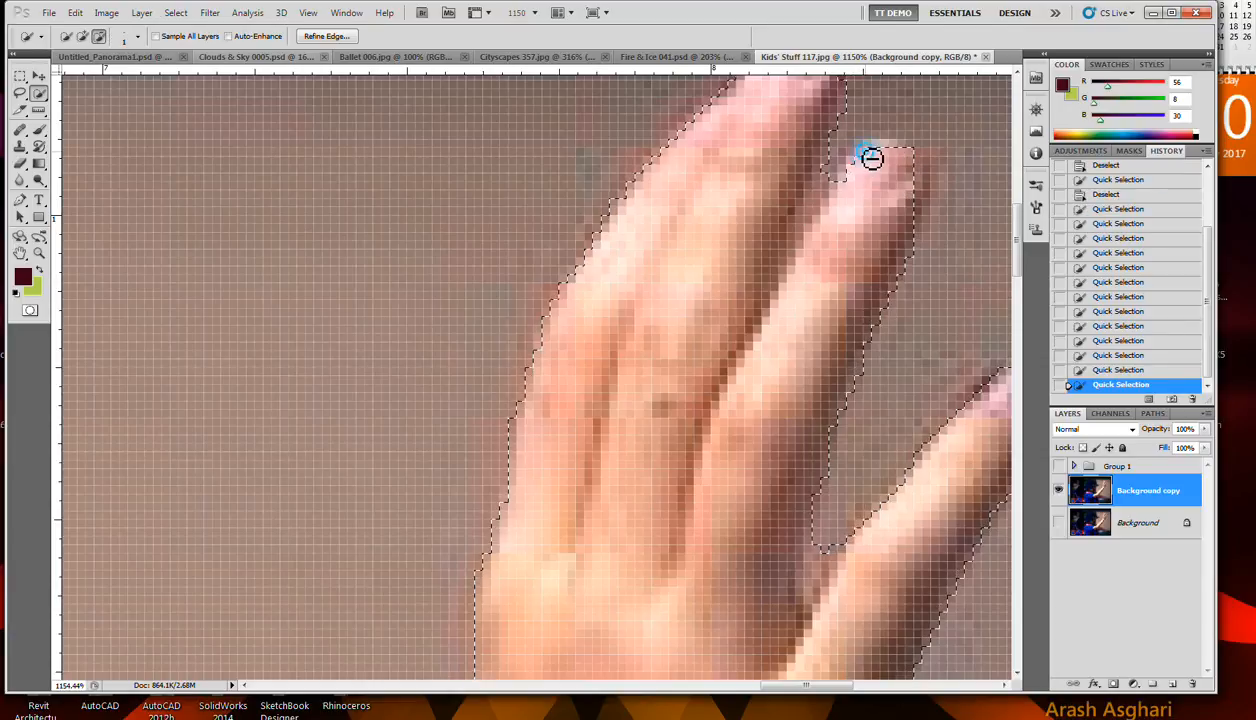
alt+click(871, 158)
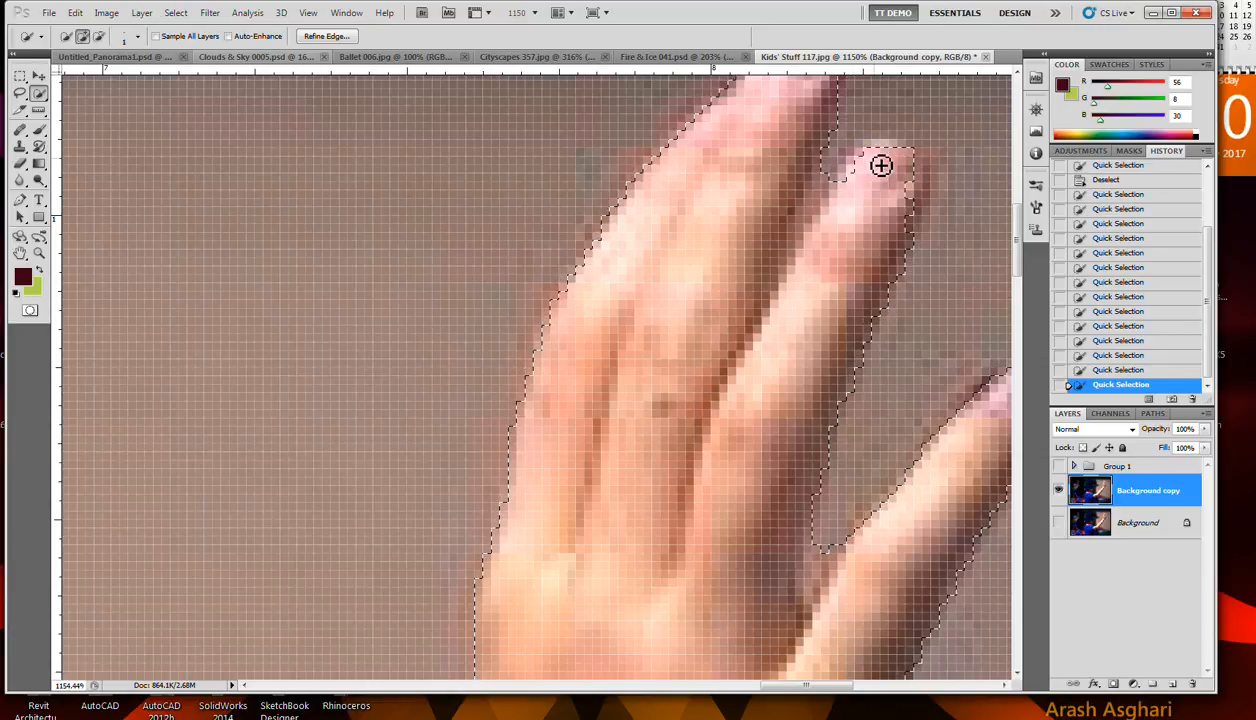
scroll(883, 167, down, 5)
scroll(883, 167, down, 3)
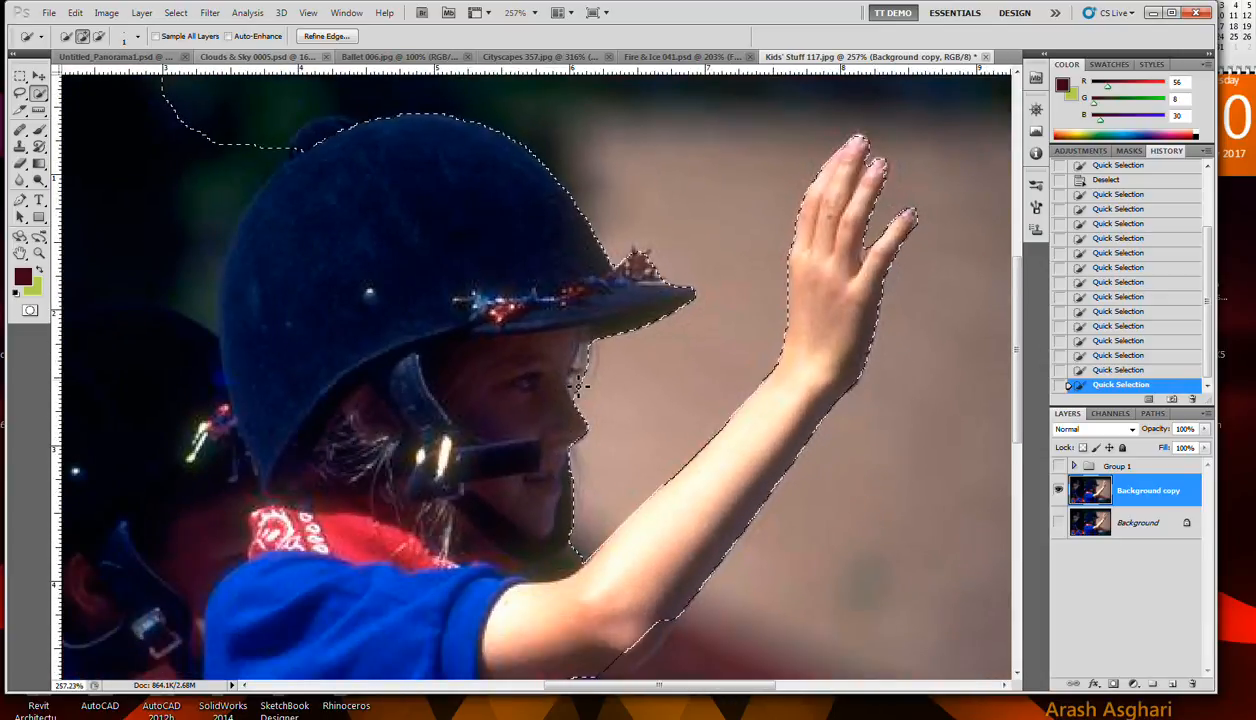
Step: Subtract the elbow and the red and blue clothing beneath it from the selection with a 10 px brush
scroll(580, 400, up, 4)
scroll(581, 389, up, 2)
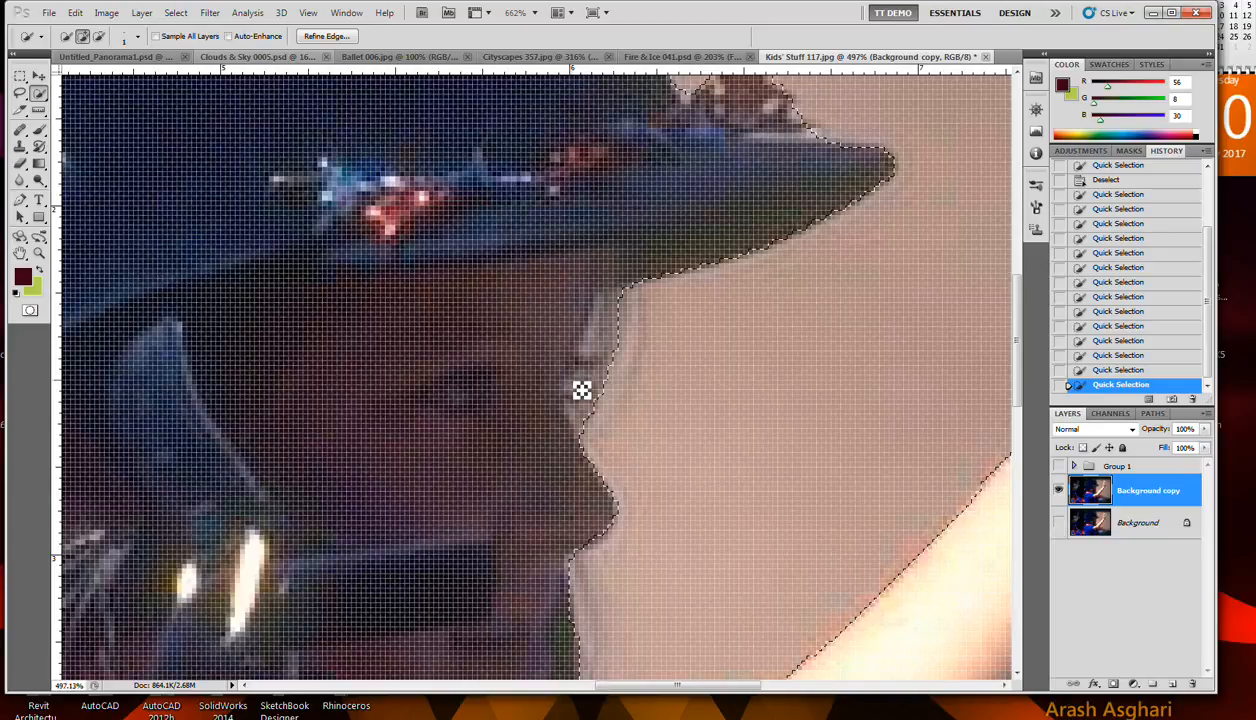
scroll(582, 391, down, 4)
scroll(625, 275, down, 2)
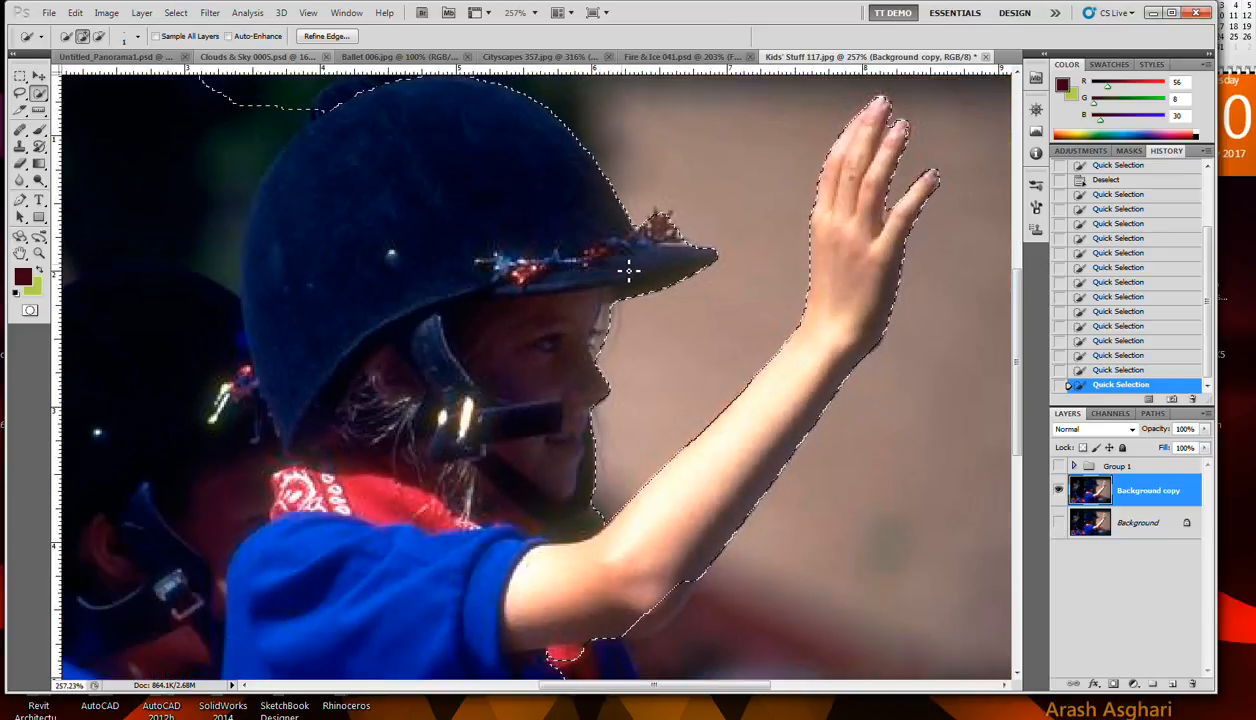
scroll(630, 285, down, 1)
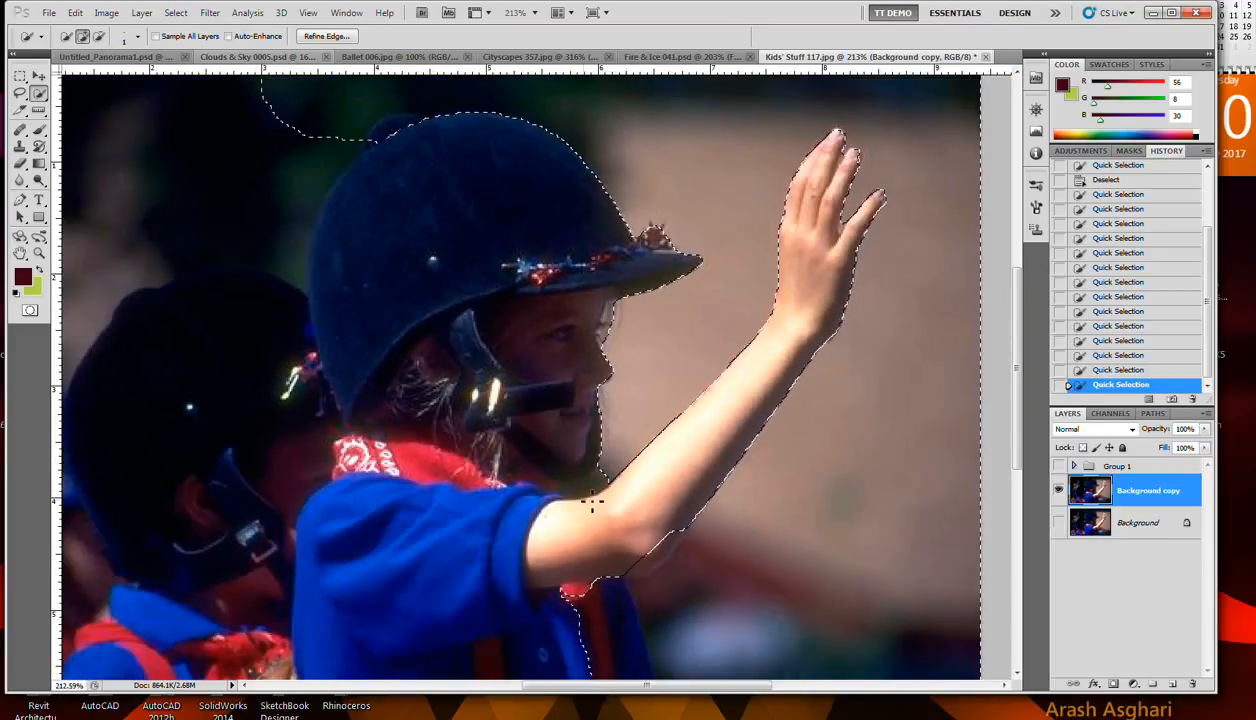
scroll(598, 490, up, 2)
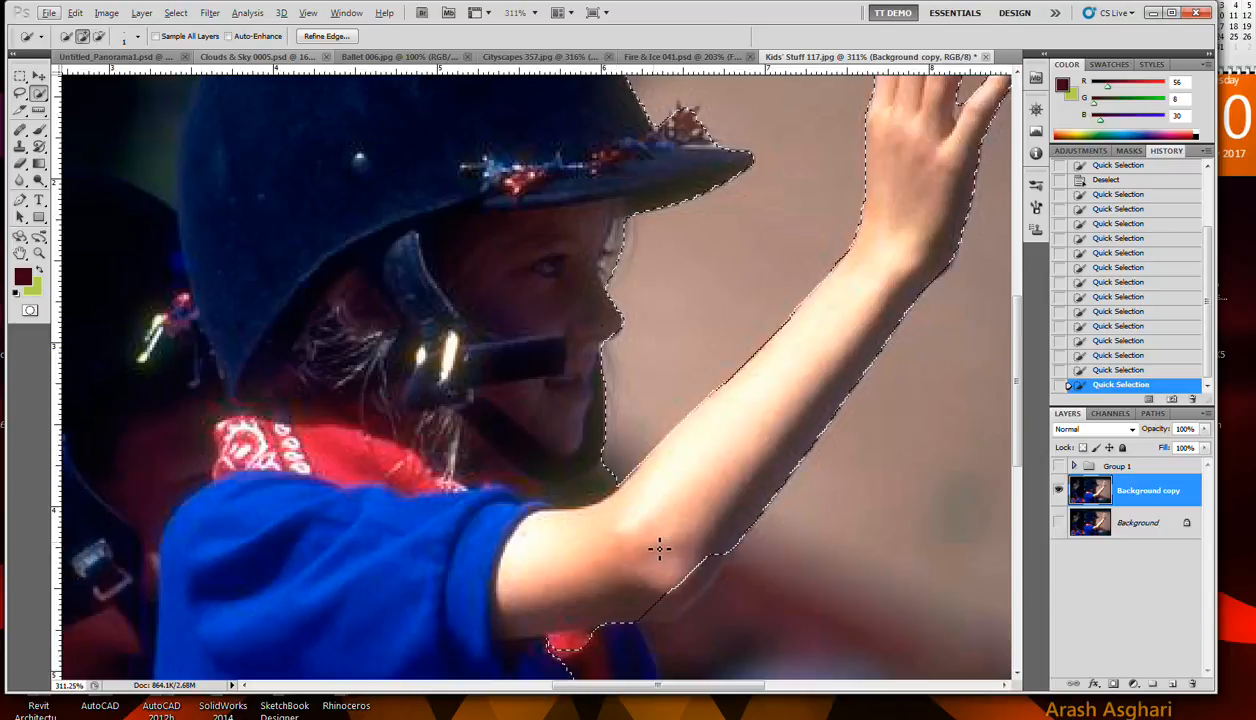
scroll(659, 540, down, 2)
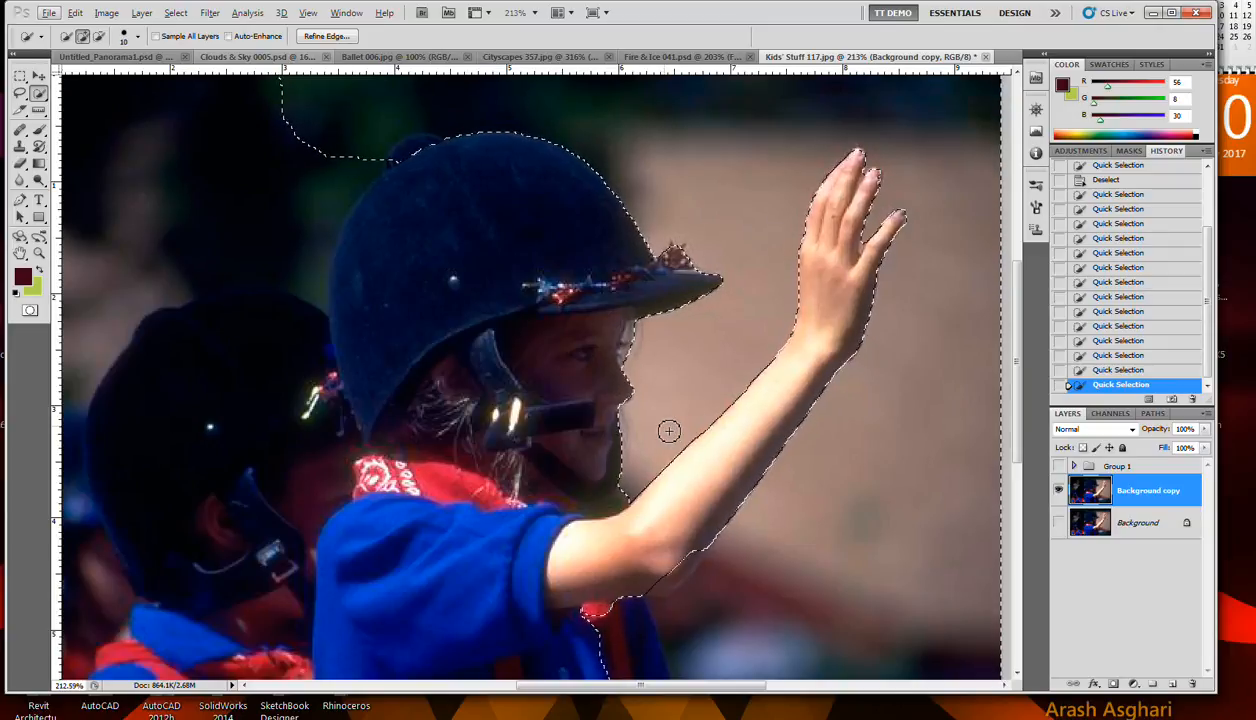
click(685, 568)
drag(685, 571, 670, 567)
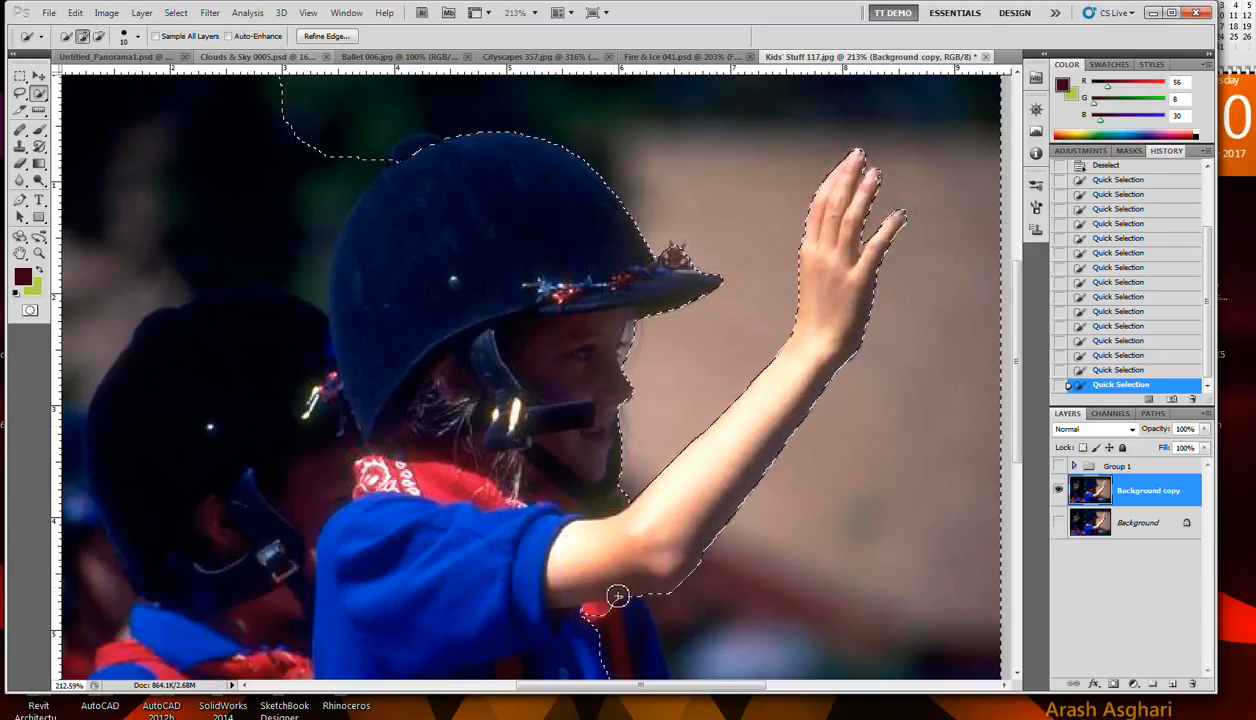
key(alt)
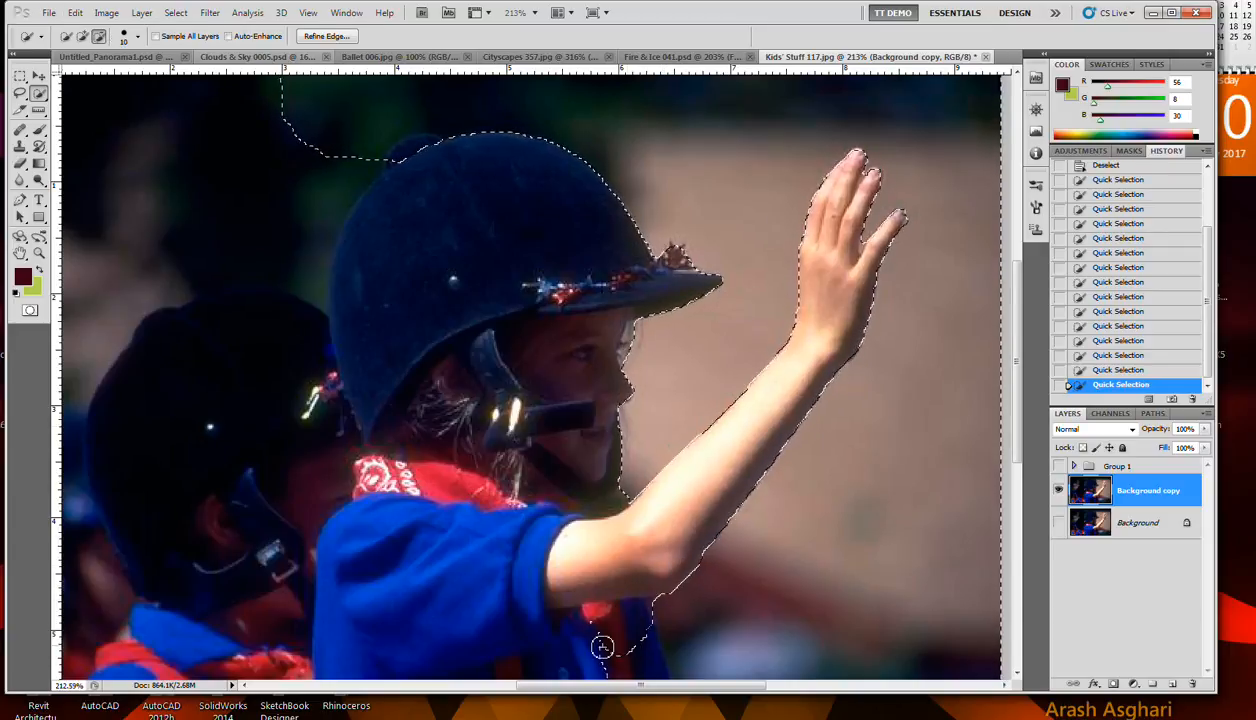
alt+click(600, 643)
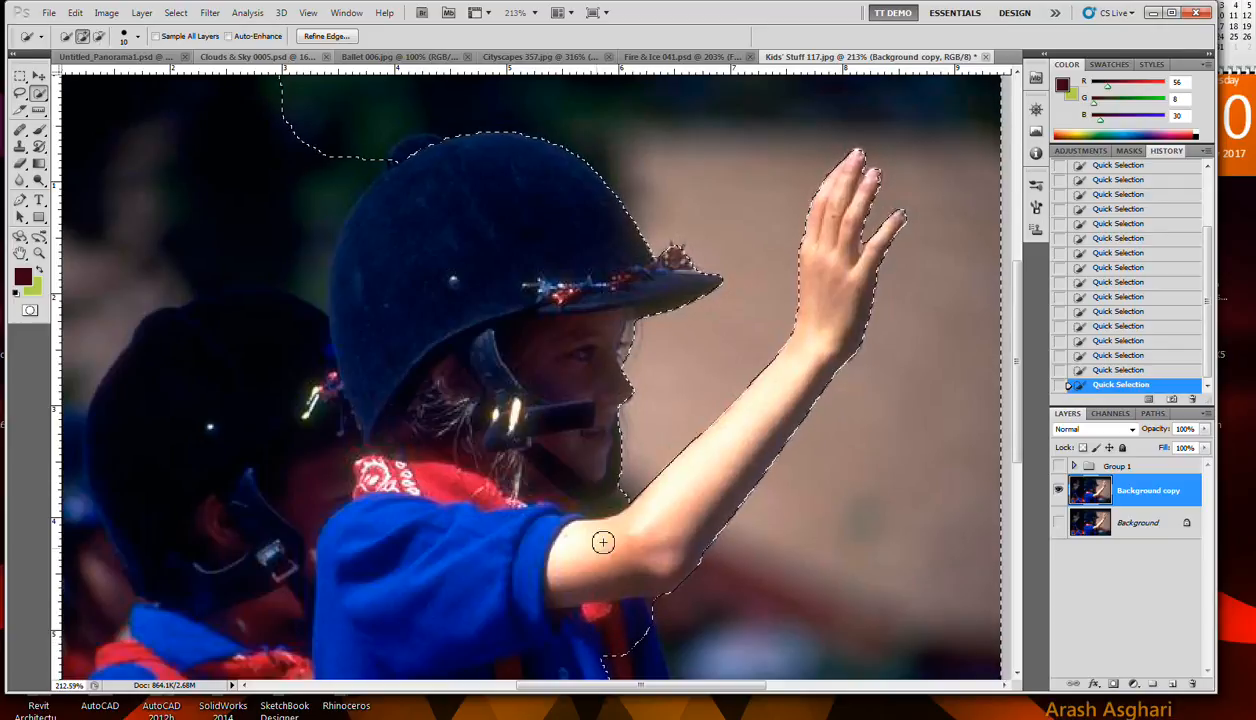
Step: Extend the background selection into the dark gap between the front rider's chin and upper arm
scroll(608, 509, up, 5)
scroll(608, 509, up, 3)
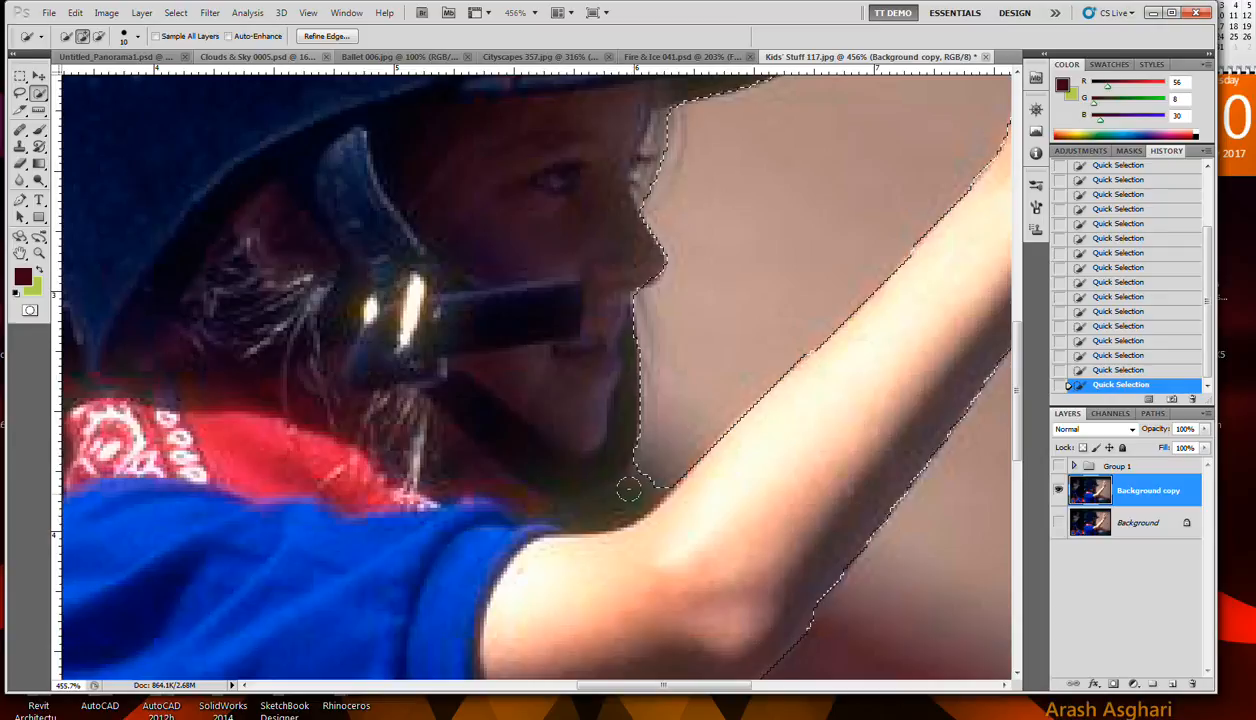
click(628, 490)
click(598, 508)
scroll(637, 487, down, 5)
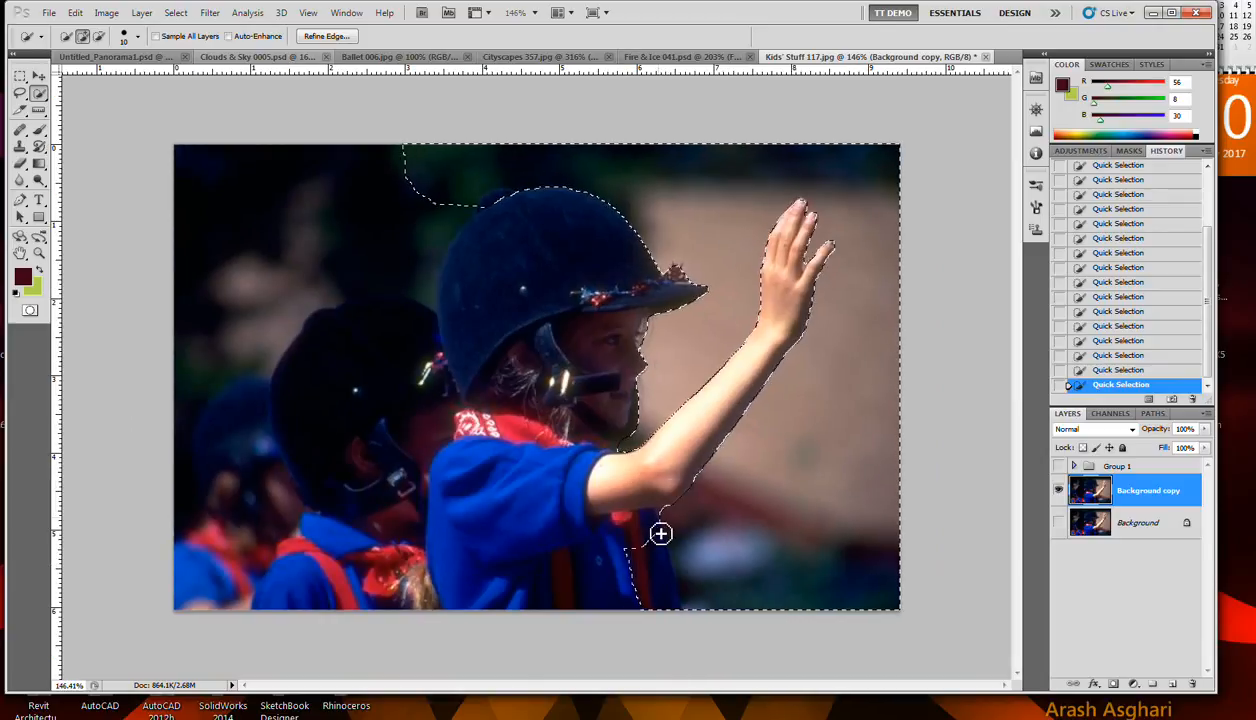
Step: Subtract the rest of the front rider's shirt and fit the selection edge to the underside of the elbow
drag(653, 556, 659, 589)
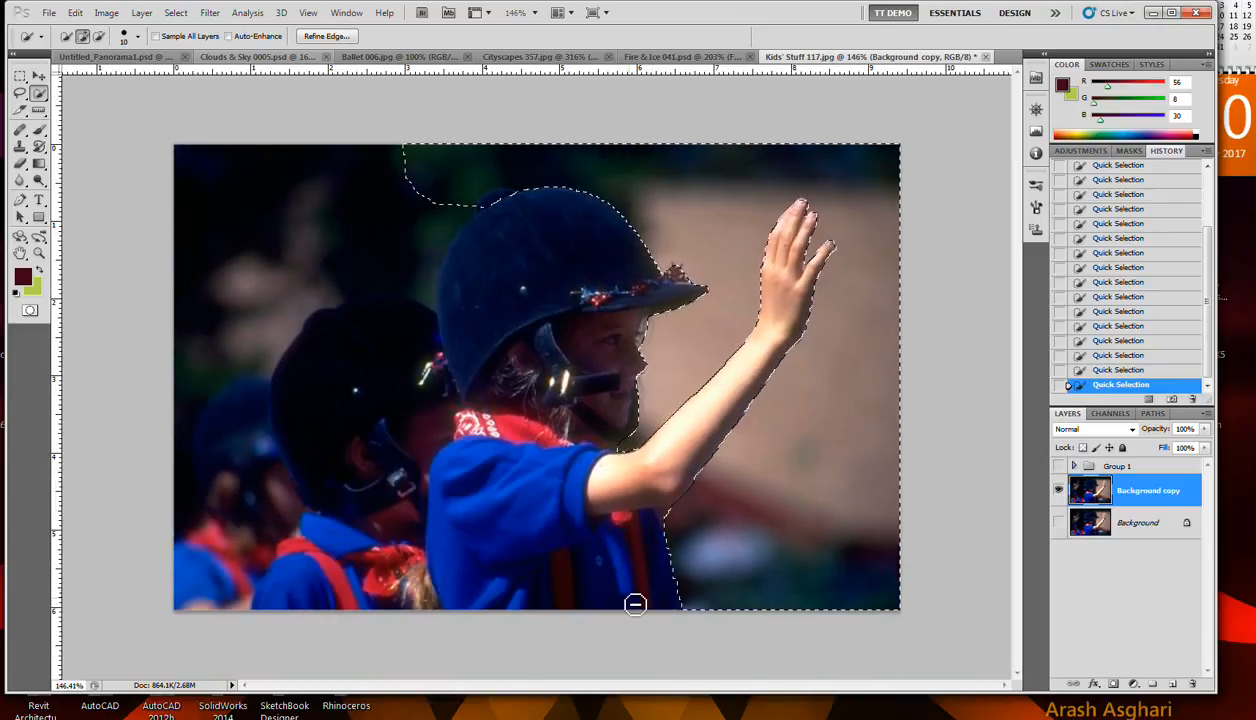
scroll(673, 527, up, 2)
scroll(695, 525, up, 6)
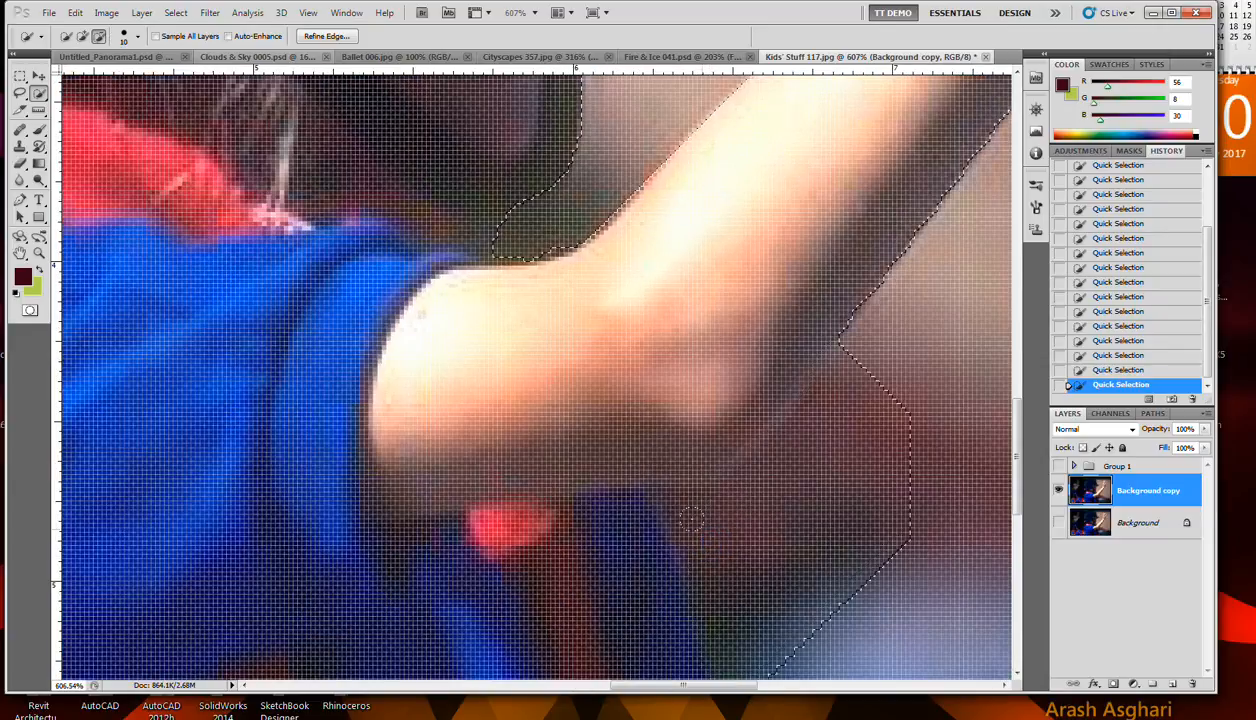
alt+click(702, 528)
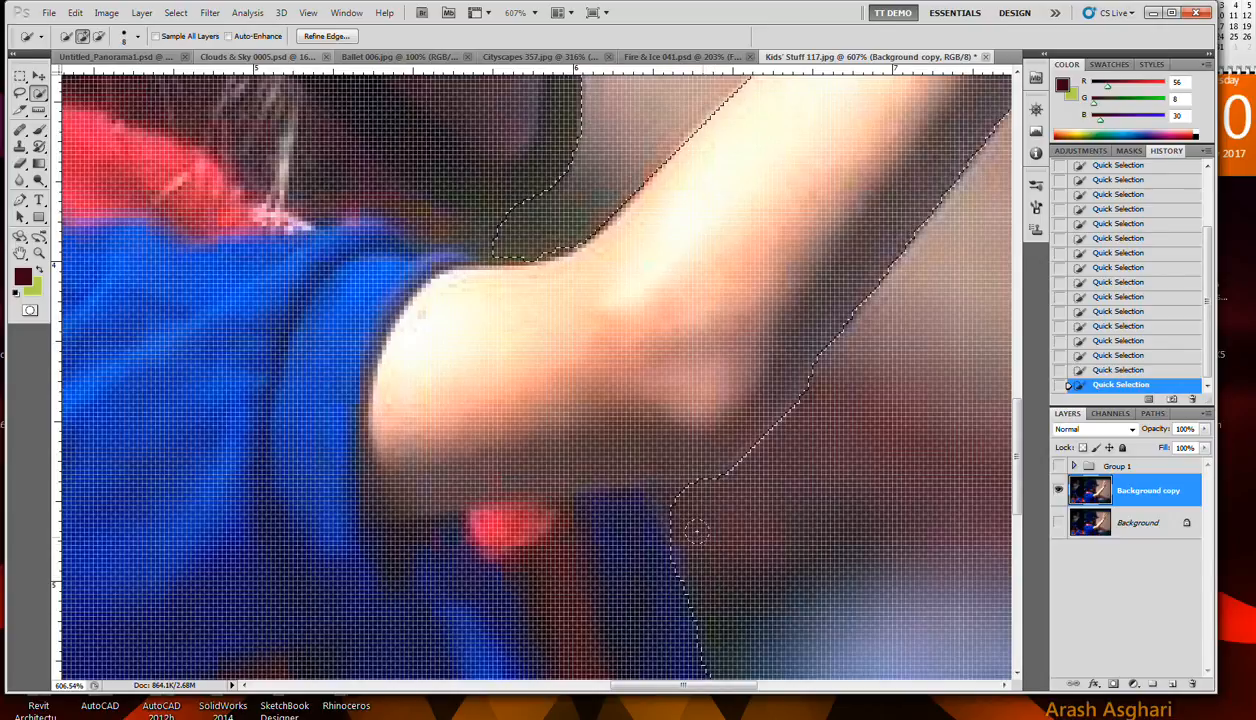
scroll(672, 501, down, 3)
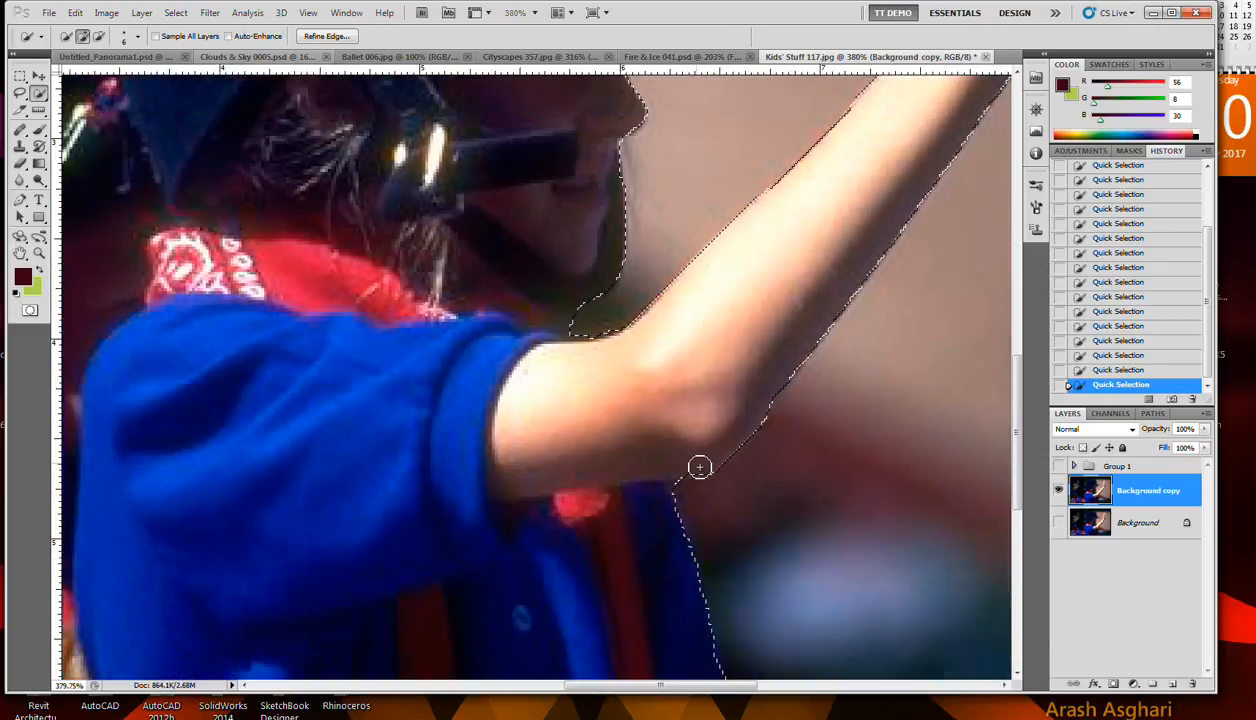
scroll(699, 467, down, 5)
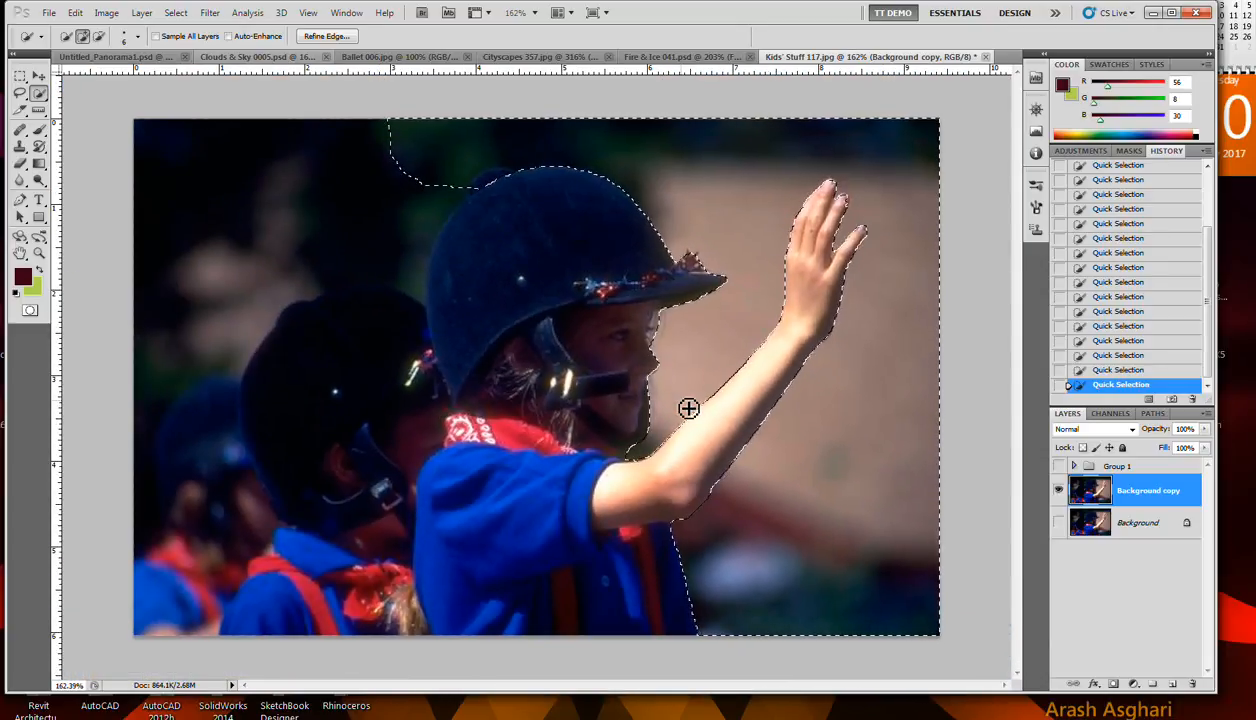
Step: Make a new Rectangular Marquee selection from the image's upper-left corner down over the rear riders' helmets
click(20, 78)
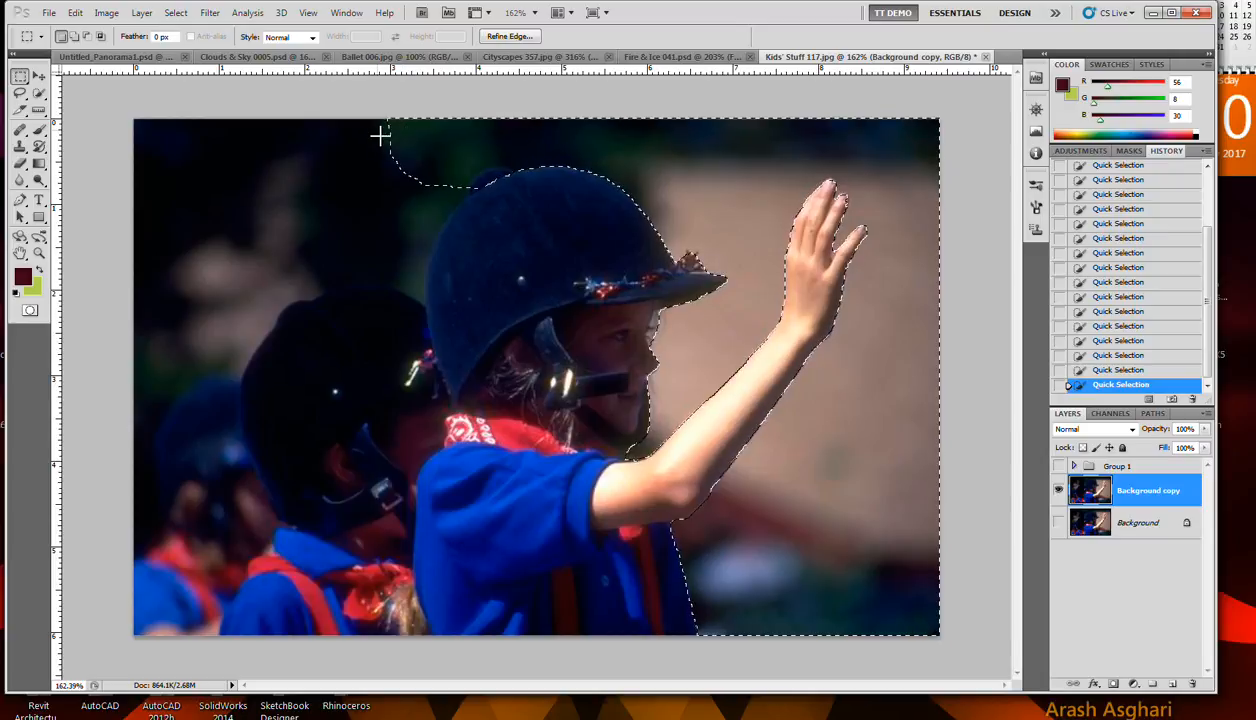
mouse_move(130, 114)
mouse_down()
mouse_move(172, 498)
mouse_move(356, 468)
mouse_move(389, 521)
mouse_up()
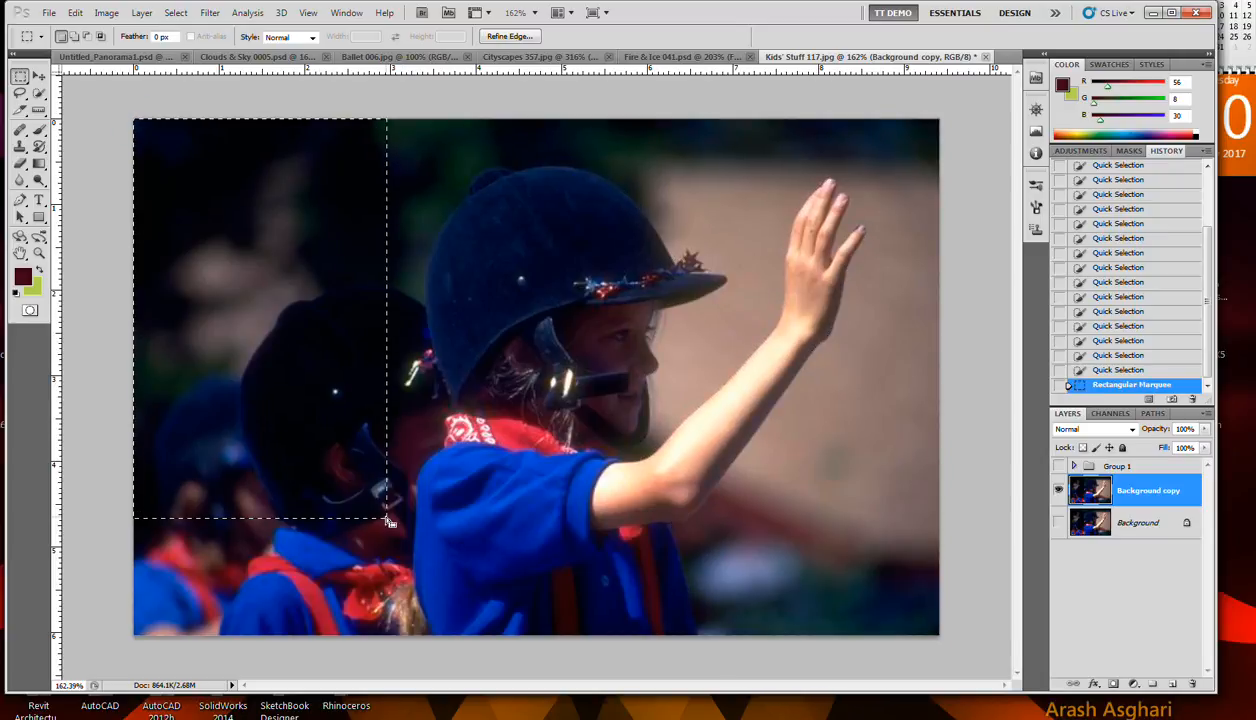
Step: Undo the replacing marquee selection, and add a rectangular marquee area in the image's upper-left corner to the background selection
key(ctrl+z)
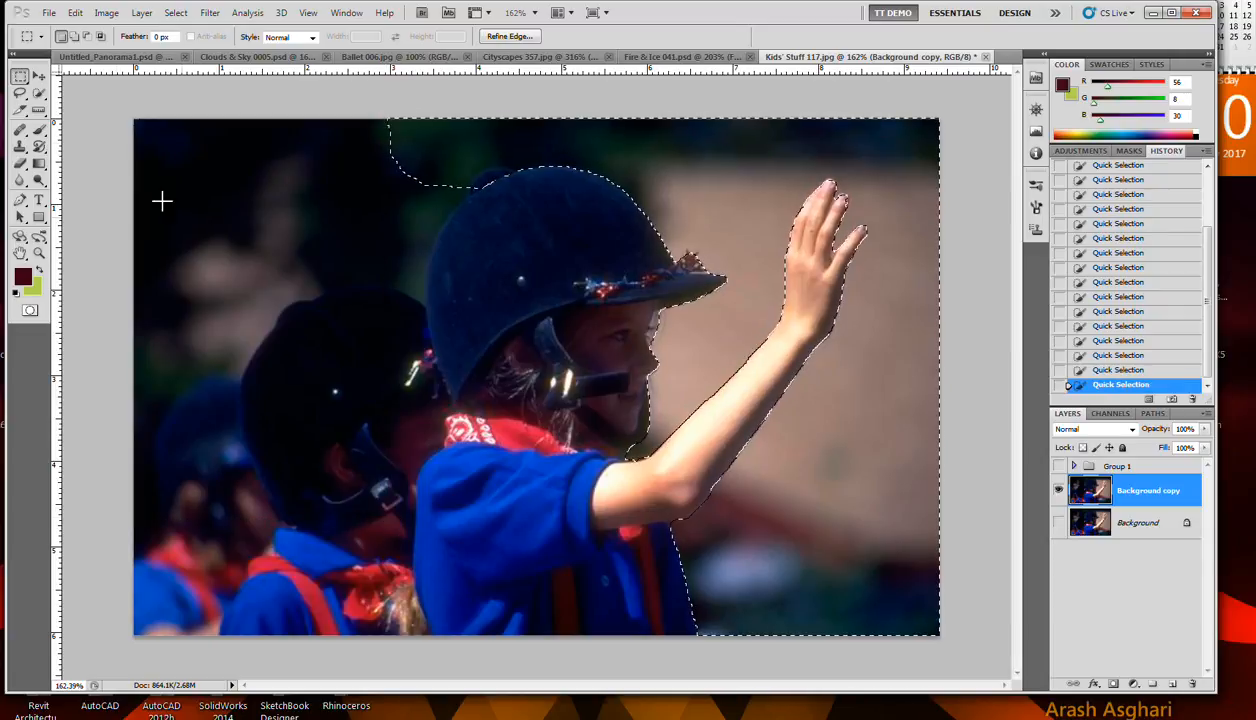
click(74, 36)
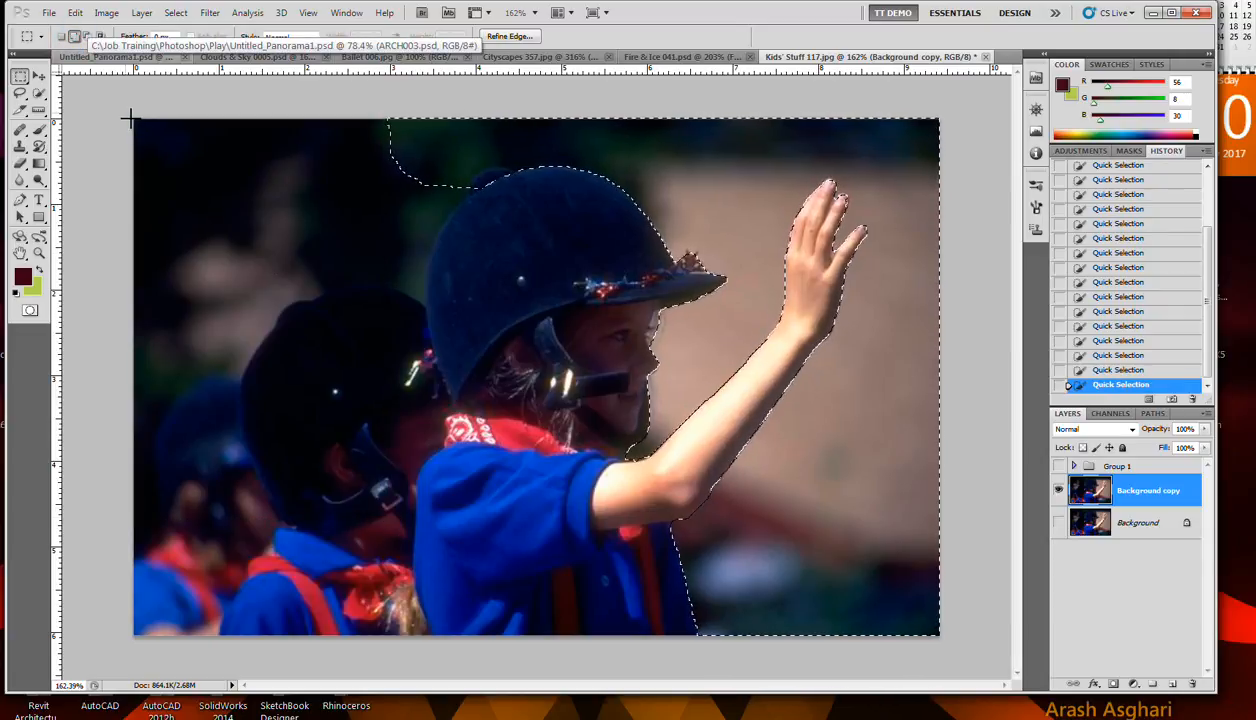
drag(133, 118, 332, 310)
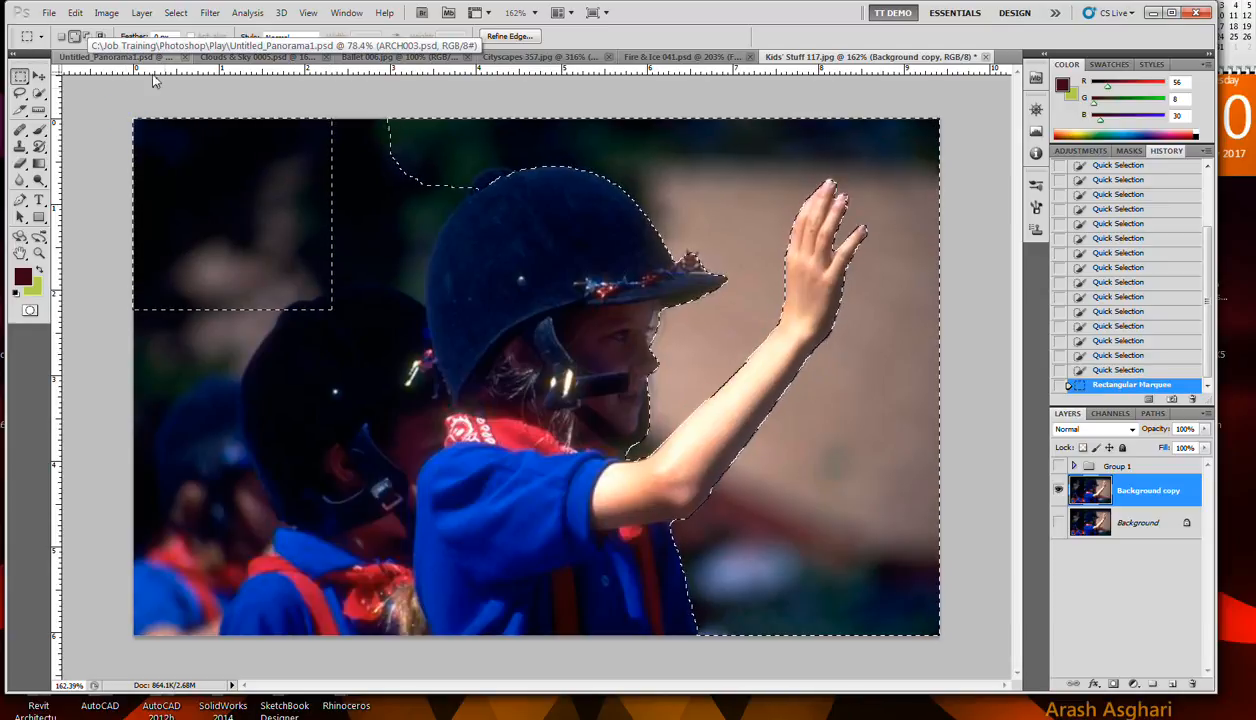
Step: Subtract a small rectangle from the added corner area, and add marquee rectangles covering the rear riders down to the image's lower-left corner
click(87, 37)
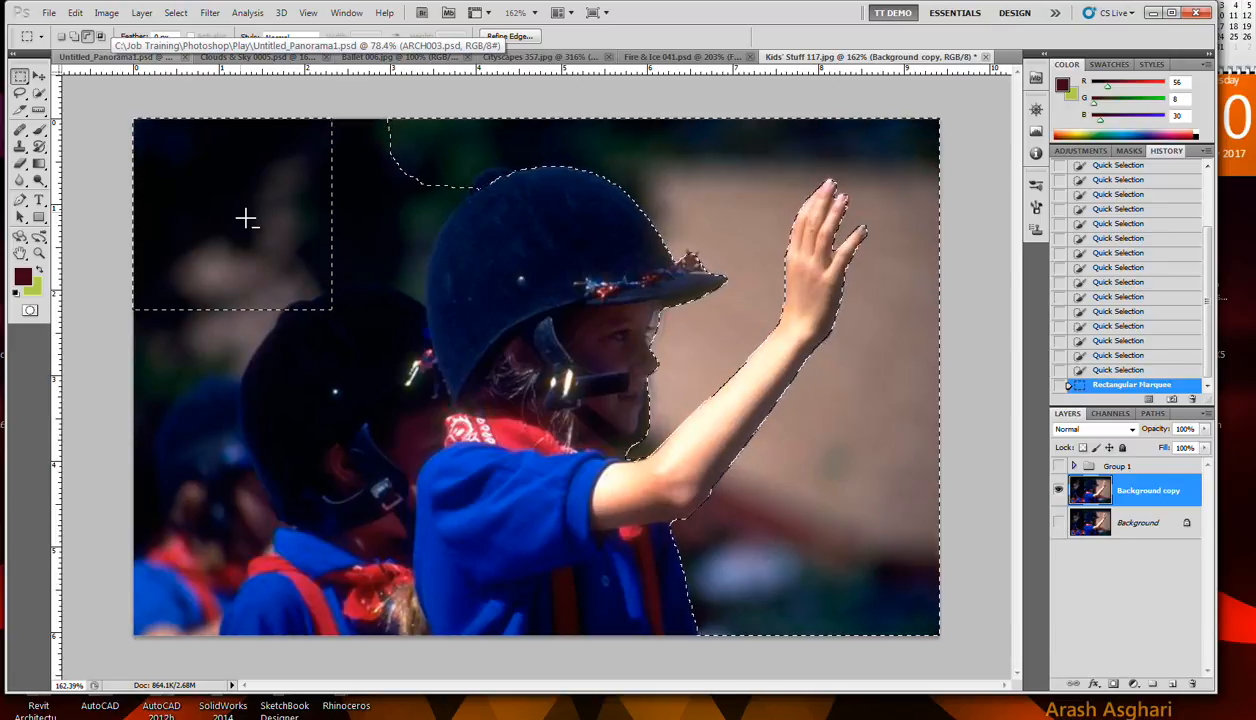
drag(245, 215, 357, 331)
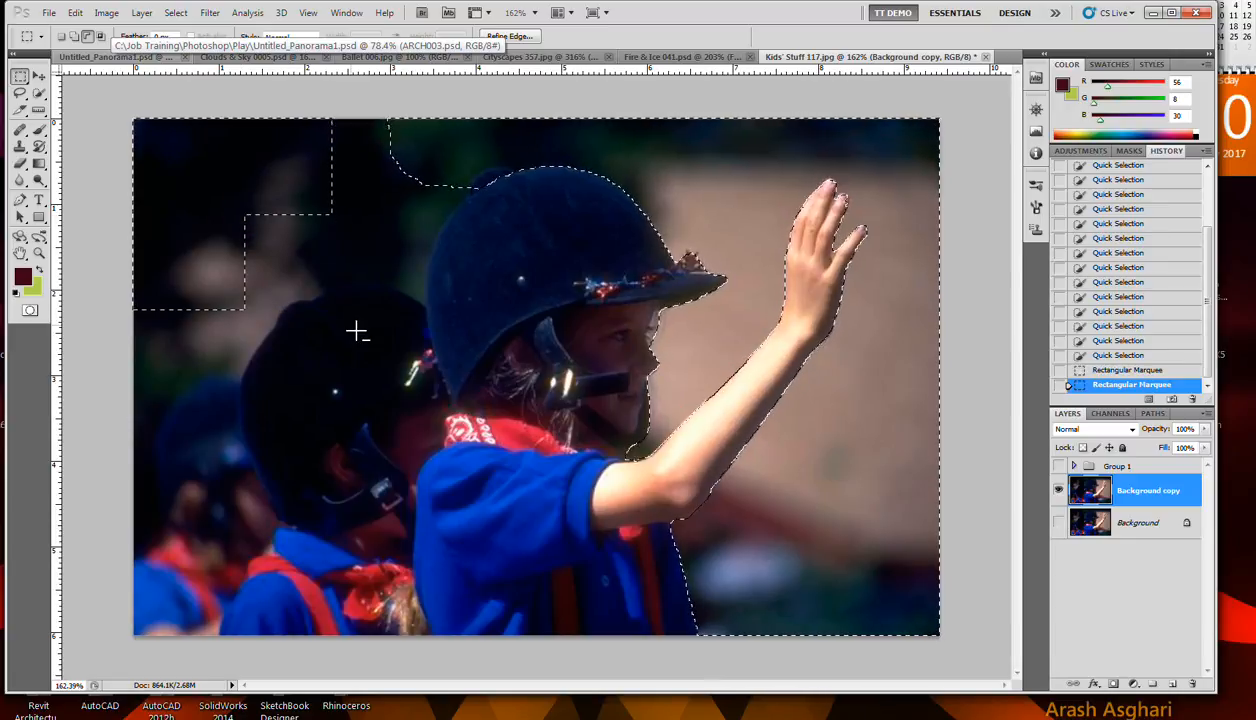
click(74, 36)
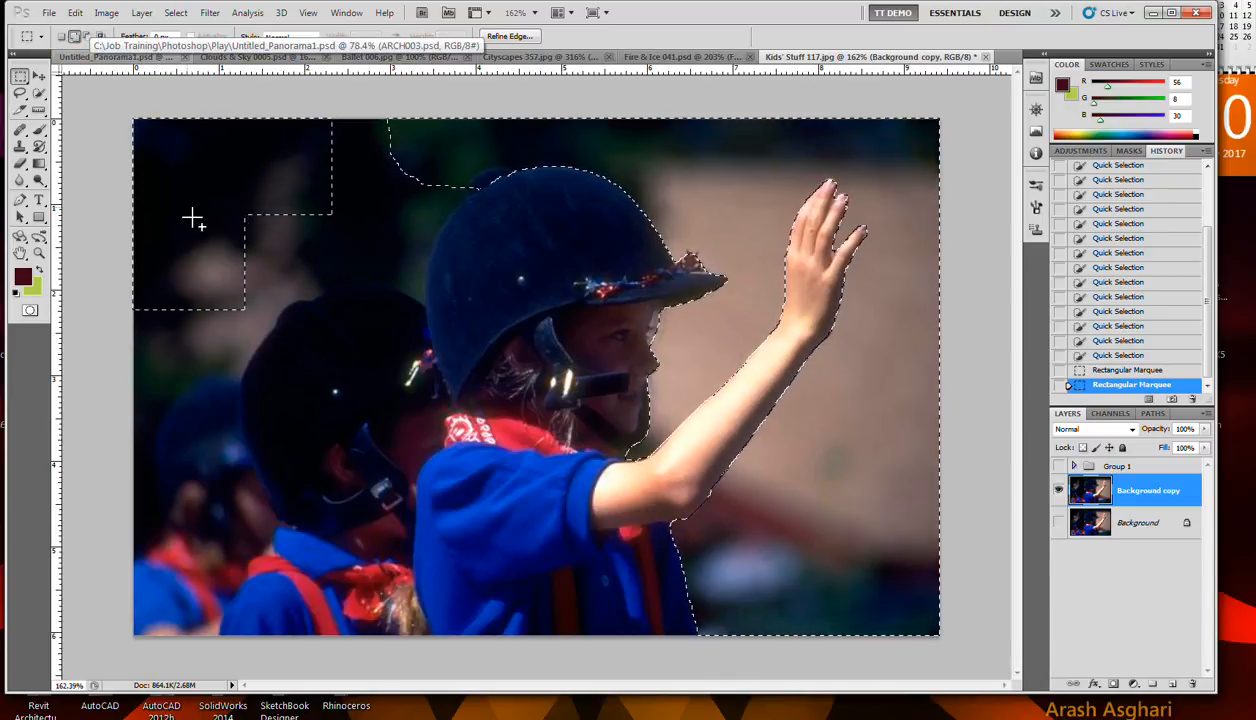
drag(146, 200, 354, 490)
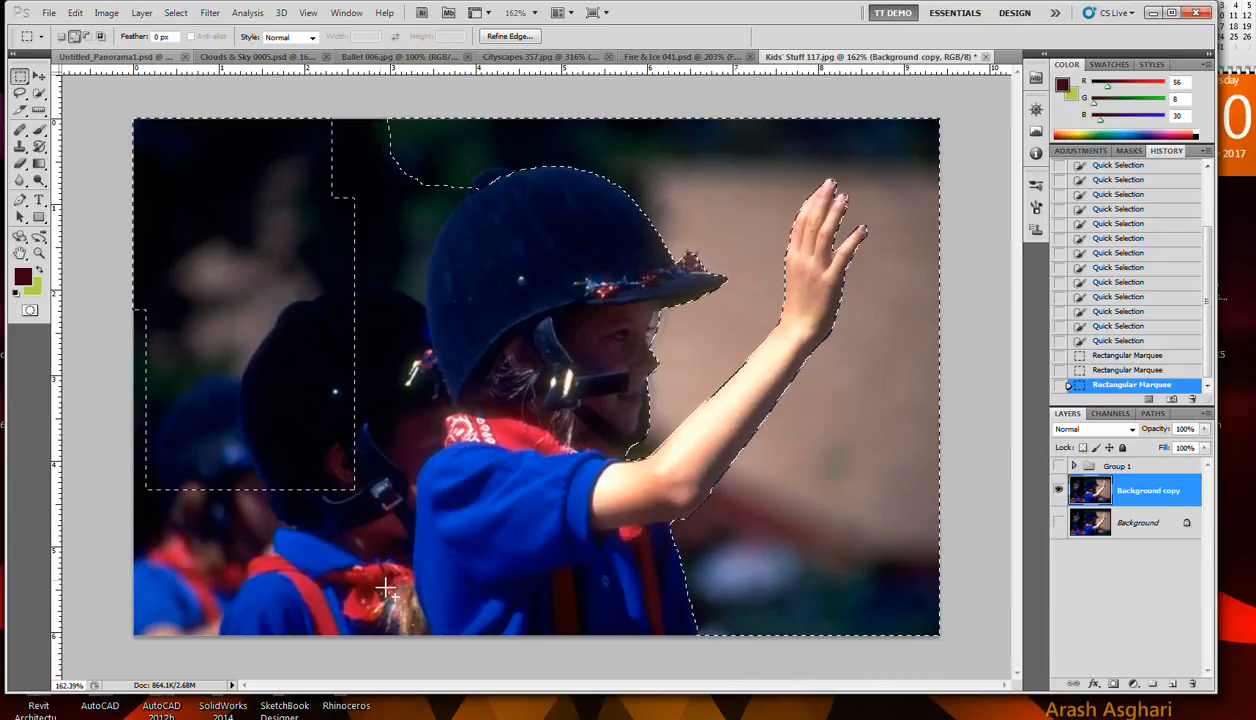
drag(384, 342, 126, 651)
drag(98, 280, 176, 400)
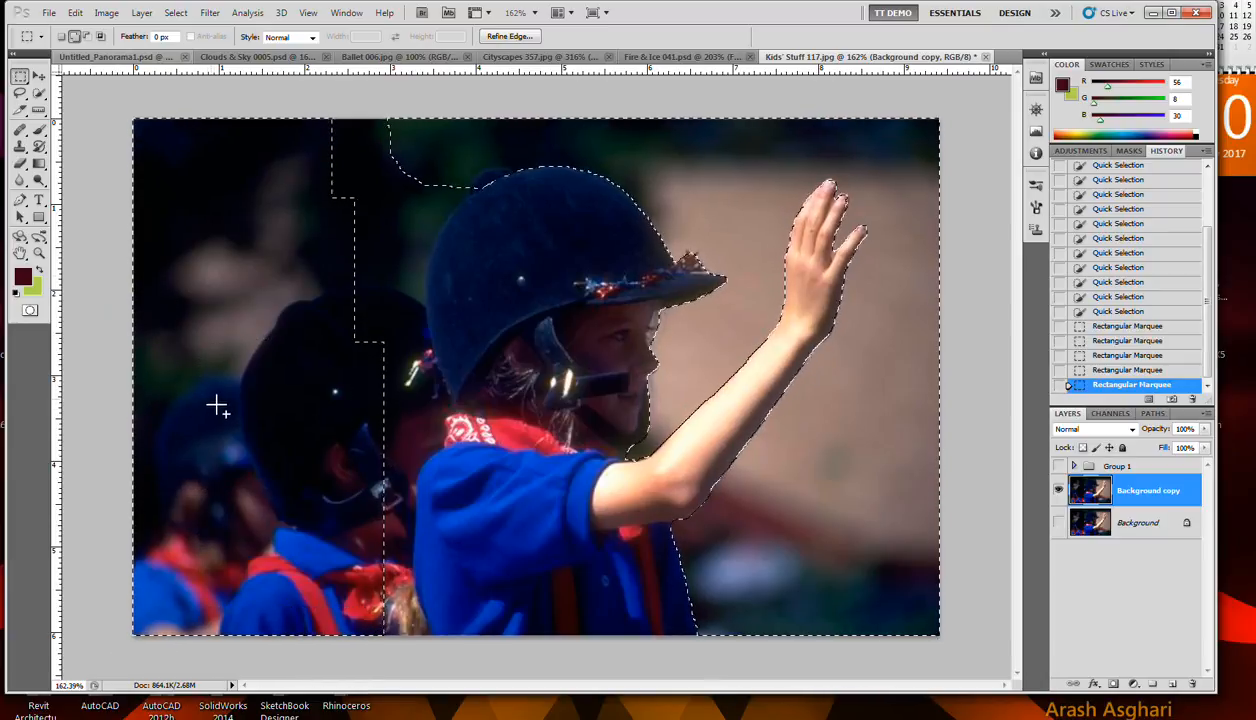
Step: Add a freehand Lasso area to the selection, bridging the dark gap just behind the top of the front rider's helmet
click(19, 93)
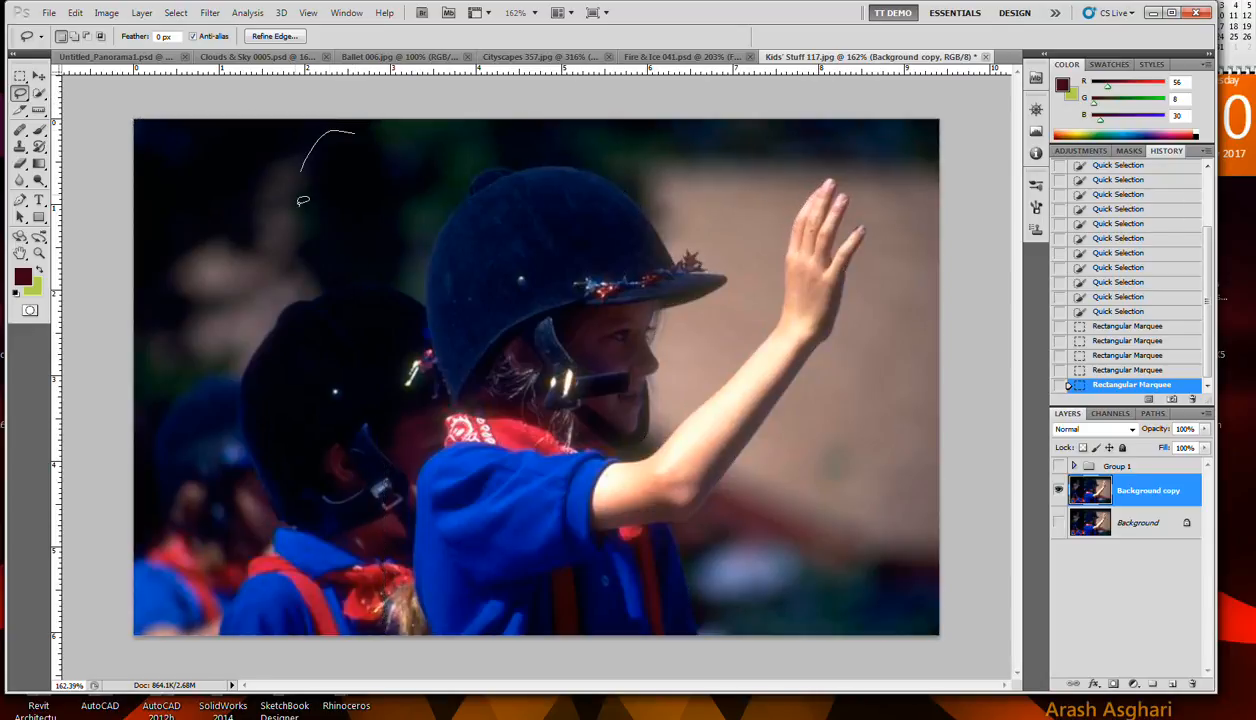
drag(369, 215, 369, 224)
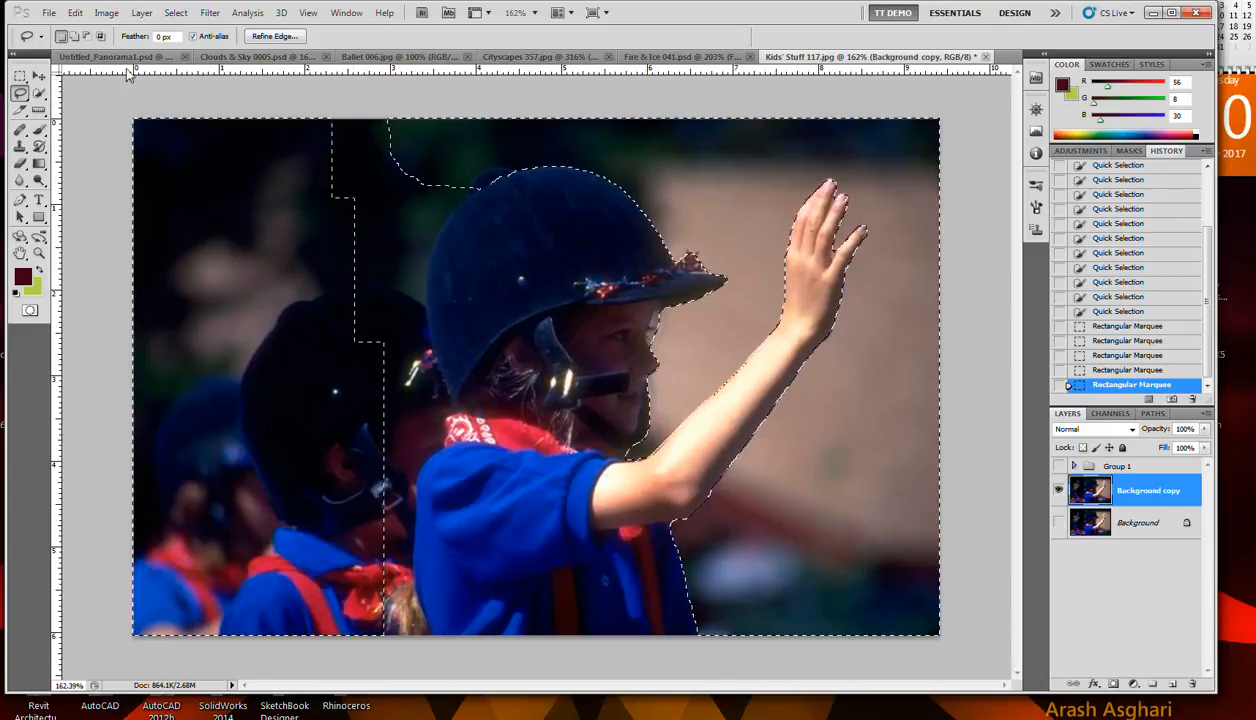
click(74, 36)
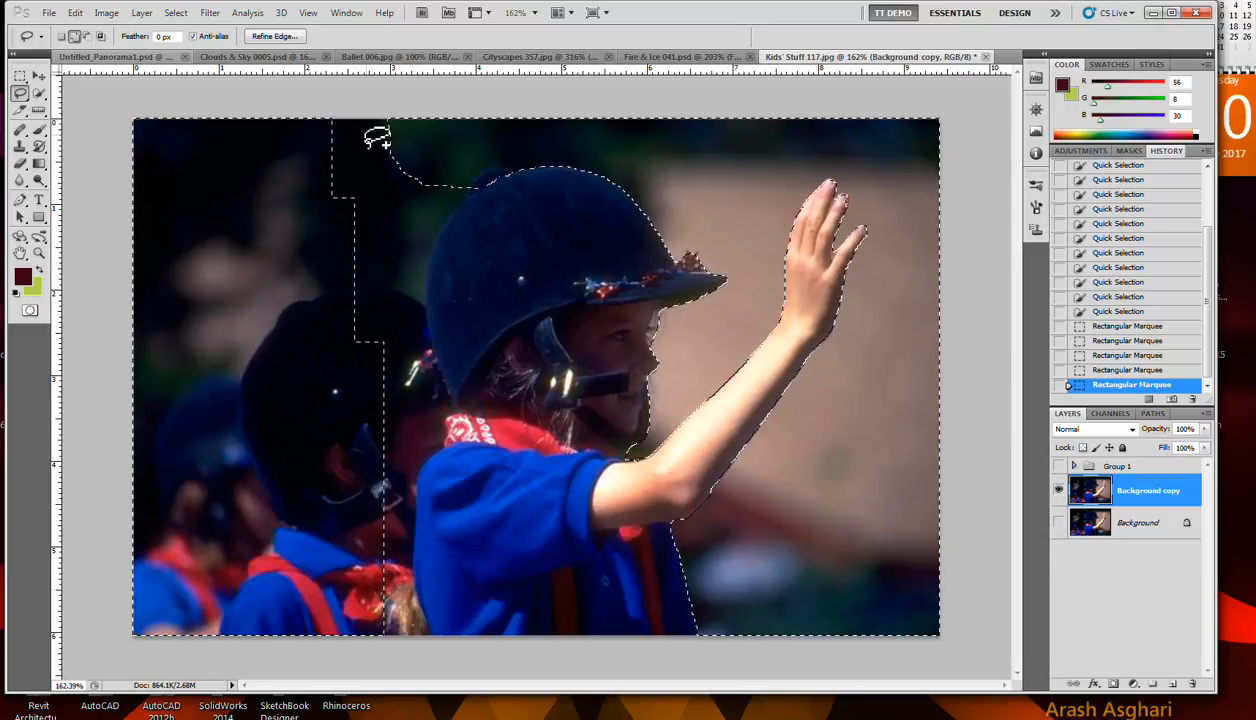
drag(371, 126, 372, 128)
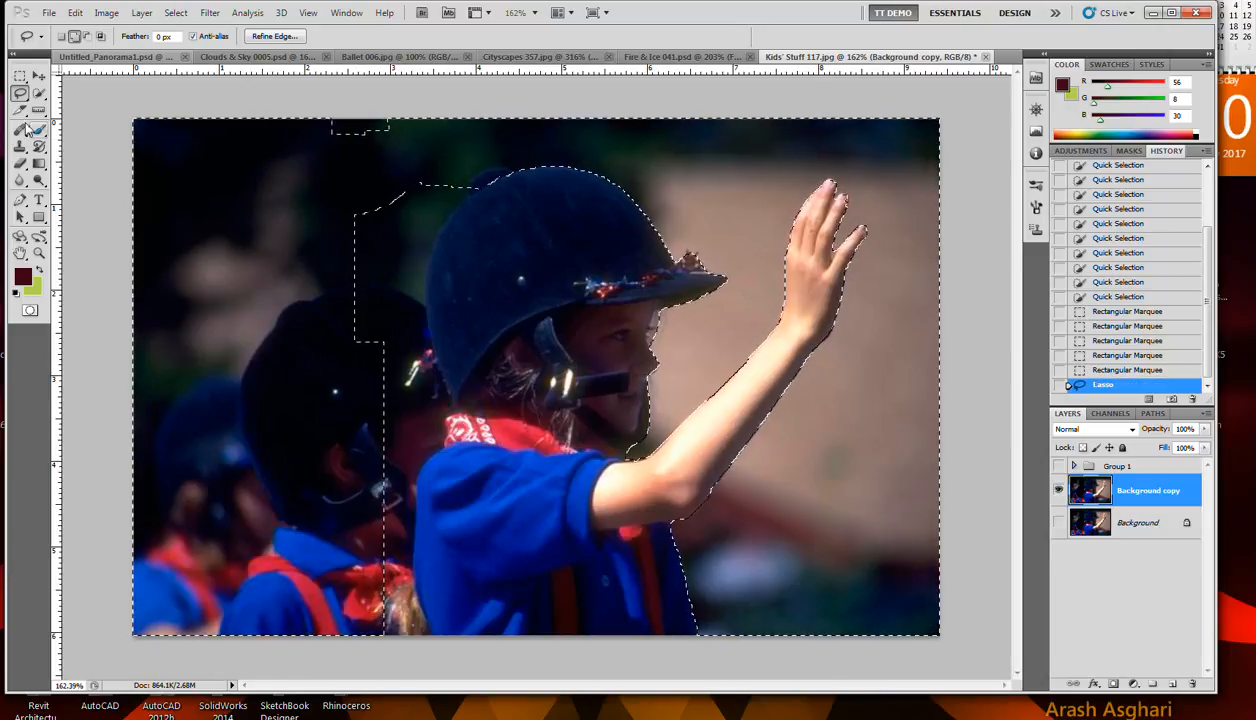
Step: Extend the selection with Quick Selection over the remaining dark background and rear riders up to the front rider's helmet and back
click(38, 92)
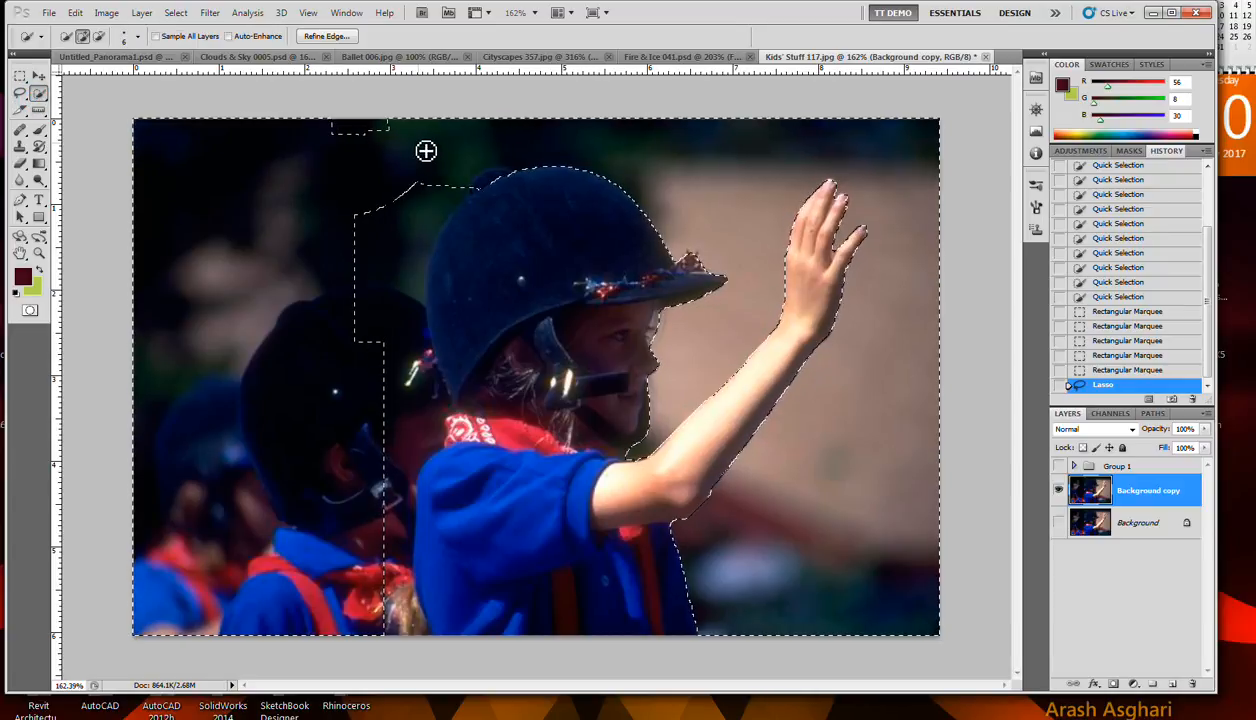
click(374, 171)
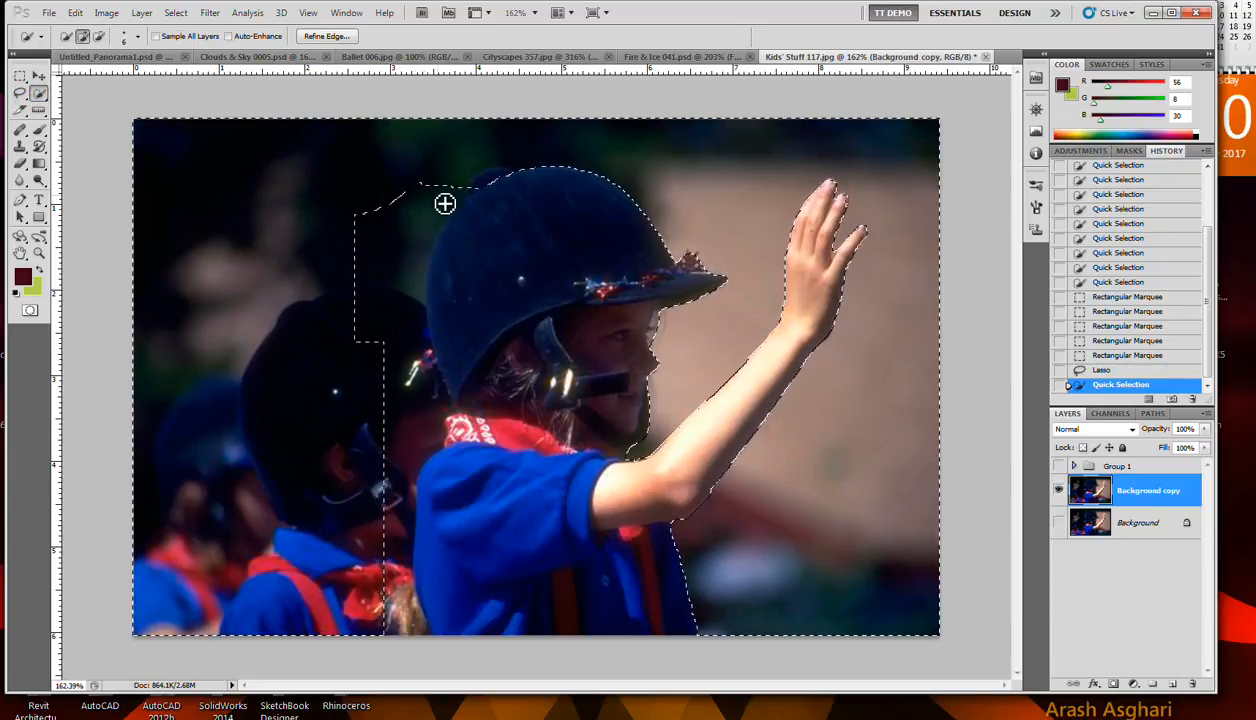
click(363, 303)
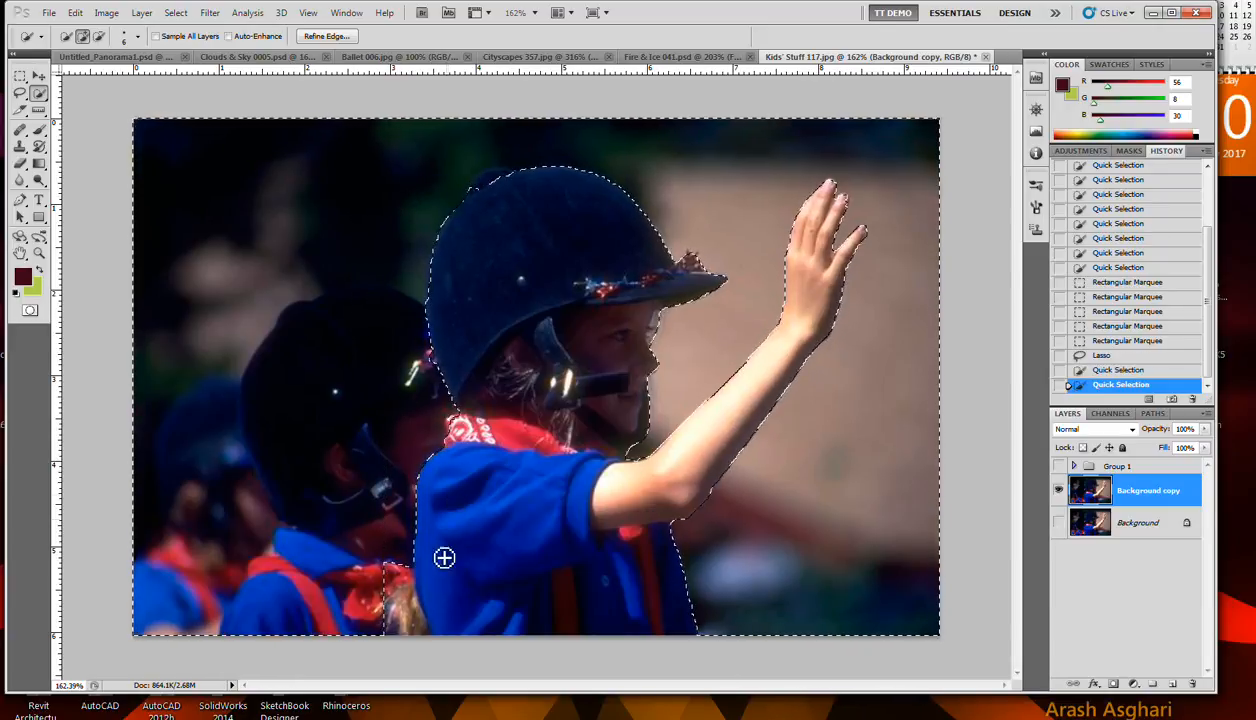
click(397, 601)
Step: Subtract the patterned end of the front rider's red bandana, and add the ornament behind the front rider's helmet to the selection
scroll(462, 433, up, 4)
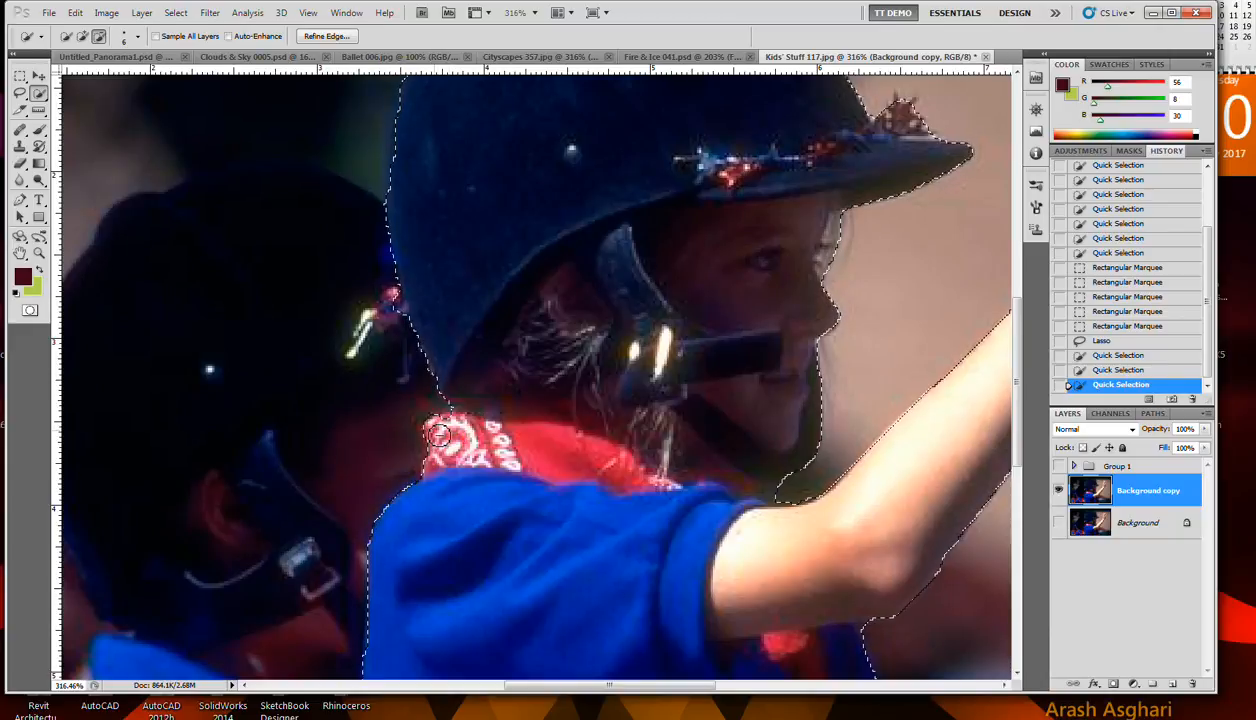
click(438, 434)
scroll(470, 445, down, 3)
scroll(416, 340, up, 4)
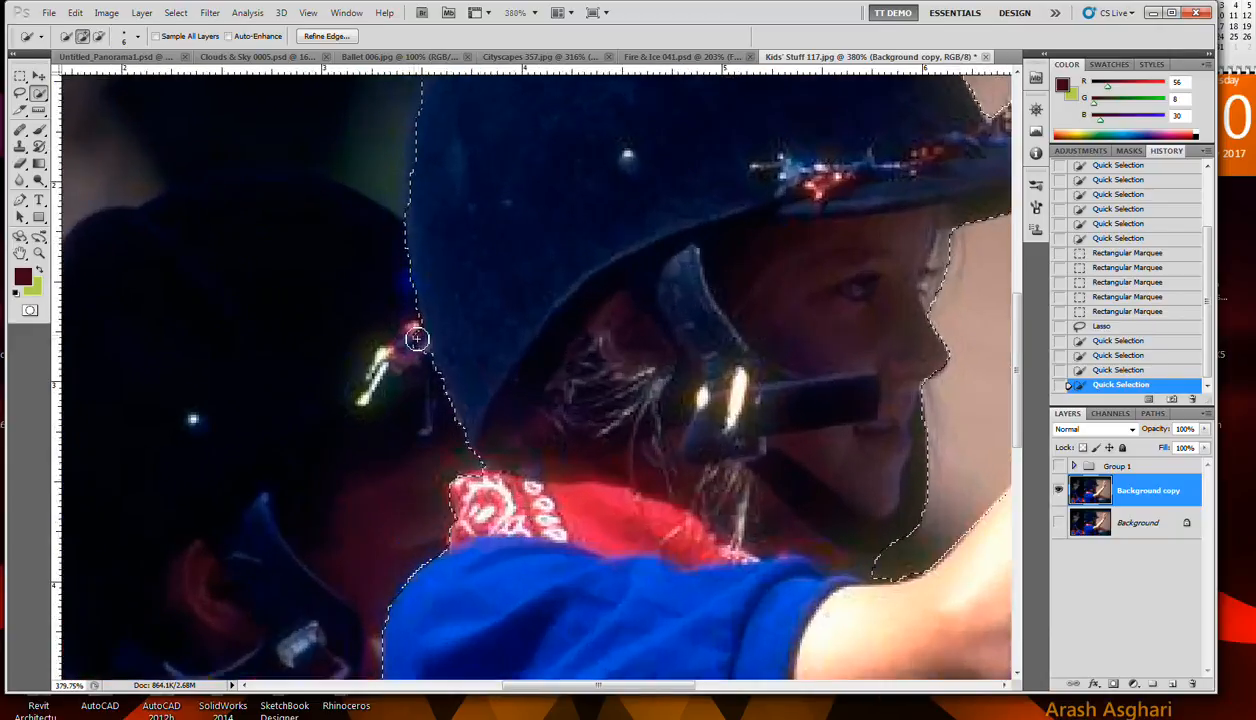
scroll(416, 340, up, 2)
drag(412, 345, 413, 381)
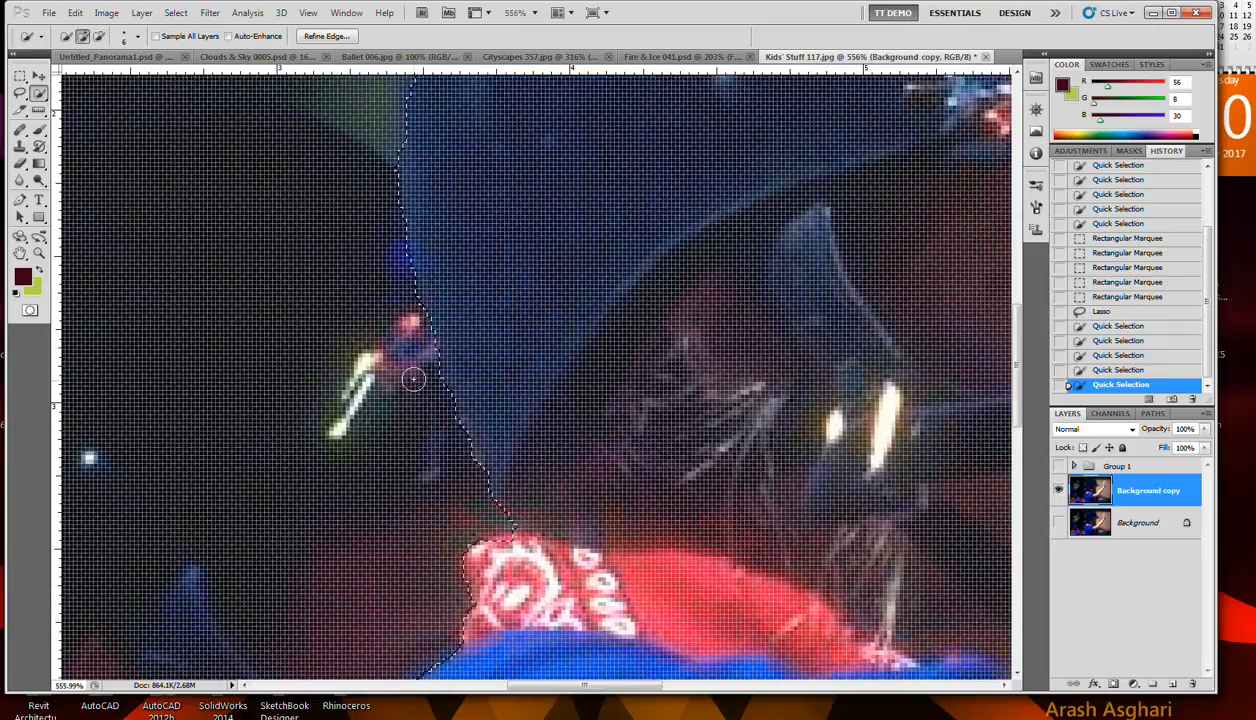
Step: Subtract the knob on top of the front rider's helmet from the background selection
scroll(413, 381, down, 4)
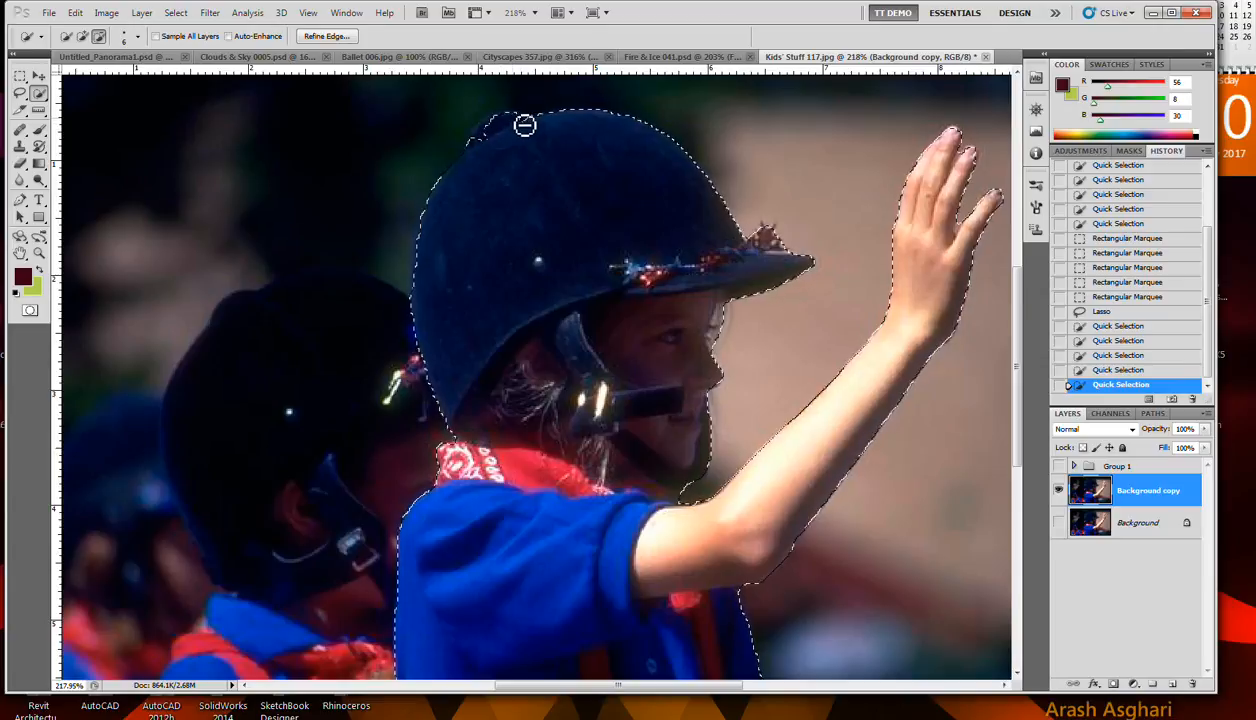
drag(482, 140, 482, 148)
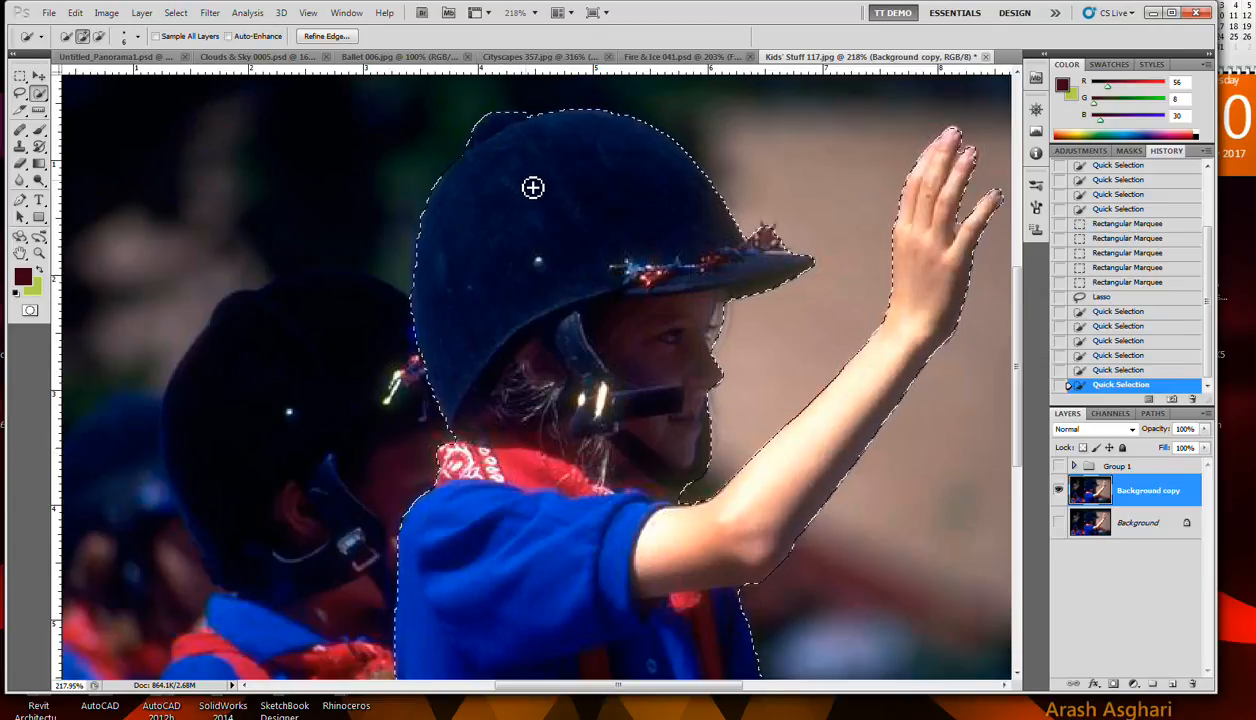
scroll(533, 187, down, 2)
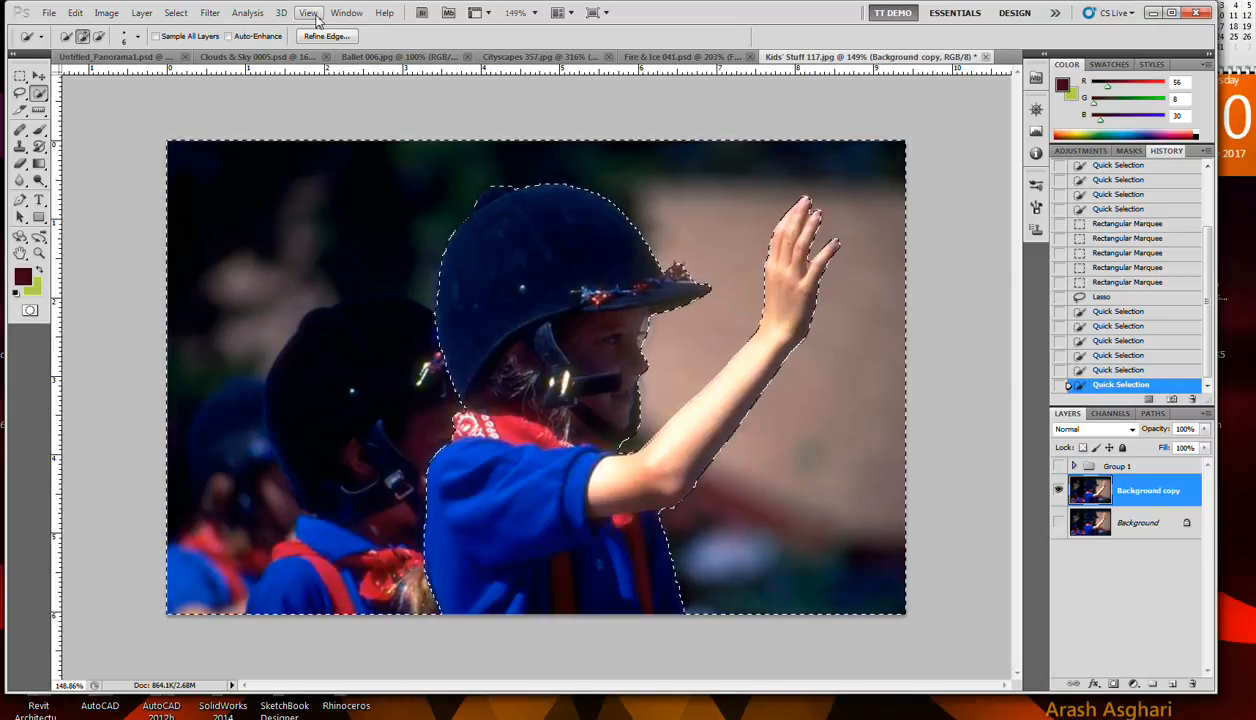
Step: Invert the selection to the front rider, and refine its edge with a small radius and a Smooth value of 12
click(176, 14)
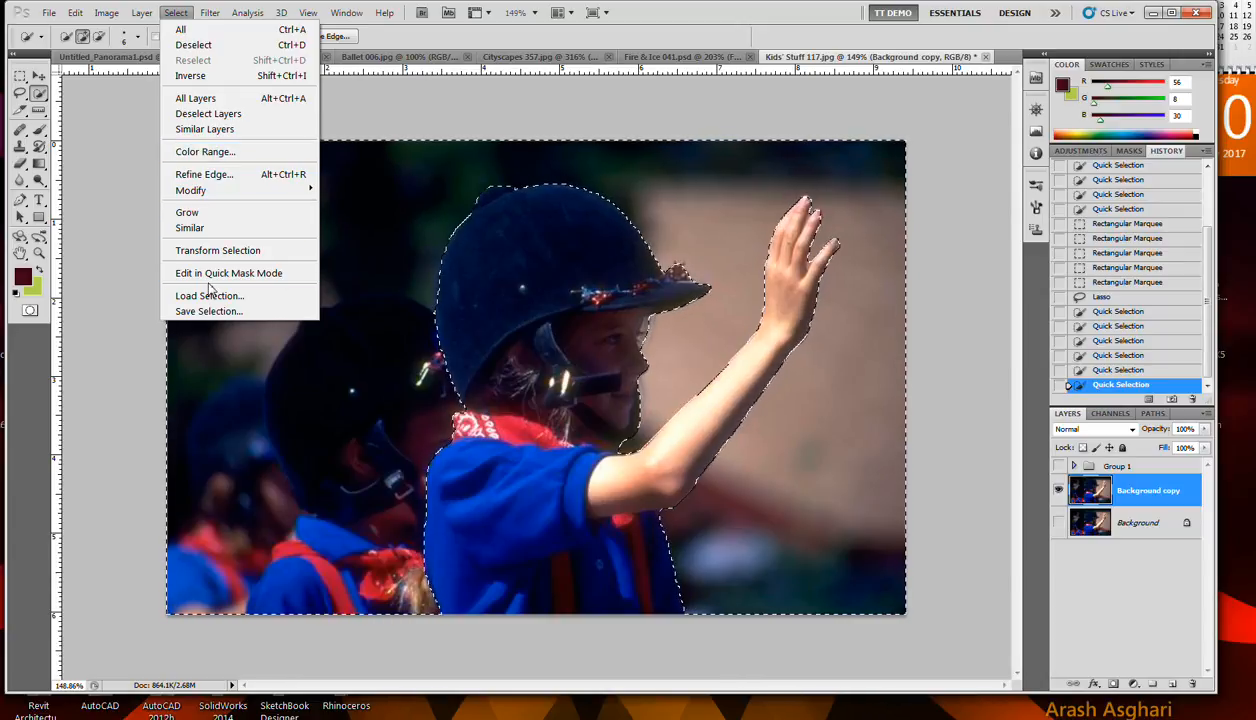
click(229, 88)
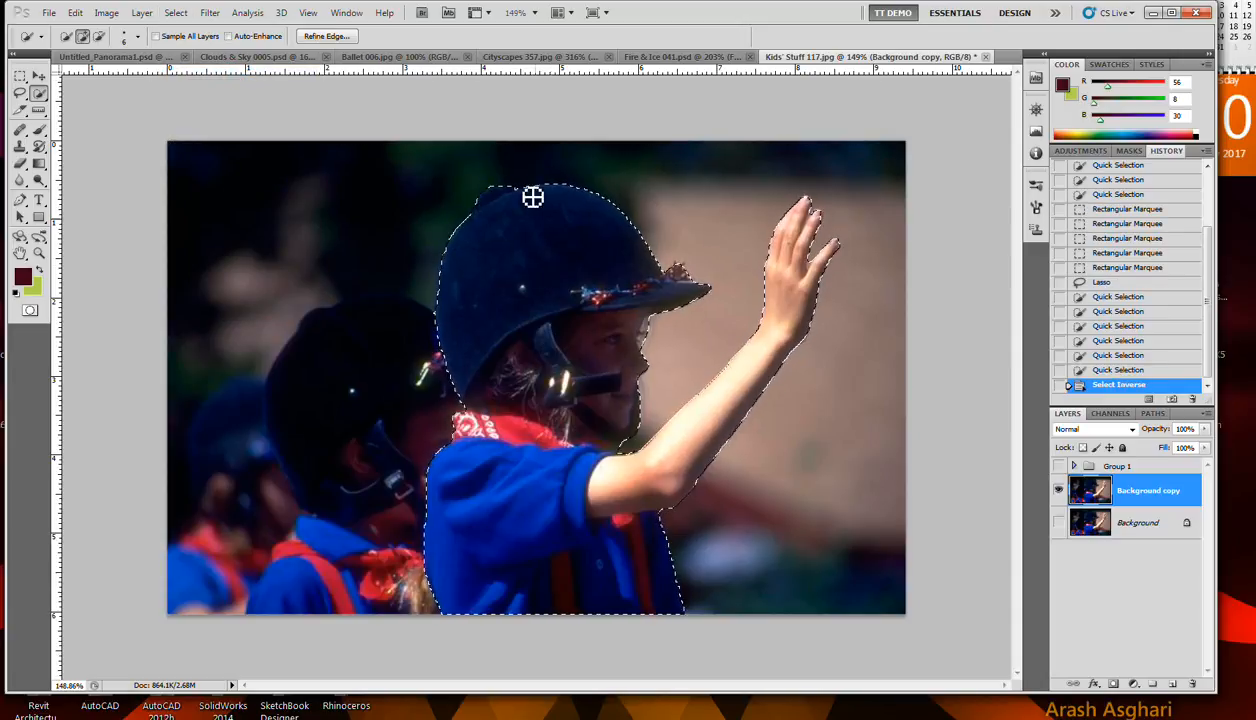
click(312, 36)
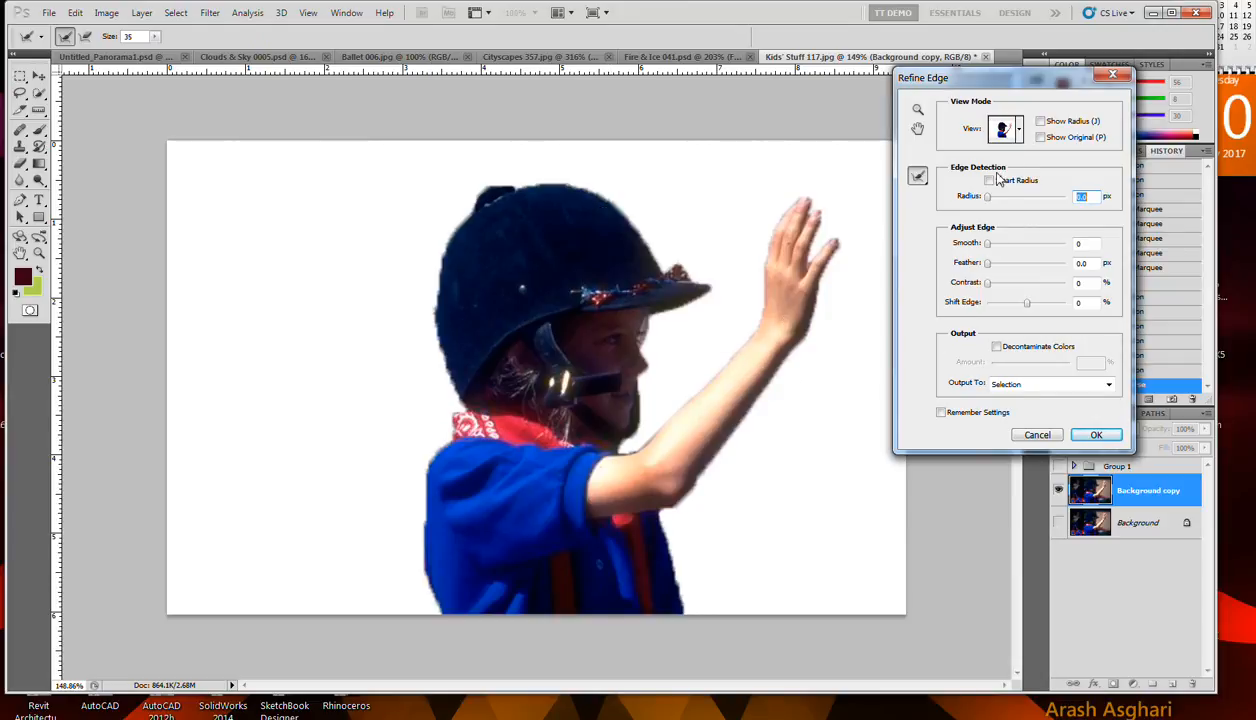
click(994, 200)
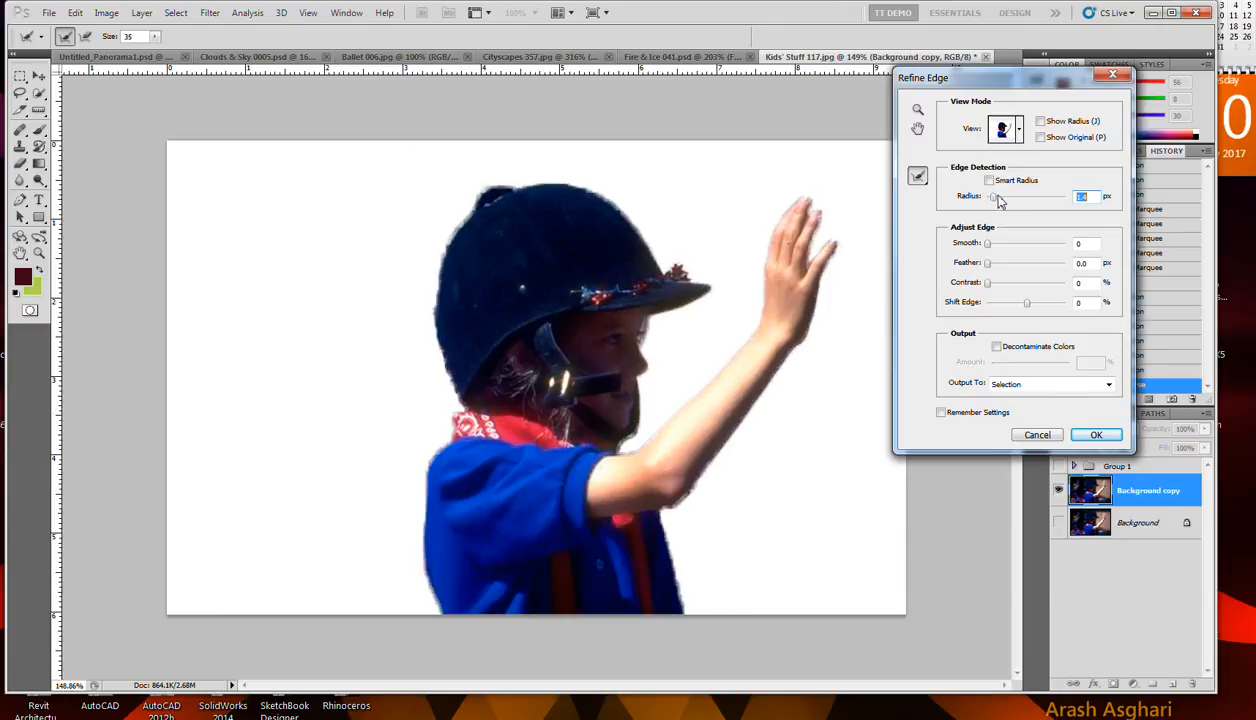
drag(991, 252, 998, 246)
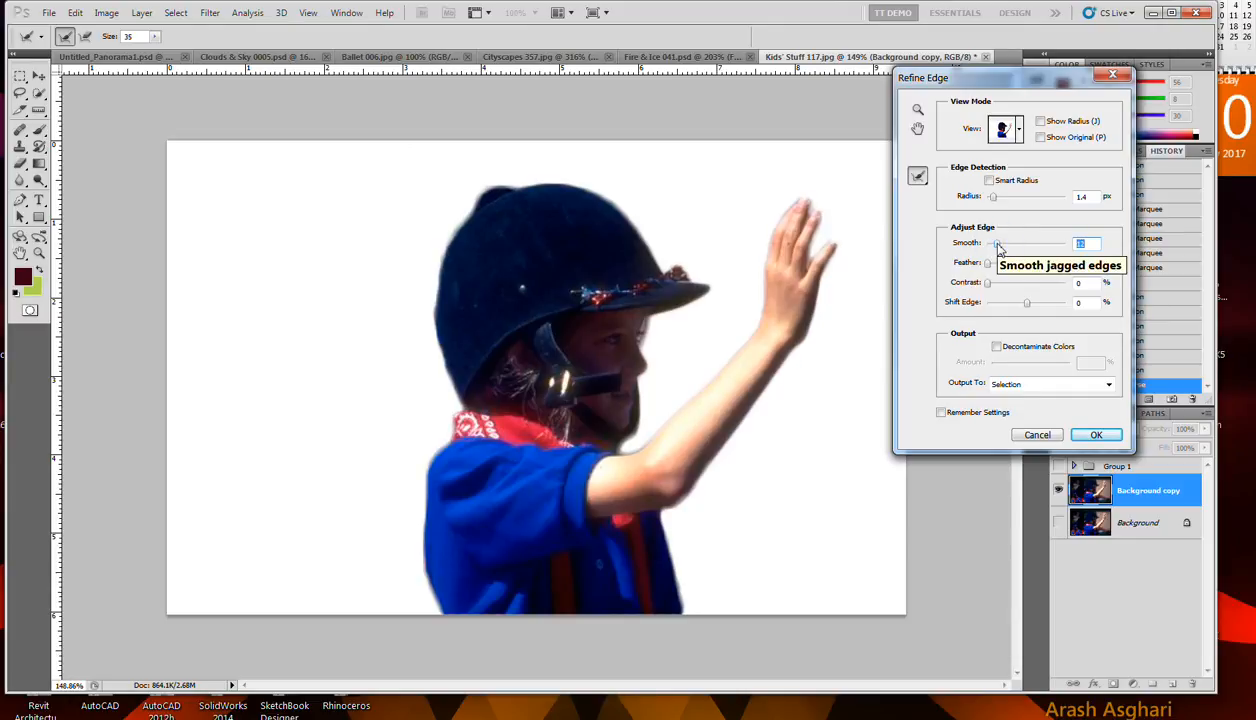
mouse_move(992, 199)
mouse_down()
mouse_move(1016, 201)
mouse_move(993, 205)
mouse_up()
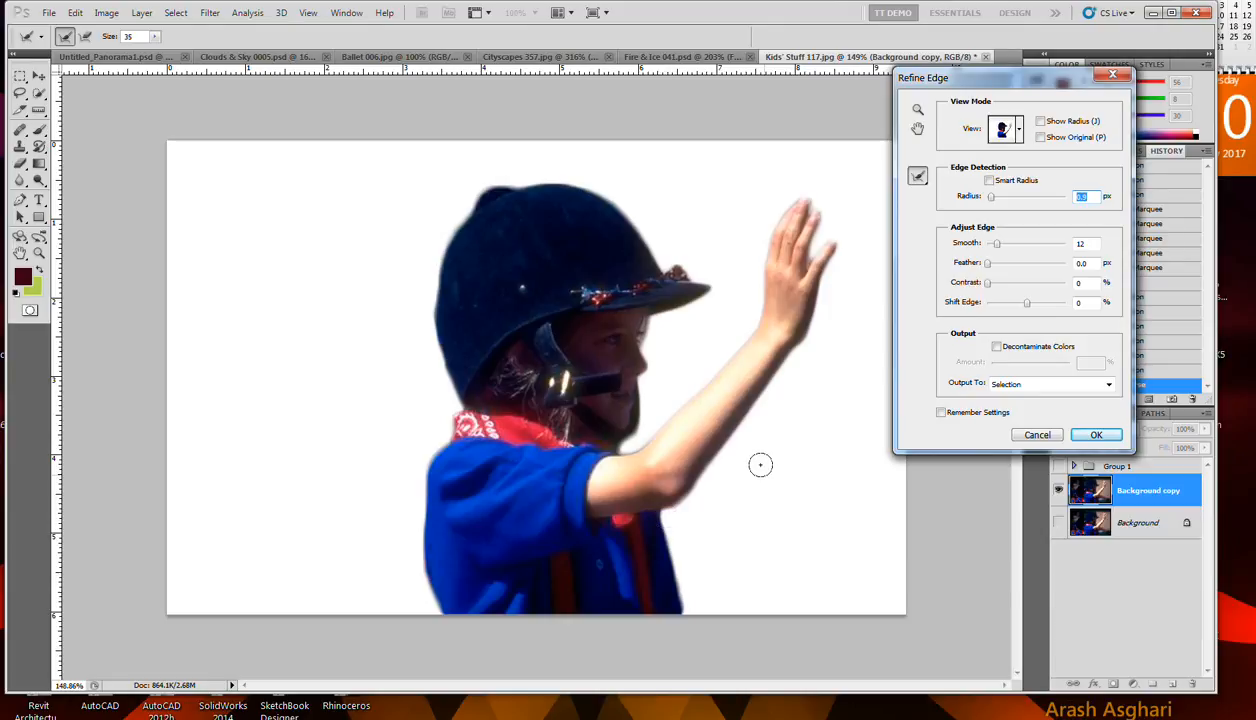
click(1097, 435)
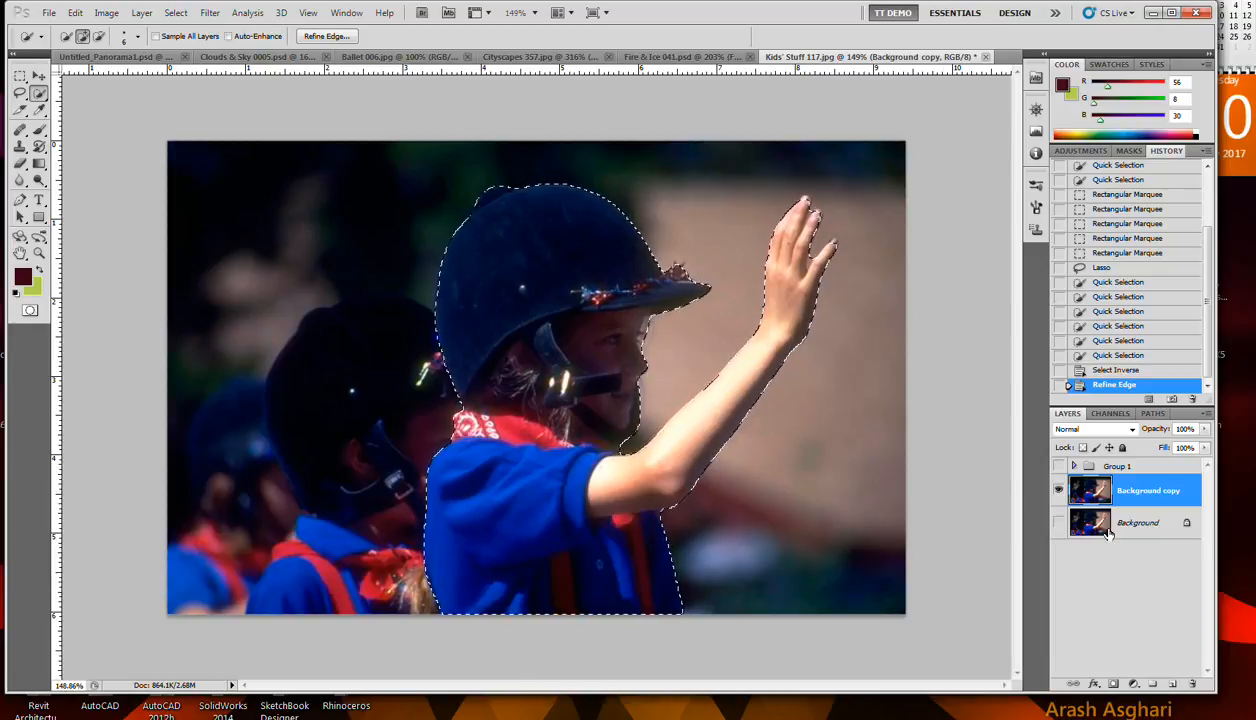
Step: Paste a copy of the selected front rider onto a new layer, and toggle the visibility of both layers to check the cut-out
click(1172, 683)
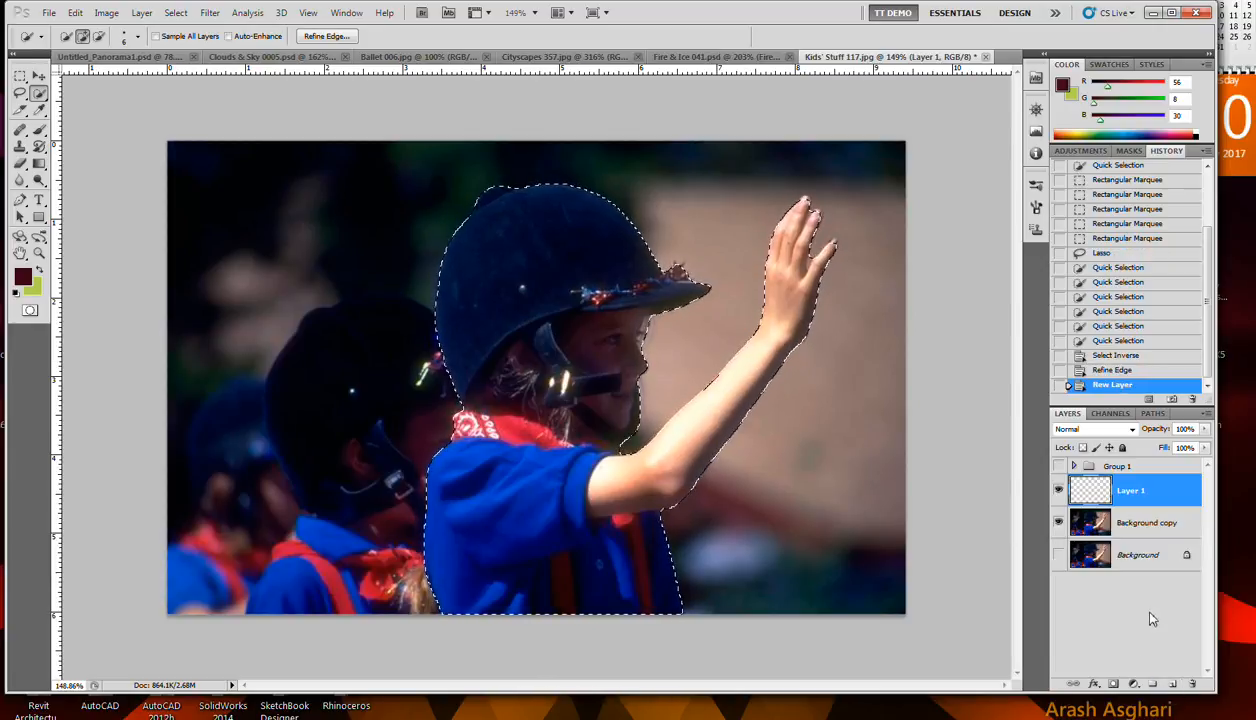
key(ctrl+v)
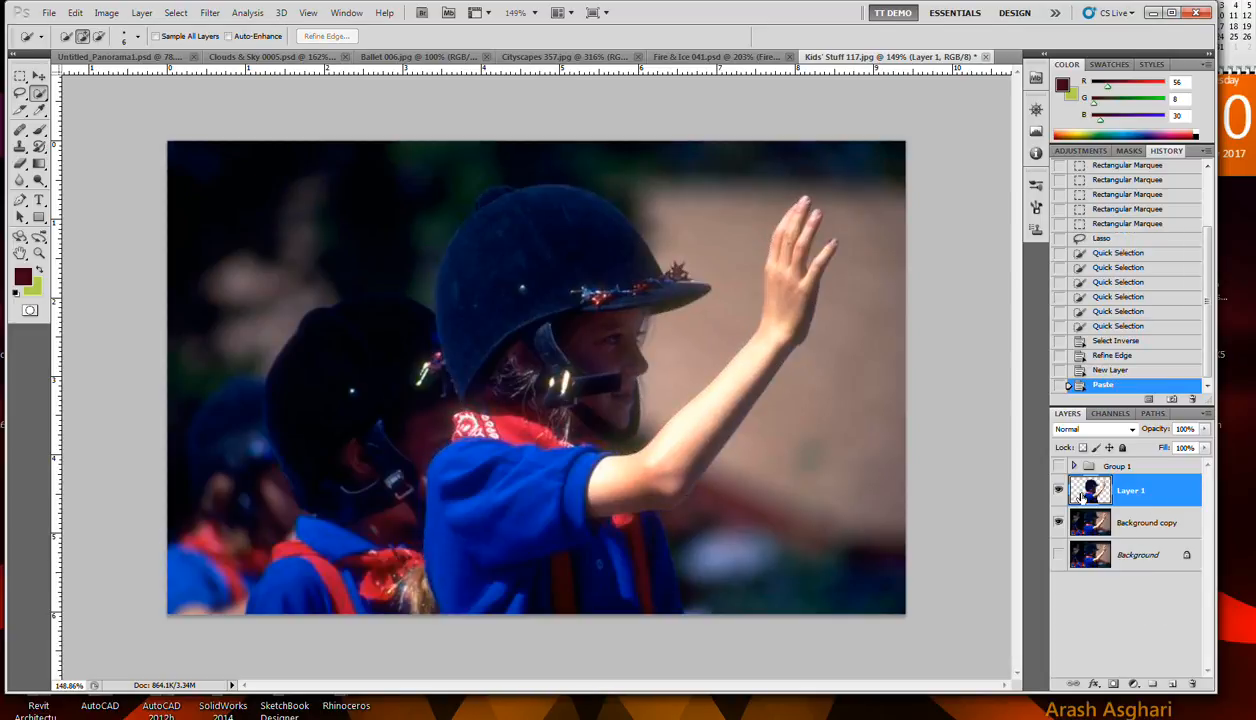
click(1059, 522)
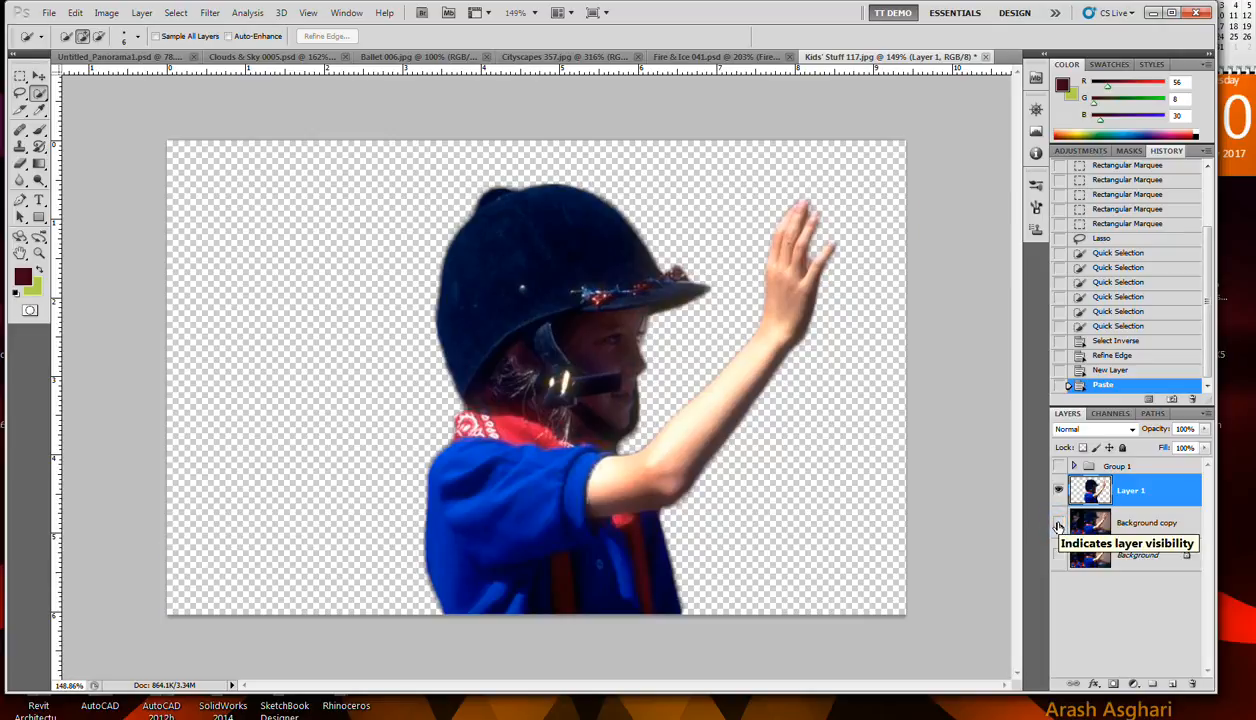
click(1058, 520)
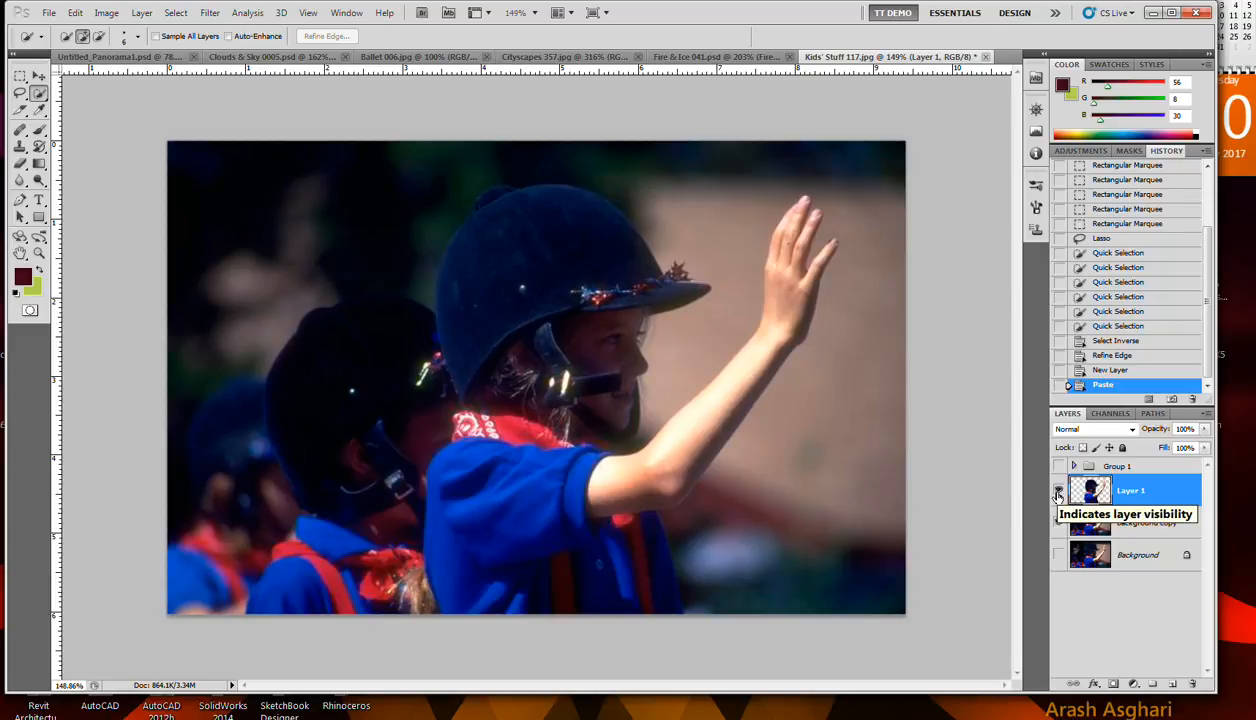
click(1059, 490)
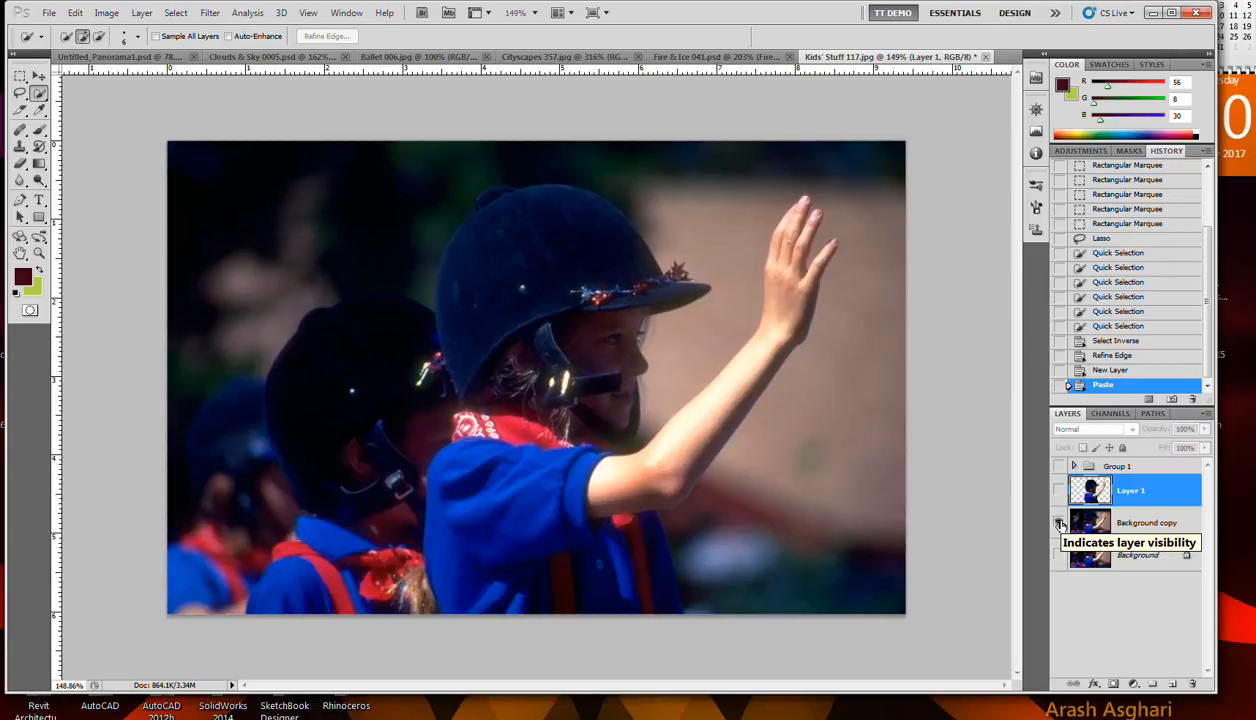
click(1059, 522)
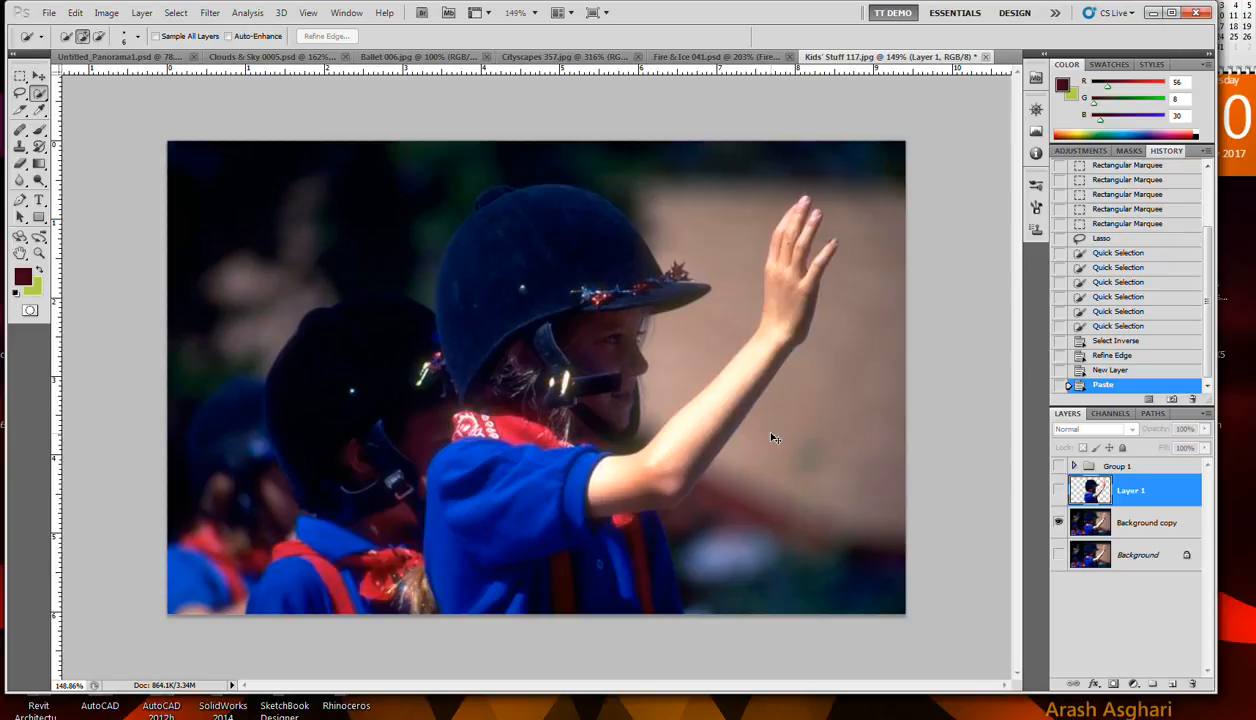
Step: Undo pasting the front rider onto Layer 1
key(ctrl+z)
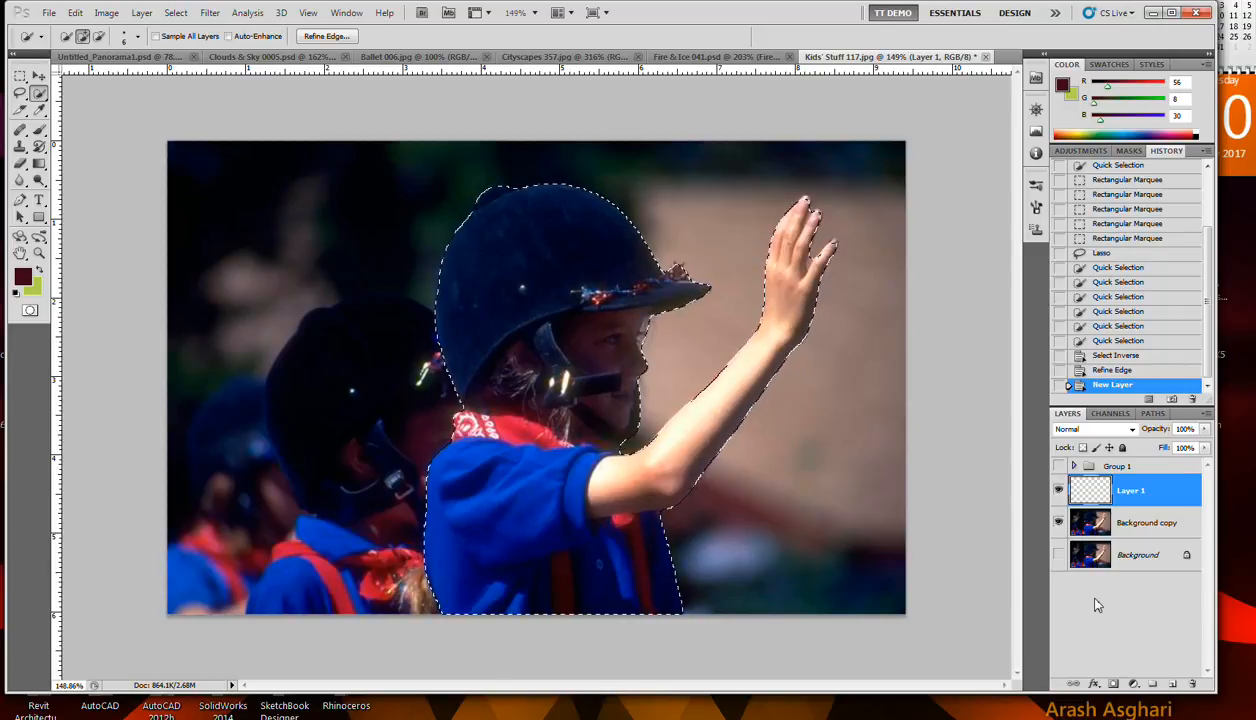
Step: Save the front rider's selection as a new alpha channel
click(1110, 413)
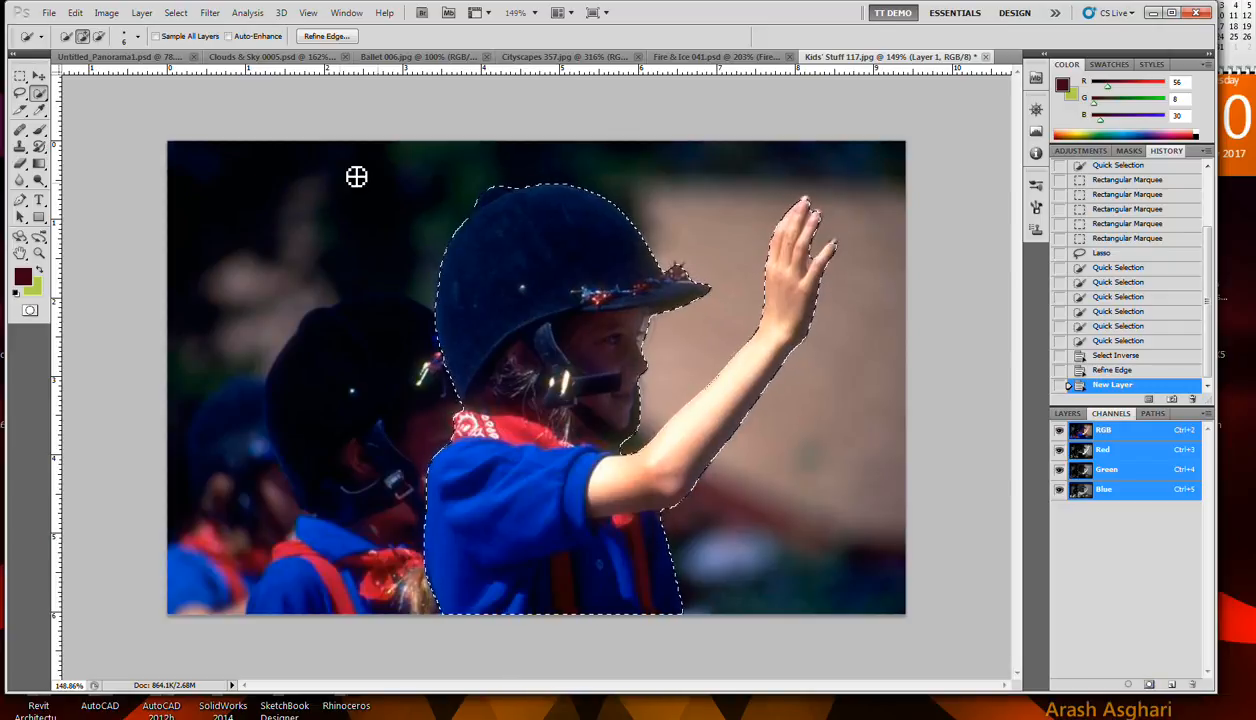
click(170, 14)
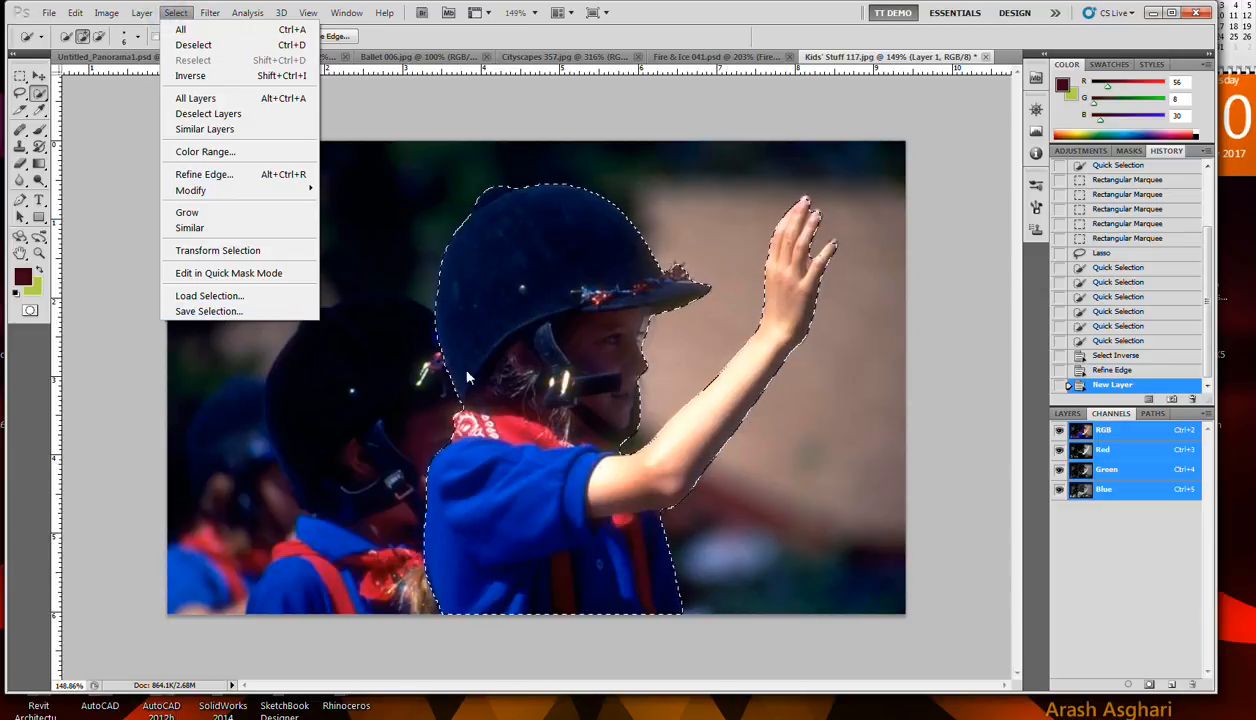
click(1149, 683)
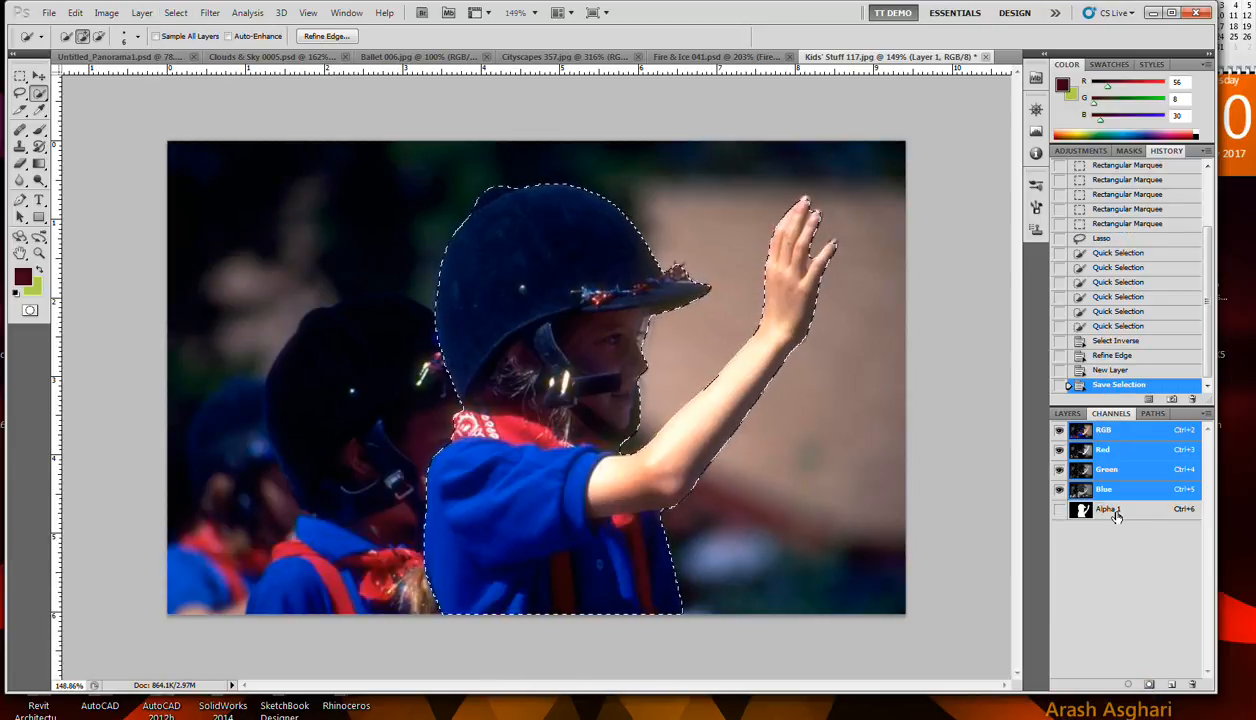
Step: Paste the copied front rider onto Layer 1, and hide that layer
click(1066, 413)
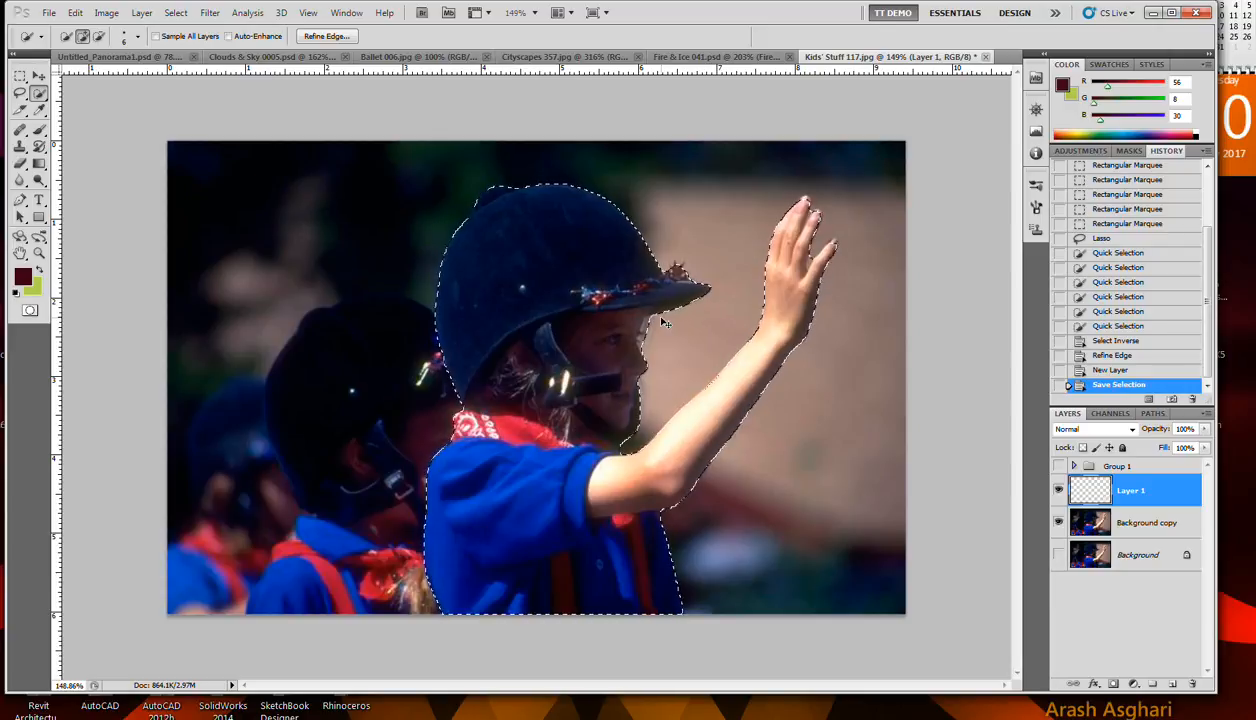
key(ctrl+v)
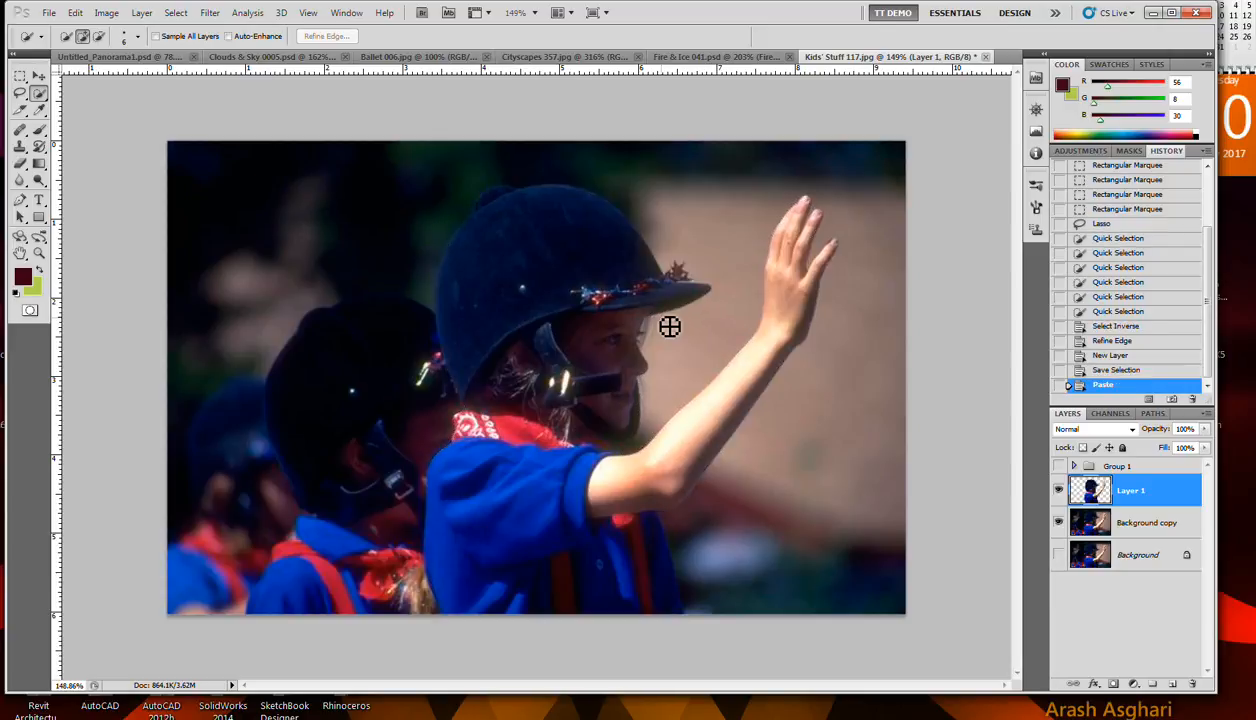
click(1059, 490)
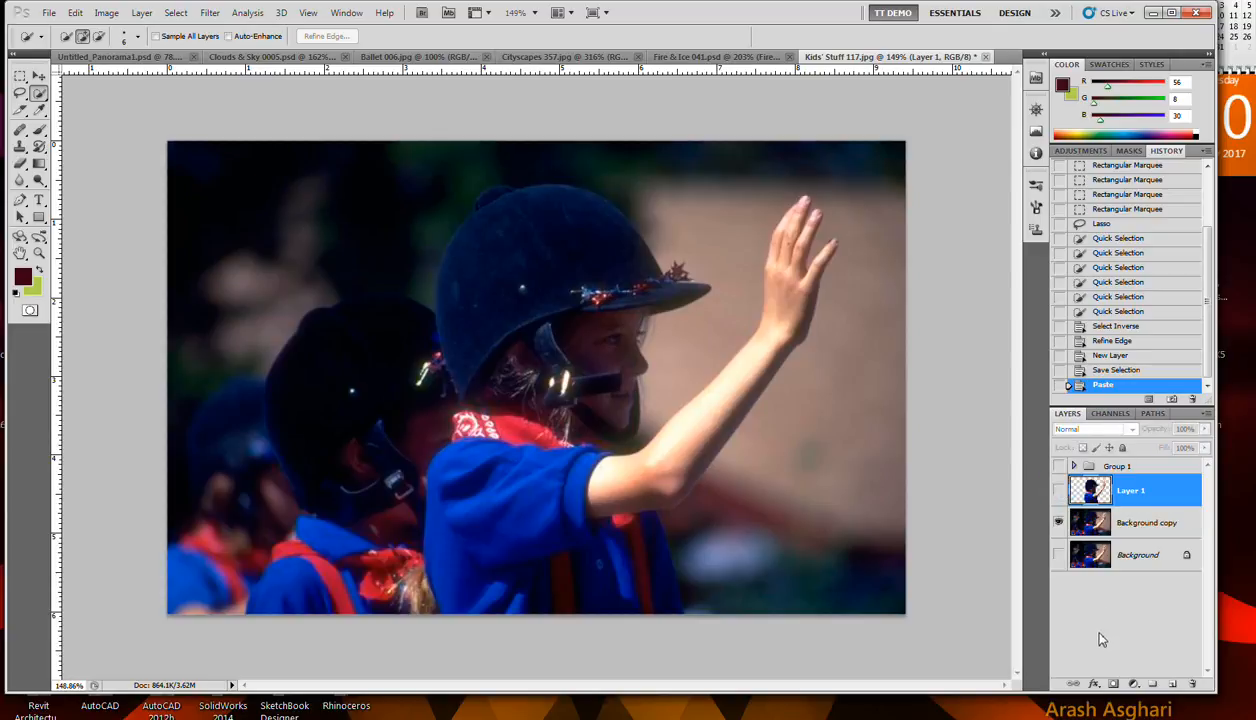
Step: Examine the saved Alpha 1 channel's mask and compare it with the RGB composite
click(1098, 420)
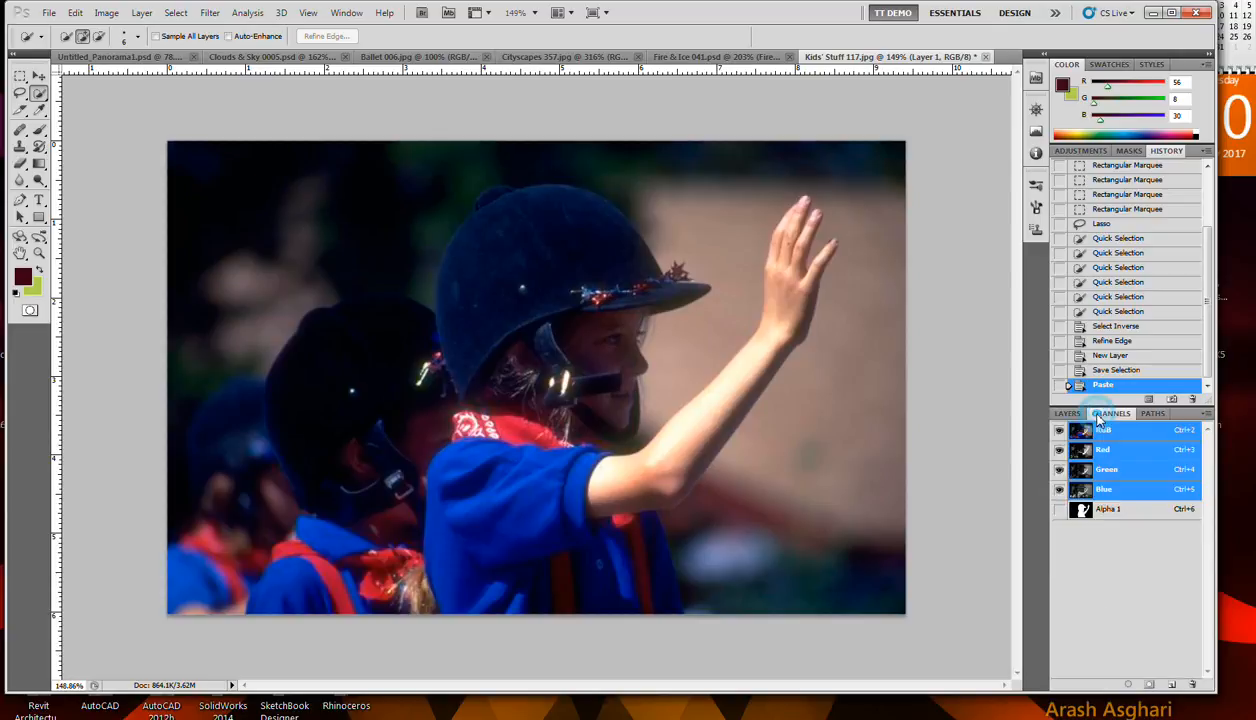
click(1108, 512)
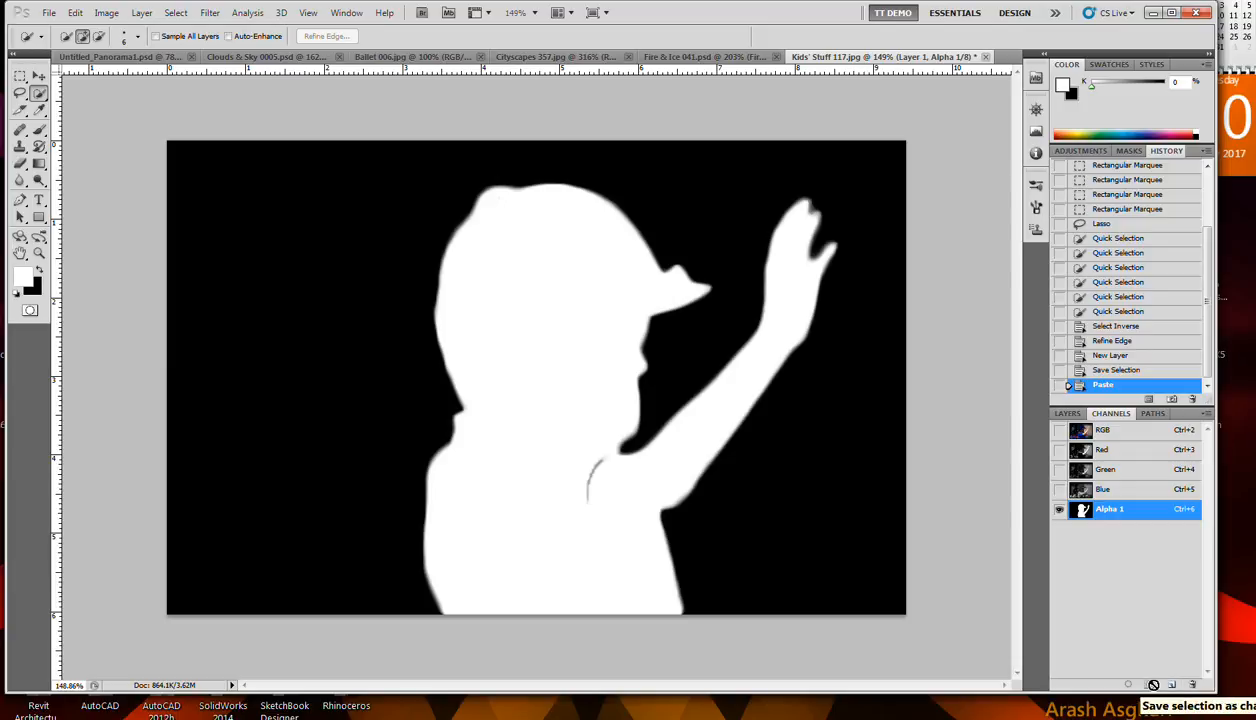
right_click(1107, 510)
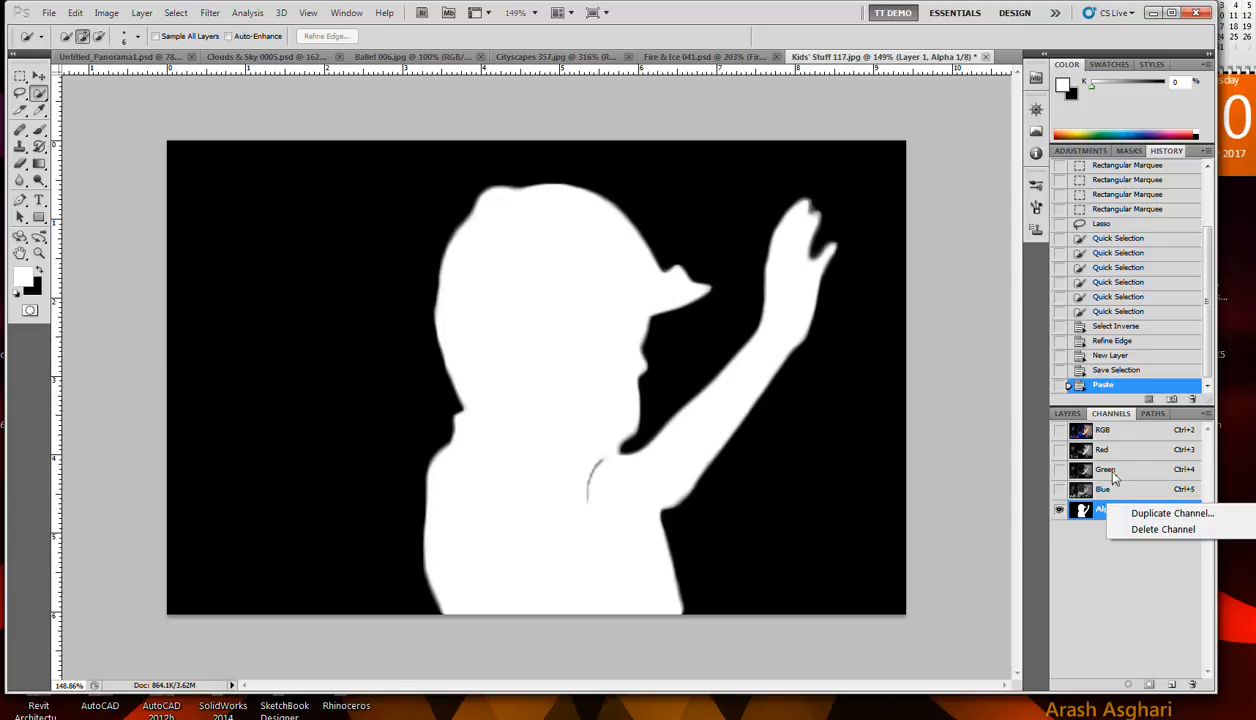
click(1119, 431)
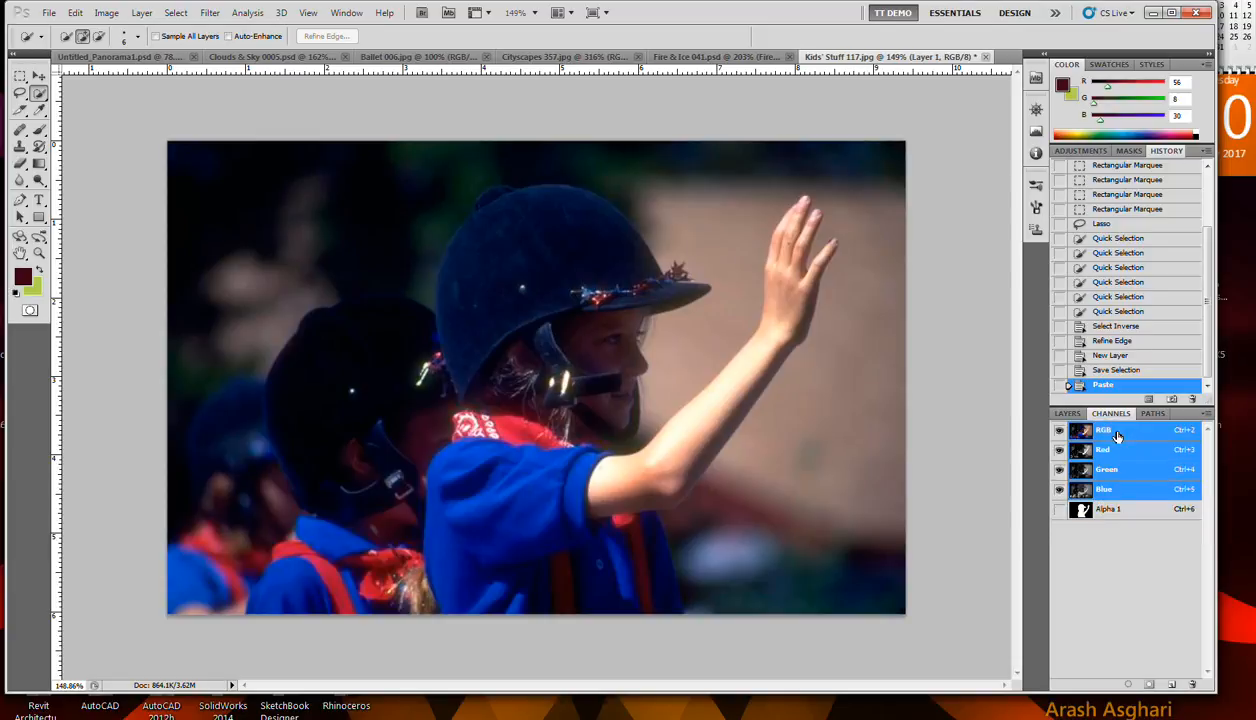
click(1121, 512)
right_click(1122, 513)
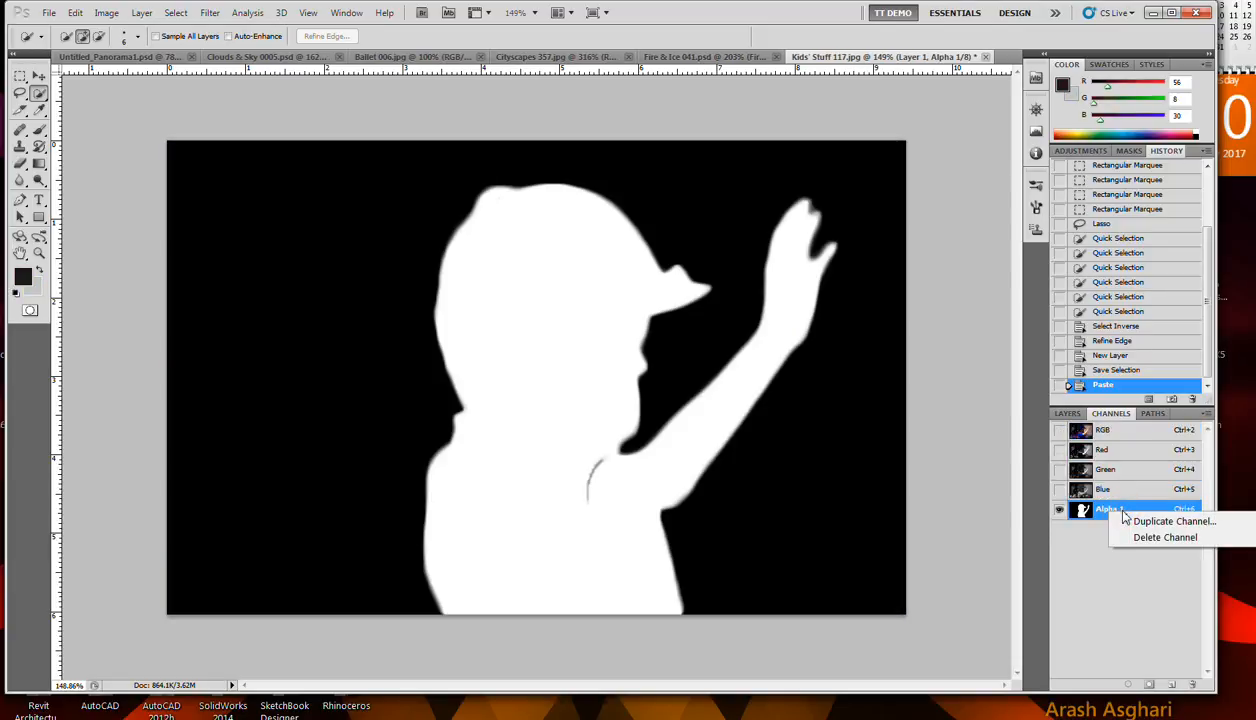
click(1132, 437)
click(1130, 437)
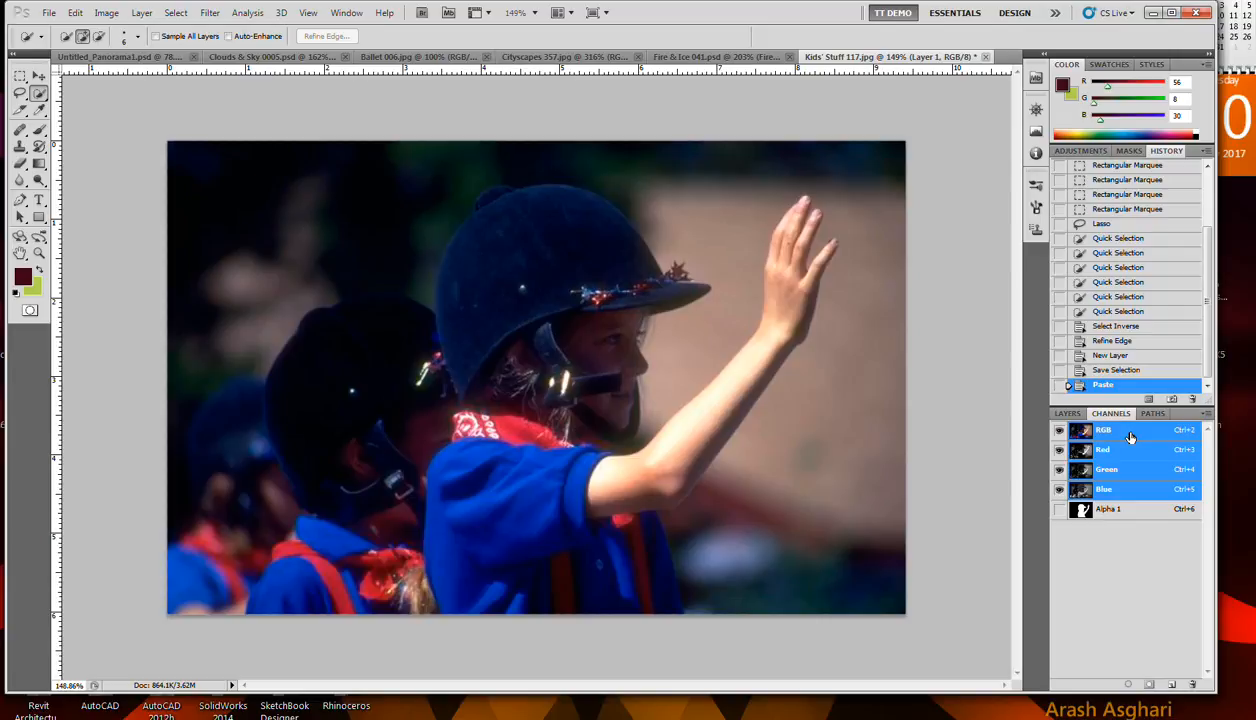
click(1152, 414)
click(1110, 413)
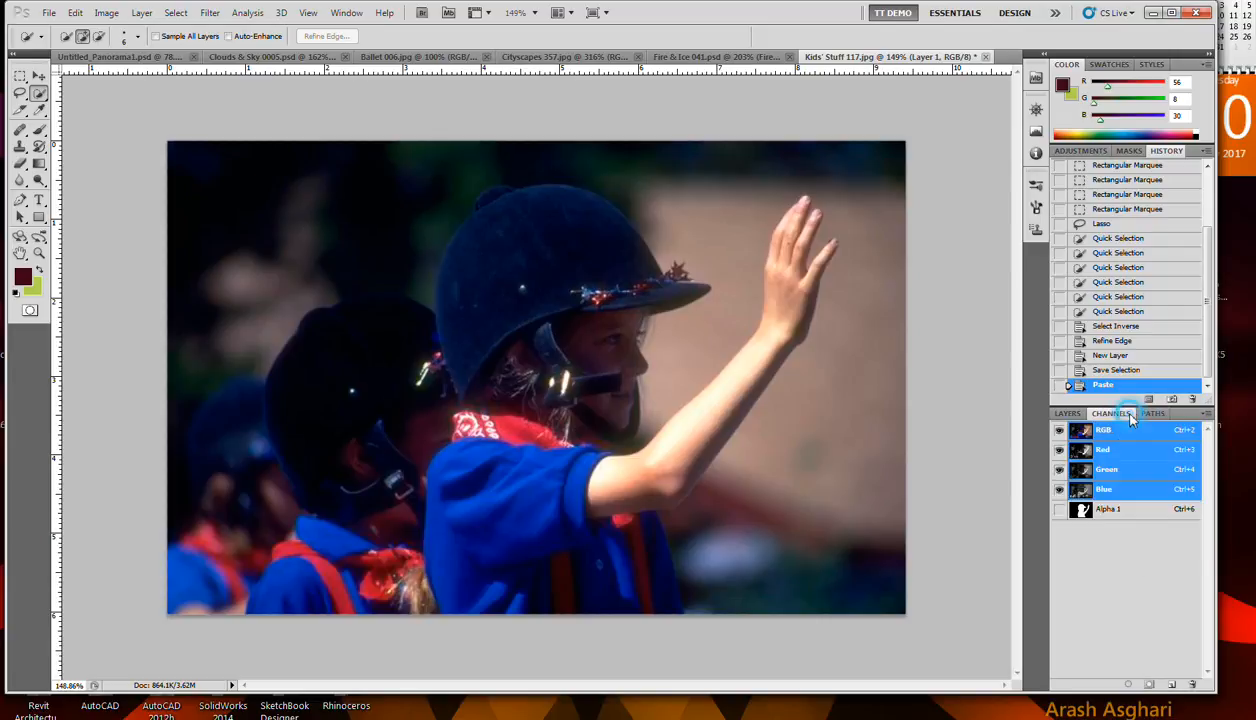
Step: Load the Alpha 1 channel as a selection around the front rider
click(1105, 511)
right_click(1106, 516)
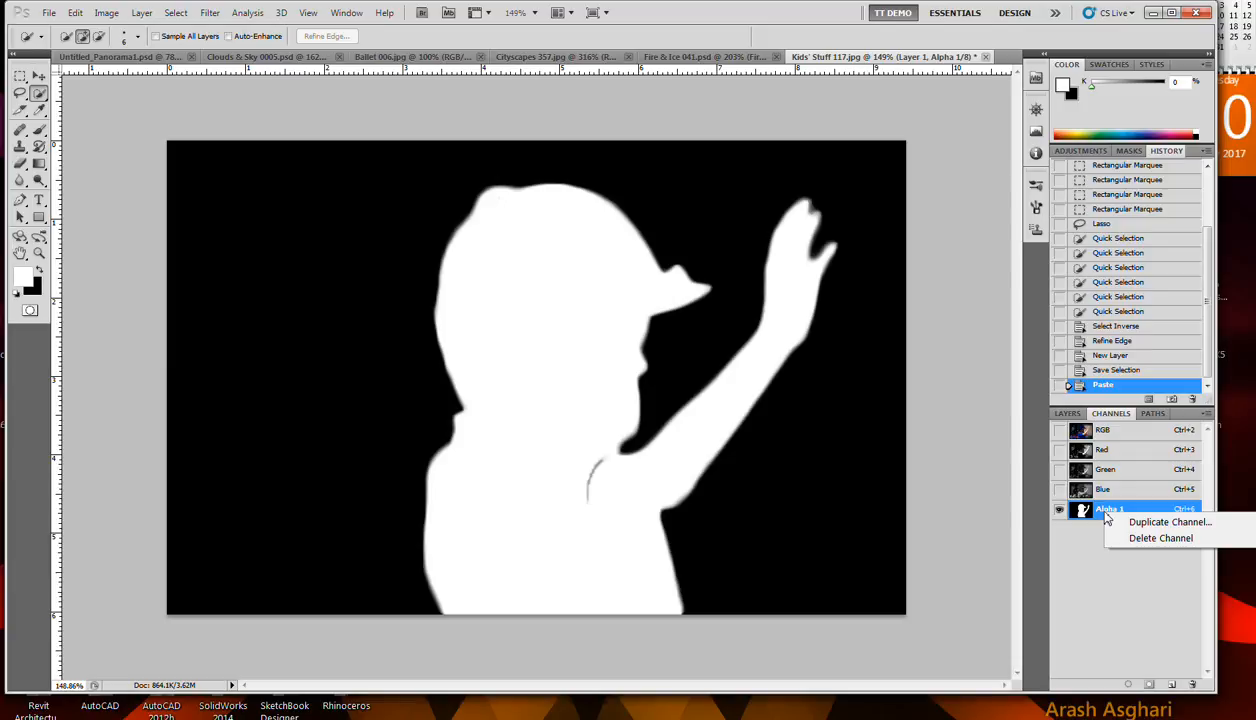
click(1104, 667)
click(1126, 685)
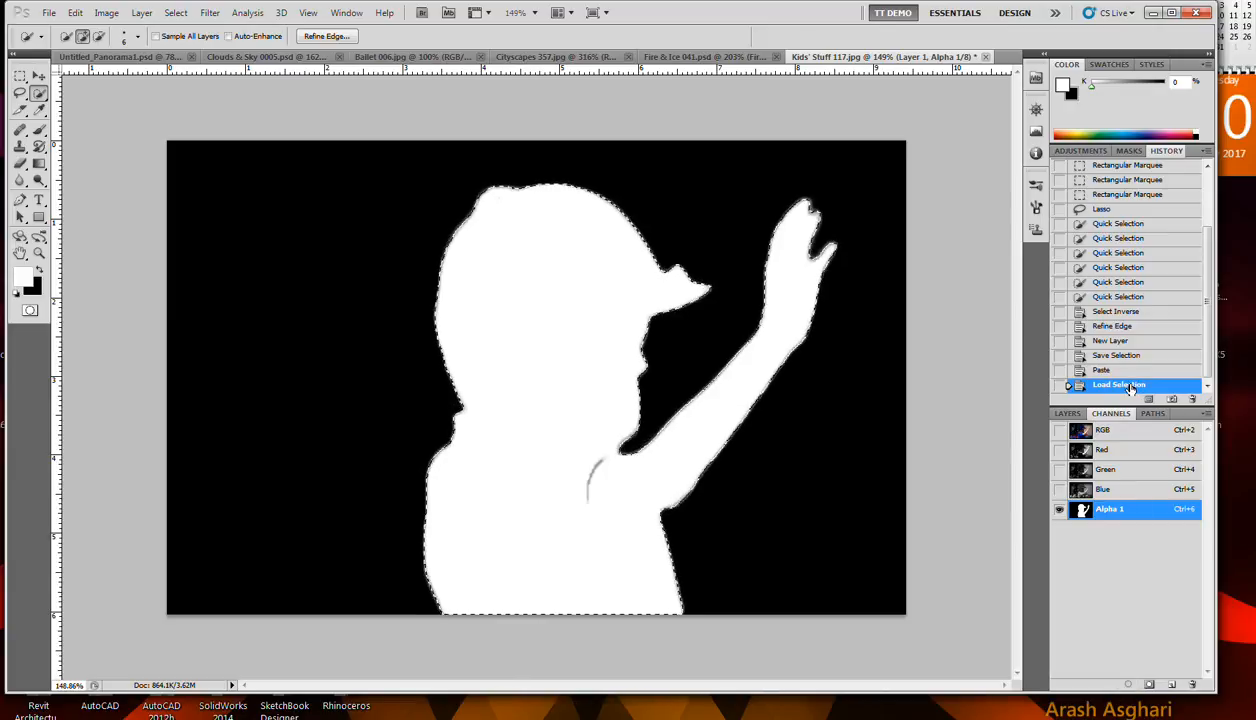
Step: Return to the RGB composite, make the Background copy layer active, and deselect the front rider
click(1082, 151)
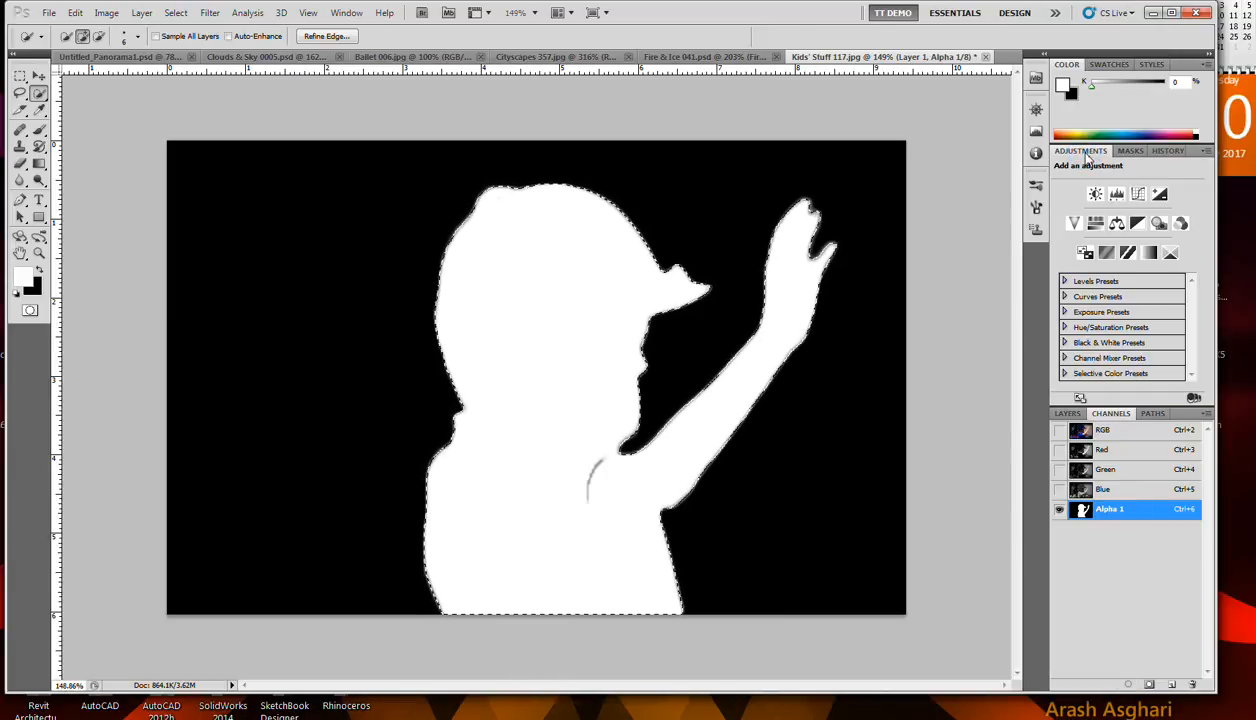
click(1166, 151)
click(1084, 152)
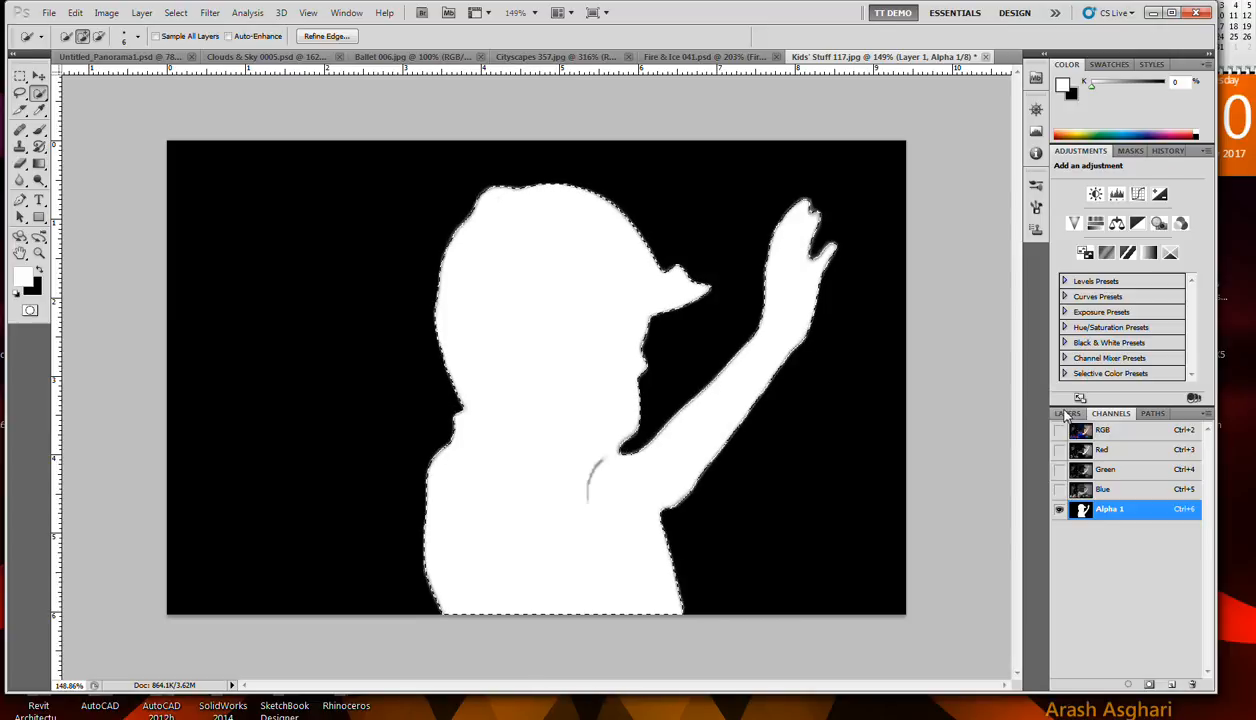
click(1103, 431)
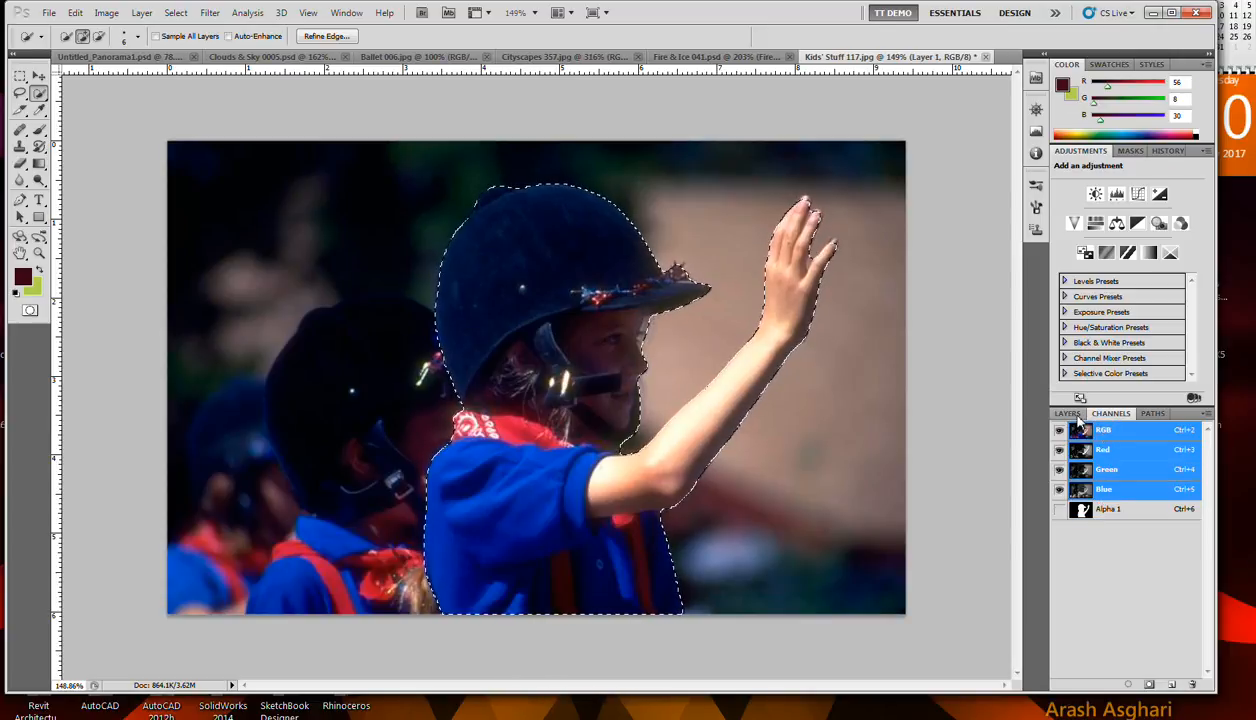
click(1067, 413)
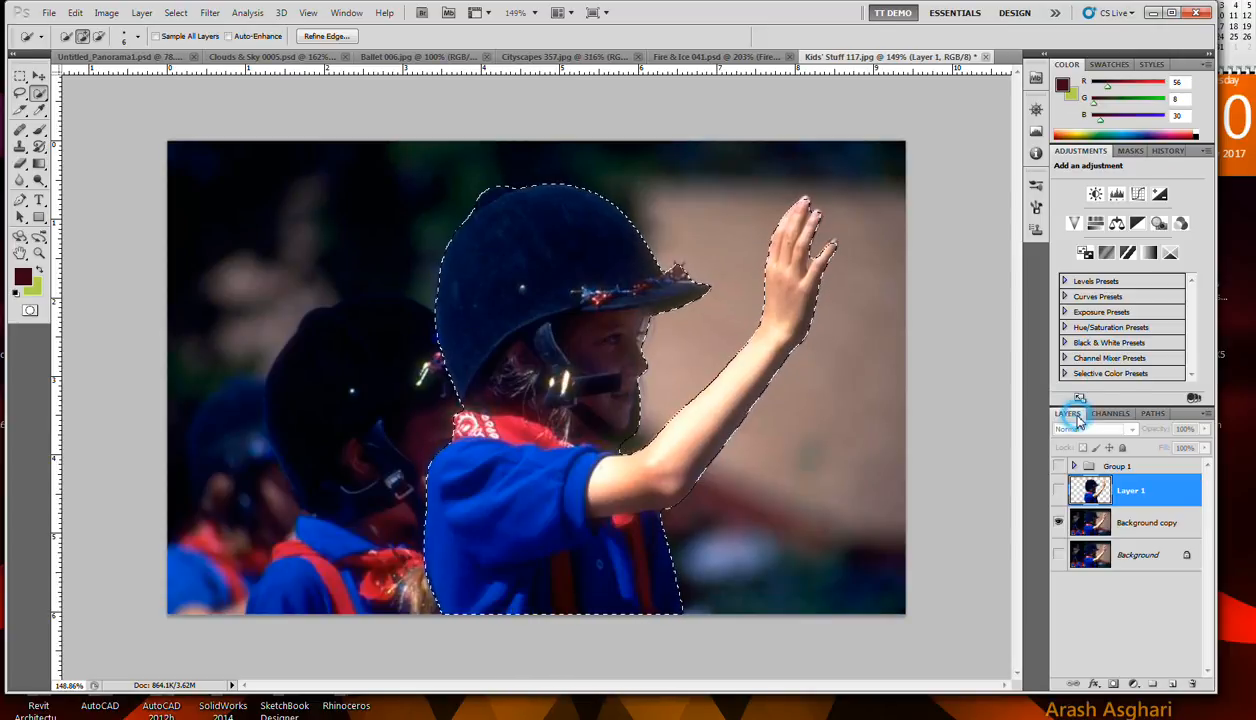
click(1122, 524)
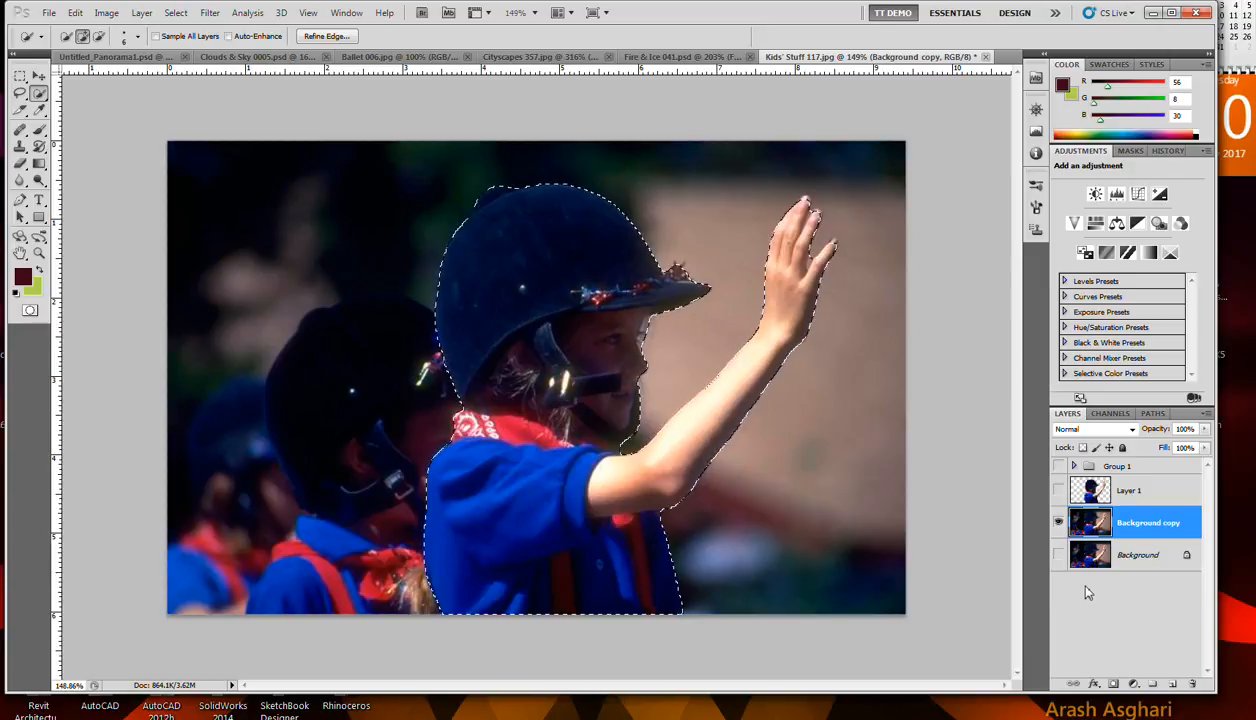
key(ctrl+d)
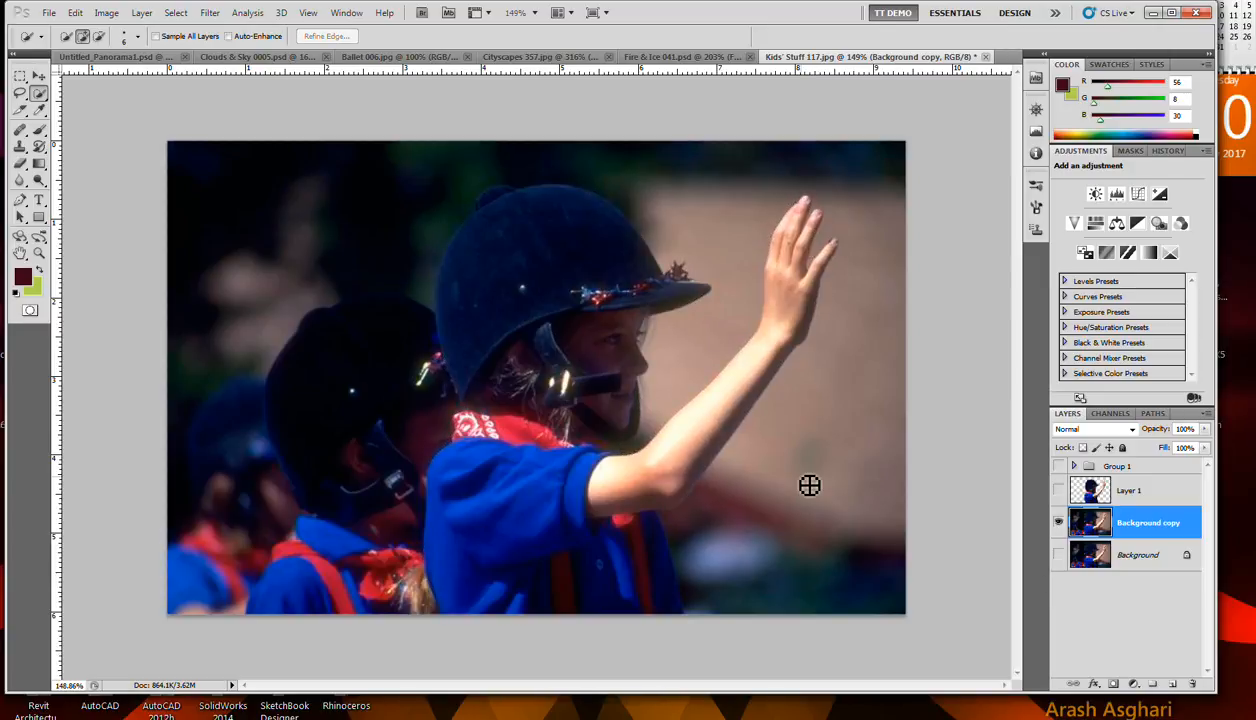
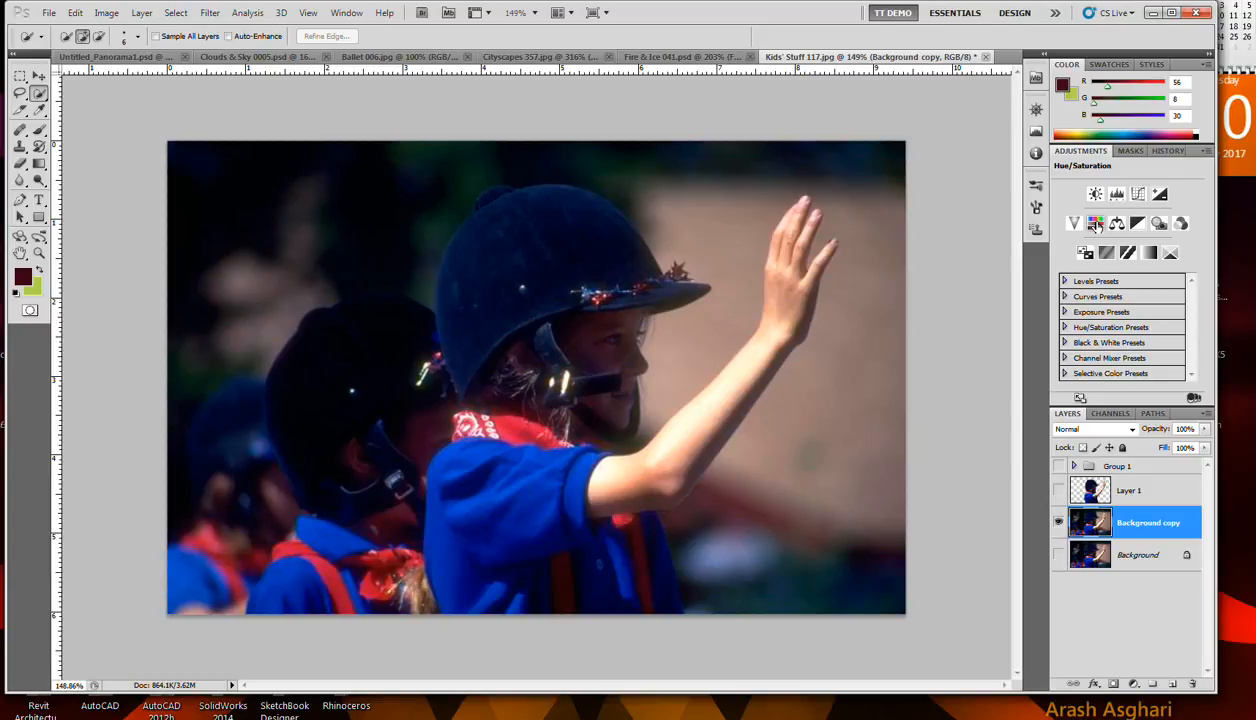
Step: Add a Hue/Saturation adjustment layer above Background copy with Hue +59 and Saturation +34
click(1096, 224)
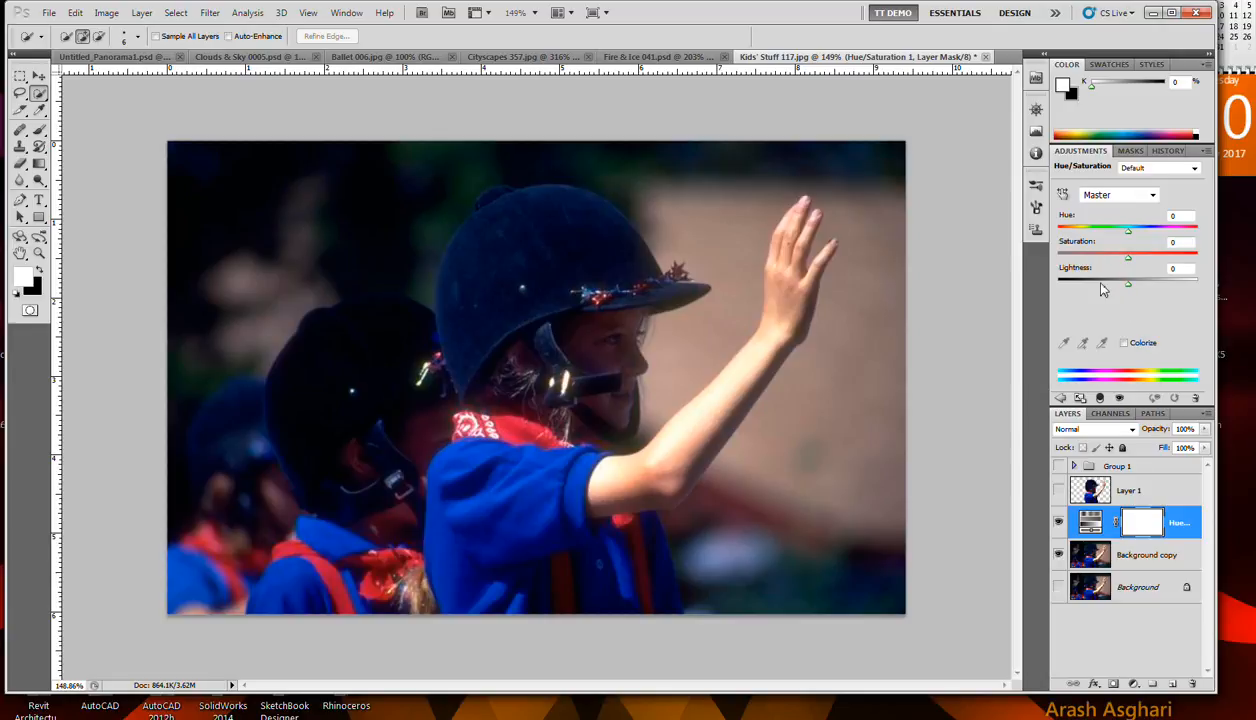
drag(1105, 234, 1153, 263)
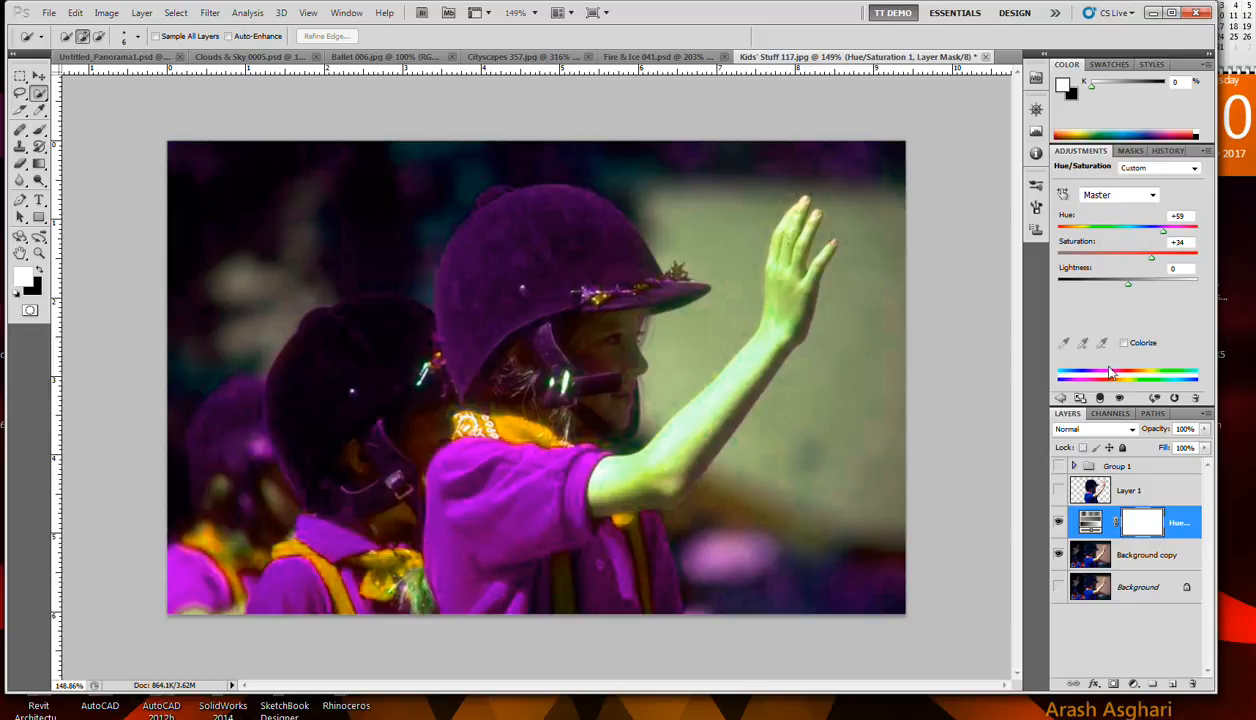
click(1060, 399)
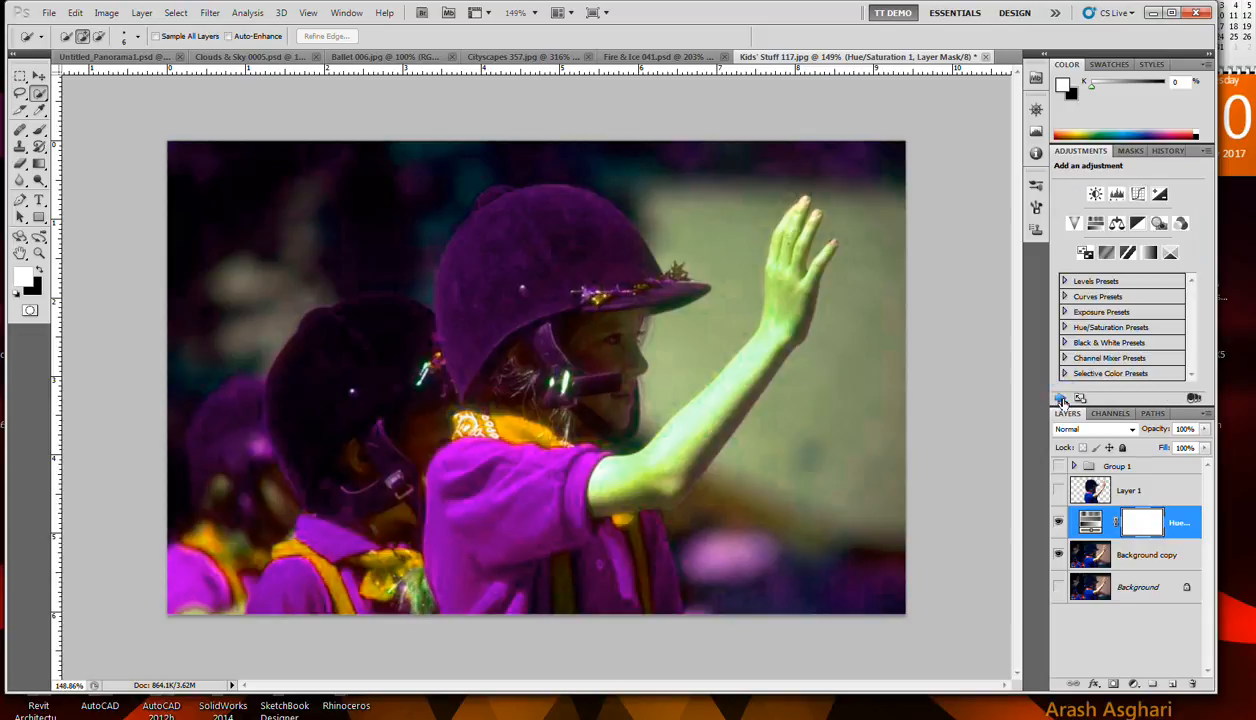
Step: Add a Brightness/Contrast adjustment layer with Brightness 54 and Contrast 36
click(1096, 195)
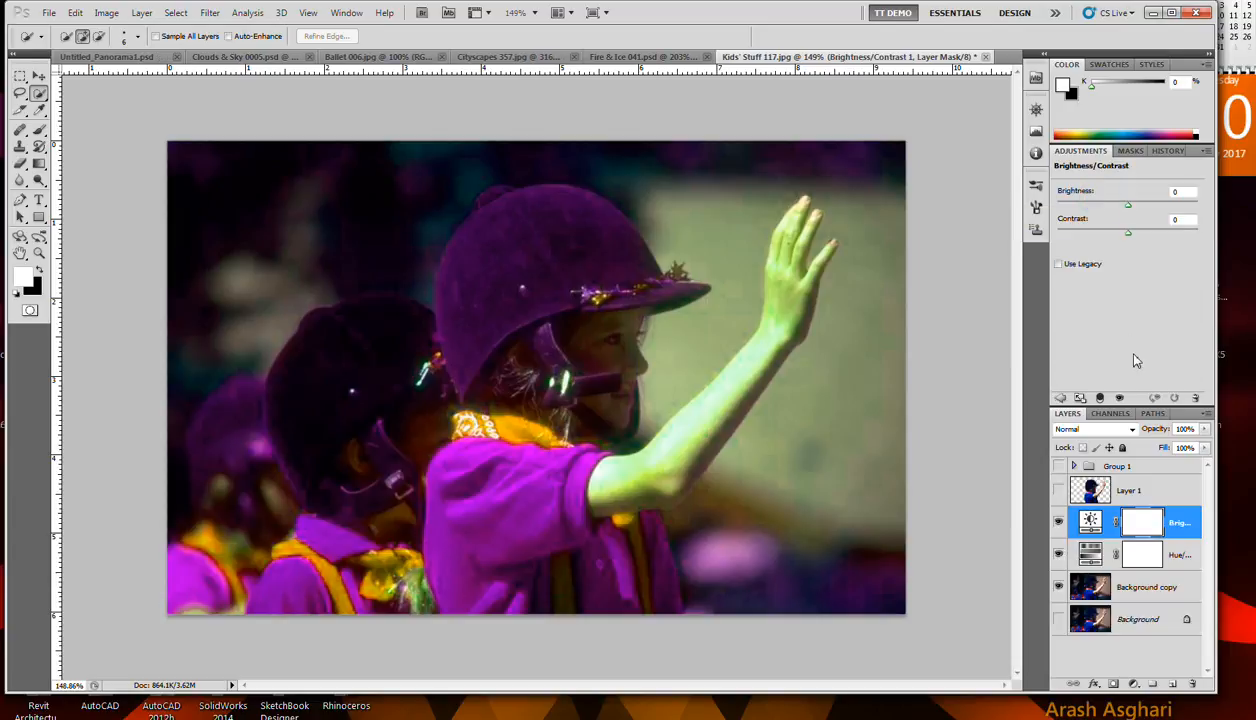
drag(1127, 205, 1155, 240)
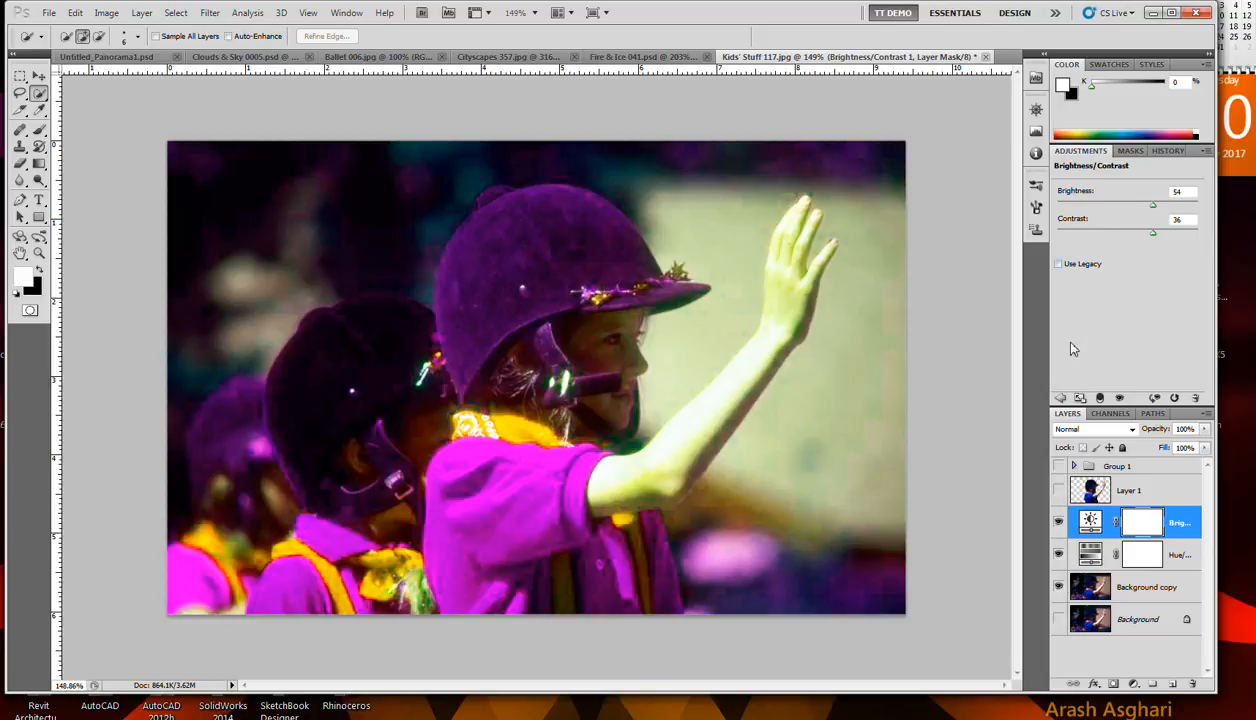
click(1060, 397)
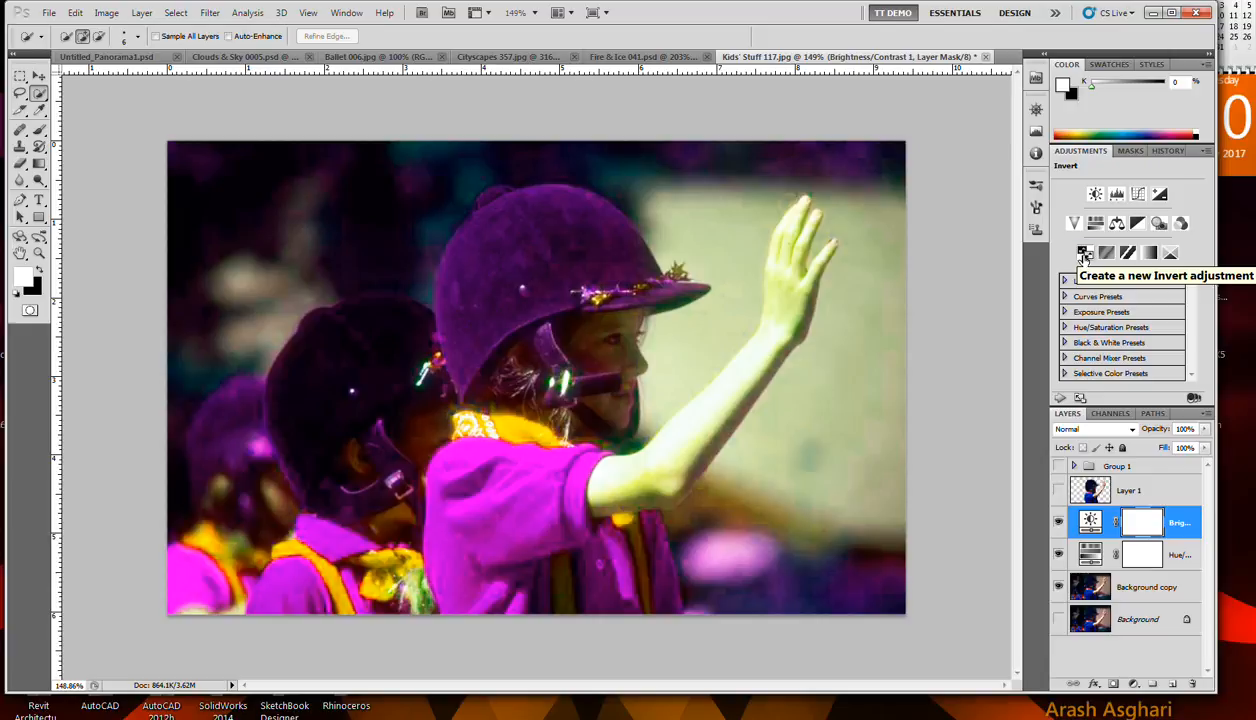
Step: Add an Invert adjustment layer, and try lower opacities on it before setting it back to 100%
click(1084, 253)
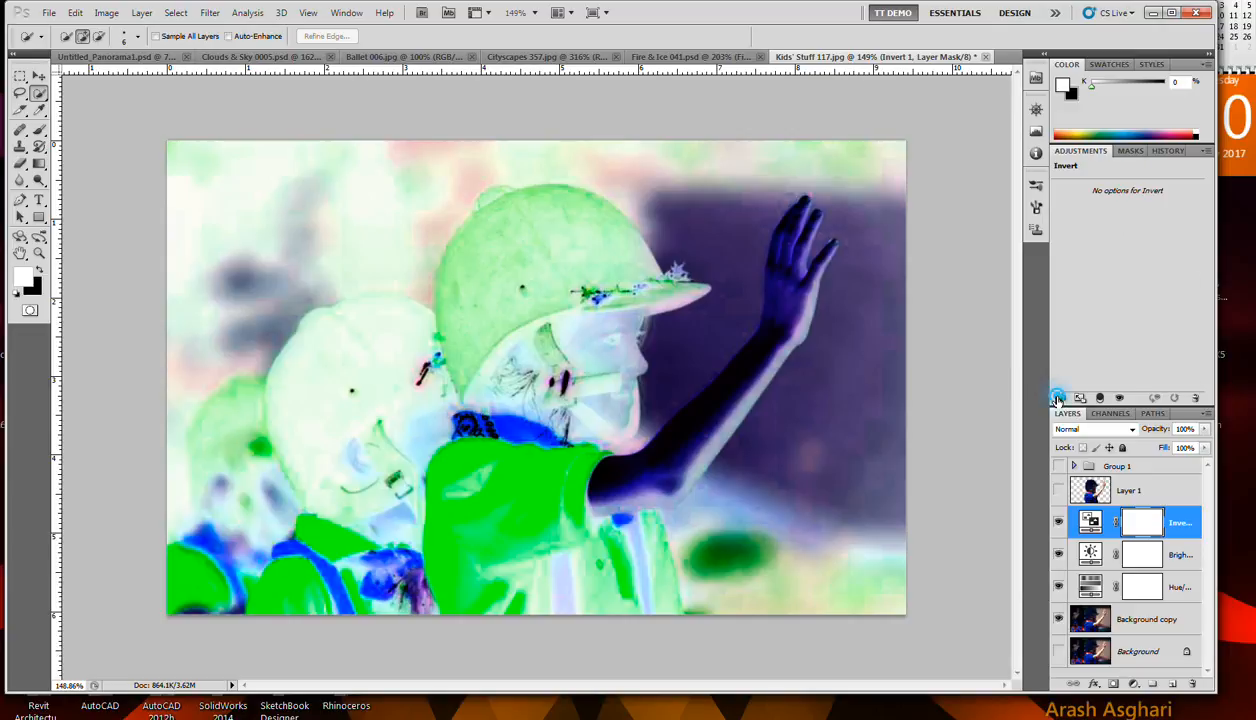
click(1060, 397)
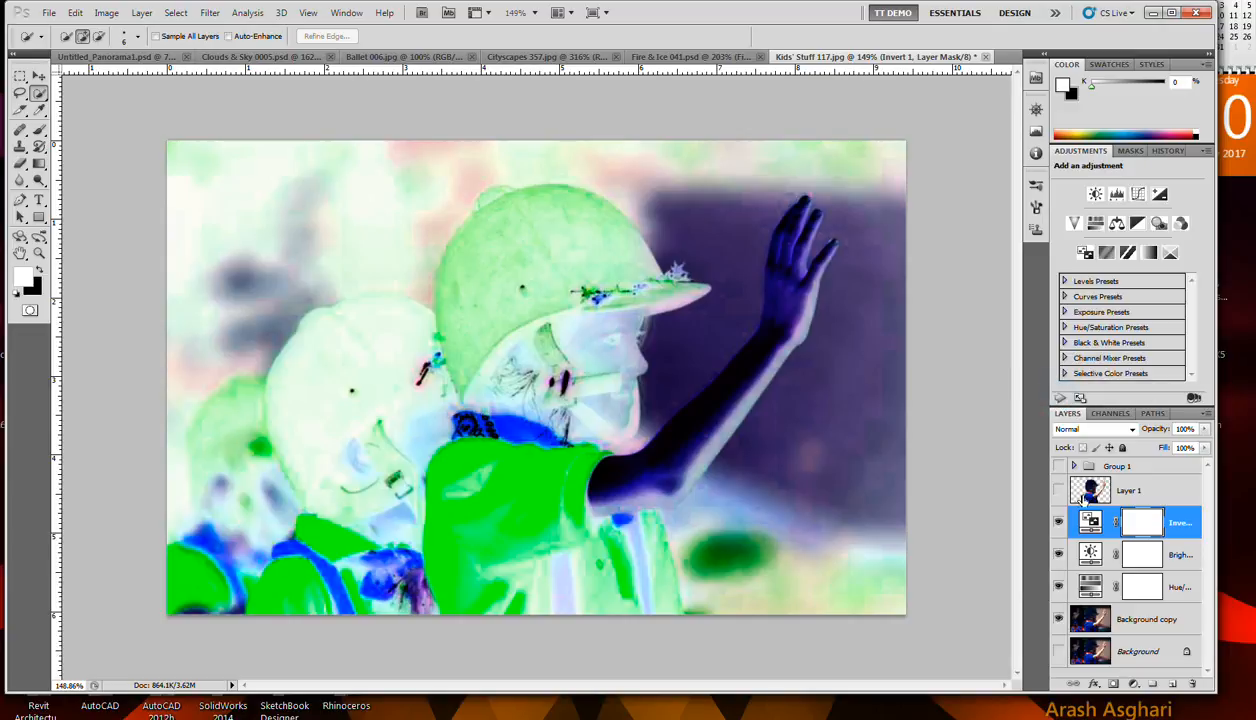
click(1203, 432)
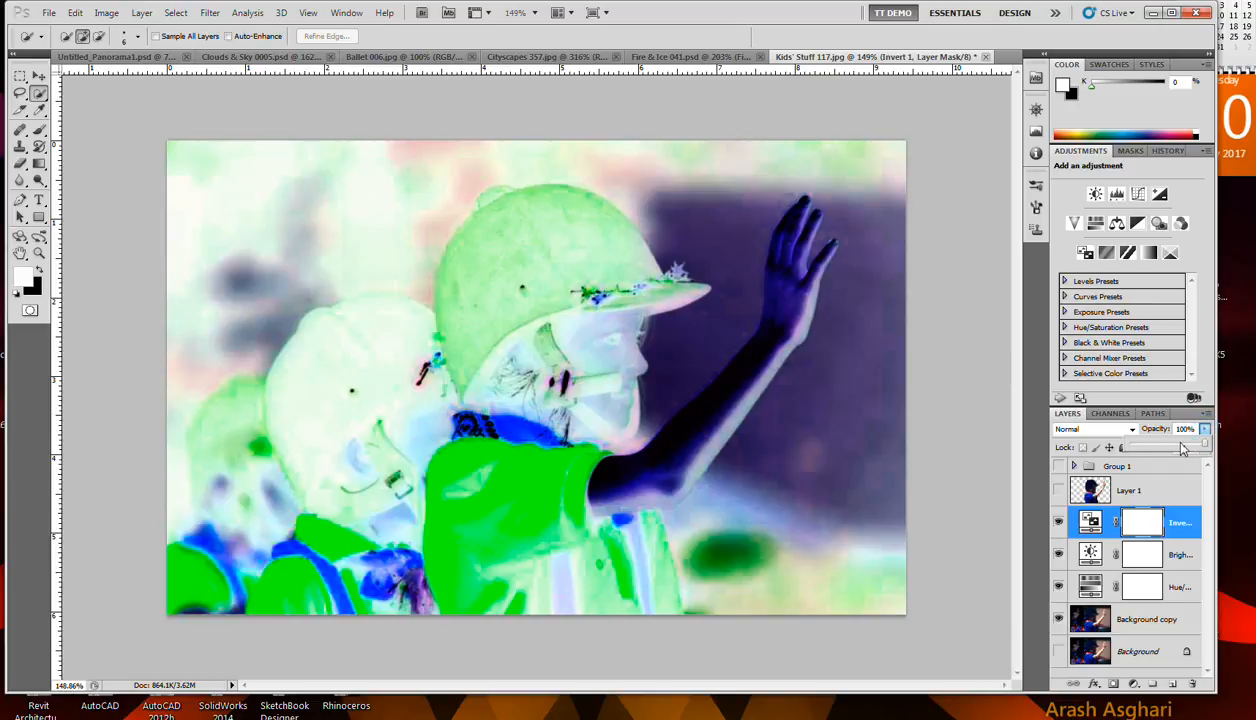
click(1181, 450)
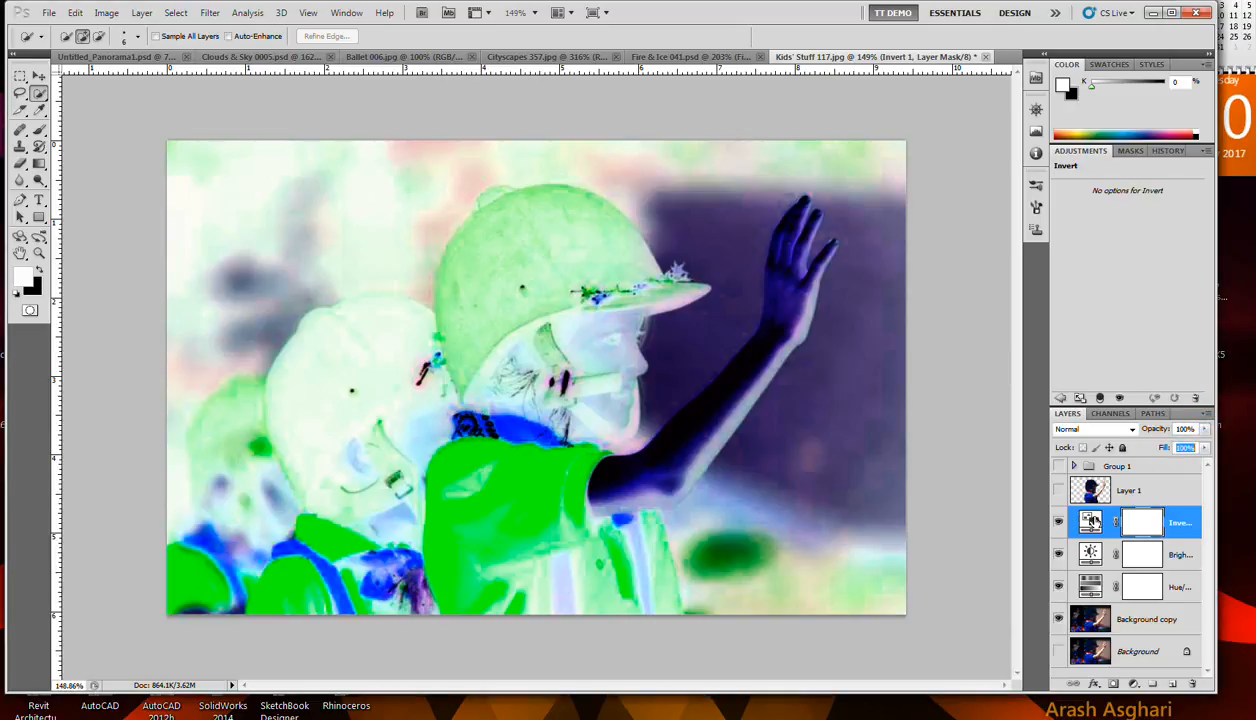
click(1205, 430)
drag(1172, 452, 1213, 449)
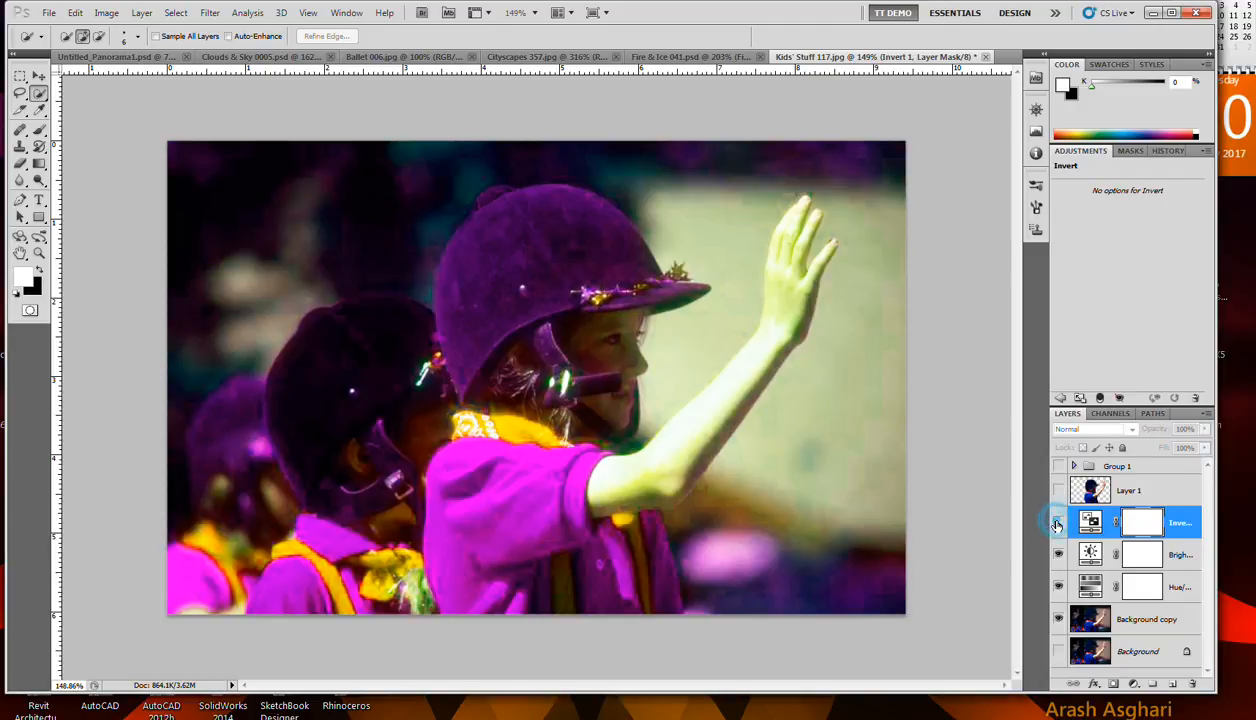
Step: Toggle the Invert layer's visibility to compare, and hide the Invert, Brightness/Contrast and Hue/Saturation adjustment layers
click(1058, 524)
click(1058, 524)
click(1057, 524)
click(1059, 555)
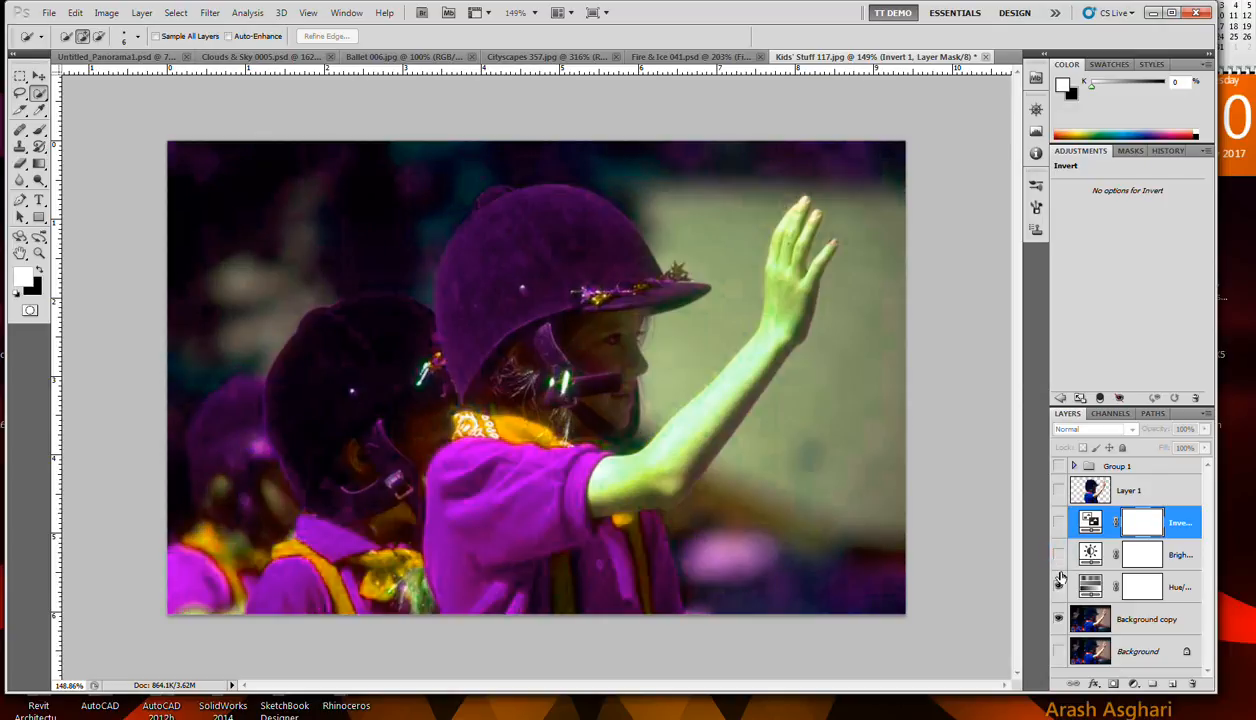
click(1060, 587)
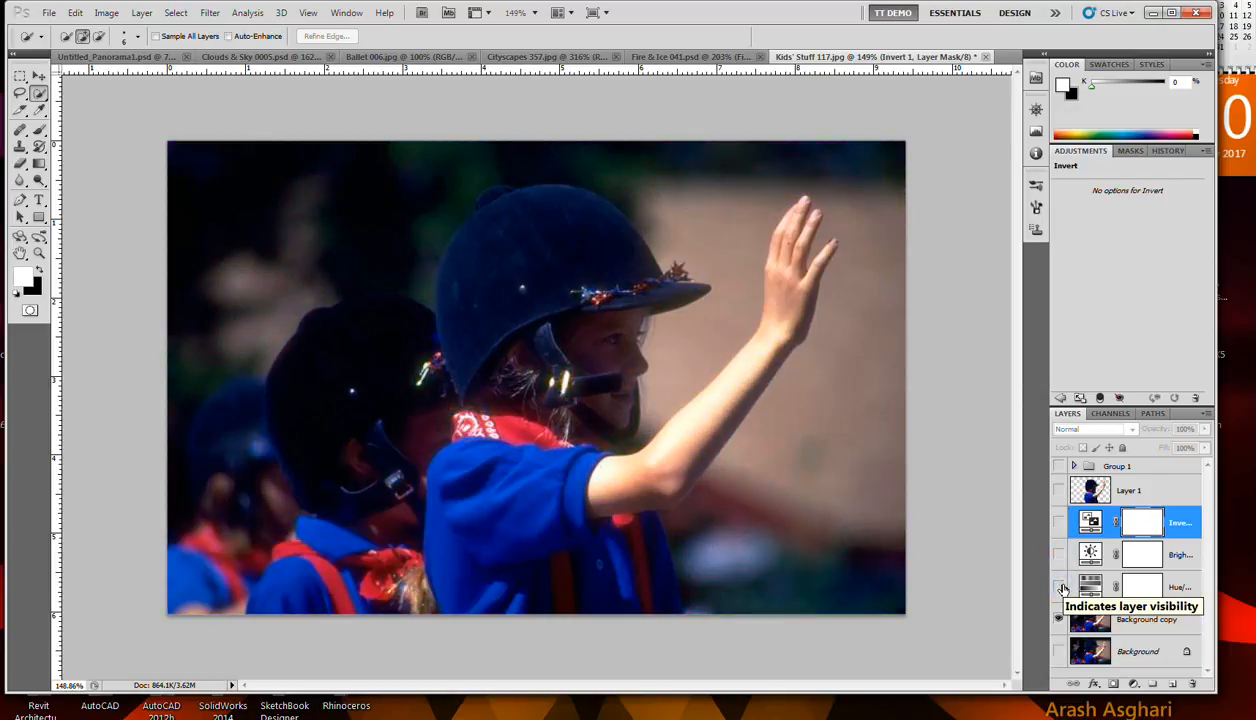
Step: Toggle the visibility of the Hue/Saturation, Brightness/Contrast and Invert adjustment layers to compare them, leaving only Invert shown above Background copy
click(1060, 587)
click(1060, 587)
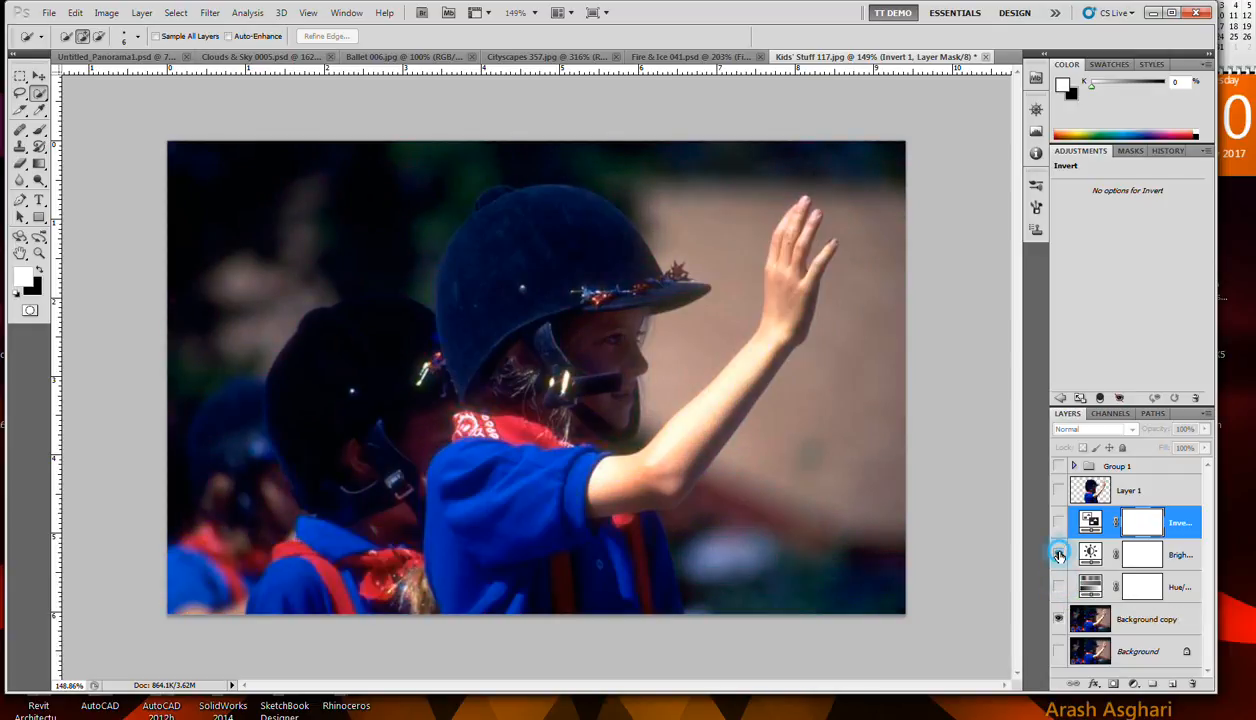
click(1059, 555)
click(1059, 555)
click(1058, 548)
click(1057, 540)
click(1059, 522)
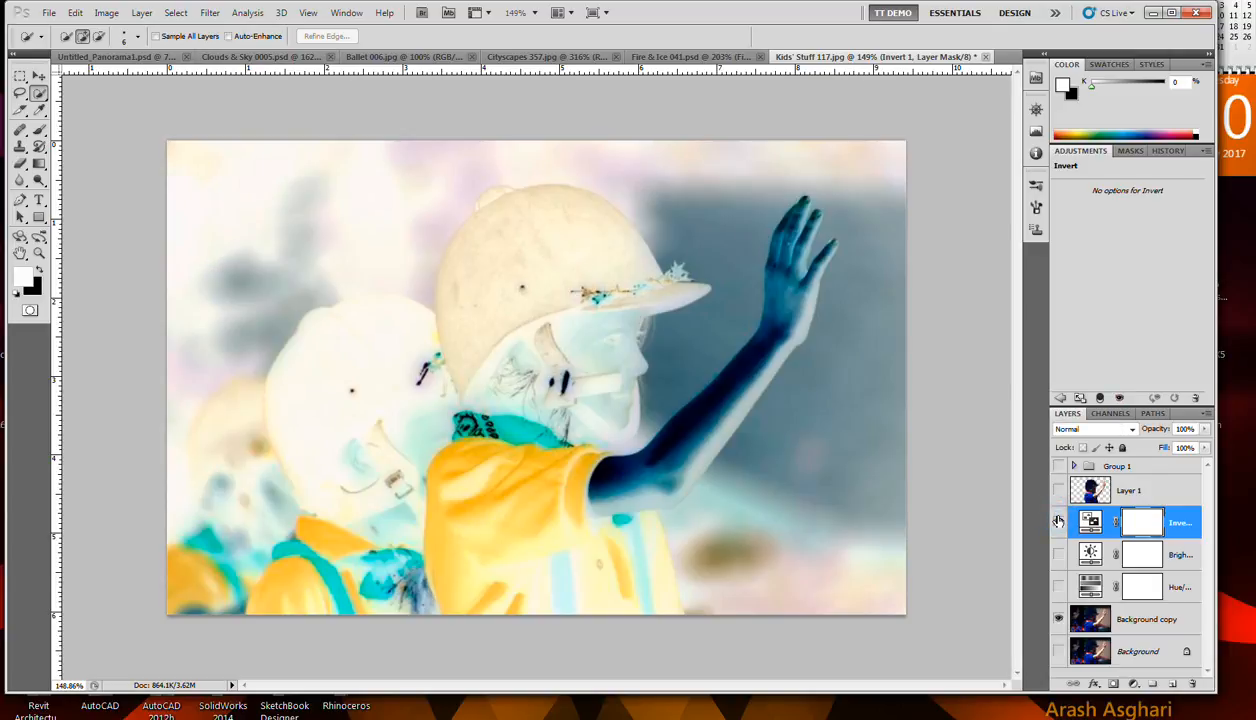
click(1059, 522)
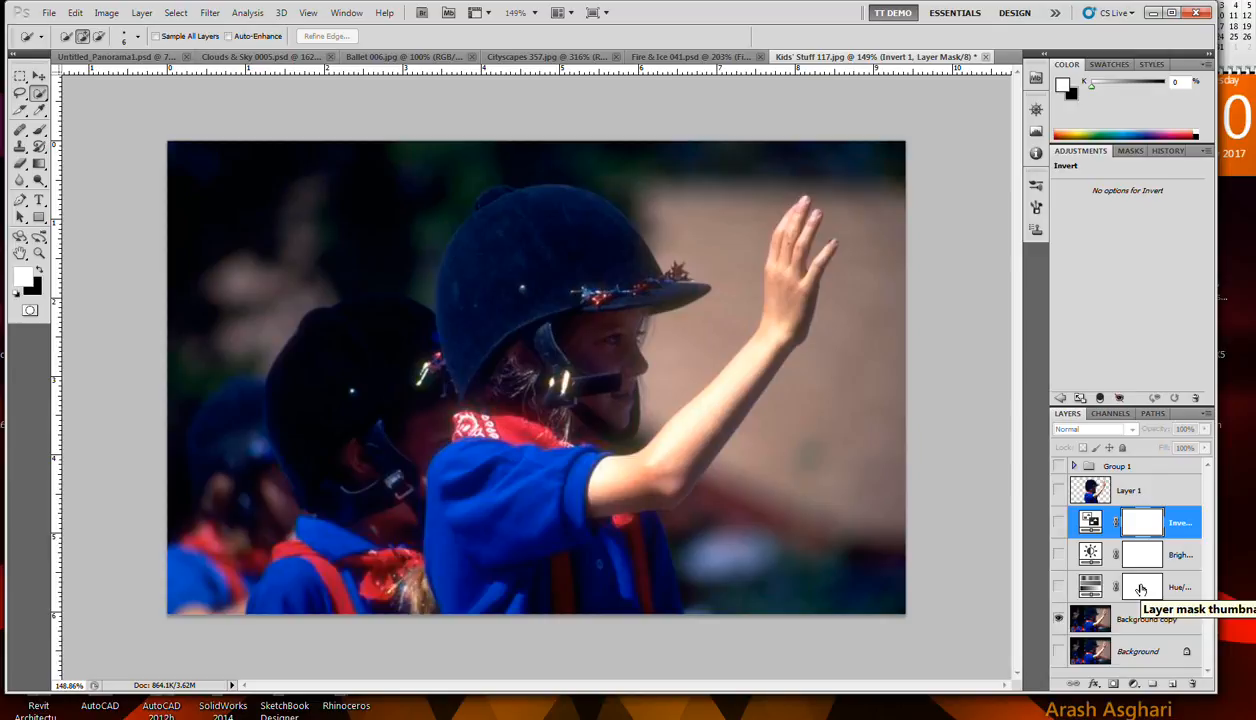
click(1059, 522)
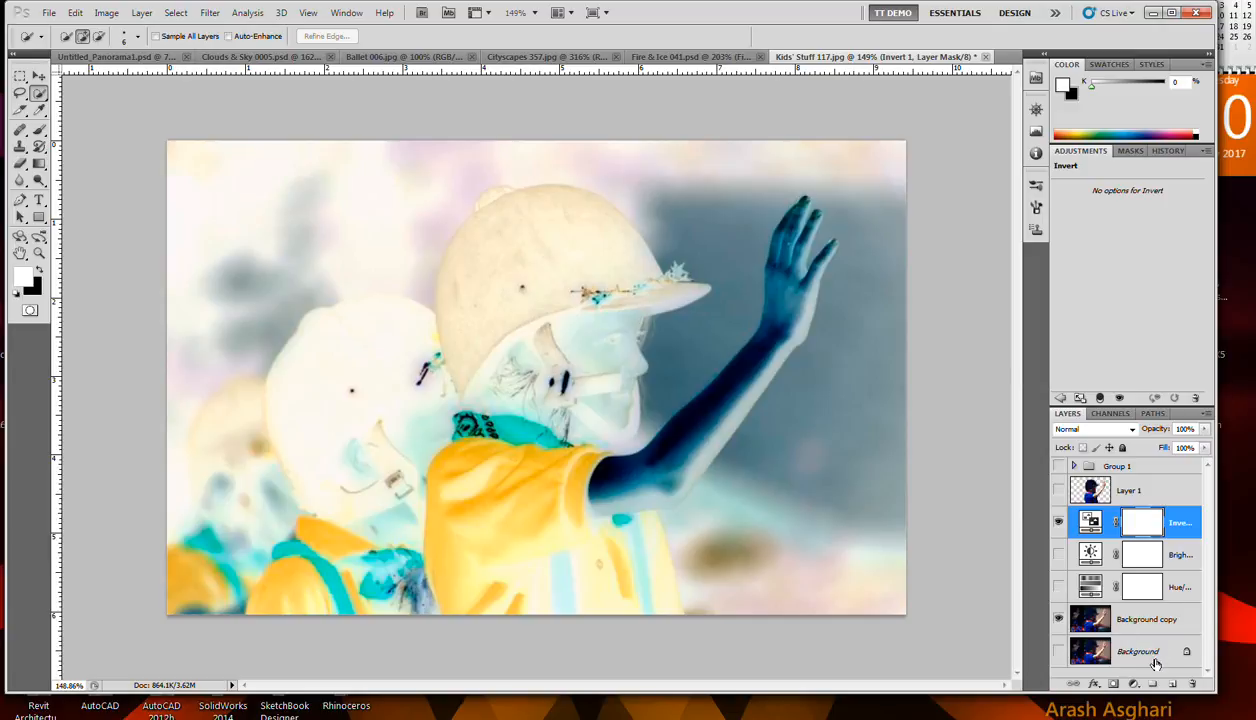
Step: Inspect the Invert layer's mask channel, and paint black with a 34 px brush on that mask over the background behind the rear riders
click(1099, 416)
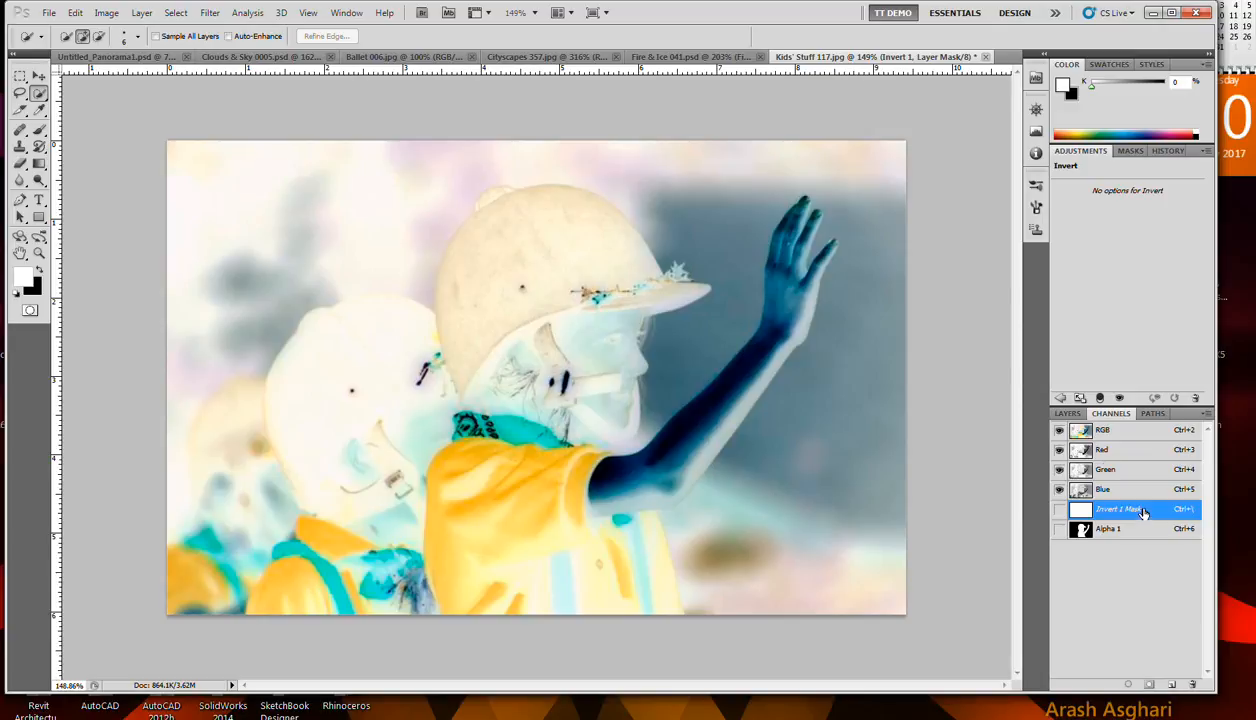
click(1067, 414)
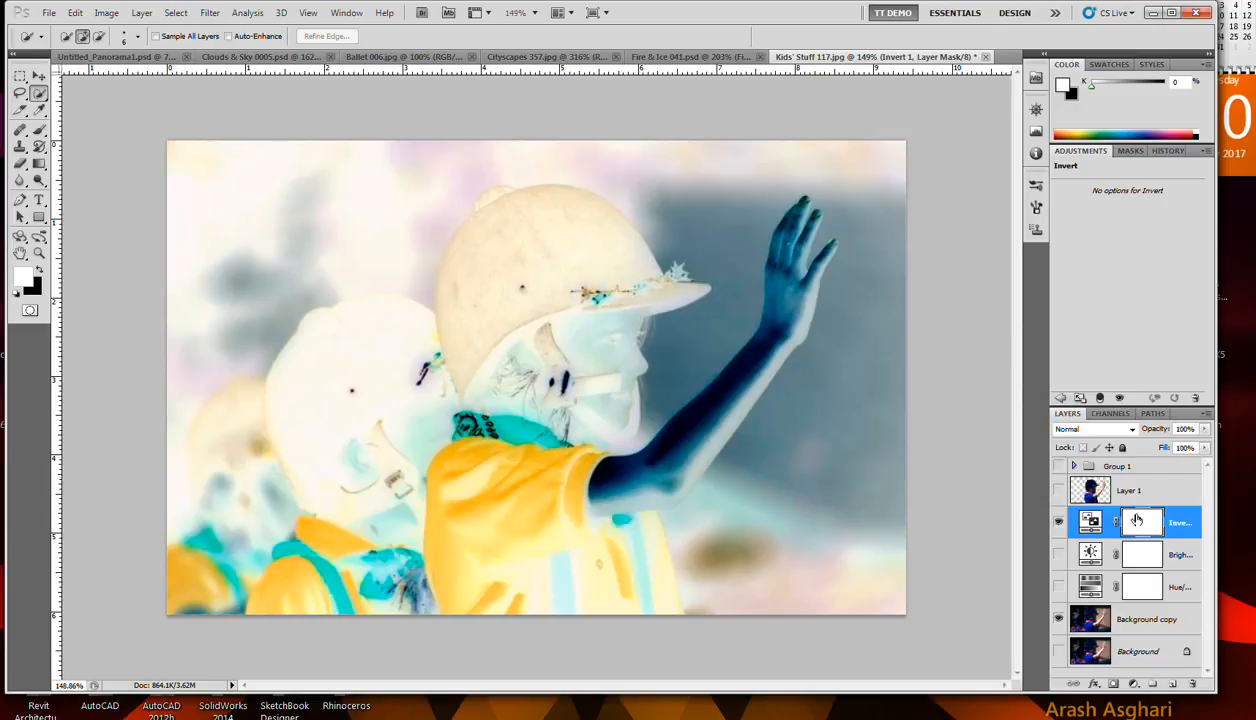
click(39, 272)
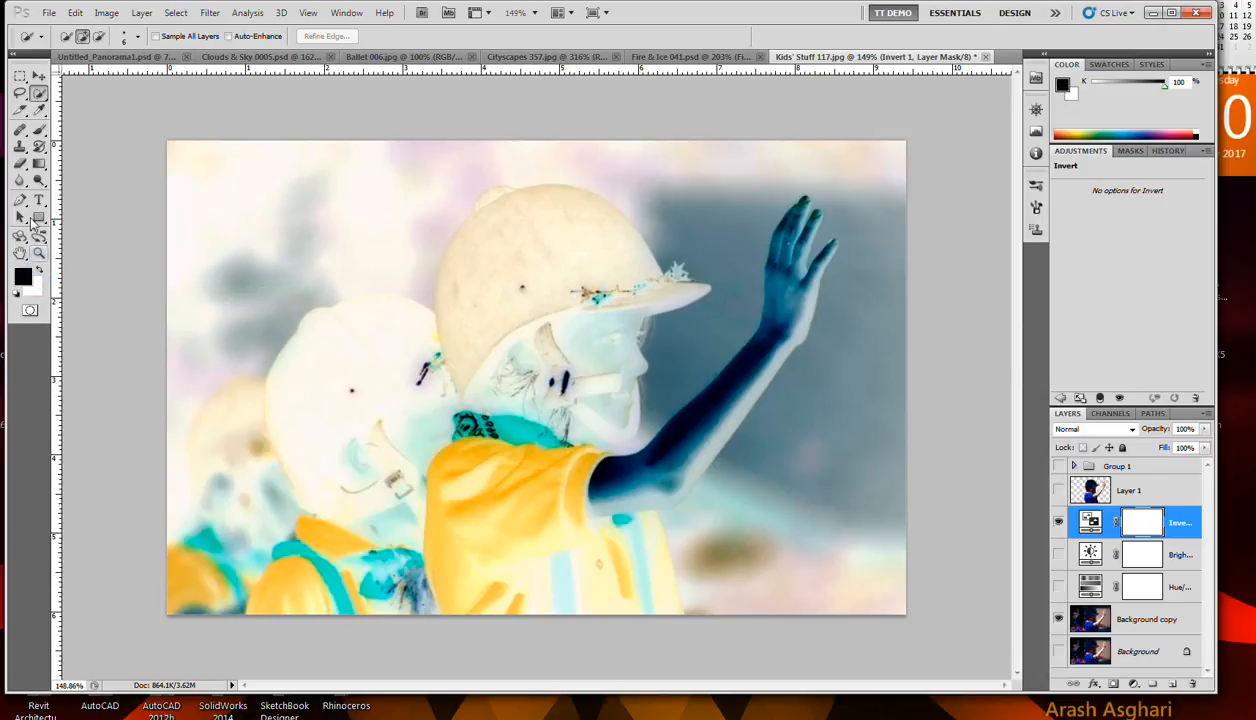
click(39, 129)
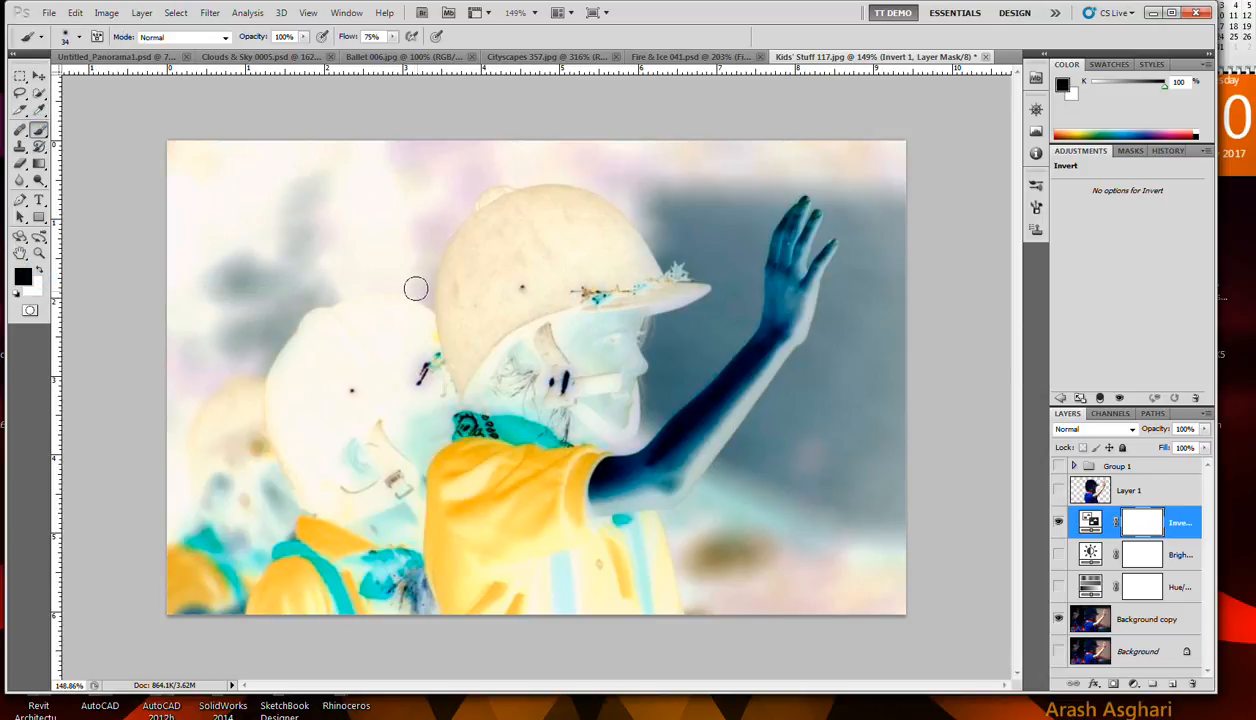
mouse_move(397, 288)
mouse_down()
mouse_move(369, 303)
mouse_move(399, 286)
mouse_move(331, 285)
mouse_move(307, 319)
mouse_move(429, 313)
mouse_move(367, 280)
mouse_move(278, 289)
mouse_move(252, 328)
mouse_move(316, 354)
mouse_move(372, 298)
mouse_move(286, 301)
mouse_move(339, 346)
mouse_move(324, 301)
mouse_move(257, 321)
mouse_move(335, 313)
mouse_move(356, 294)
mouse_move(397, 302)
mouse_move(401, 325)
mouse_move(399, 308)
mouse_move(377, 345)
mouse_move(324, 377)
mouse_move(266, 326)
mouse_move(261, 284)
mouse_move(229, 322)
mouse_move(218, 373)
mouse_move(259, 375)
mouse_move(275, 316)
mouse_move(229, 364)
mouse_move(231, 252)
mouse_move(179, 346)
mouse_move(177, 361)
mouse_move(191, 289)
mouse_move(248, 334)
mouse_move(256, 275)
mouse_move(232, 284)
mouse_move(207, 374)
mouse_move(199, 320)
mouse_up()
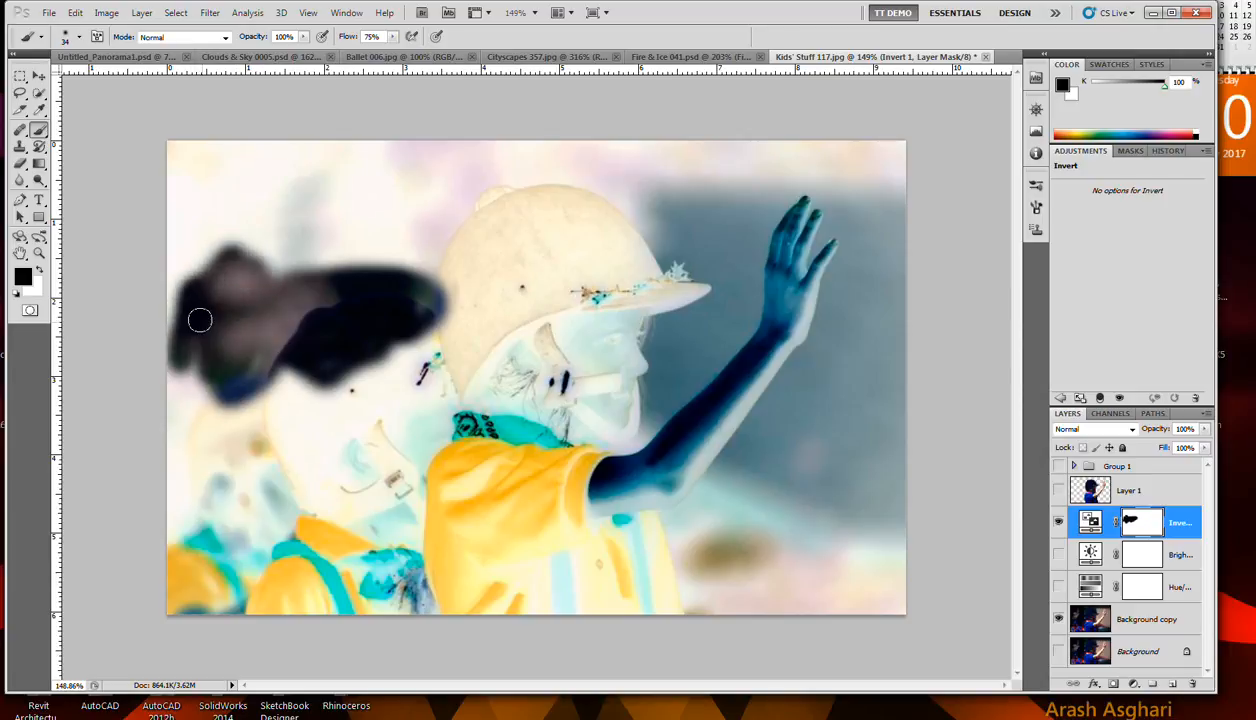
Step: Enlarge the brush to 150 px and paint black on the Invert mask over the areas surrounding the front rider
key(bracketright)
key(bracketright)
key(bracketright)
key(bracketright)
key(bracketright)
key(bracketright)
key(bracketright)
key(bracketright)
key(bracketright)
mouse_move(238, 250)
mouse_down()
mouse_move(221, 286)
mouse_move(166, 225)
mouse_move(235, 185)
mouse_move(275, 425)
mouse_move(252, 247)
mouse_move(172, 458)
mouse_move(230, 560)
mouse_move(280, 440)
mouse_move(293, 291)
mouse_move(311, 426)
mouse_move(303, 454)
mouse_move(278, 196)
mouse_move(325, 112)
mouse_move(292, 185)
mouse_move(355, 137)
mouse_up()
mouse_move(708, 96)
mouse_down()
mouse_move(673, 119)
mouse_move(661, 97)
mouse_move(661, 147)
mouse_move(647, 152)
mouse_move(569, 87)
mouse_move(788, 91)
mouse_move(853, 223)
mouse_move(828, 322)
mouse_move(819, 303)
mouse_move(755, 292)
mouse_move(832, 288)
mouse_move(797, 506)
mouse_move(741, 537)
mouse_move(801, 473)
mouse_move(793, 510)
mouse_up()
drag(741, 544, 761, 526)
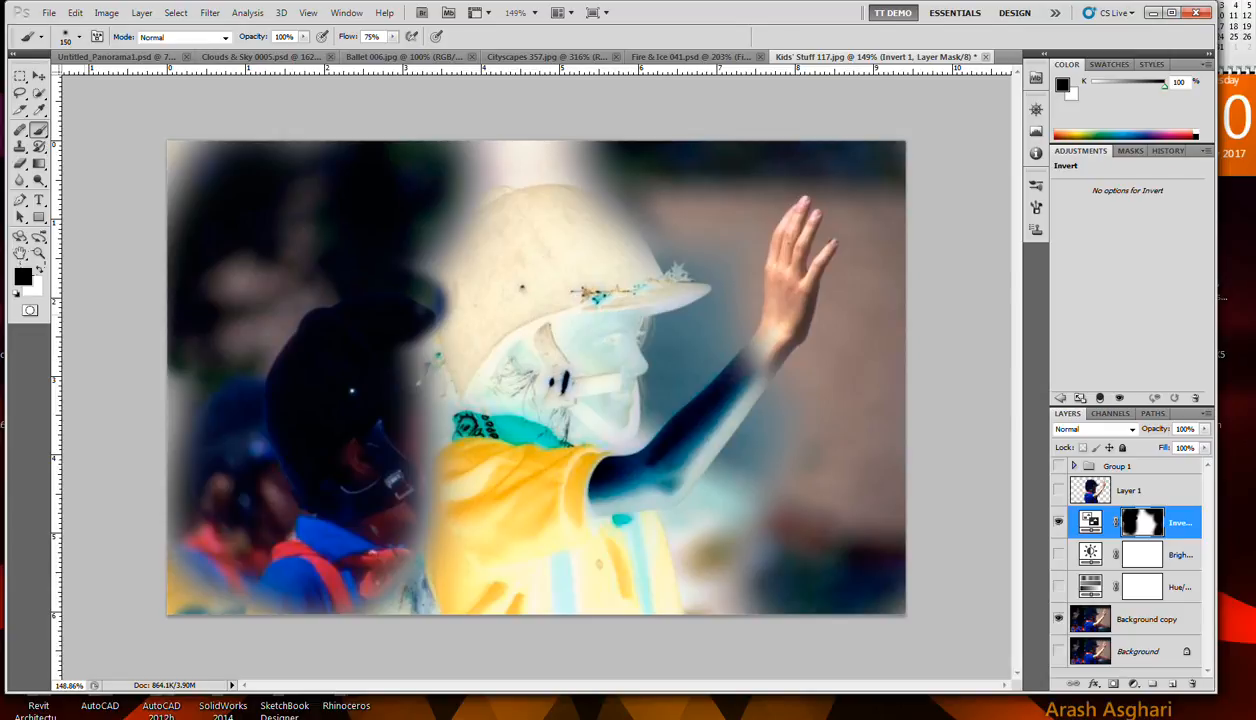
Step: Paint white on the Invert mask over the photo's upper-left corner, and compare the mask channel with Alpha 1
click(38, 270)
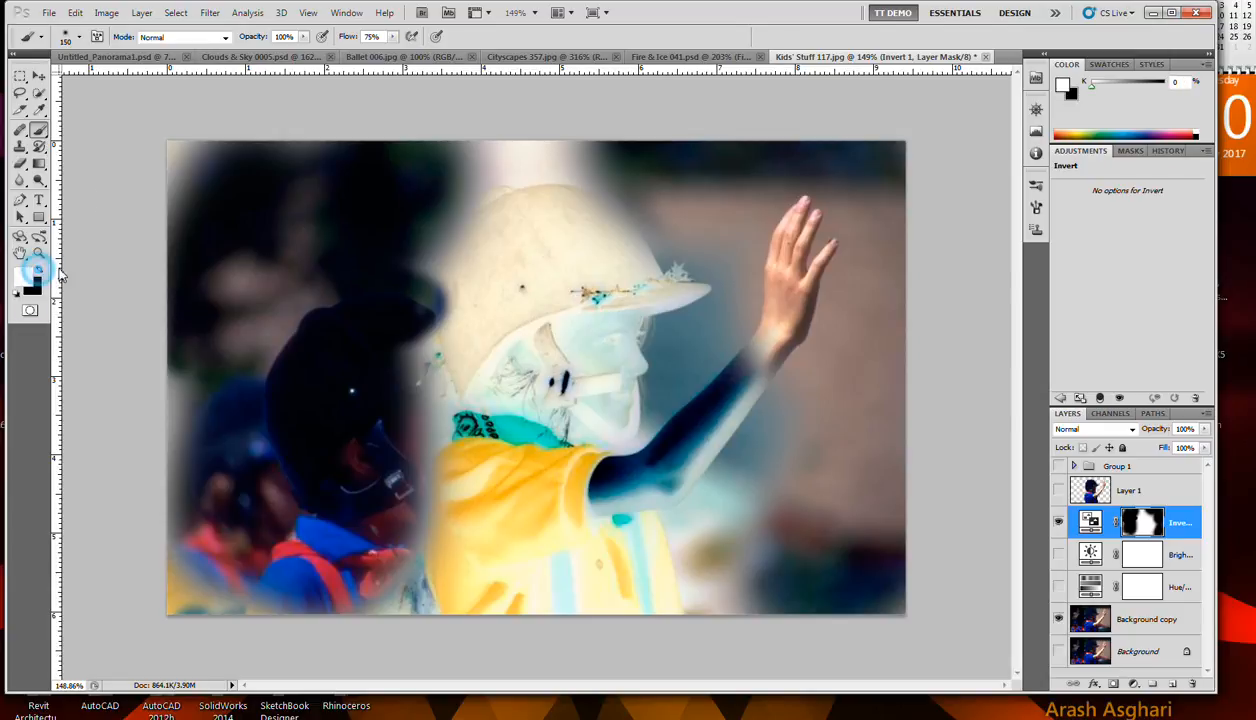
mouse_move(226, 208)
mouse_down()
mouse_move(172, 110)
mouse_move(300, 185)
mouse_move(235, 250)
mouse_move(296, 248)
mouse_up()
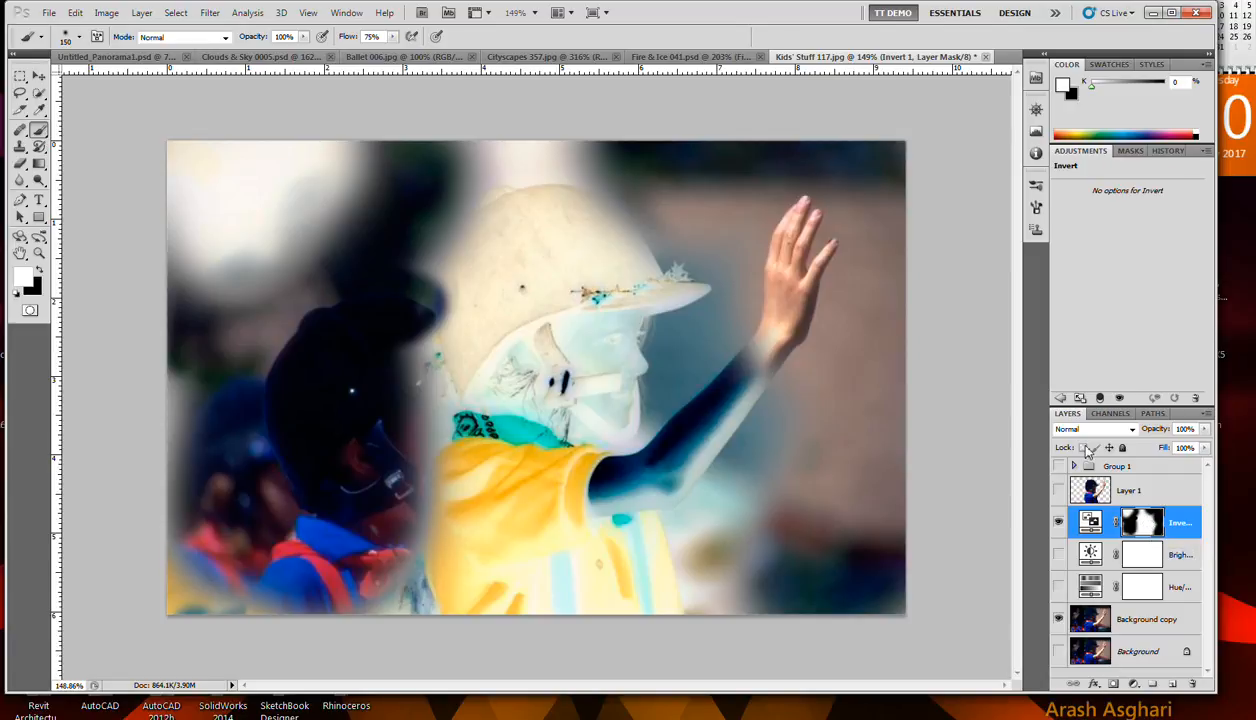
click(1106, 414)
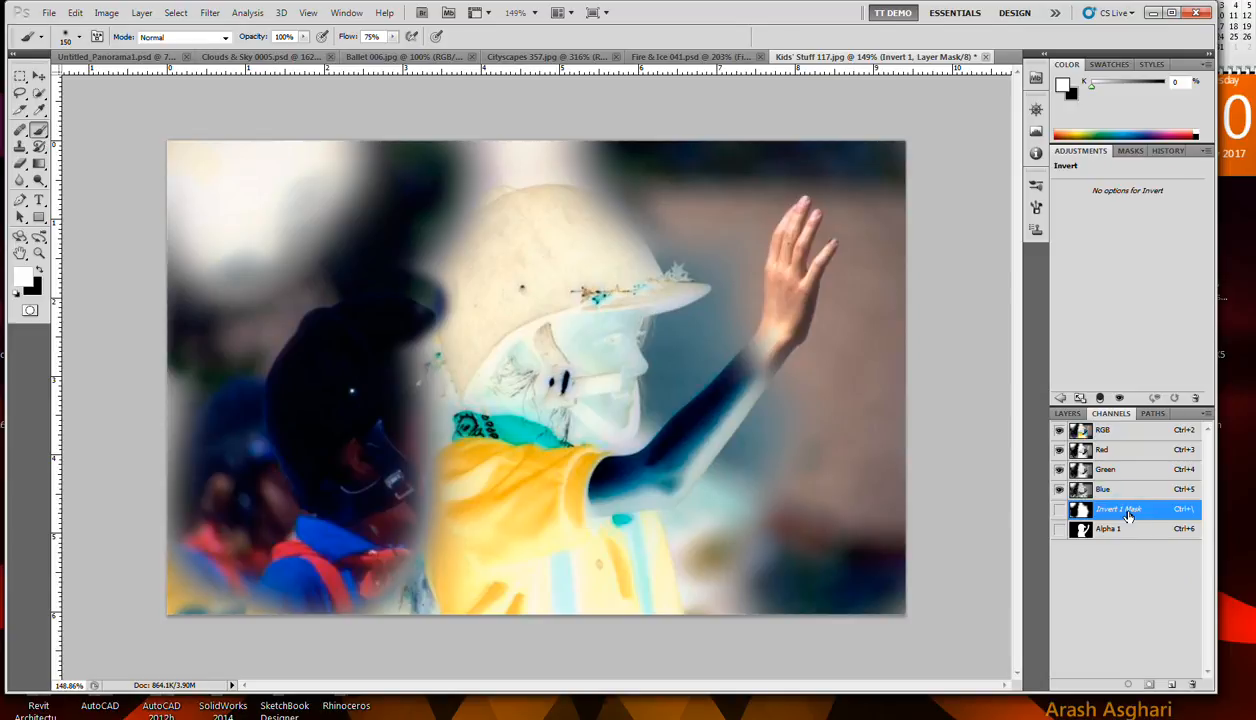
click(1118, 530)
click(1122, 511)
click(1066, 414)
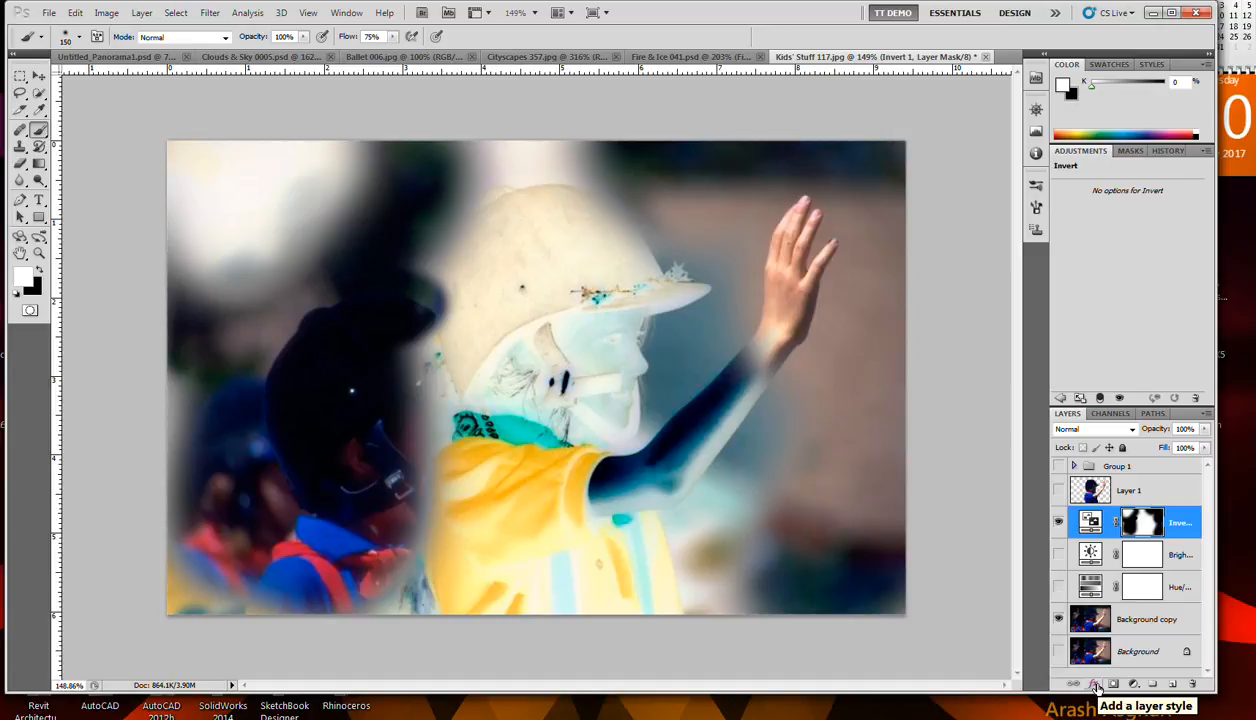
Step: Toggle Background copy and the adjustment layers to compare their effects, and hide the Invert, Brightness/Contrast and Hue/Saturation layers
click(1096, 686)
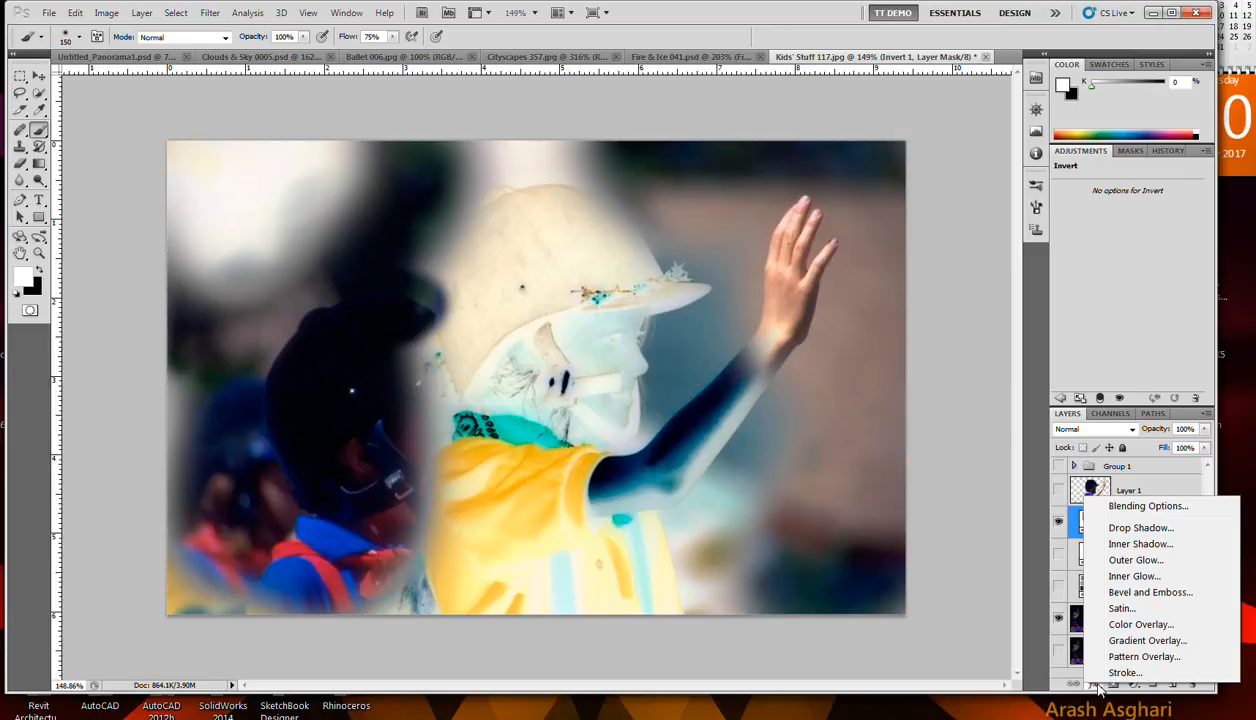
click(1140, 333)
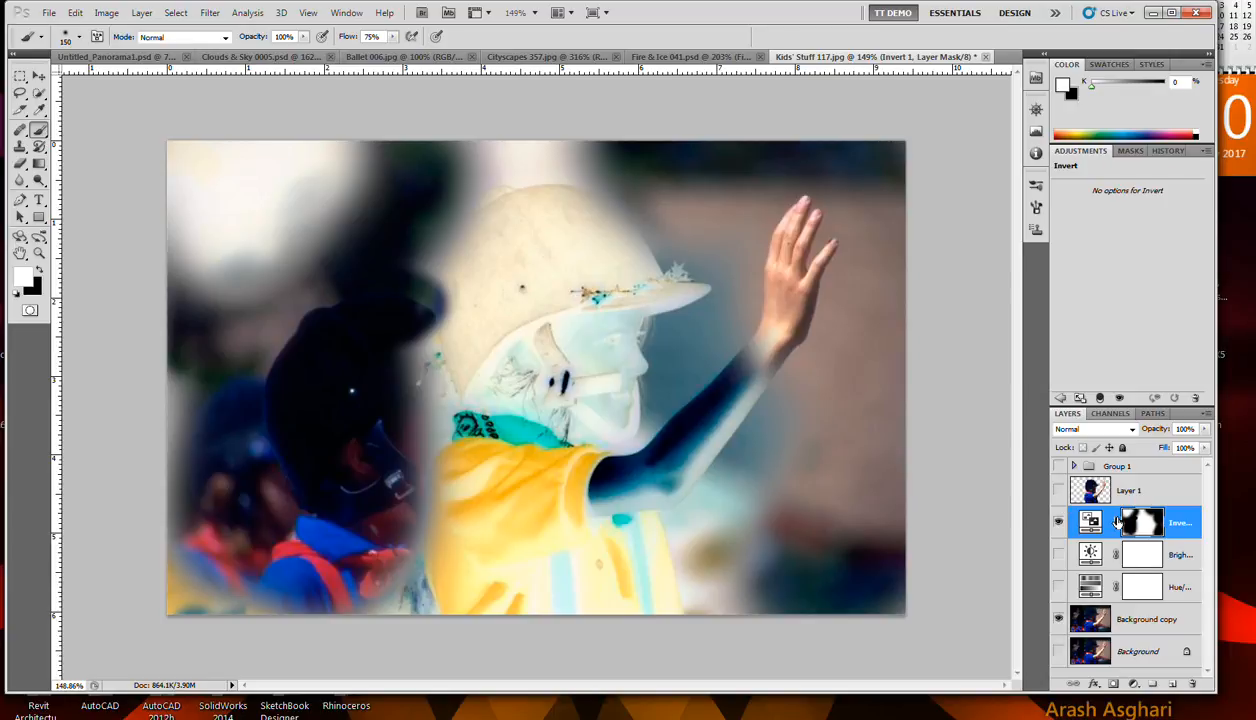
click(1058, 619)
click(1058, 619)
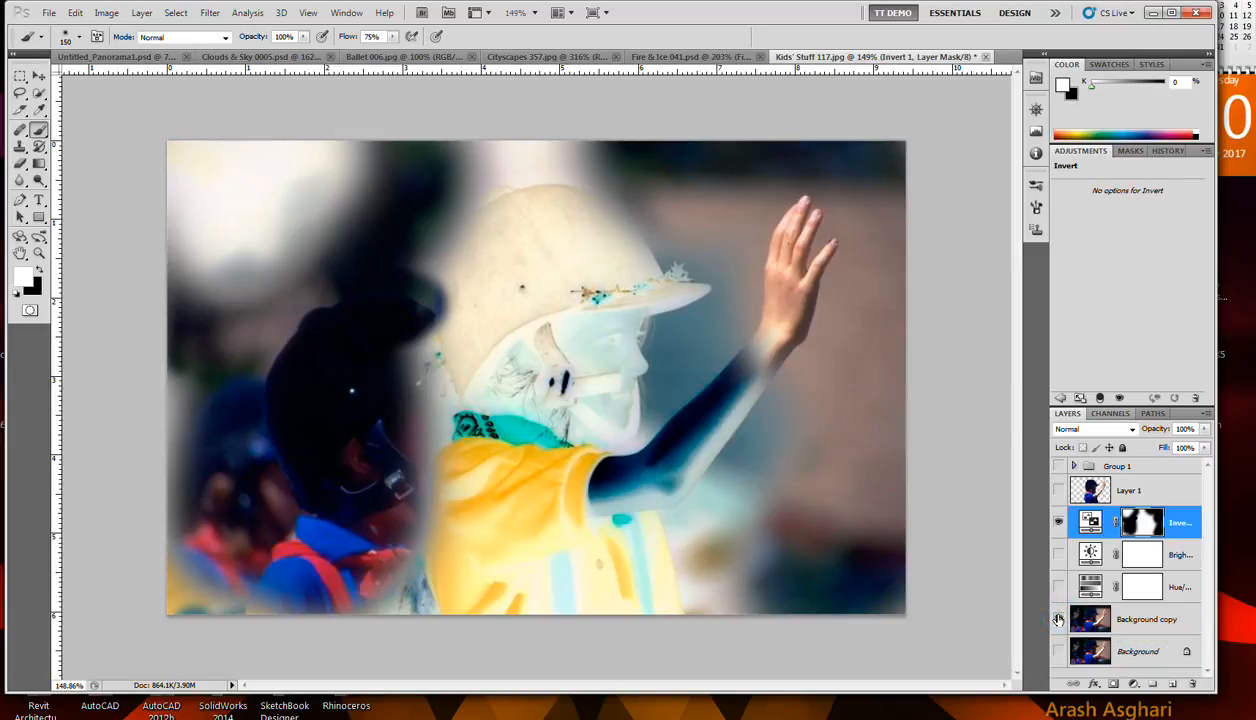
click(1058, 554)
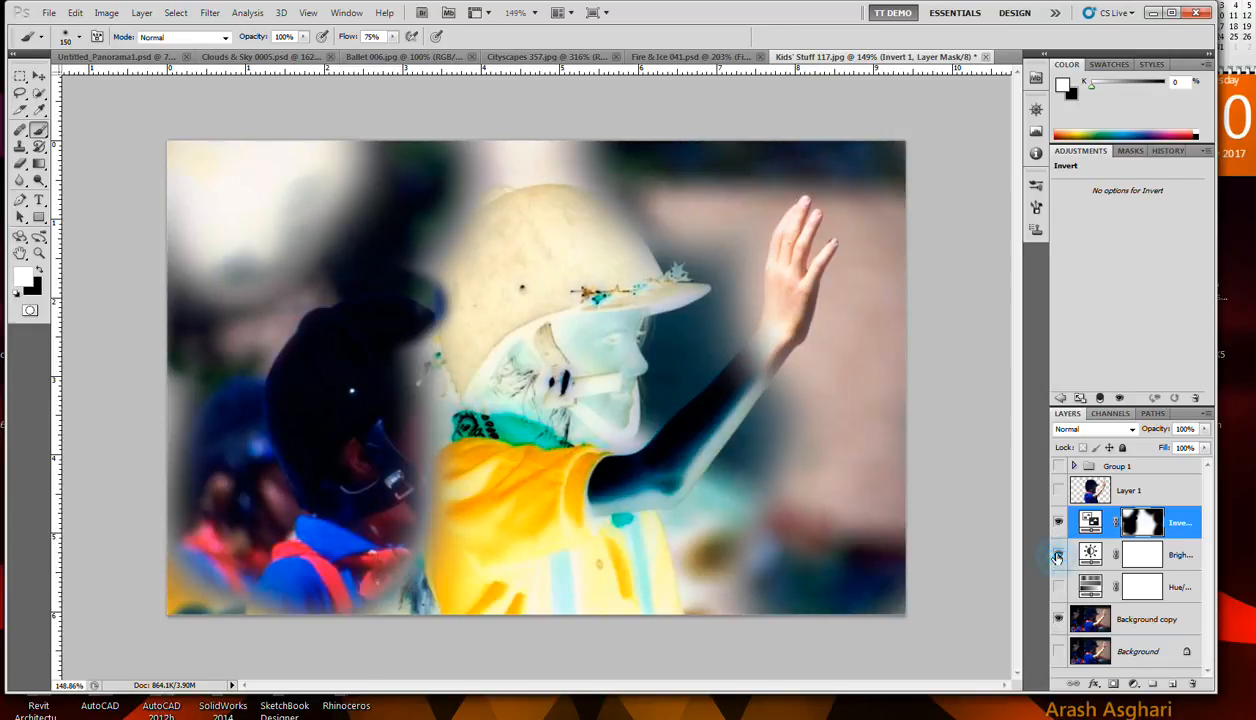
click(1058, 587)
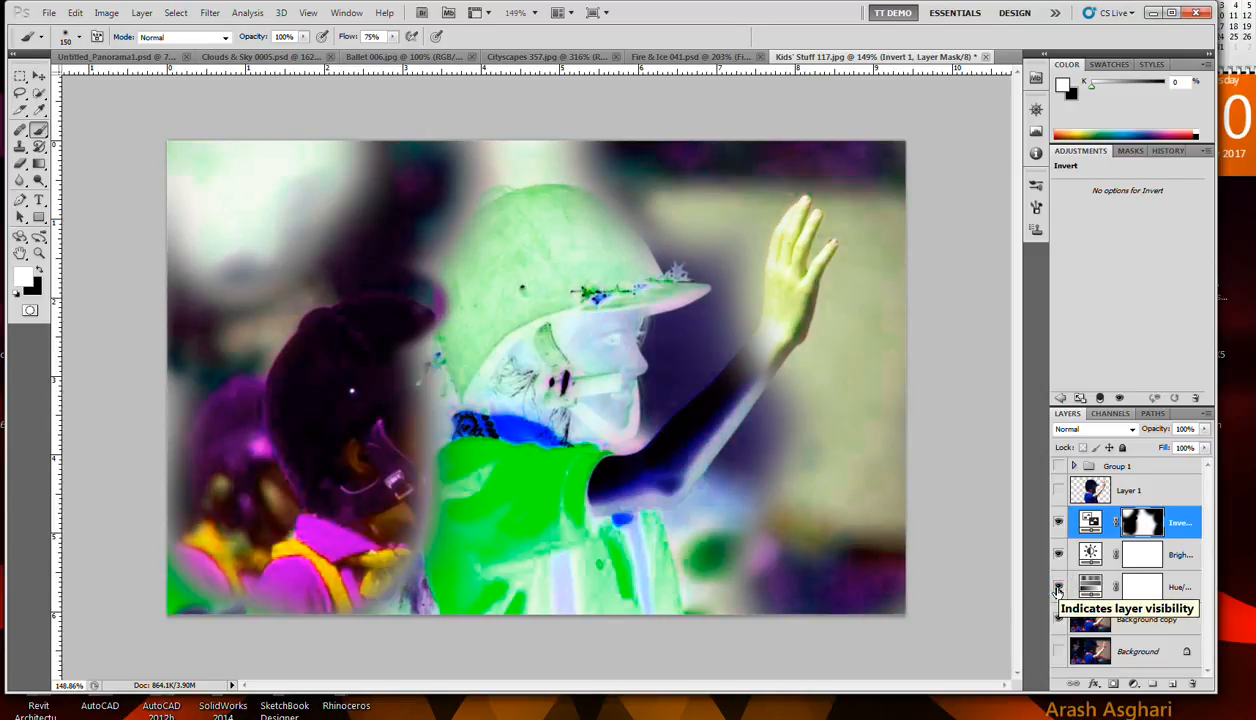
click(1058, 587)
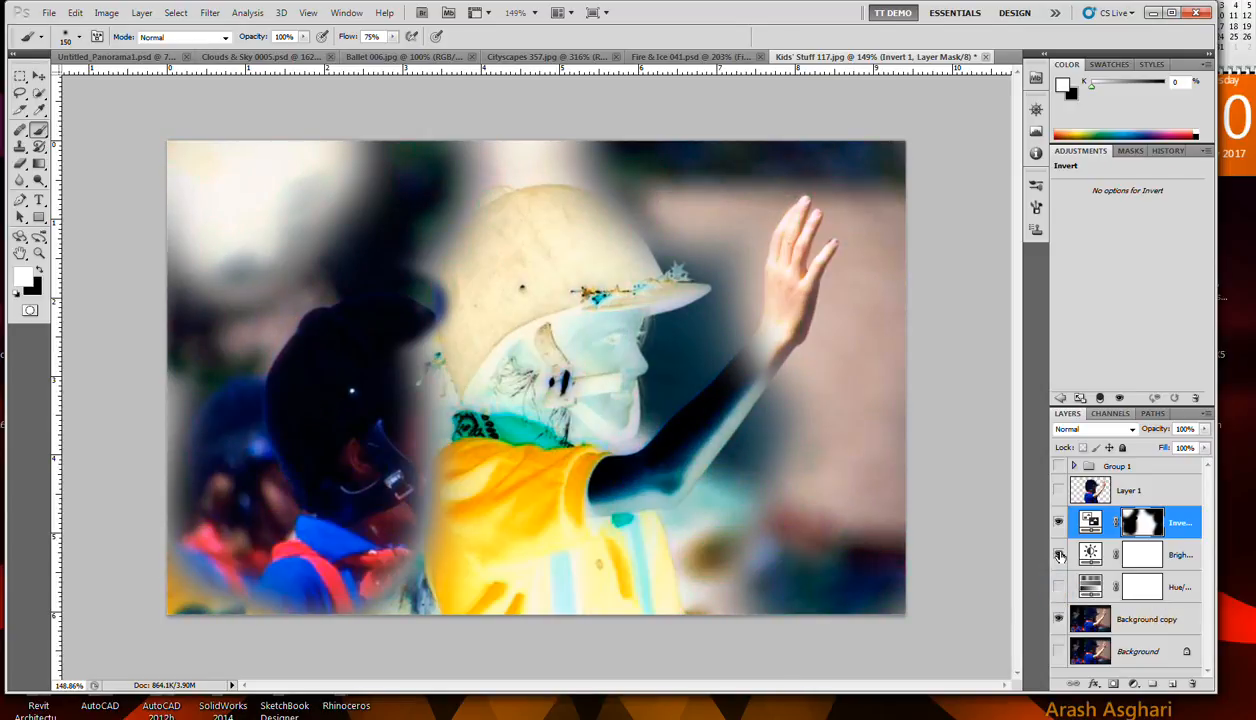
click(1058, 554)
click(1058, 554)
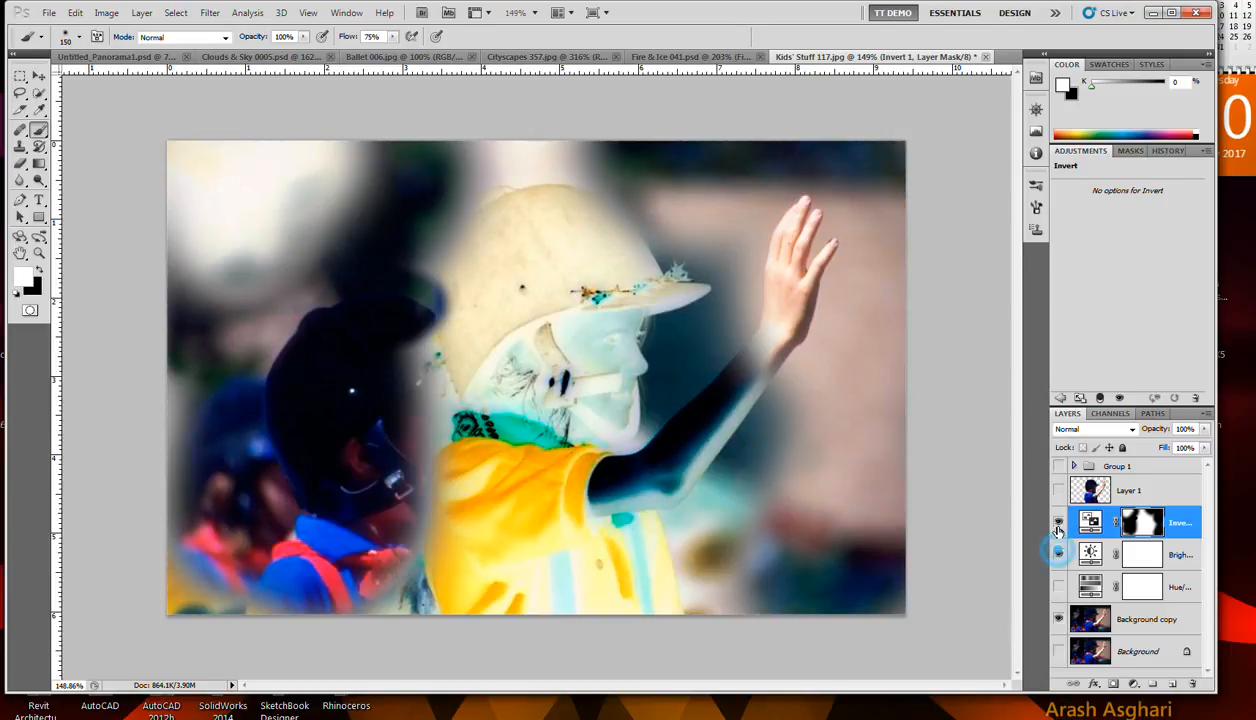
click(1058, 522)
click(1058, 554)
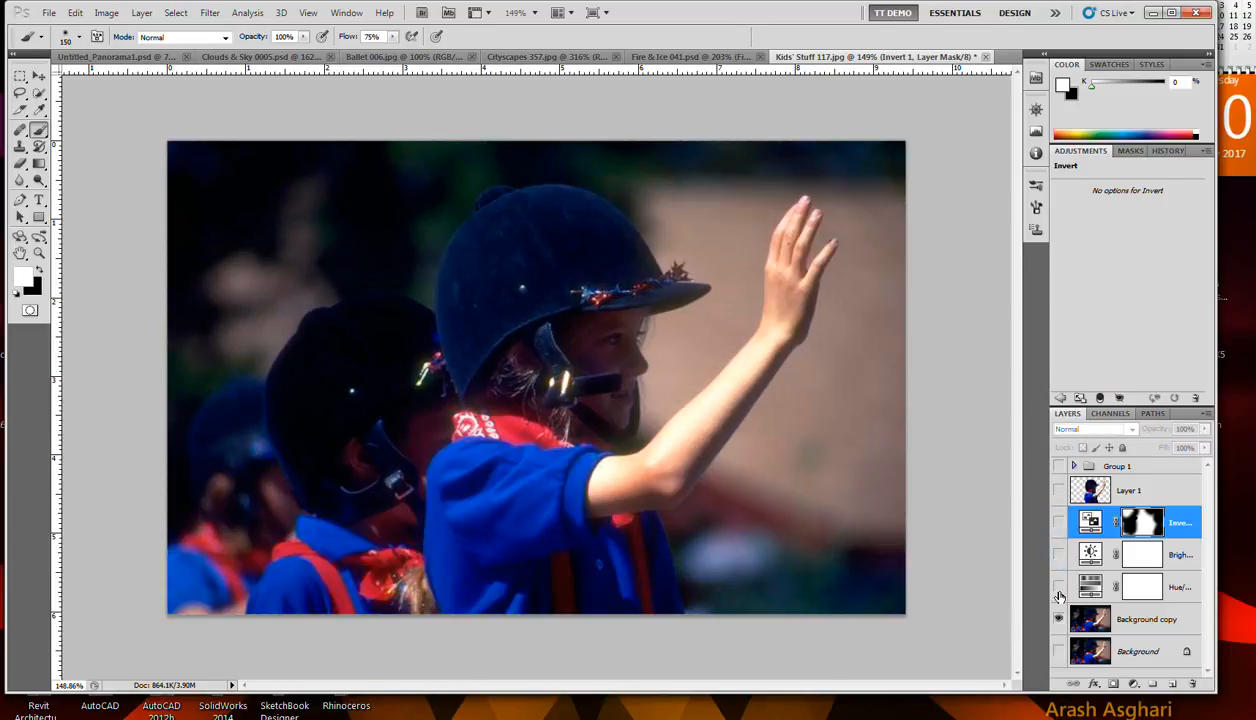
Step: Create a layer group above Invert, move Invert's mask onto it, and shift the Brightness/Contrast and Hue/Saturation masks up one layer each
click(1152, 685)
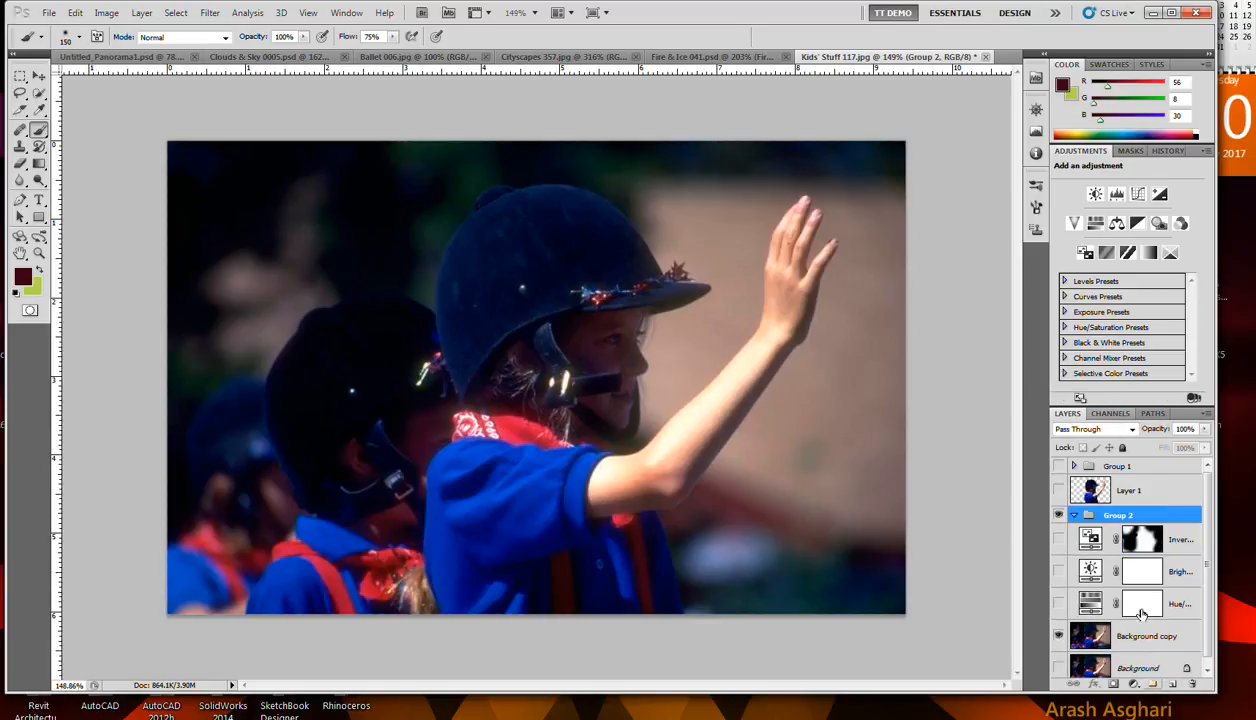
drag(1100, 518, 1128, 521)
drag(1138, 585, 1140, 550)
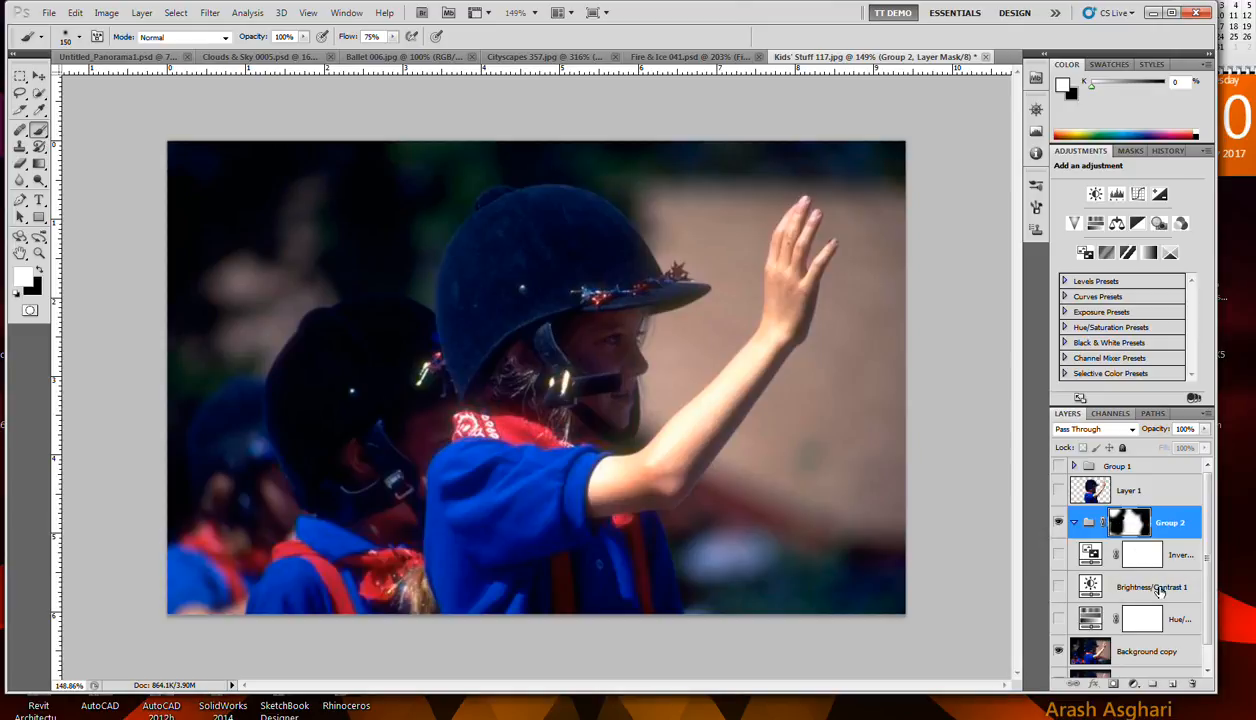
drag(1141, 618, 1140, 587)
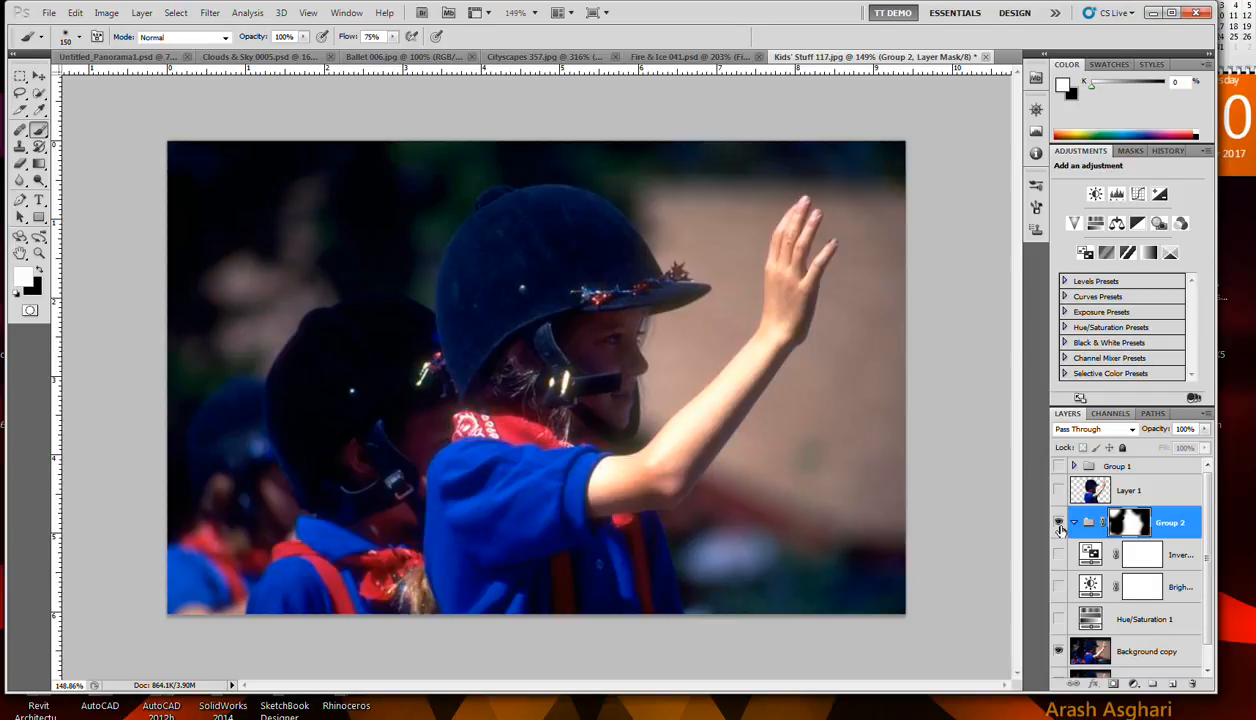
Step: Make the Hue/Saturation, Brightness/Contrast and Invert adjustment layers visible
click(1112, 612)
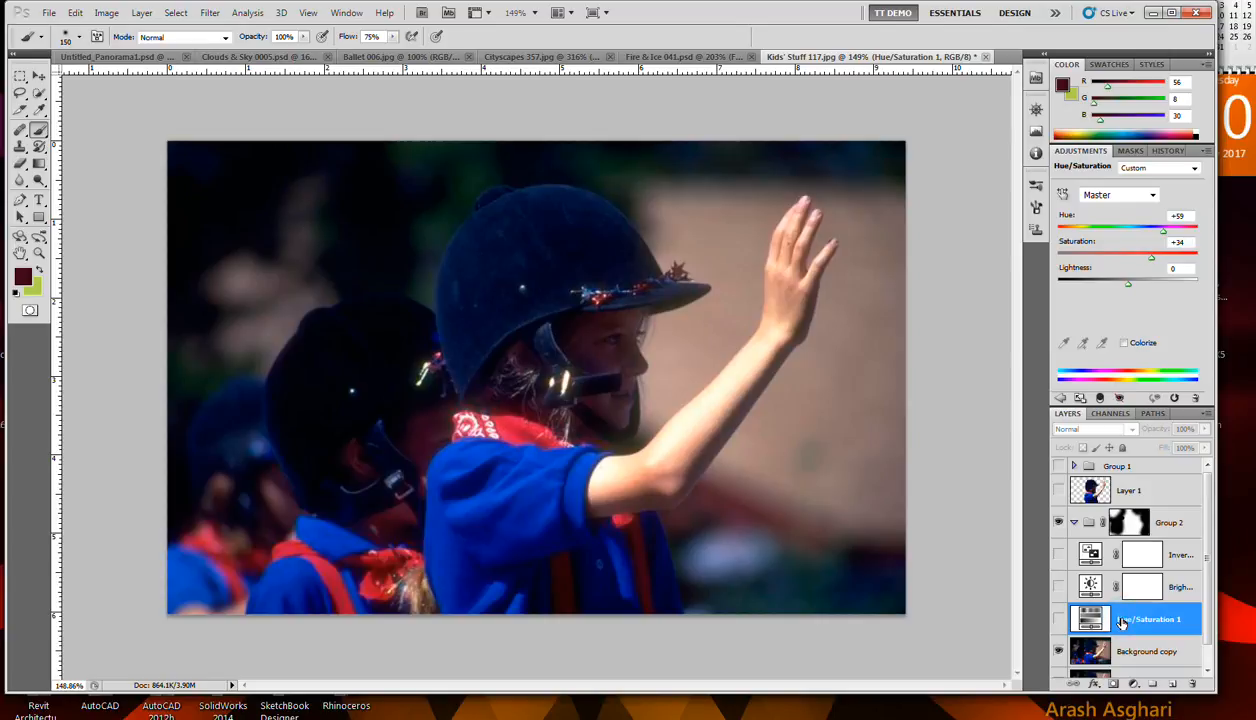
click(1058, 619)
click(1059, 587)
click(1059, 556)
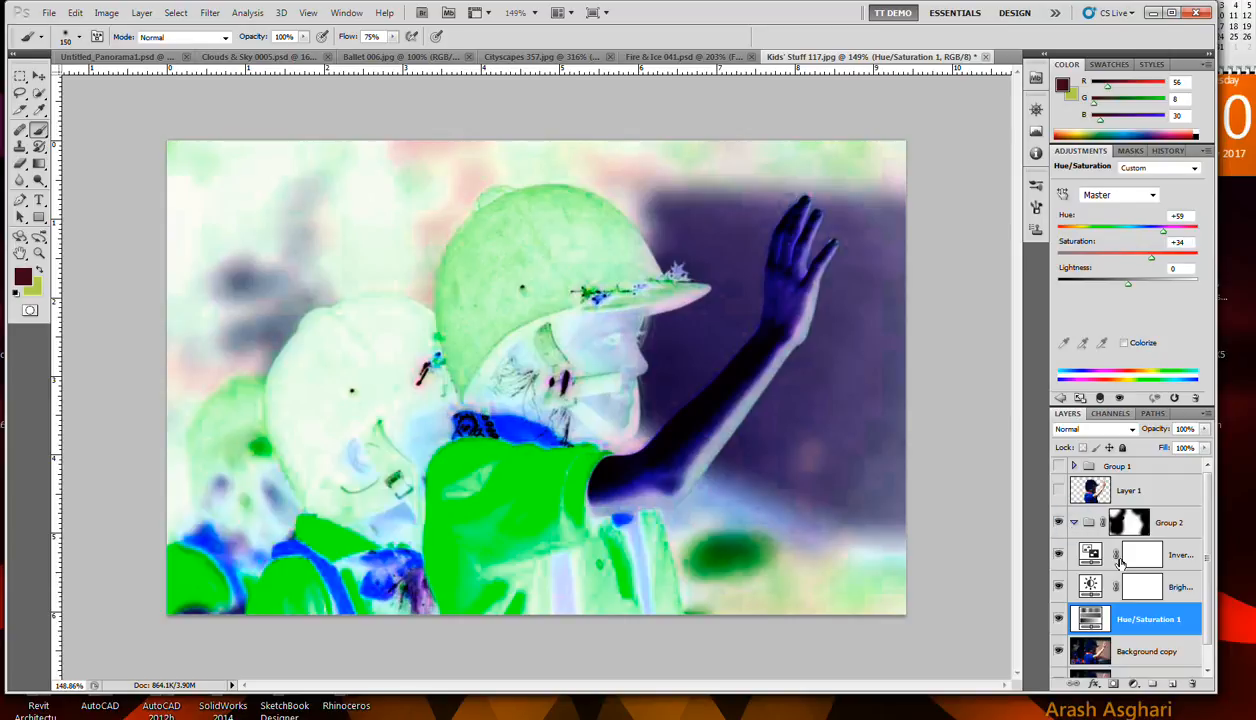
Step: Move the Invert, Hue/Saturation and Brightness/Contrast layers into Group 2 in that order, without replacing any existing layer mask
drag(1105, 555, 1099, 523)
drag(1128, 591, 1125, 558)
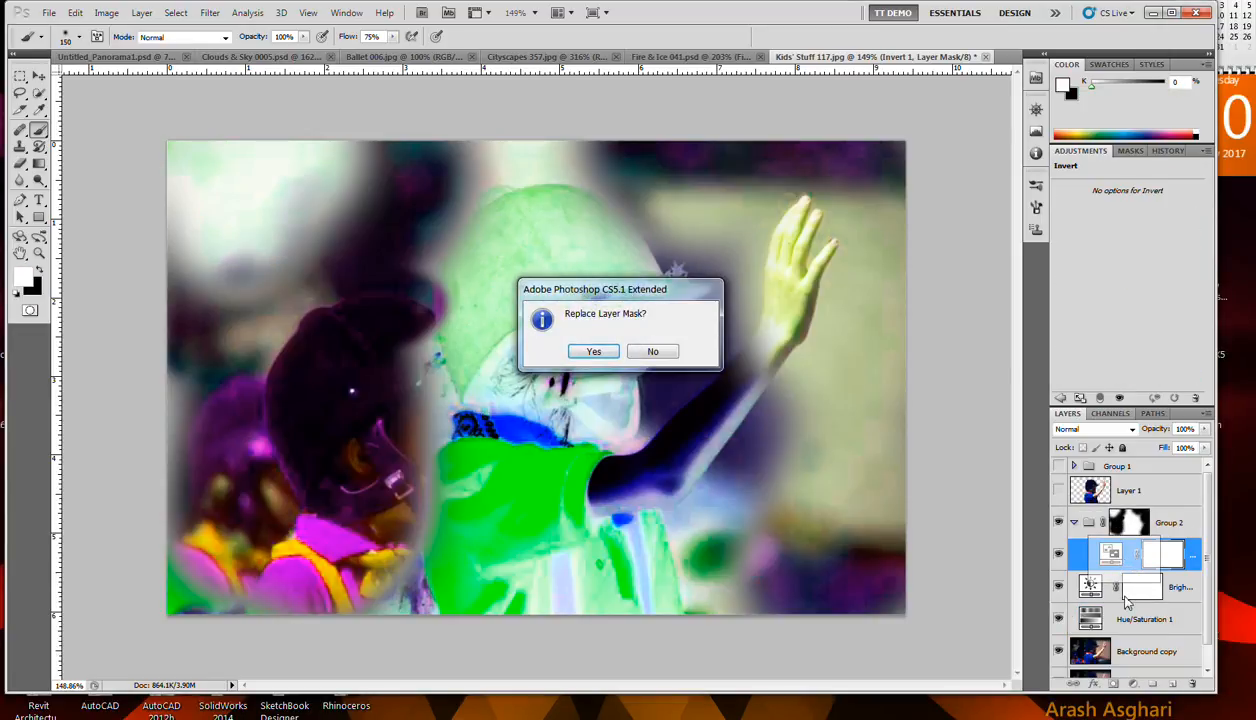
click(657, 357)
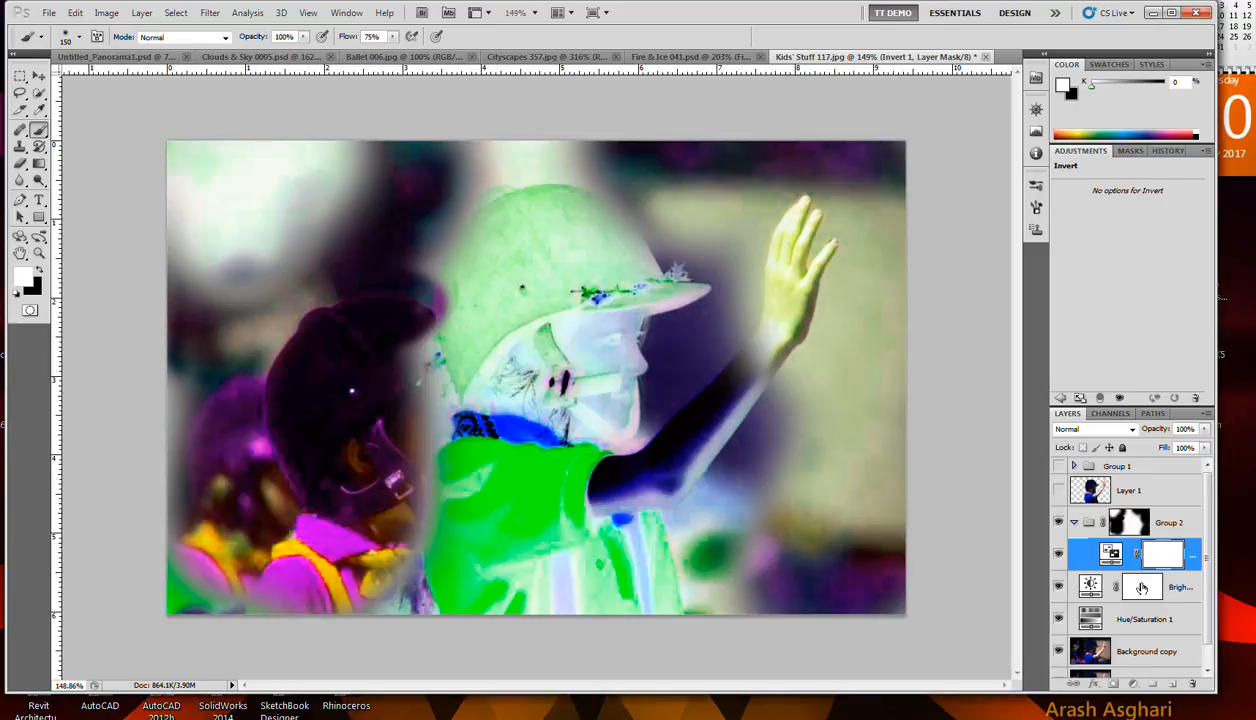
click(1076, 523)
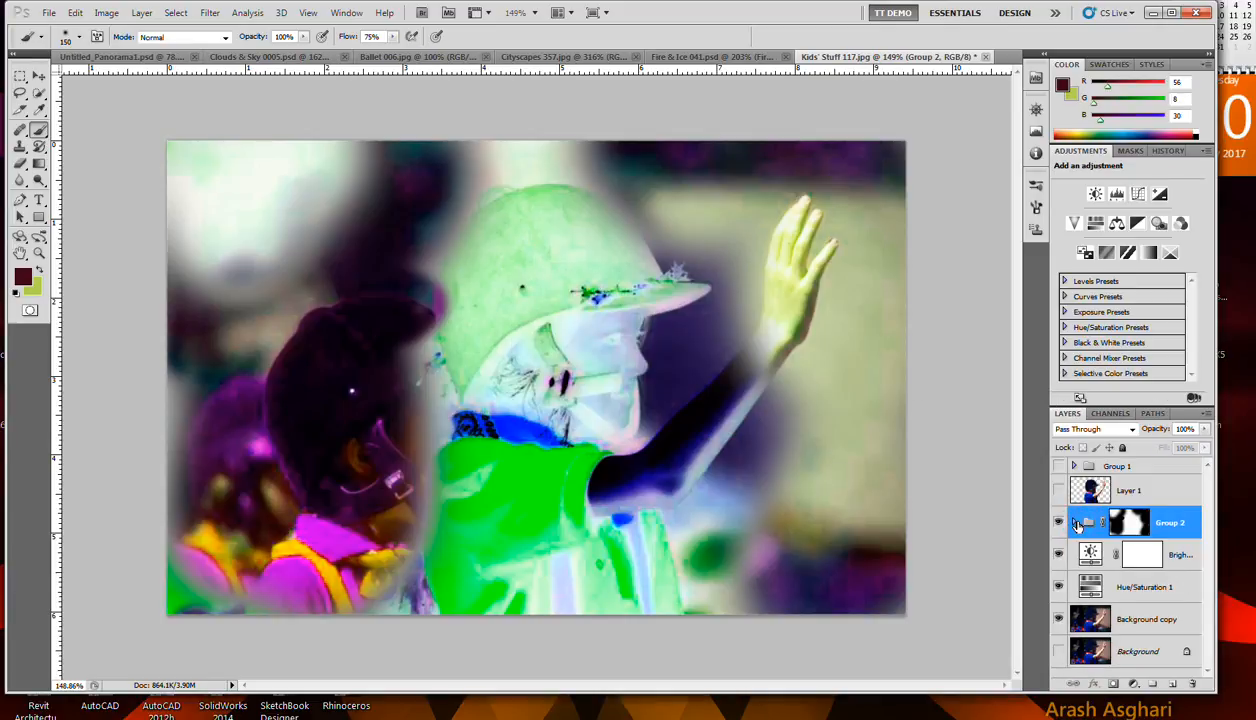
click(1075, 523)
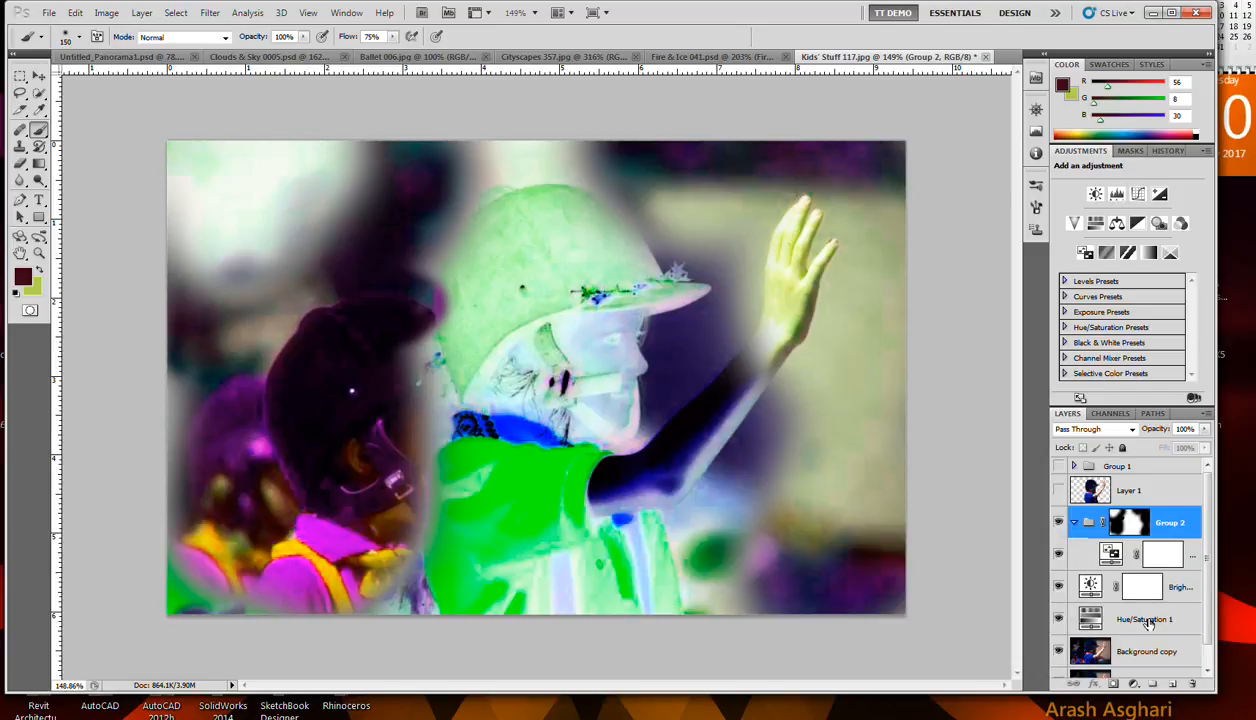
drag(1146, 622, 1145, 570)
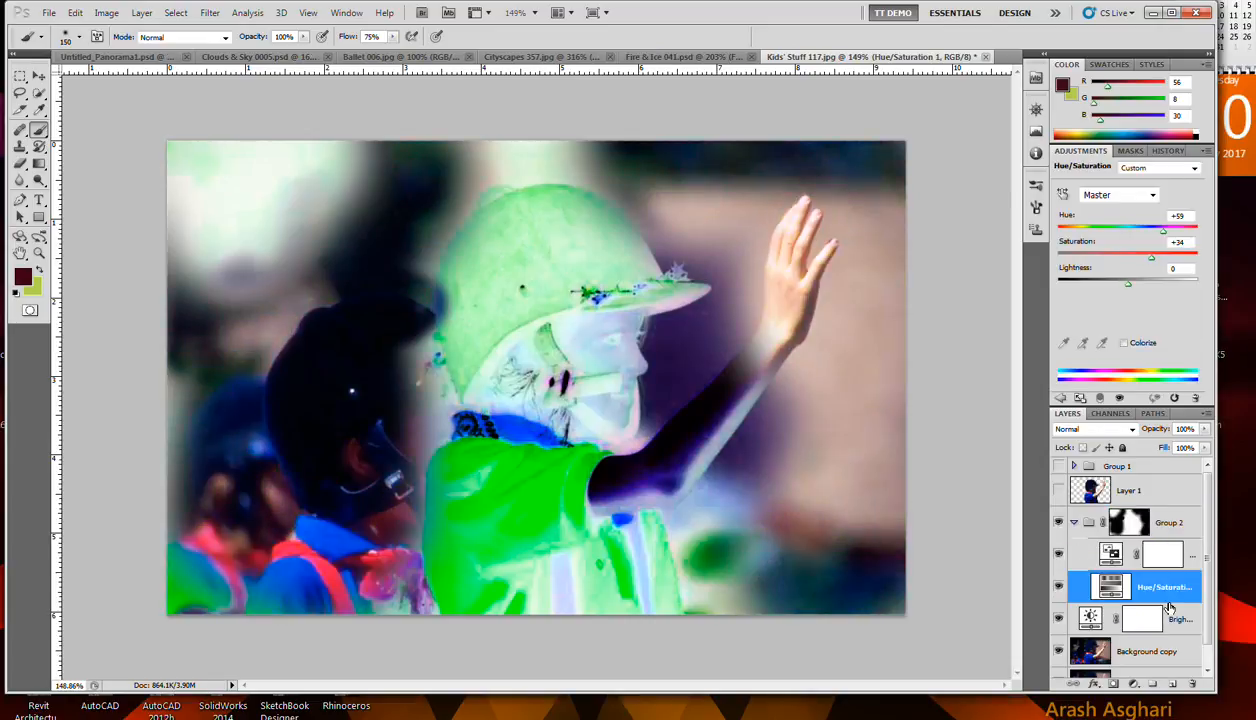
drag(1150, 616, 1172, 527)
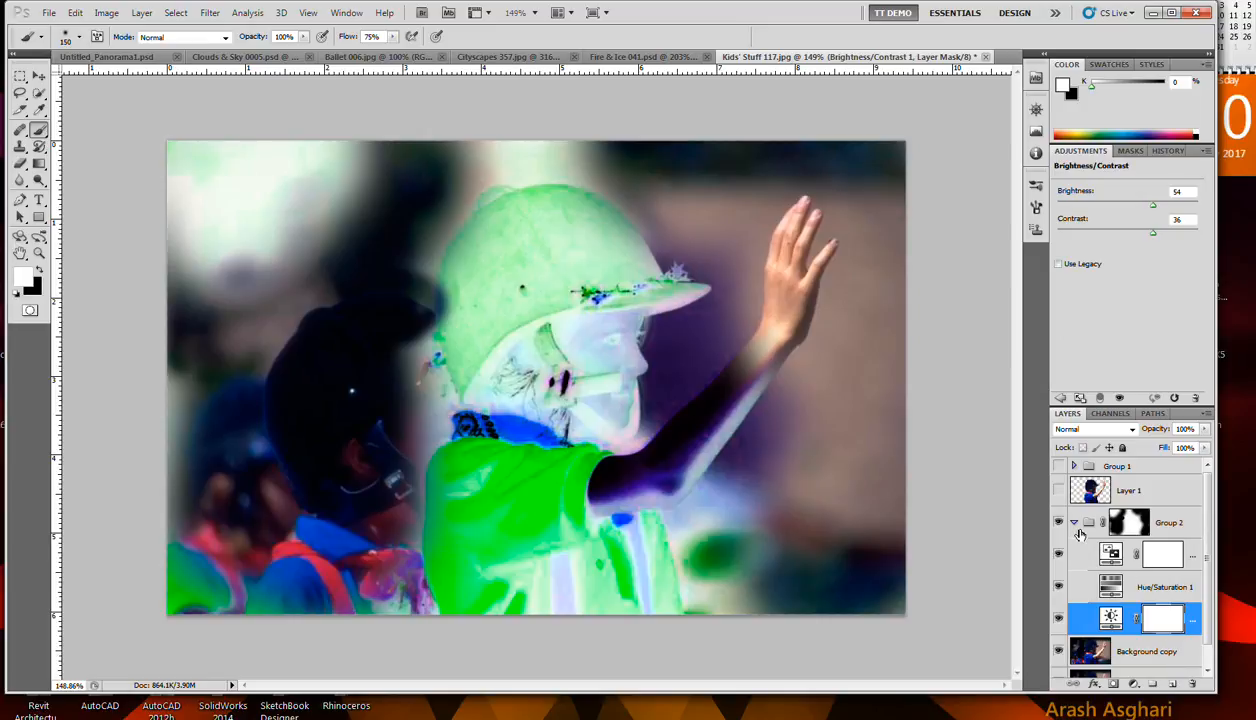
Step: Collapse Group 2 and toggle its visibility to compare the photo with and without the masked adjustments
click(1074, 523)
click(1075, 523)
click(1075, 523)
click(1060, 522)
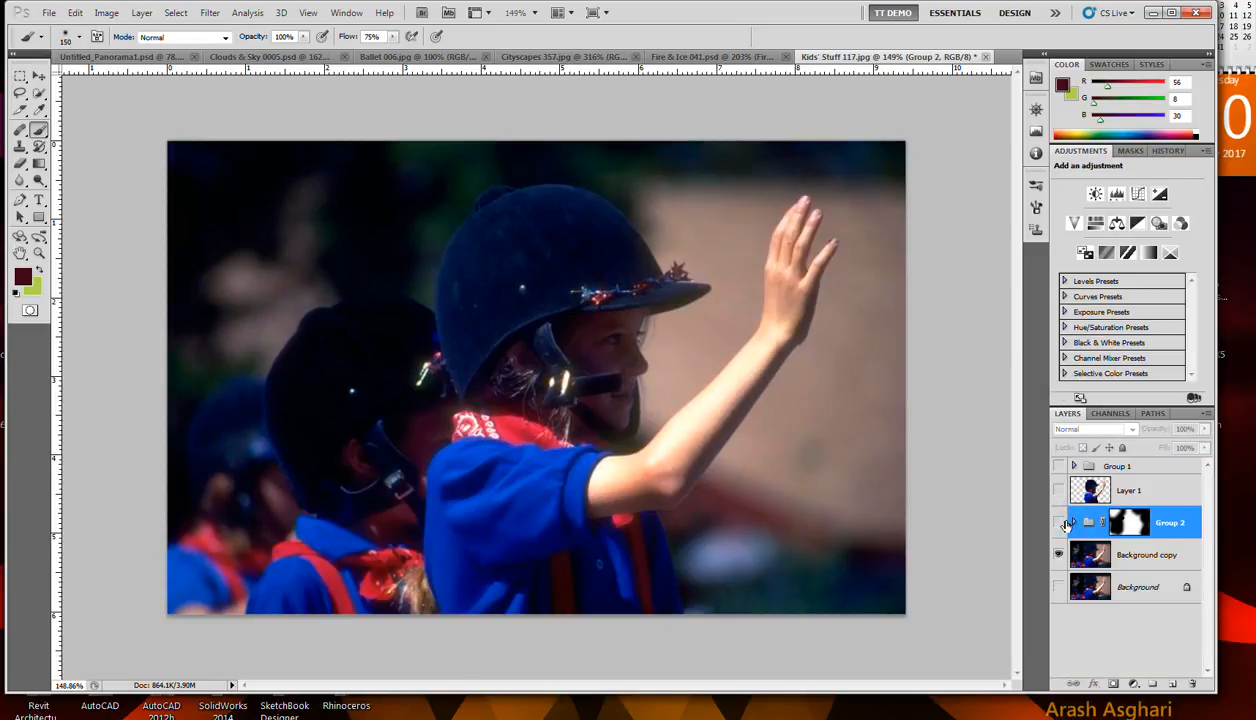
click(1060, 522)
click(1060, 522)
click(1060, 522)
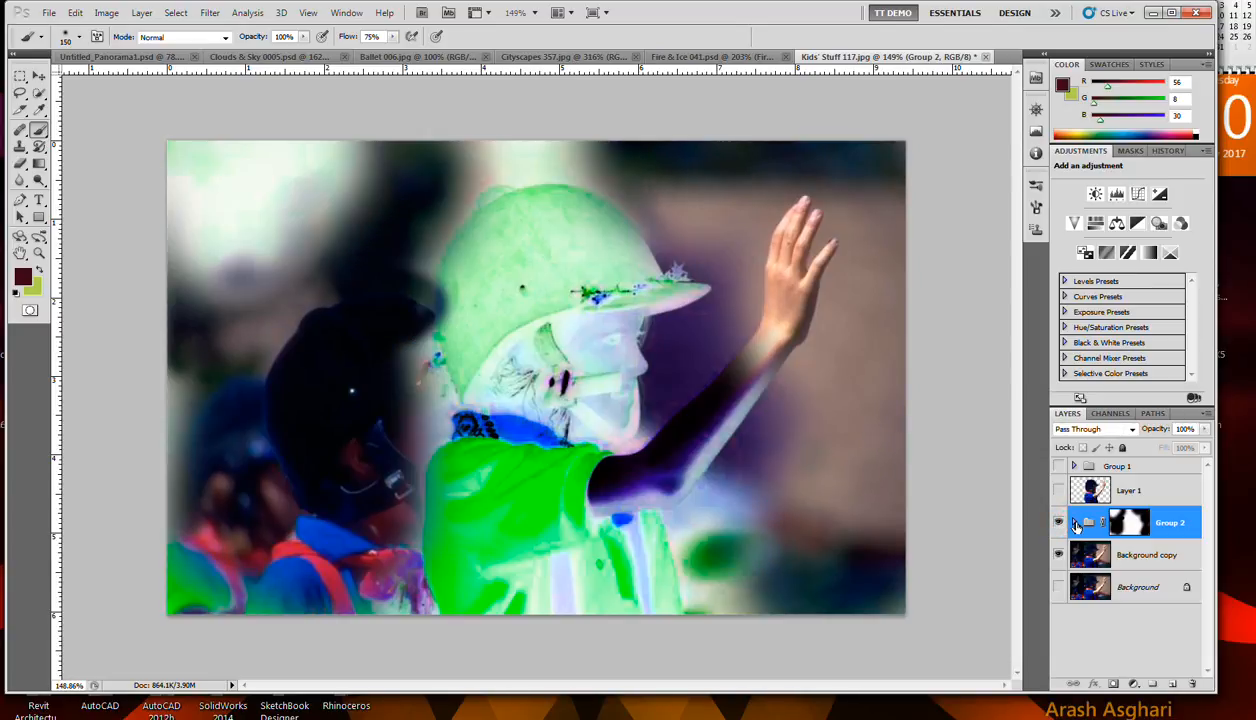
Step: Expand Group 2, toggle its Invert, Hue/Saturation and Brightness/Contrast layers off and on to compare their effects, and collapse the group
click(1075, 523)
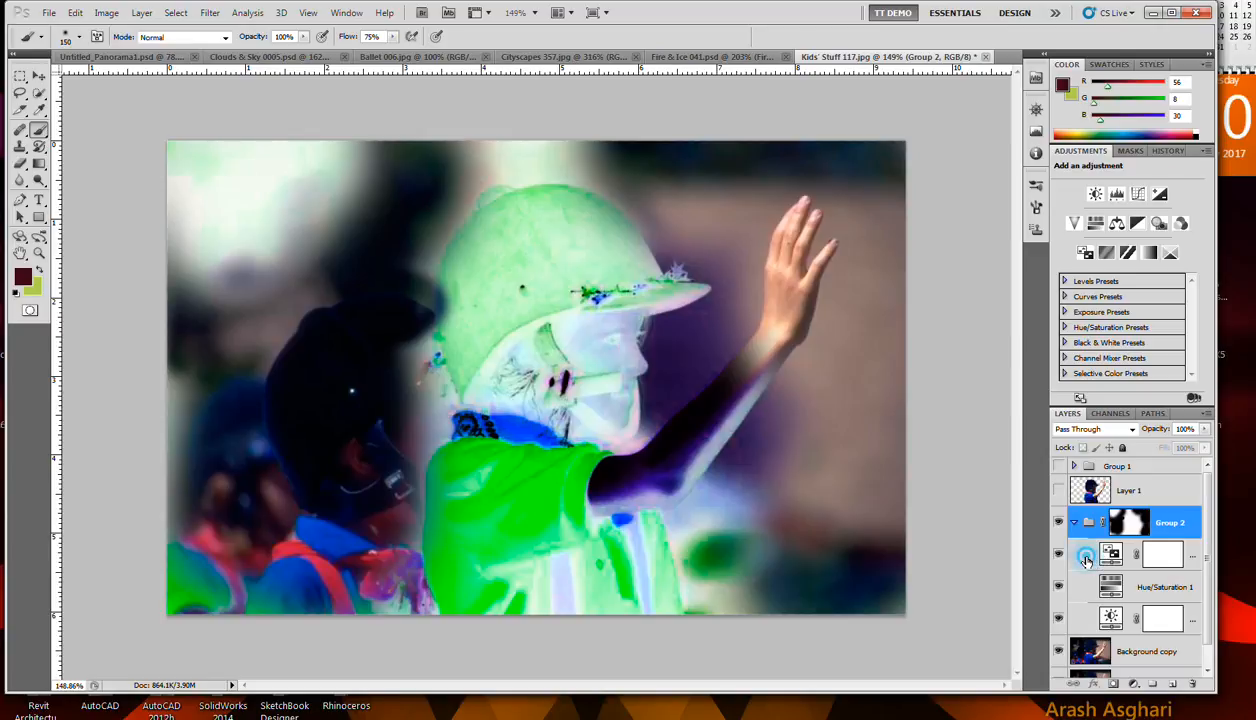
click(1087, 561)
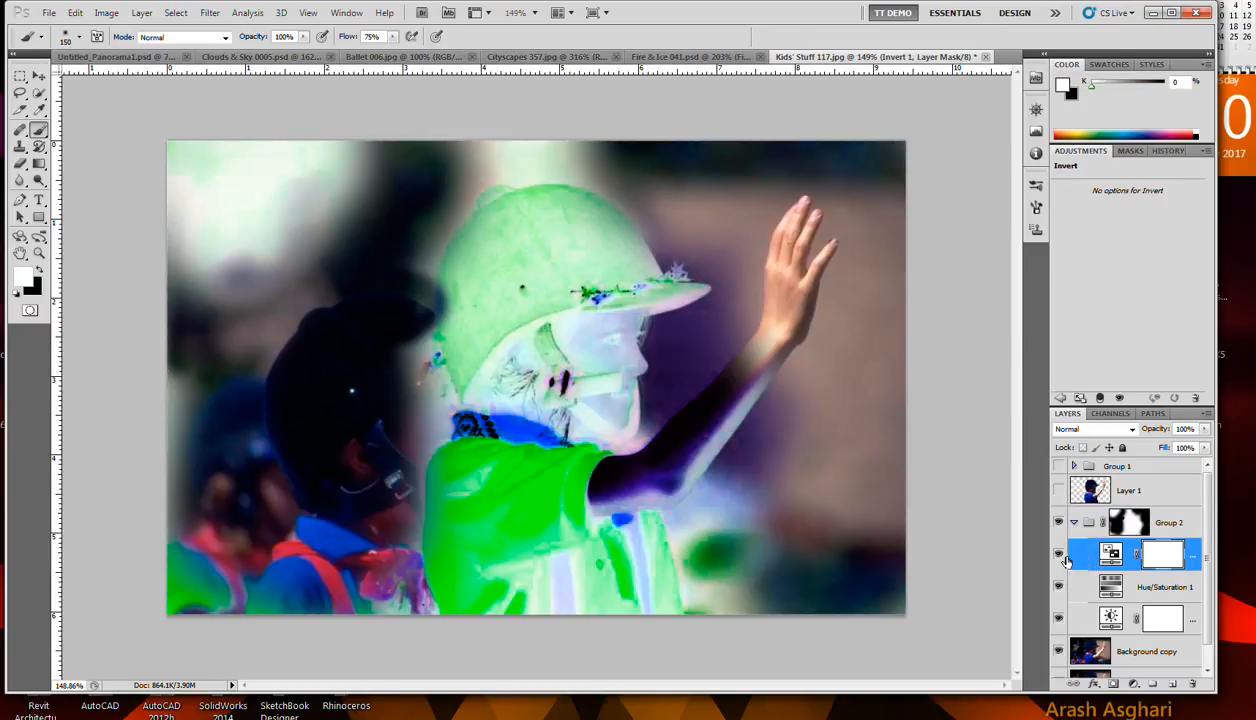
click(1058, 554)
click(1058, 586)
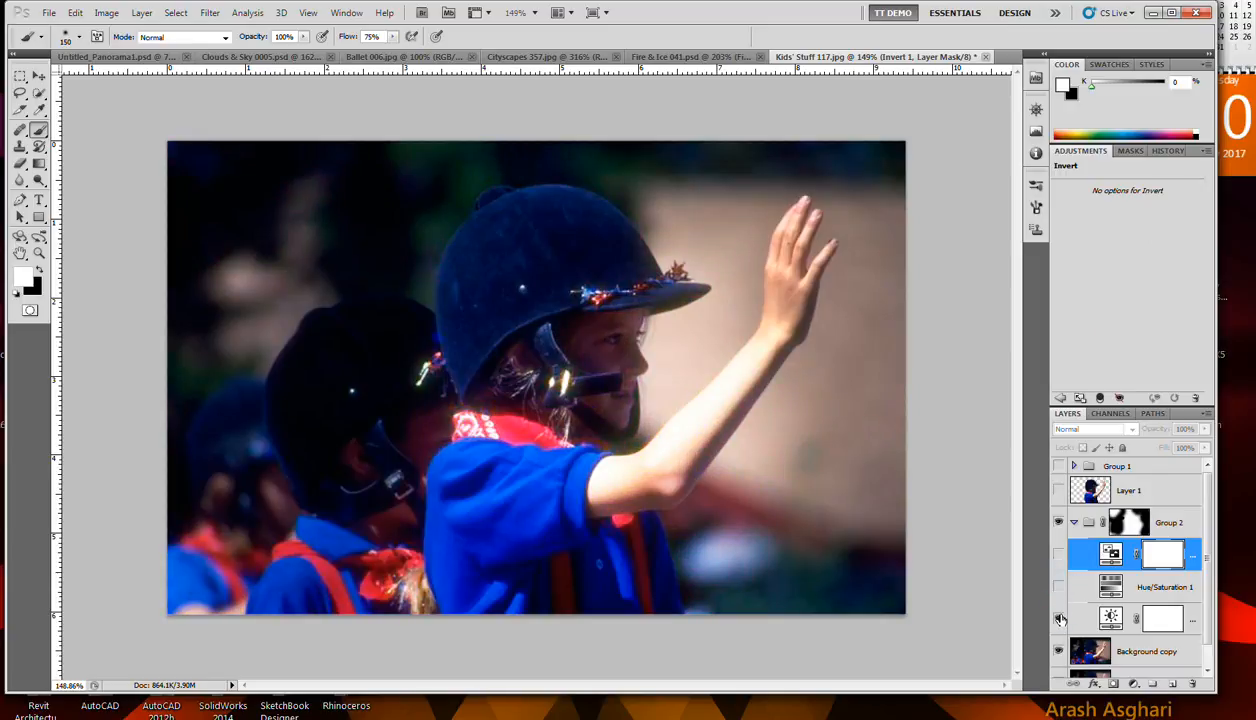
click(1059, 618)
click(1059, 618)
click(1059, 586)
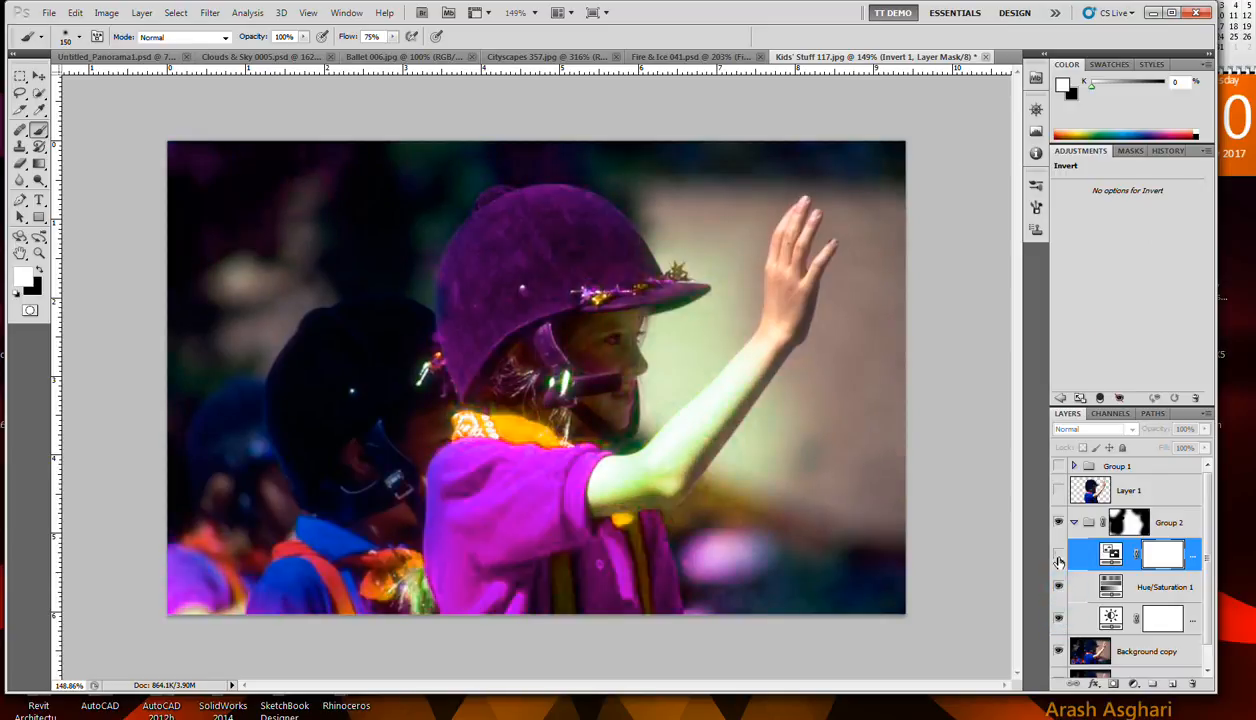
click(1059, 556)
click(1074, 522)
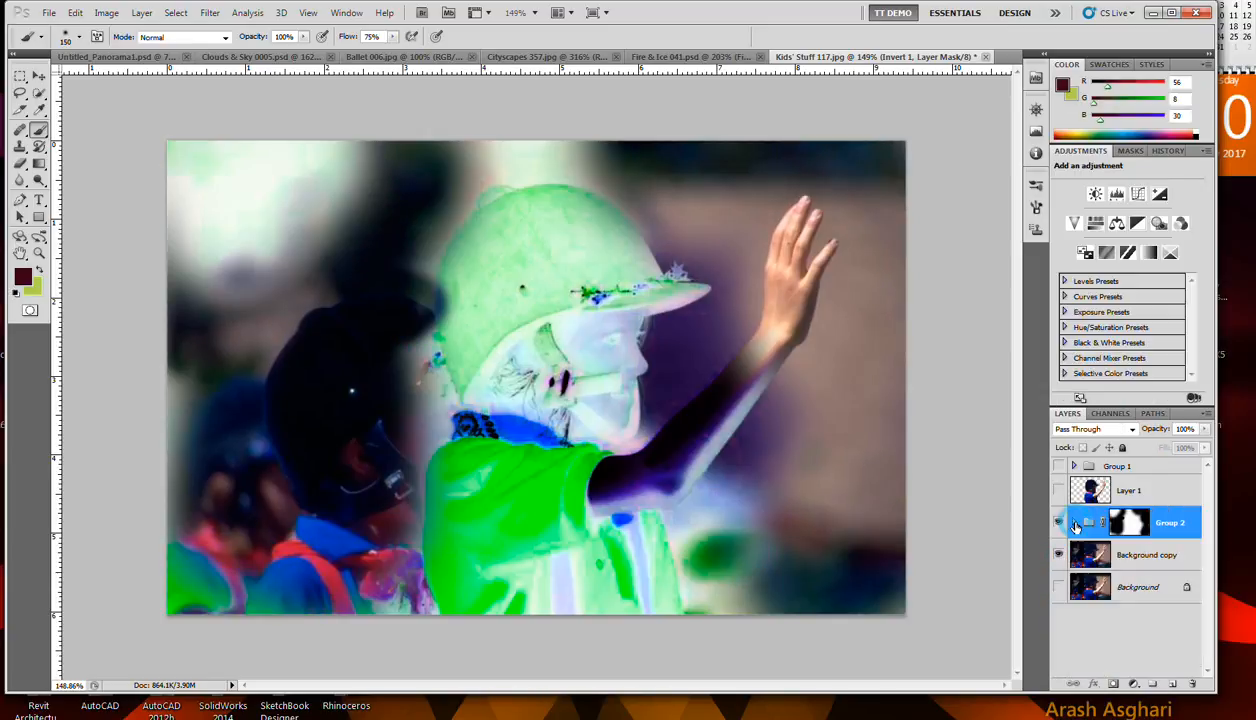
Step: Hide the Hue/Saturation layer inside Group 2, and leave the whole group hidden and collapsed
click(1058, 522)
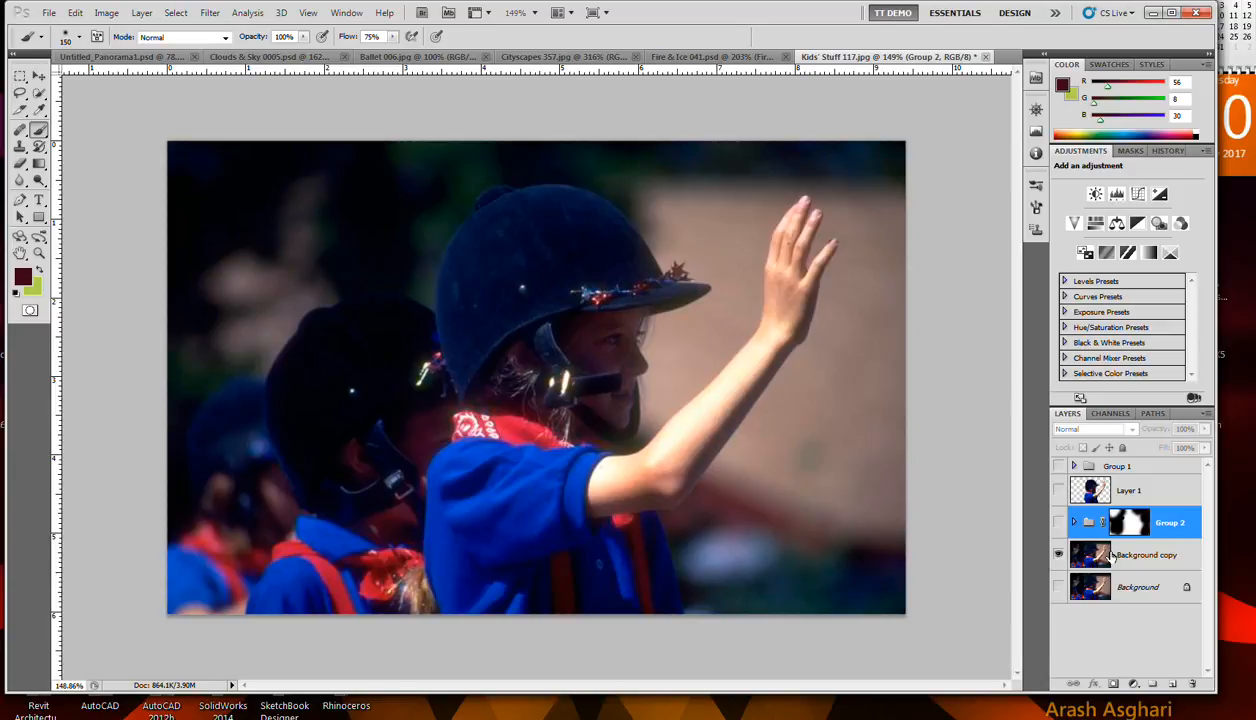
click(1075, 523)
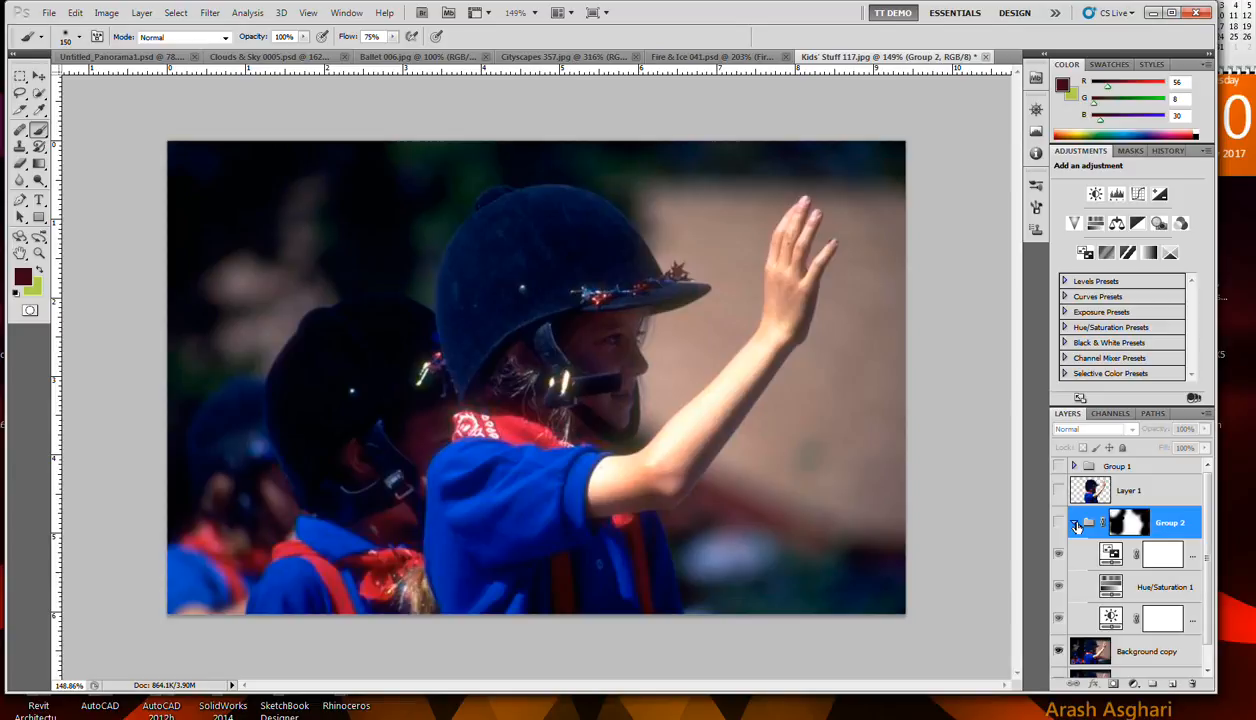
click(1058, 522)
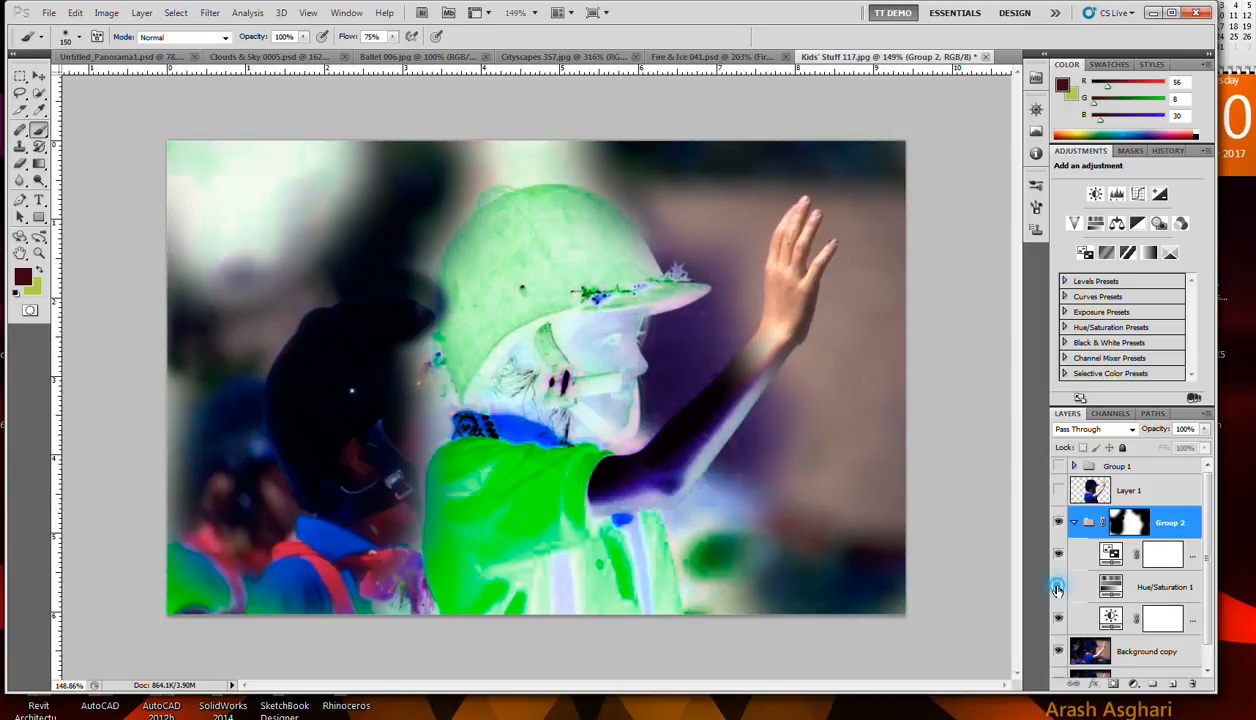
click(1058, 588)
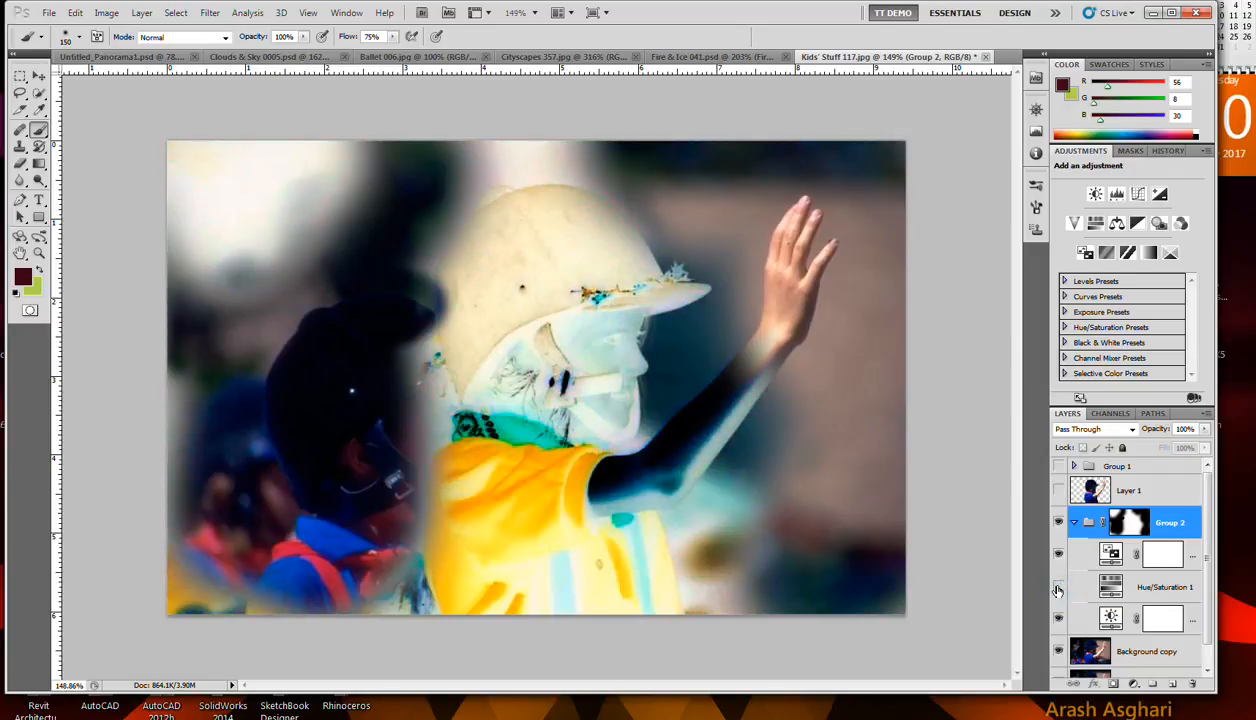
click(1058, 522)
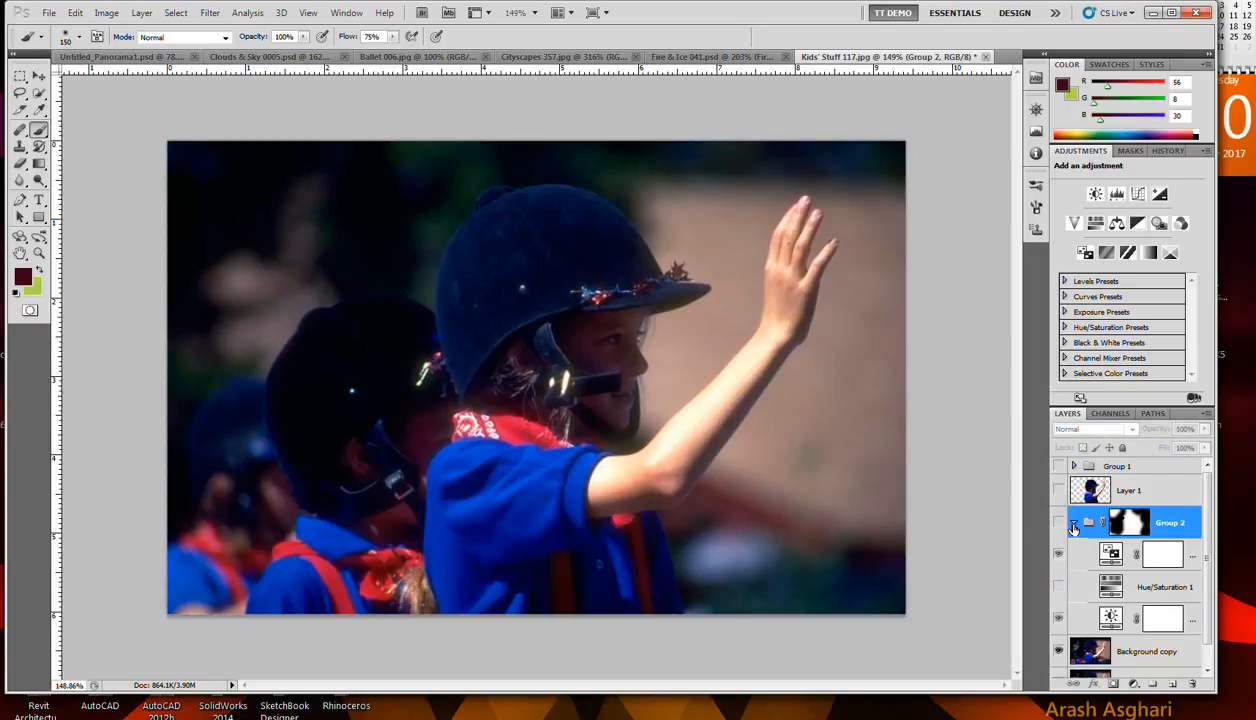
click(1074, 522)
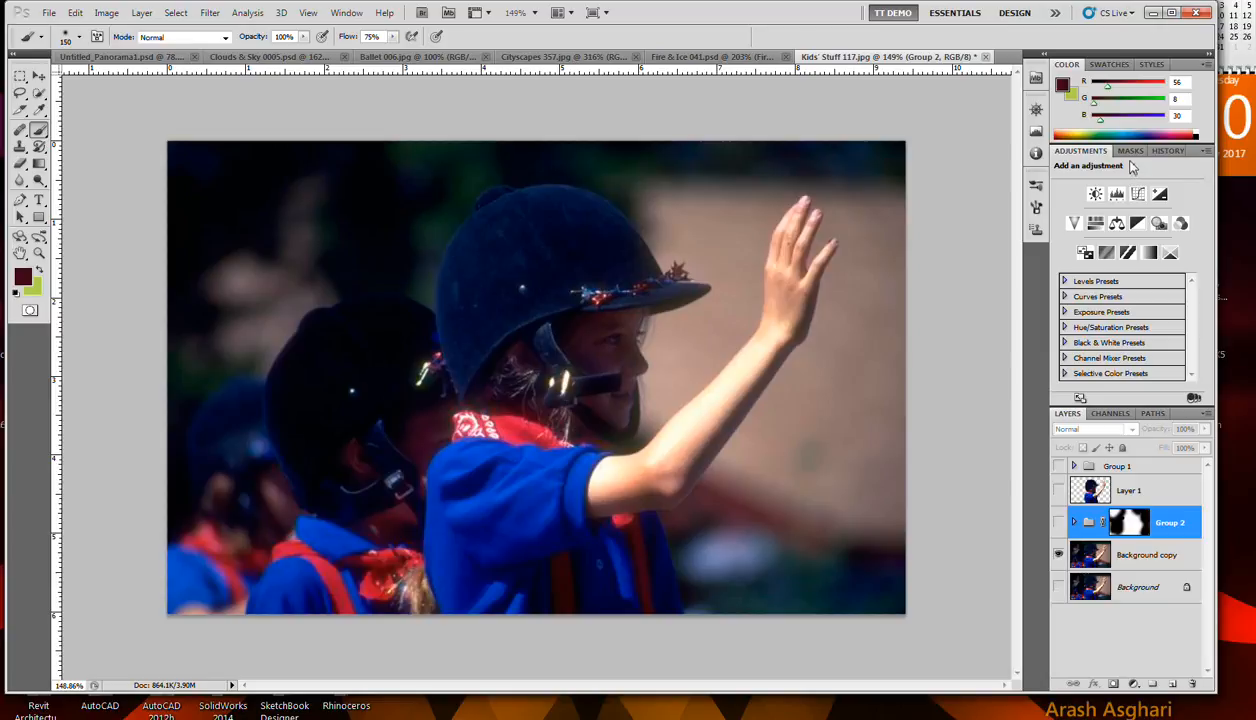
Step: Show the mask properties, try adding a vector mask to Group 2, and undo that addition
click(1130, 151)
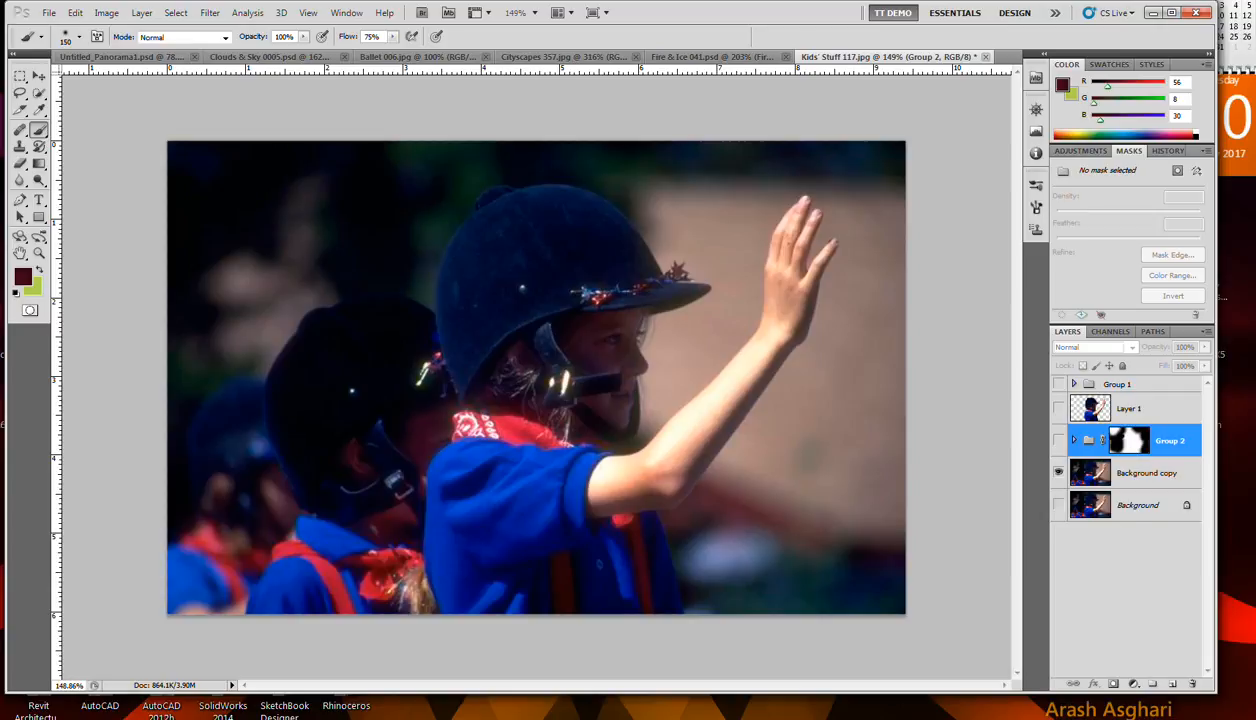
click(1111, 685)
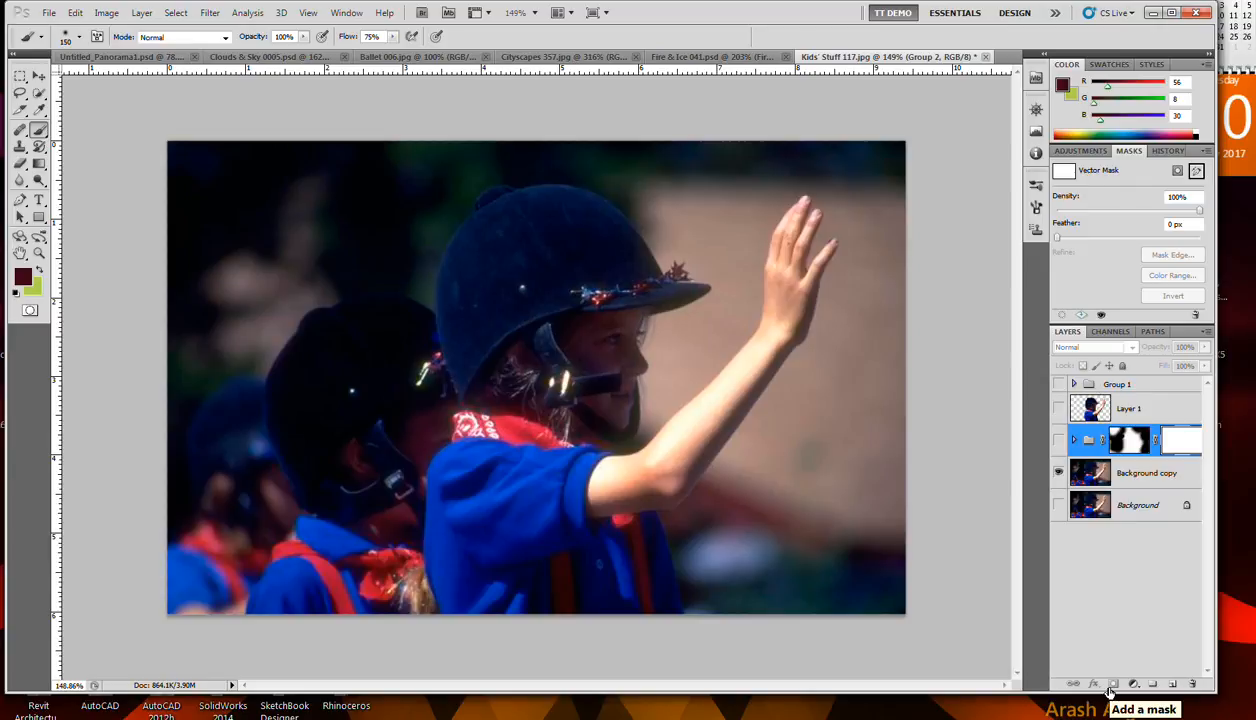
key(ctrl+z)
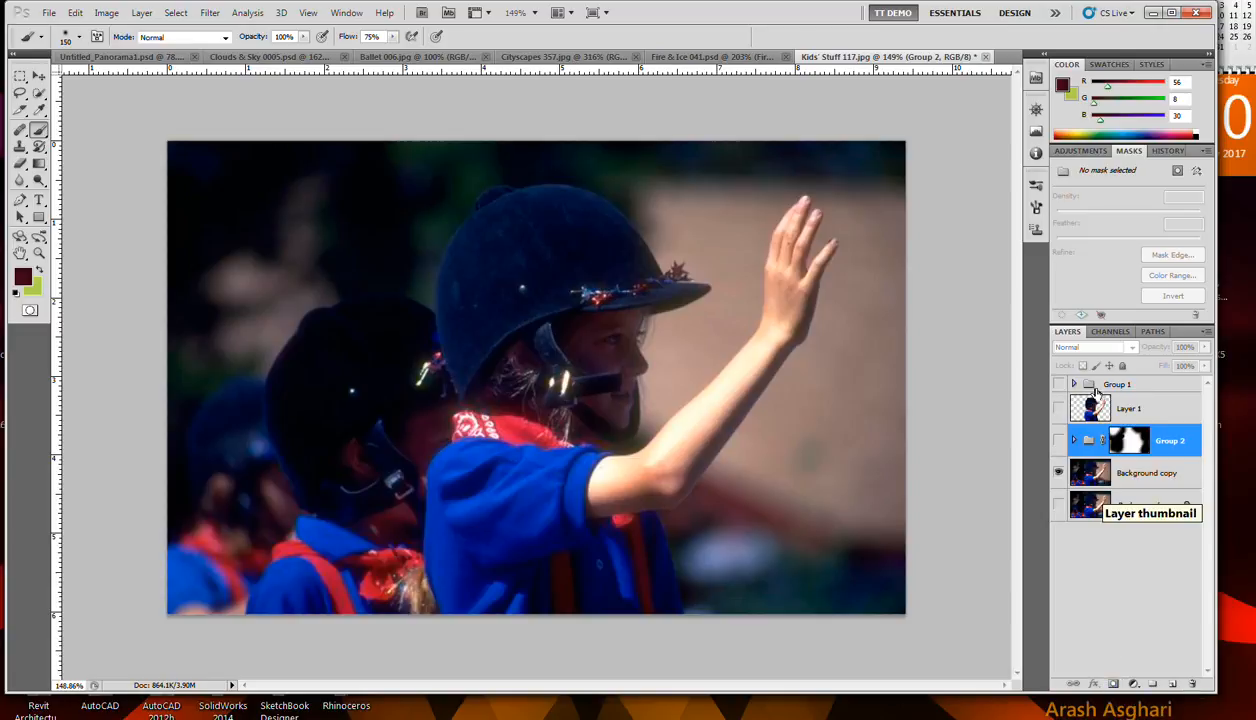
Step: Select the Group 2 Mask channel for editing and make Group 2 visible in the layer stack
click(1110, 331)
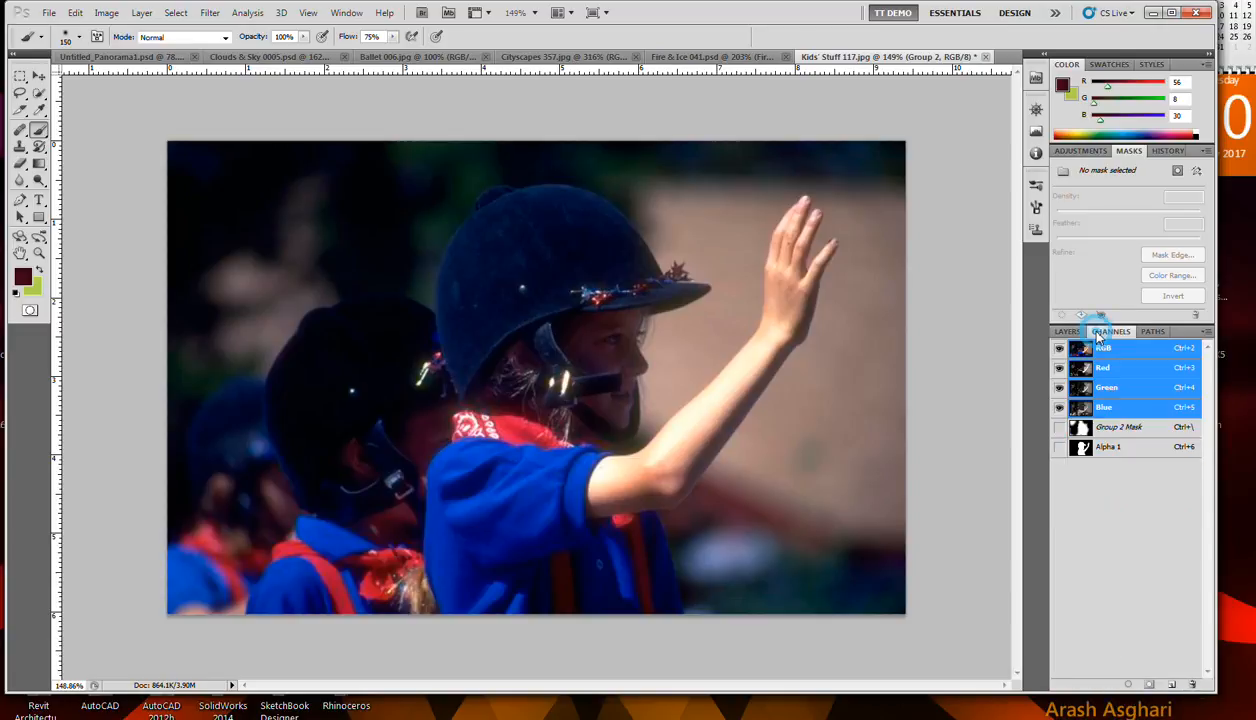
click(1117, 429)
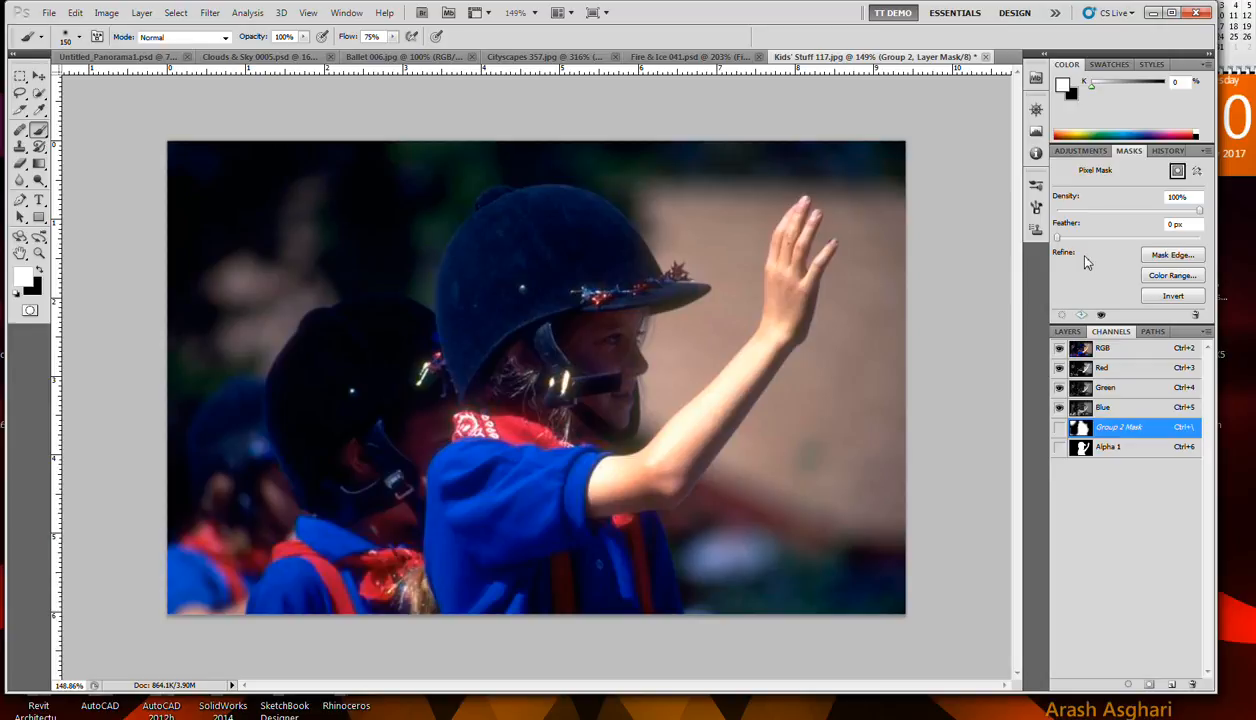
click(1068, 332)
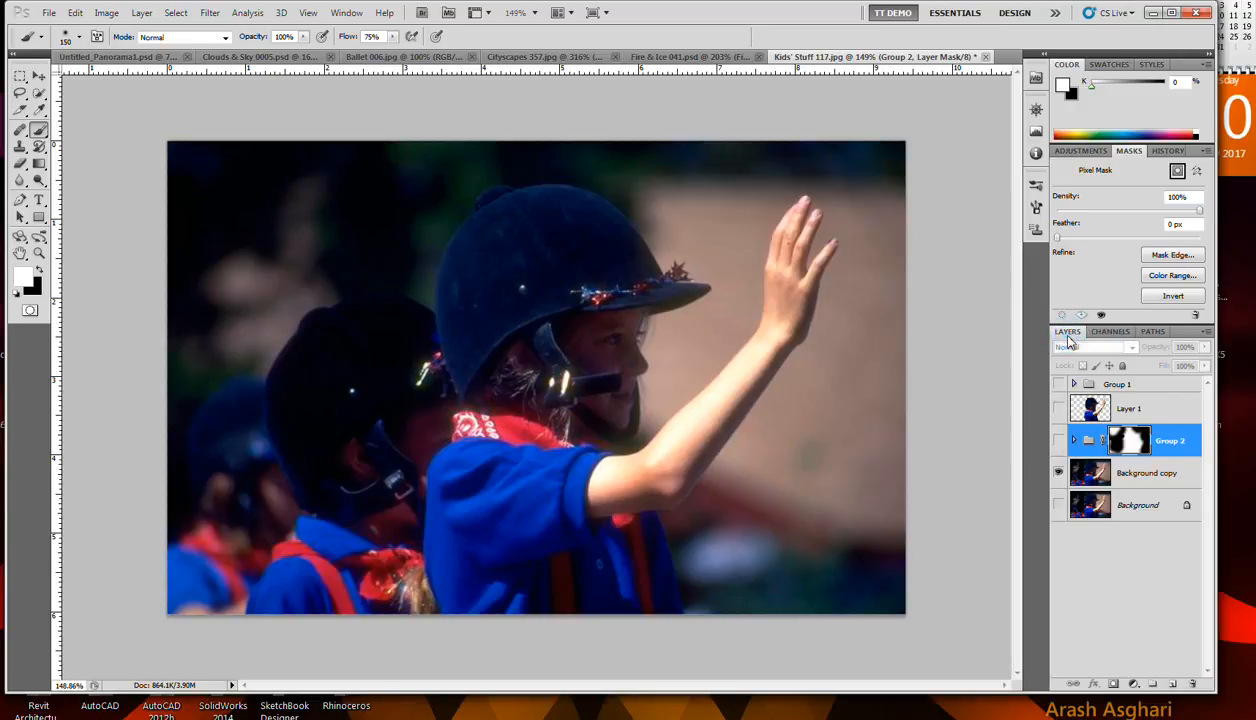
click(1057, 441)
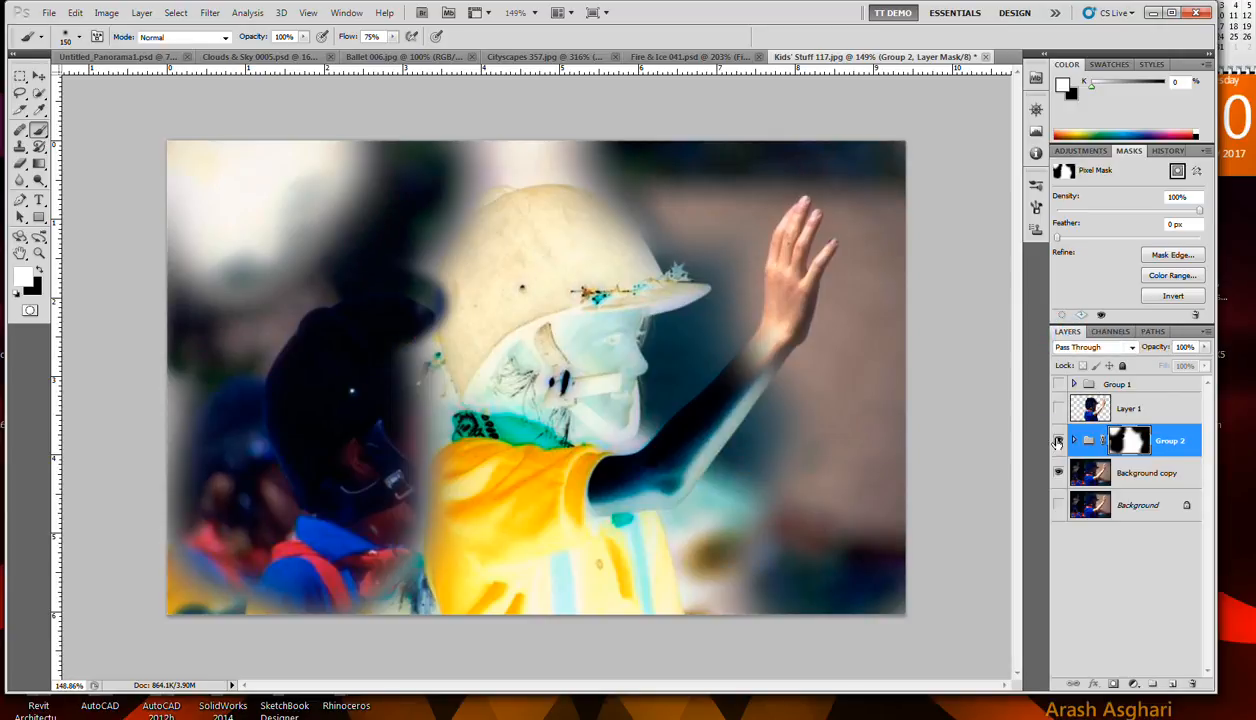
Step: Try Group 2's mask at 34% density and with up to 56 px feather, restoring 100% density and 0 px feather
click(1105, 210)
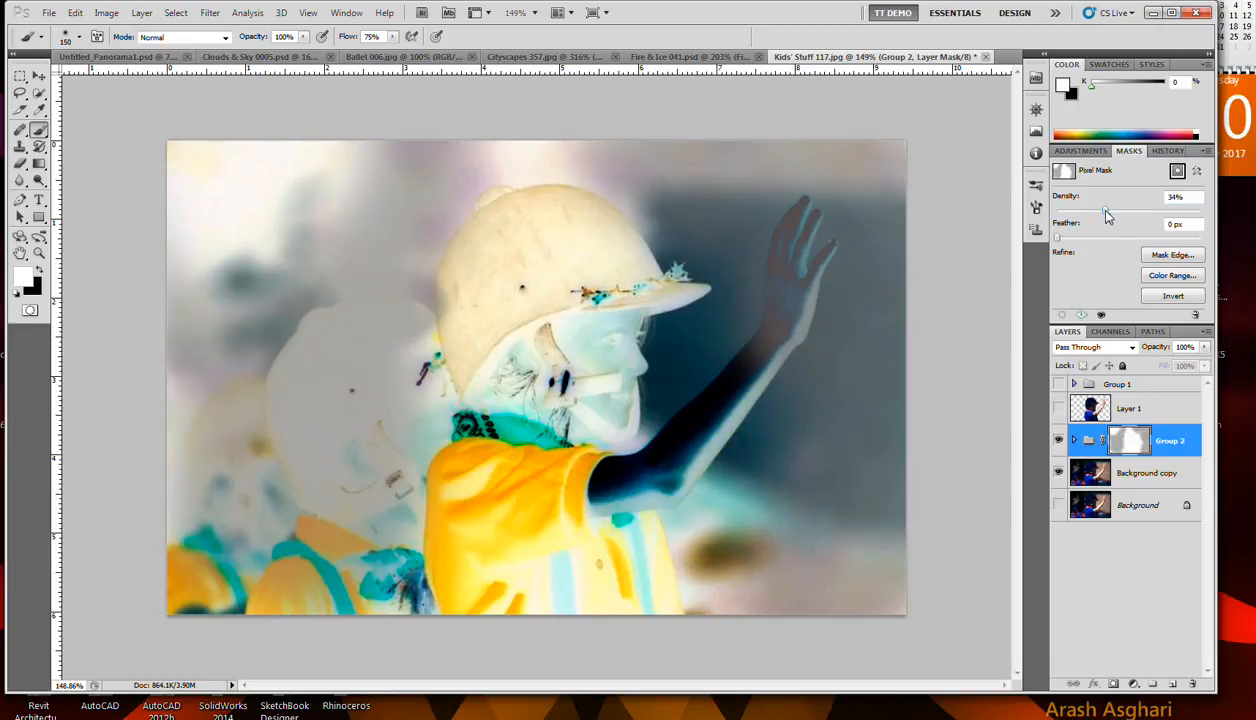
drag(1105, 212, 1208, 213)
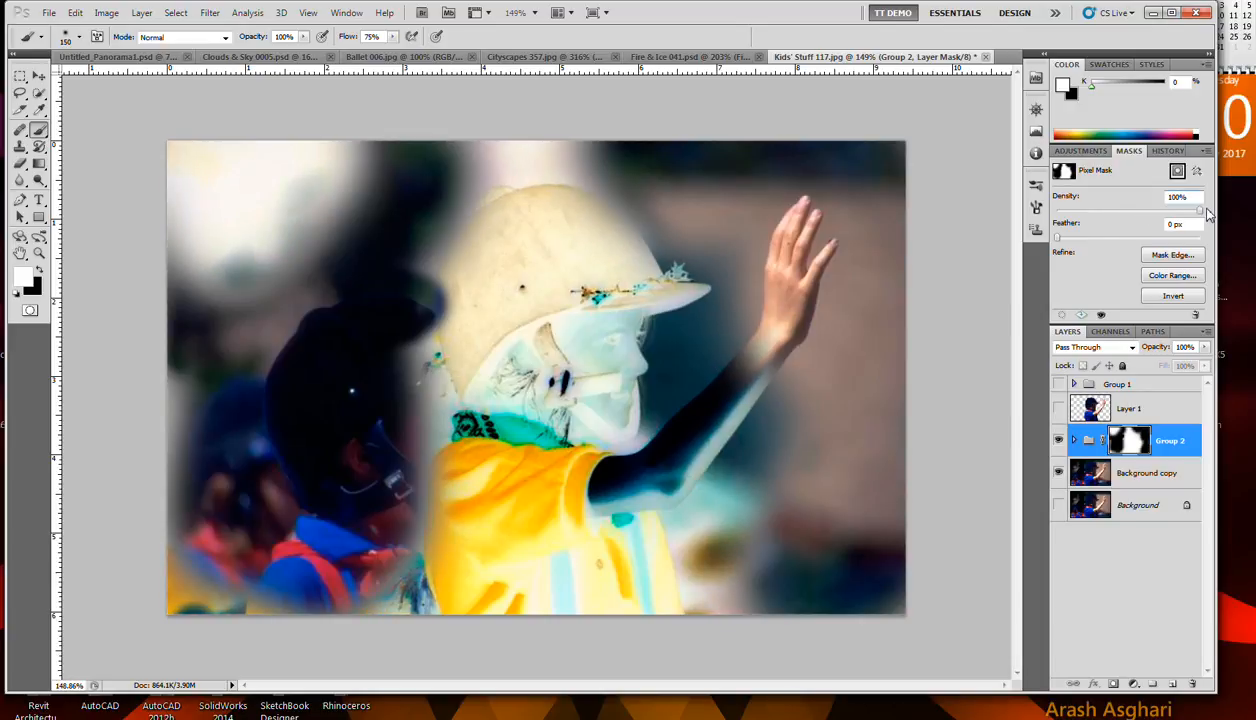
drag(1060, 237, 1102, 238)
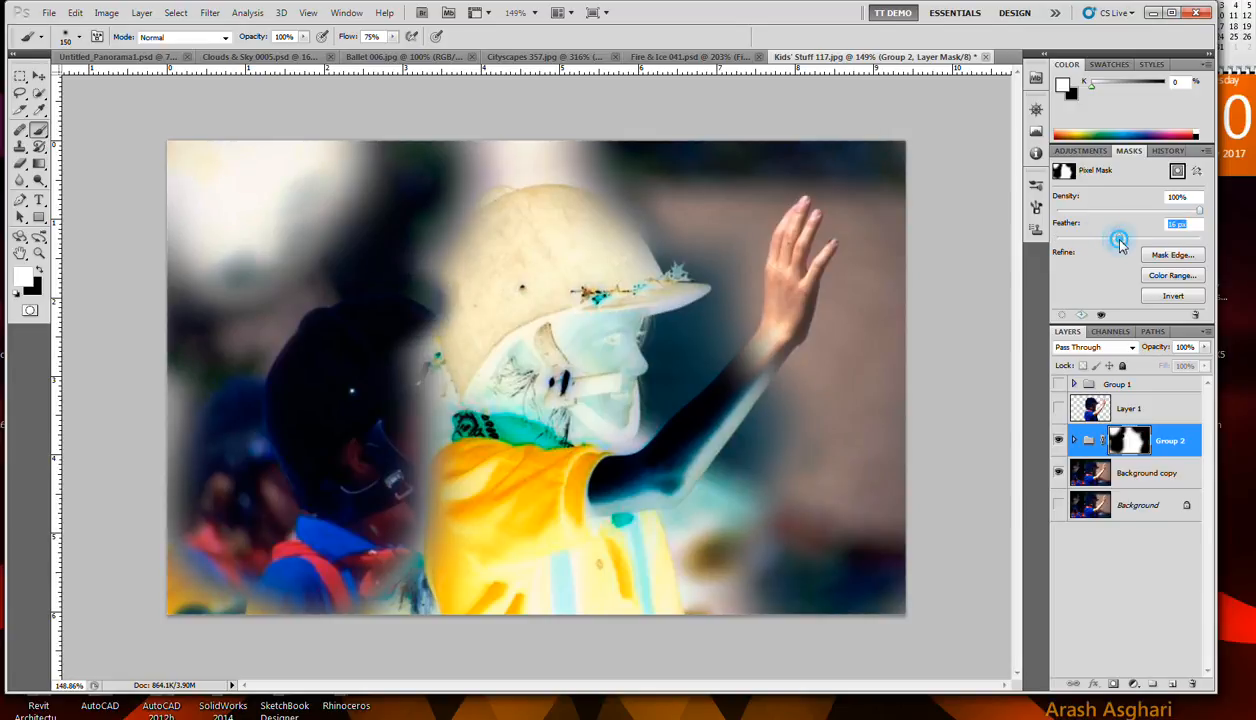
click(1135, 240)
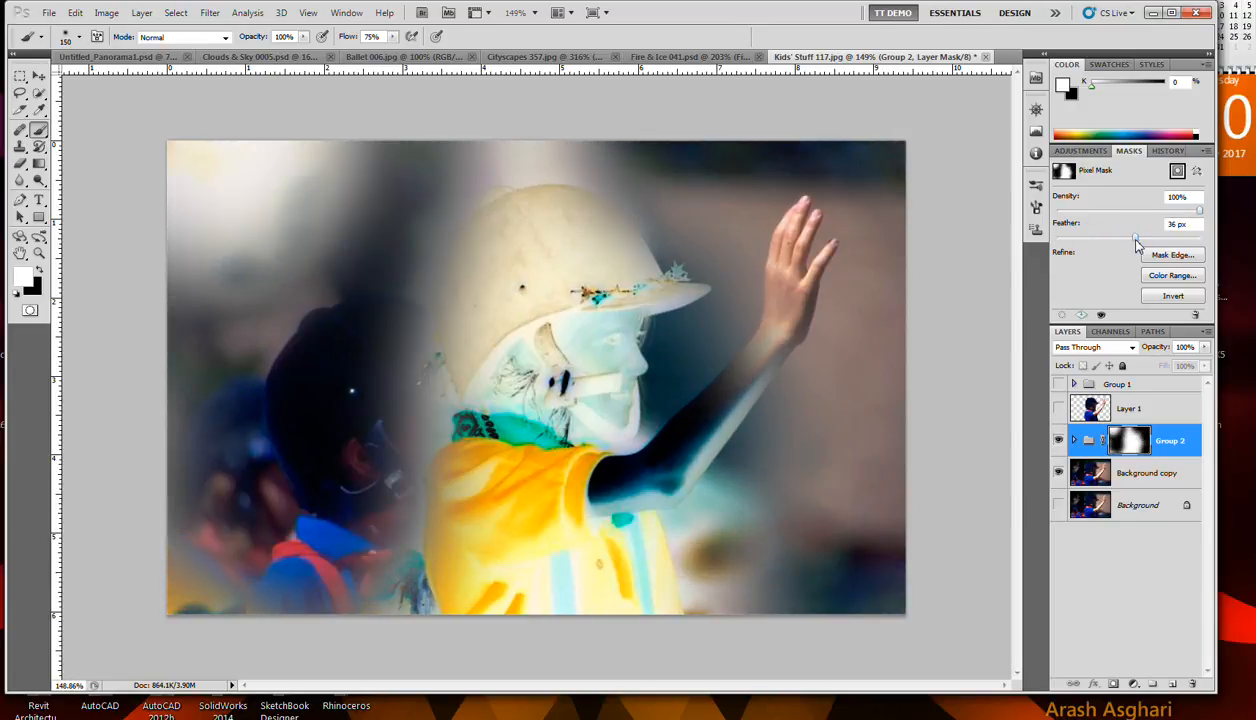
drag(1135, 240, 1150, 238)
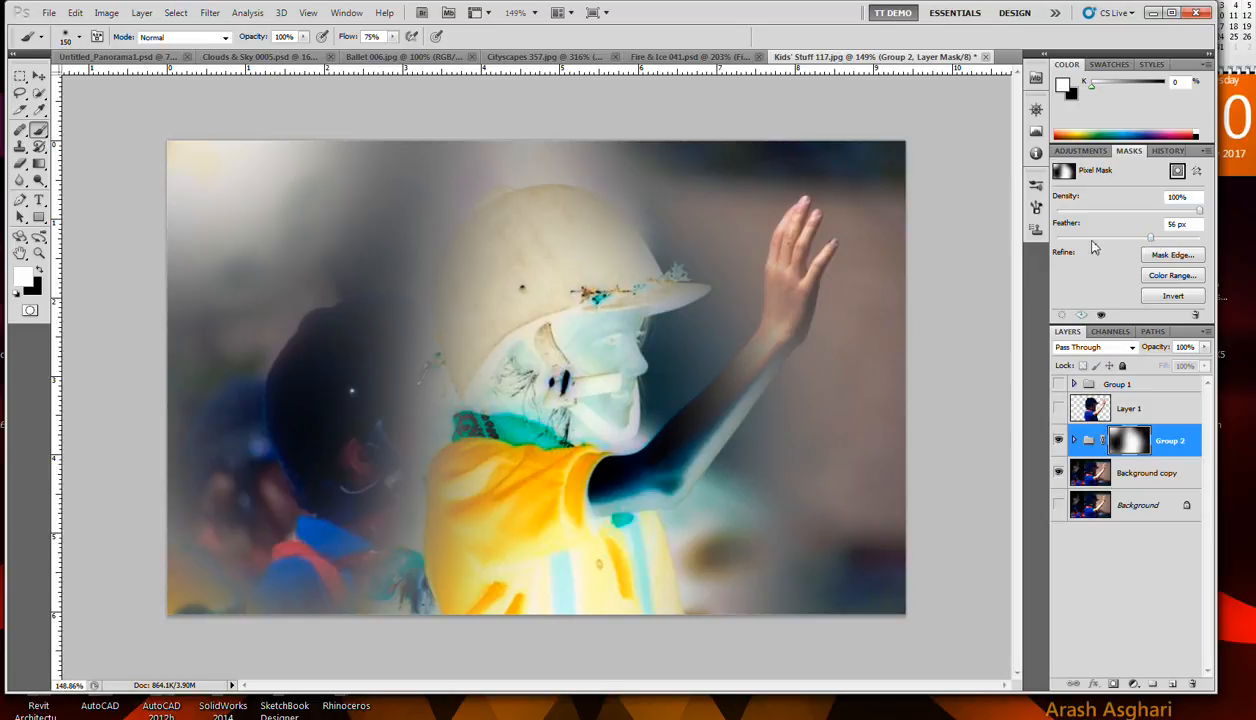
click(1057, 239)
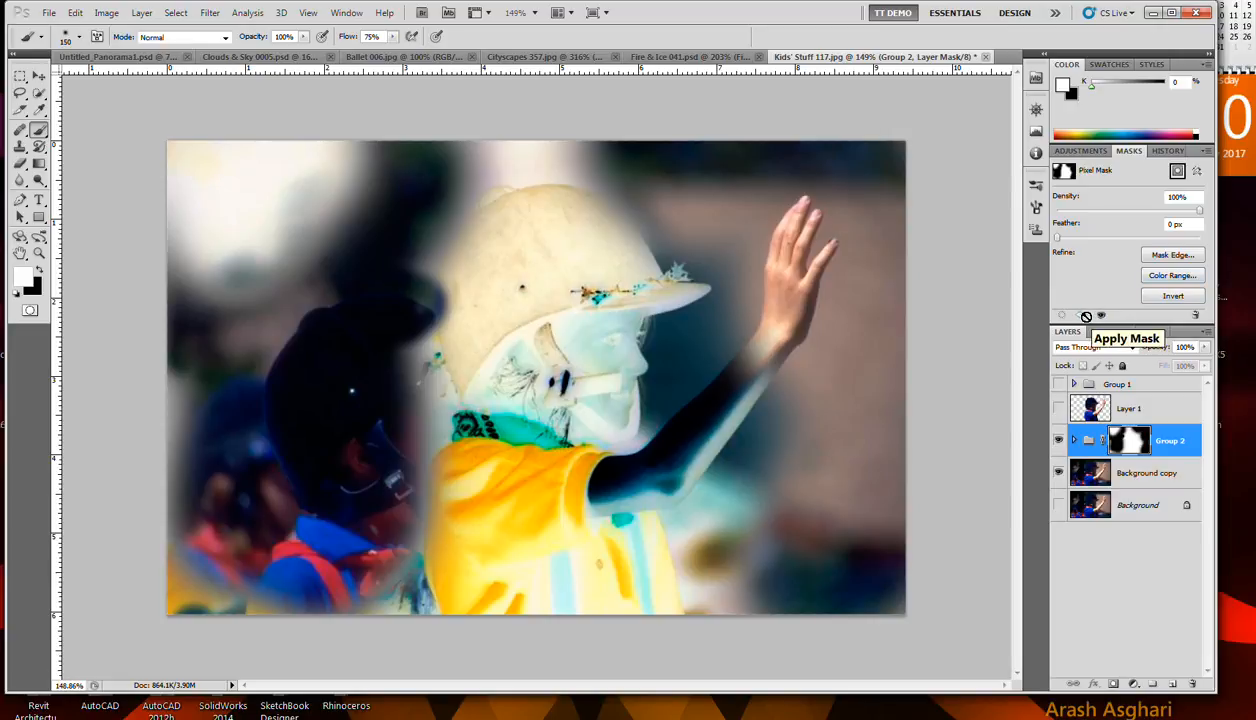
Step: Invert Group 2's mask and invert it back, and try a lower Color Range fuzziness without applying it
click(1173, 297)
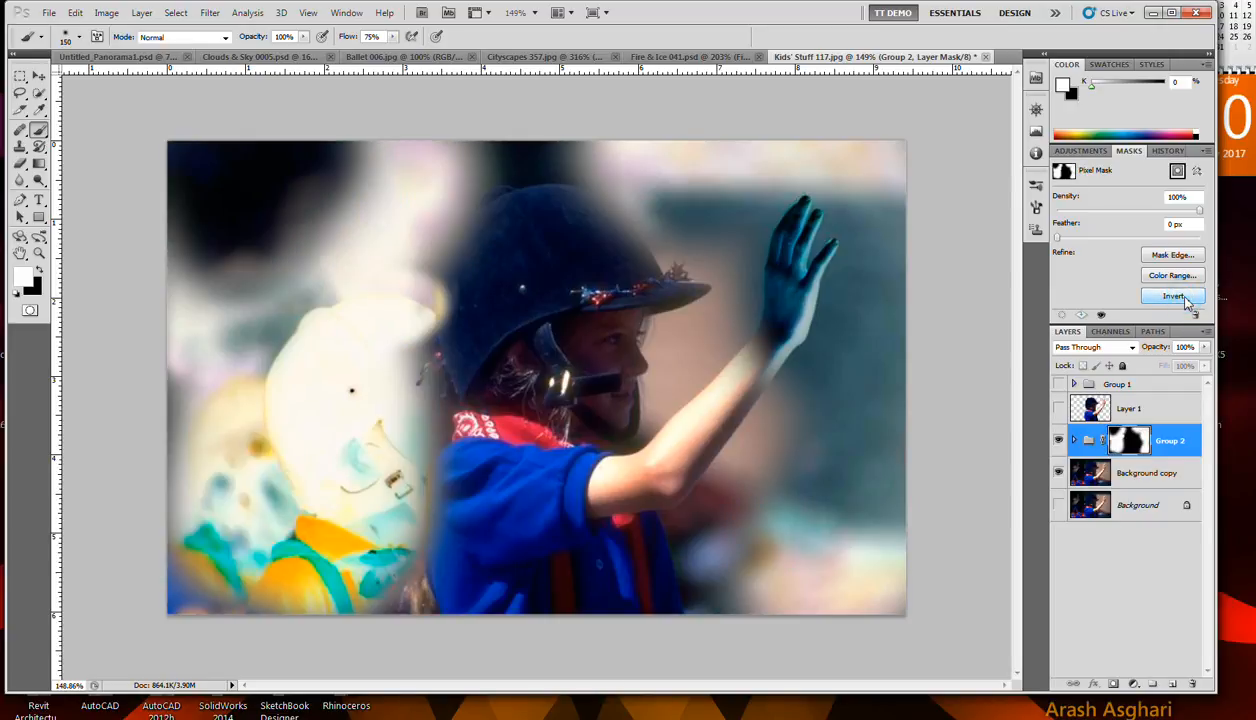
click(1173, 297)
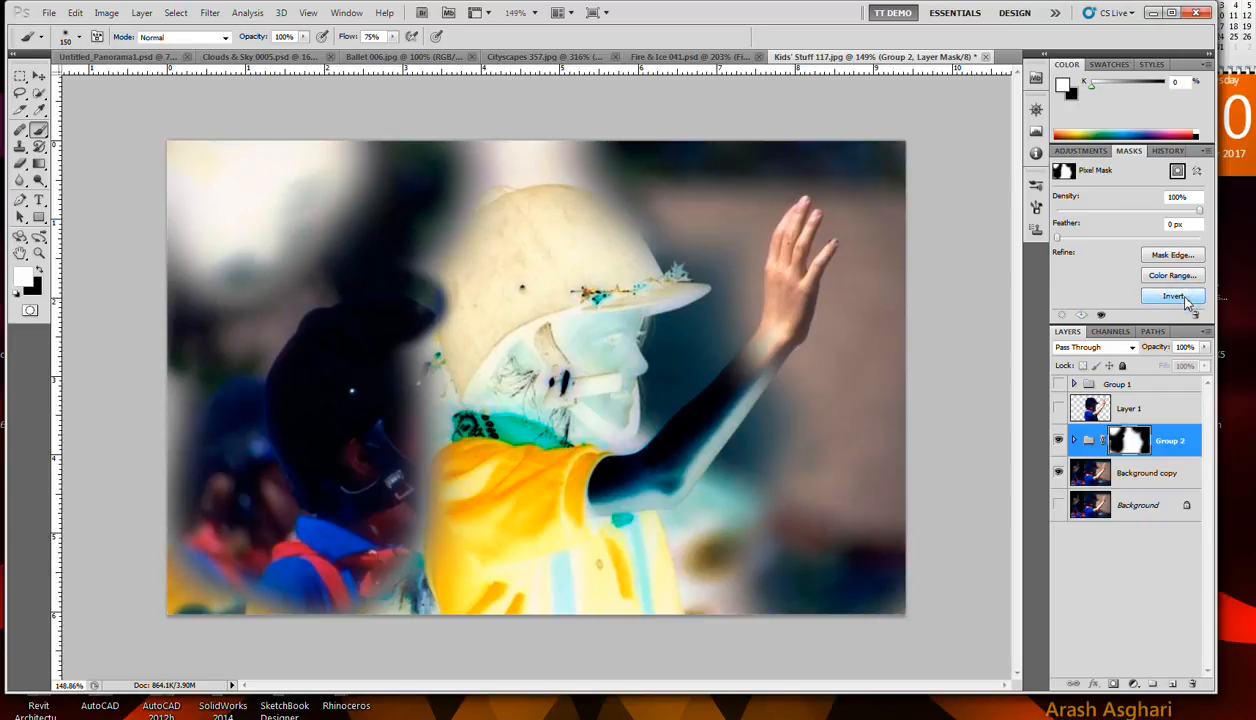
click(1178, 279)
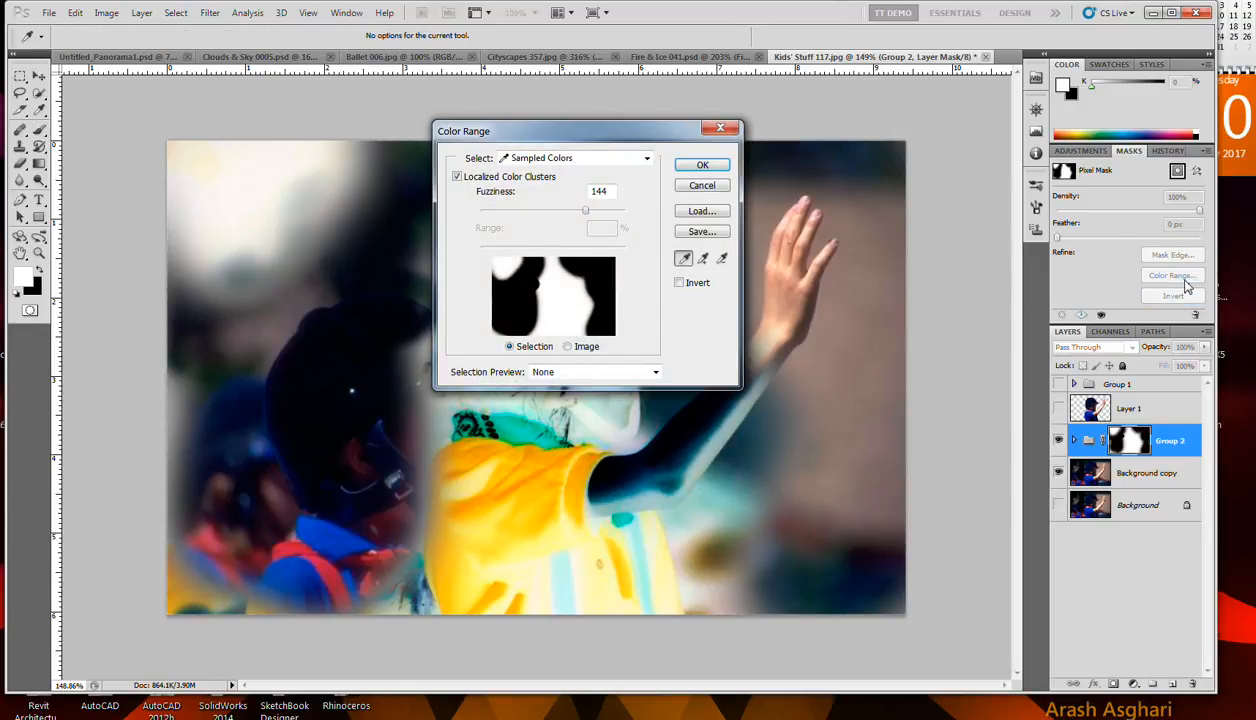
click(555, 213)
drag(555, 213, 530, 222)
click(489, 210)
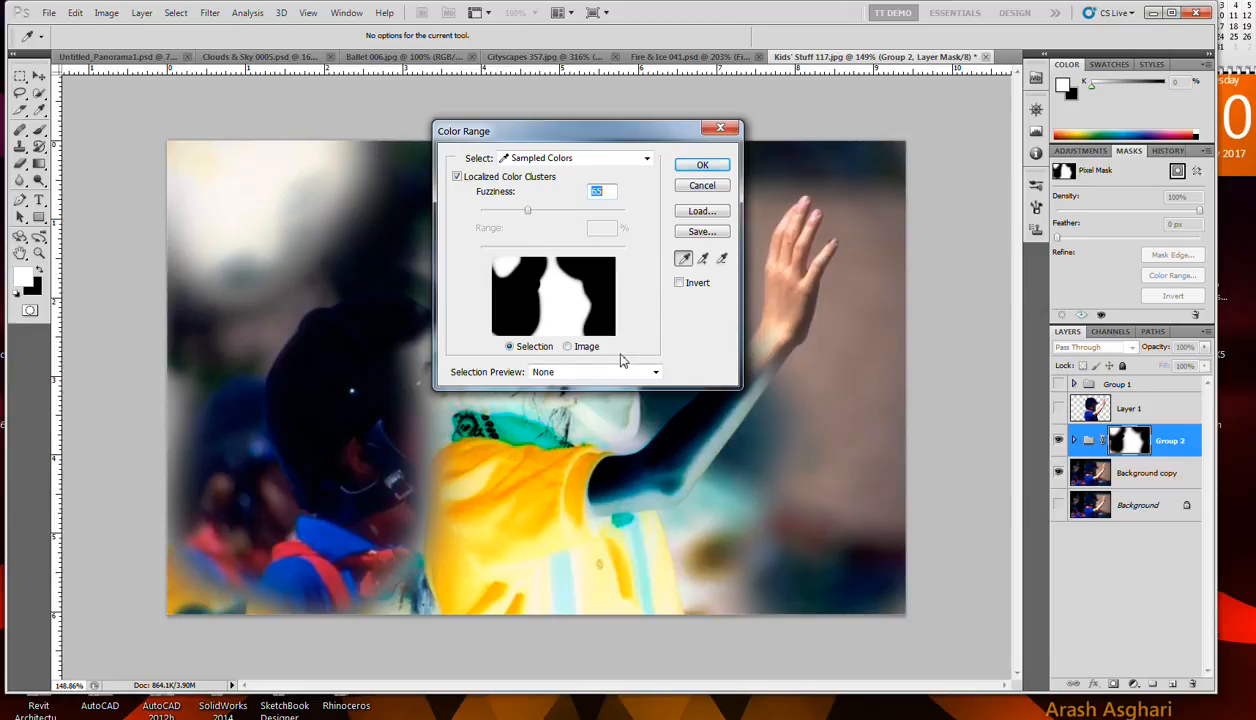
click(700, 187)
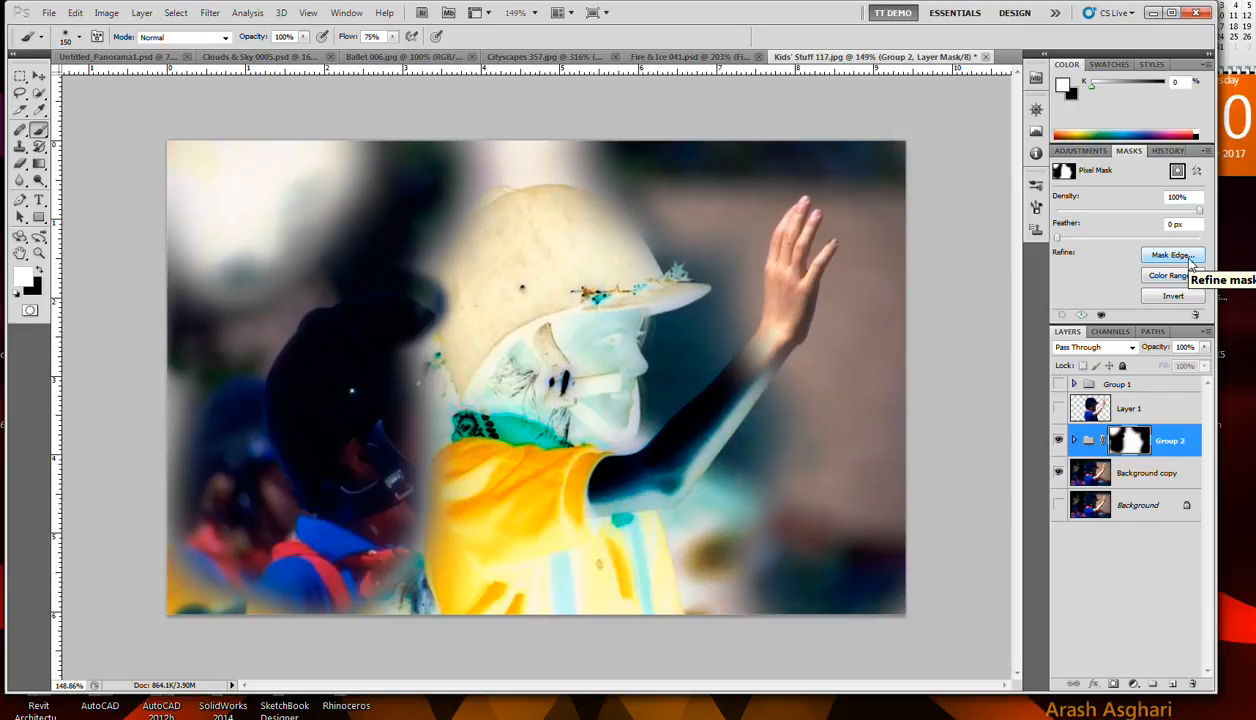
Step: Start refining the edge of Group 2's mask and set the preview view to Black & White
click(1190, 258)
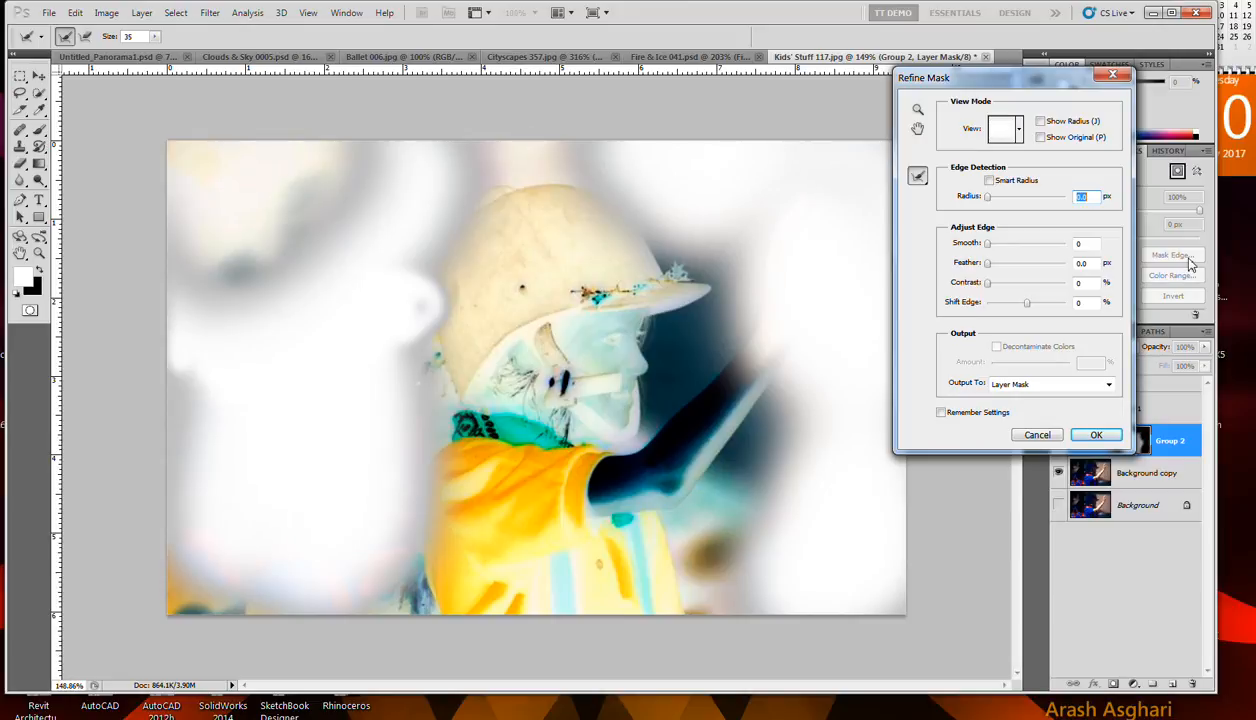
click(1019, 132)
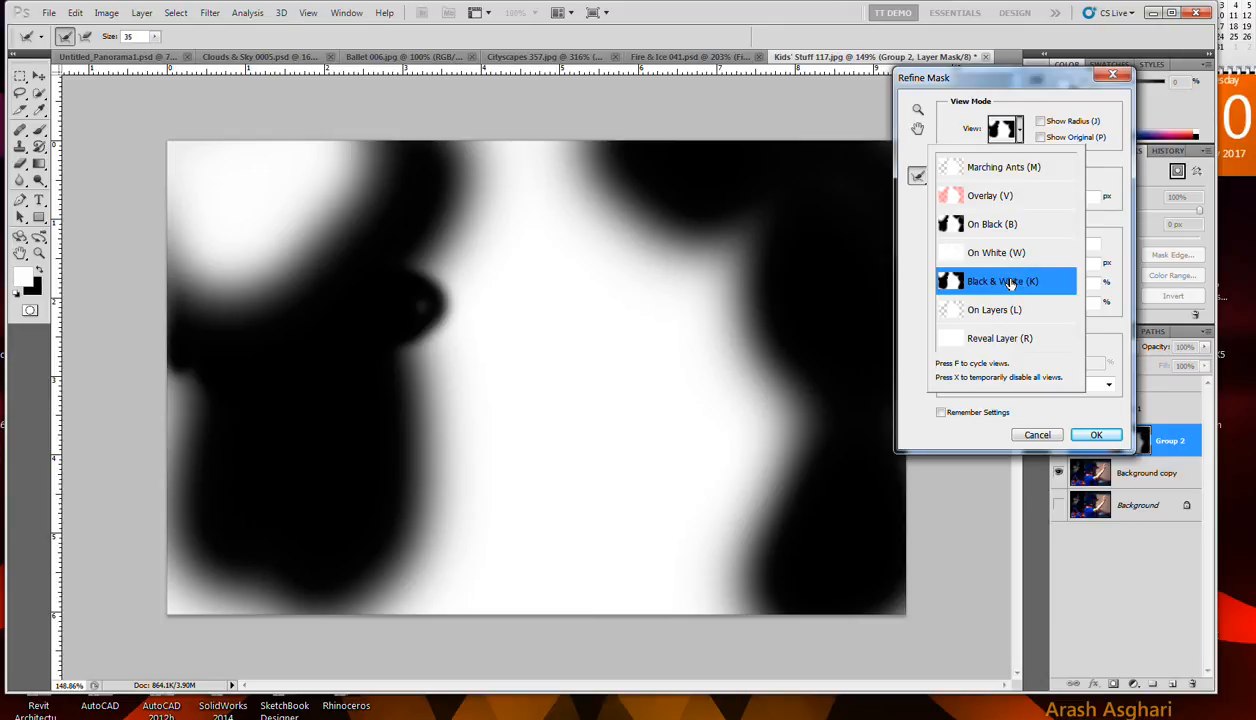
click(1094, 138)
Step: Try larger edge detection radii on Group 2's mask, return the radius to 0 px, and toggle Smart Radius on and off
click(1009, 197)
click(1043, 197)
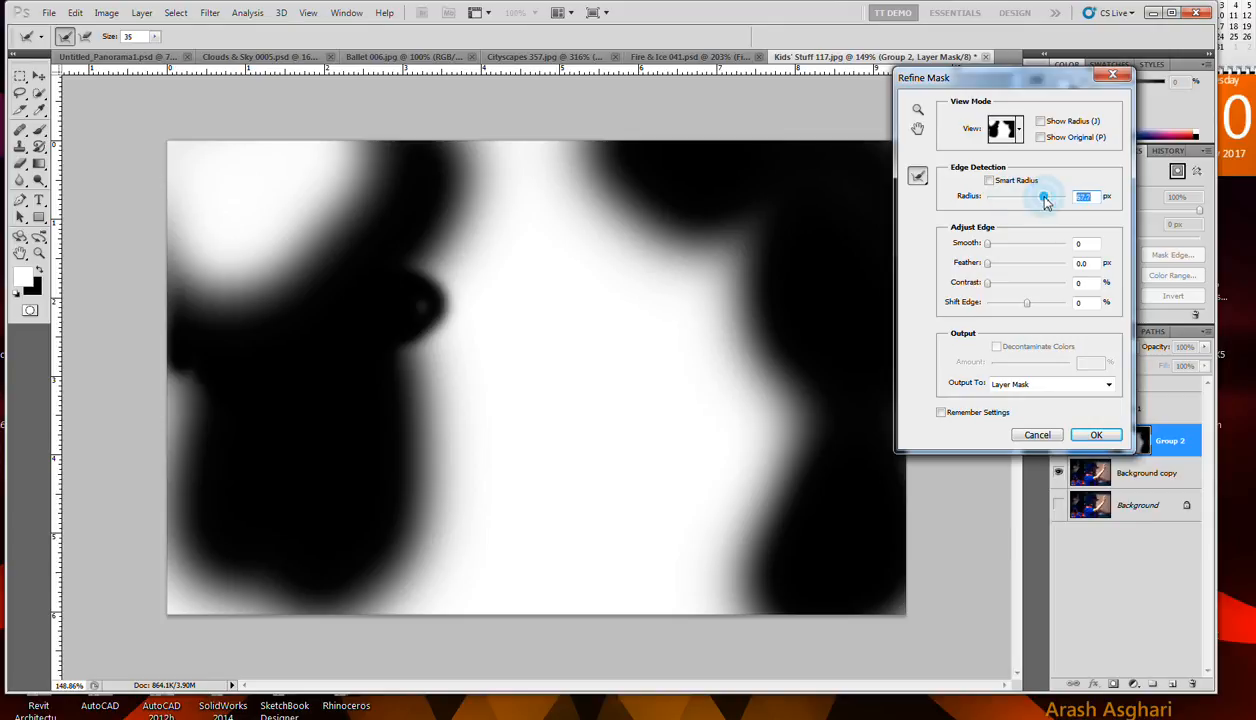
click(1001, 198)
click(987, 198)
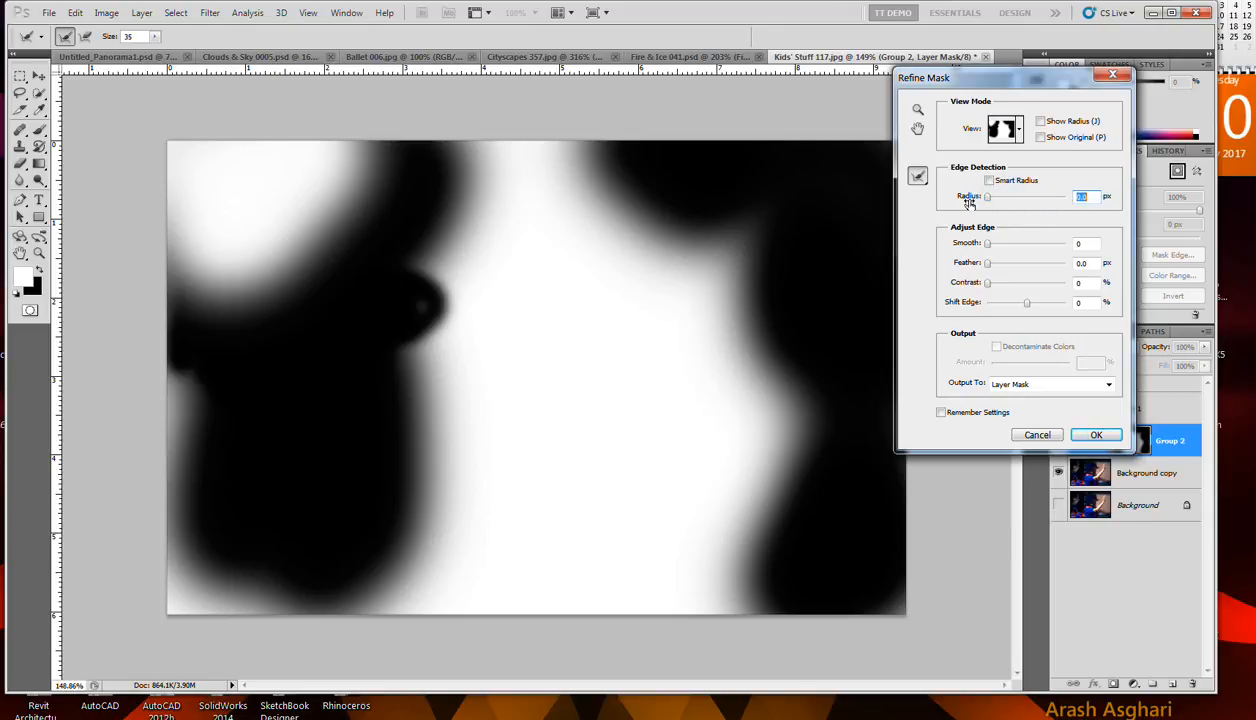
click(989, 181)
click(989, 181)
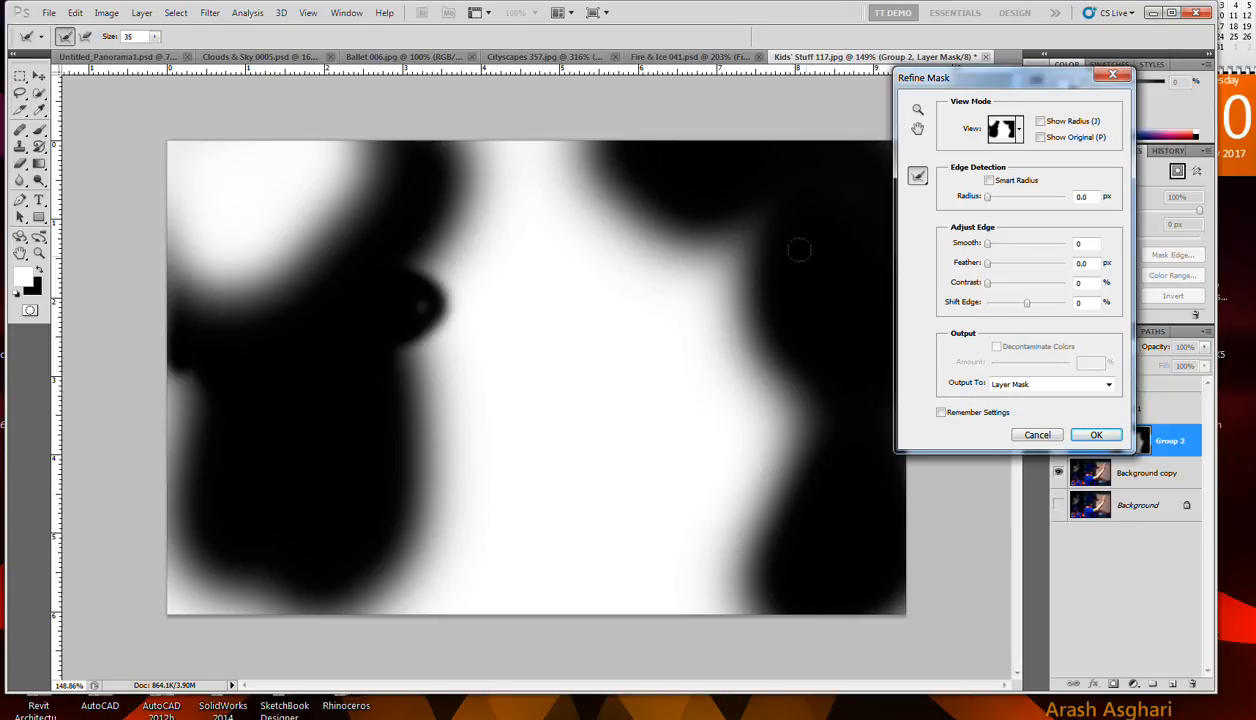
click(918, 180)
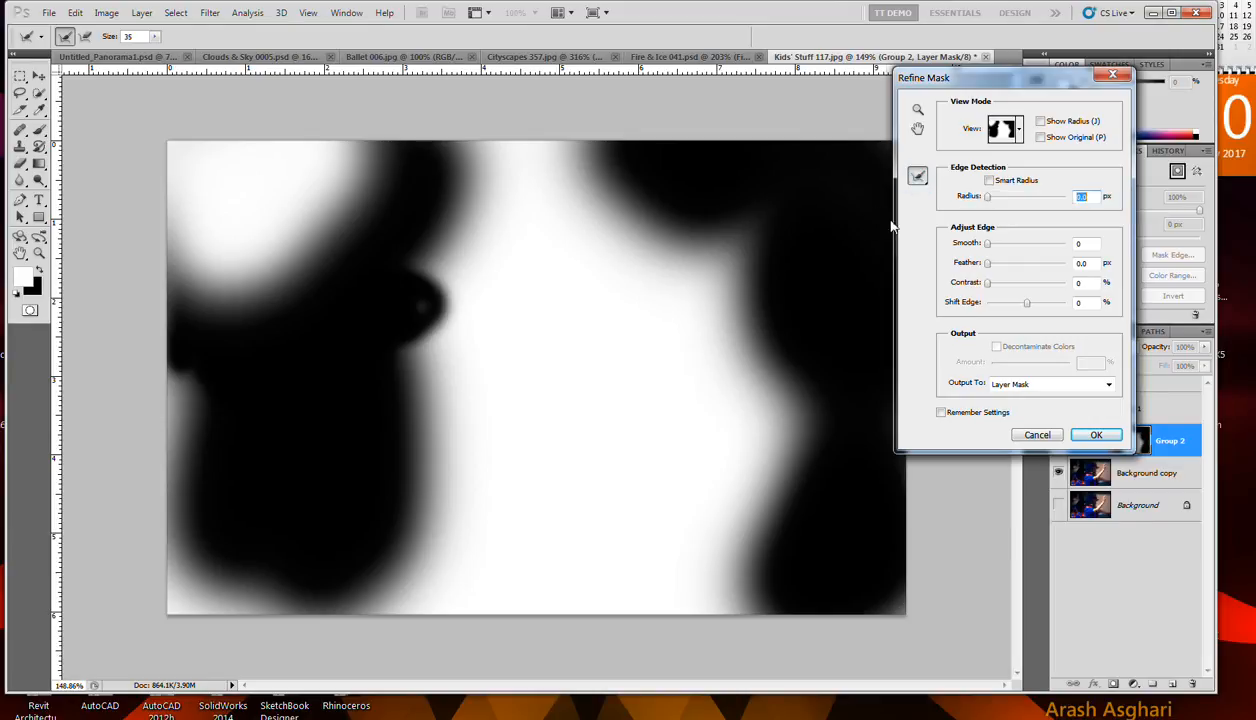
Step: Try Smooth 8 with Shift Edge values of -63% and -10% on Group 2's mask, brush over its edge, and discard the refinement
click(849, 255)
click(1010, 247)
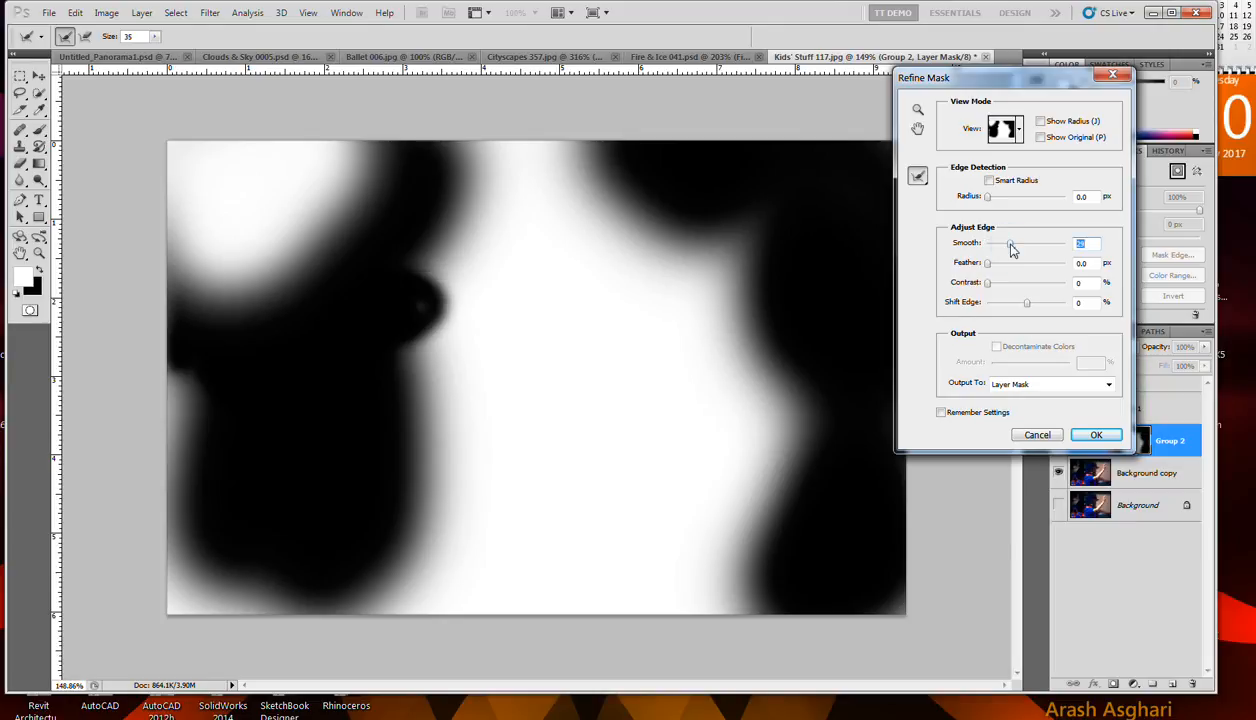
drag(1010, 250, 993, 245)
click(1004, 304)
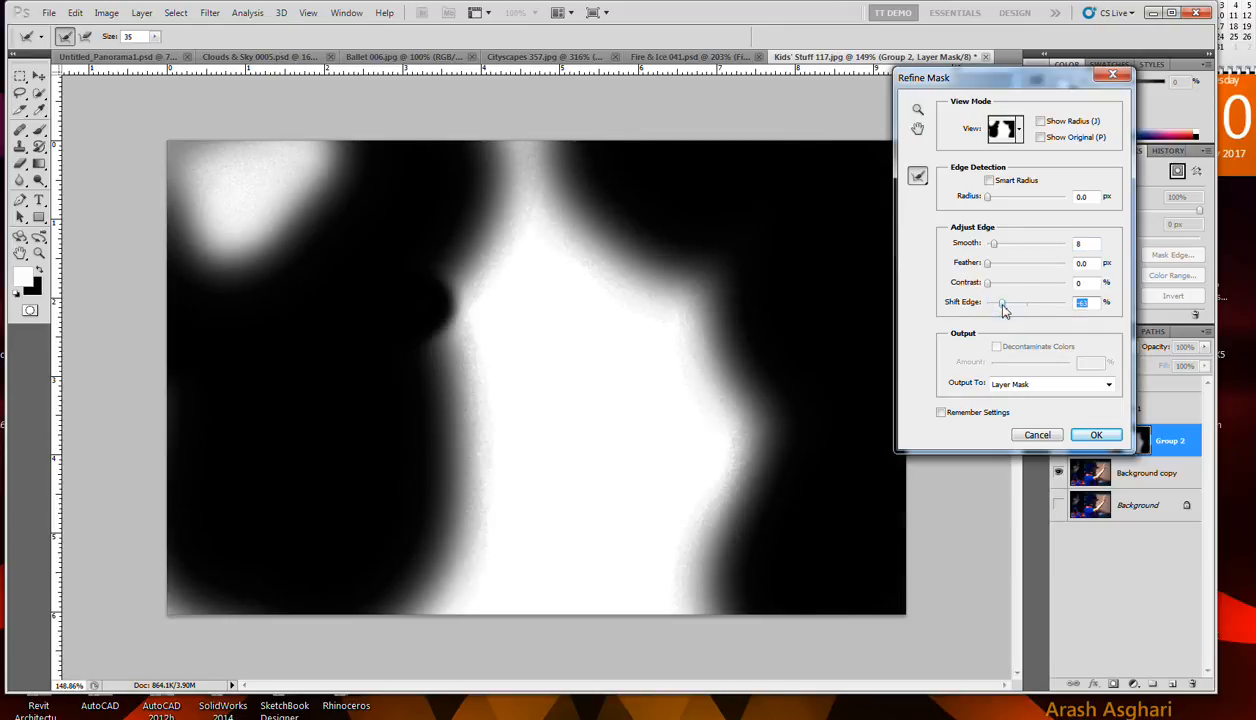
click(1022, 305)
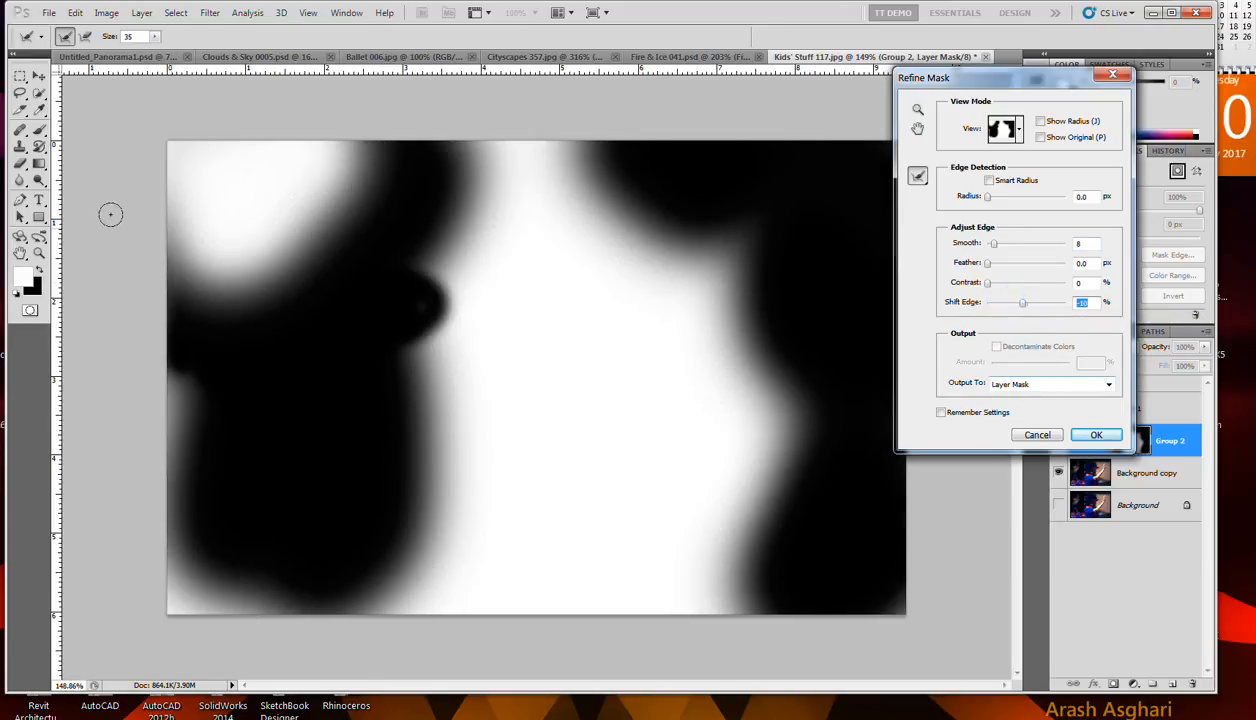
mouse_move(317, 222)
mouse_down()
mouse_move(291, 296)
mouse_move(270, 274)
mouse_move(278, 245)
mouse_move(330, 218)
mouse_up()
click(1041, 436)
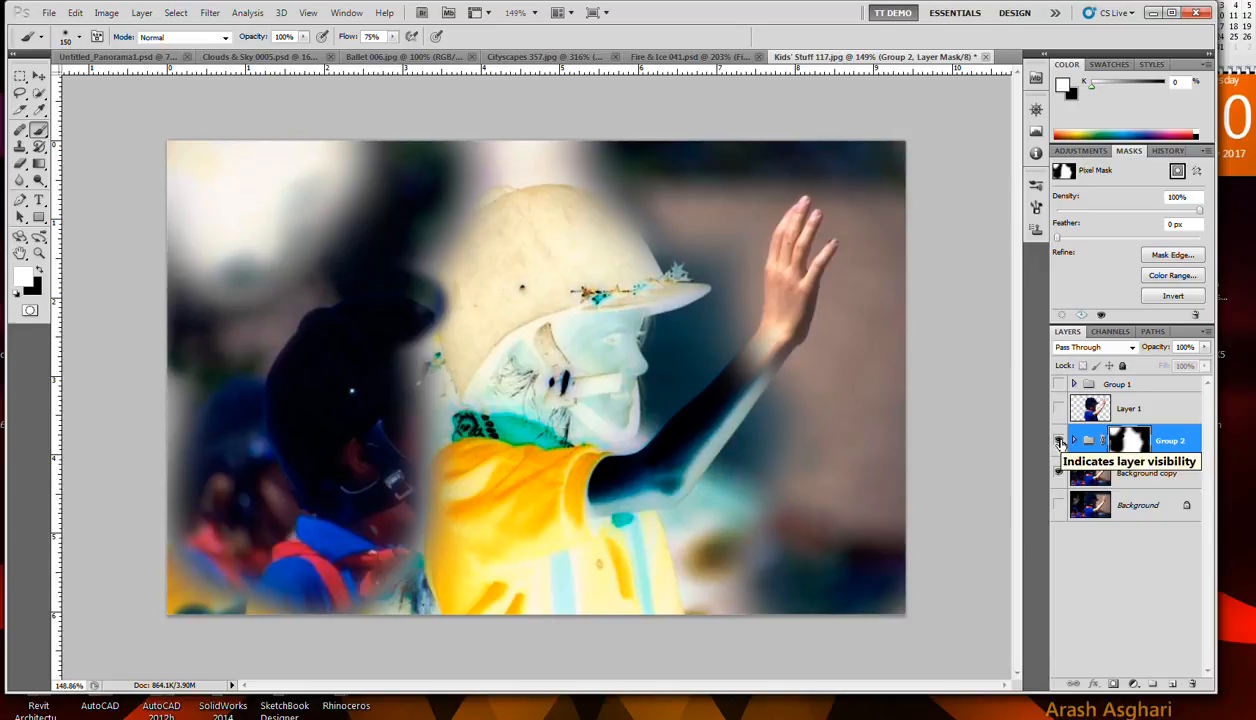
Step: Hide Group 2, show the document's edit history, and look over the list of available panels
click(1059, 441)
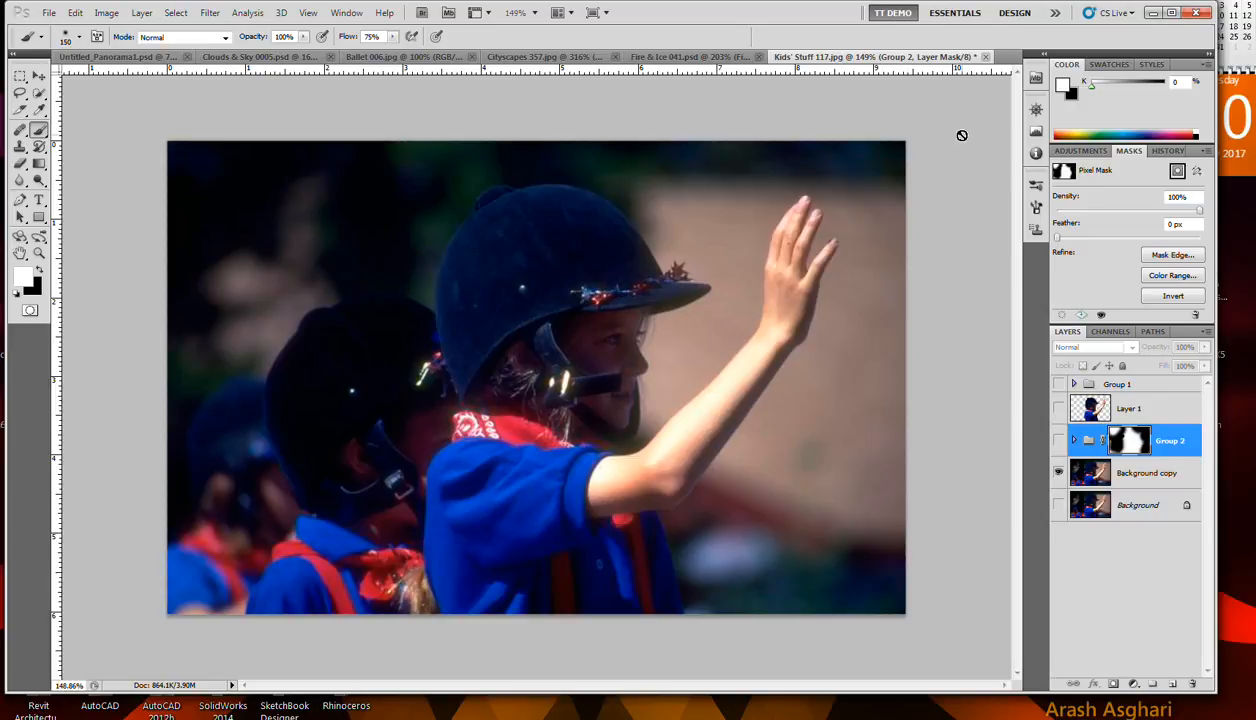
click(1166, 150)
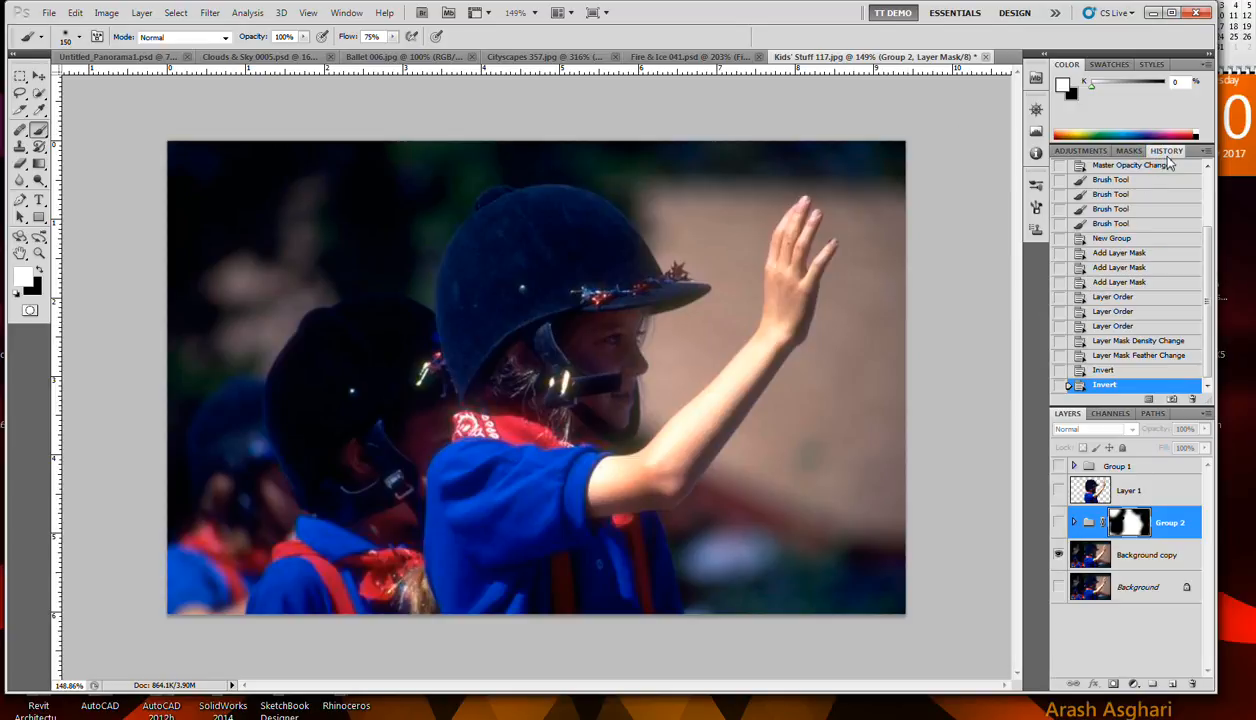
click(346, 12)
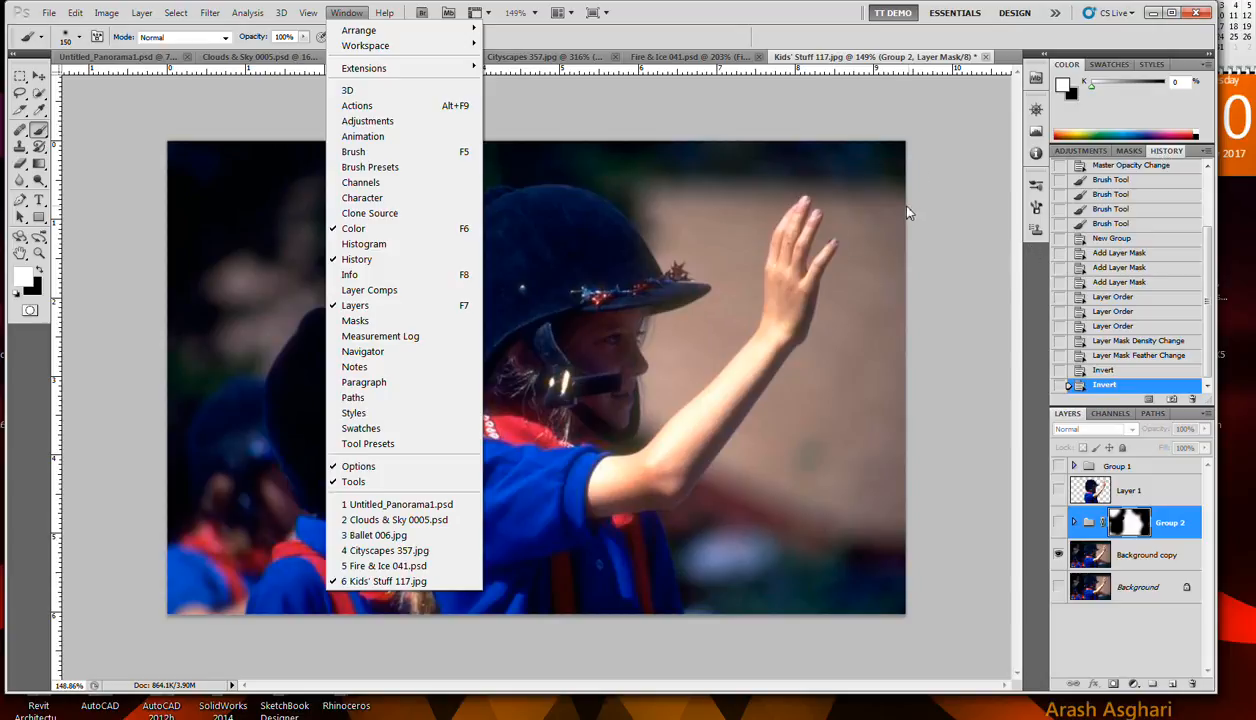
click(1116, 40)
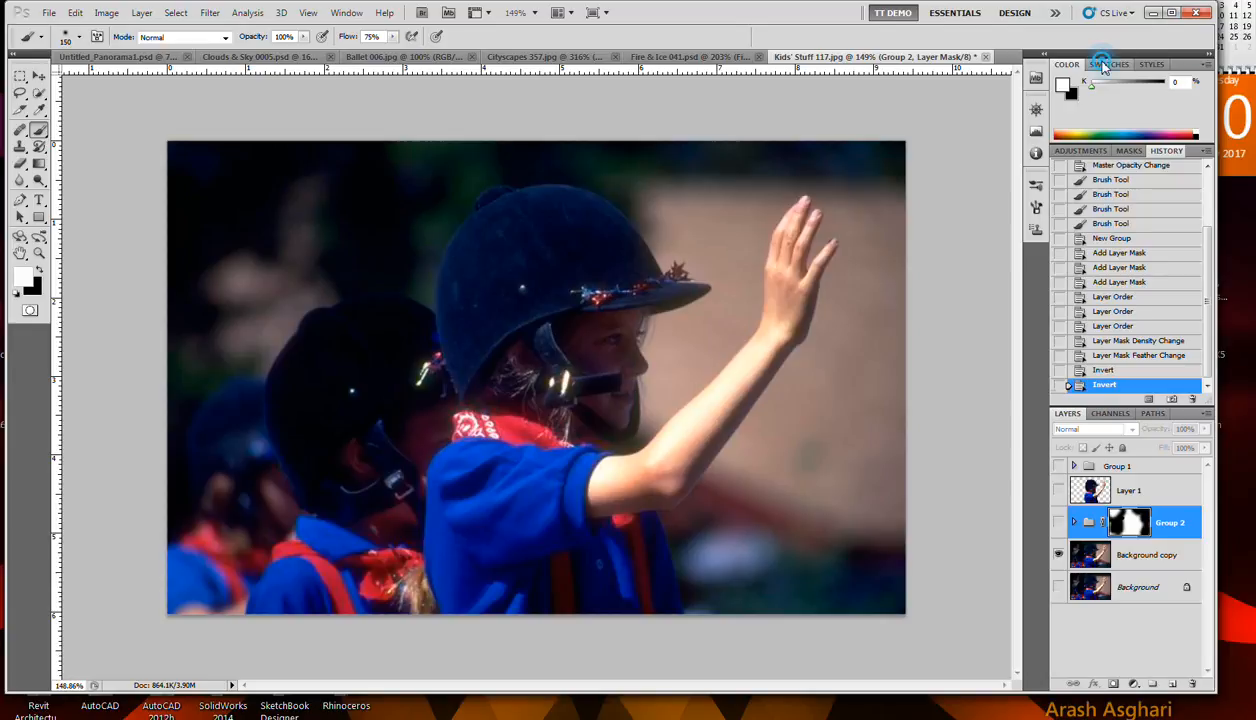
Step: View the color swatches and the preset layer styles, and return to the color controls
click(1109, 64)
click(1150, 65)
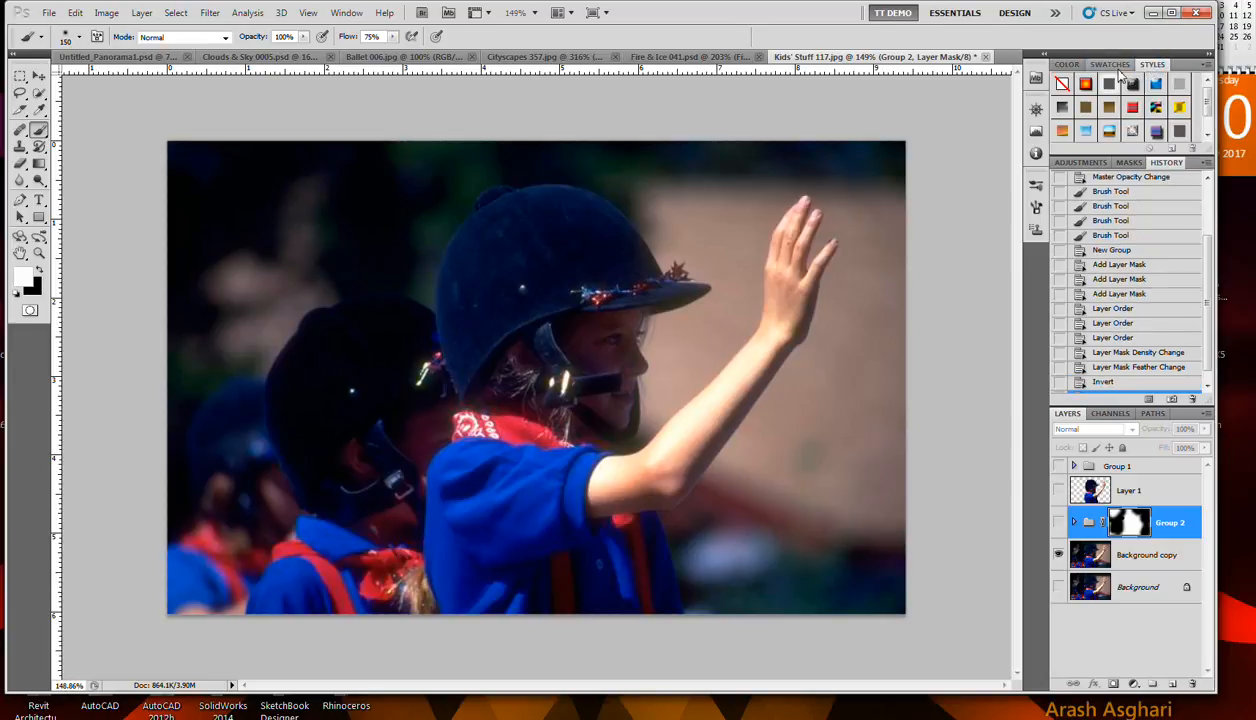
click(1066, 64)
key(ctrl+i)
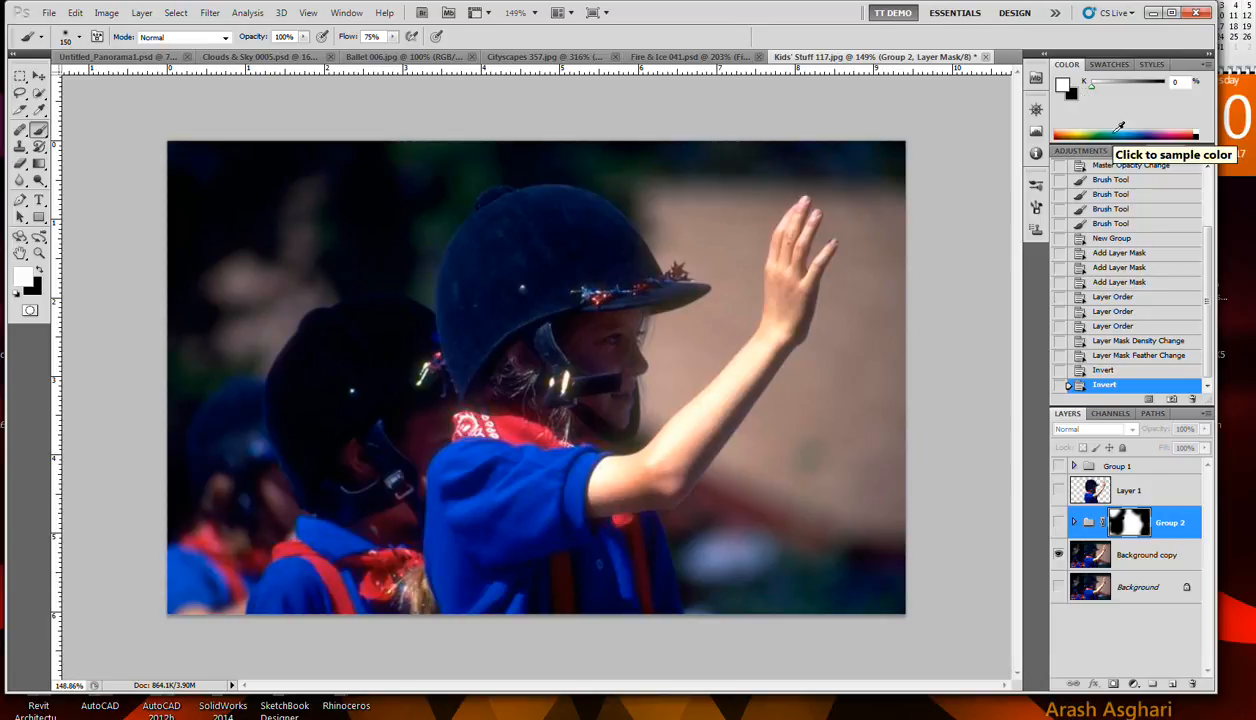
Step: Sample gray foreground shades, including 36% K, from the color spectrum, and make Background copy the active layer
click(1120, 128)
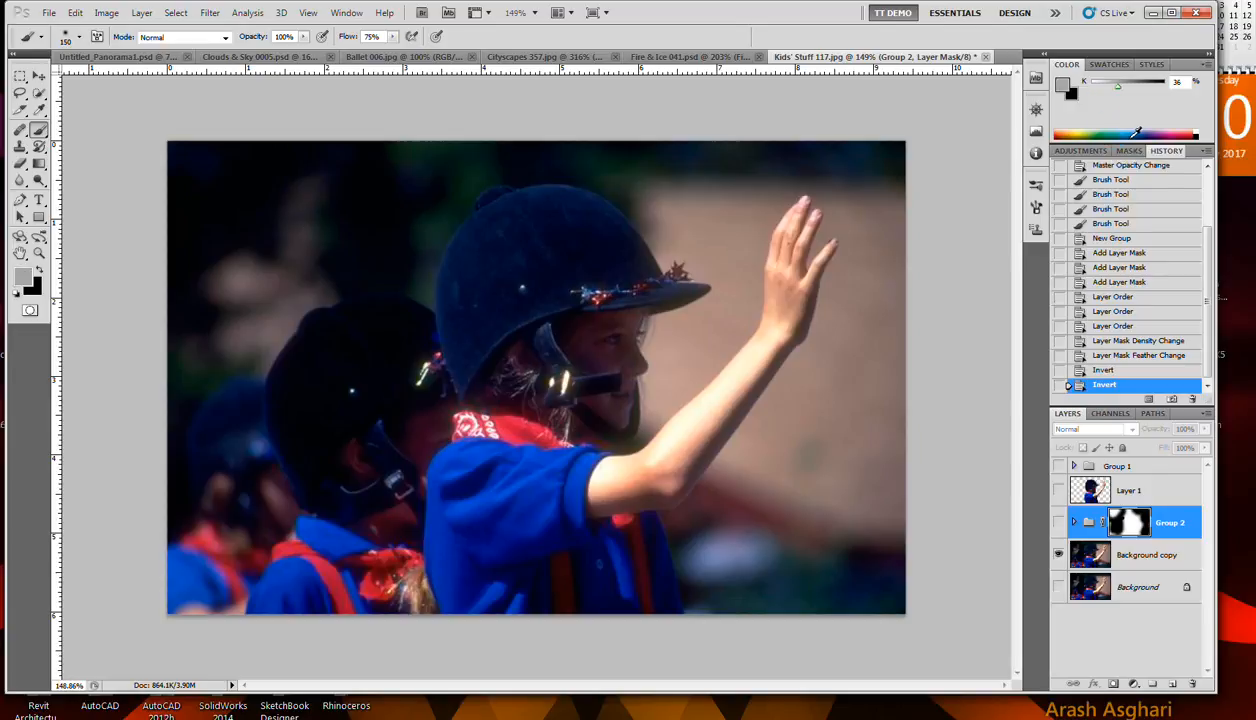
mouse_move(1139, 127)
mouse_down()
mouse_move(1074, 130)
mouse_move(1130, 131)
mouse_up()
click(1105, 550)
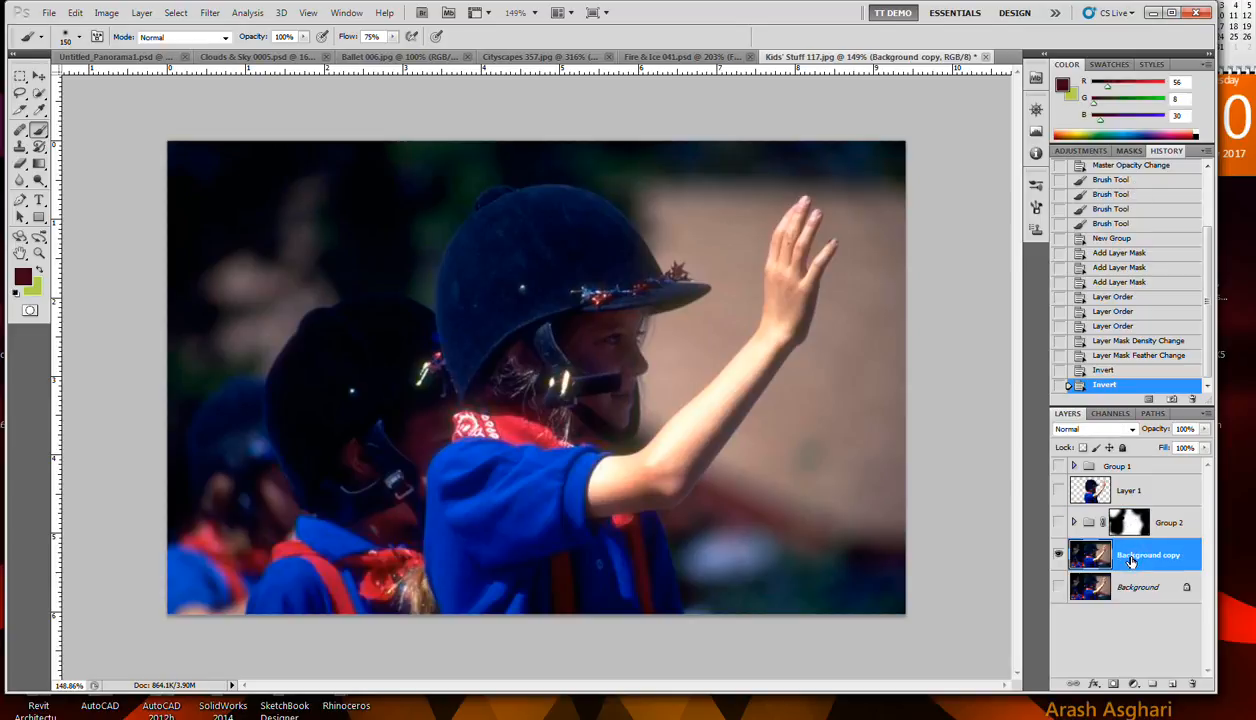
Step: Set the foreground colour to blue (0, 153, 219) and choose a fan-shaped bristle brush at 20 px
click(1124, 132)
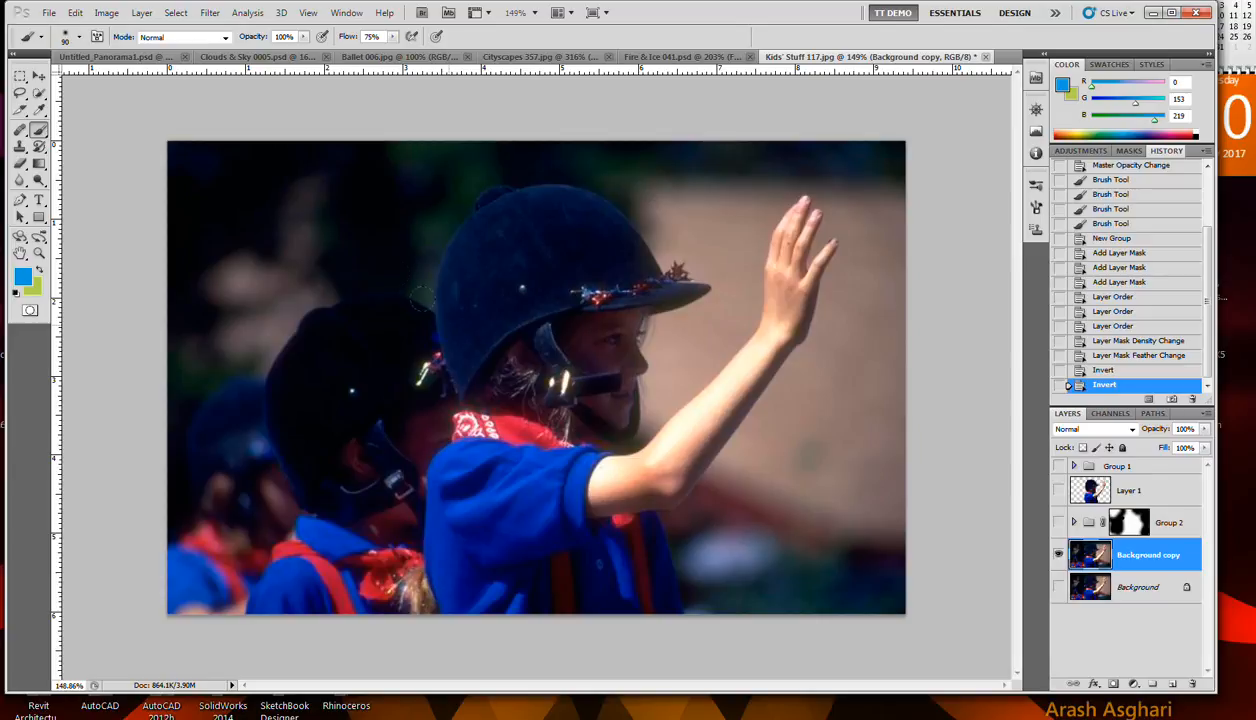
right_click(371, 233)
drag(452, 286, 419, 286)
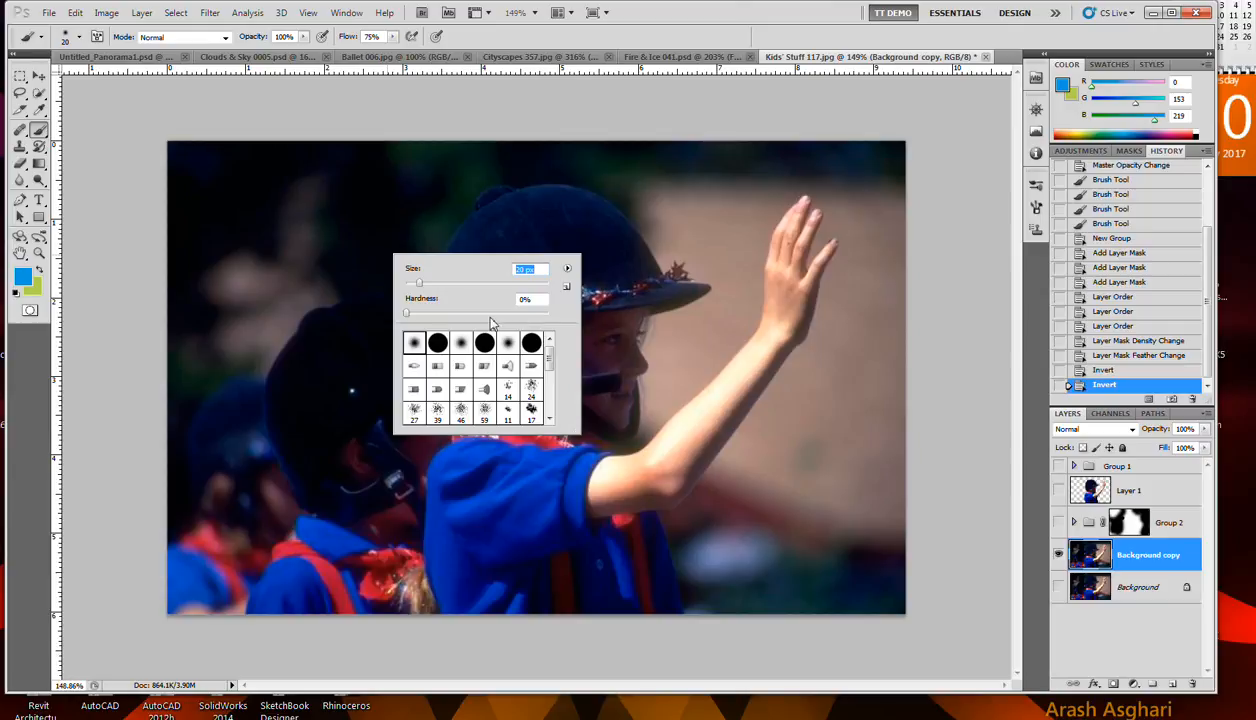
click(440, 342)
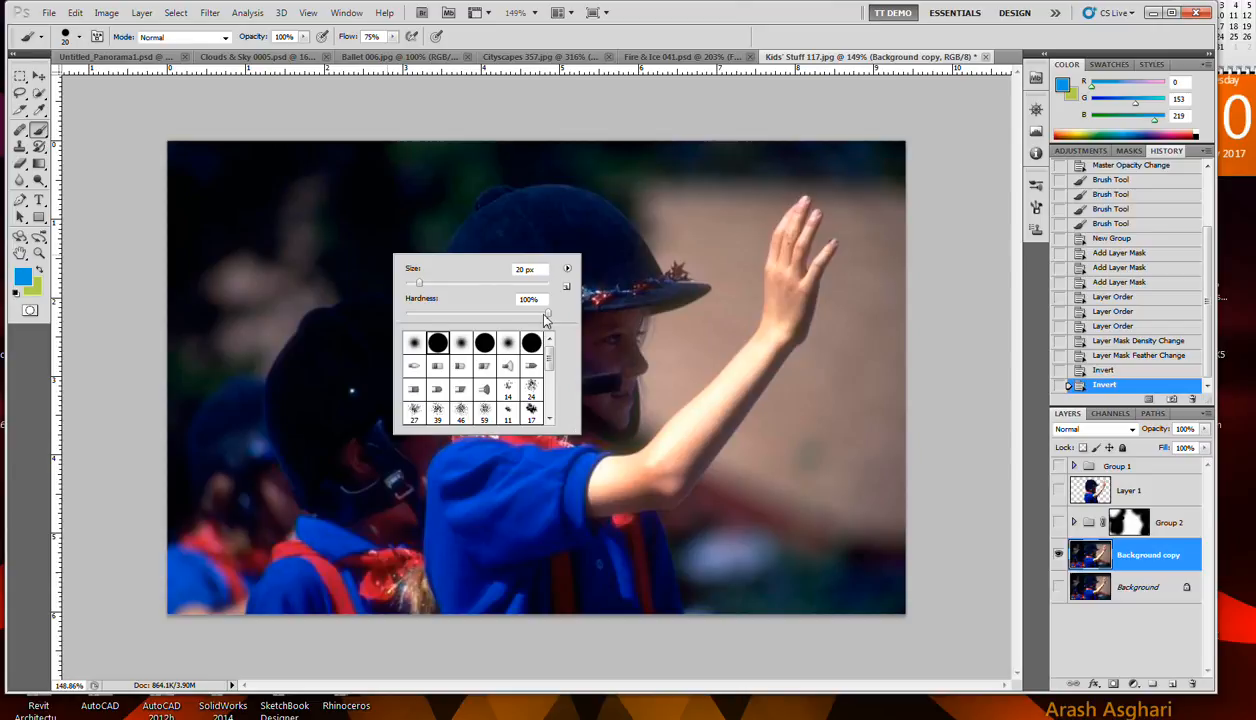
click(414, 344)
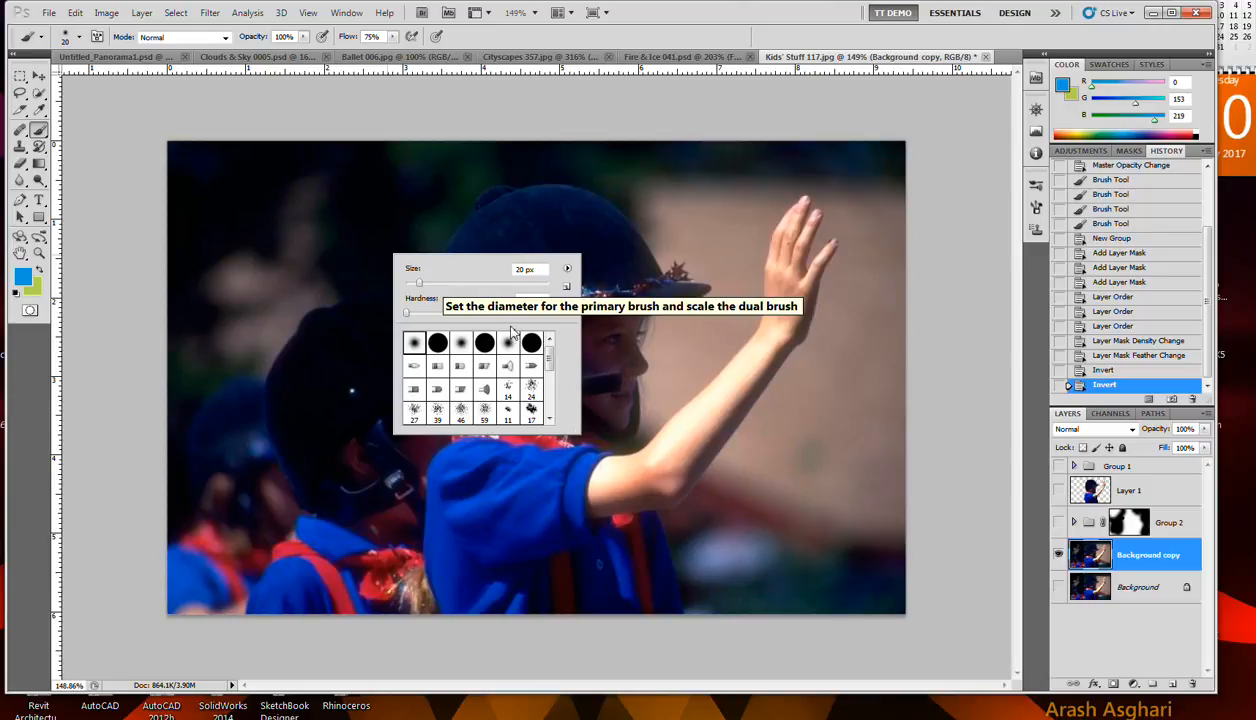
click(484, 390)
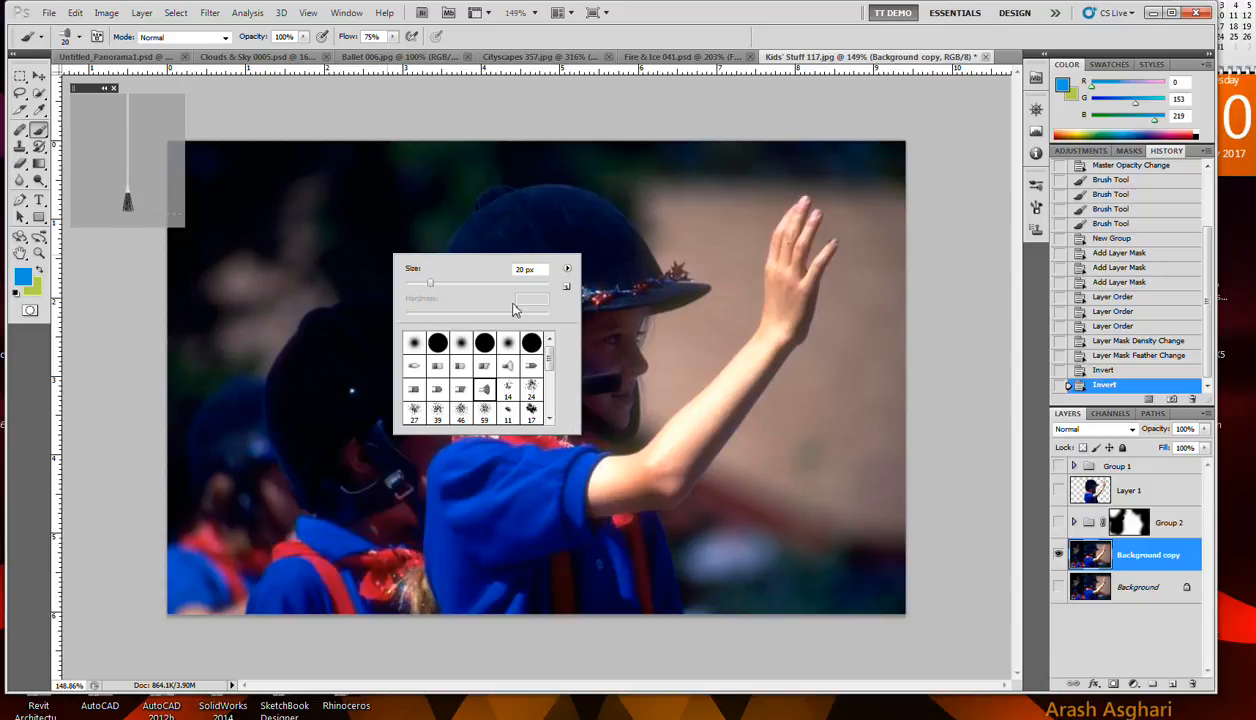
click(697, 322)
Step: Paint a blue stroke between the helmet brim and the hand, and a yellow (250, 239, 78) stroke below the hand on Background copy
mouse_move(690, 328)
mouse_down()
mouse_move(744, 272)
mouse_move(741, 243)
mouse_move(694, 192)
mouse_up()
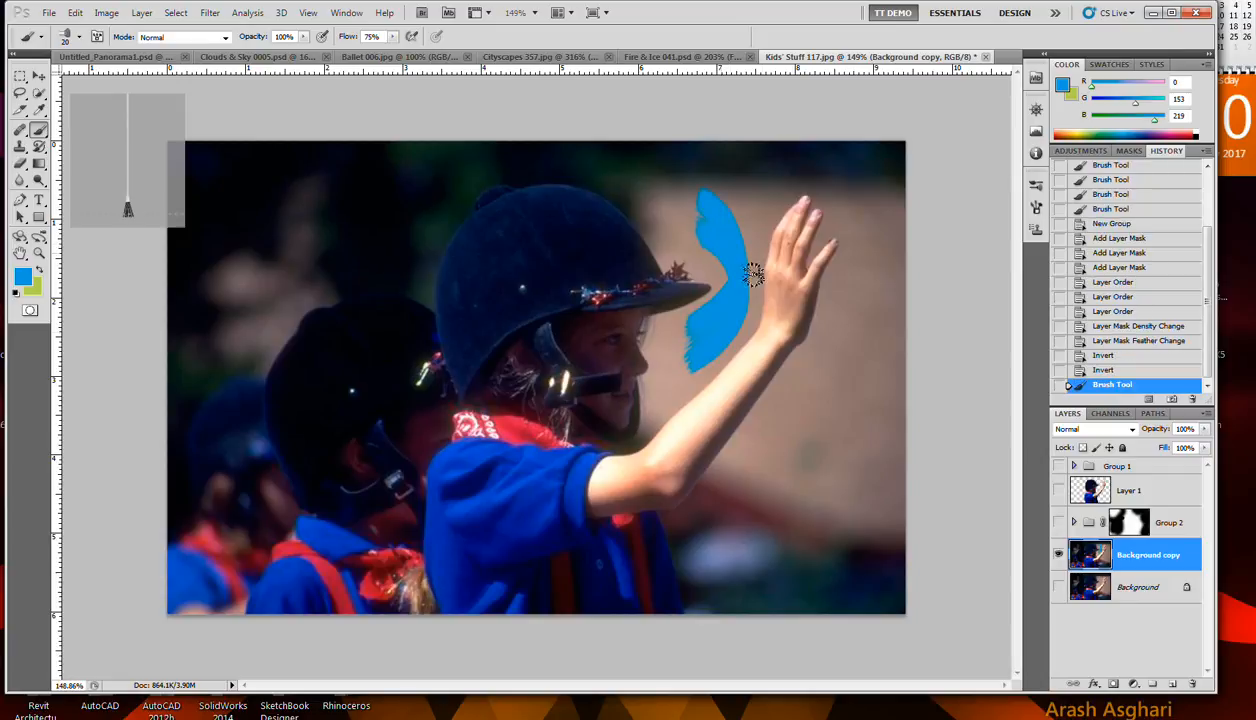
click(1070, 133)
mouse_move(812, 378)
mouse_down()
mouse_move(820, 392)
mouse_move(858, 393)
mouse_move(866, 345)
mouse_up()
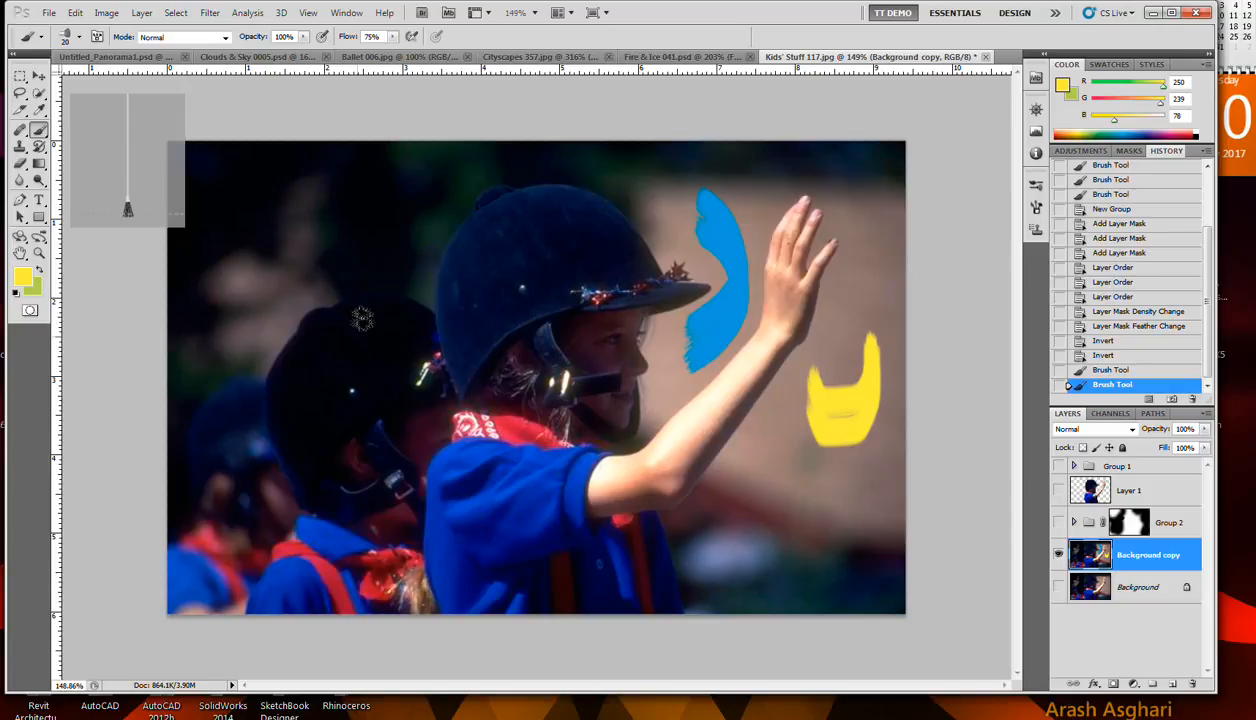
Step: Undo both brush strokes painted on the Background copy layer
key(ctrl+z)
key(ctrl+z)
key(ctrl+alt+z)
key(ctrl+alt+z)
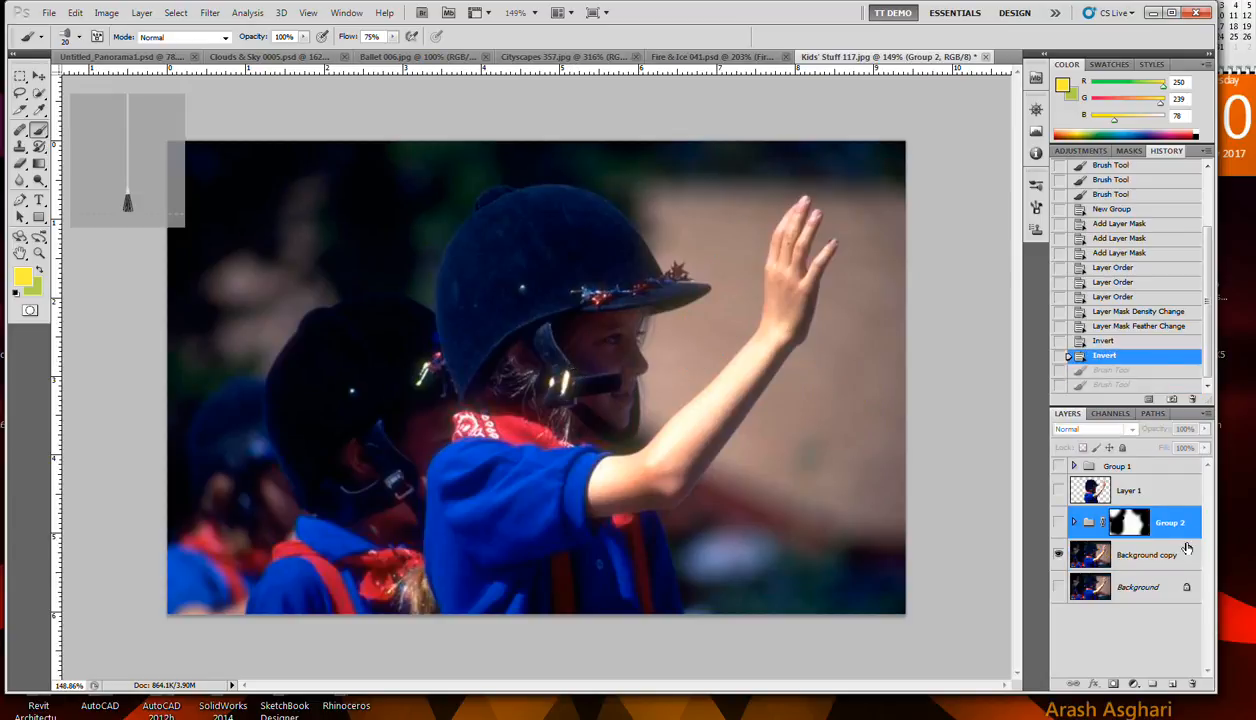
Step: Add a new layer above Background copy and paint a yellow stroke below the hand and a light-blue (147, 205, 222) stroke beside the brim
right_click(1135, 557)
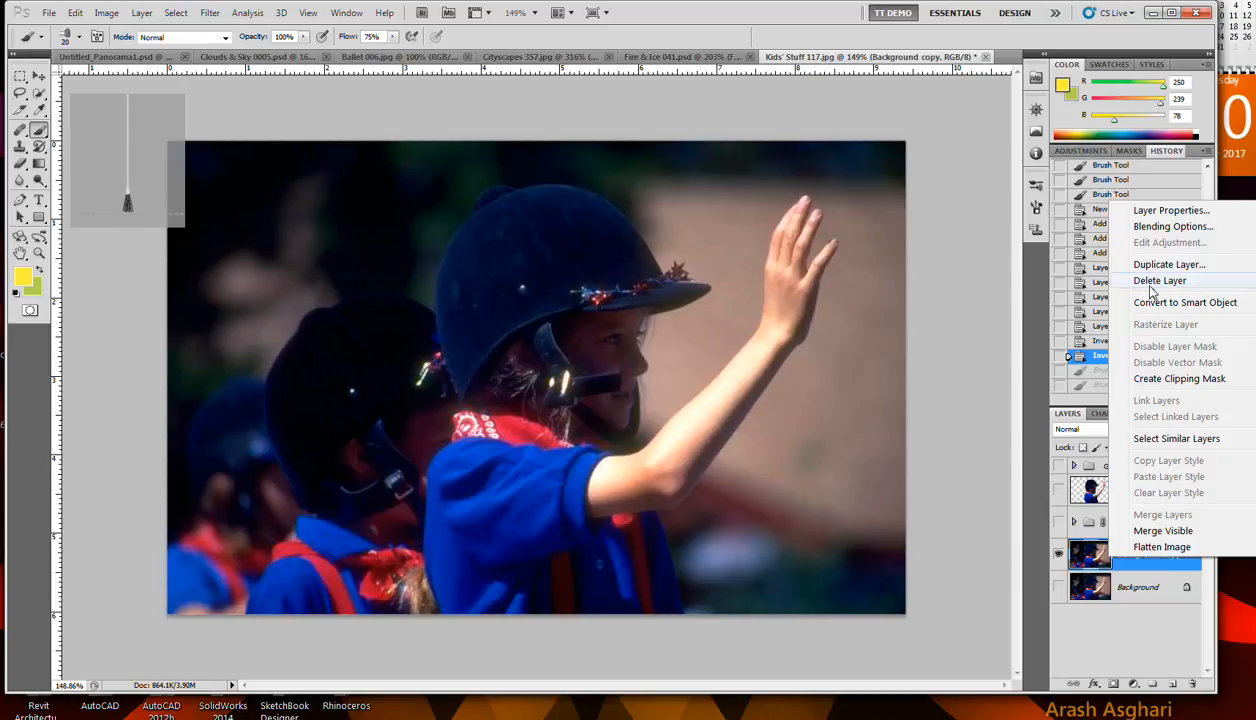
click(1175, 684)
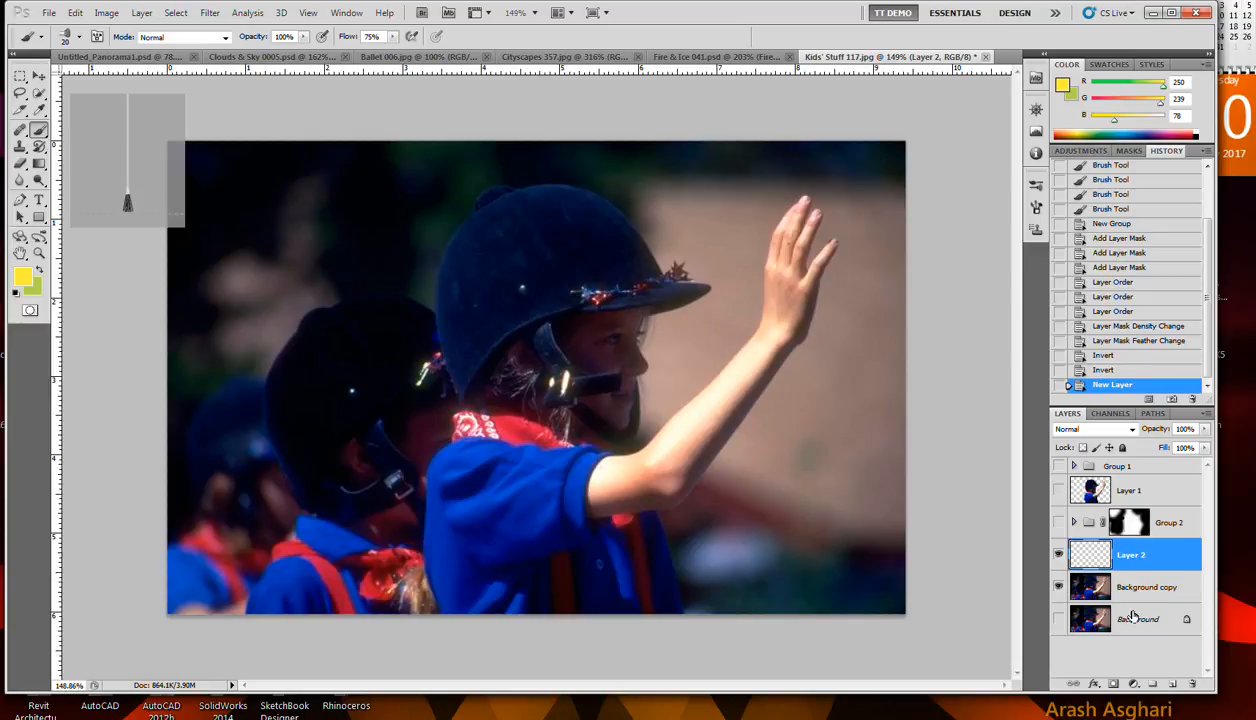
mouse_move(803, 432)
mouse_down()
mouse_move(861, 339)
mouse_move(858, 320)
mouse_move(835, 440)
mouse_move(813, 448)
mouse_move(799, 482)
mouse_move(866, 367)
mouse_move(873, 322)
mouse_up()
key(ctrl+z)
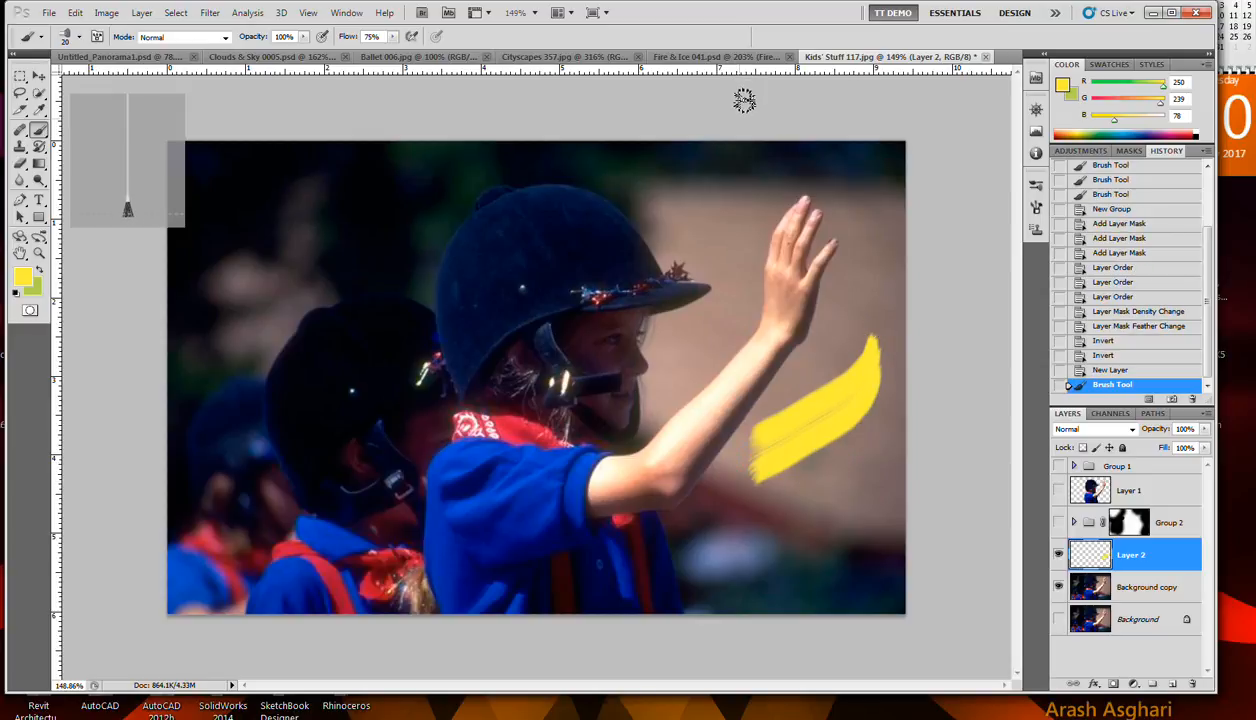
click(1117, 132)
mouse_move(705, 184)
mouse_down()
mouse_move(740, 247)
mouse_move(734, 316)
mouse_up()
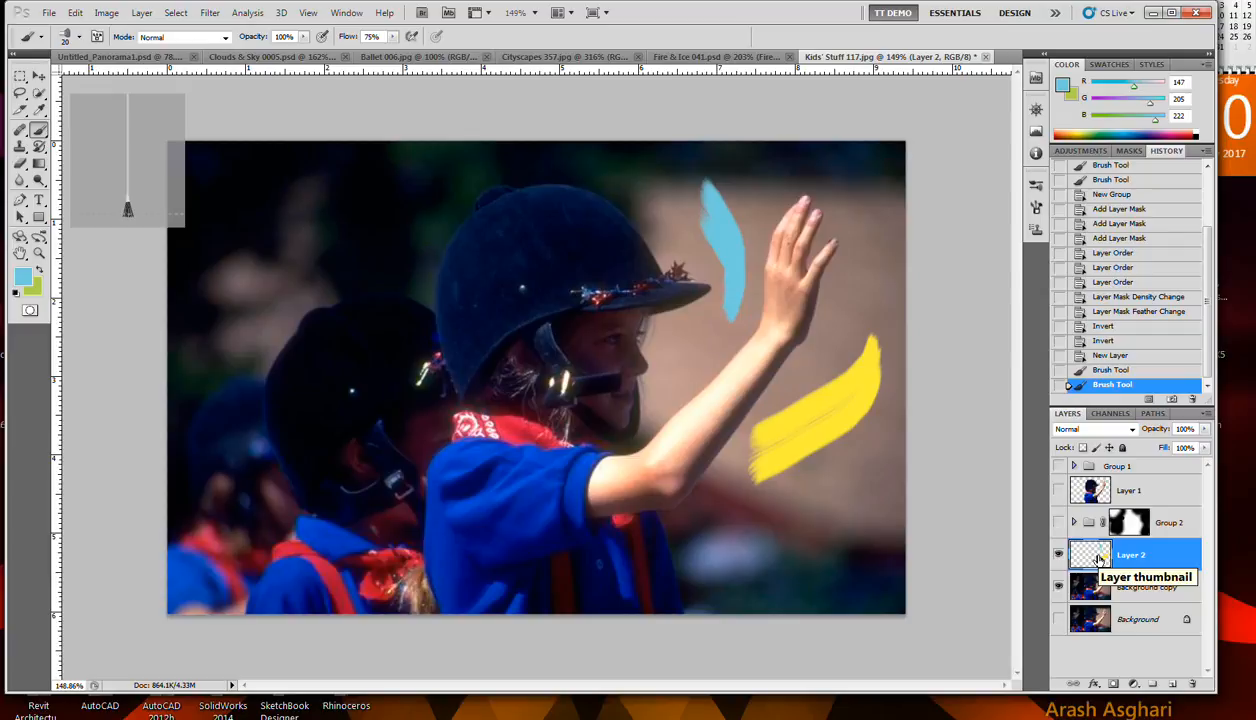
Step: Load the painted pixels of Layer 2 as a selection and hide that layer
right_click(1100, 560)
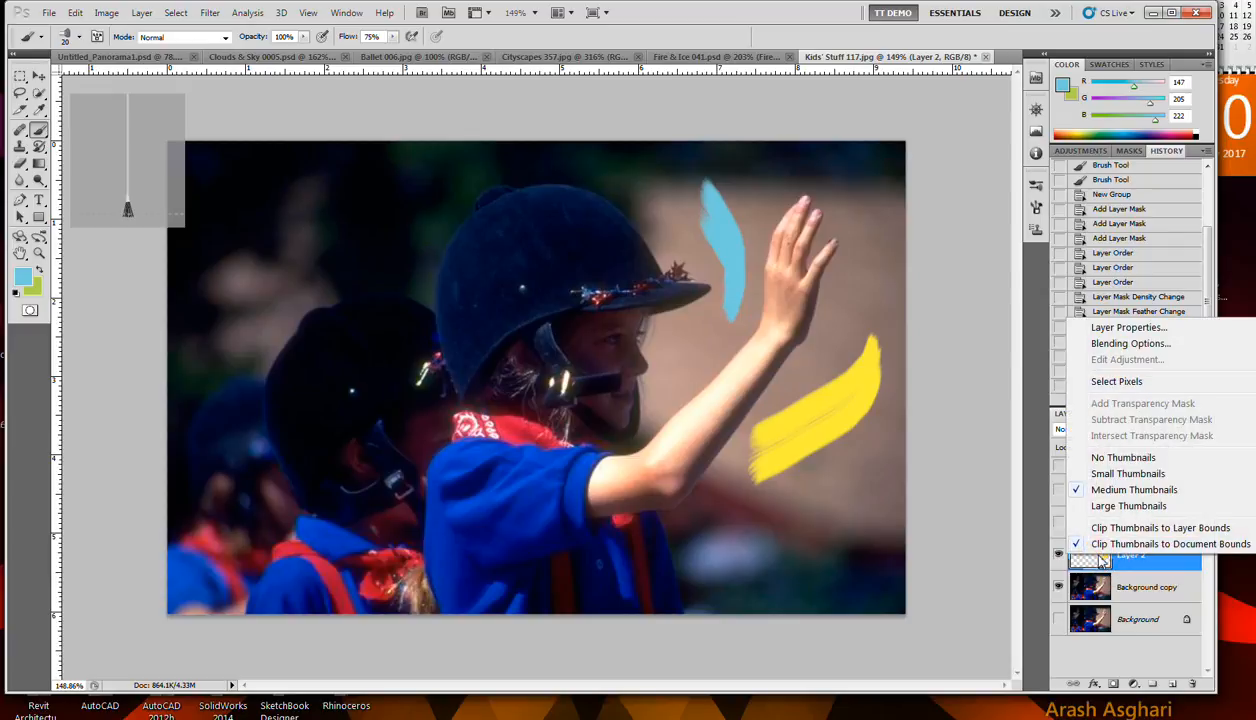
click(1116, 382)
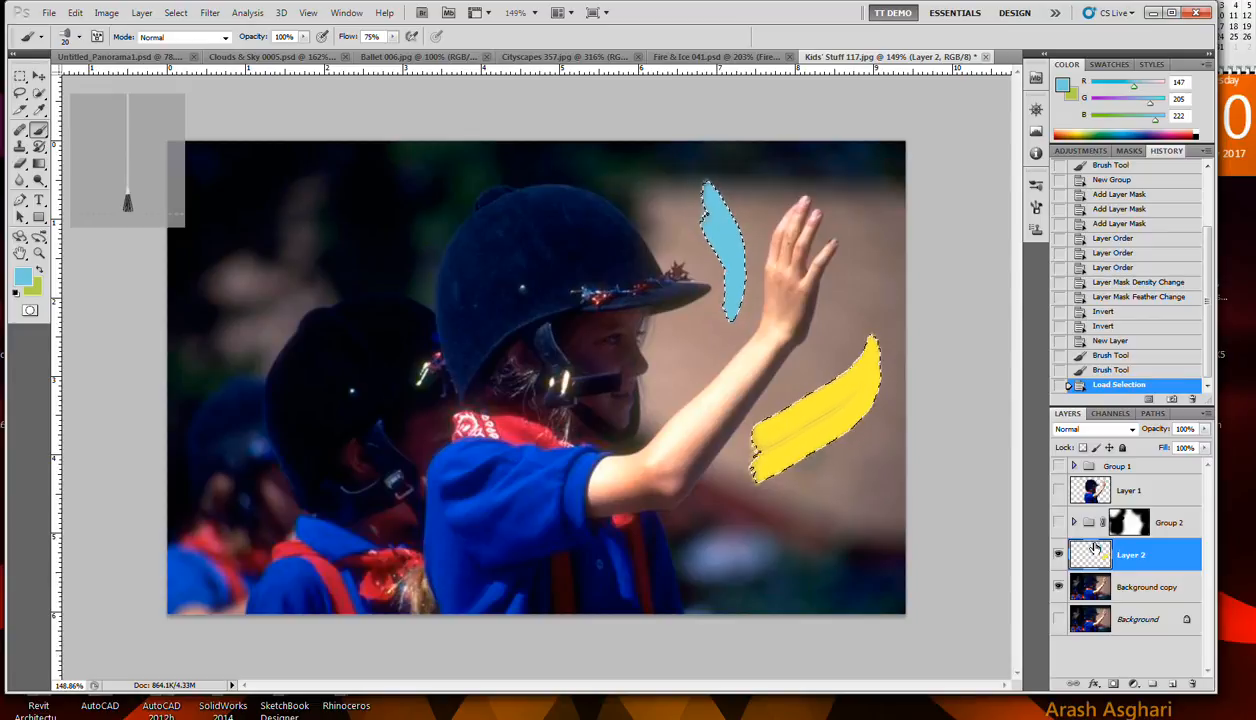
click(1059, 555)
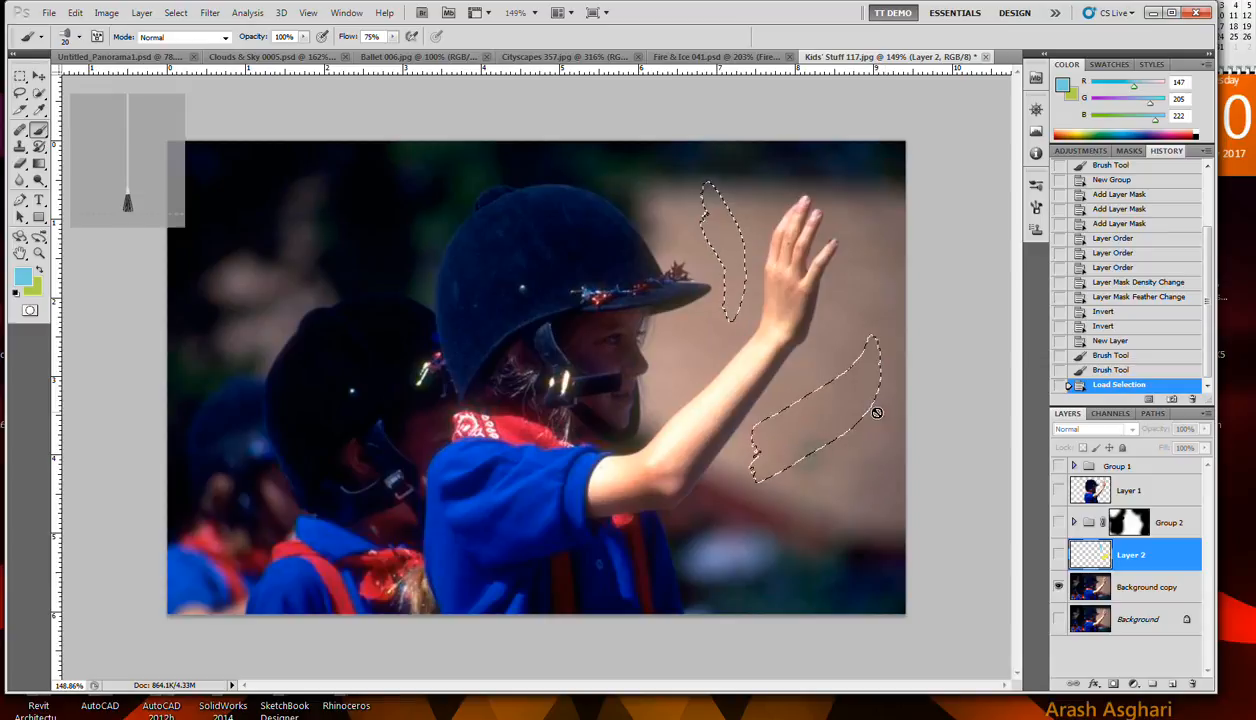
Step: Try clearing the selected stroke shapes from the Background copy layer, undo the clearing and deselect
click(1142, 587)
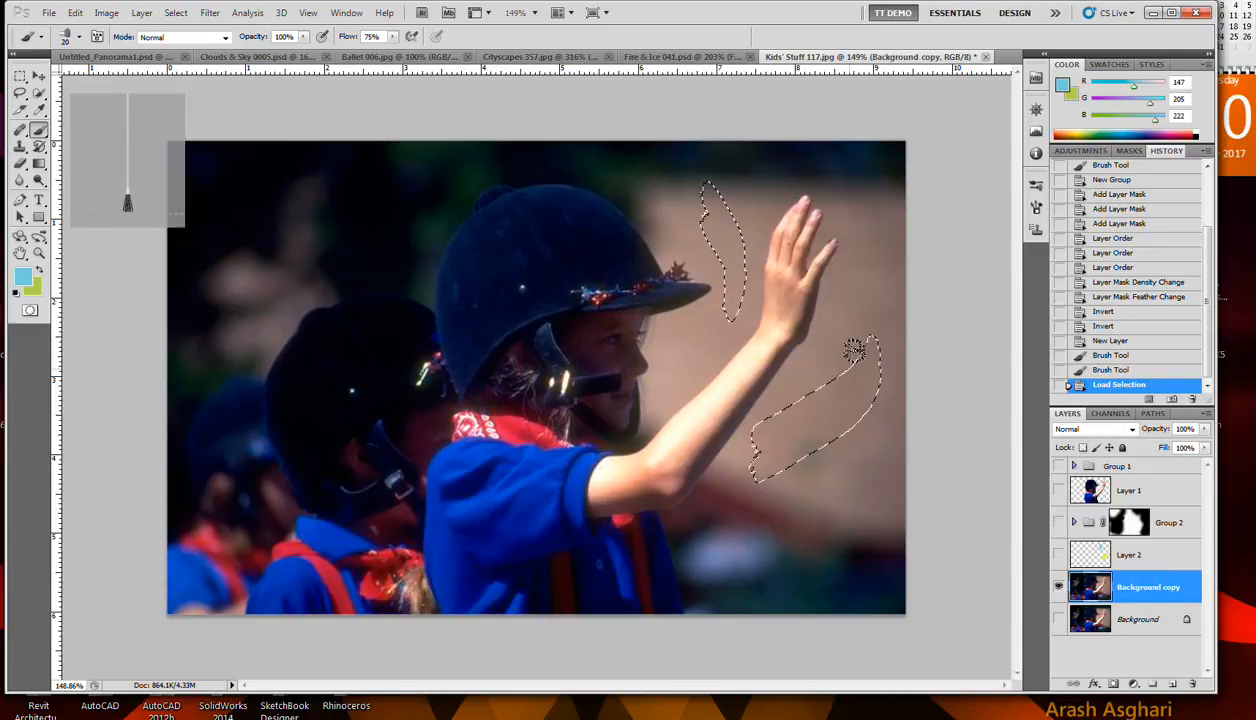
key(Delete)
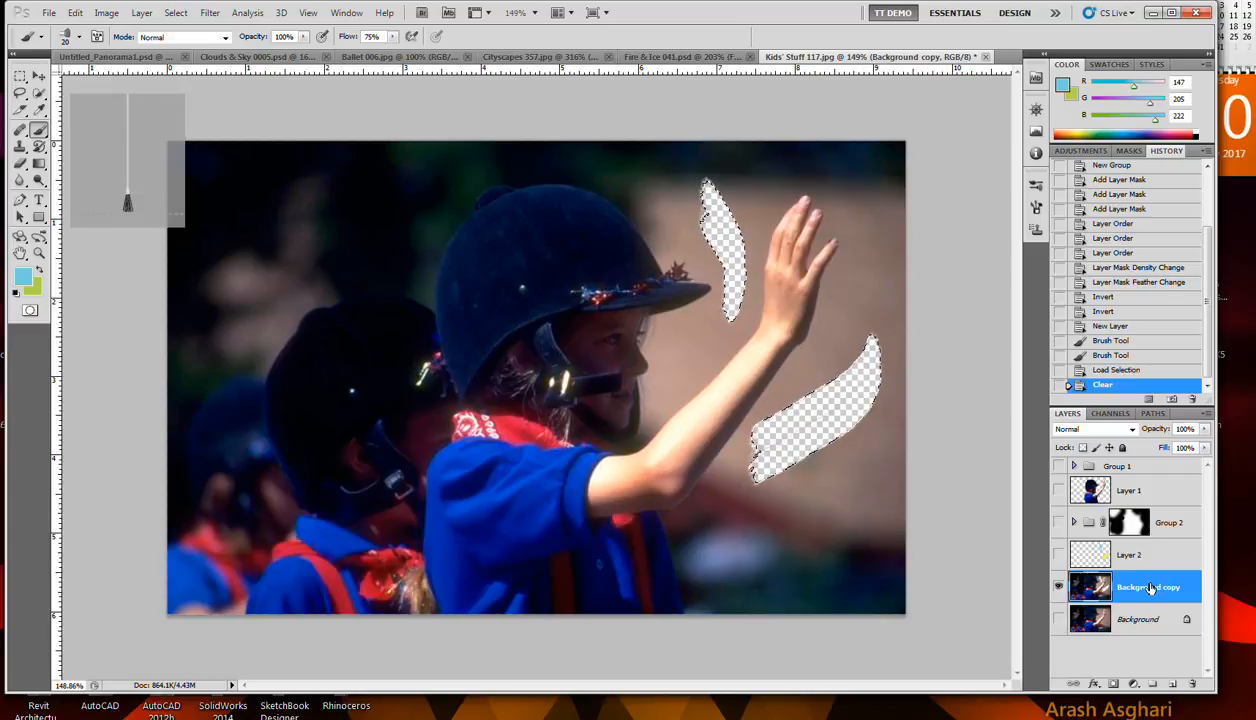
key(ctrl+z)
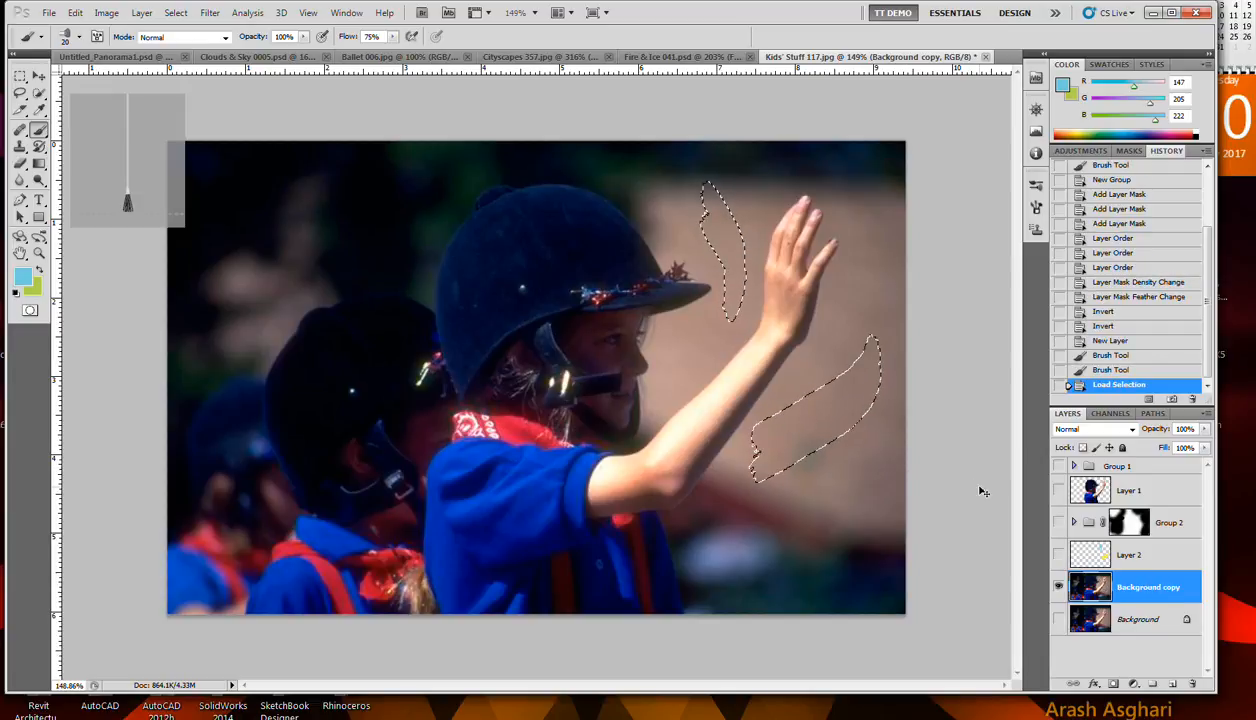
key(ctrl+d)
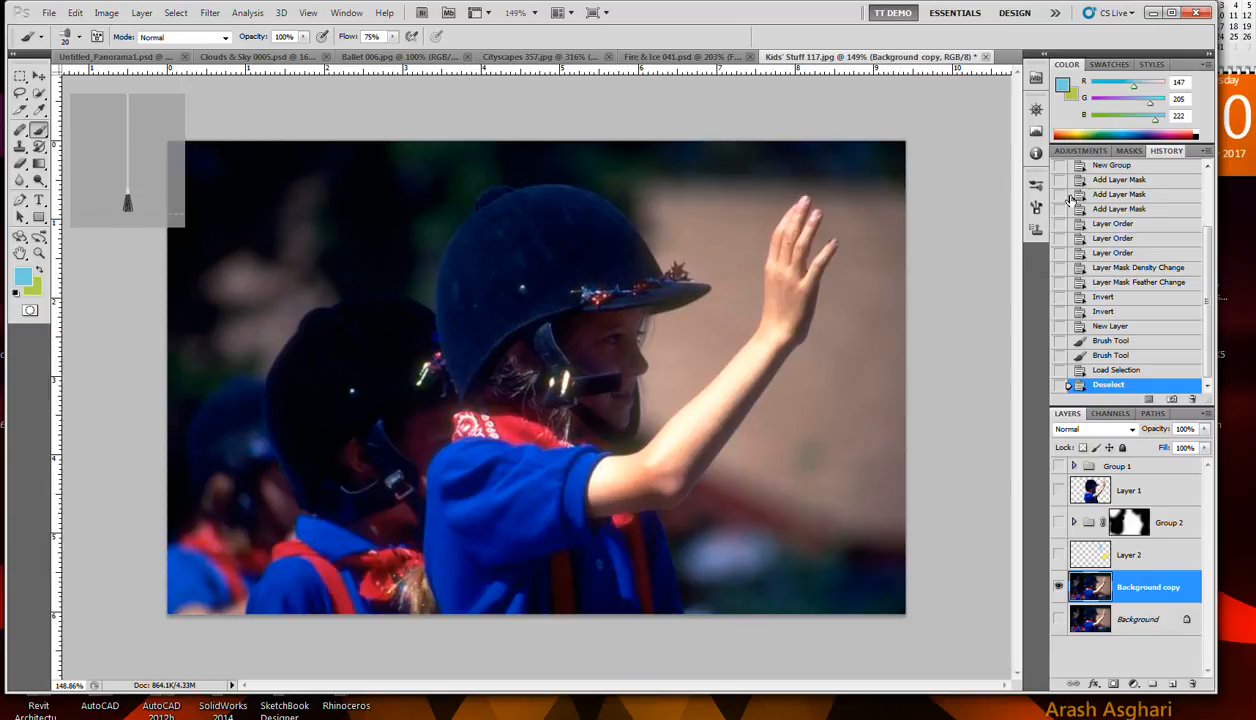
click(1083, 152)
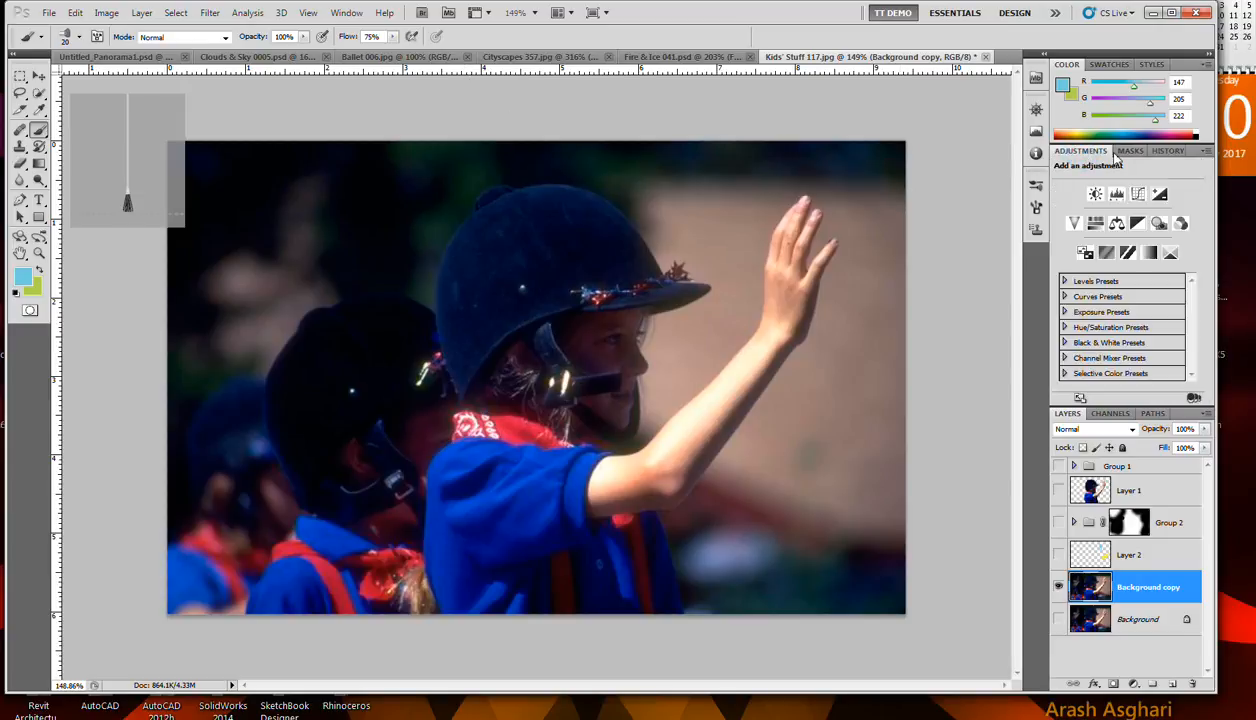
click(1128, 150)
click(1166, 151)
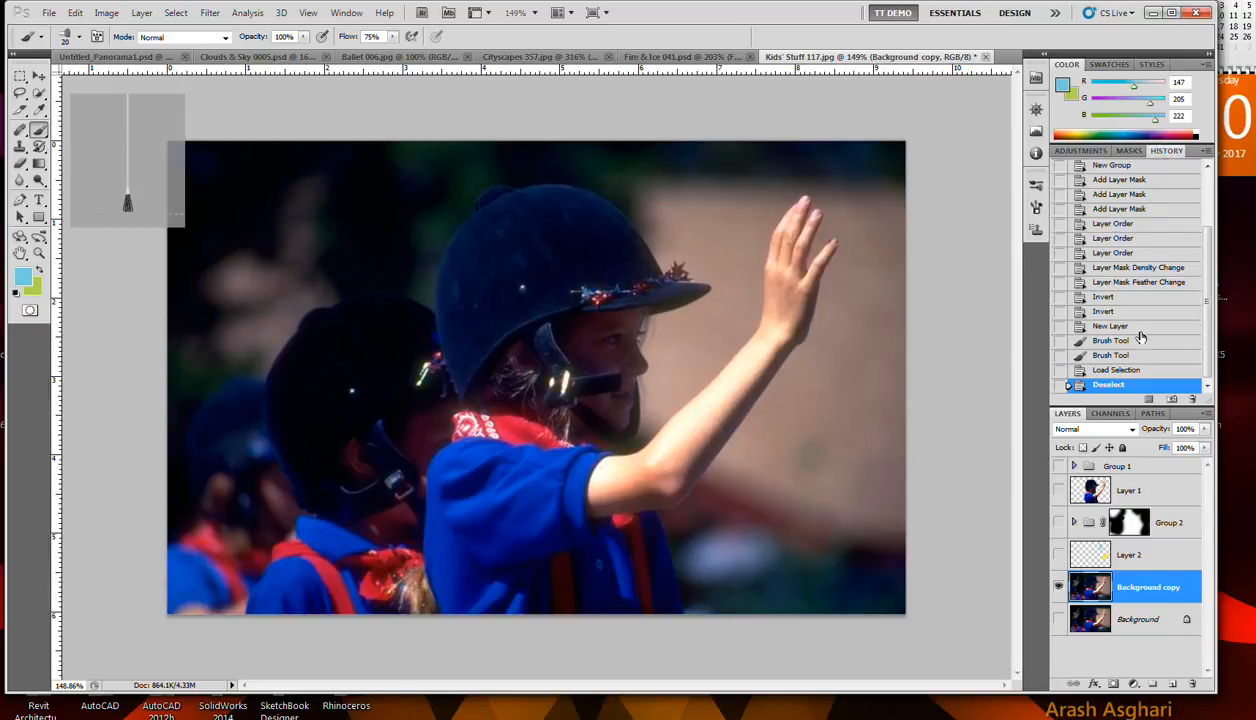
scroll(1140, 338, up, 3)
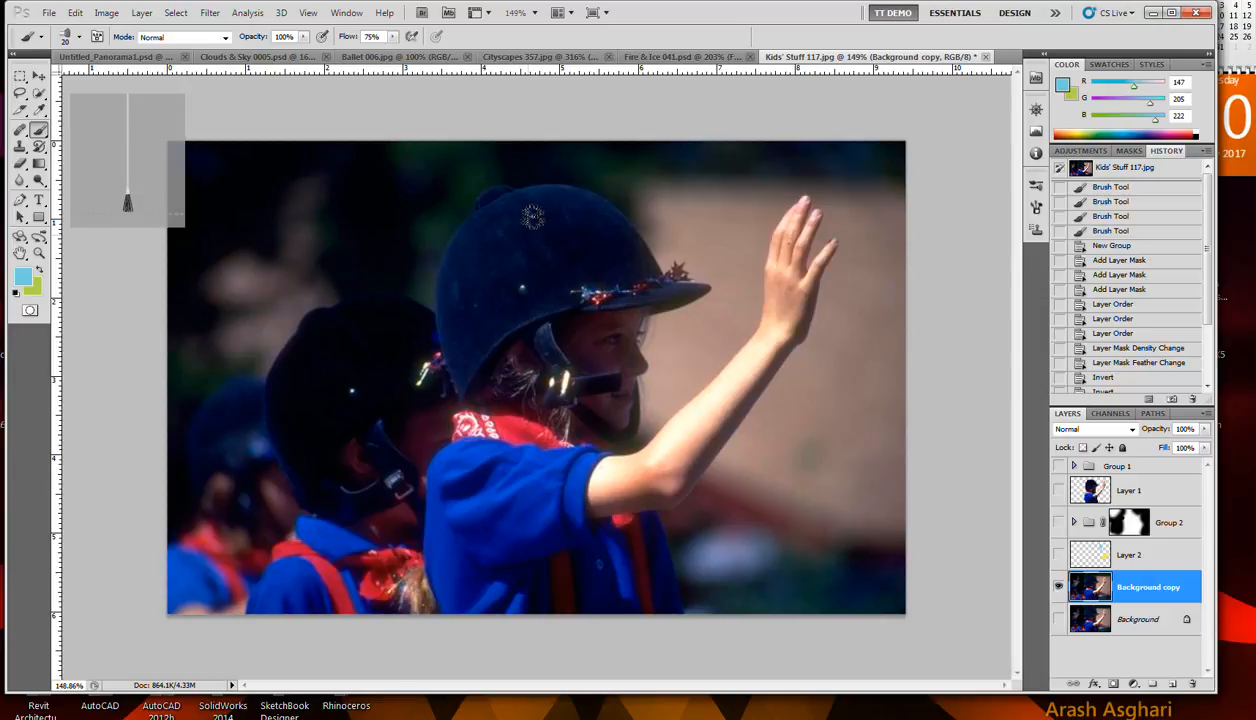
Step: Apply a Hue/Saturation adjustment to Background copy with hue +128 and saturation +27
click(115, 16)
mouse_move(128, 52)
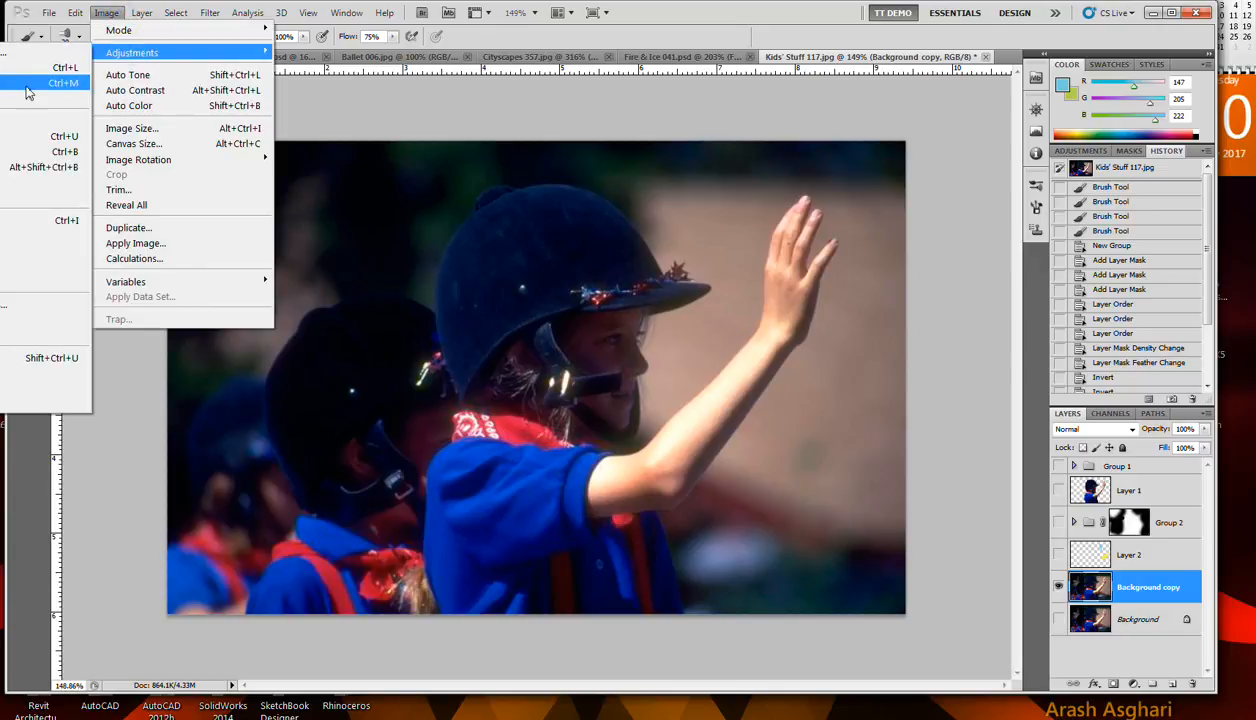
click(12, 135)
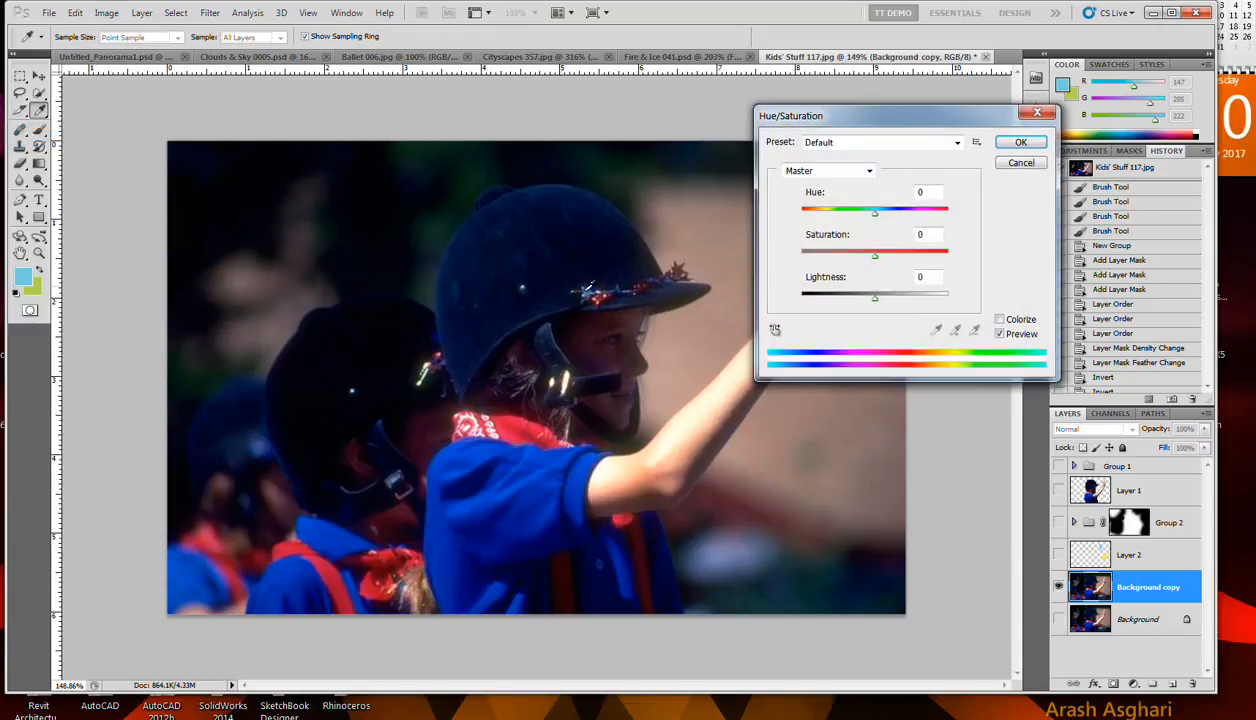
drag(874, 212, 828, 226)
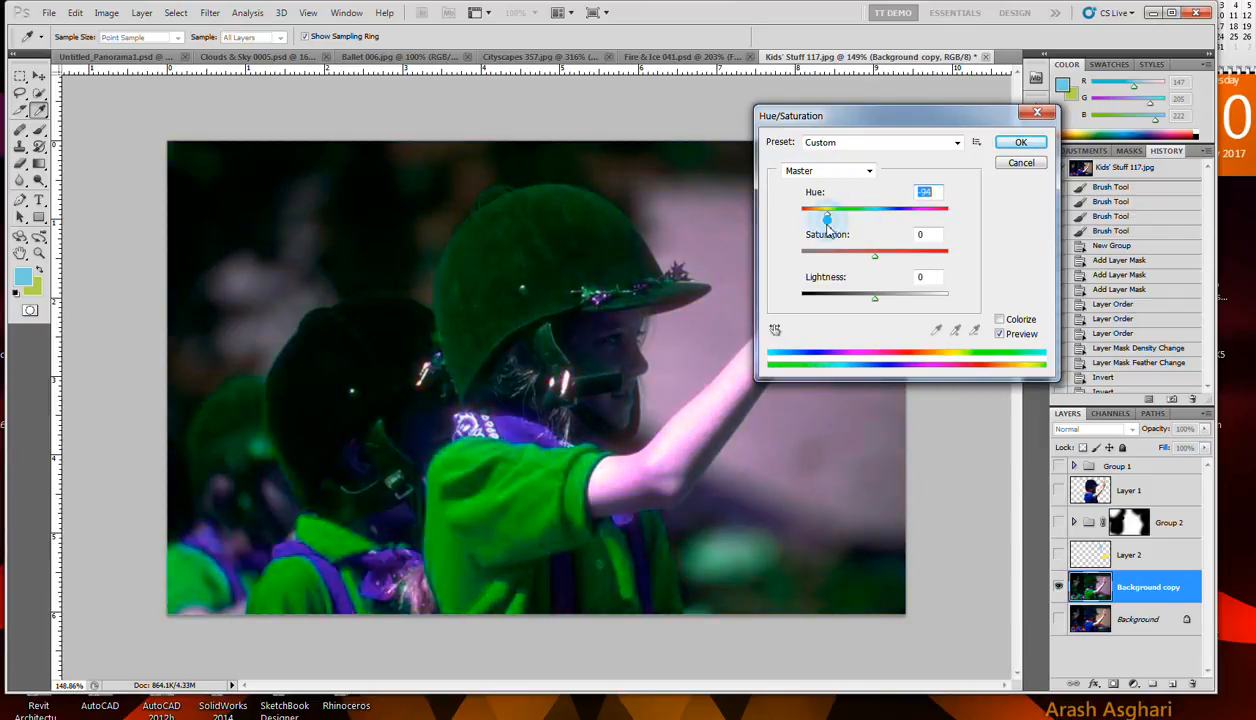
mouse_move(882, 257)
mouse_down()
mouse_move(918, 256)
mouse_move(813, 255)
mouse_move(925, 258)
mouse_move(896, 260)
mouse_up()
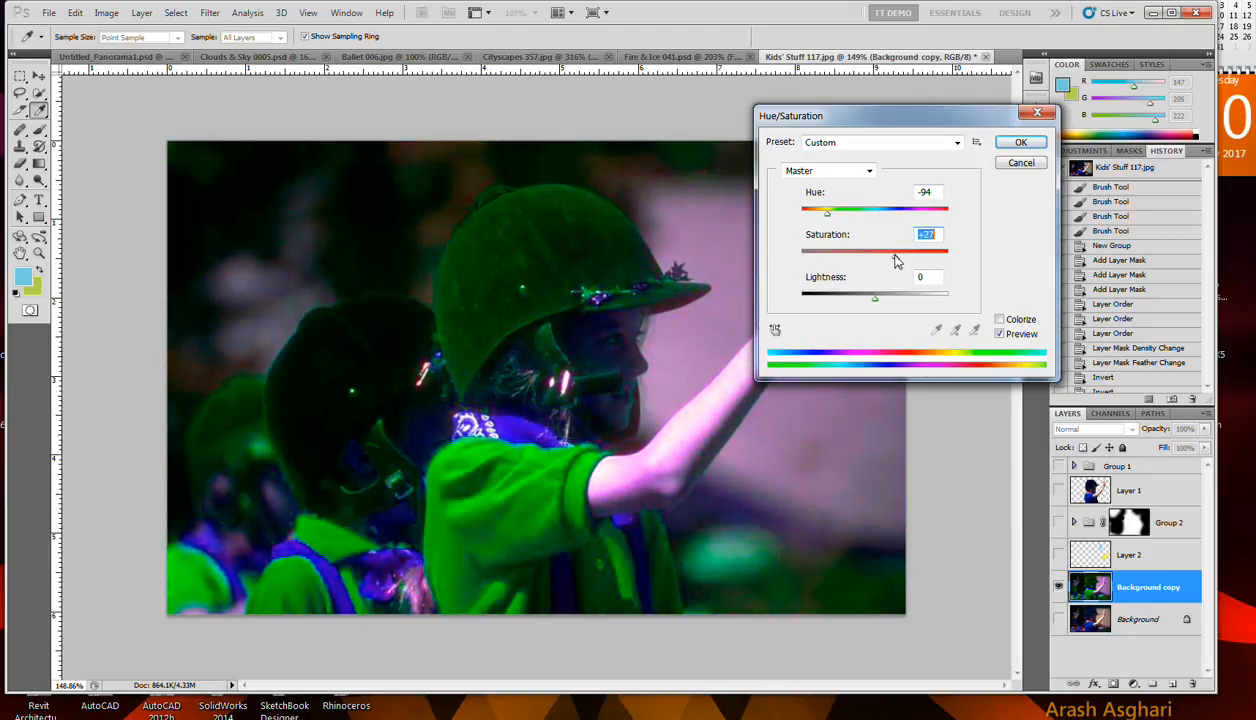
drag(872, 213, 935, 216)
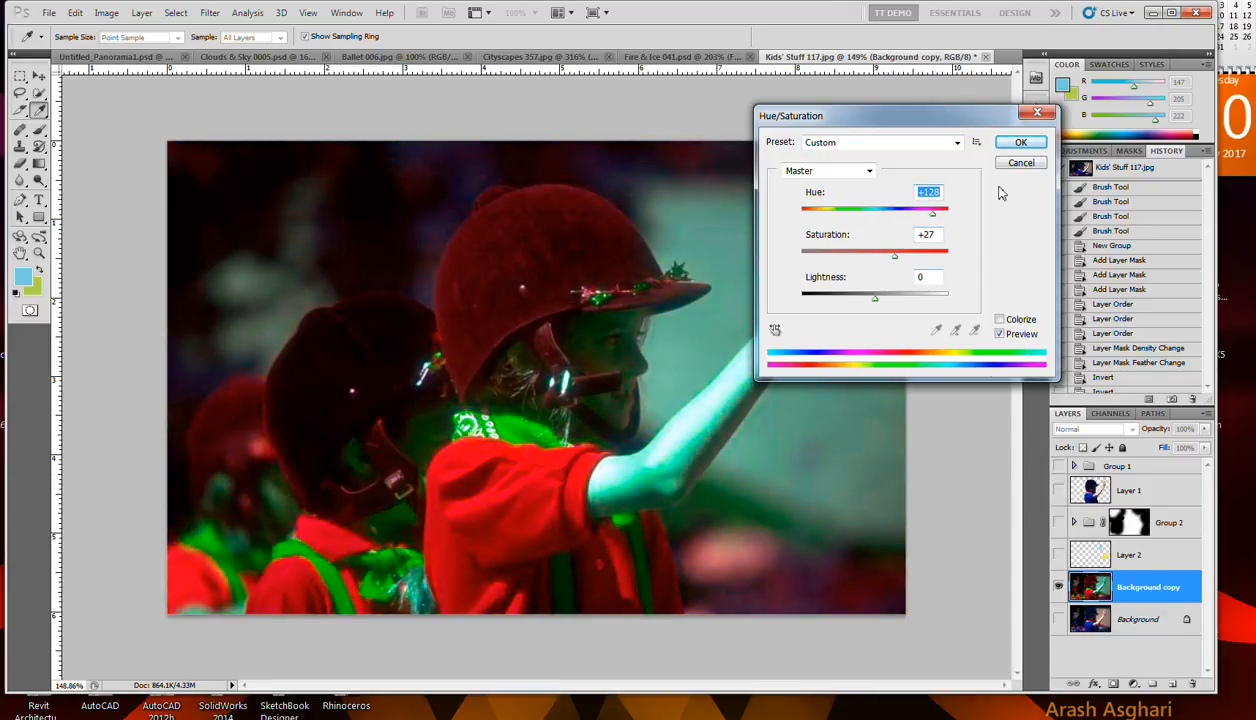
click(1029, 148)
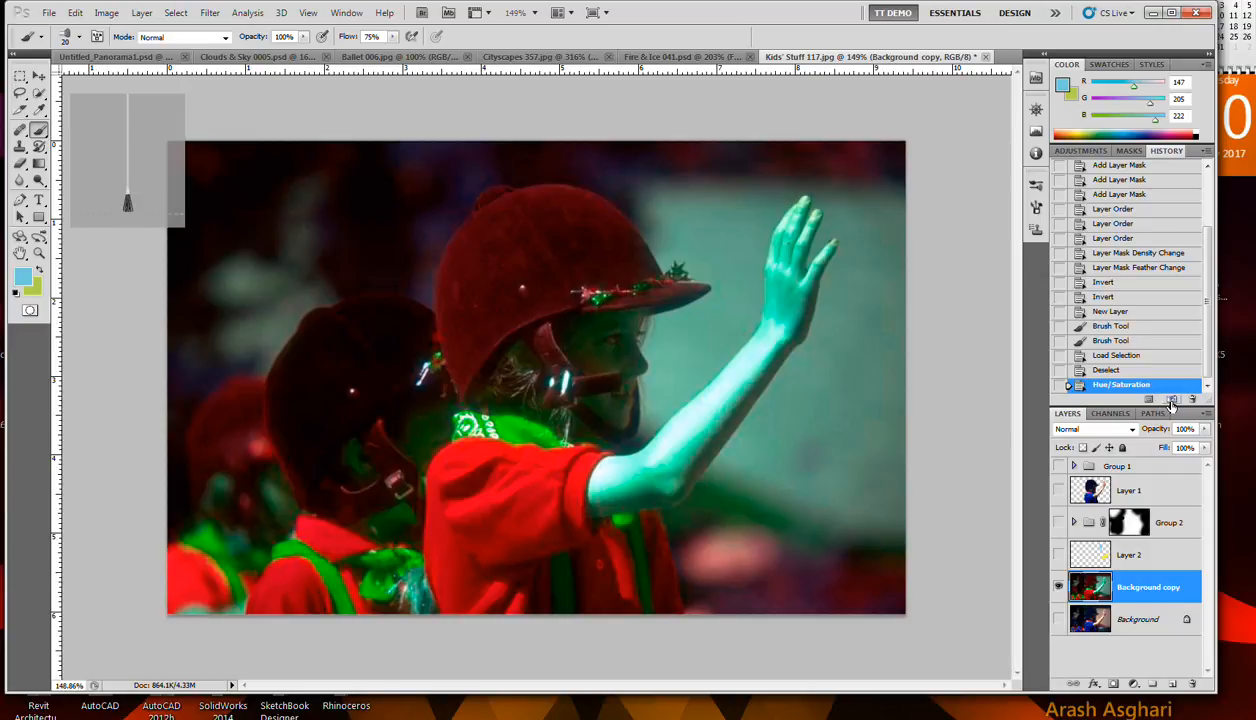
Step: Step the image back to the Layer Mask Density Change history state and return it to the Hue/Saturation state
scroll(1175, 398, up, 1)
click(1157, 272)
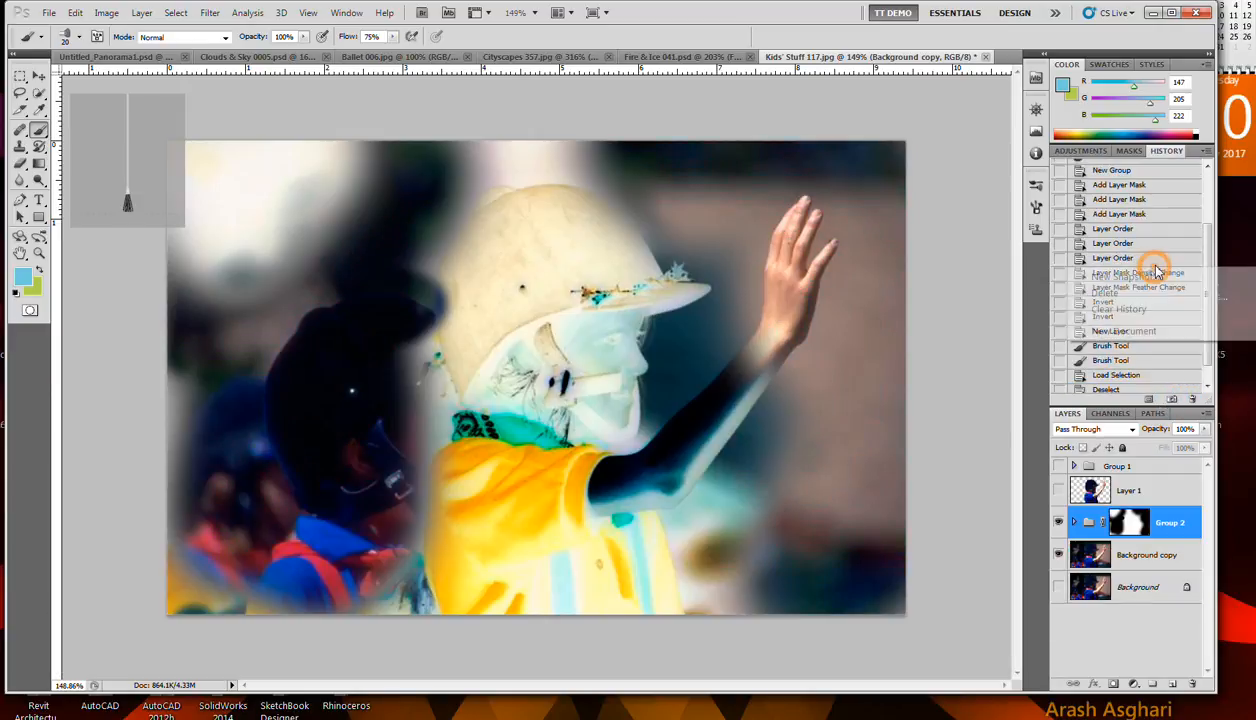
click(1214, 239)
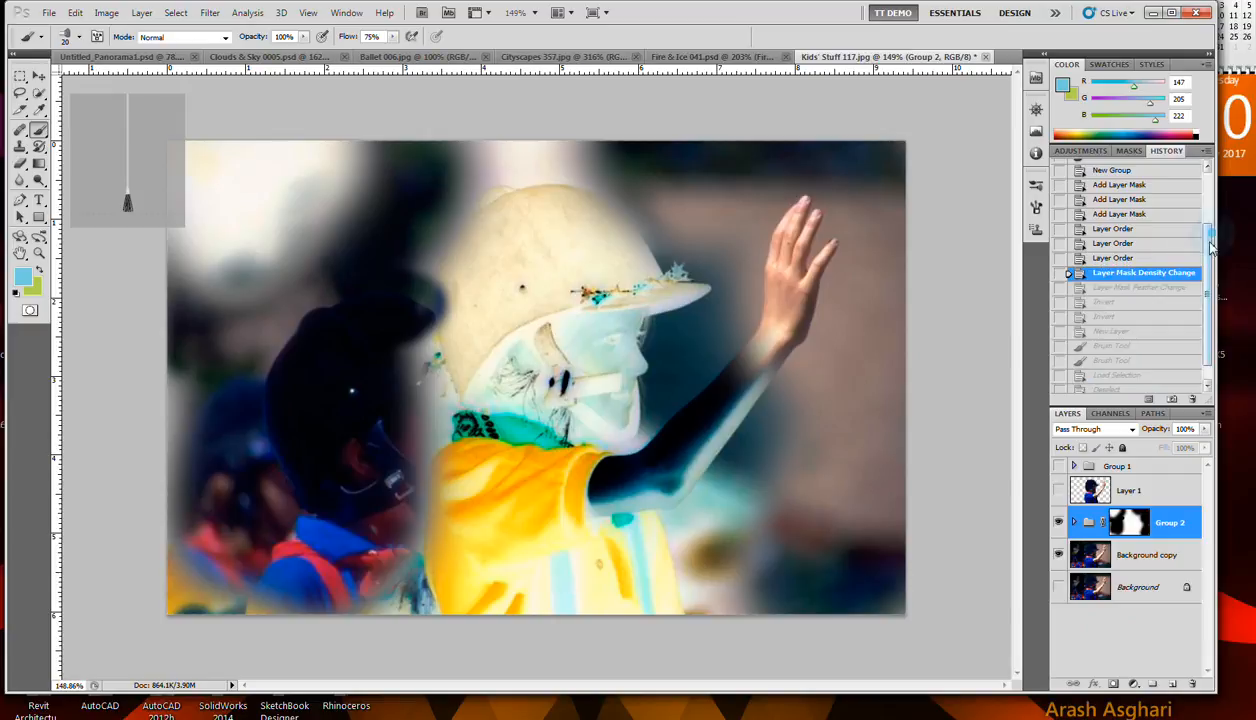
scroll(1140, 380, down, 1)
click(1143, 380)
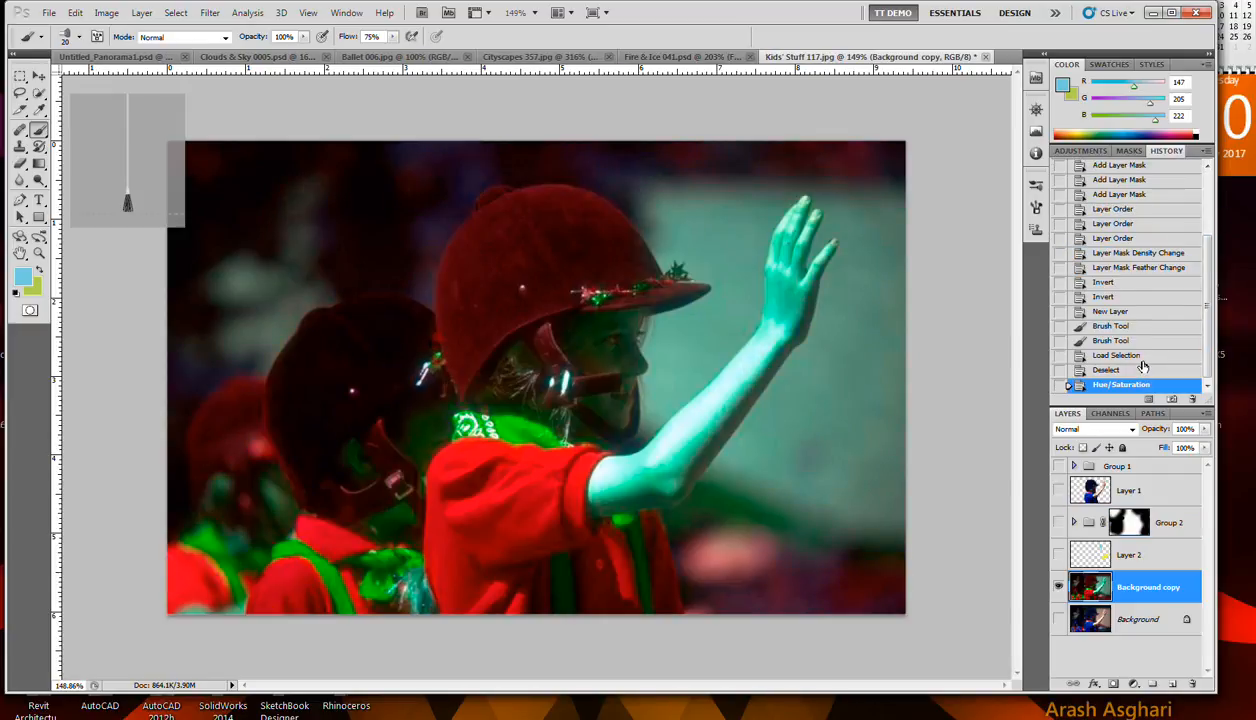
Step: Restore the image to its original opening snapshot, Kids' Stuff 117.jpg, from the history
scroll(1141, 340, up, 5)
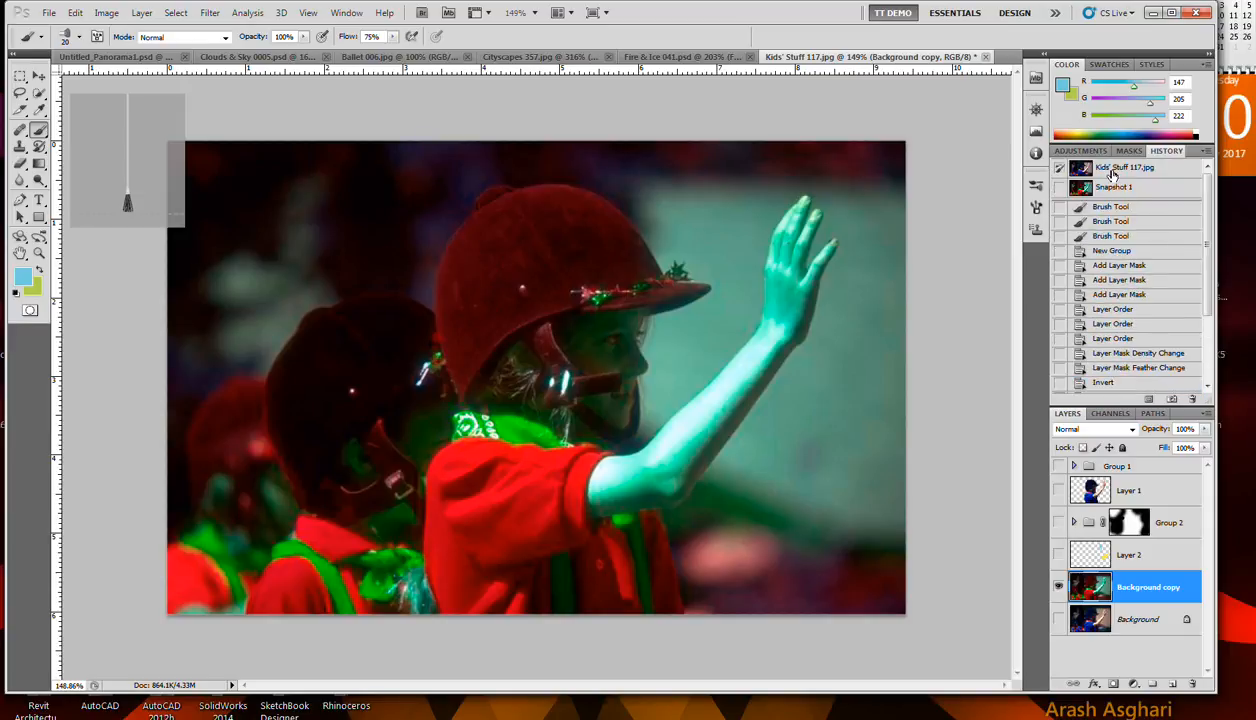
scroll(1128, 195, down, 5)
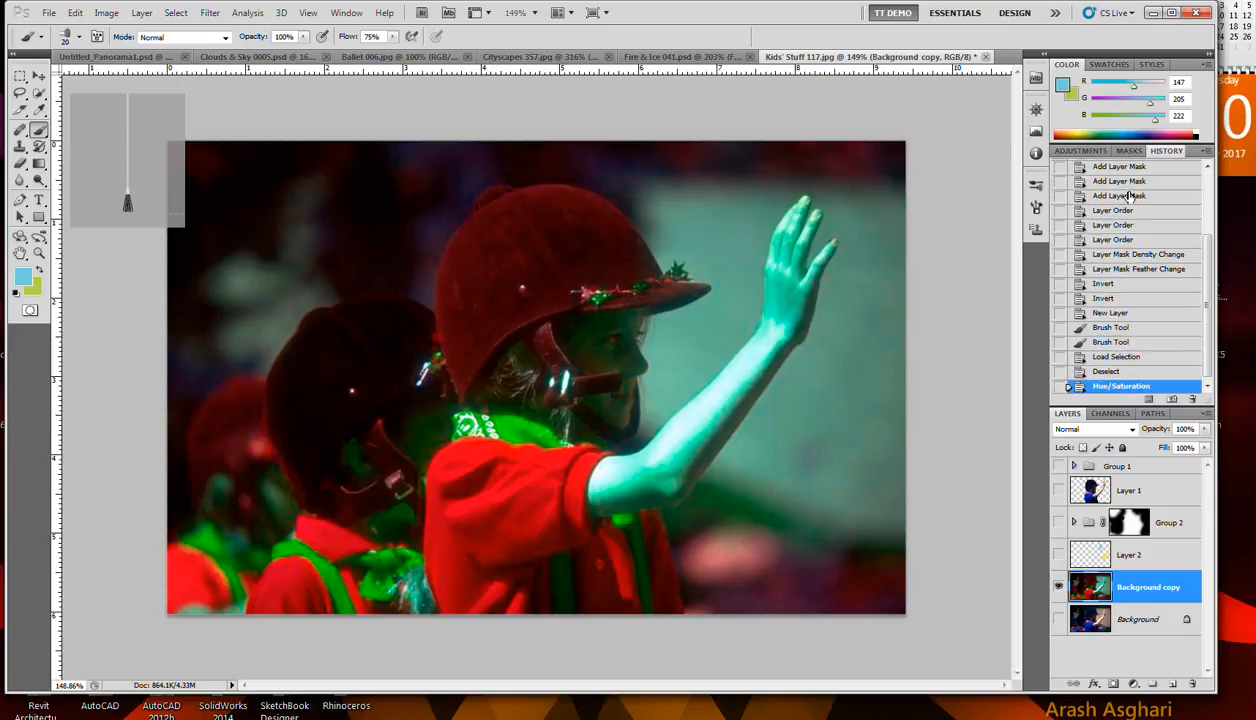
scroll(1128, 195, up, 5)
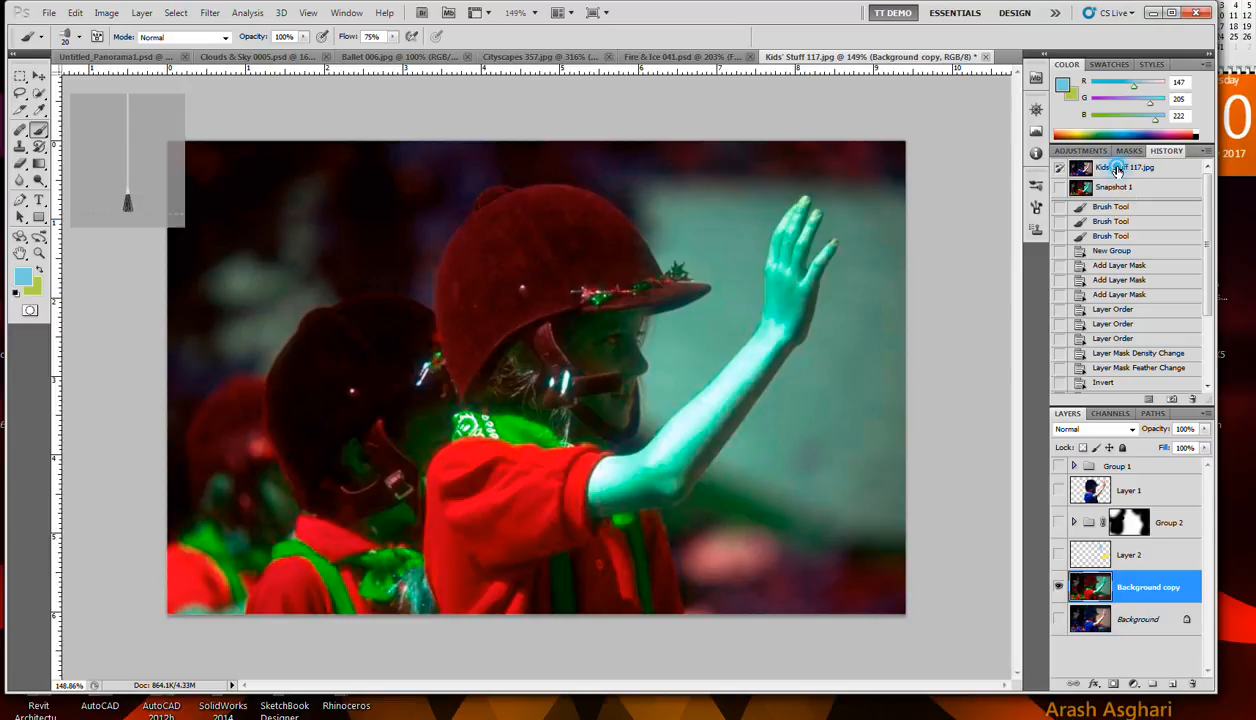
click(1118, 171)
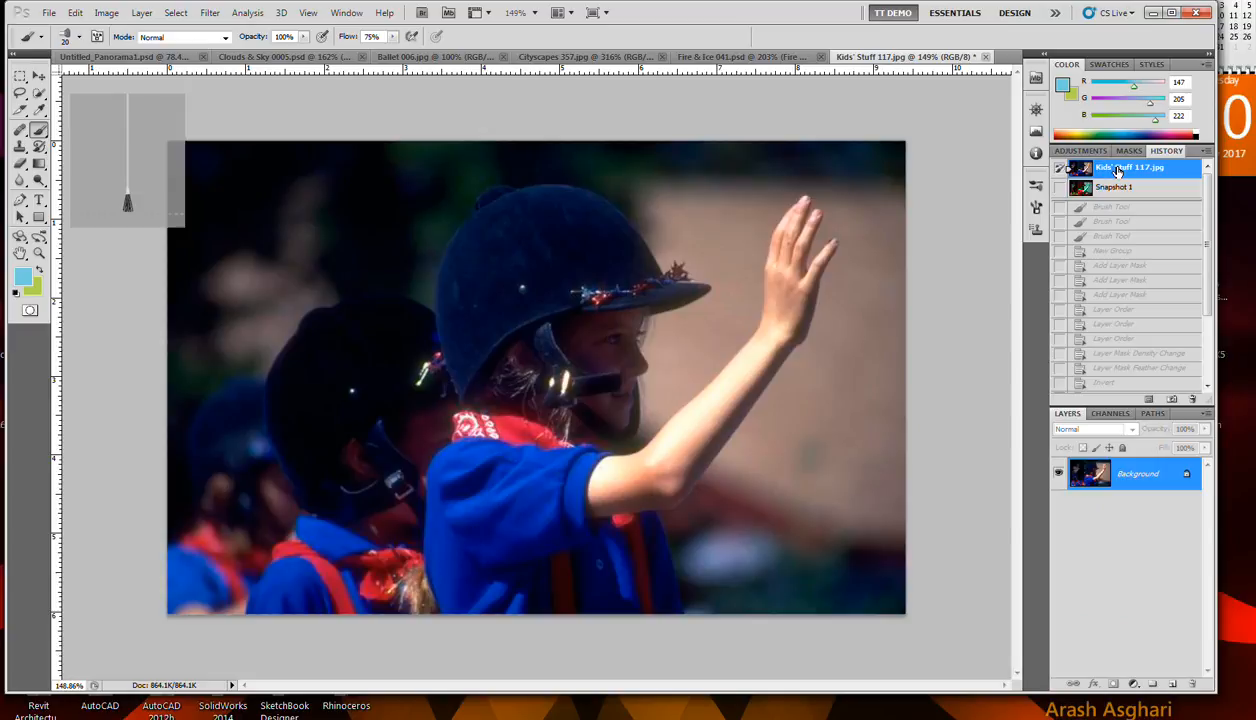
Step: Step back from Snapshot 1 to the Deselect state before Hue/Saturation and save two new history snapshots of it
click(1118, 188)
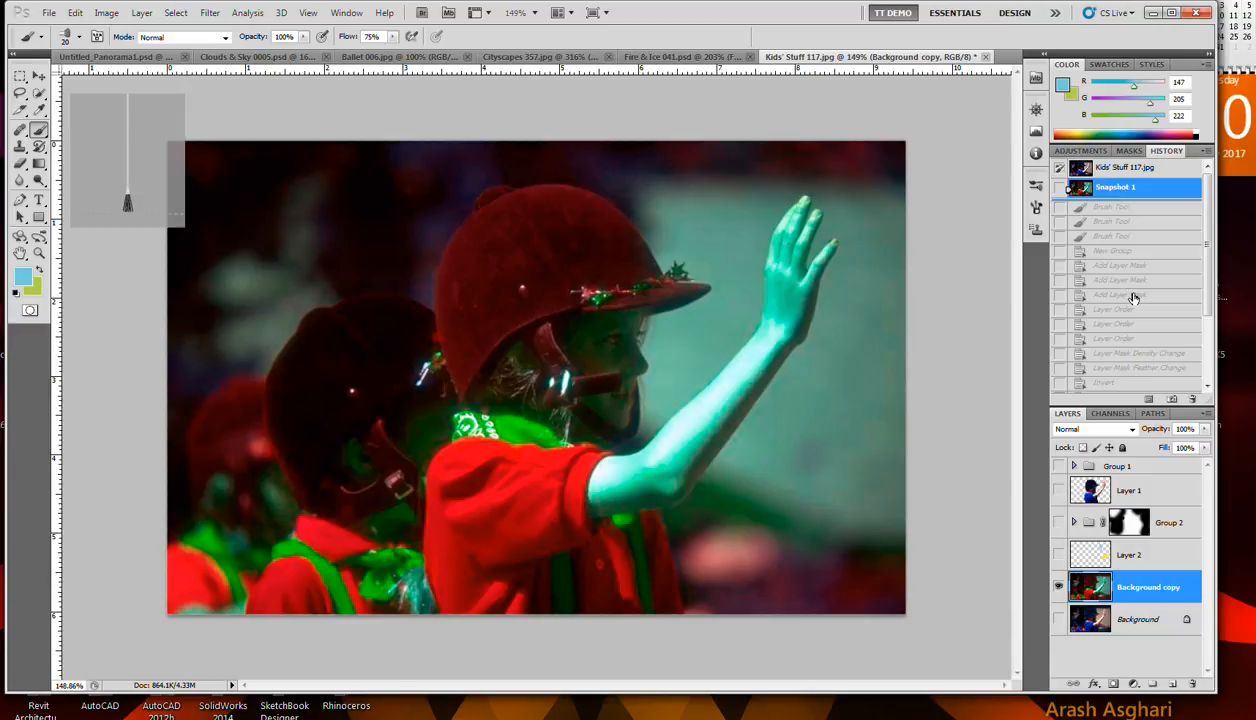
key(ctrl+z)
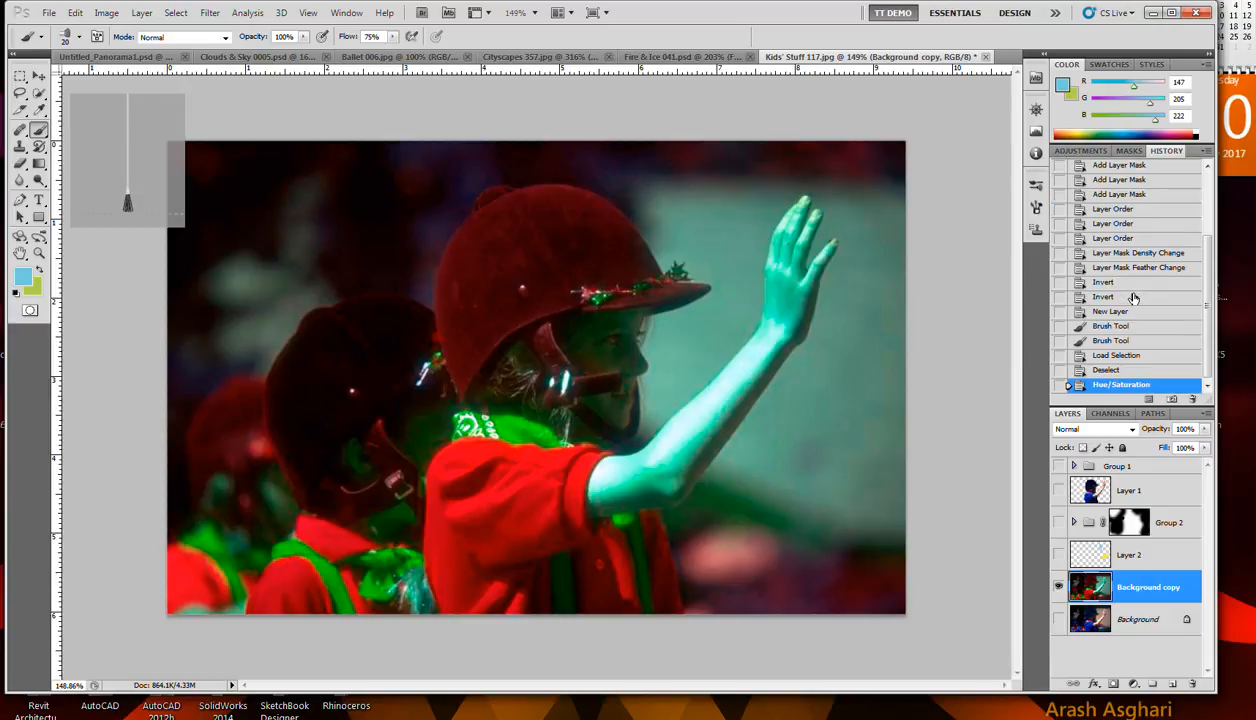
key(ctrl+z)
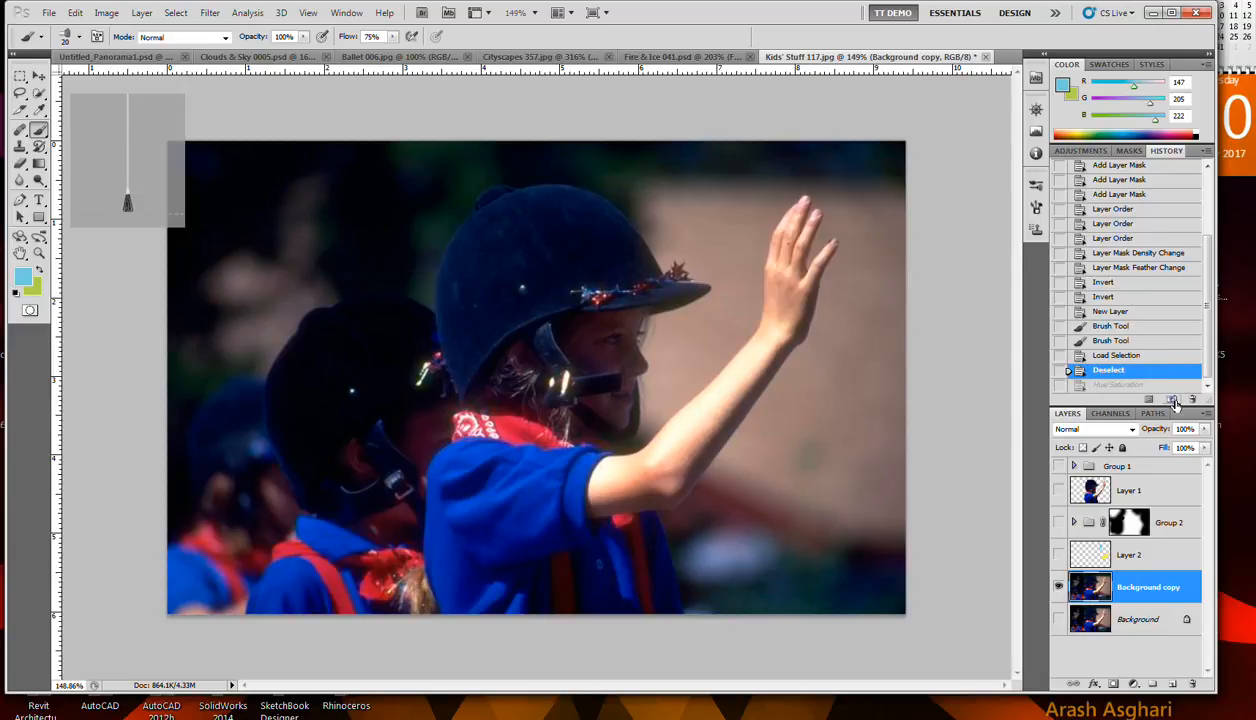
scroll(1176, 402, up, 1)
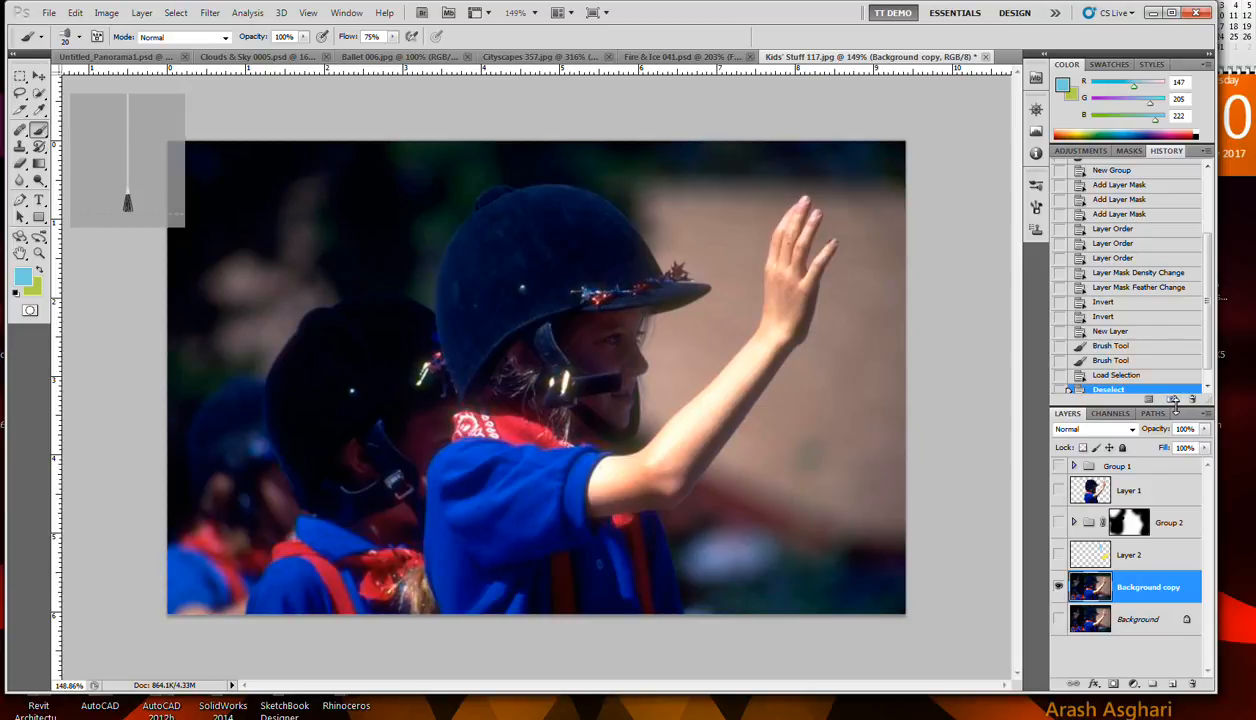
scroll(1192, 345, up, 3)
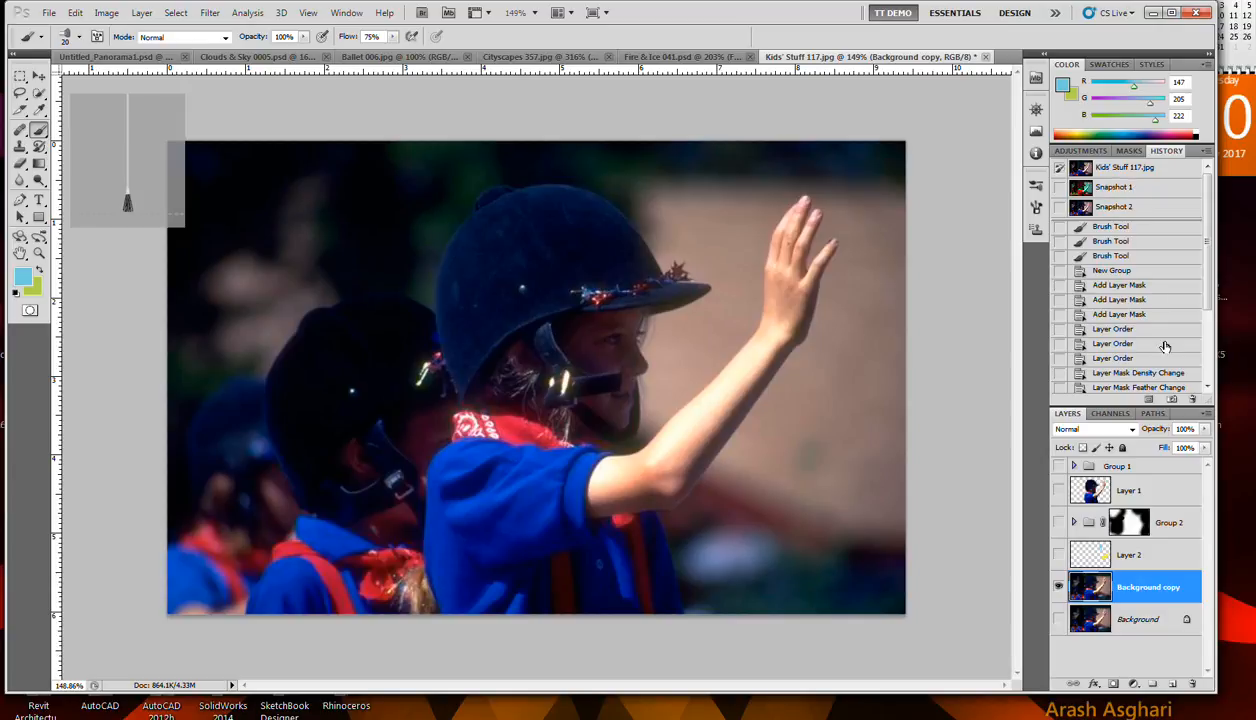
click(1174, 400)
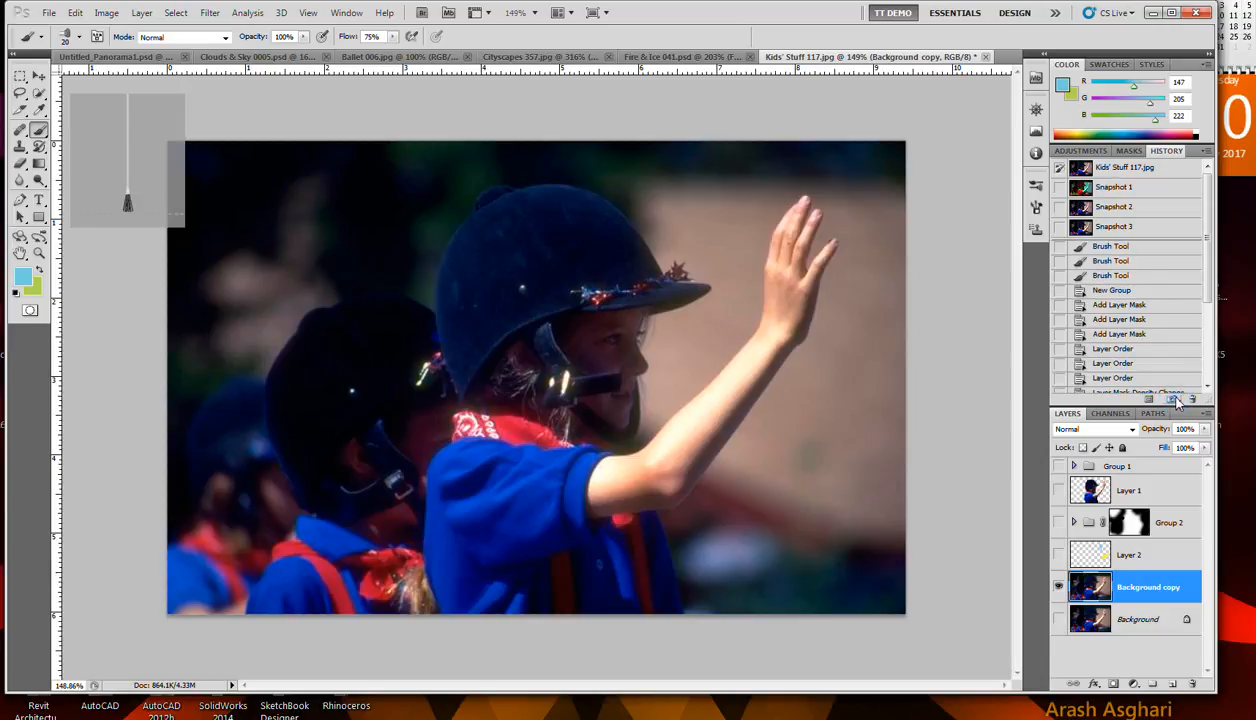
Step: Compare Snapshot 1, Snapshot 2 and Snapshot 3 in the history and leave the image at Snapshot 2
click(1119, 190)
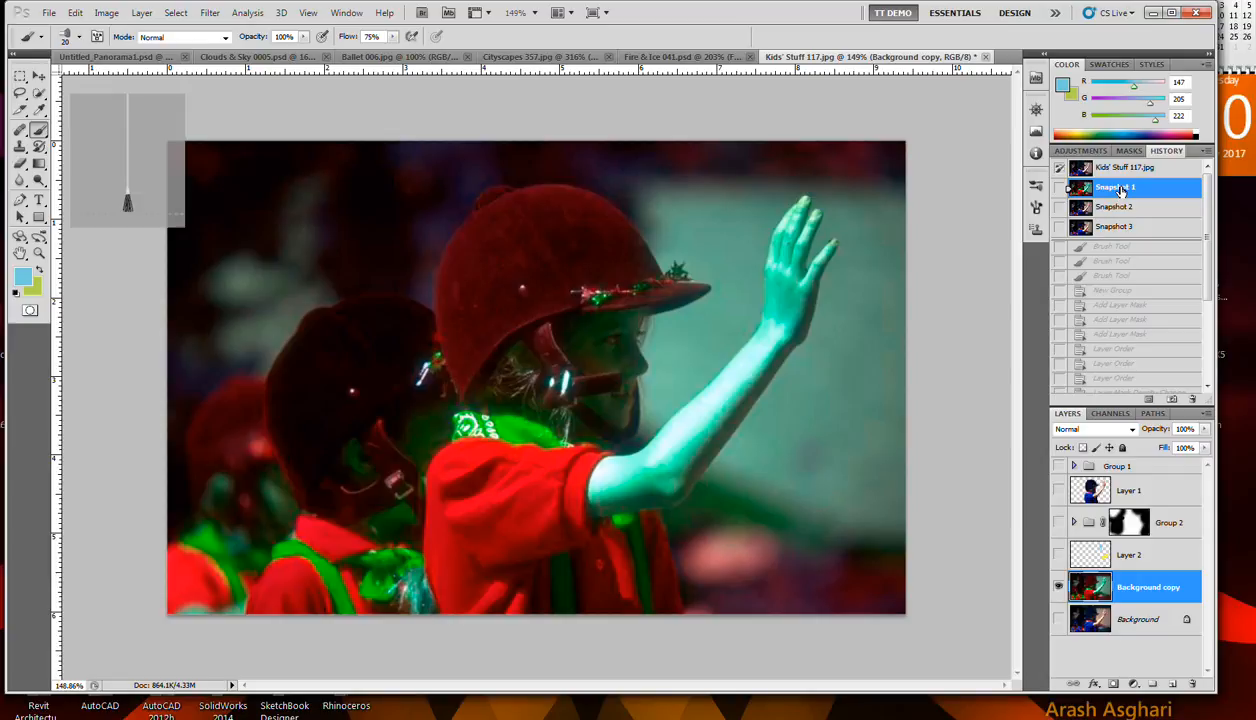
click(1112, 206)
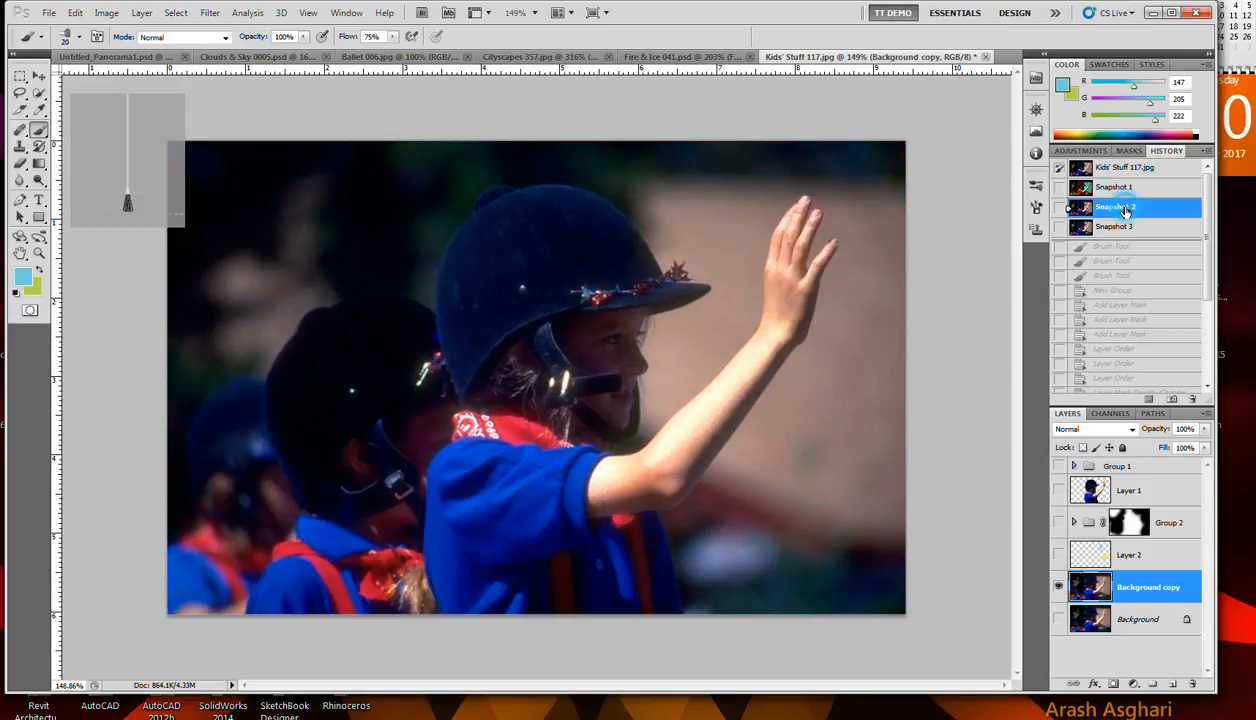
click(1126, 228)
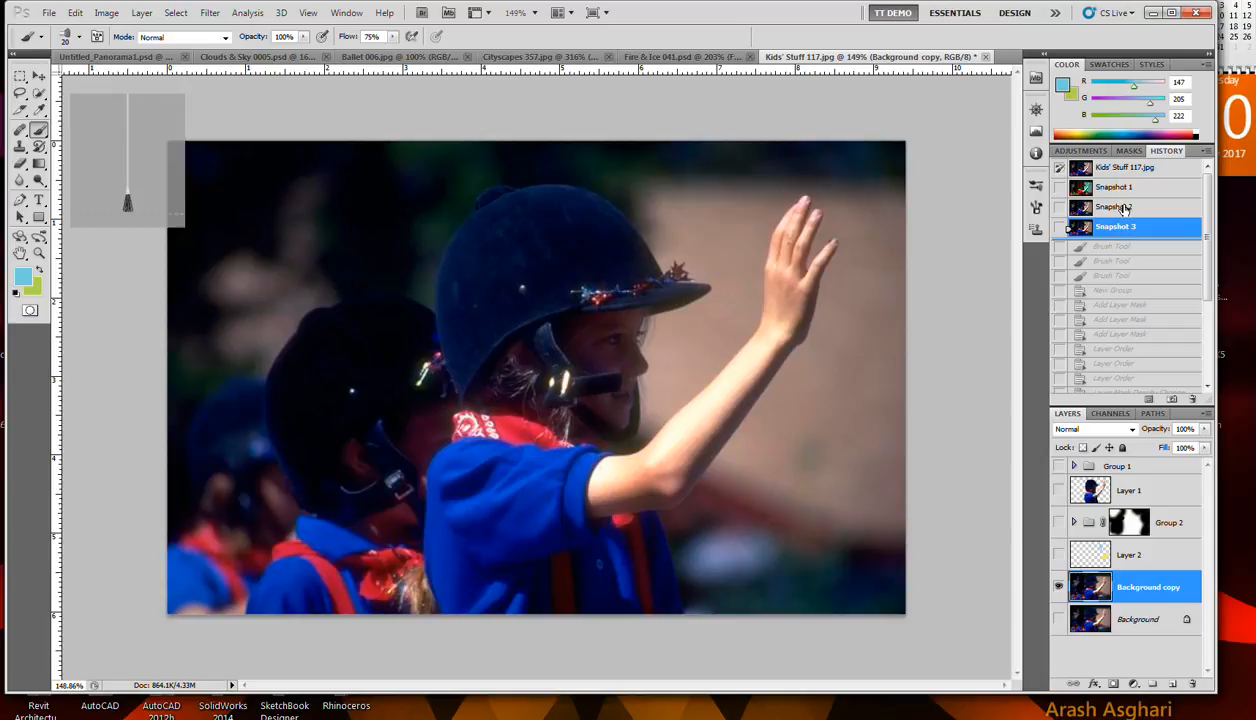
click(1124, 208)
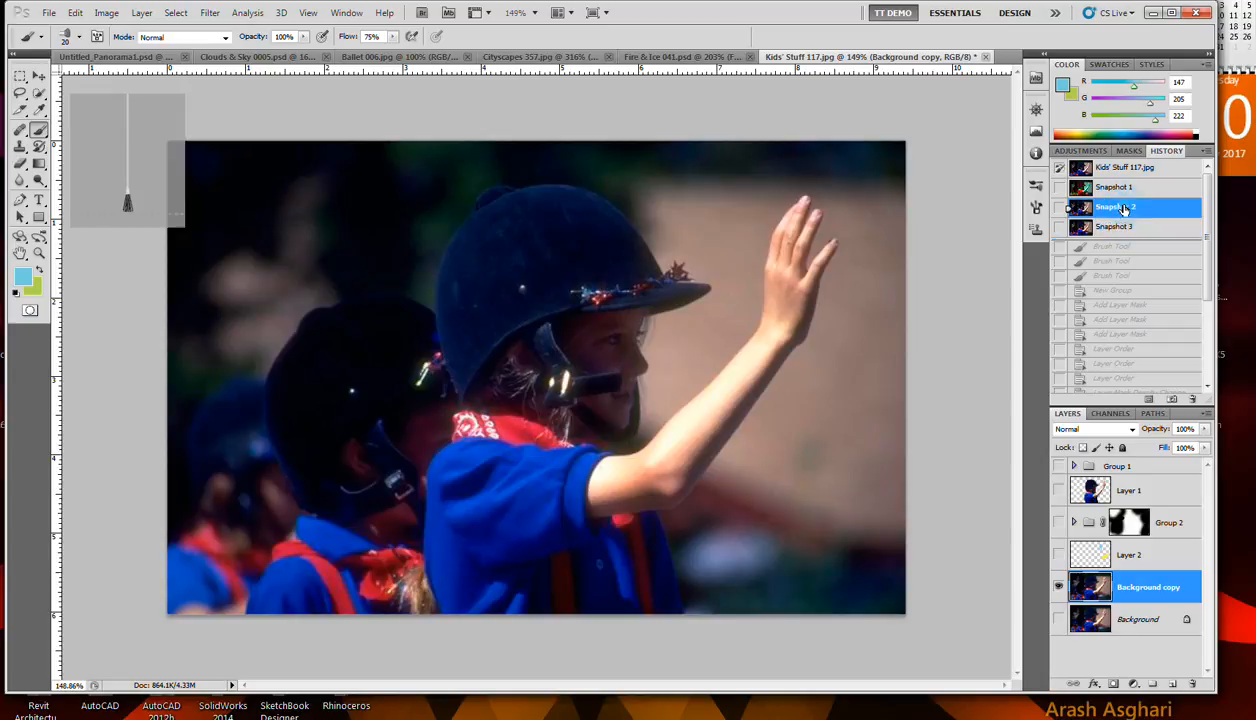
Step: Try a Vibrance adjustment with vibrance +65 and increased saturation on the Background copy layer
click(106, 13)
mouse_move(118, 52)
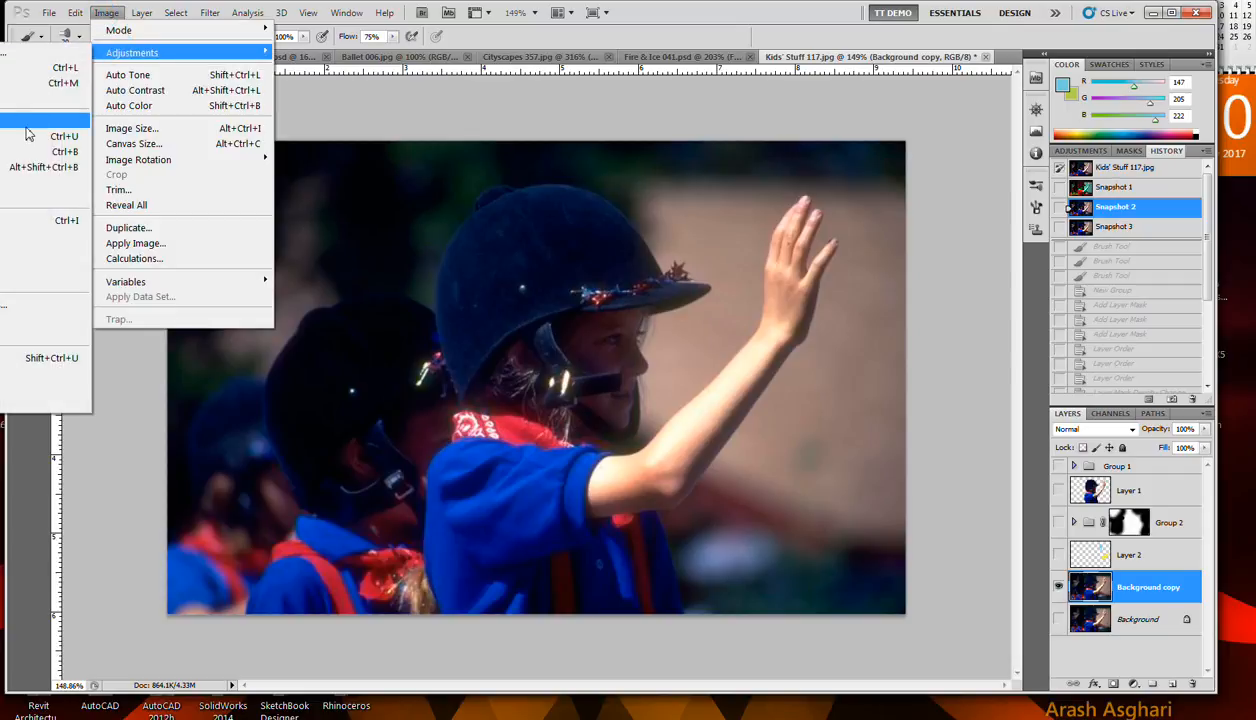
click(26, 127)
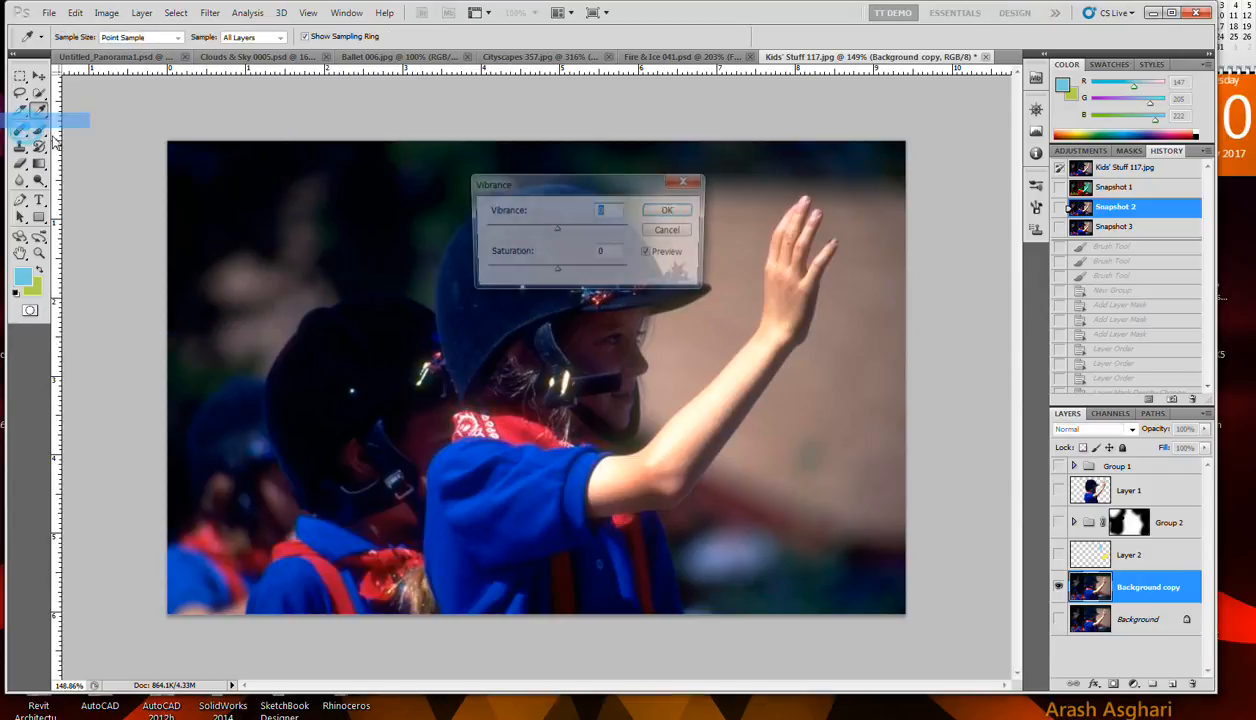
click(591, 232)
drag(591, 232, 603, 238)
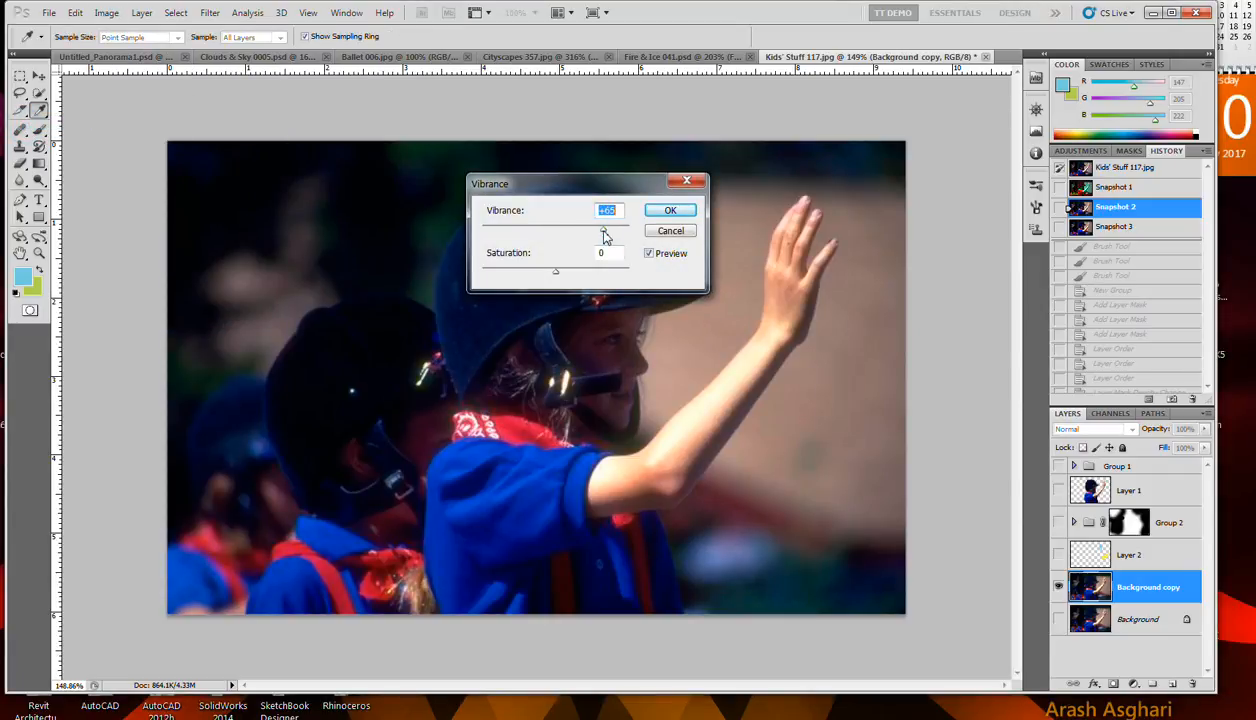
click(603, 271)
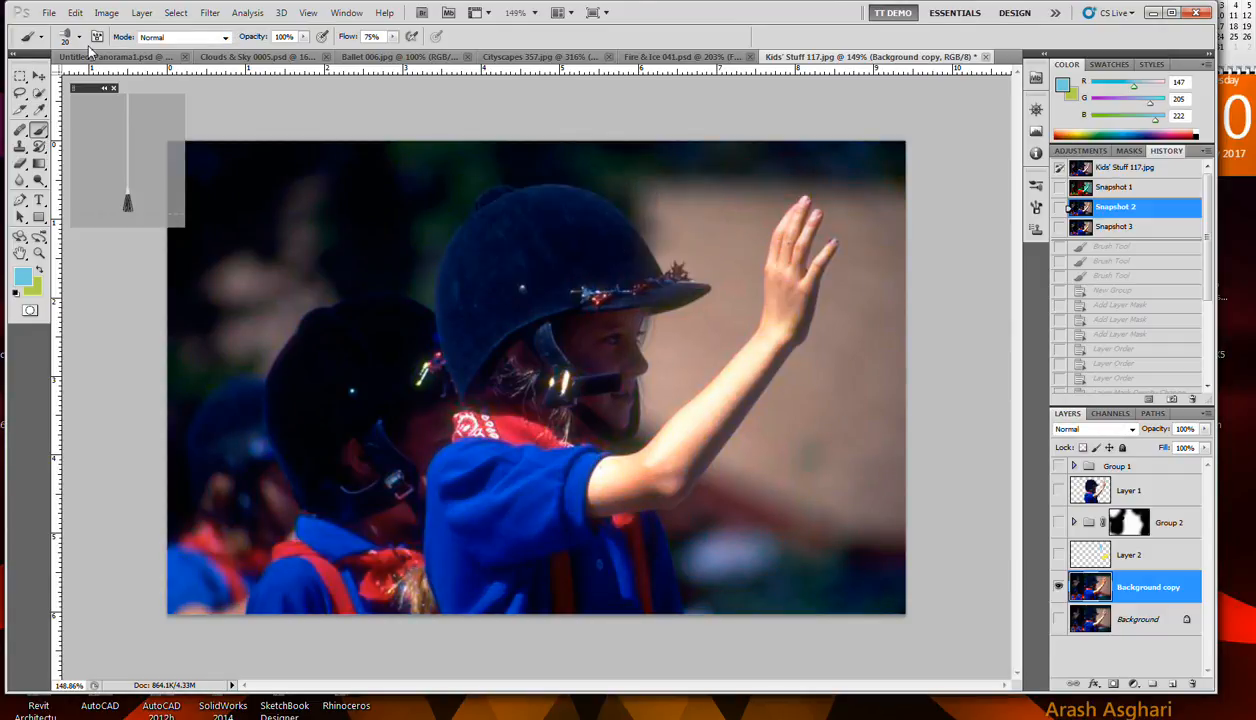
Step: Try a Posterize adjustment at 12 levels on the Background copy layer
click(106, 12)
mouse_move(126, 58)
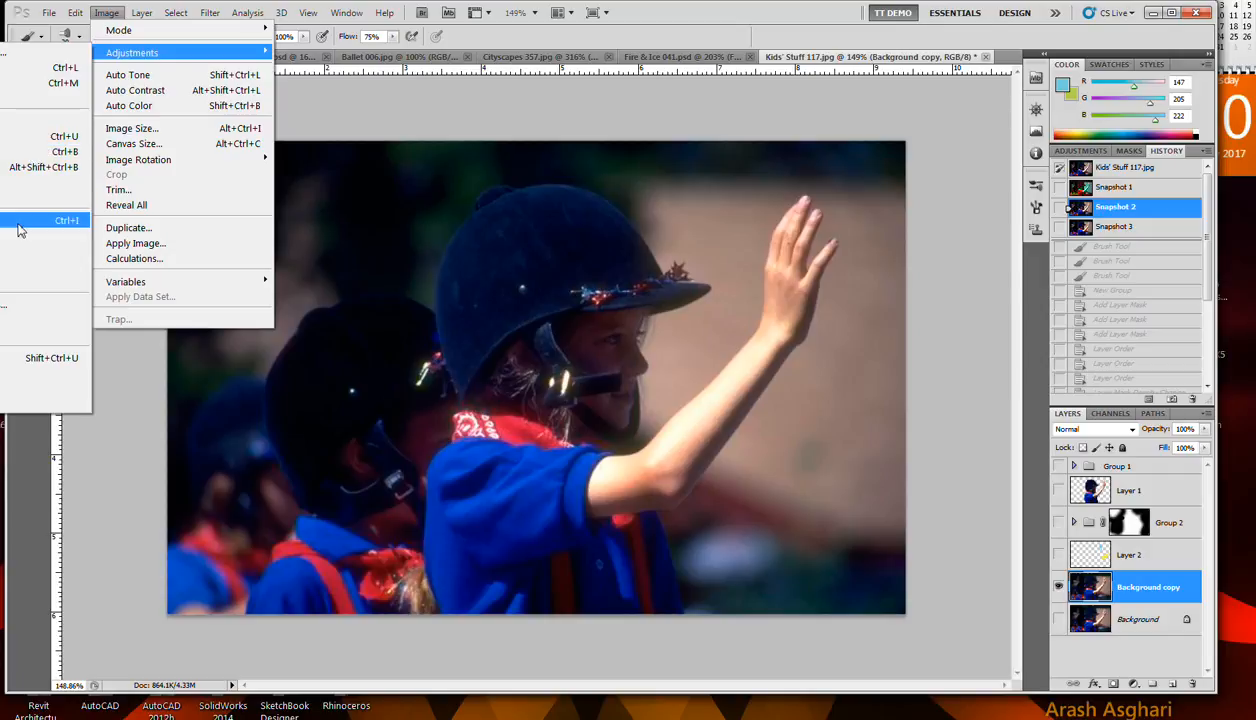
click(19, 235)
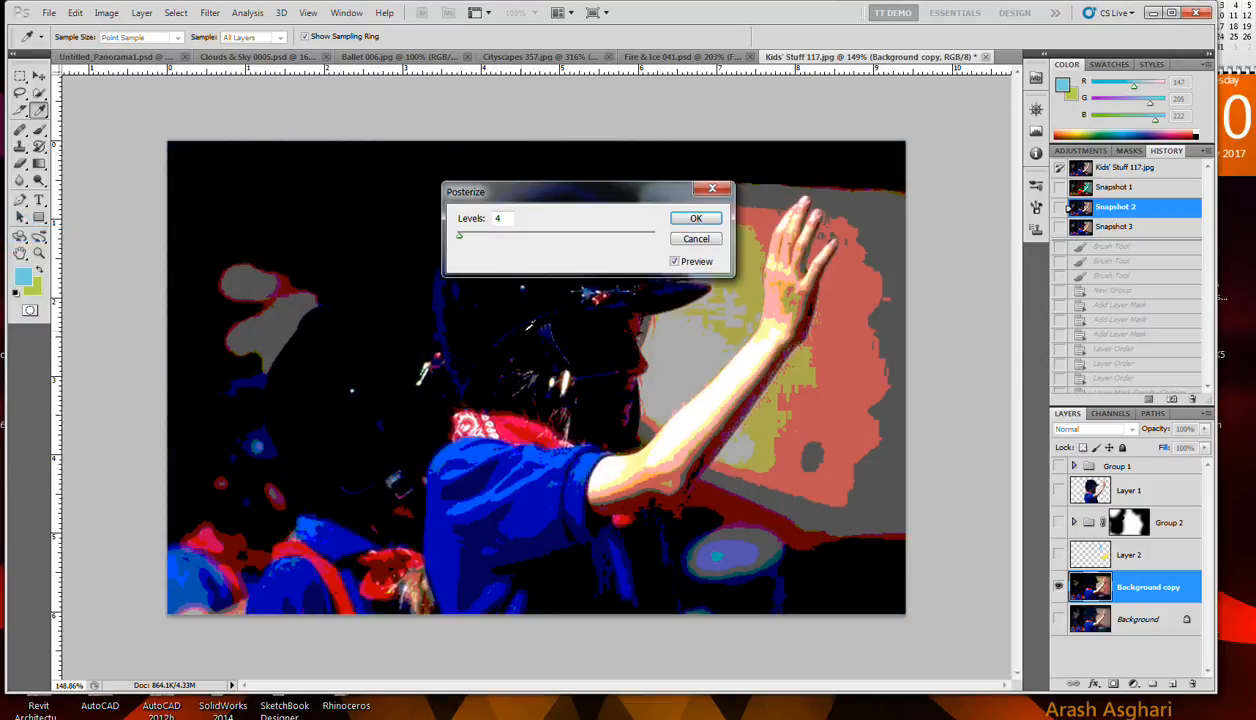
click(530, 235)
drag(536, 238, 467, 239)
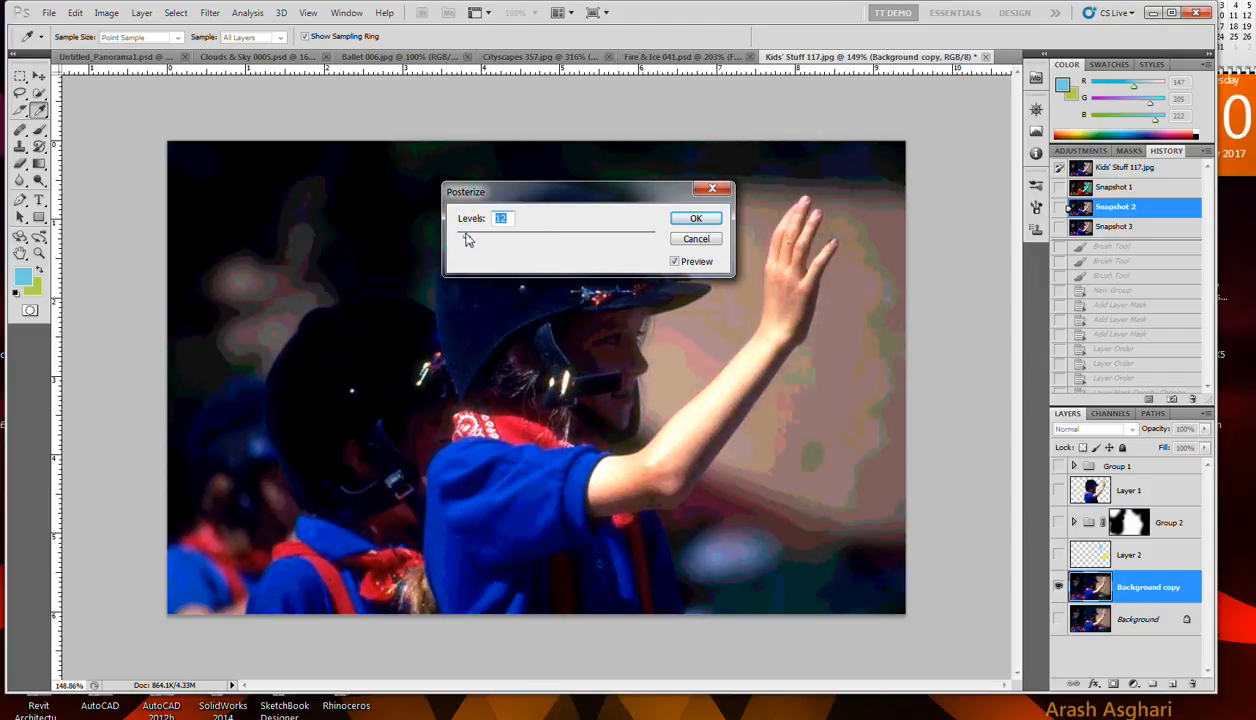
click(695, 238)
key(b)
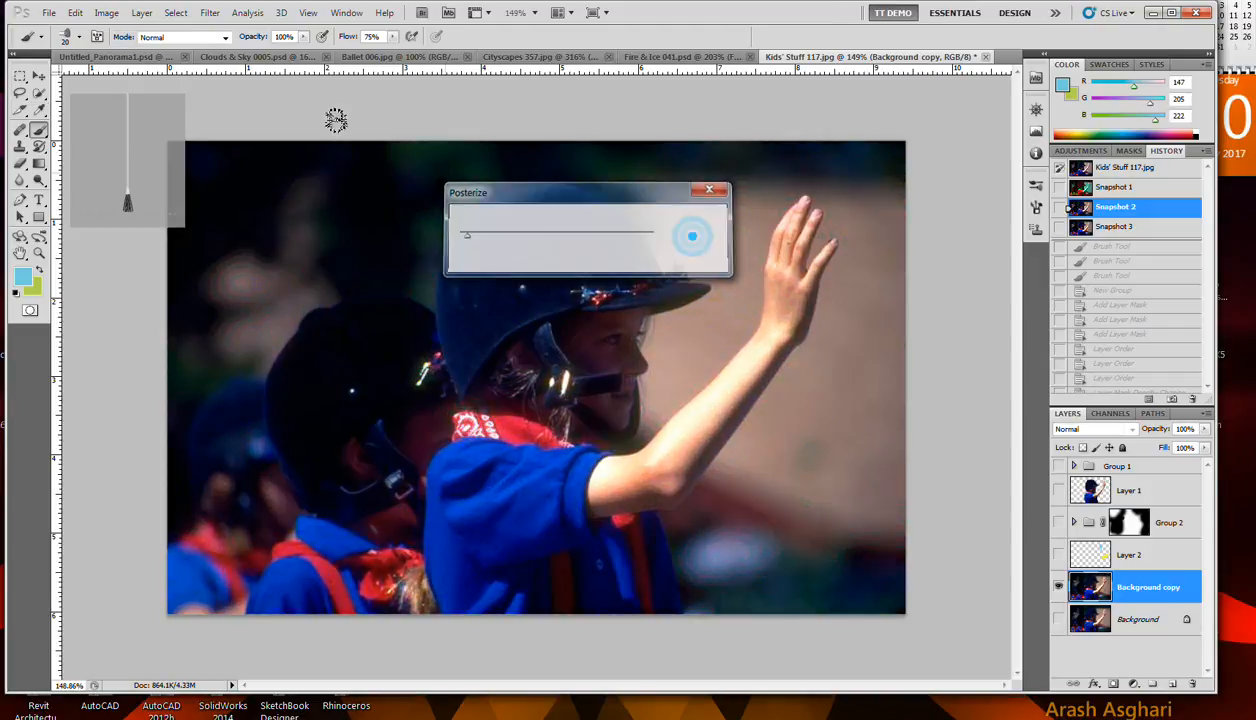
Step: Apply a blue-to-green Gradient Map to the Background copy layer and save the result as a new history snapshot
click(110, 13)
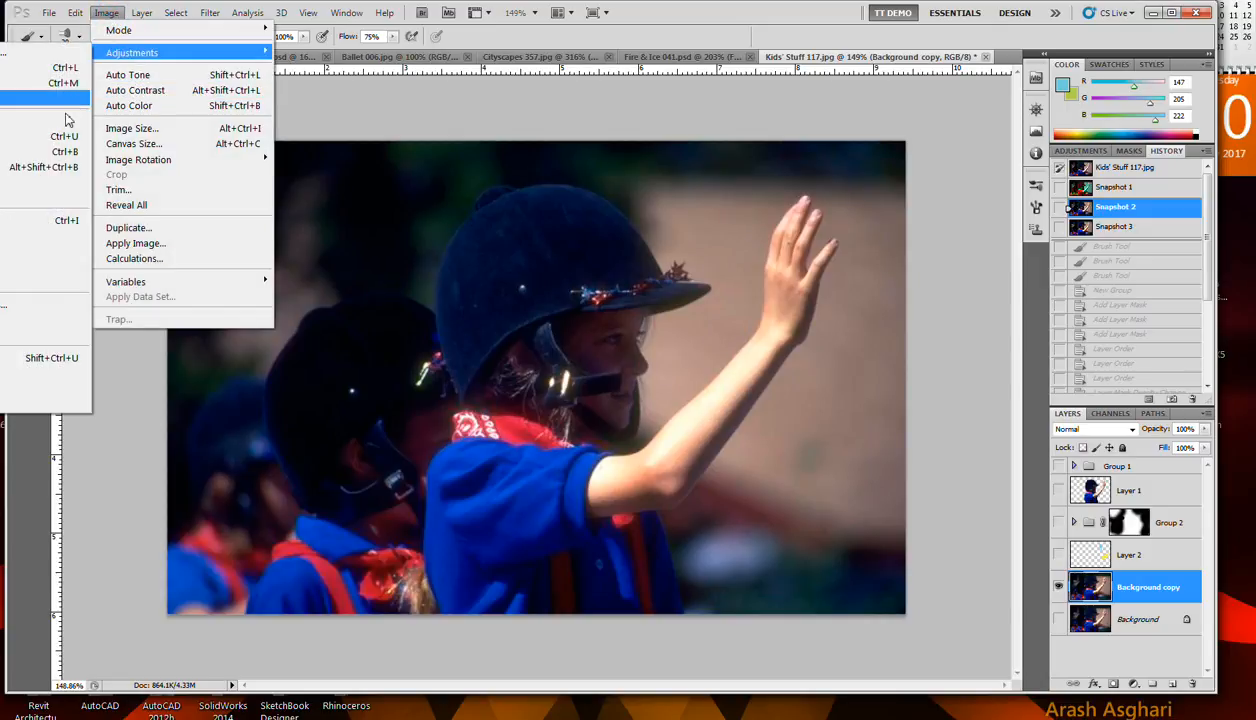
click(44, 266)
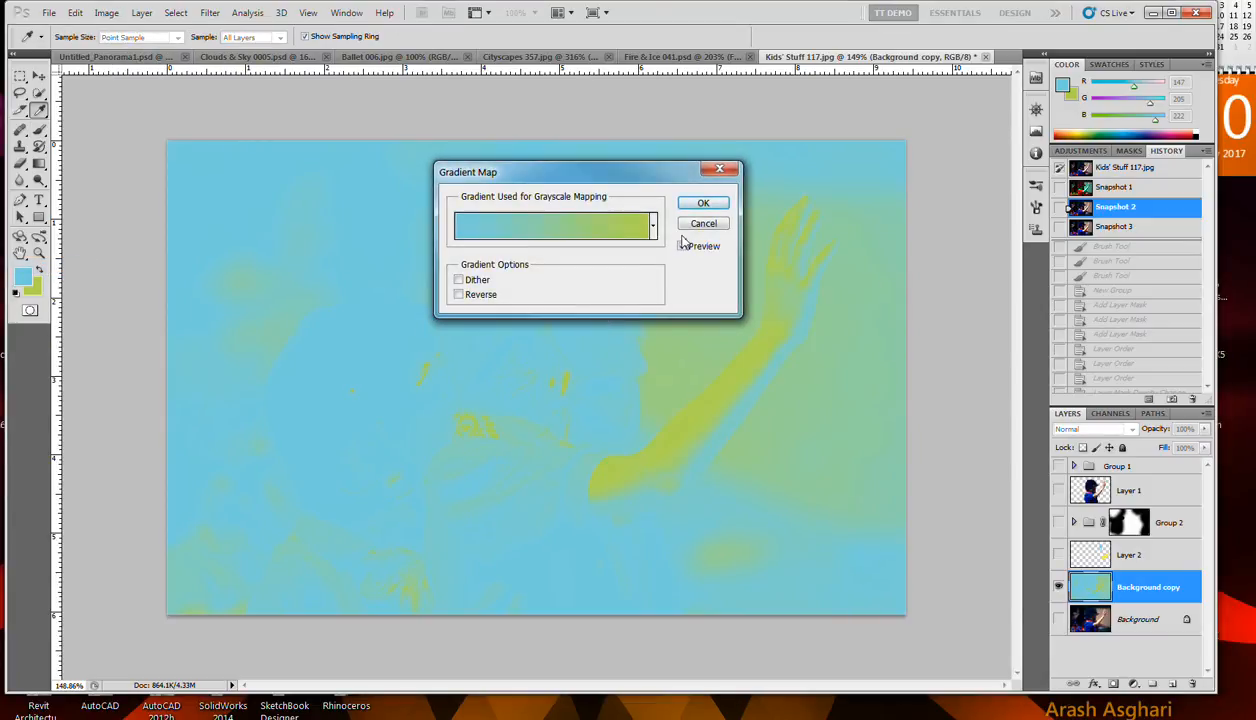
click(701, 204)
key(b)
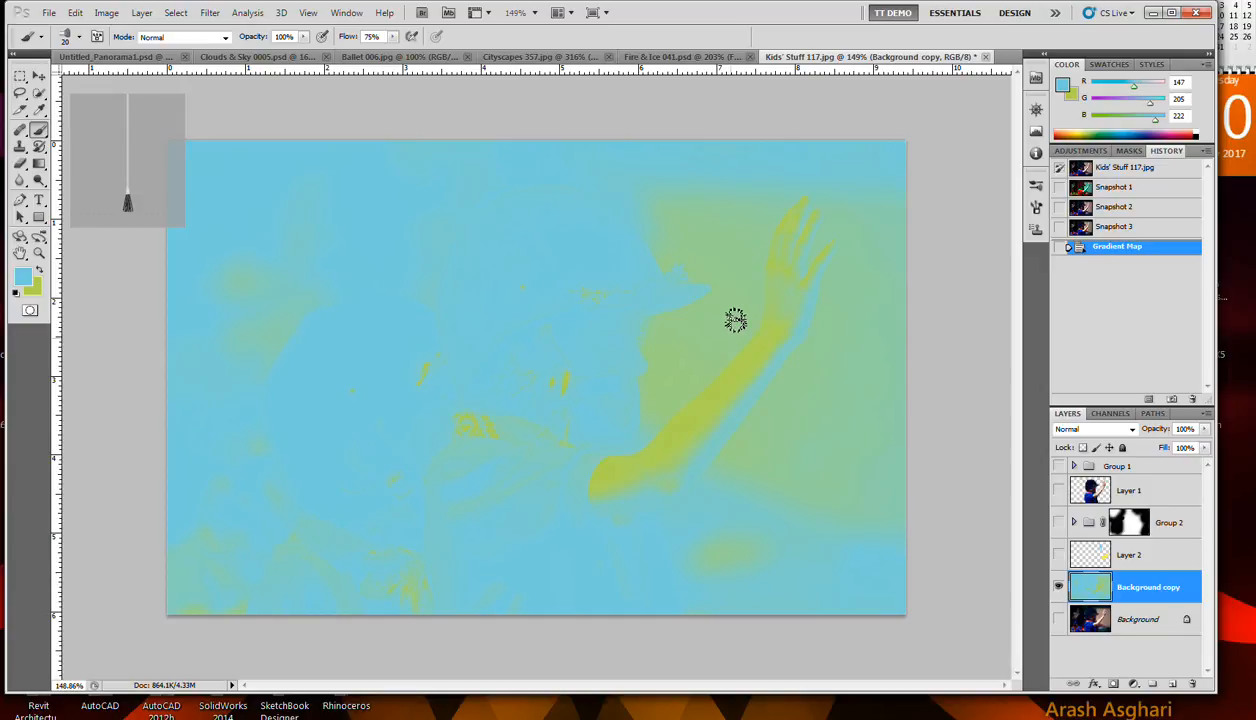
click(1173, 399)
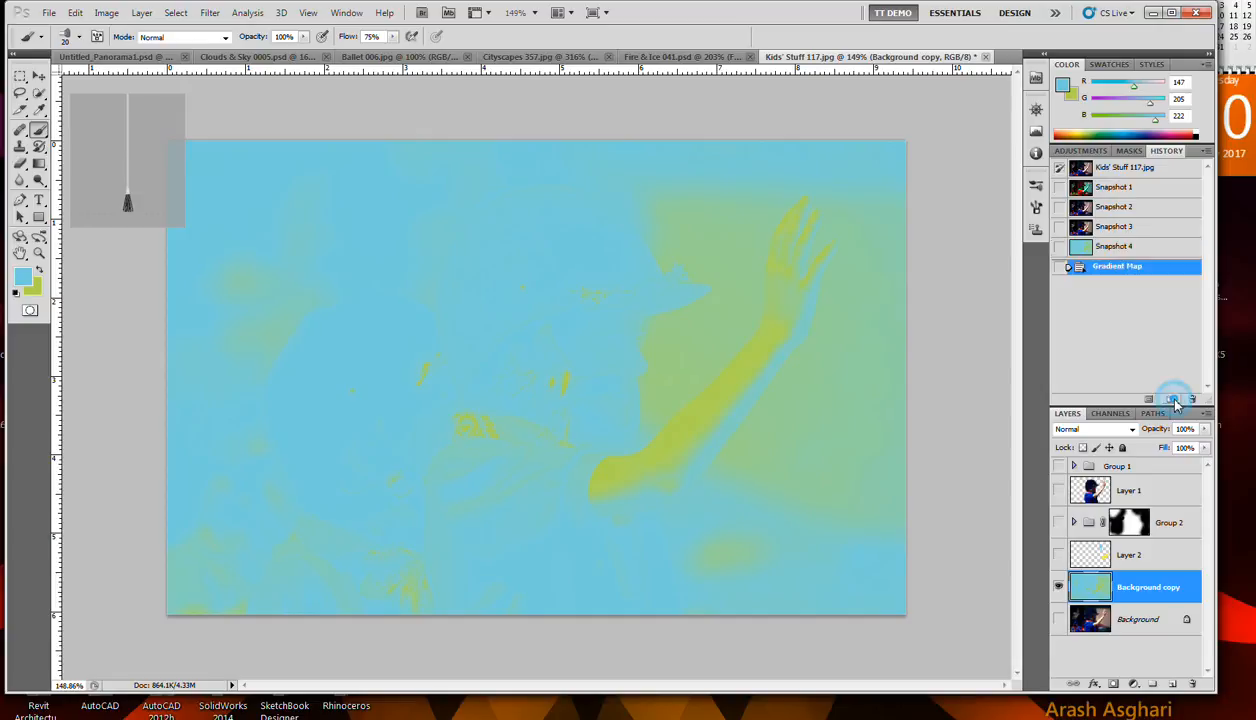
Step: Choose the History Brush with Snapshot 1 as its source and restore the image to Snapshot 2
click(1120, 228)
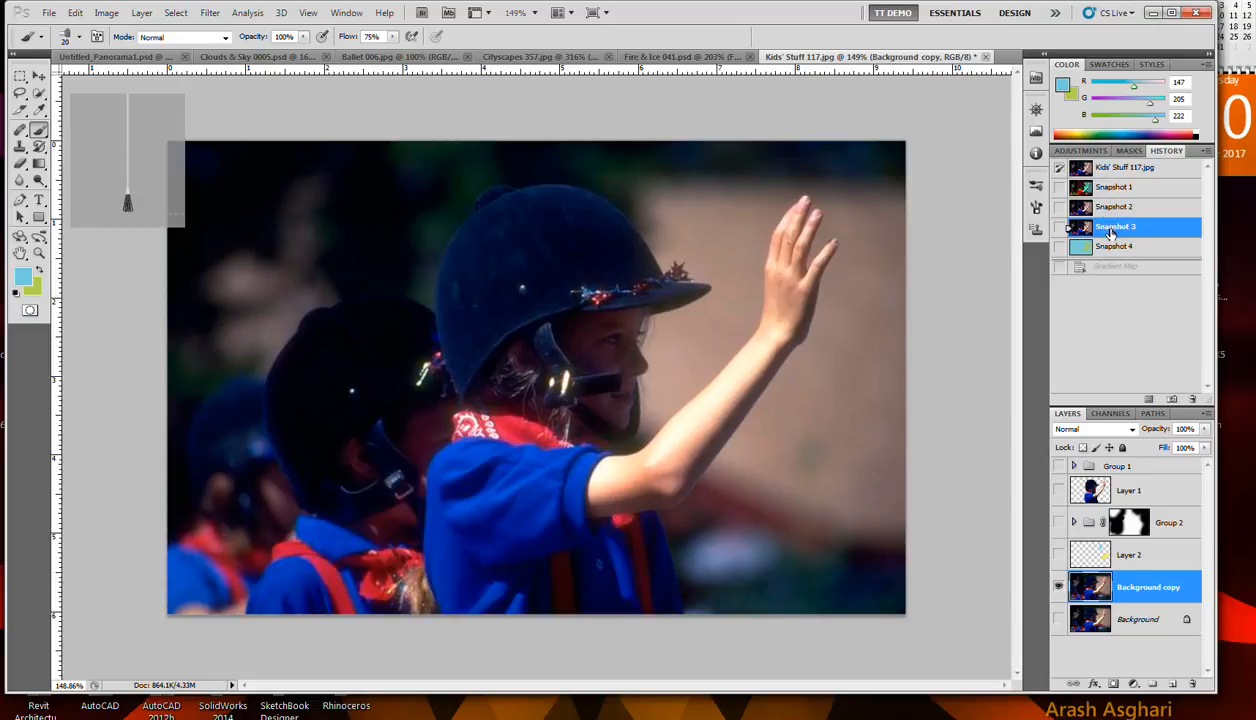
click(42, 150)
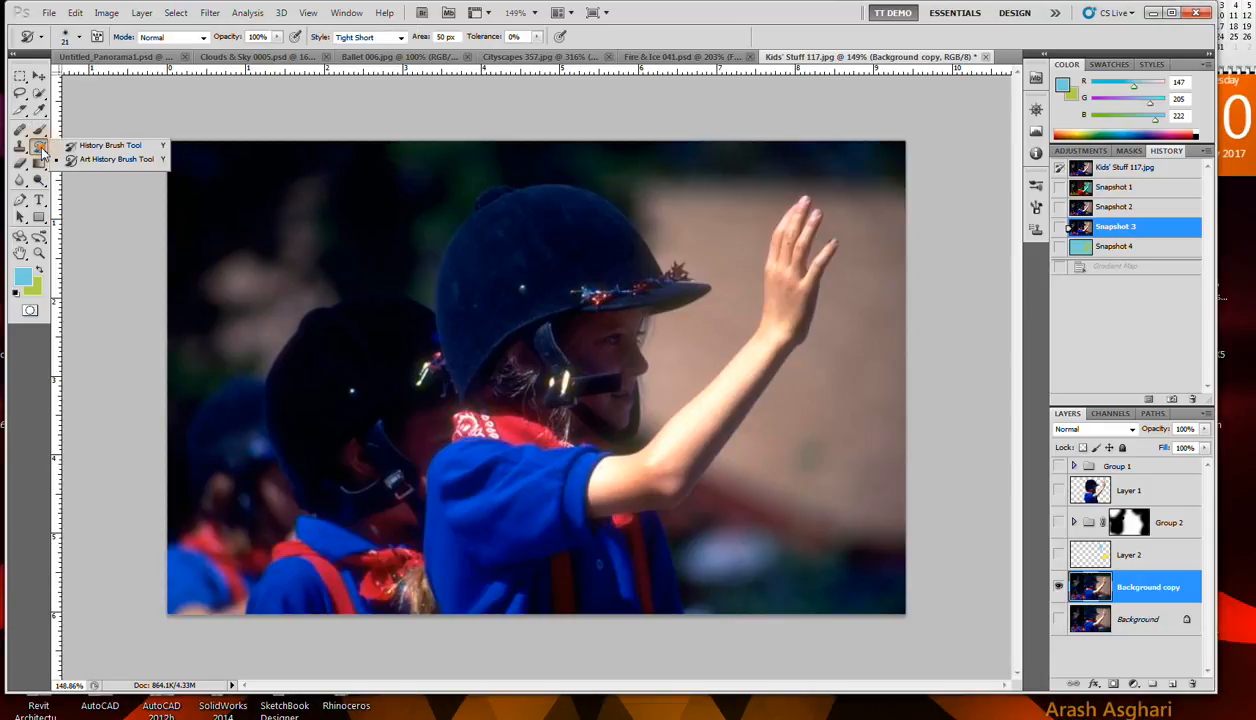
click(100, 147)
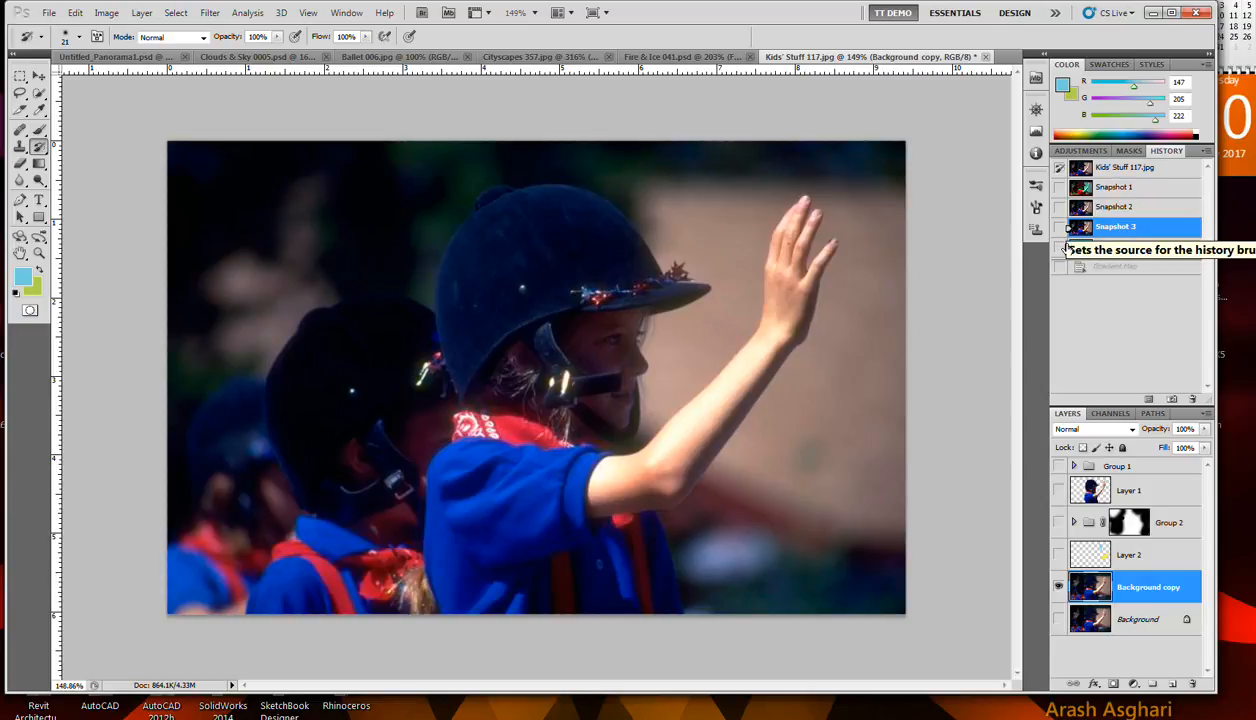
click(1110, 190)
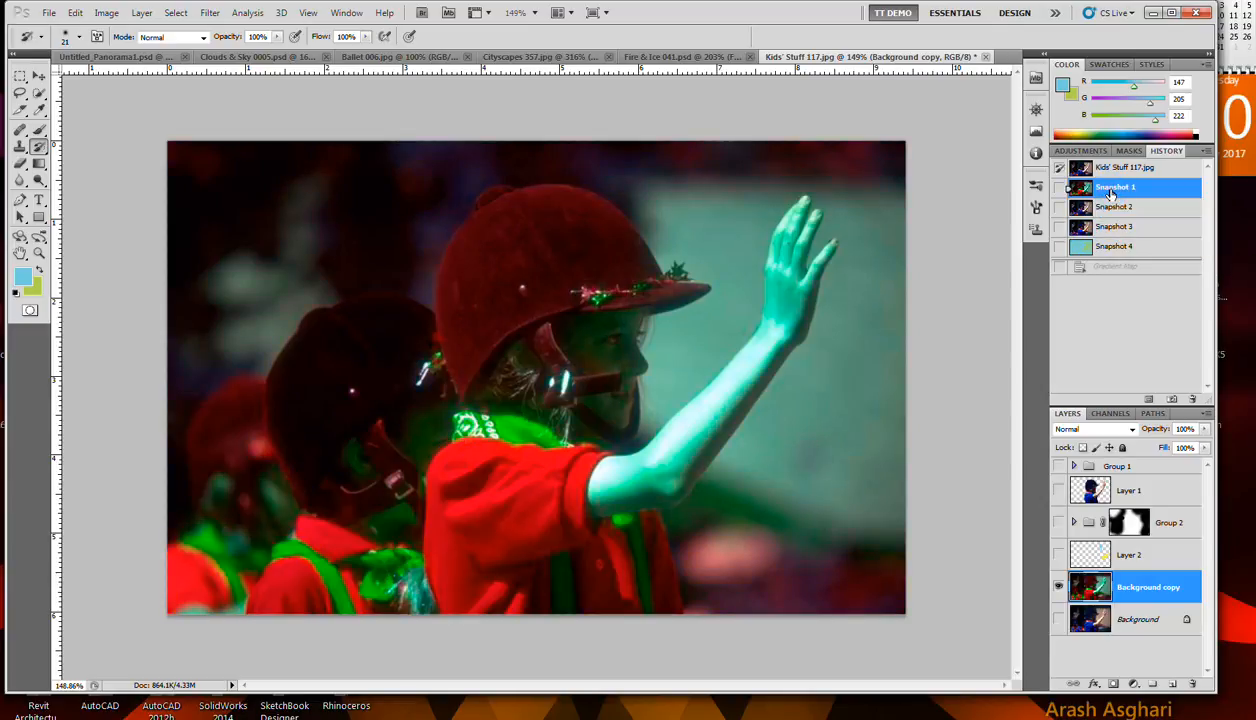
click(1060, 188)
click(1108, 210)
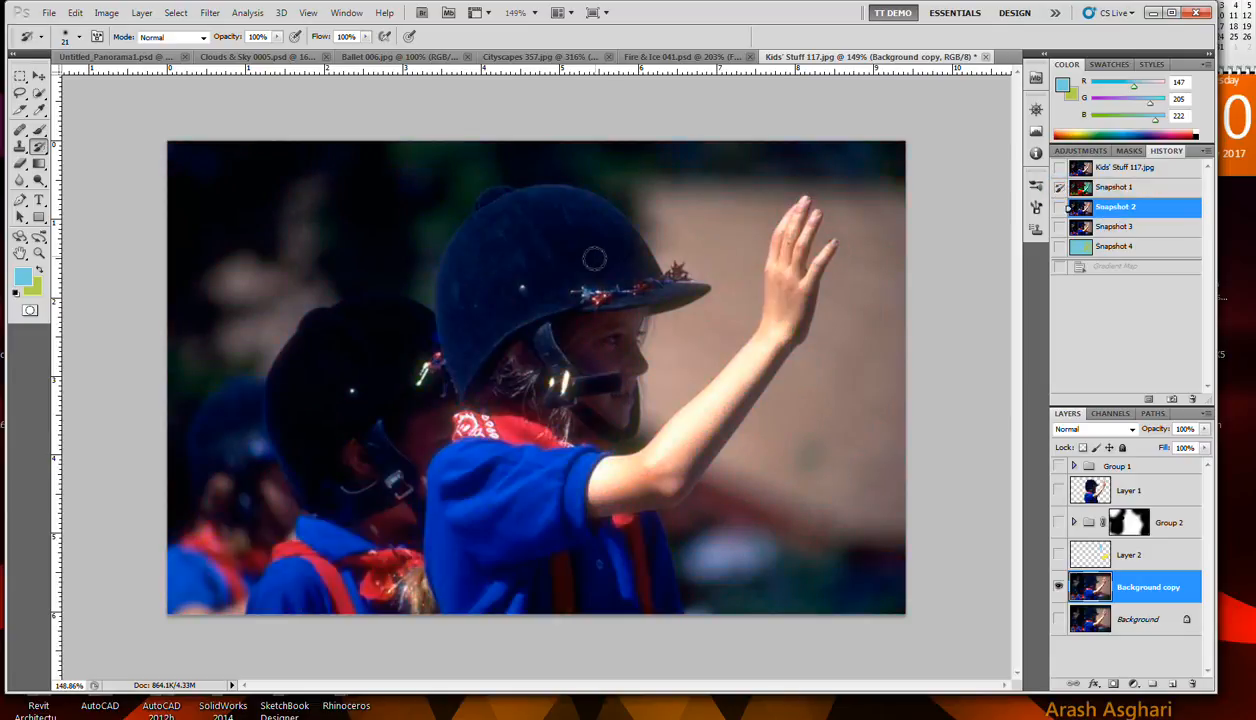
Step: Paint Snapshot 1's red colouring over the dome of the front child's helmet with the History Brush
mouse_move(583, 252)
mouse_down()
mouse_move(551, 234)
mouse_move(567, 252)
mouse_move(561, 240)
mouse_move(512, 258)
mouse_move(532, 262)
mouse_move(470, 302)
mouse_move(470, 327)
mouse_move(458, 283)
mouse_move(507, 218)
mouse_move(462, 266)
mouse_move(463, 341)
mouse_move(491, 255)
mouse_move(534, 215)
mouse_move(512, 209)
mouse_move(457, 270)
mouse_move(455, 294)
mouse_move(456, 260)
mouse_move(485, 220)
mouse_move(496, 214)
mouse_move(460, 264)
mouse_move(443, 337)
mouse_move(446, 265)
mouse_move(545, 194)
mouse_move(627, 218)
mouse_move(649, 251)
mouse_move(539, 207)
mouse_move(630, 261)
mouse_move(597, 251)
mouse_move(585, 280)
mouse_move(567, 270)
mouse_move(502, 300)
mouse_up()
drag(500, 300, 478, 322)
drag(478, 324, 445, 342)
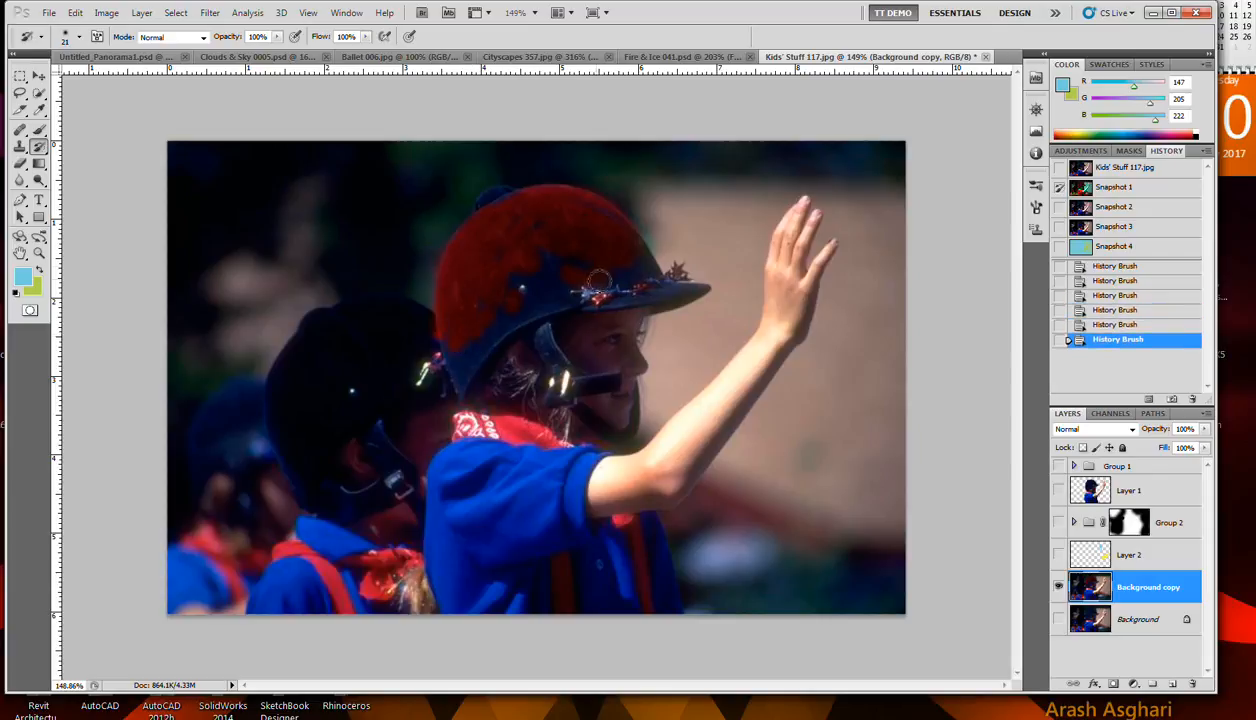
Step: Enlarge the History Brush to 50 px and fill in the unpainted patches across the front child's helmet
right_click(543, 253)
drag(582, 275, 594, 276)
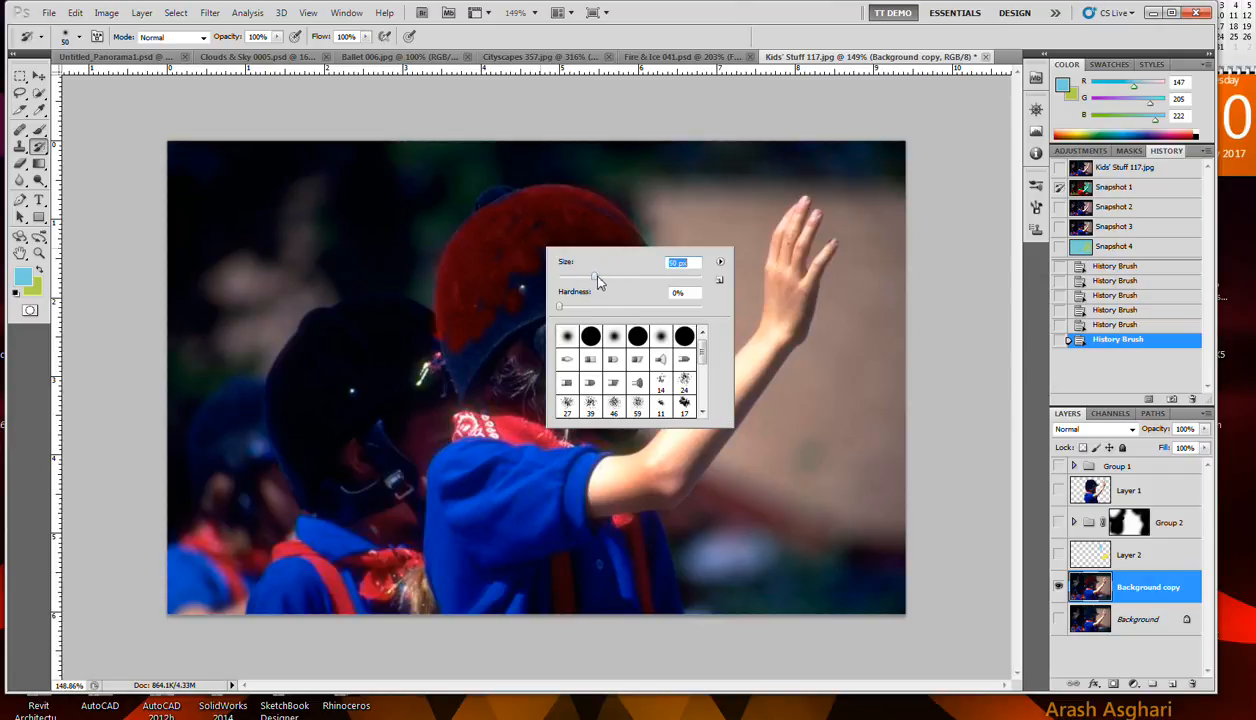
click(498, 250)
click(475, 297)
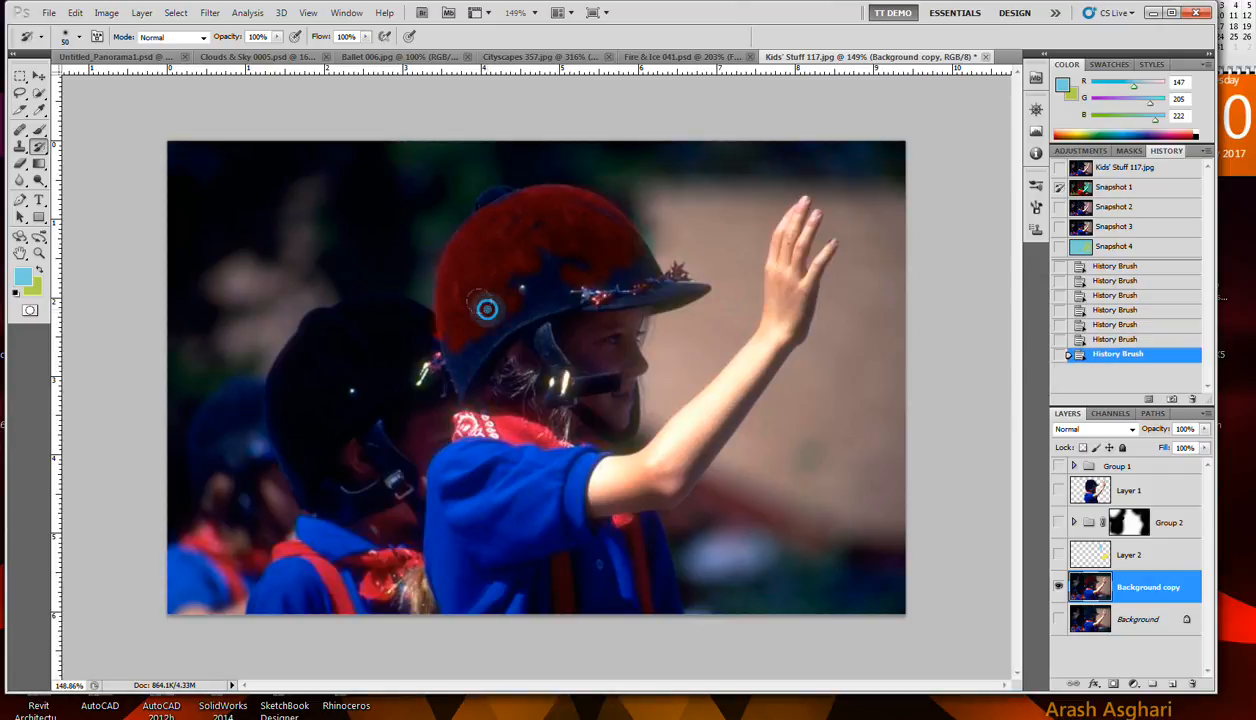
click(470, 310)
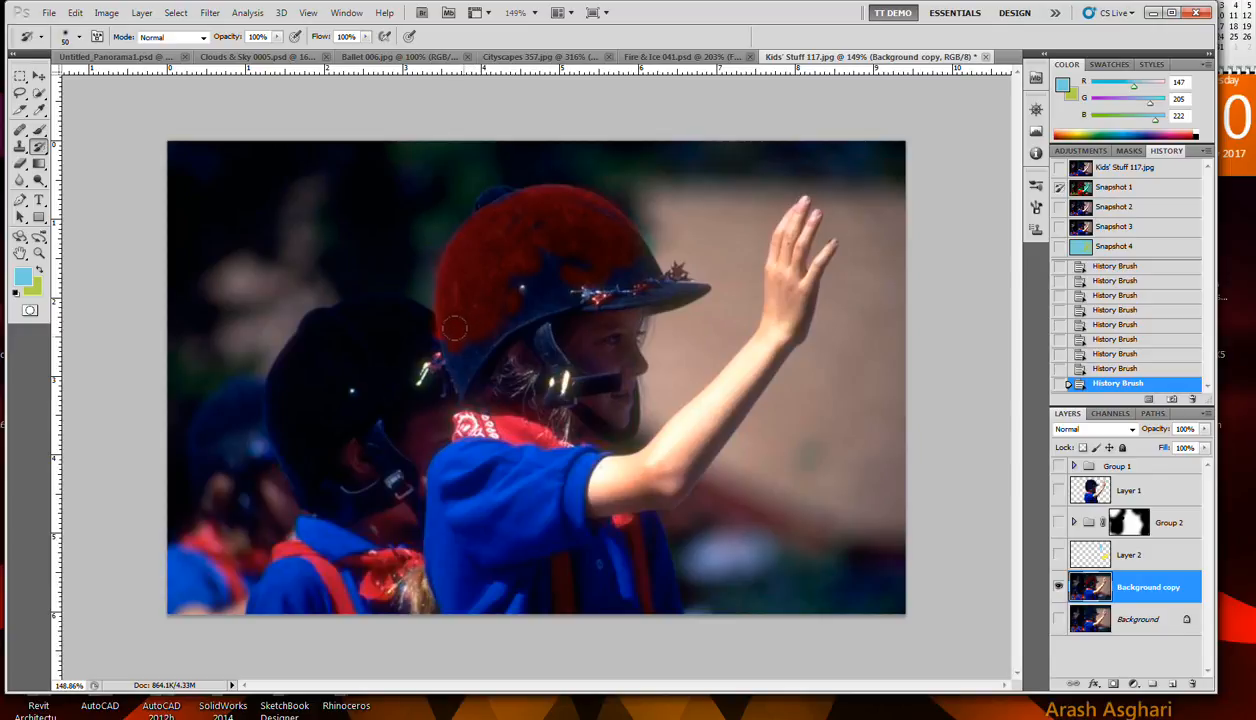
click(462, 335)
click(450, 340)
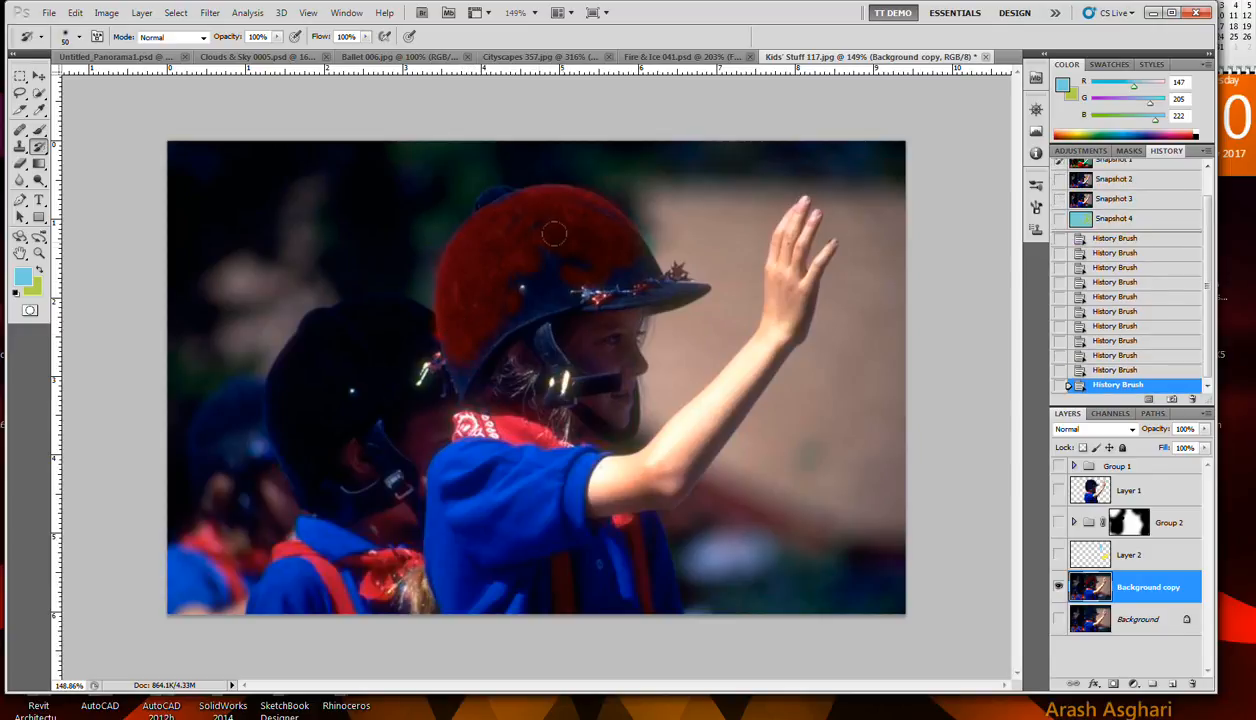
click(545, 255)
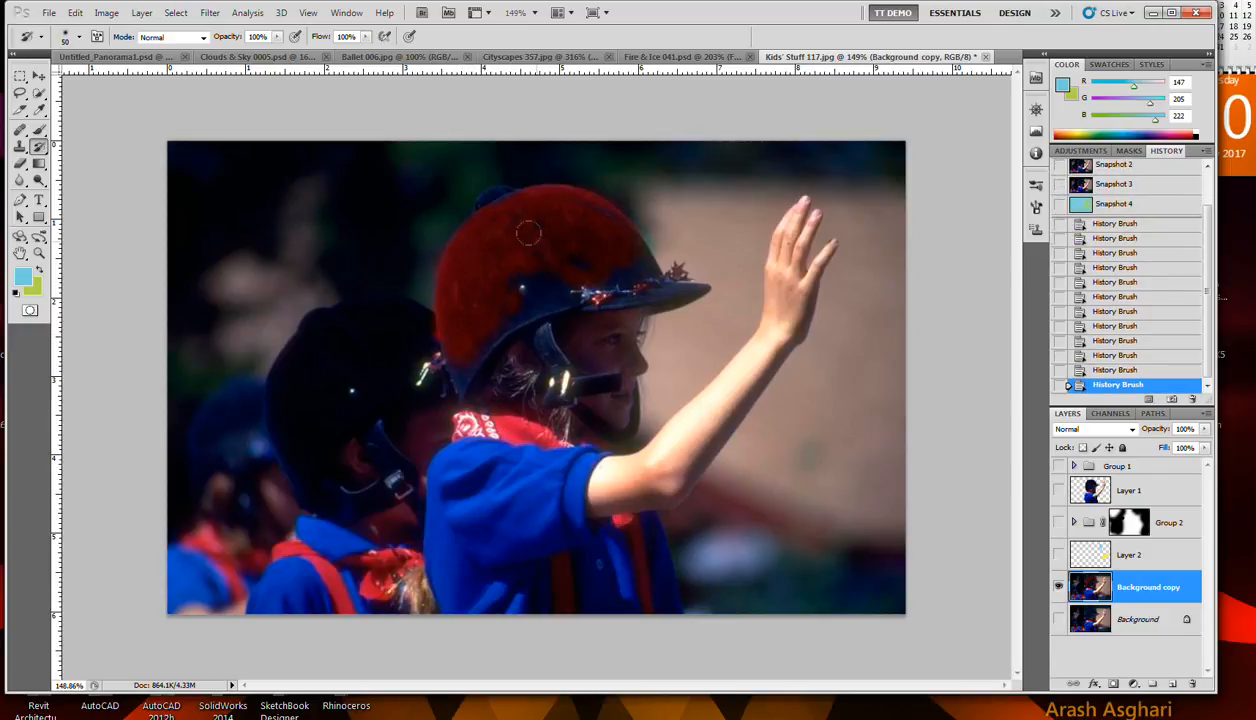
click(614, 248)
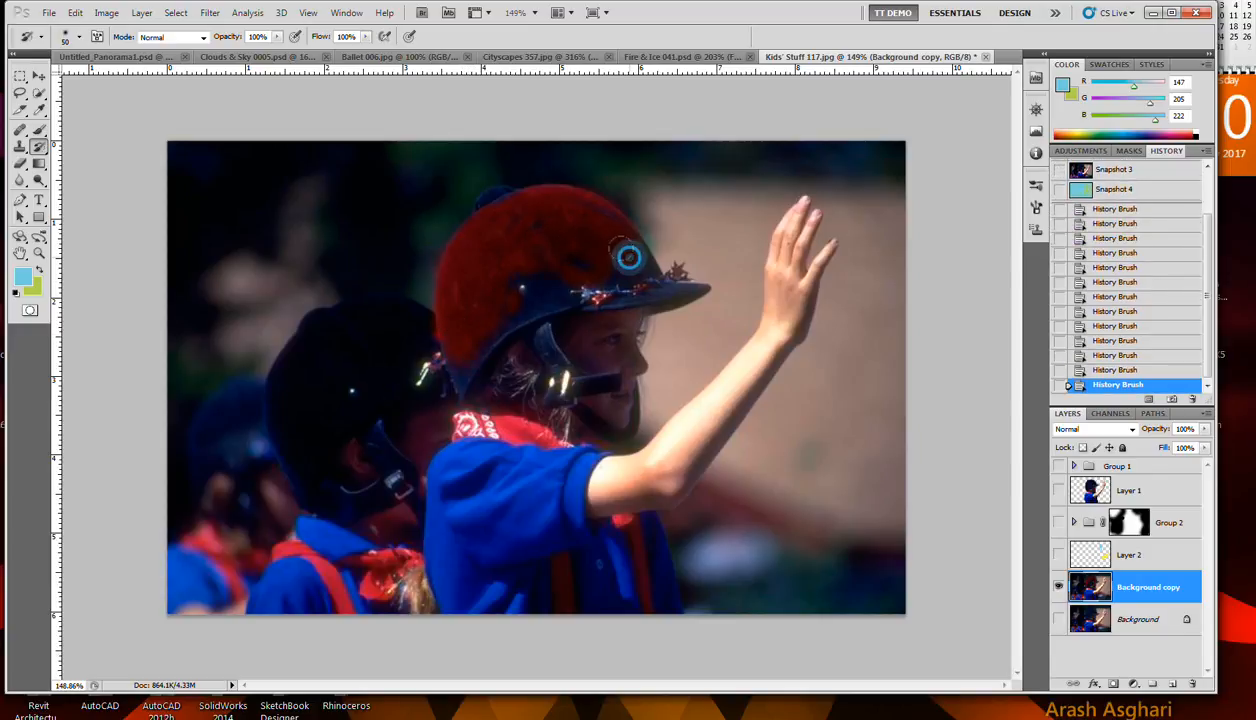
click(525, 270)
mouse_move(622, 234)
mouse_down()
mouse_move(580, 237)
mouse_move(641, 234)
mouse_up()
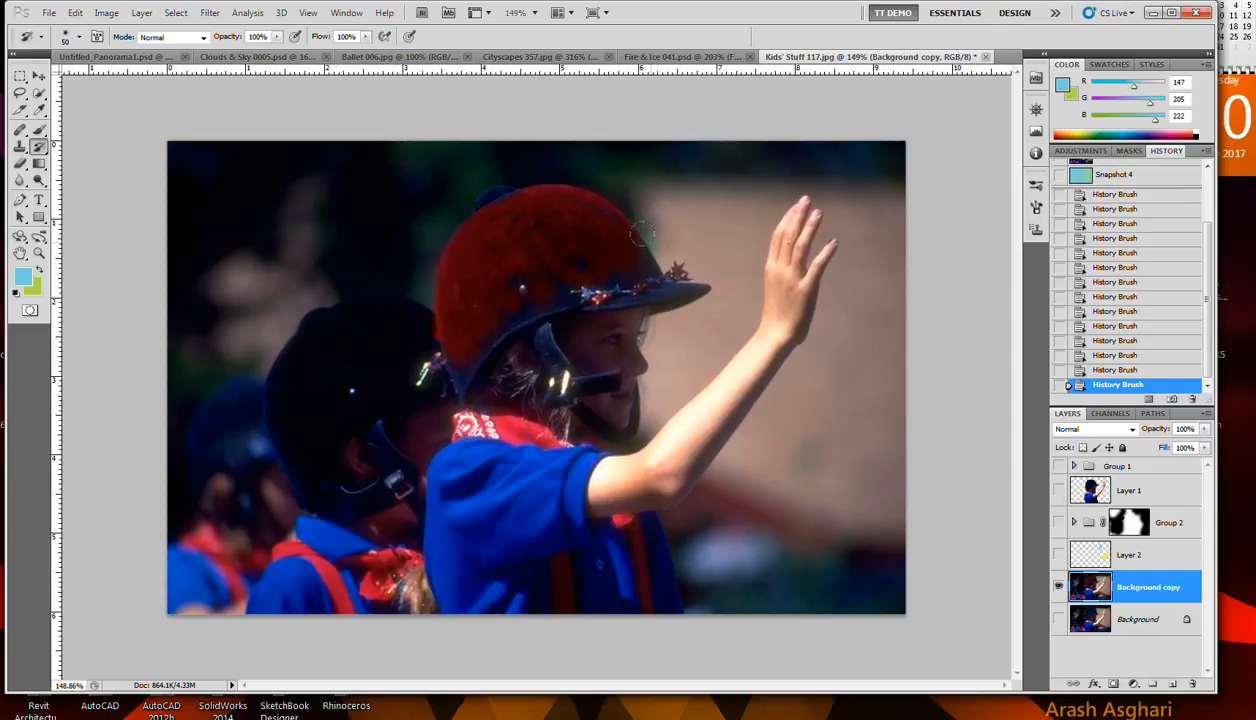
Step: Paint one more History Brush stroke of Snapshot 1's red over the dome of the front child's helmet
mouse_move(563, 219)
mouse_down()
mouse_move(493, 243)
mouse_move(541, 259)
mouse_up()
Step: Compare the original photo state with Snapshots 1 to 4 and return to the last History Brush state
scroll(1210, 255, up, 3)
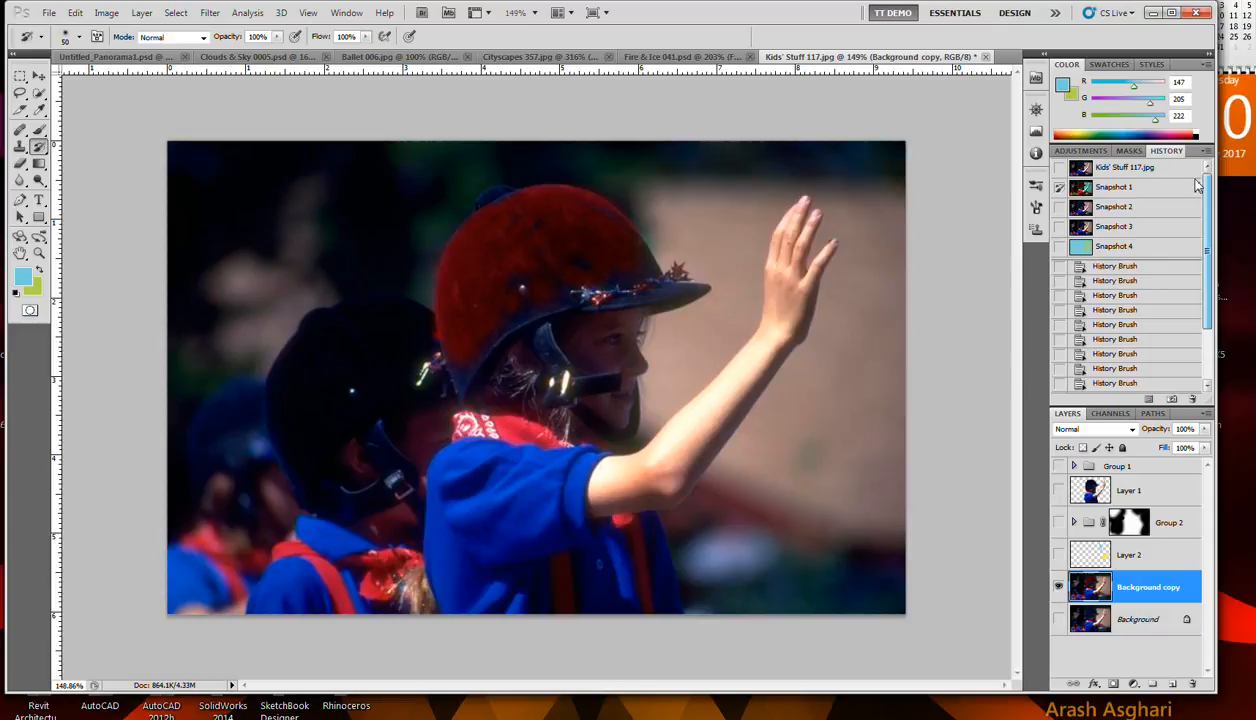
click(1121, 228)
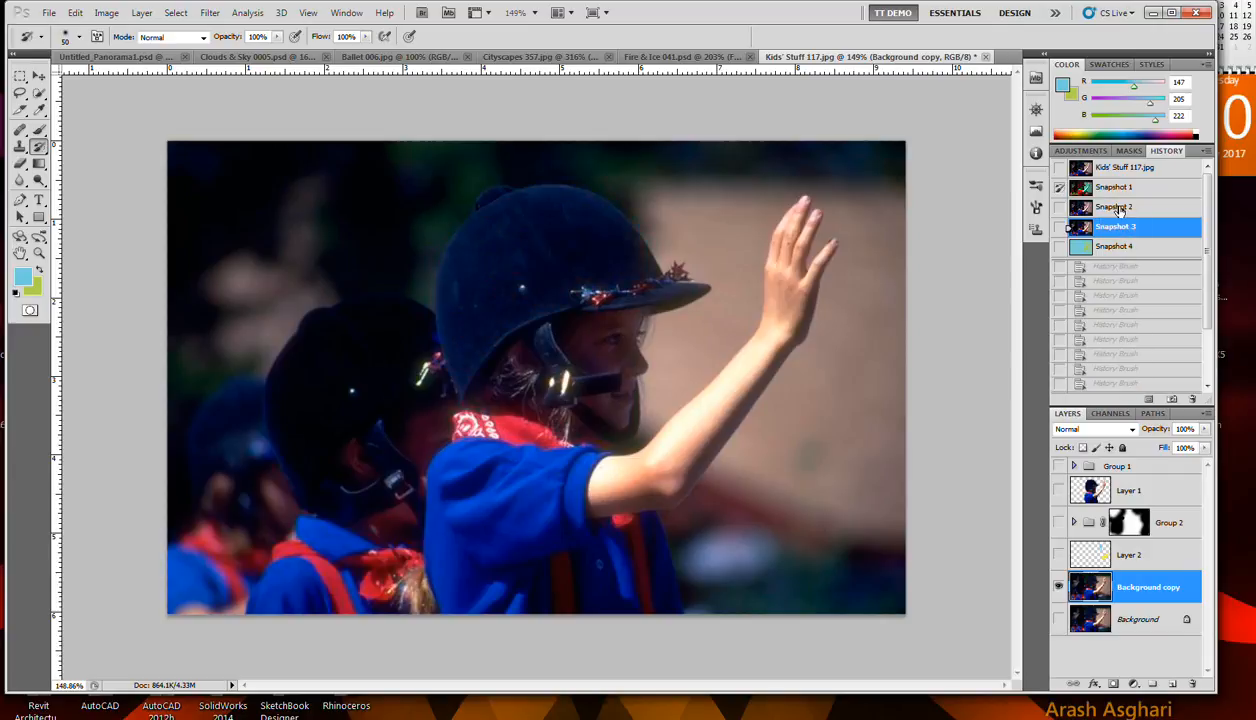
click(1118, 170)
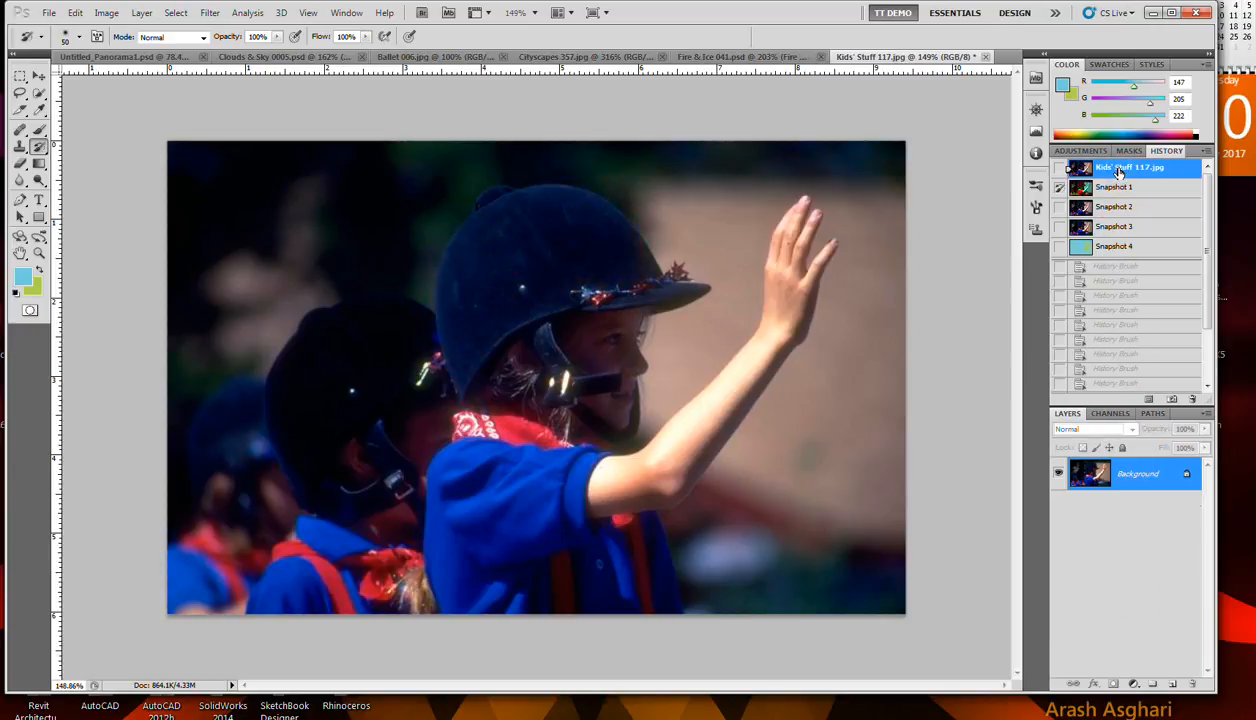
click(1127, 210)
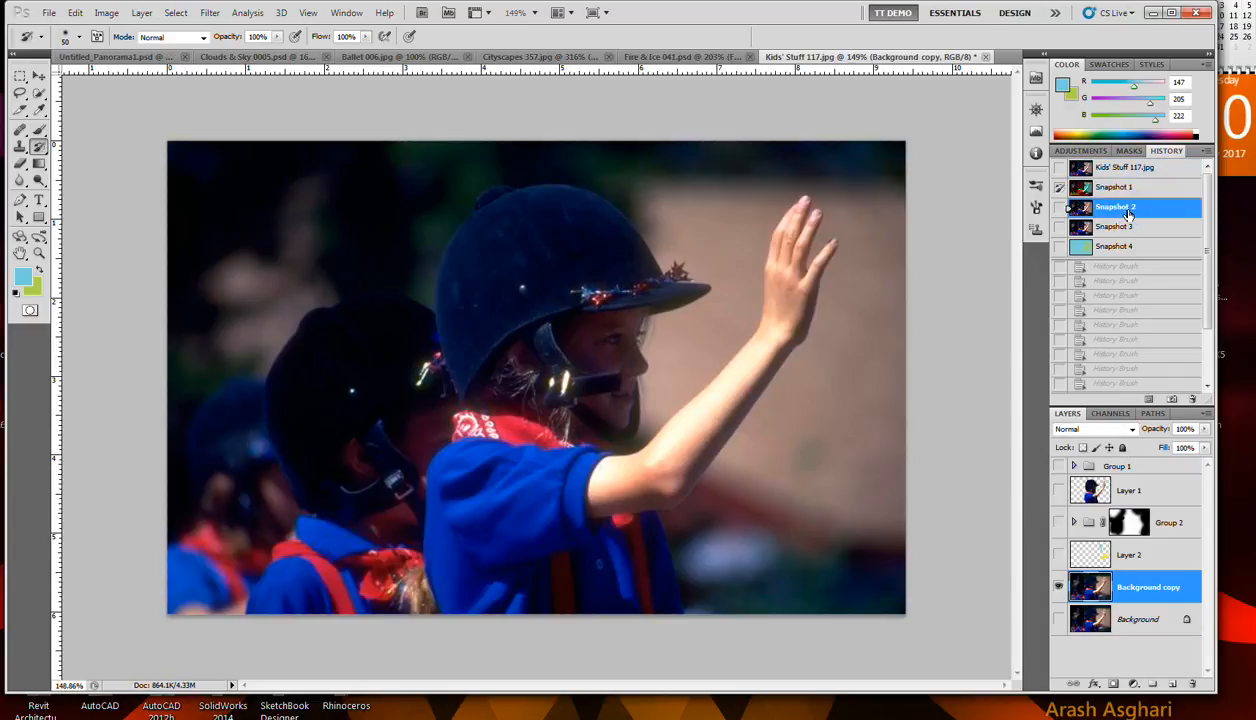
click(1103, 226)
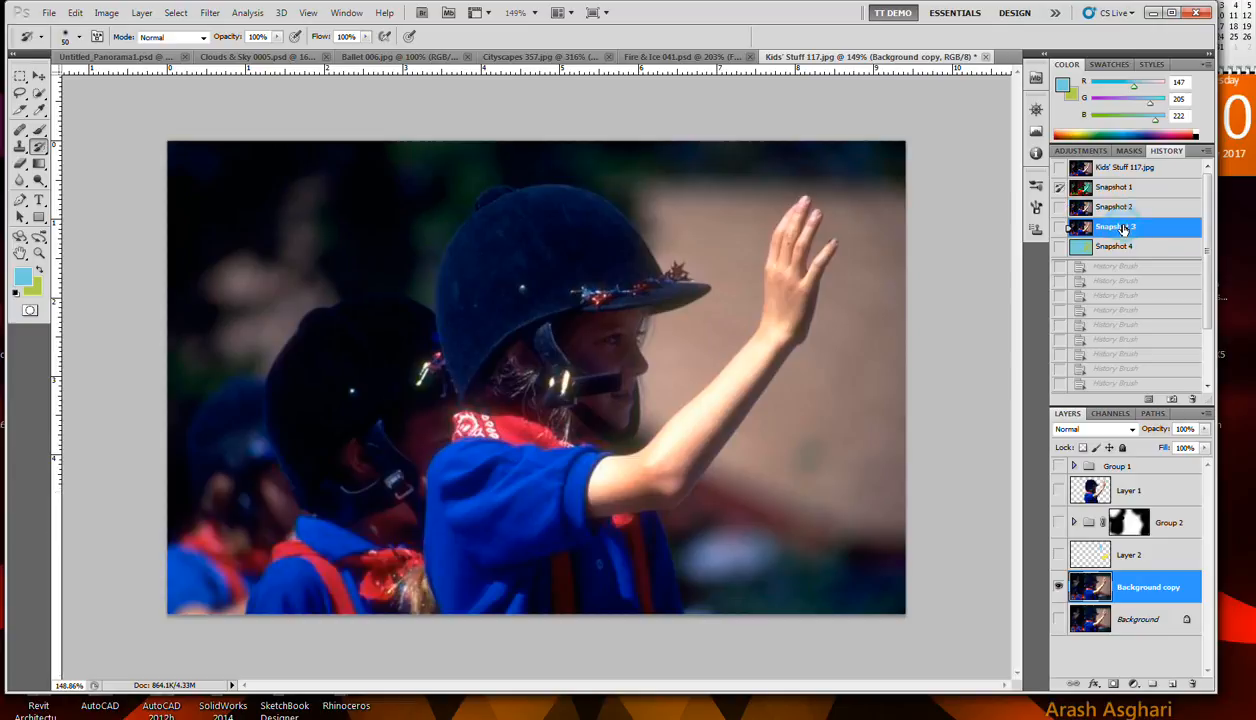
click(1120, 190)
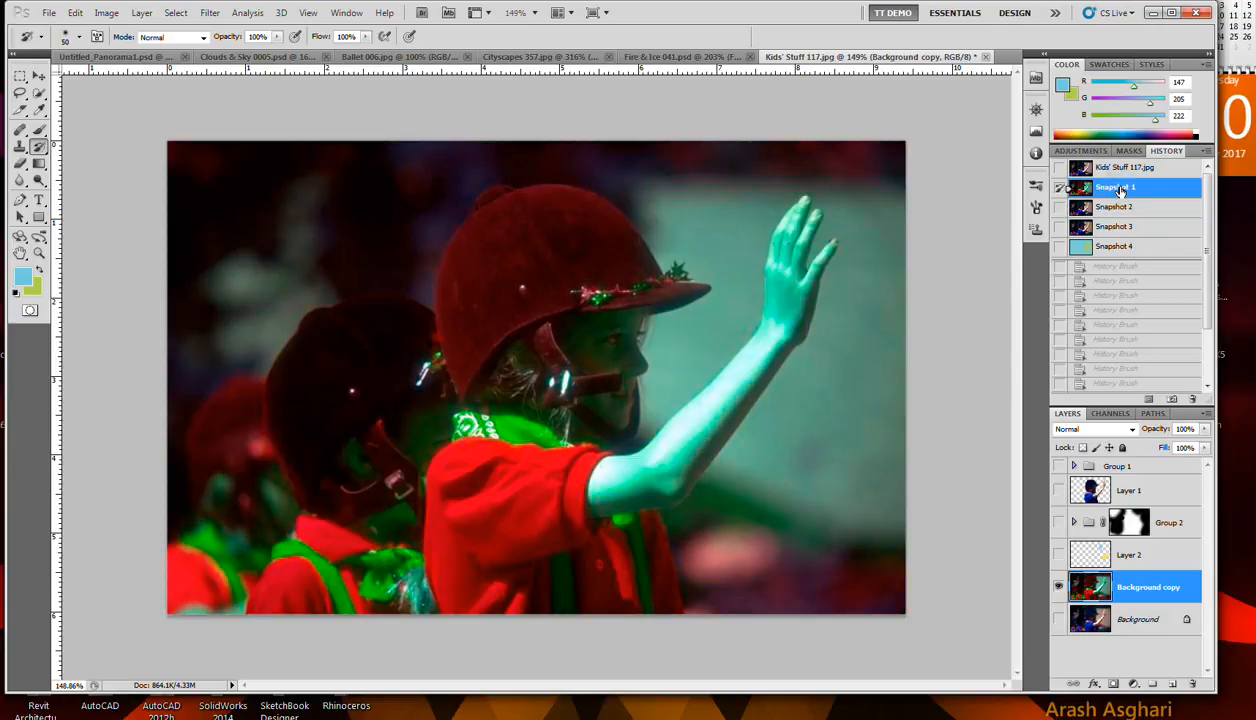
click(1120, 210)
click(1105, 227)
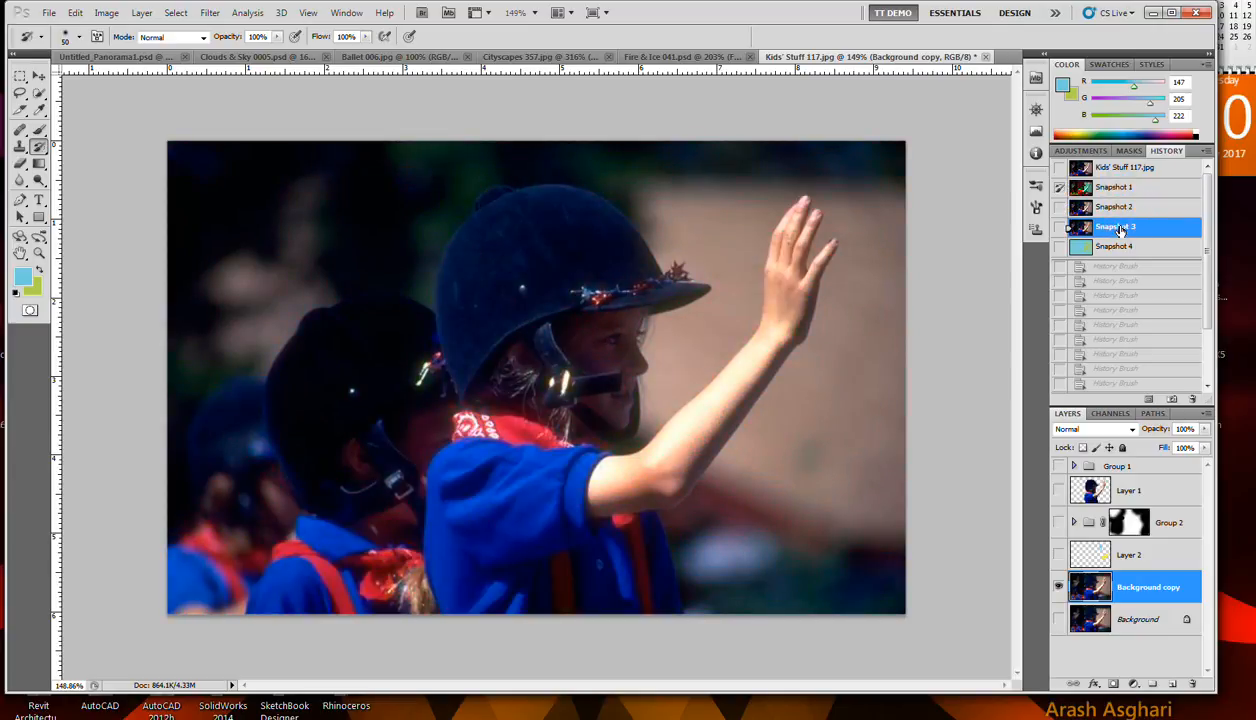
click(1115, 248)
click(1112, 227)
click(1116, 210)
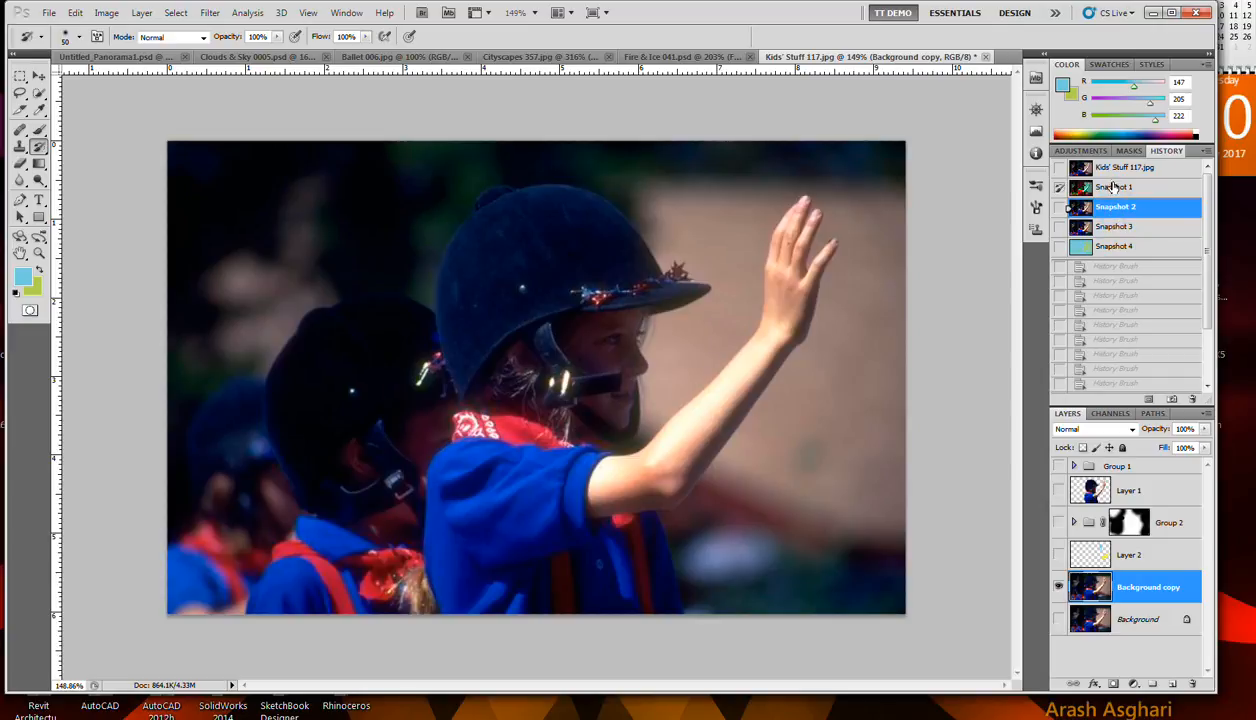
click(1098, 187)
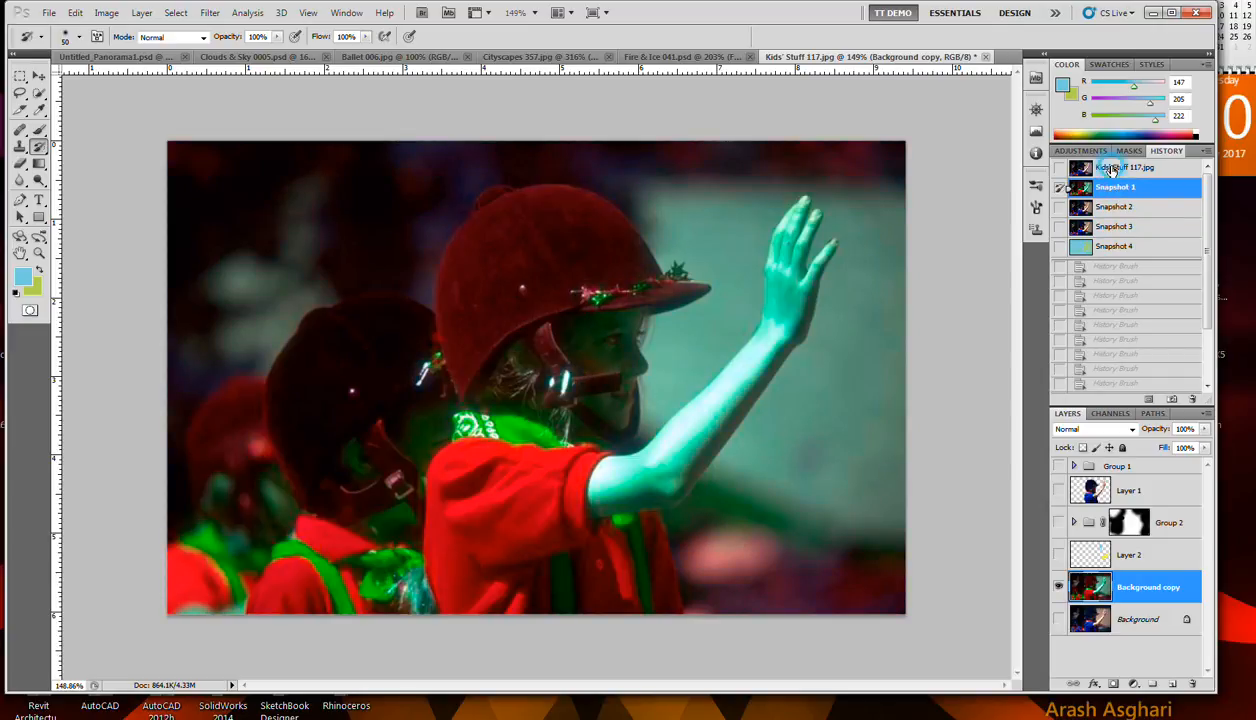
click(1112, 169)
click(1118, 208)
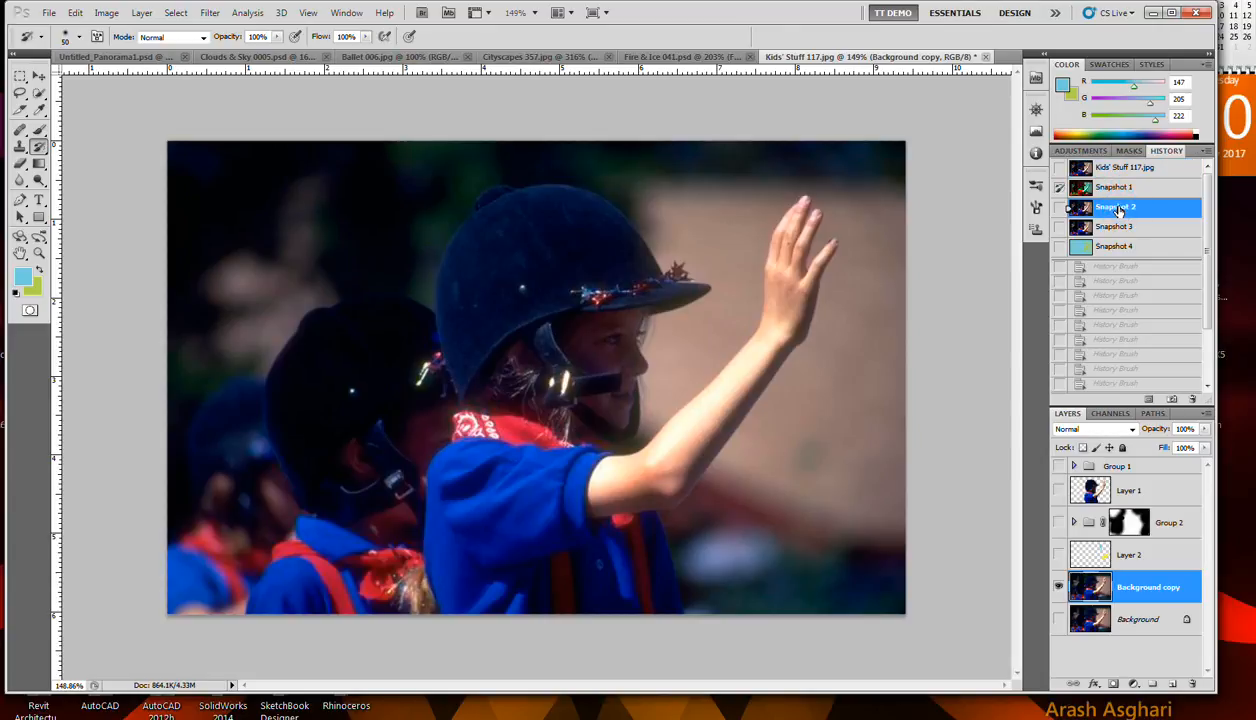
scroll(1180, 379, down, 3)
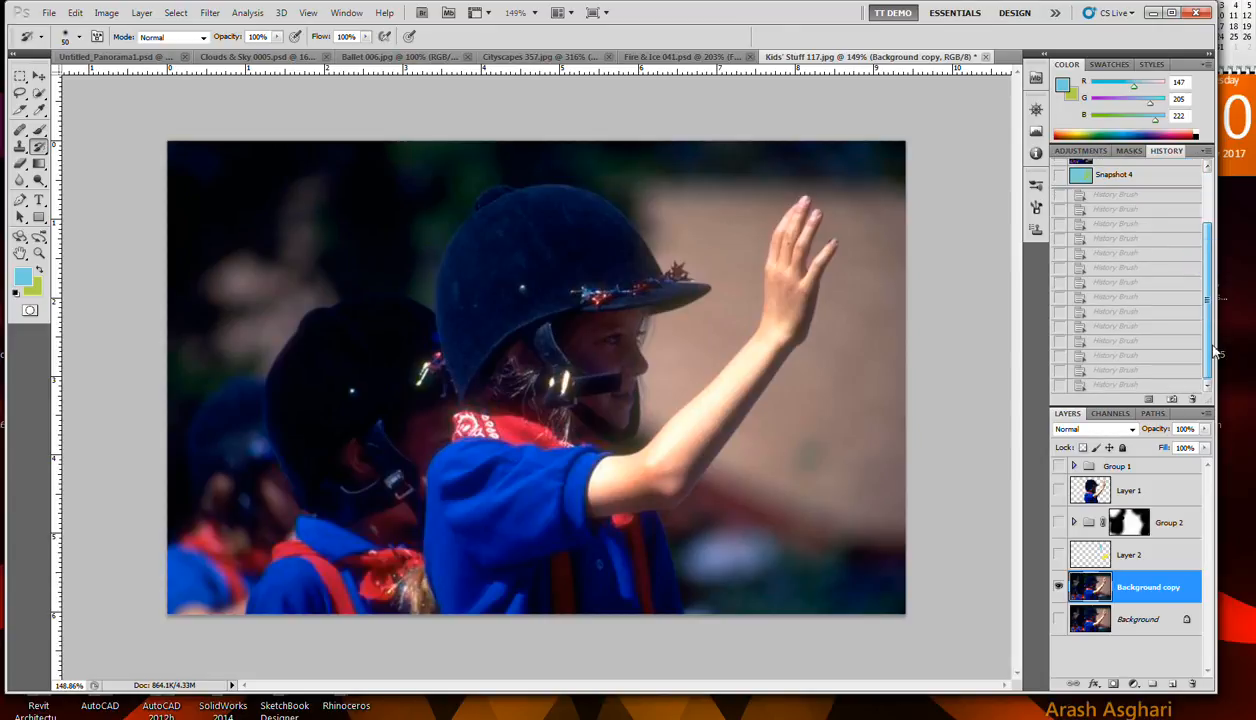
click(1150, 386)
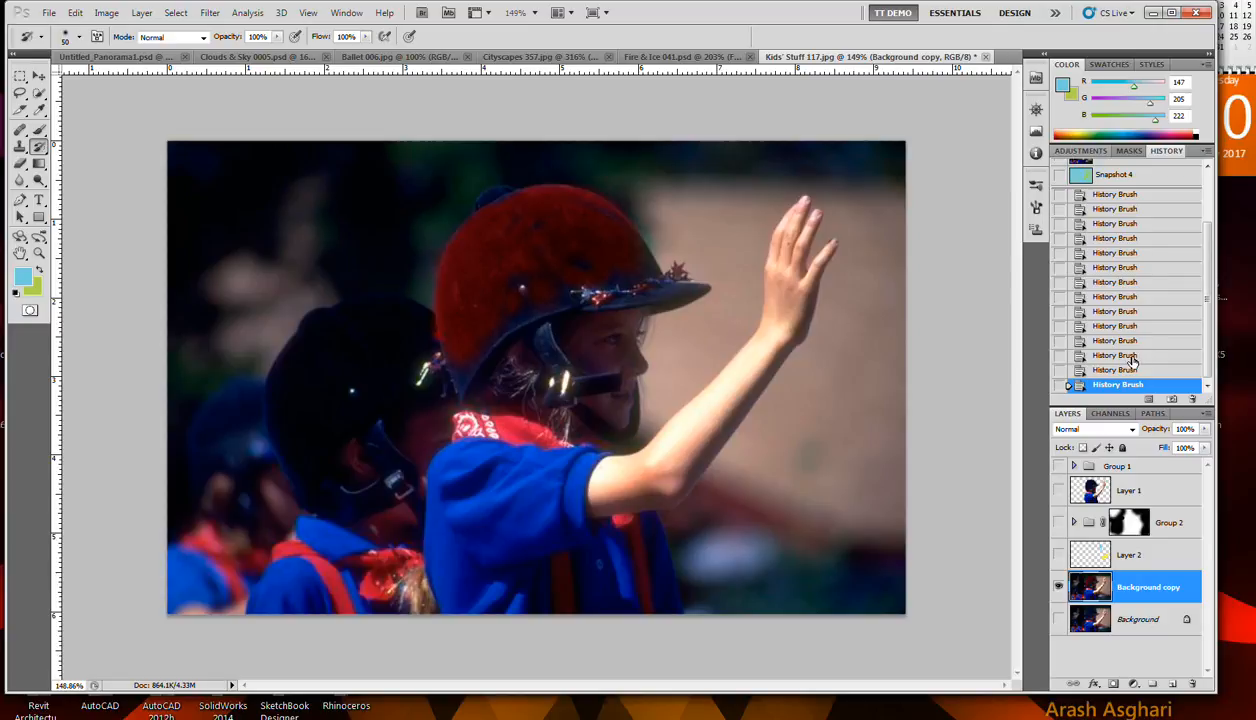
Step: Set Snapshot 4 as the History Brush source and paint its blue over the rear child's helmet
scroll(1132, 361, up, 3)
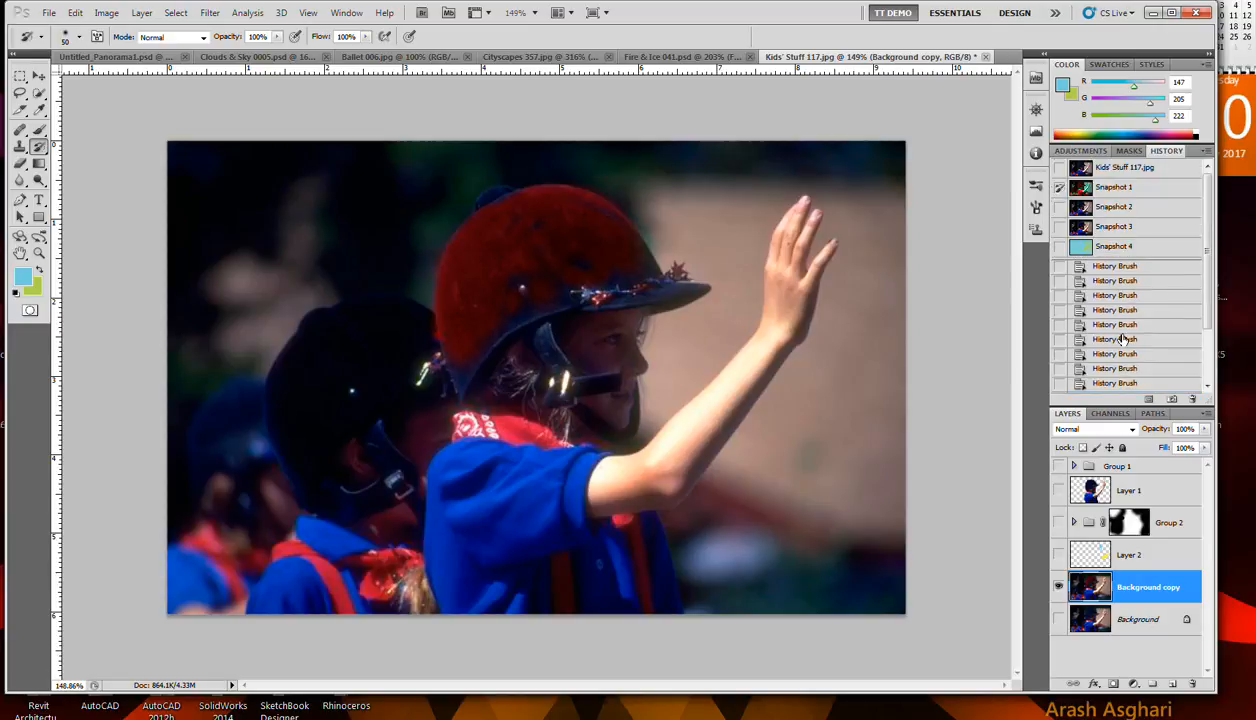
click(1060, 248)
scroll(1095, 309, down, 3)
mouse_move(376, 348)
mouse_down()
mouse_move(332, 356)
mouse_move(297, 383)
mouse_up()
mouse_move(291, 412)
mouse_down()
mouse_move(305, 350)
mouse_move(290, 328)
mouse_move(262, 405)
mouse_move(289, 443)
mouse_move(335, 305)
mouse_move(400, 305)
mouse_move(367, 340)
mouse_move(300, 312)
mouse_move(377, 350)
mouse_move(418, 318)
mouse_move(390, 305)
mouse_up()
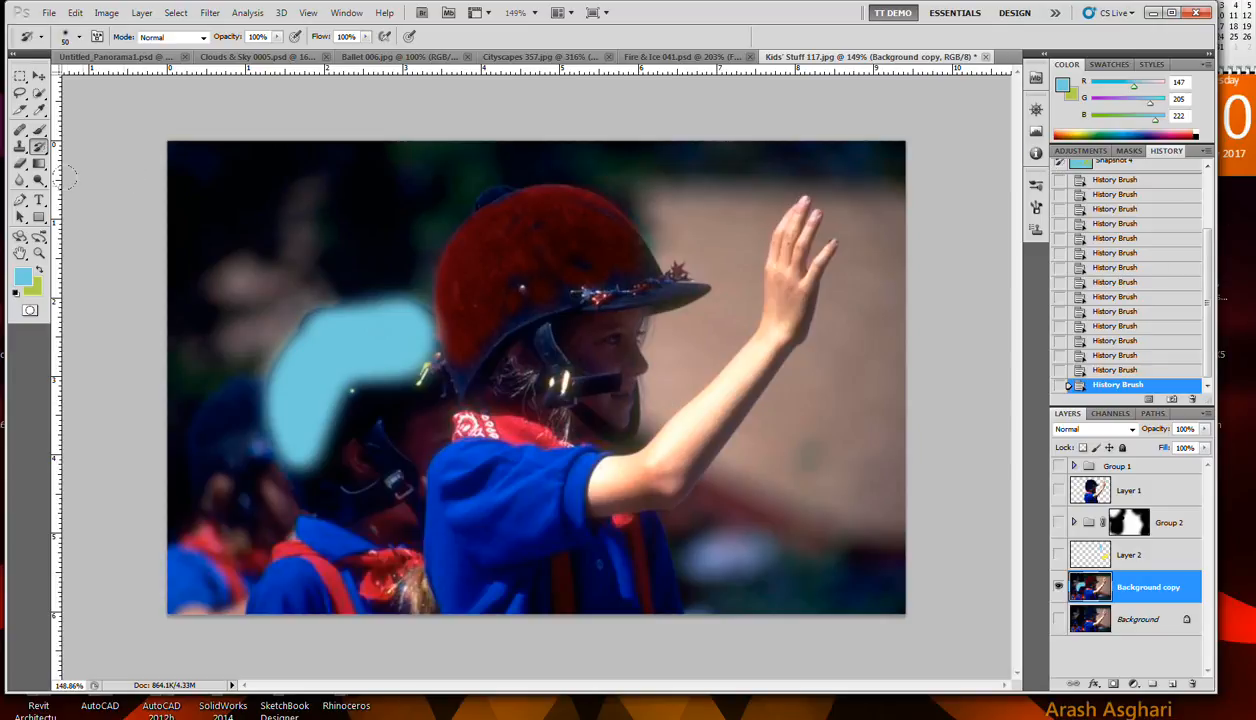
Step: Paint Snapshot 4's colours with the Art History Brush onto the background beside the raised hand and below the forearm
drag(38, 148, 90, 162)
mouse_move(730, 215)
mouse_down()
mouse_move(701, 202)
mouse_move(723, 216)
mouse_move(750, 165)
mouse_up()
mouse_move(817, 414)
mouse_down()
mouse_move(836, 485)
mouse_move(780, 489)
mouse_move(814, 487)
mouse_up()
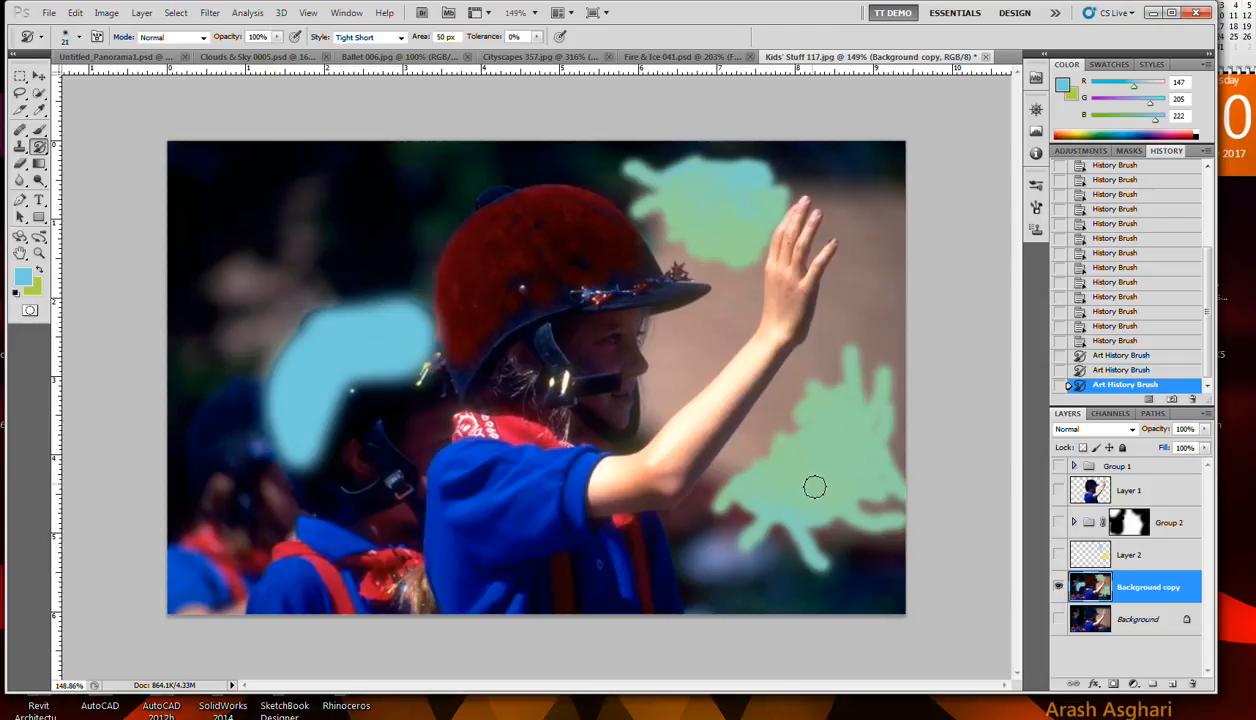
Step: Examine the available brush presets and the brush tip settings for the Art History Brush
right_click(806, 430)
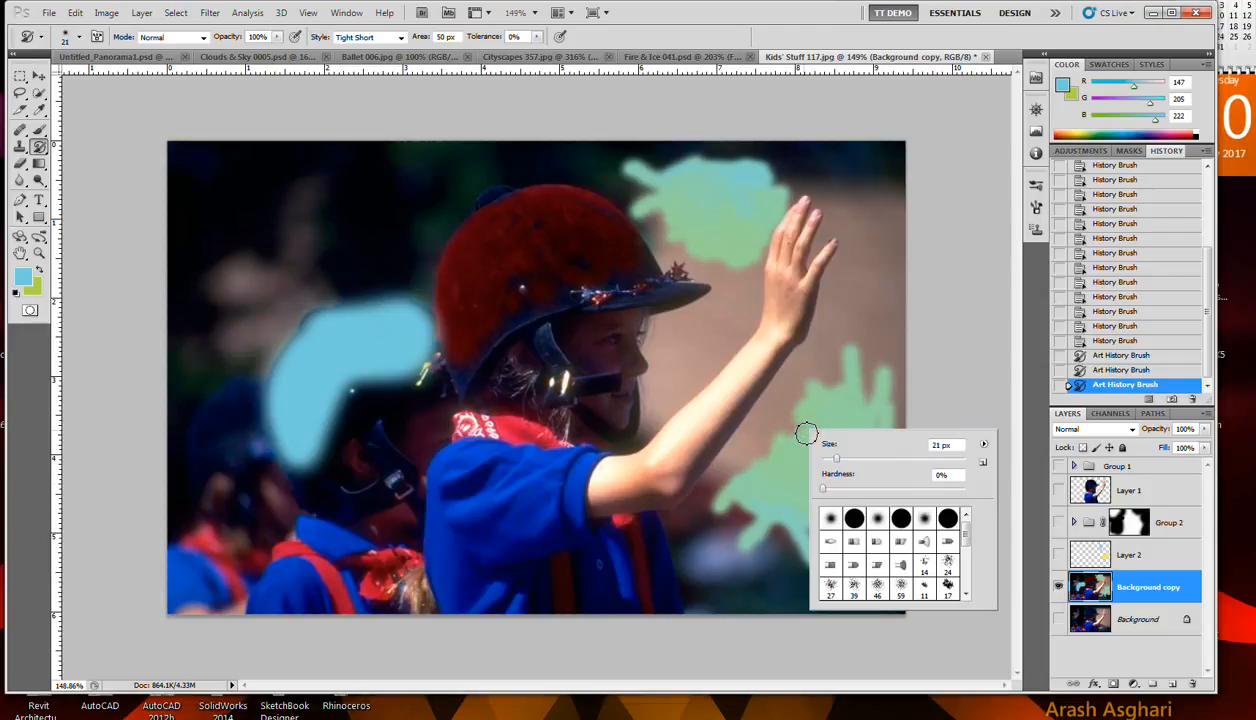
click(839, 378)
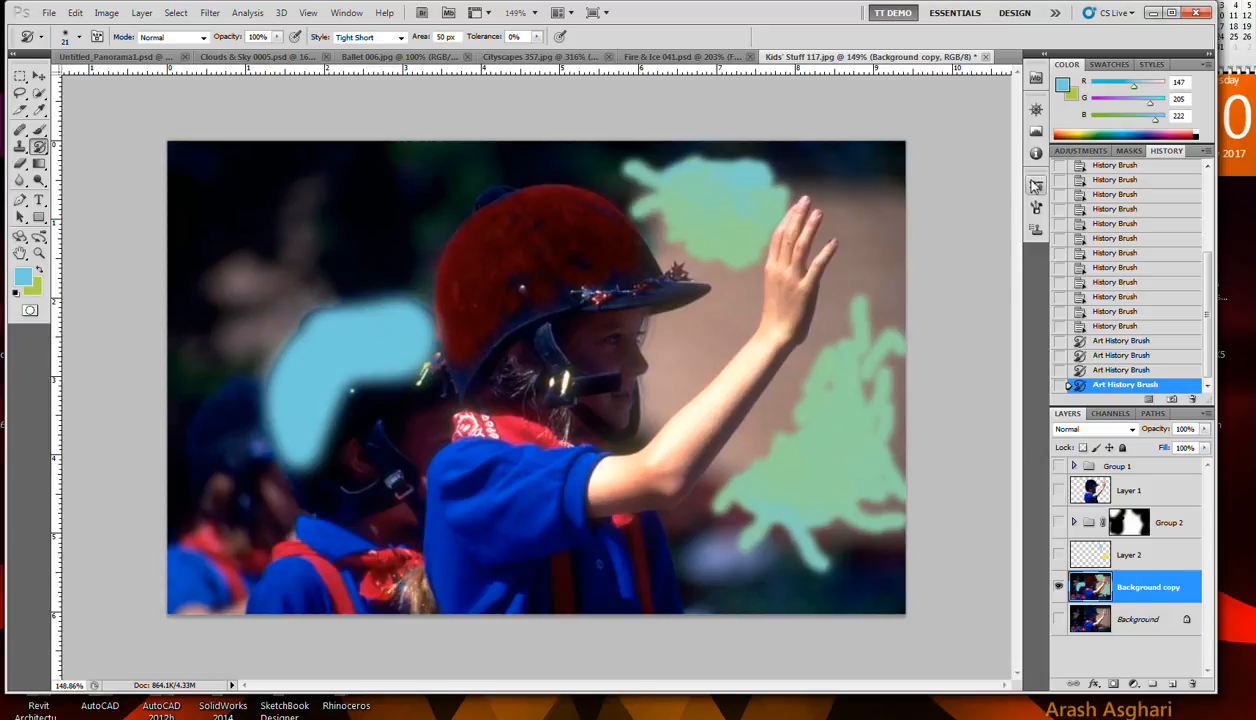
click(1035, 186)
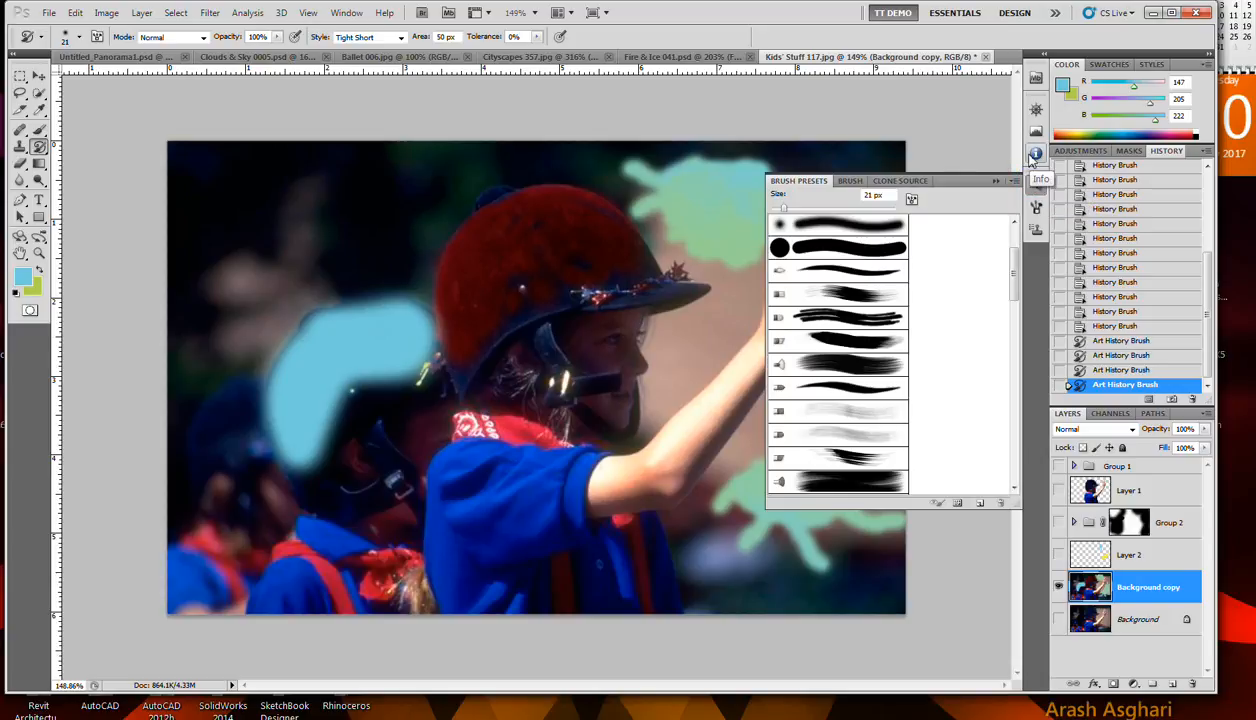
click(1036, 208)
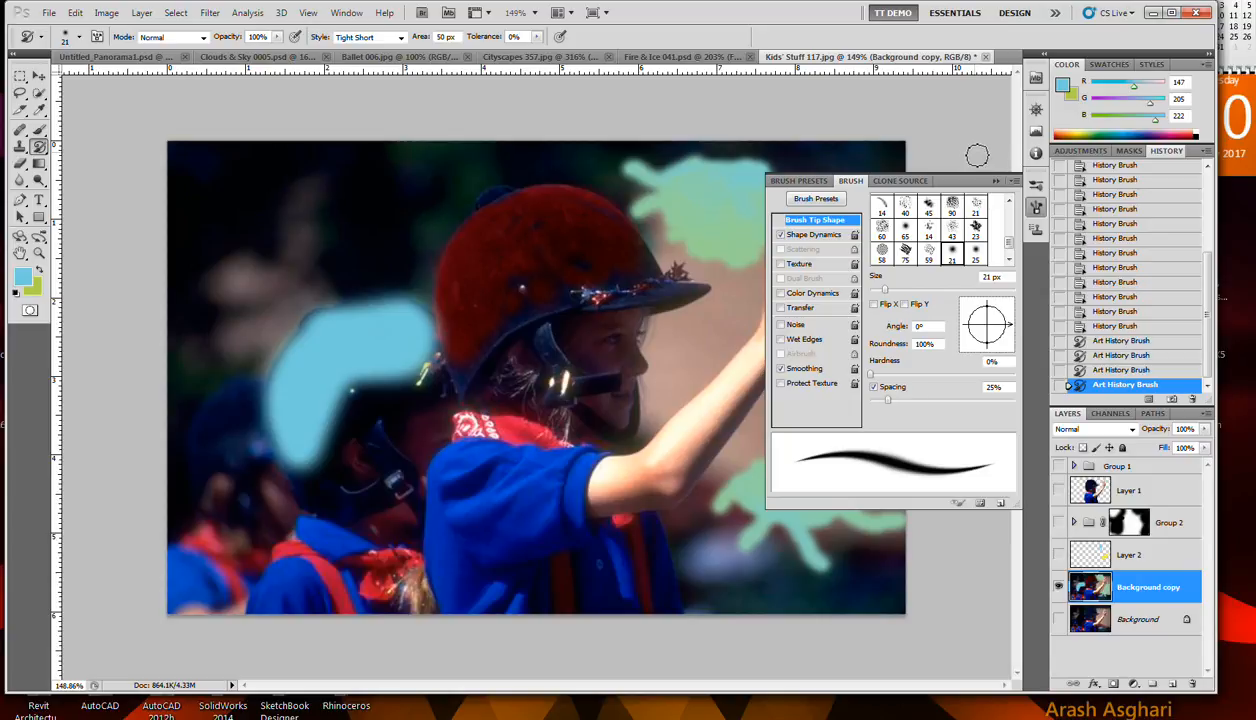
click(996, 181)
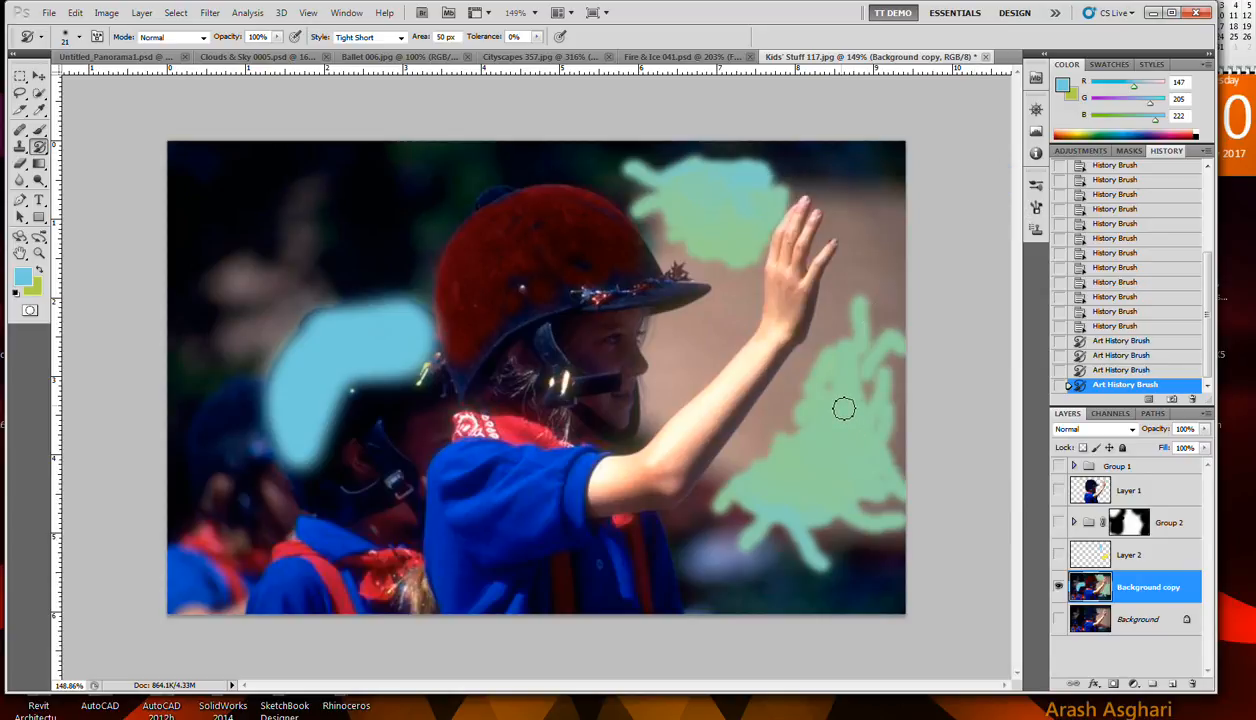
Step: Undo the last two Art History Brush strokes on the background below the raised arm
key(ctrl+z)
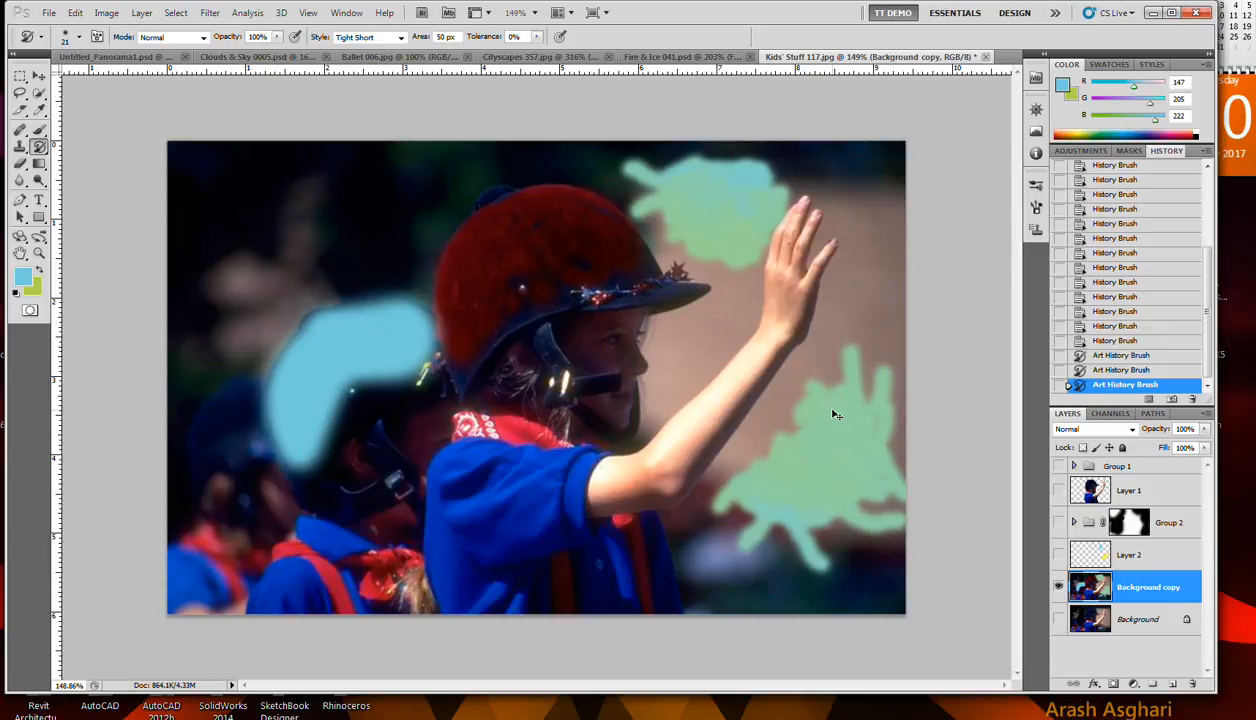
key(ctrl+z)
key(ctrl+z)
key(ctrl+z)
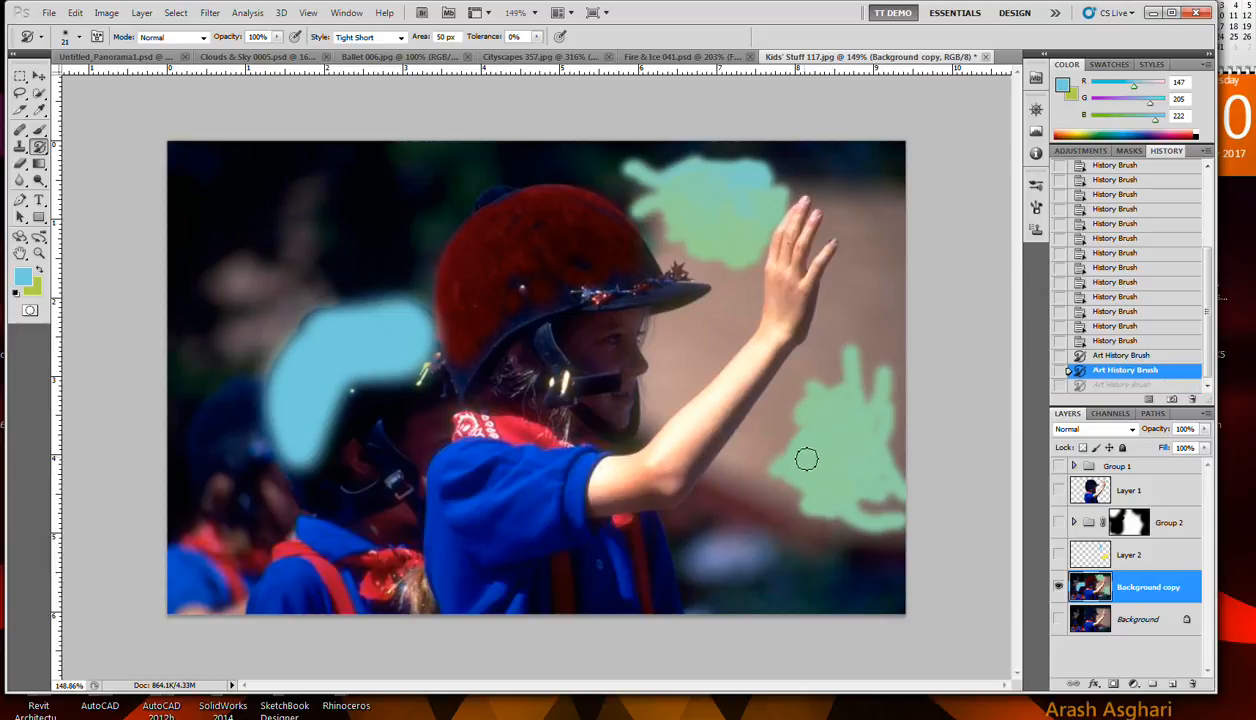
Step: Start saving the image under a new name and choose the Play folder inside Job Training\Photoshop on the C drive
click(47, 14)
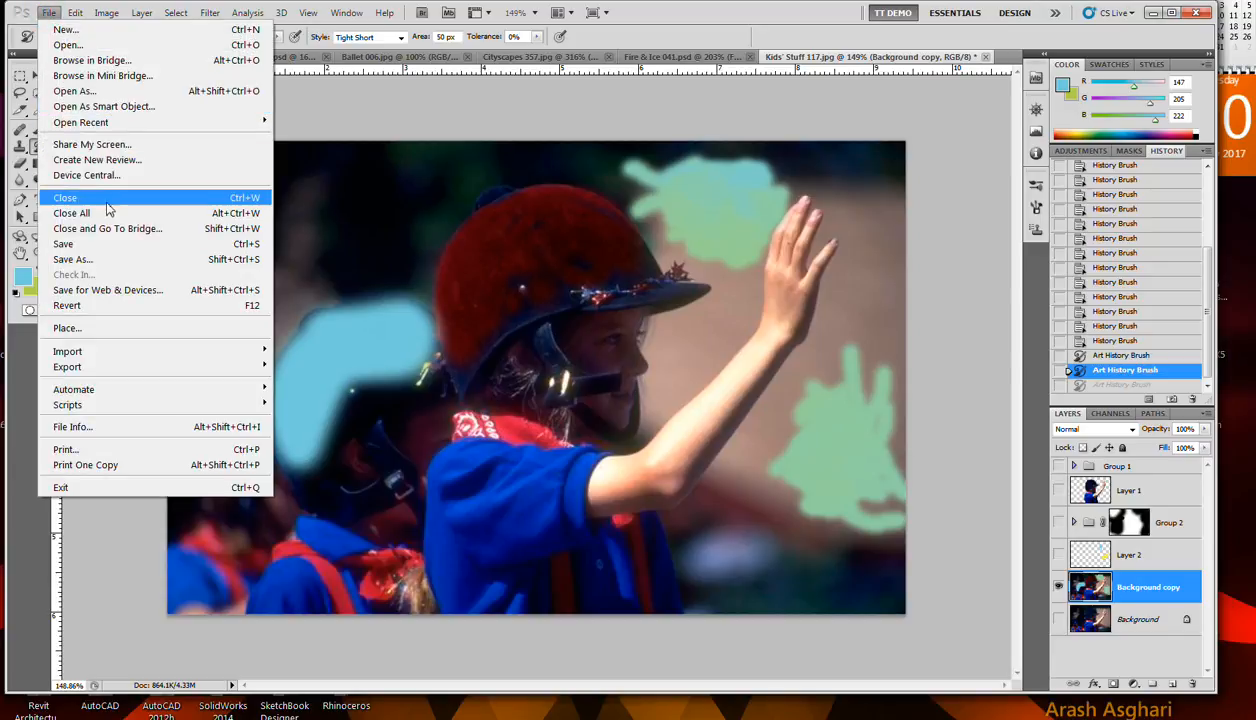
click(100, 259)
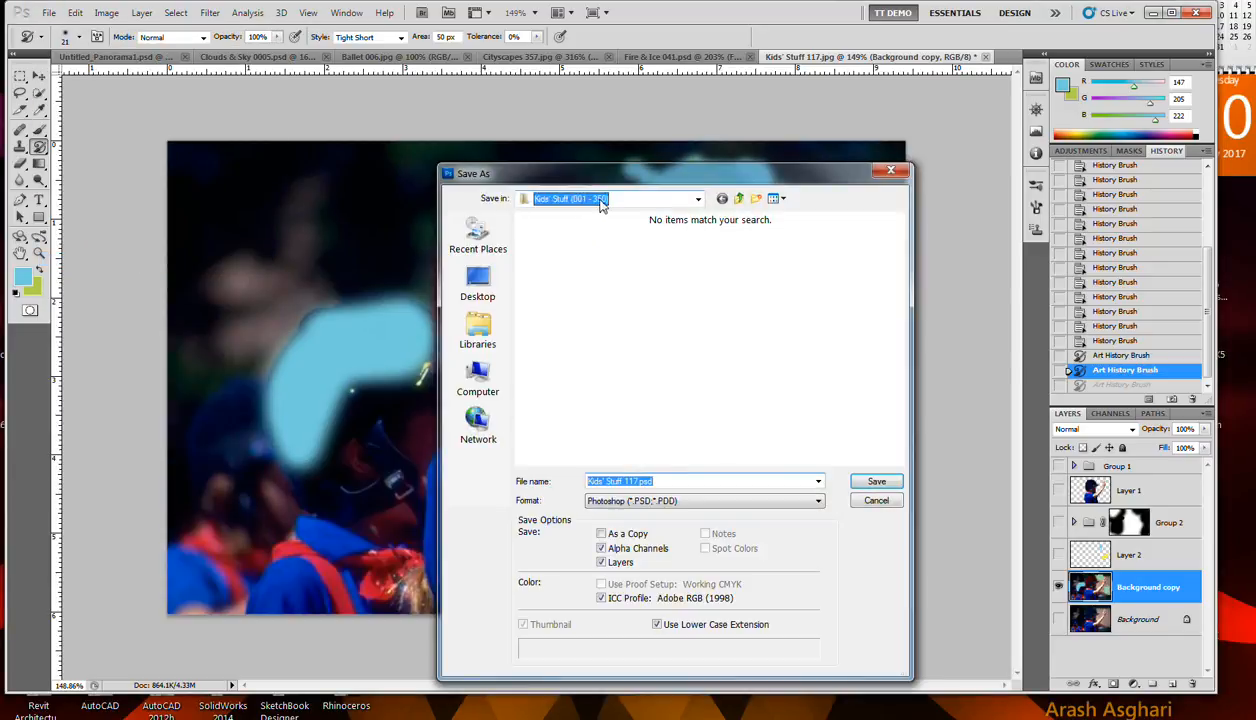
click(601, 199)
click(598, 291)
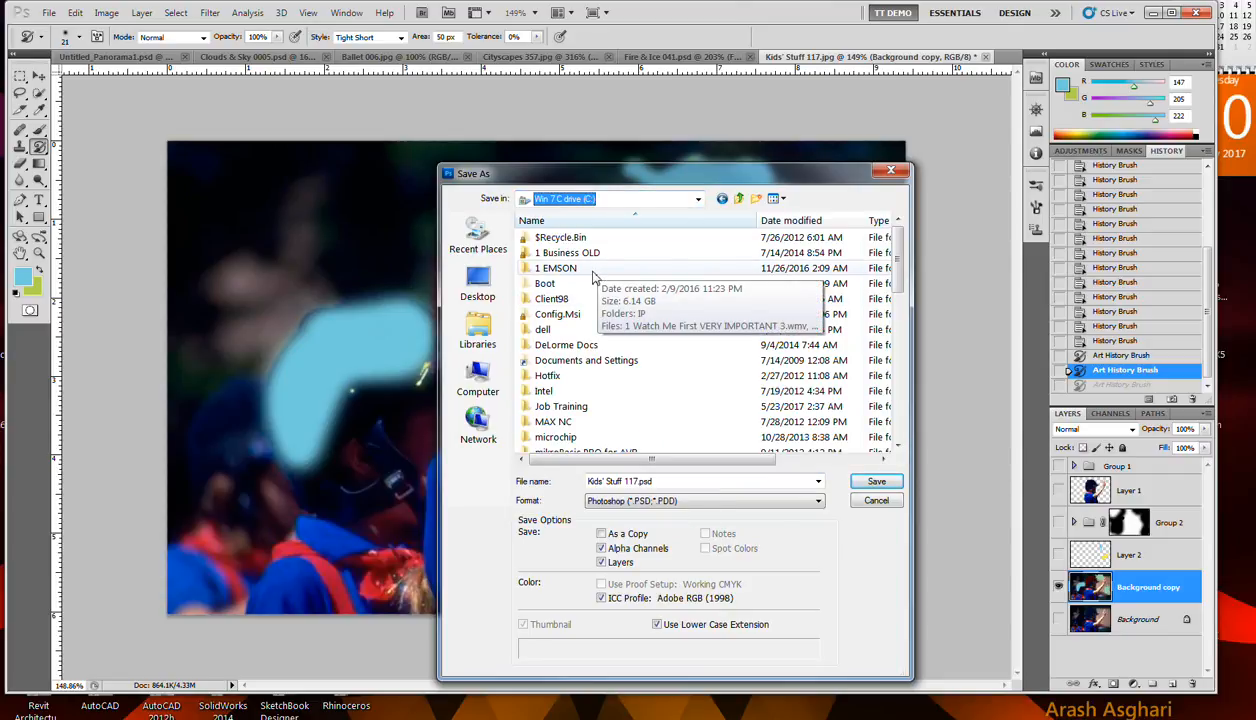
double_click(556, 406)
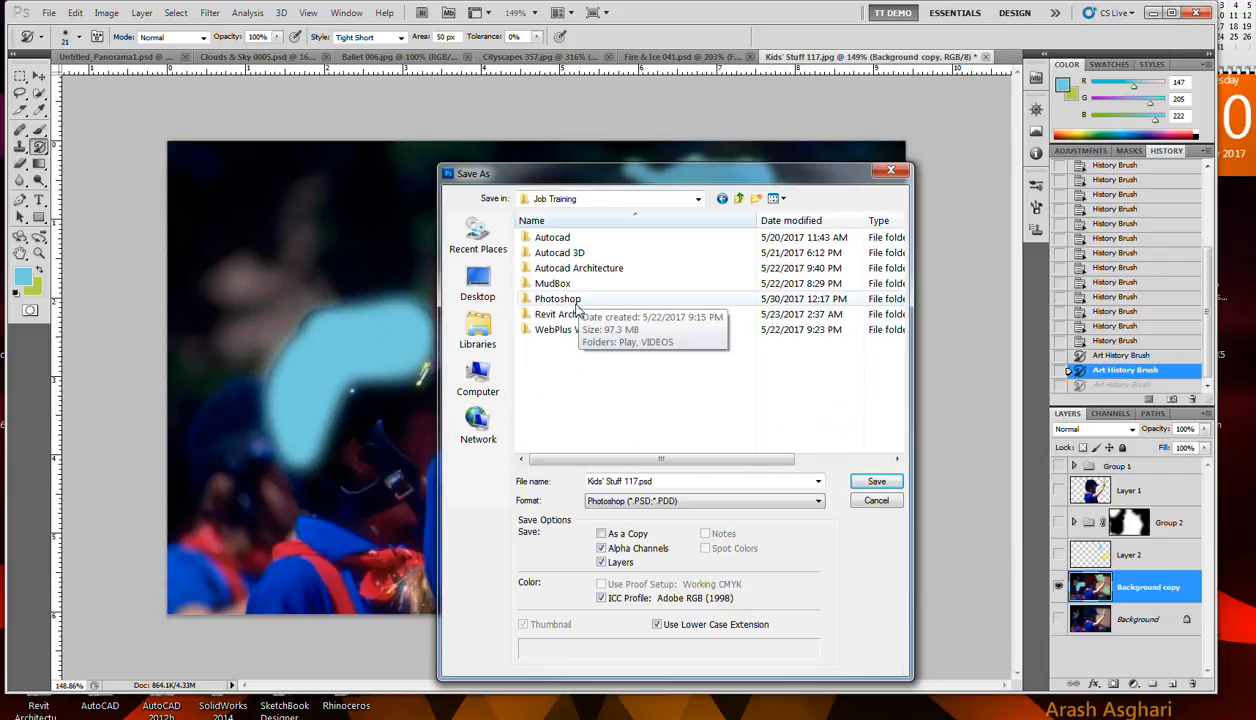
double_click(576, 304)
double_click(580, 240)
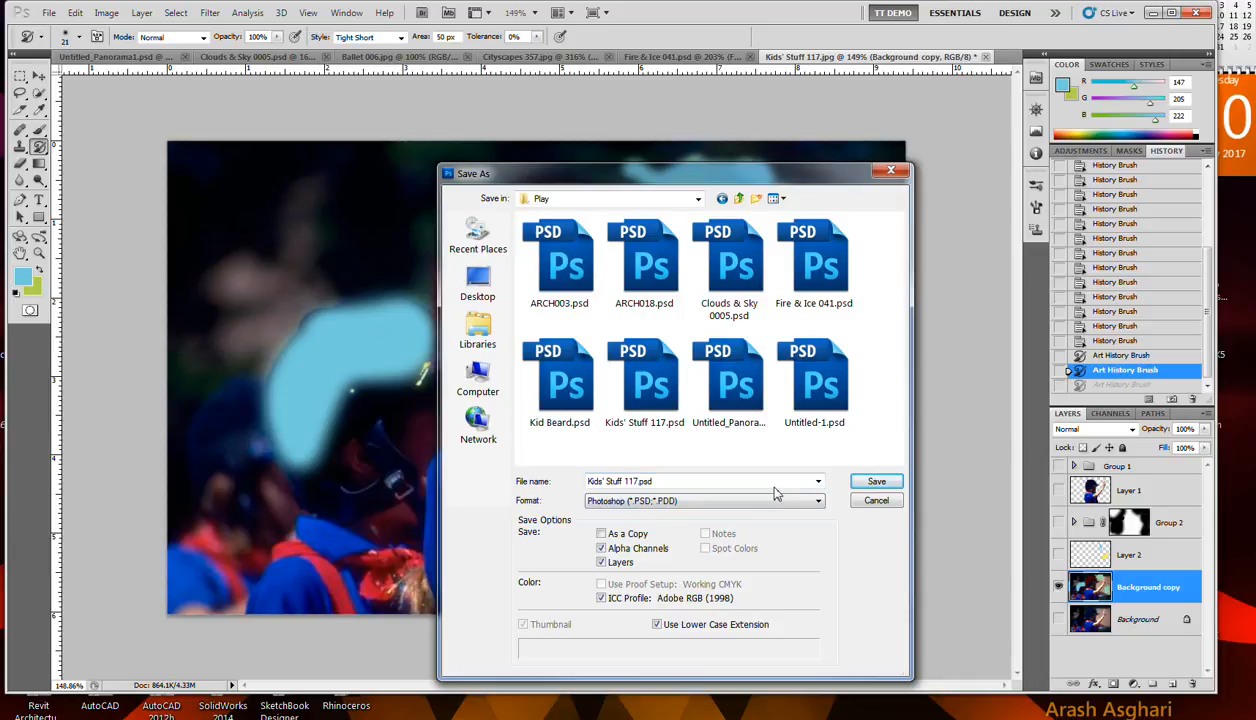
Step: Save the layered image in Photoshop format as "Kids' Stuff 11 2227.psd"
click(700, 482)
click(689, 482)
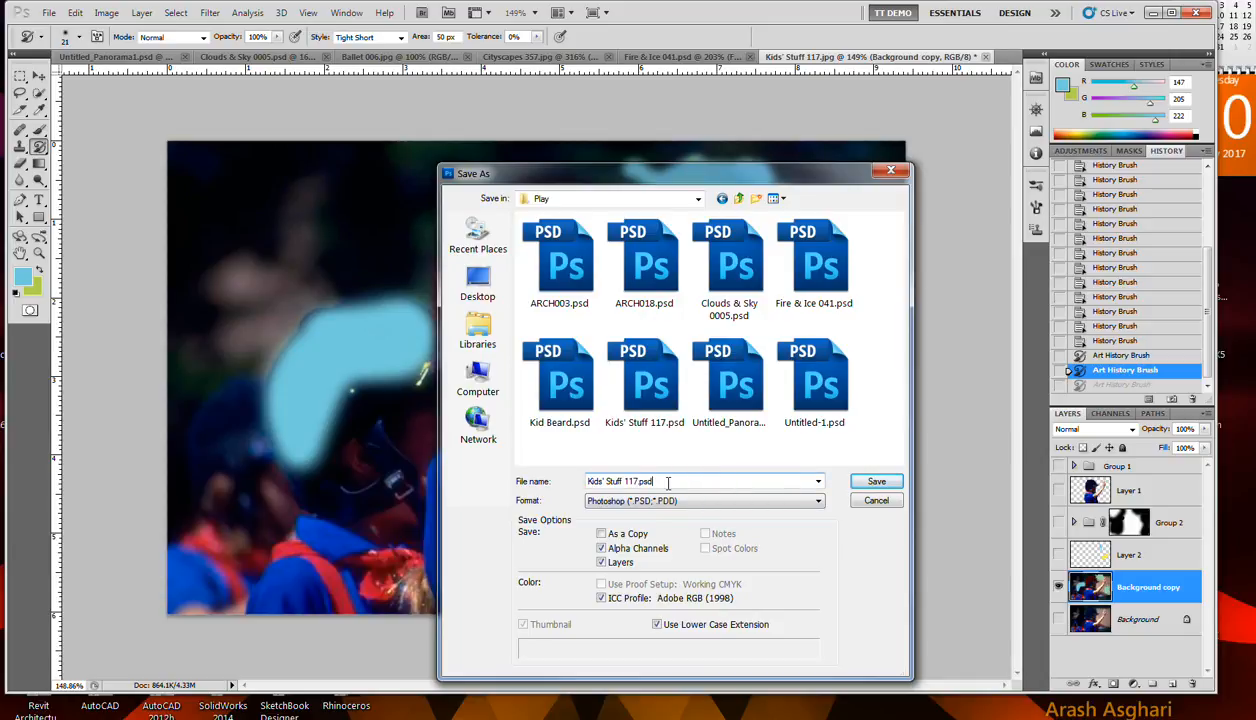
click(632, 484)
text(222)
key(Return)
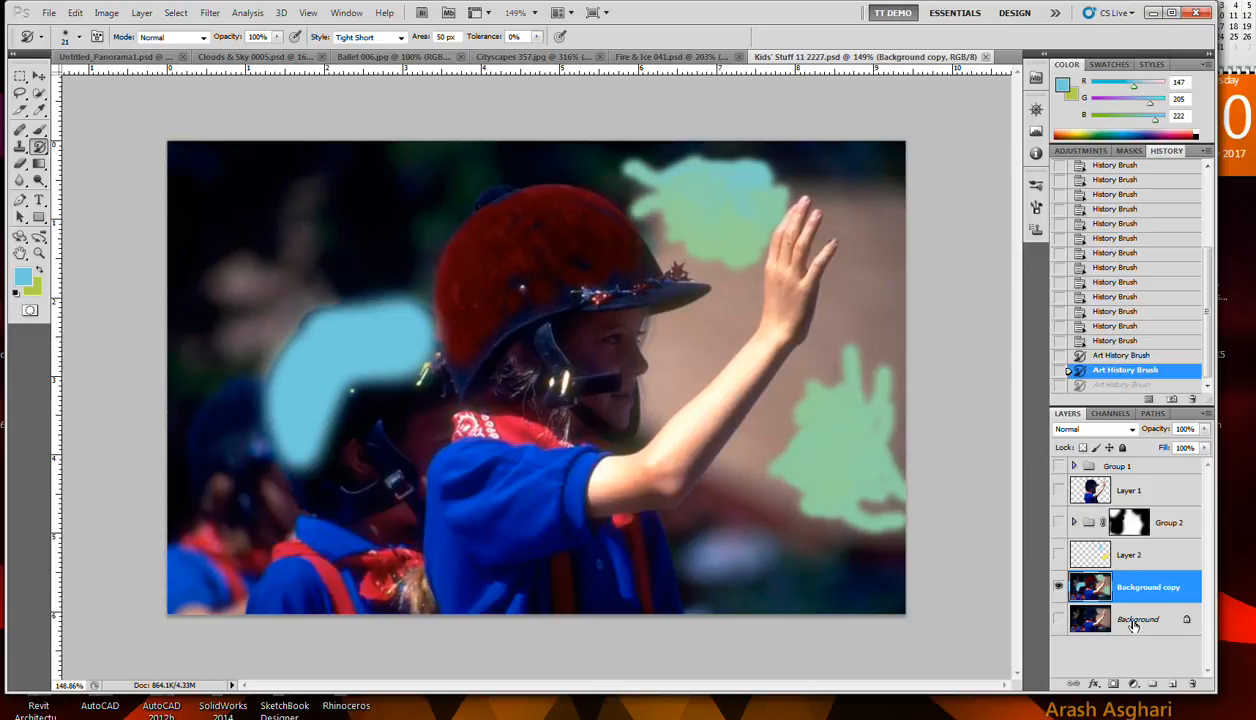
Step: Add a new empty layer directly above the Background copy layer
right_click(1135, 588)
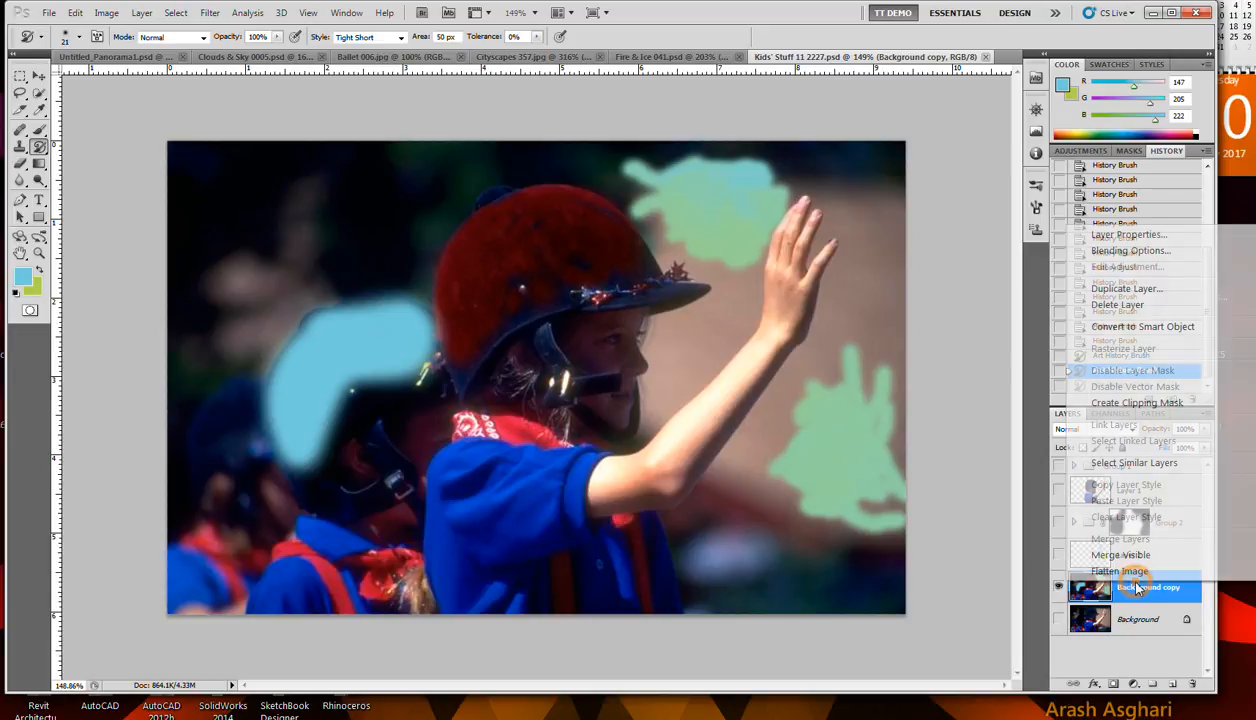
click(1150, 674)
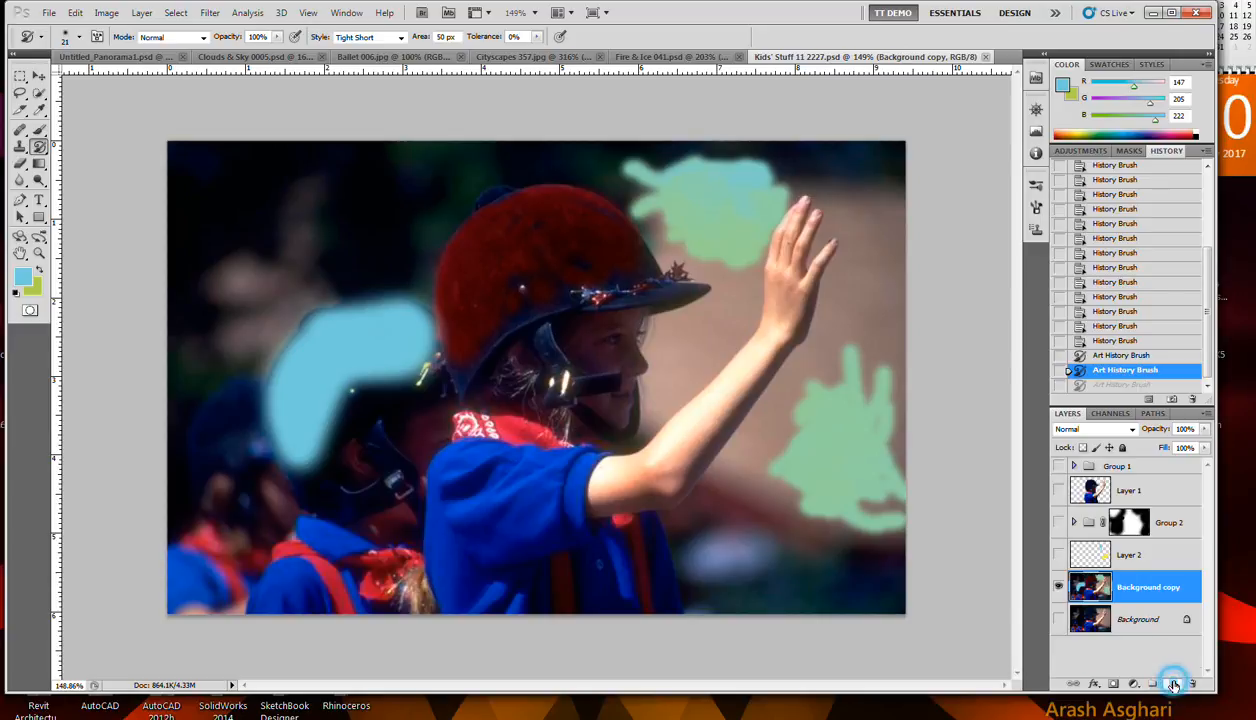
click(1172, 683)
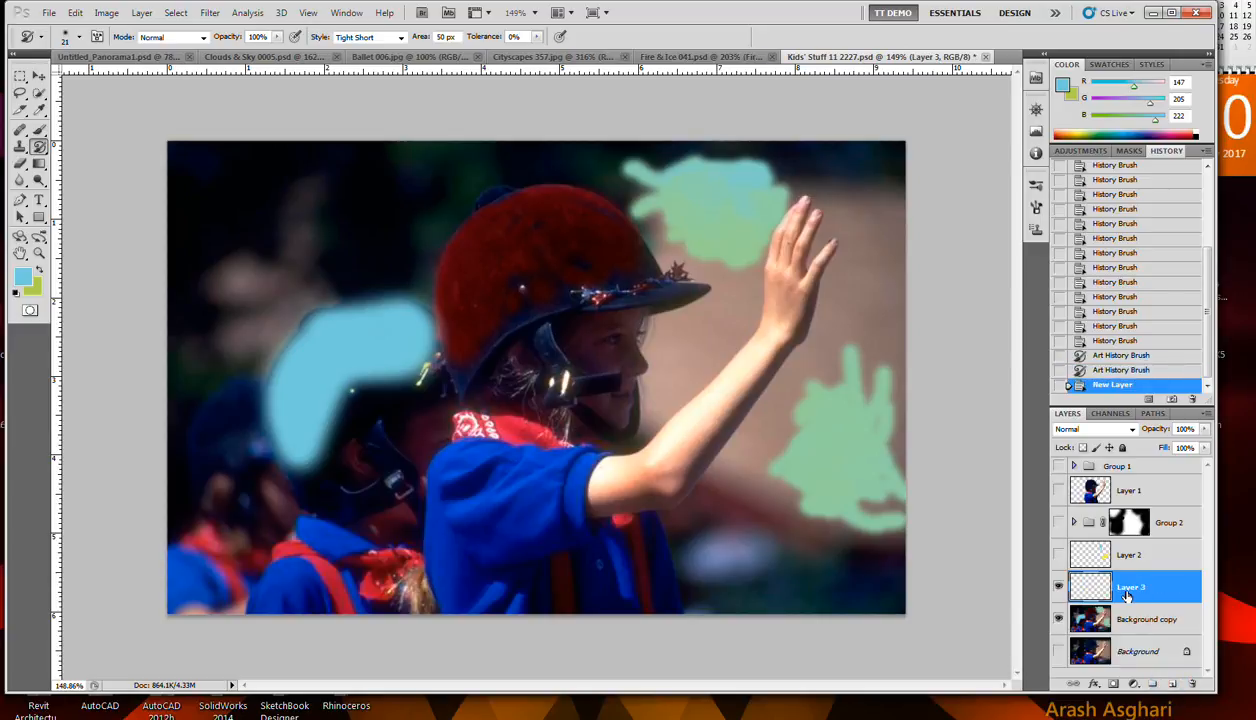
Step: Choose the Brush tool with the 20 px Round Point Stiff bristle tip for painting on Layer 3
click(38, 132)
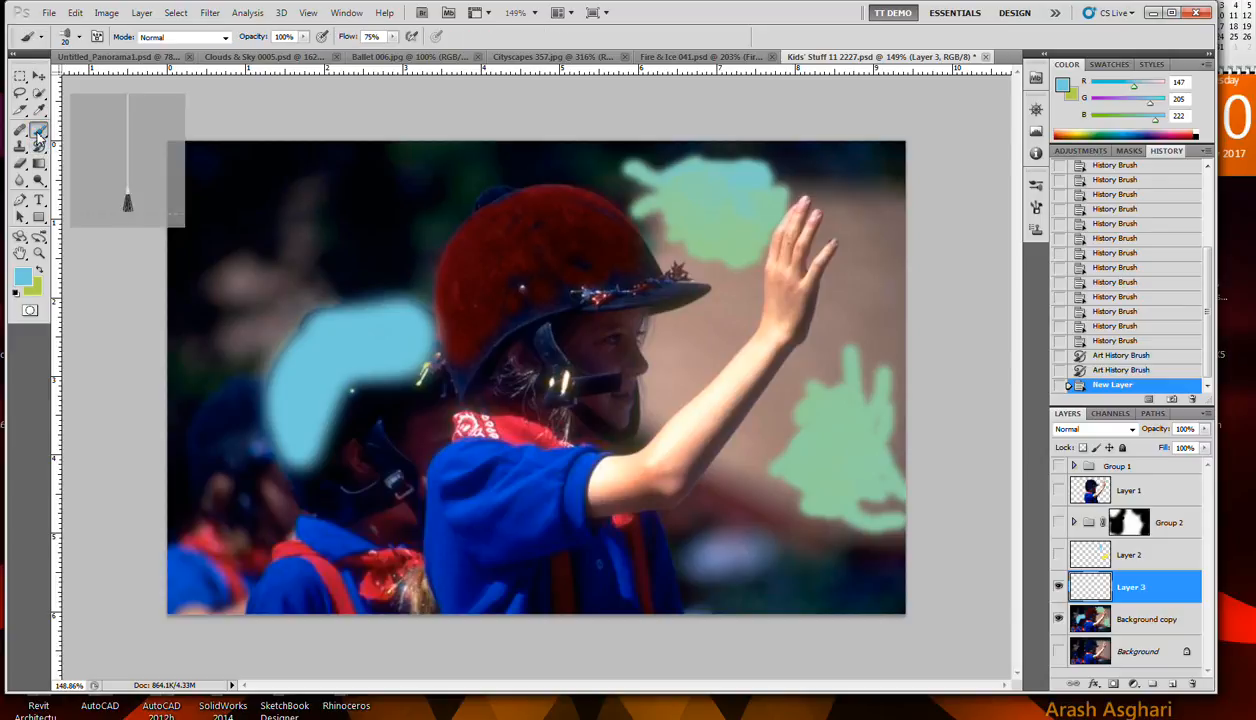
right_click(550, 213)
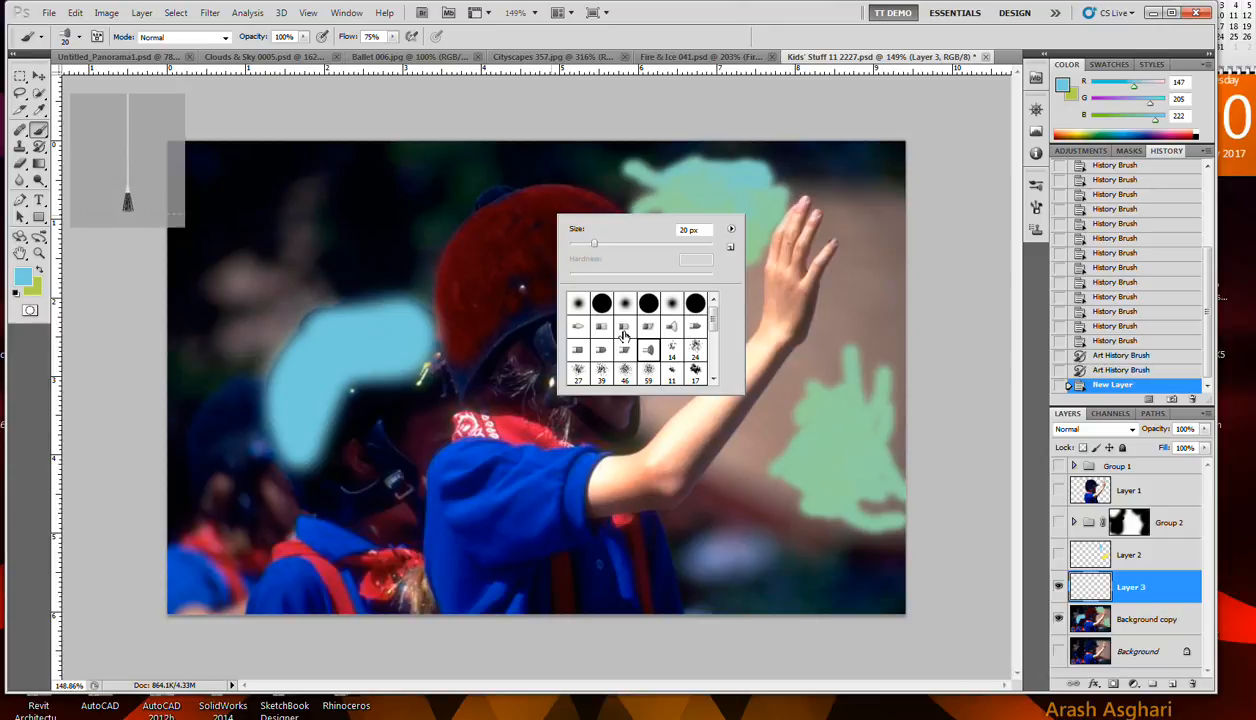
click(578, 326)
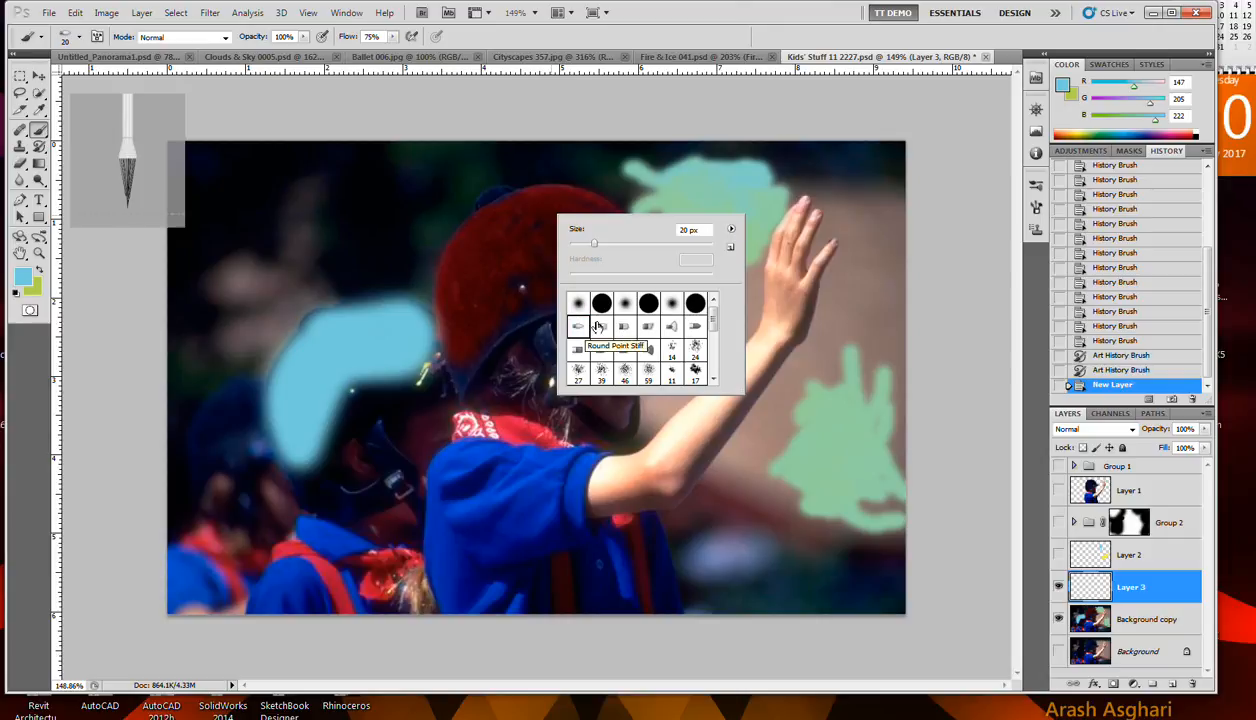
Step: Try a short light-blue bristle stroke on the background beside the raised hand and undo it
click(857, 317)
drag(855, 316, 858, 290)
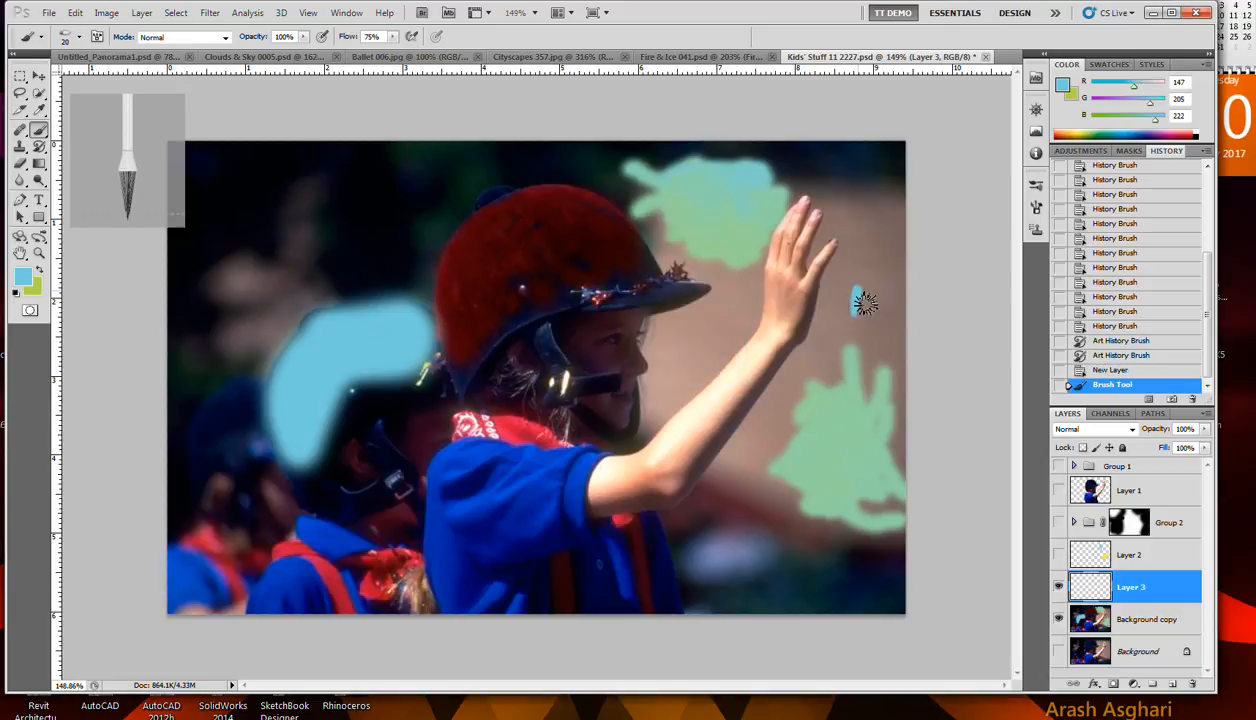
key(bracketleft)
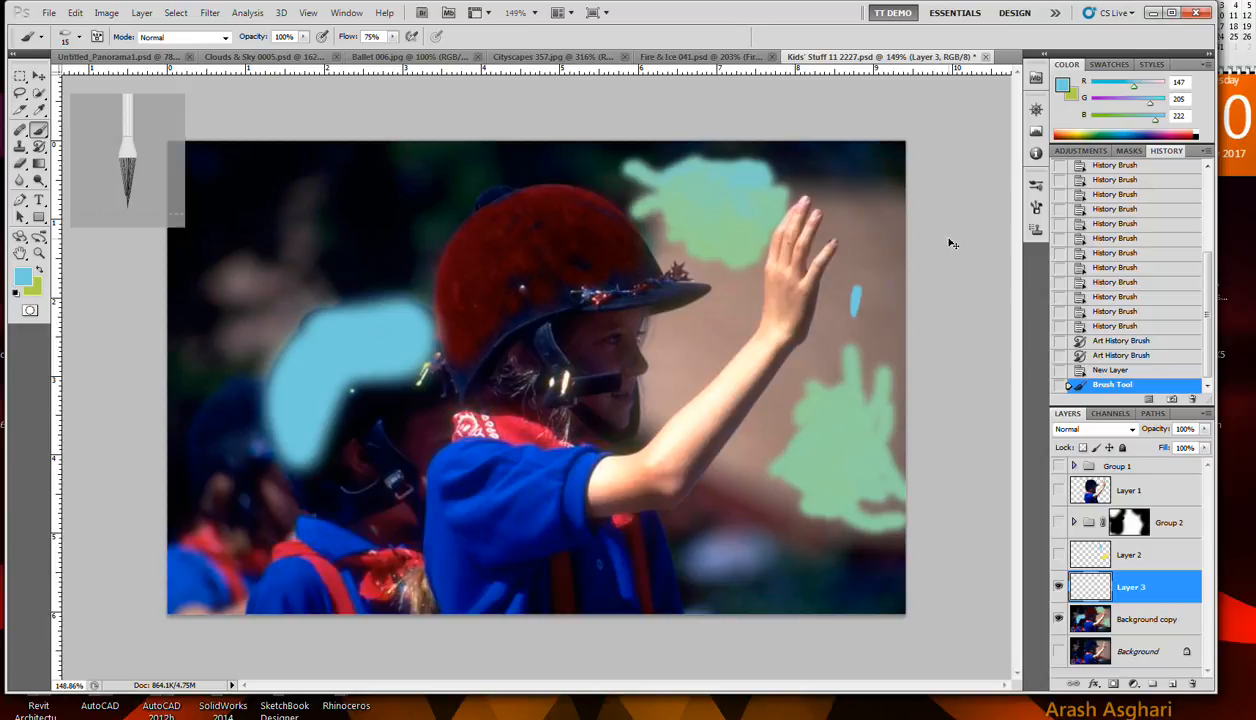
key(ctrl+z)
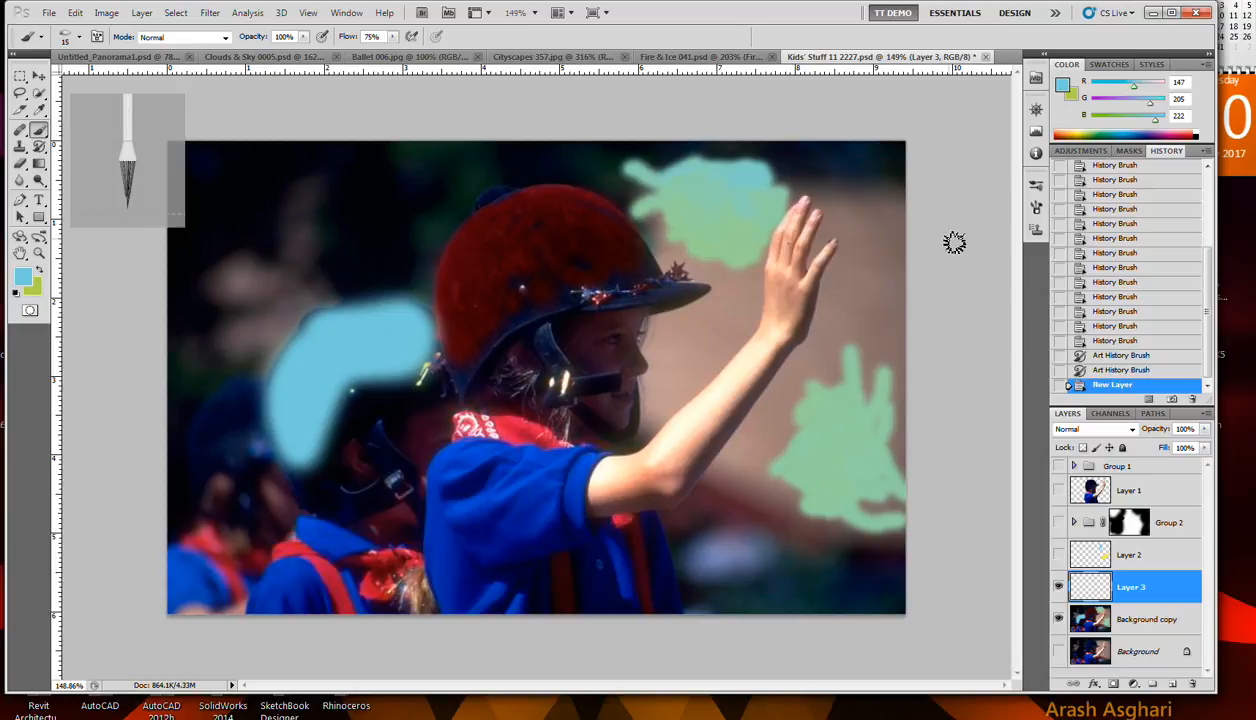
Step: Paint a small purple arch beside the raised hand on Layer 3 with the bristle brush reduced to 7 px
key(bracketleft)
key(bracketleft)
click(1165, 128)
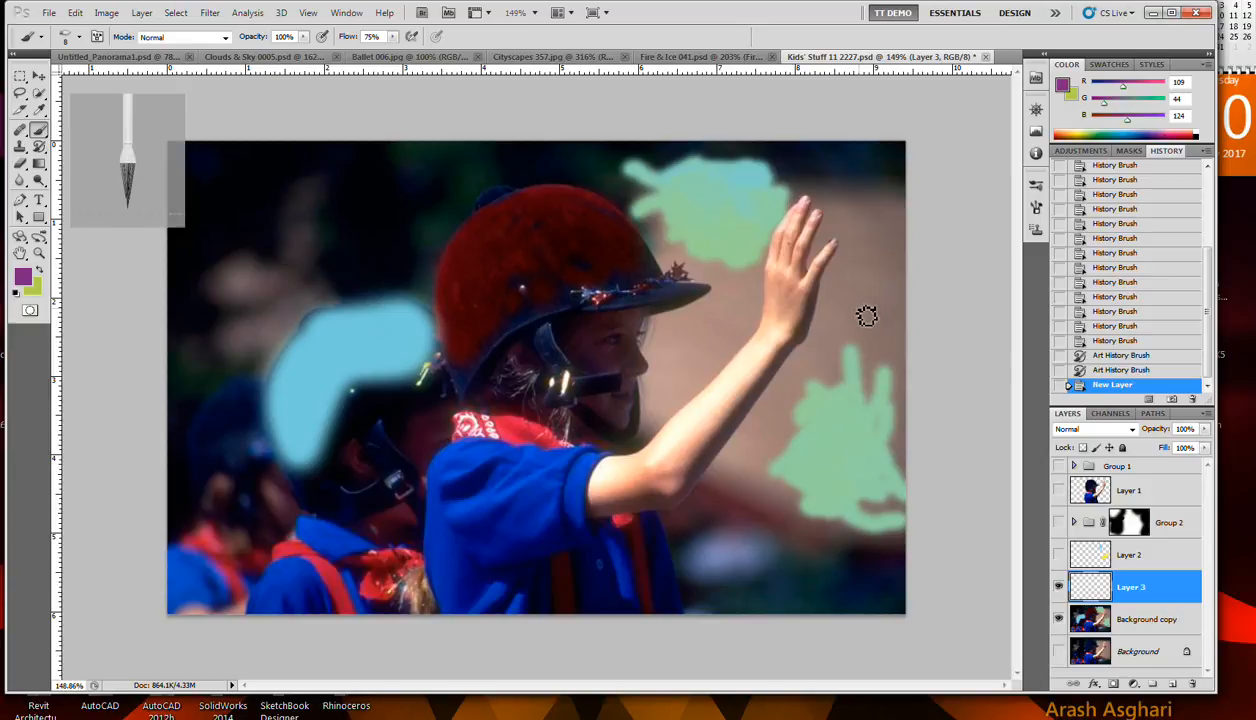
key(bracketleft)
key(bracketleft)
mouse_move(866, 316)
mouse_down()
mouse_move(871, 284)
mouse_move(893, 295)
mouse_up()
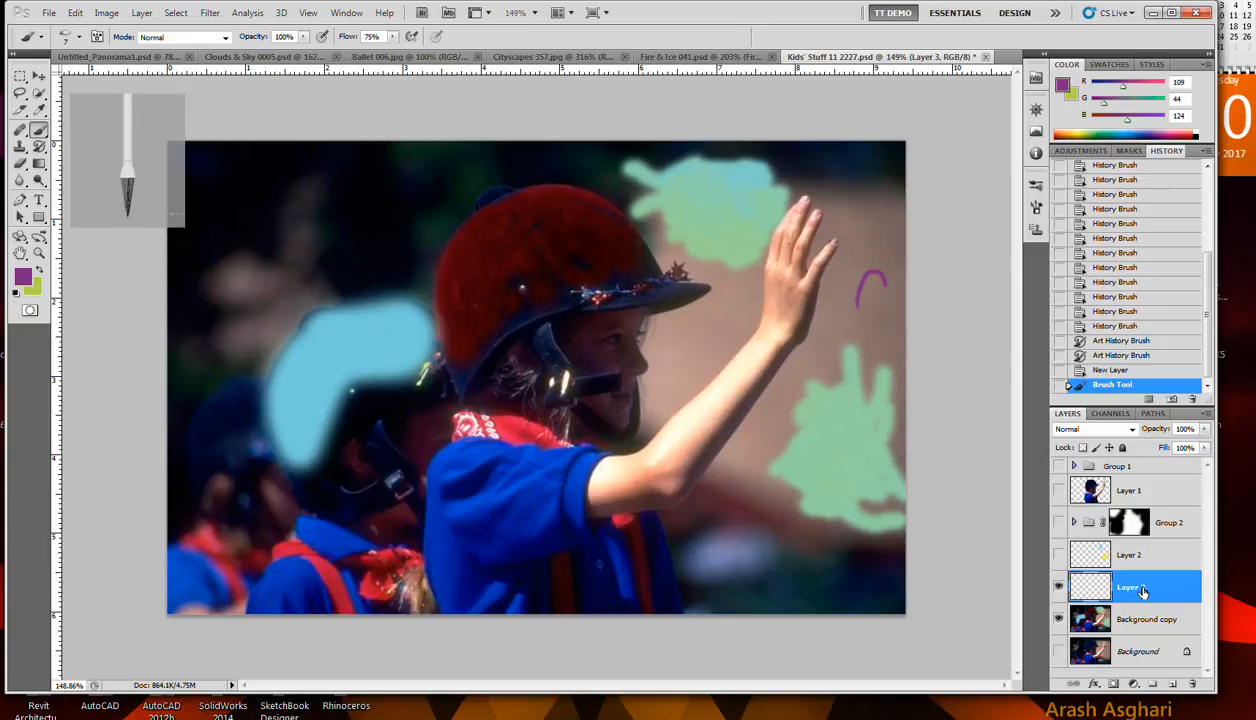
Step: Add a new layer above Layer 3 and select a small rectangular area enclosing the purple arch
click(1058, 587)
click(1058, 587)
click(1170, 683)
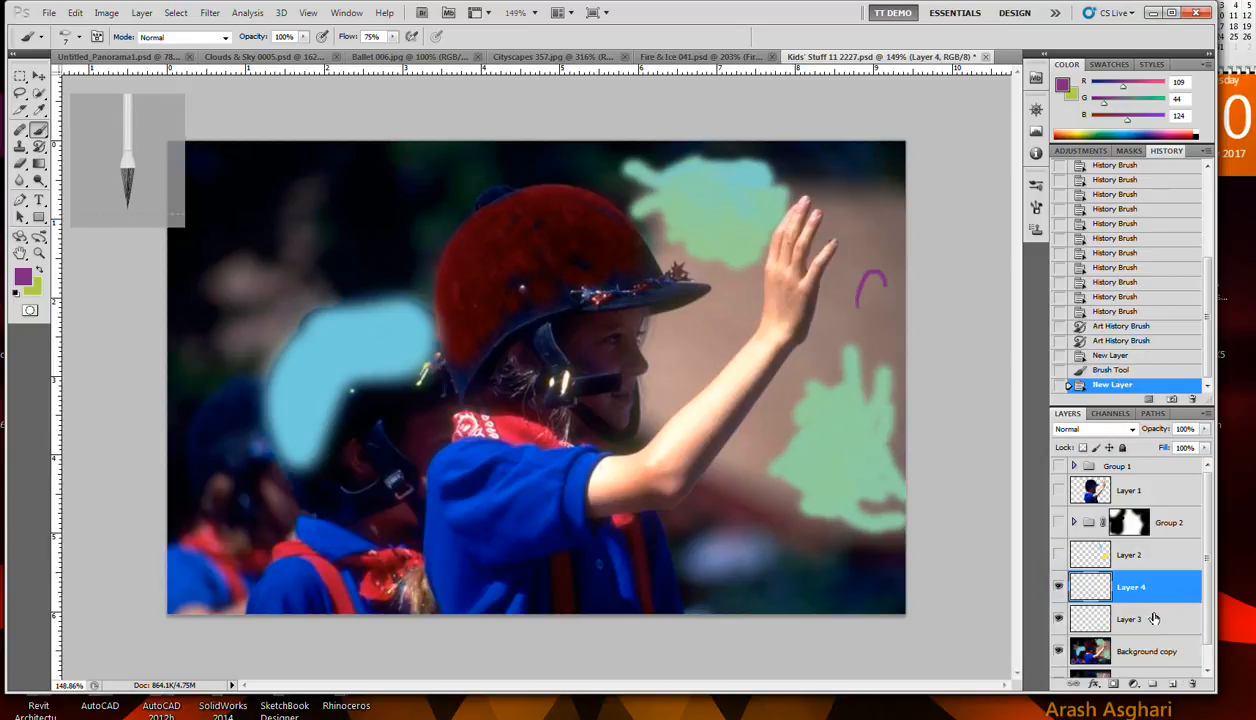
click(20, 76)
drag(845, 259, 892, 316)
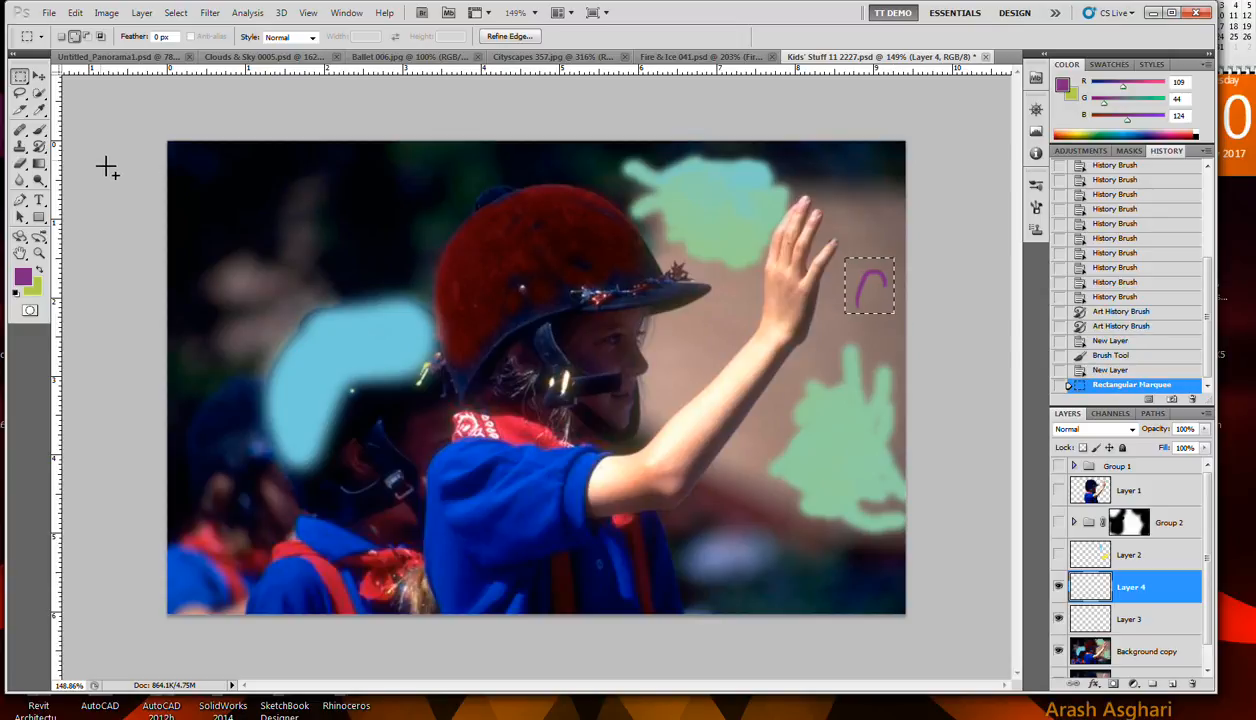
Step: Fill the rectangular selection on Layer 4 with white and move that layer below Layer 3
click(107, 14)
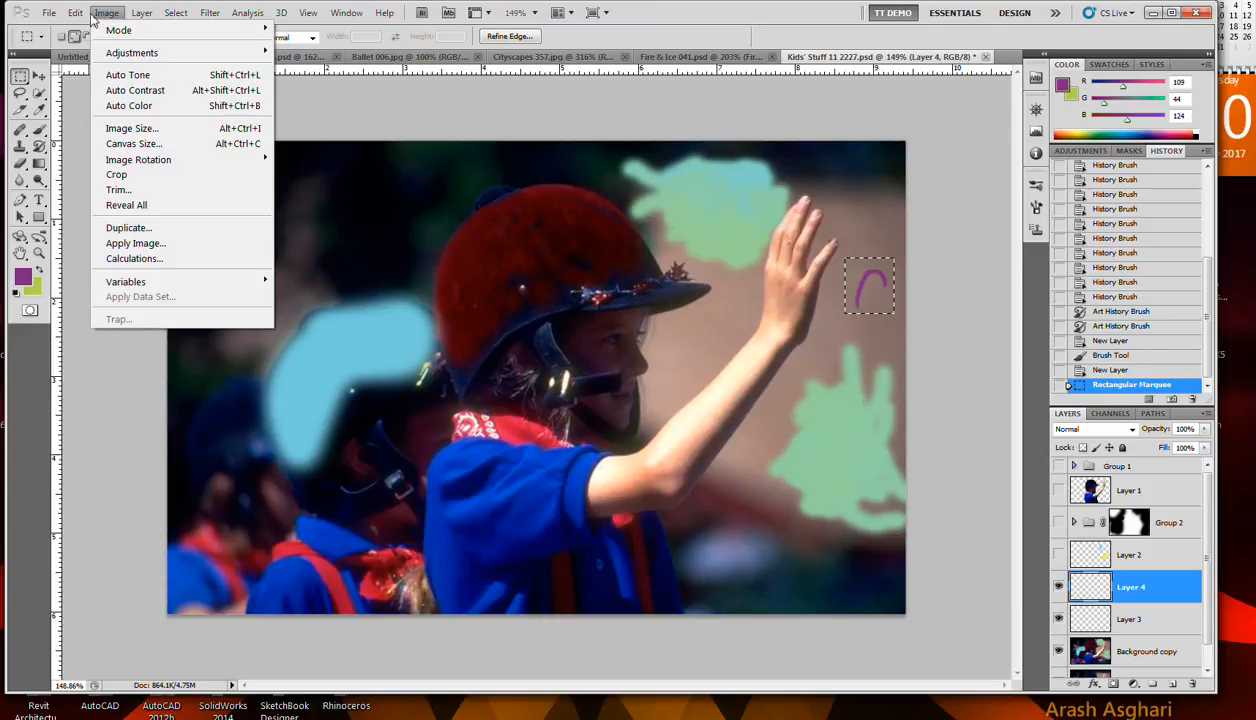
mouse_move(85, 19)
click(88, 243)
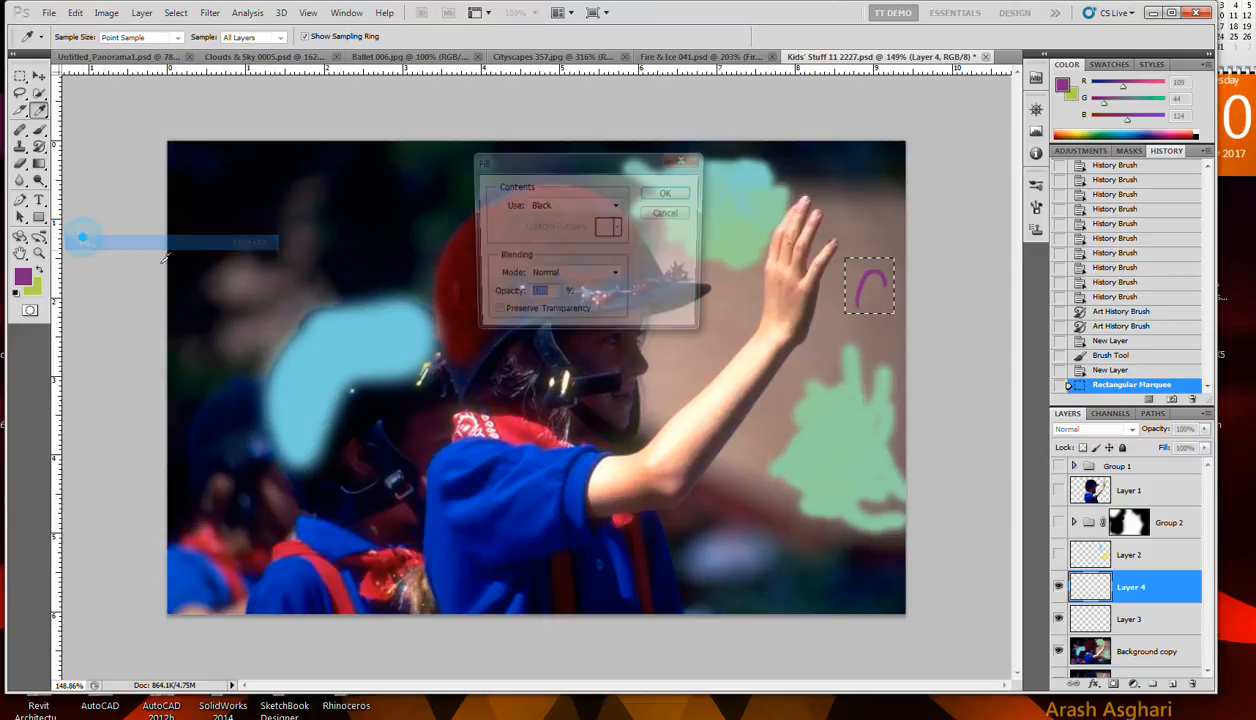
click(614, 206)
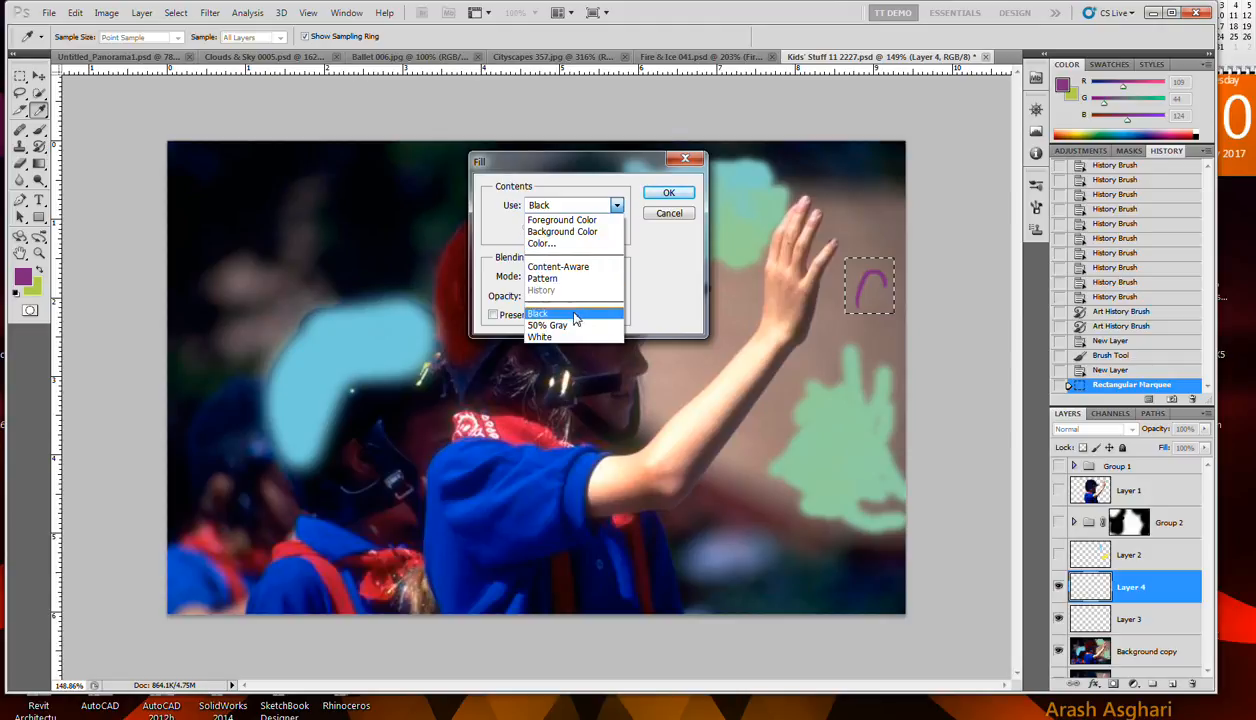
click(573, 337)
click(669, 192)
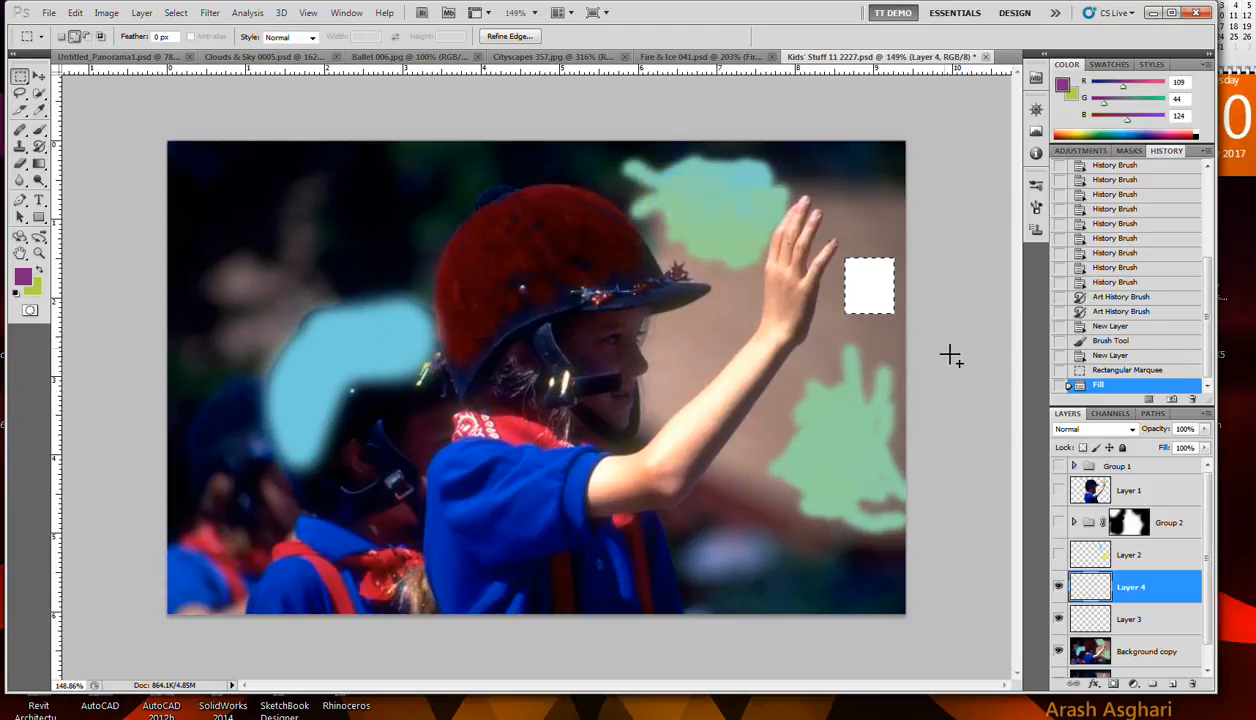
drag(1136, 592, 1140, 641)
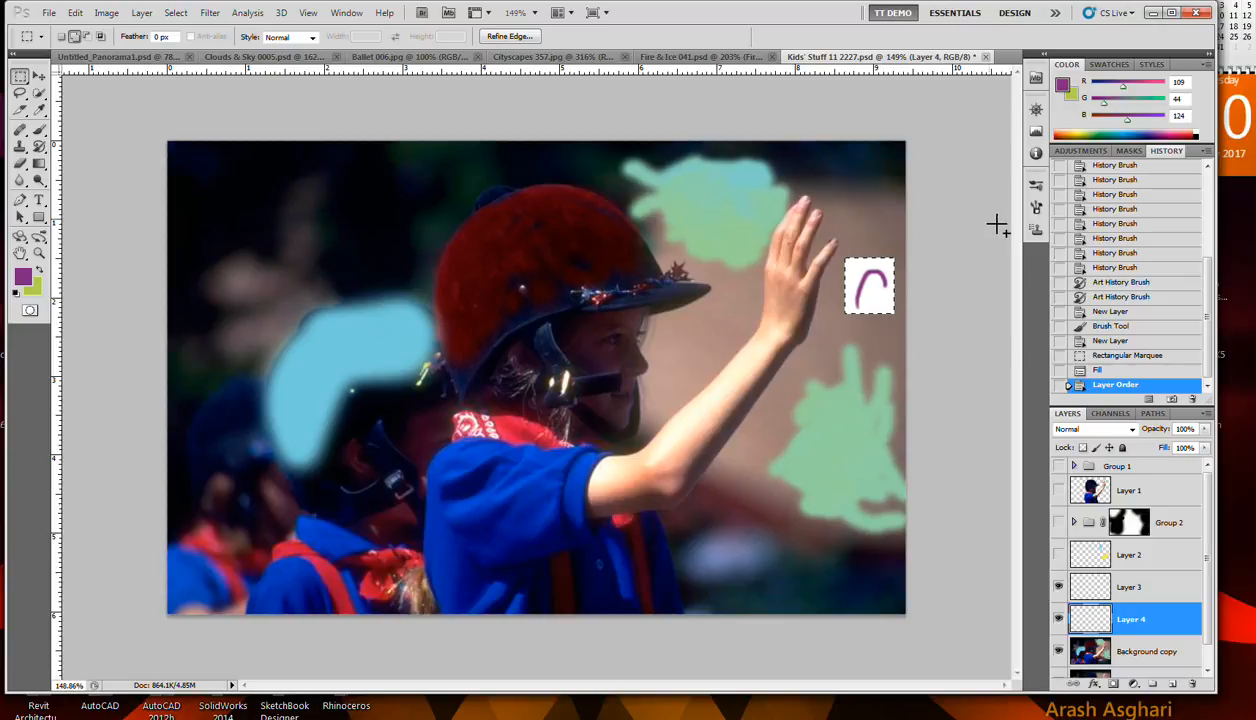
Step: Look through the brush presets and brush settings for a way to create a new brush preset
click(1035, 190)
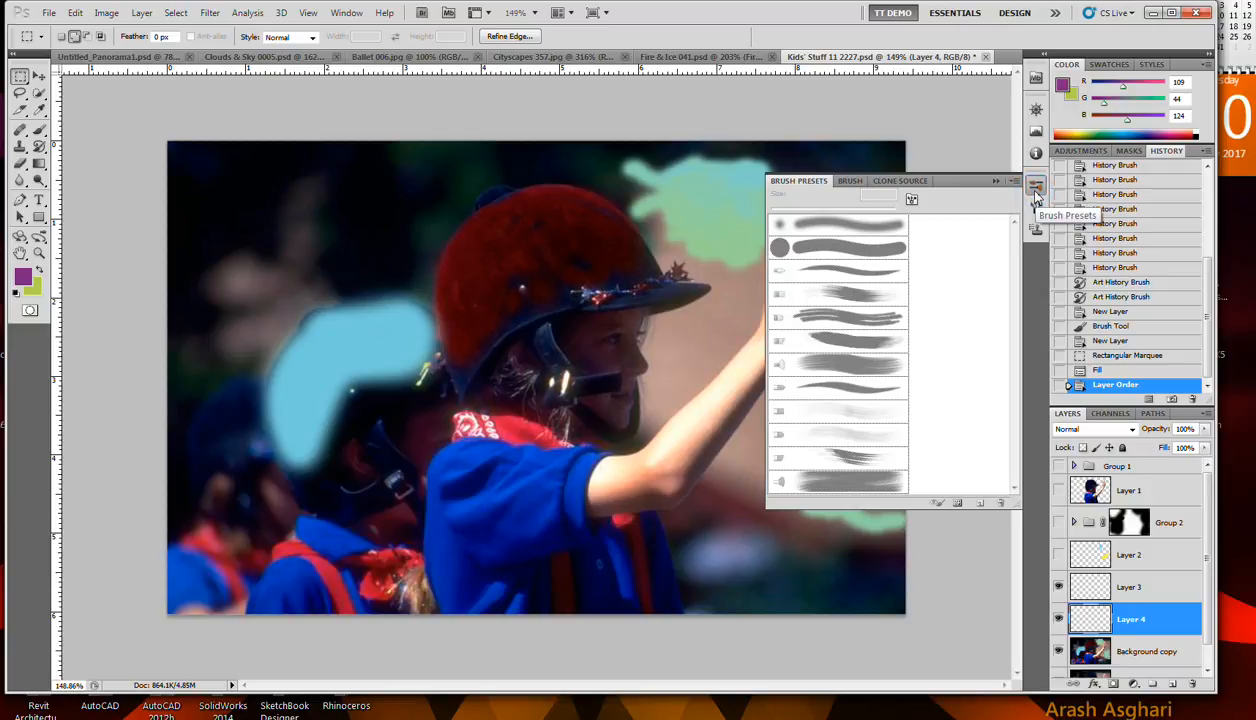
click(1038, 210)
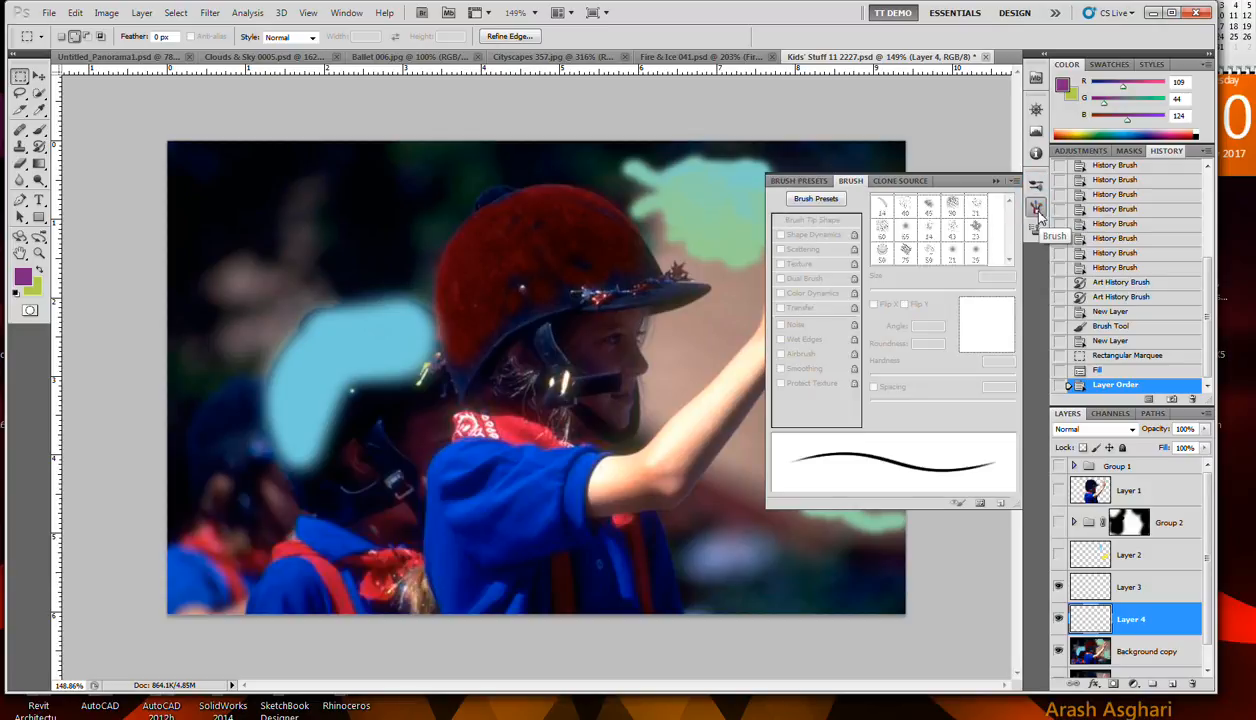
click(1013, 183)
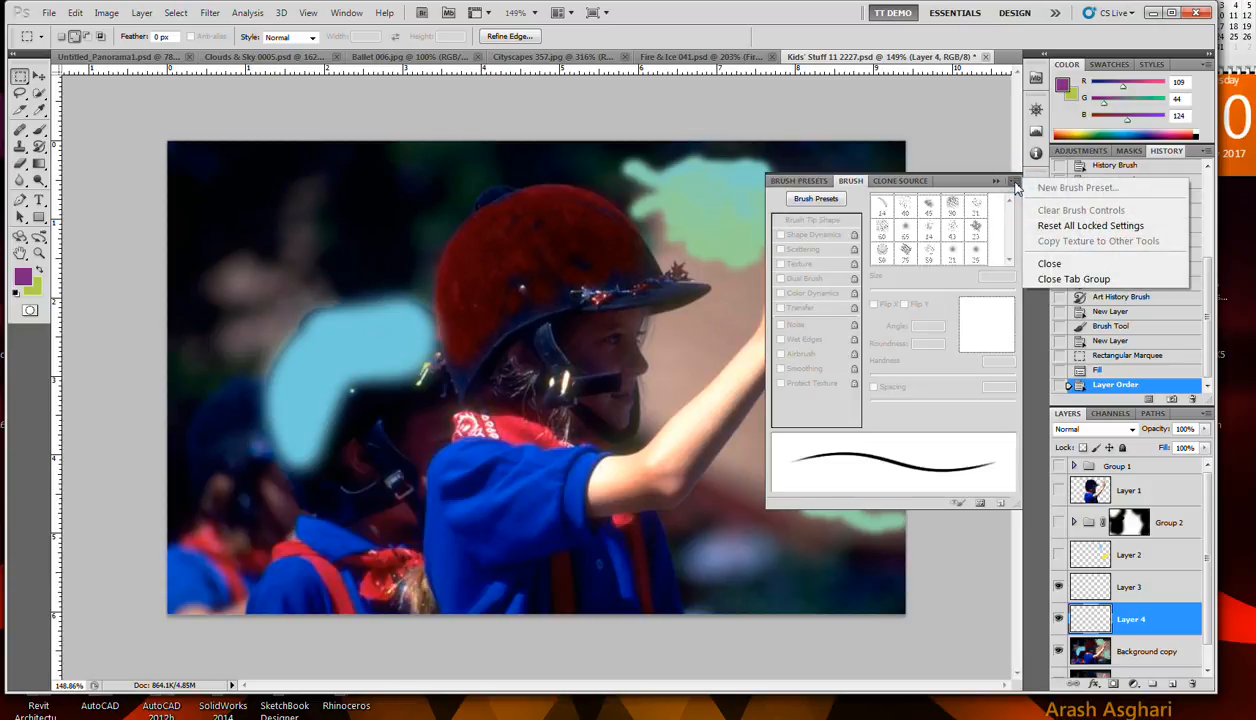
click(1014, 186)
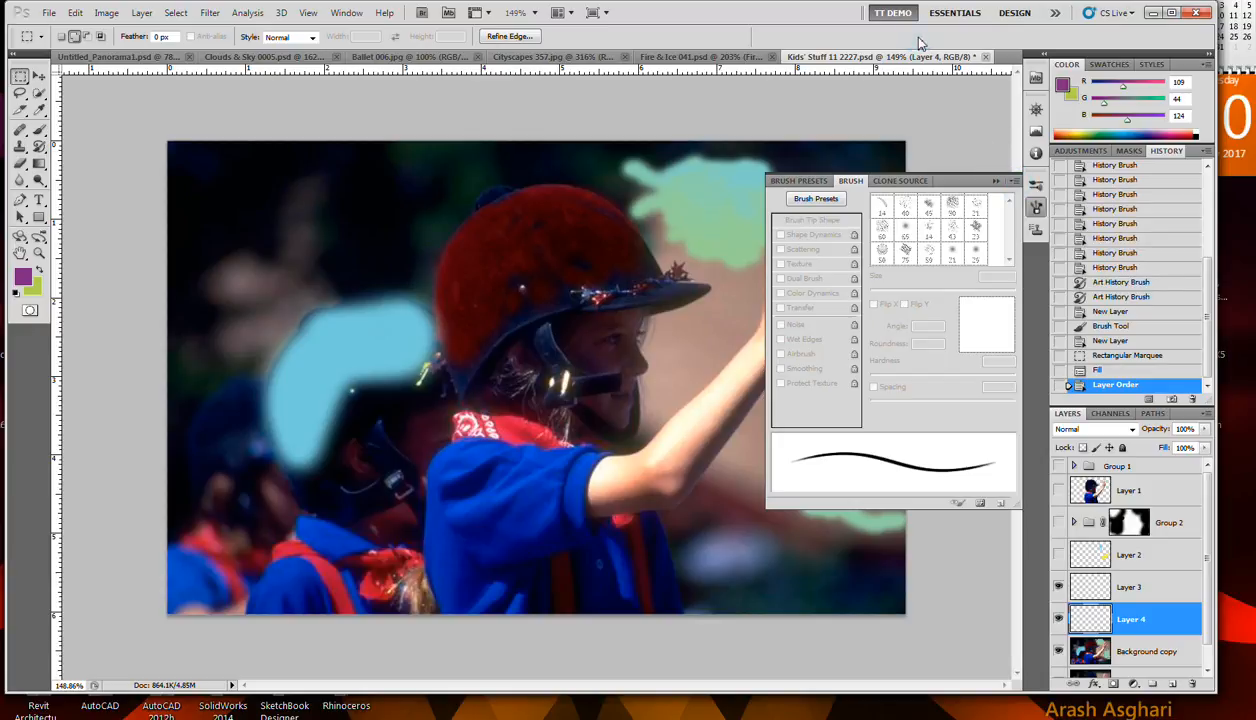
click(996, 183)
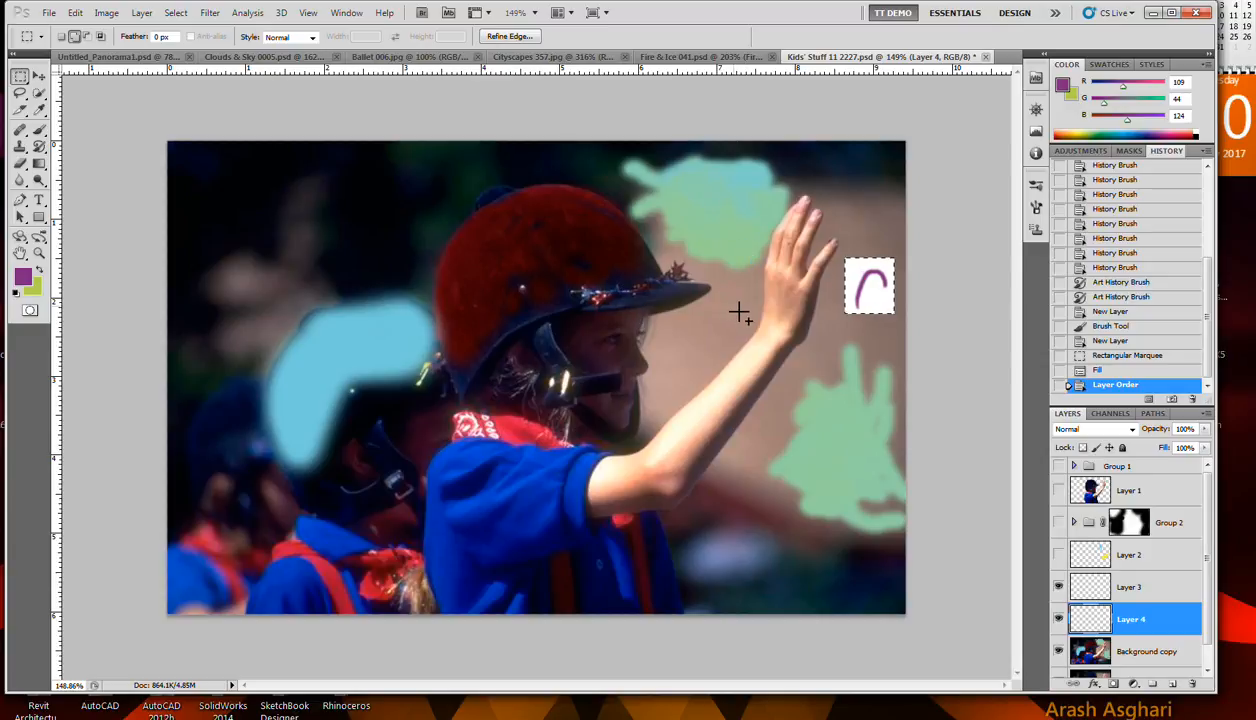
Step: Deselect the white-filled rectangle around the purple arch
key(ctrl+d)
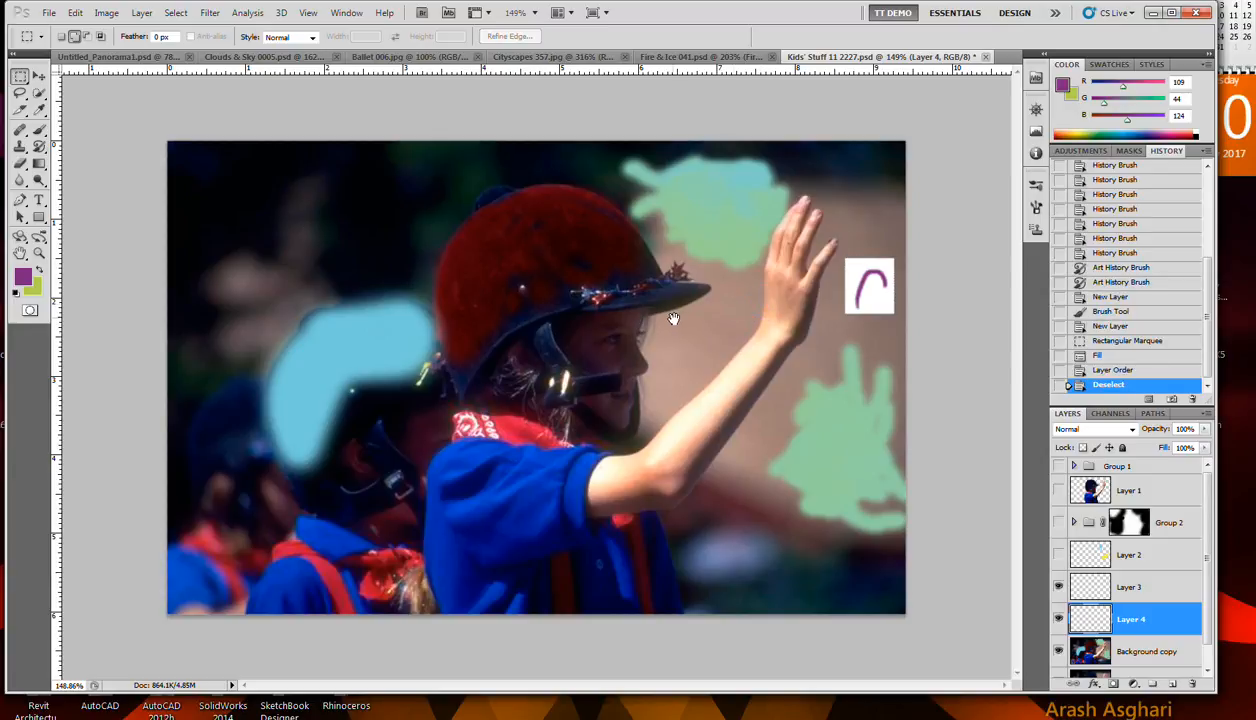
scroll(704, 297, down, 3)
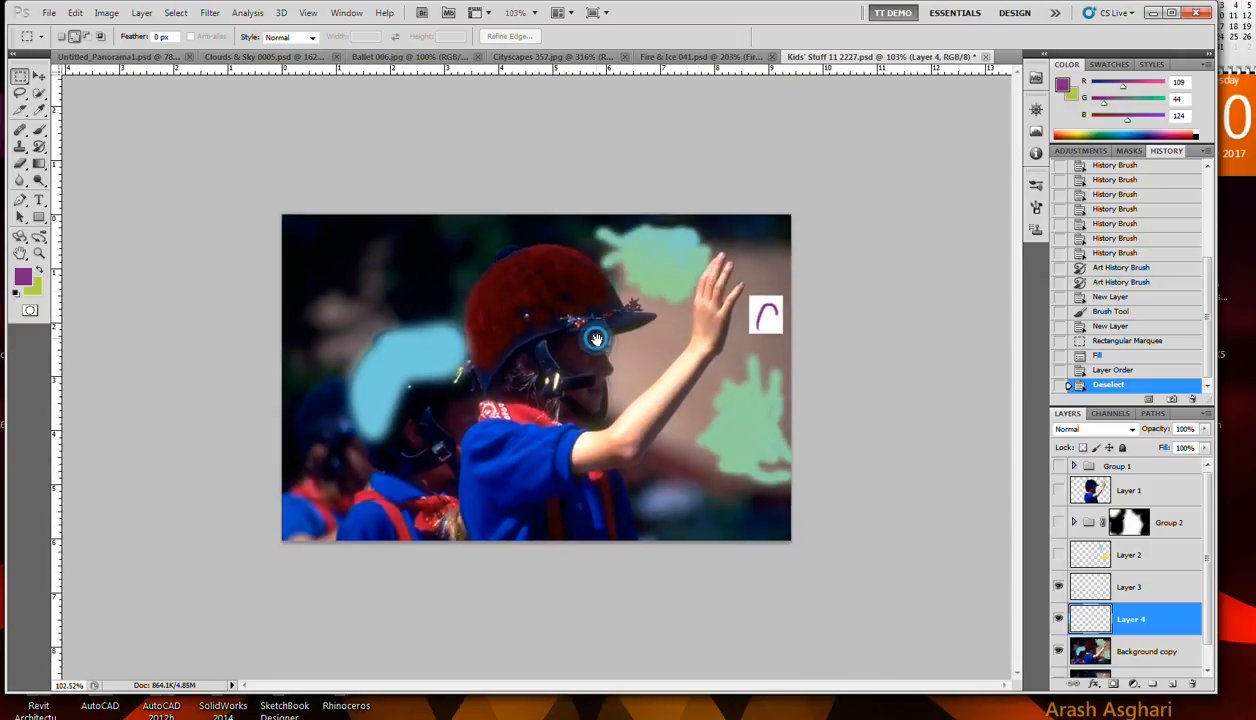
scroll(769, 291, up, 5)
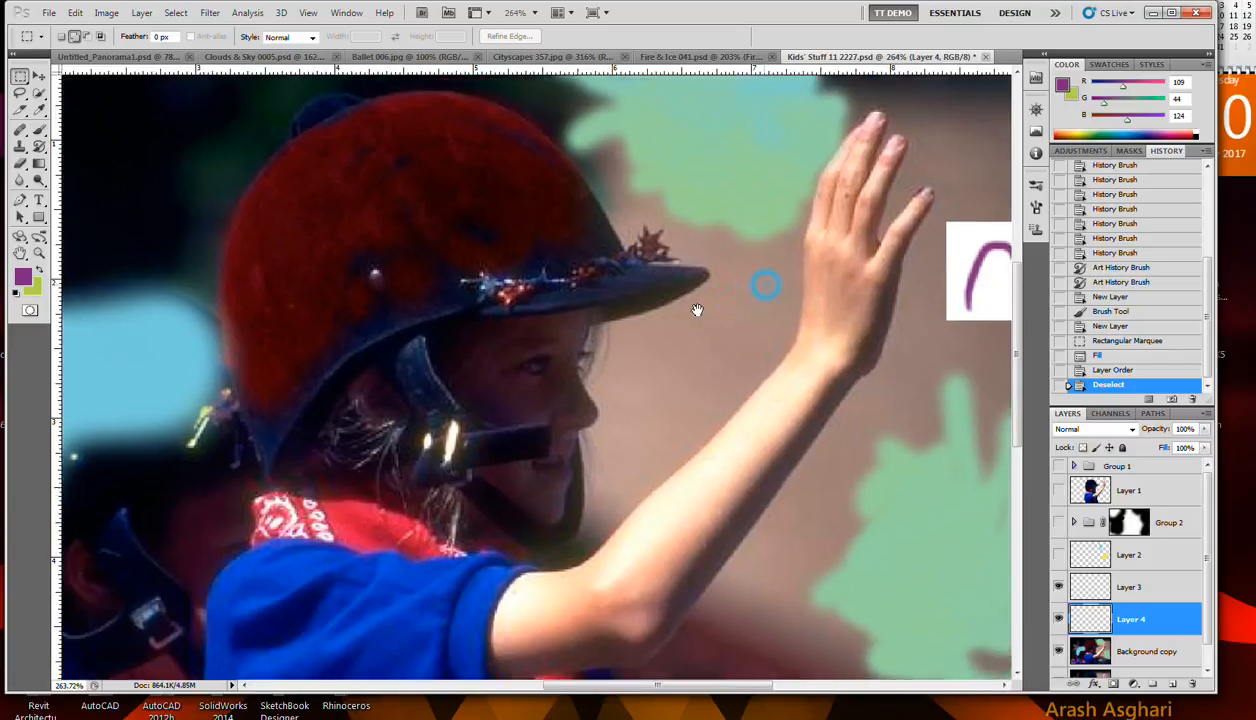
drag(697, 310, 275, 353)
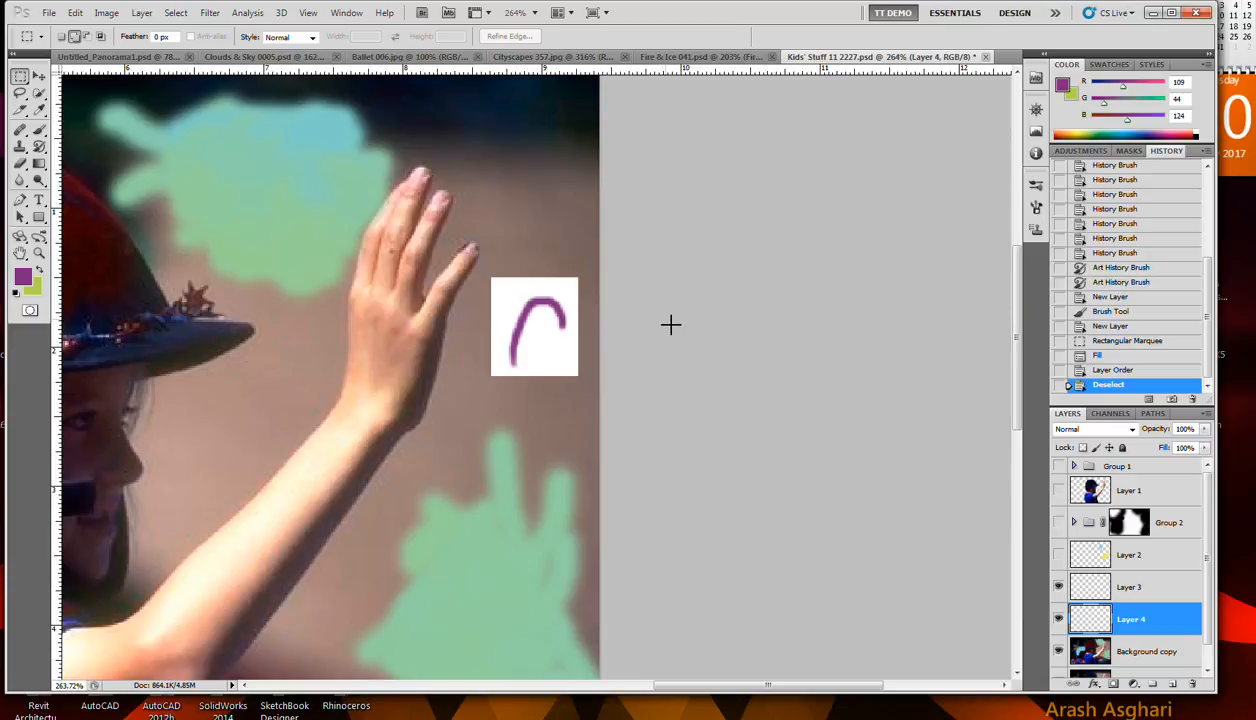
Step: Check the brush settings options and the editing commands for defining a brush preset
click(1036, 208)
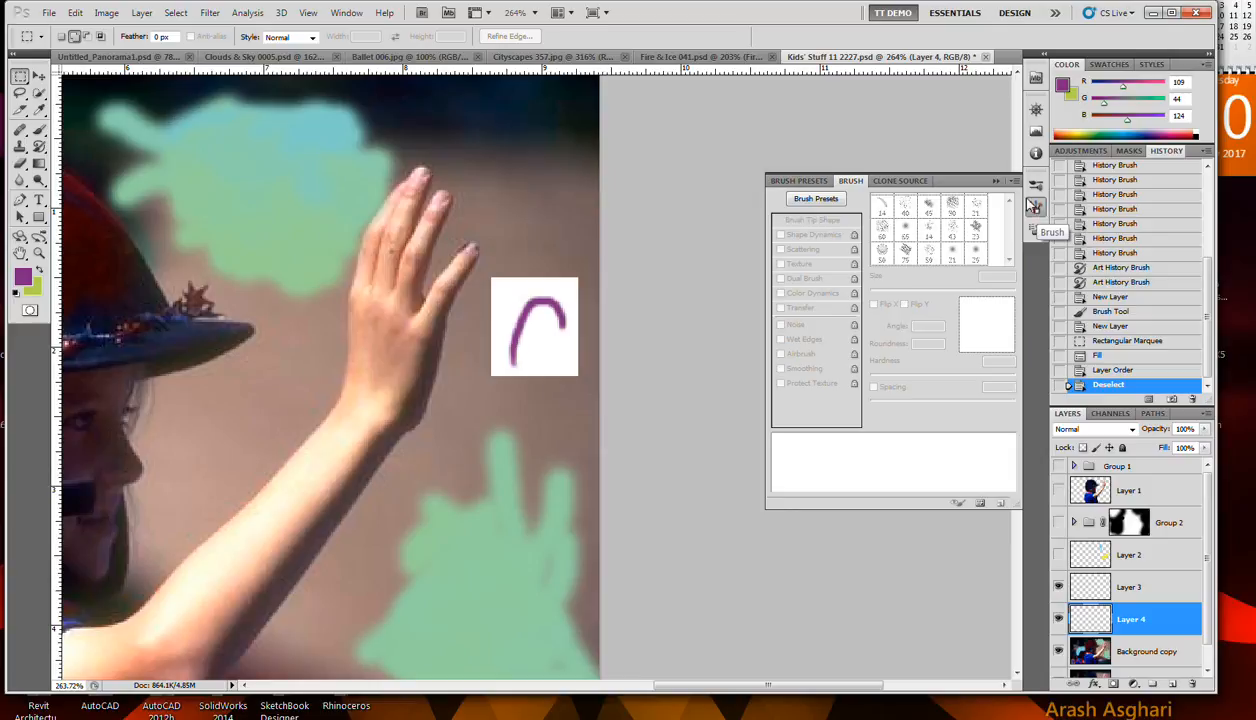
click(1013, 182)
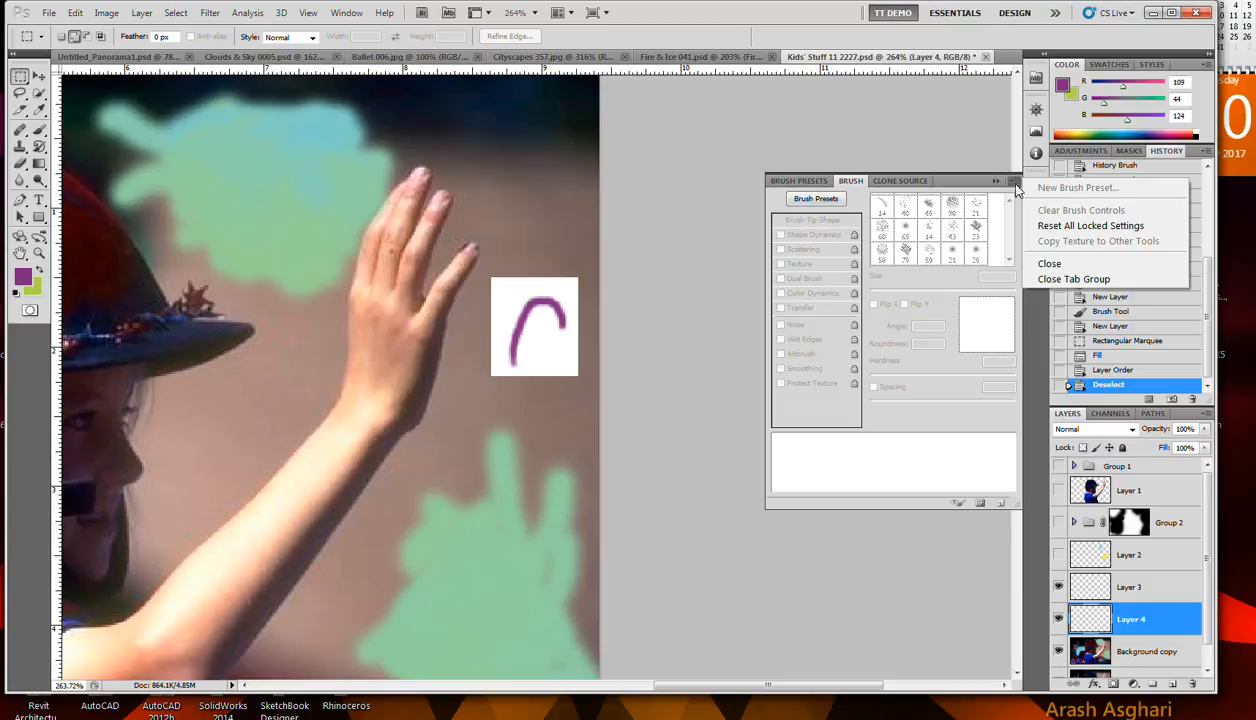
click(1016, 190)
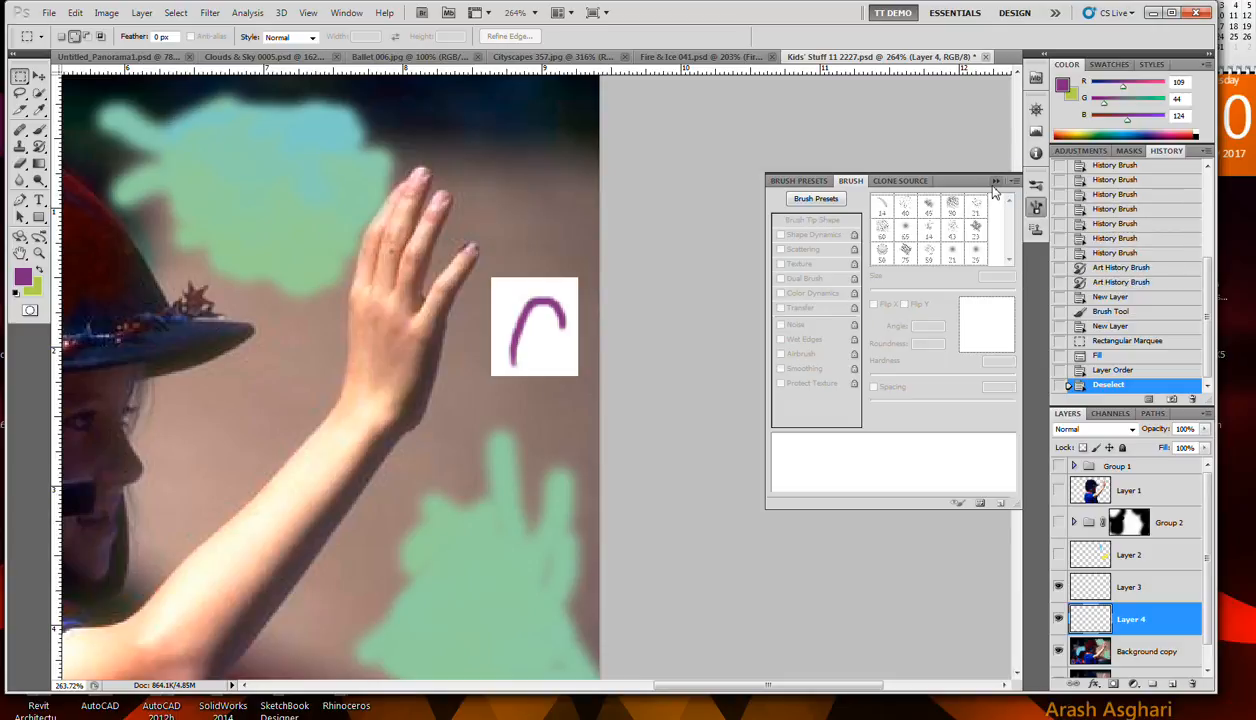
click(995, 181)
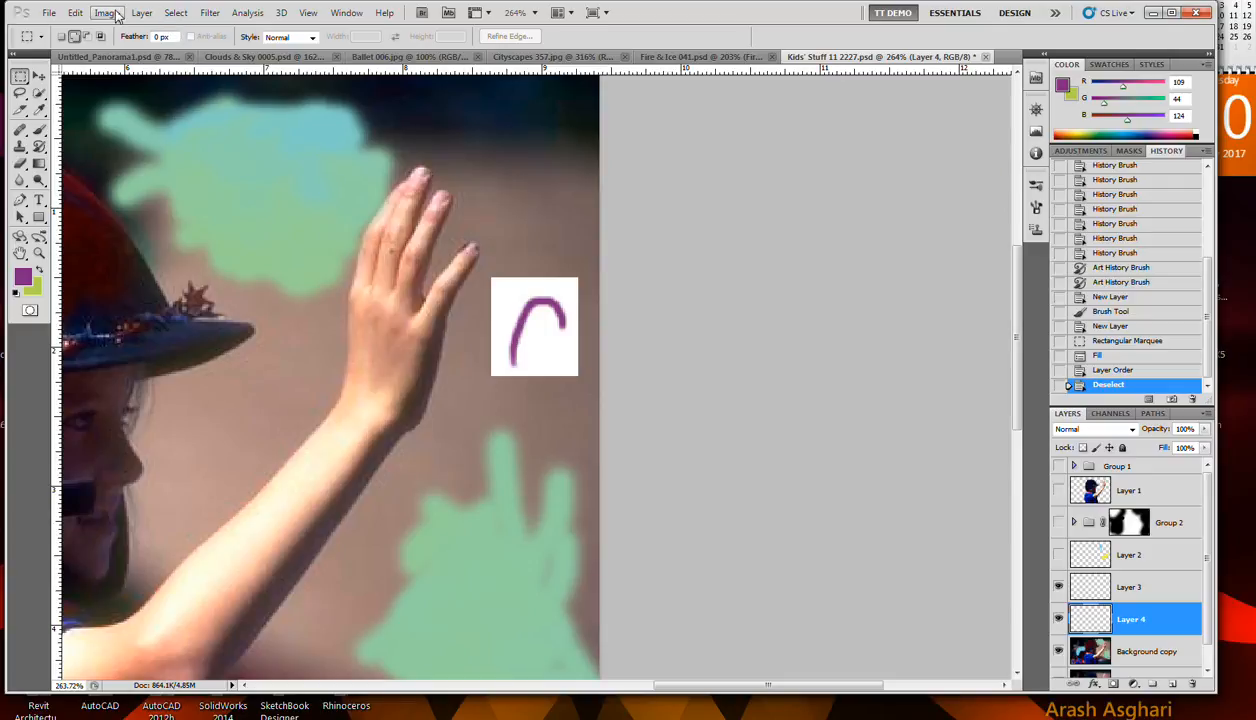
click(79, 14)
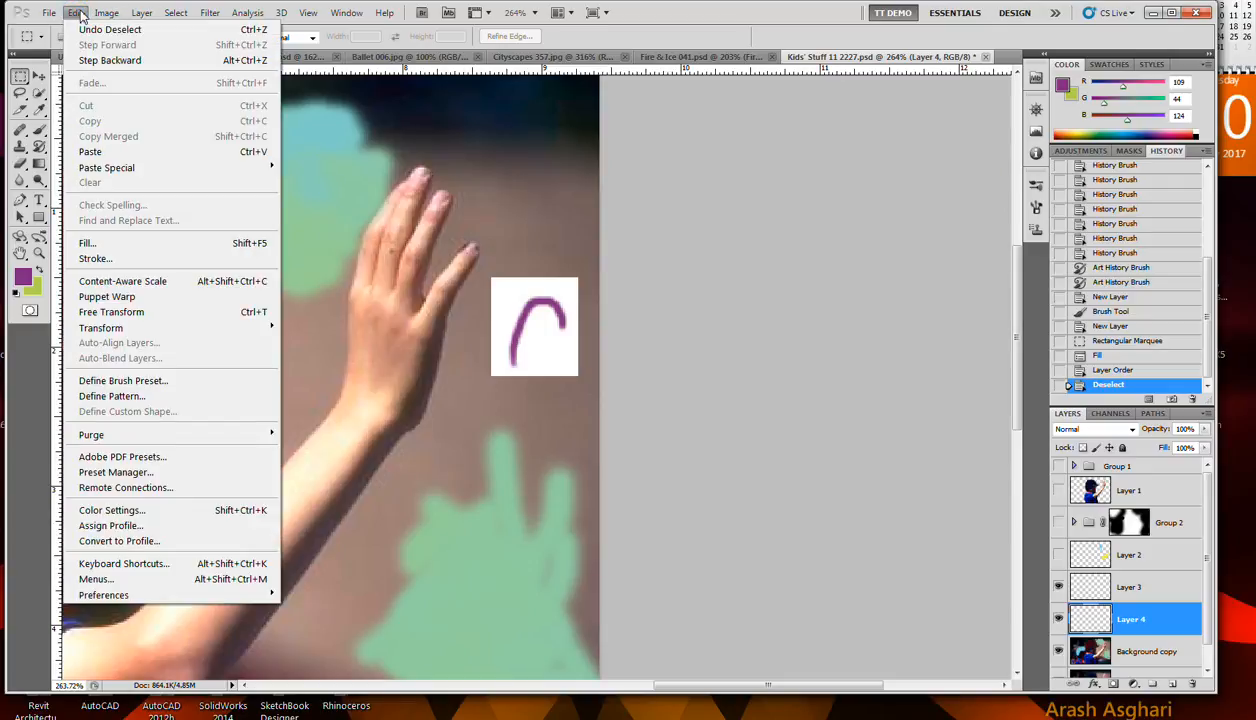
click(79, 14)
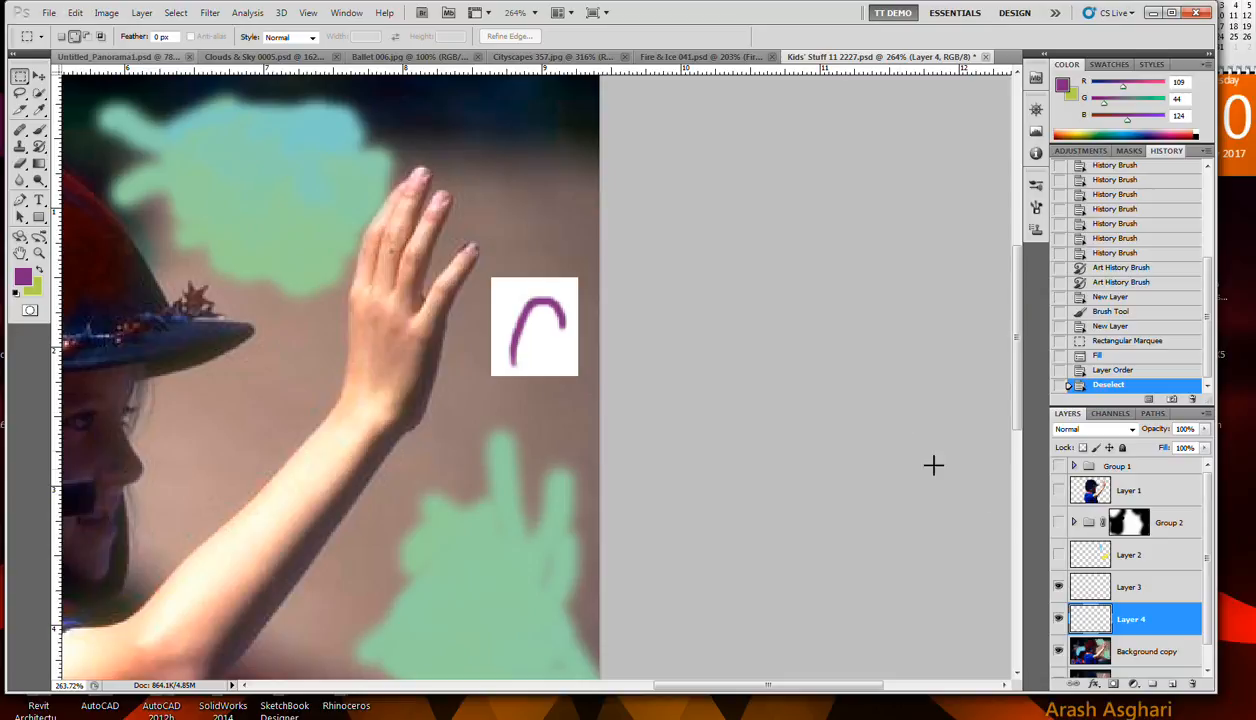
Step: Make Layer 3 the active layer and recheck the brush settings options for creating a preset
click(1169, 586)
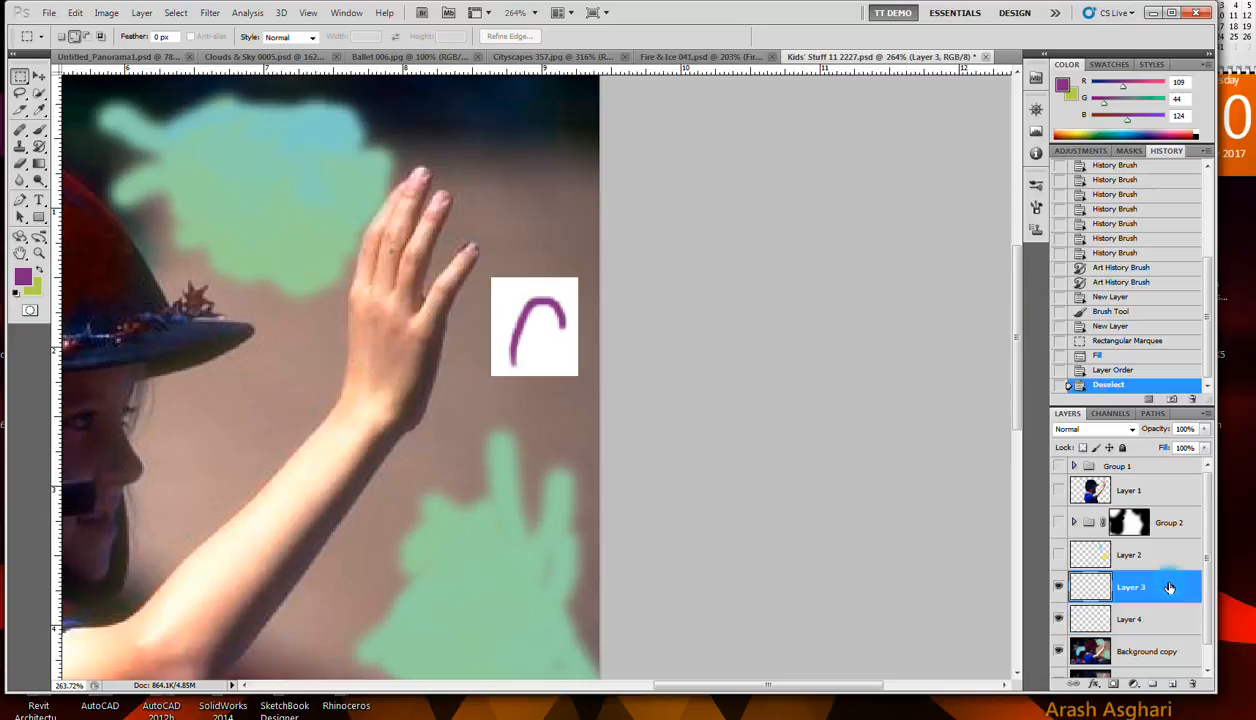
click(1036, 208)
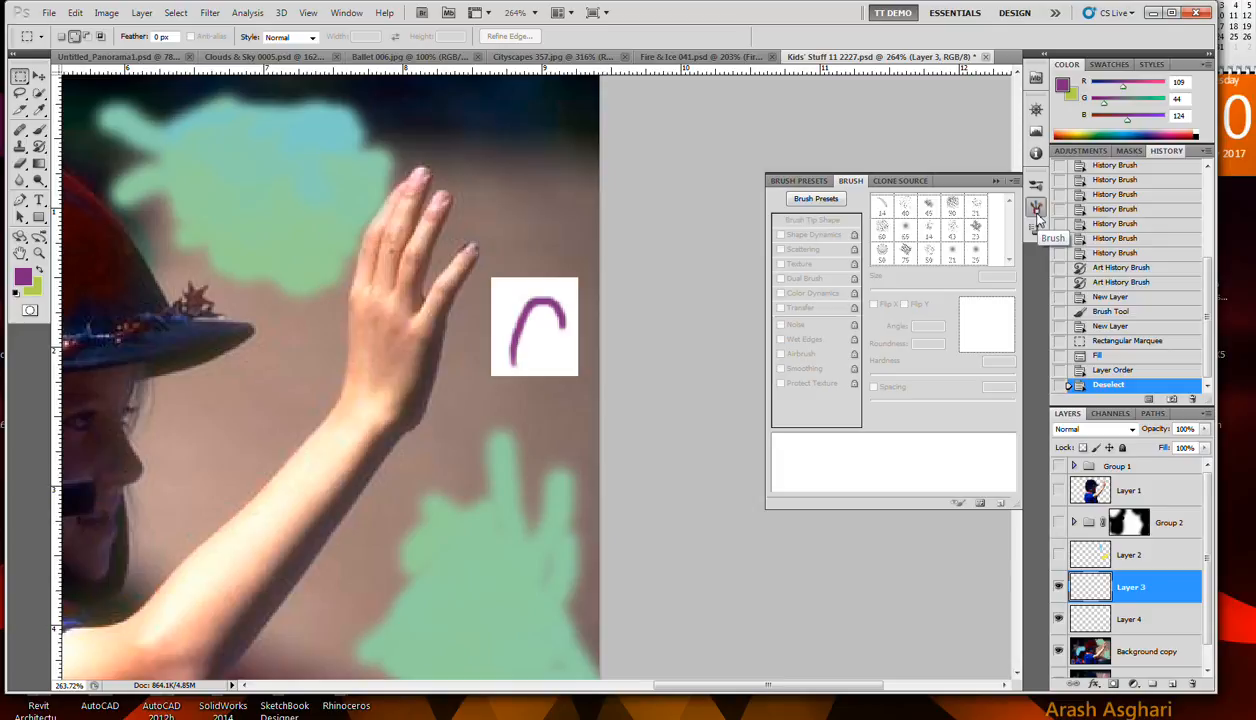
click(1013, 181)
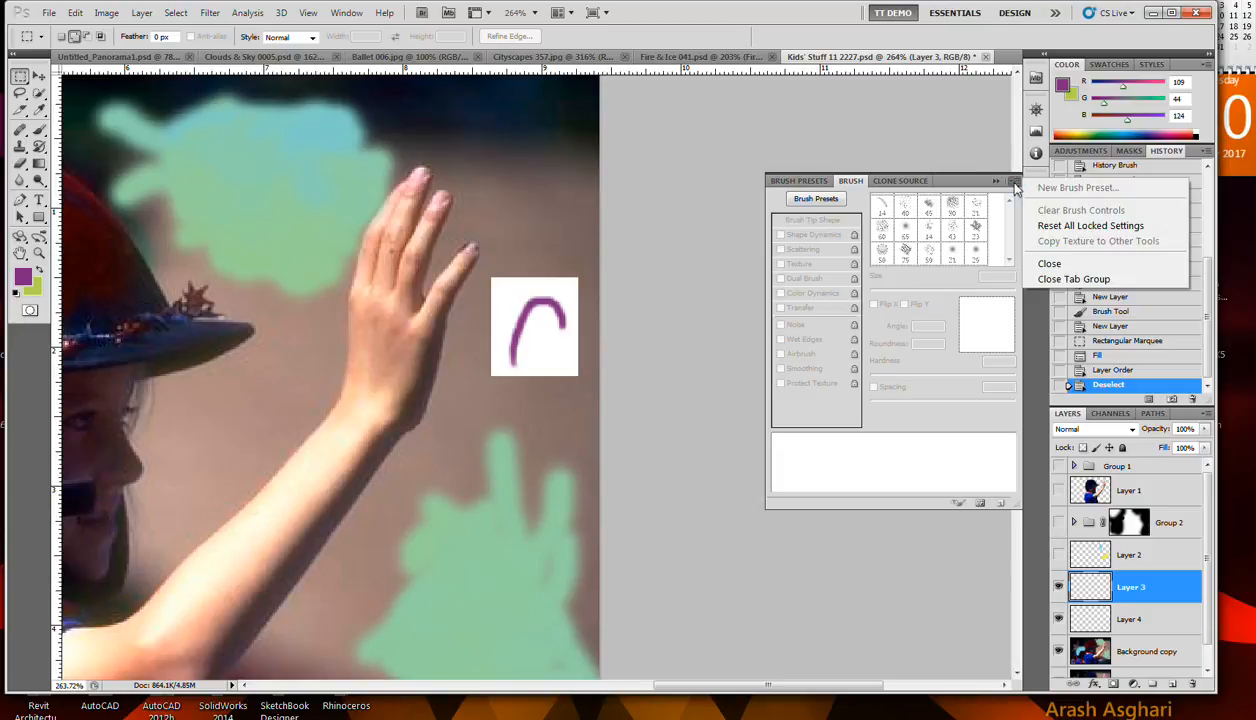
click(1013, 183)
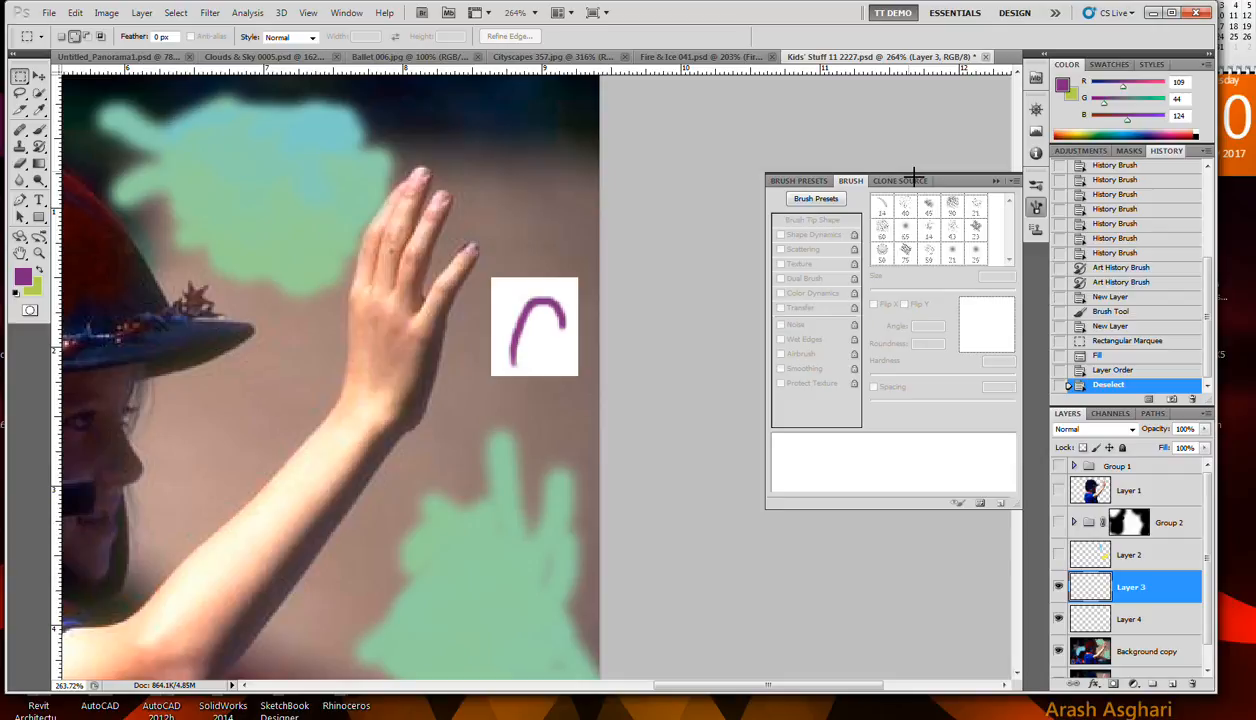
click(994, 182)
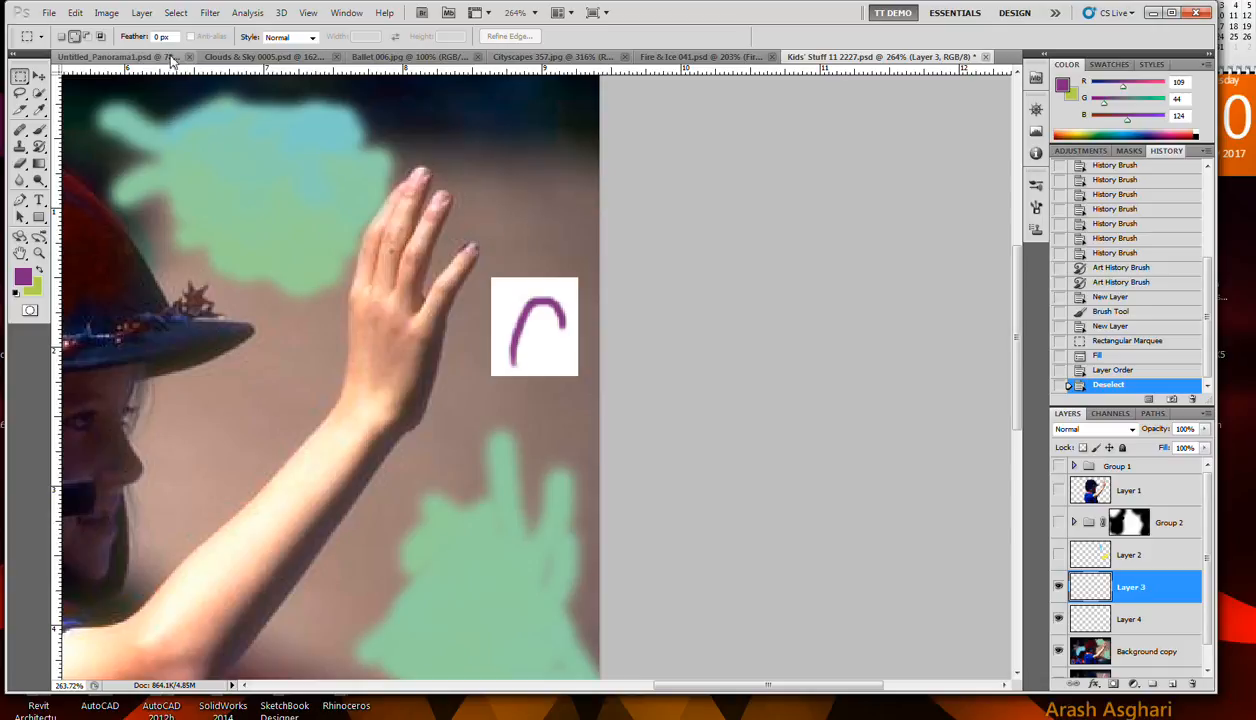
Step: Define a brush preset named "Purple Hair" from the current image
click(106, 14)
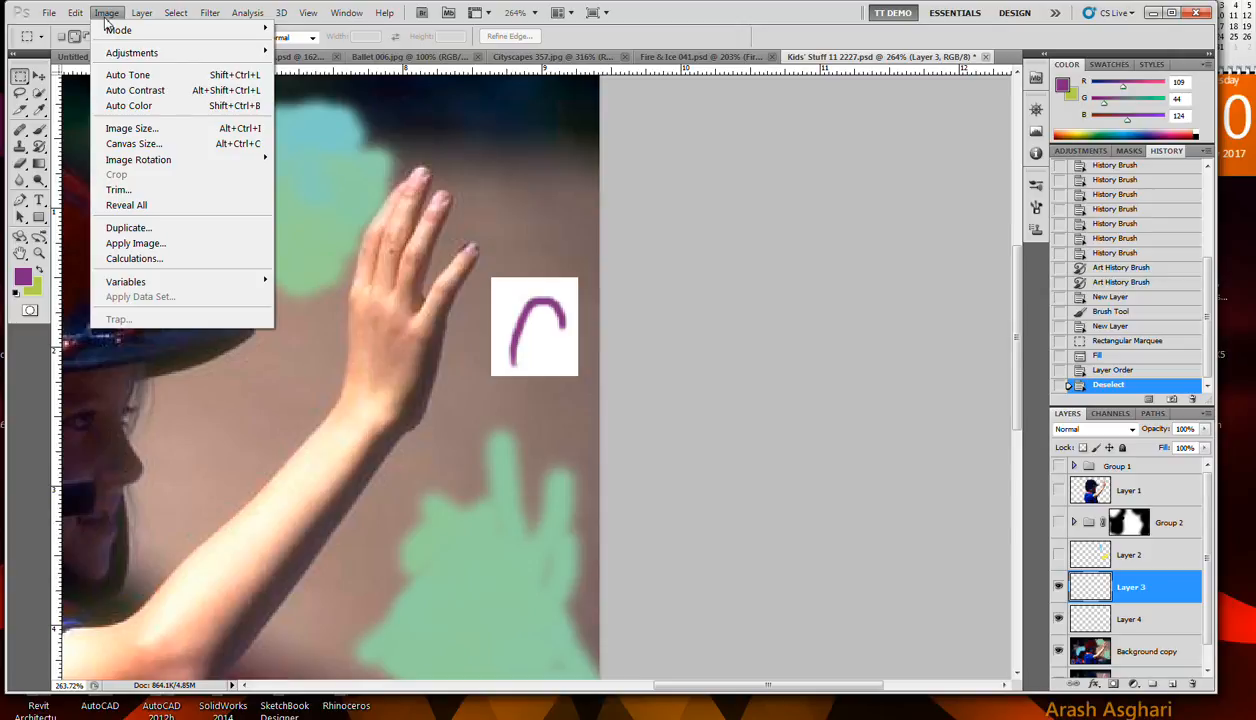
mouse_move(163, 21)
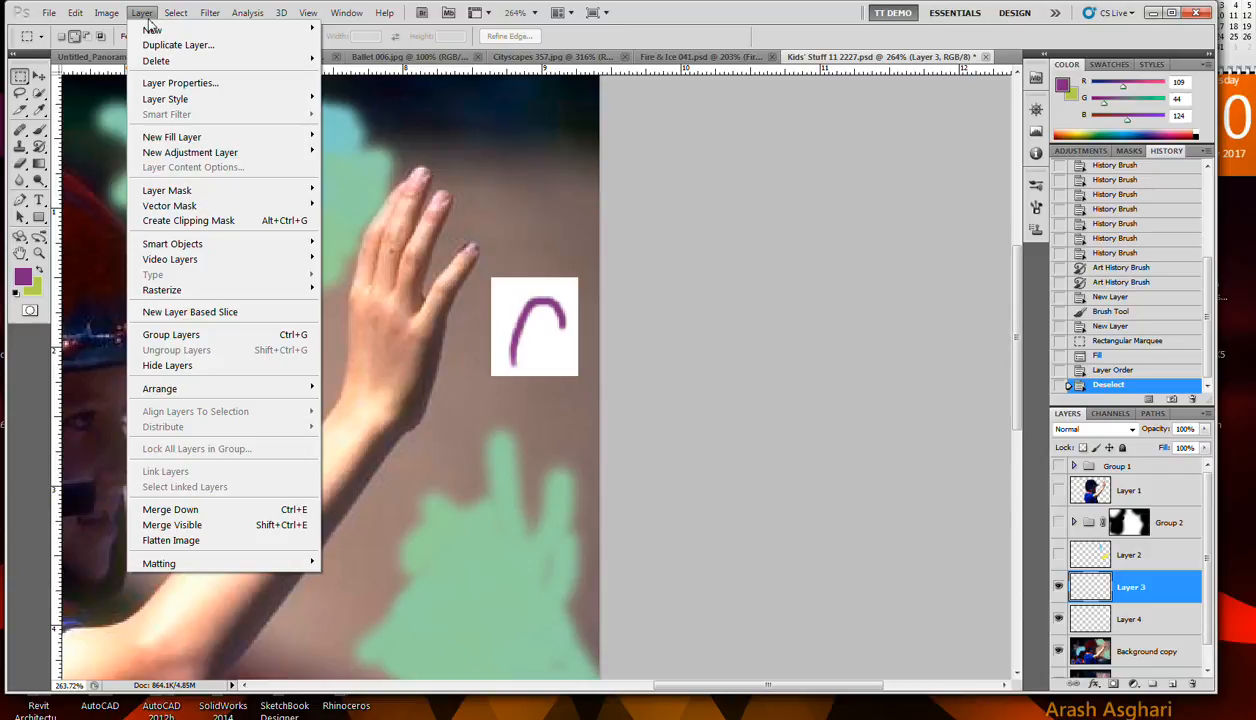
mouse_move(205, 14)
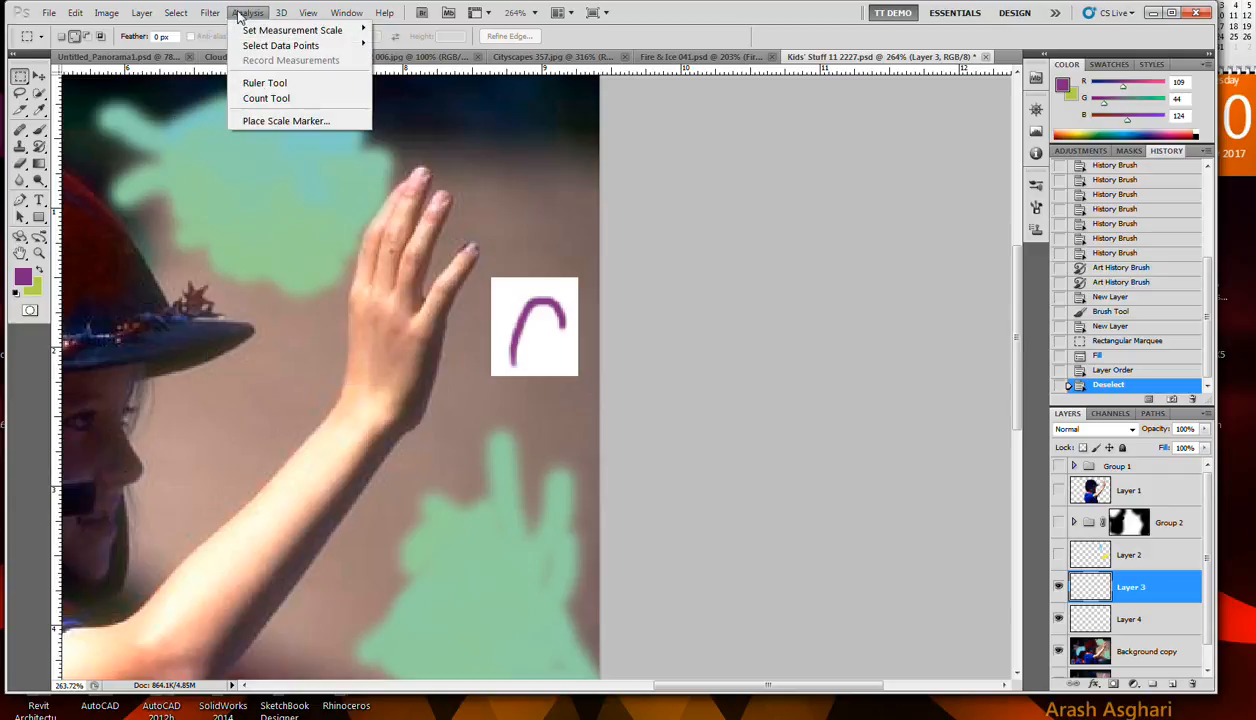
mouse_move(307, 13)
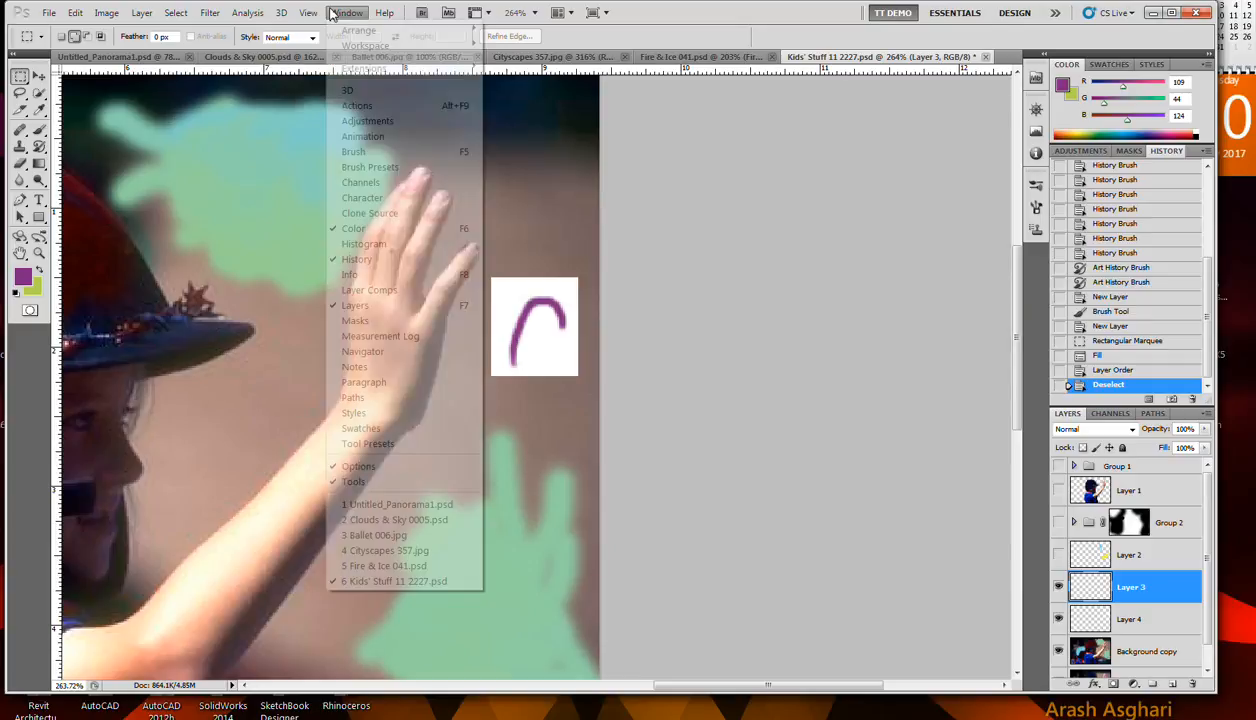
mouse_move(70, 15)
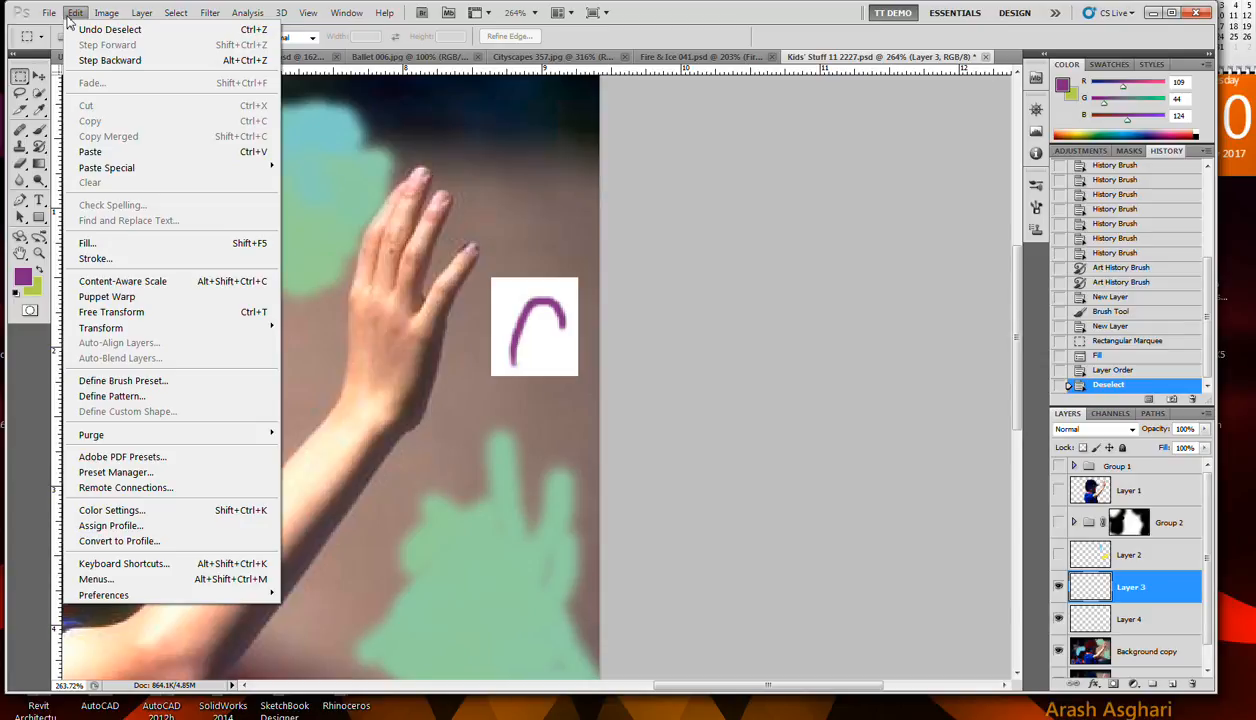
click(138, 385)
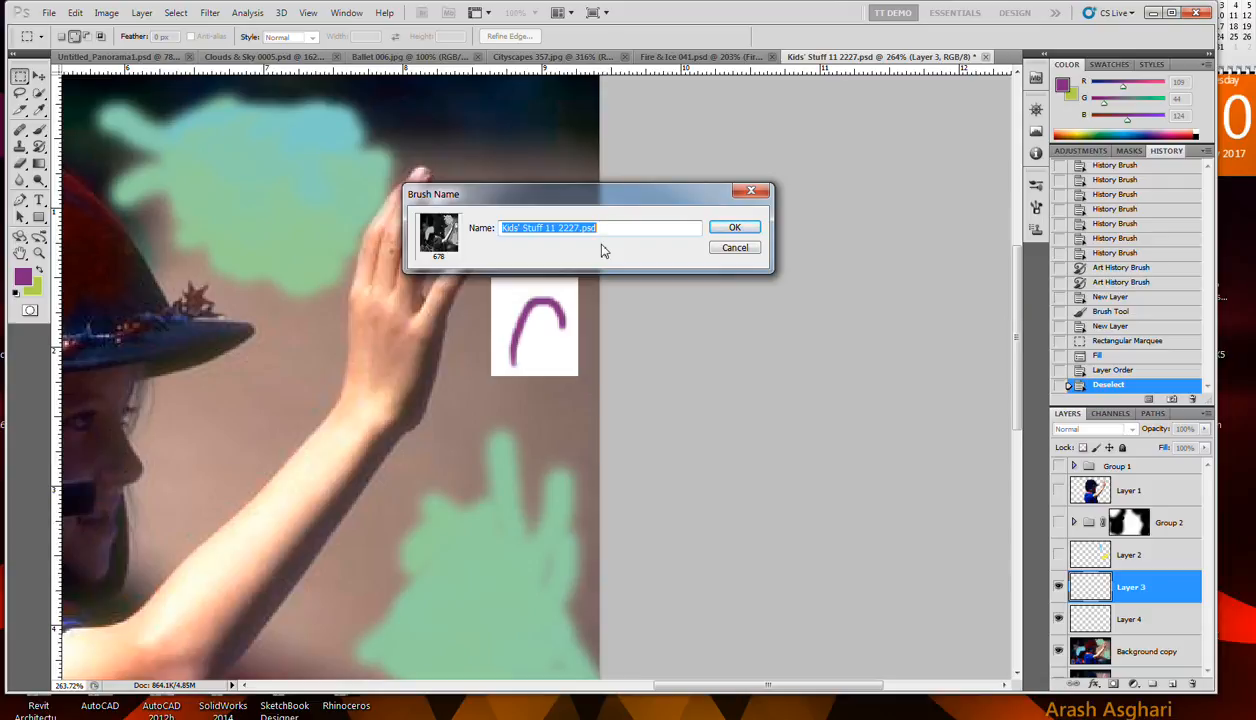
text(ur)
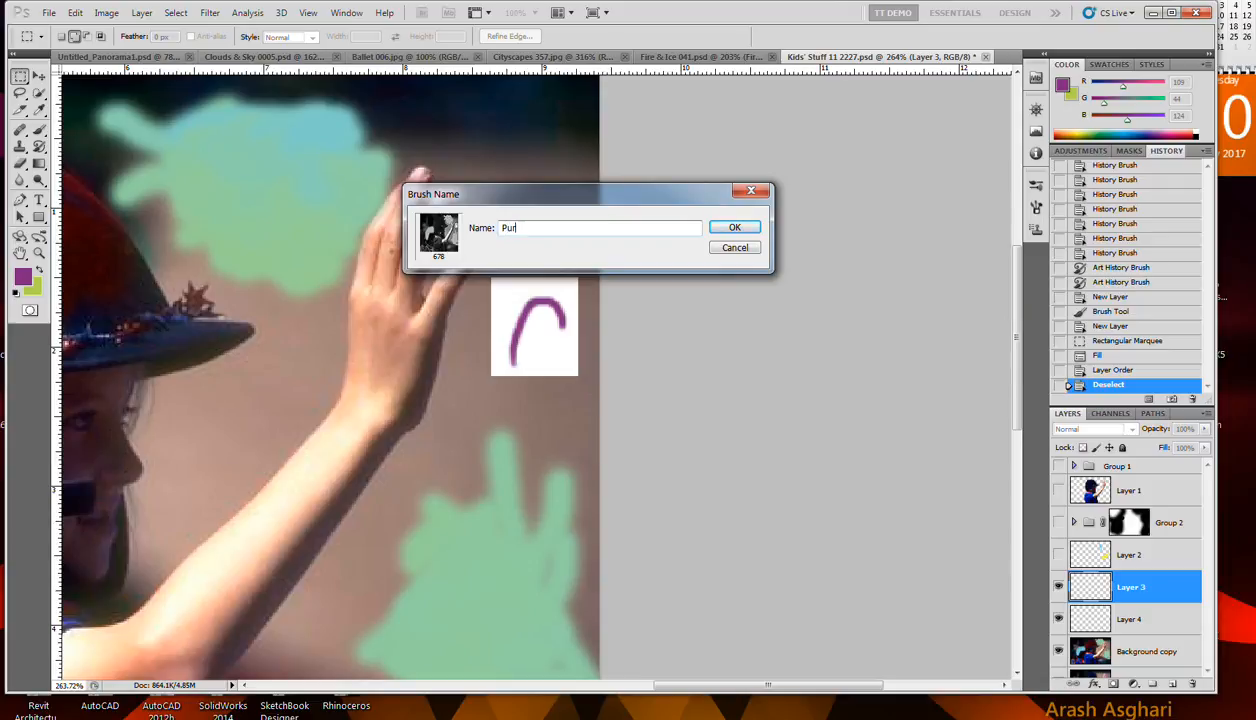
text(ple Hair)
click(727, 232)
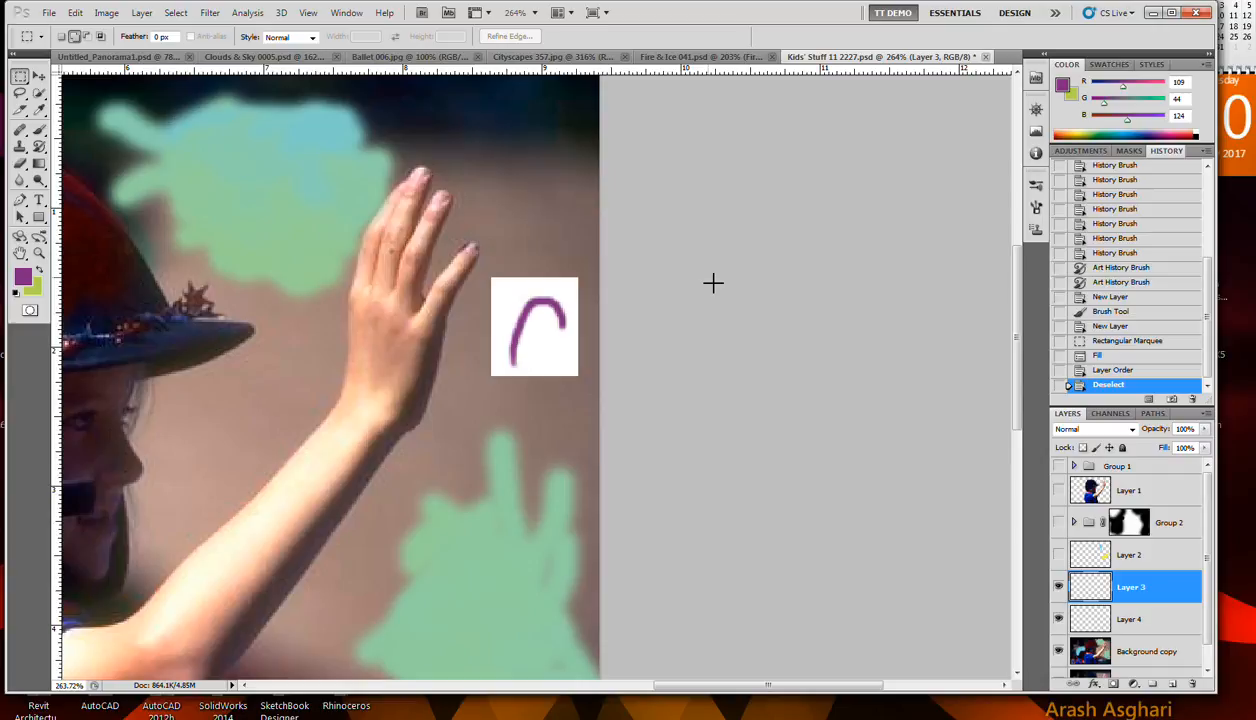
Step: Check the clone source options and the brush tip settings for the newly defined preset
click(1036, 229)
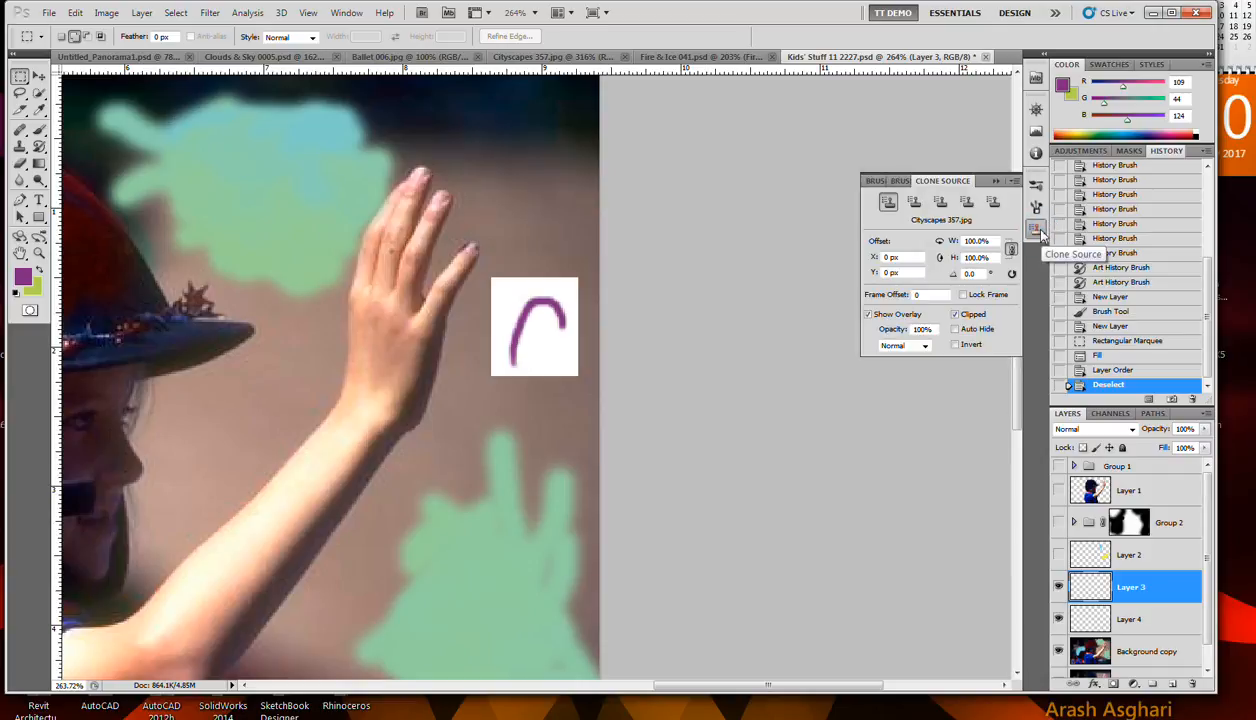
click(1036, 207)
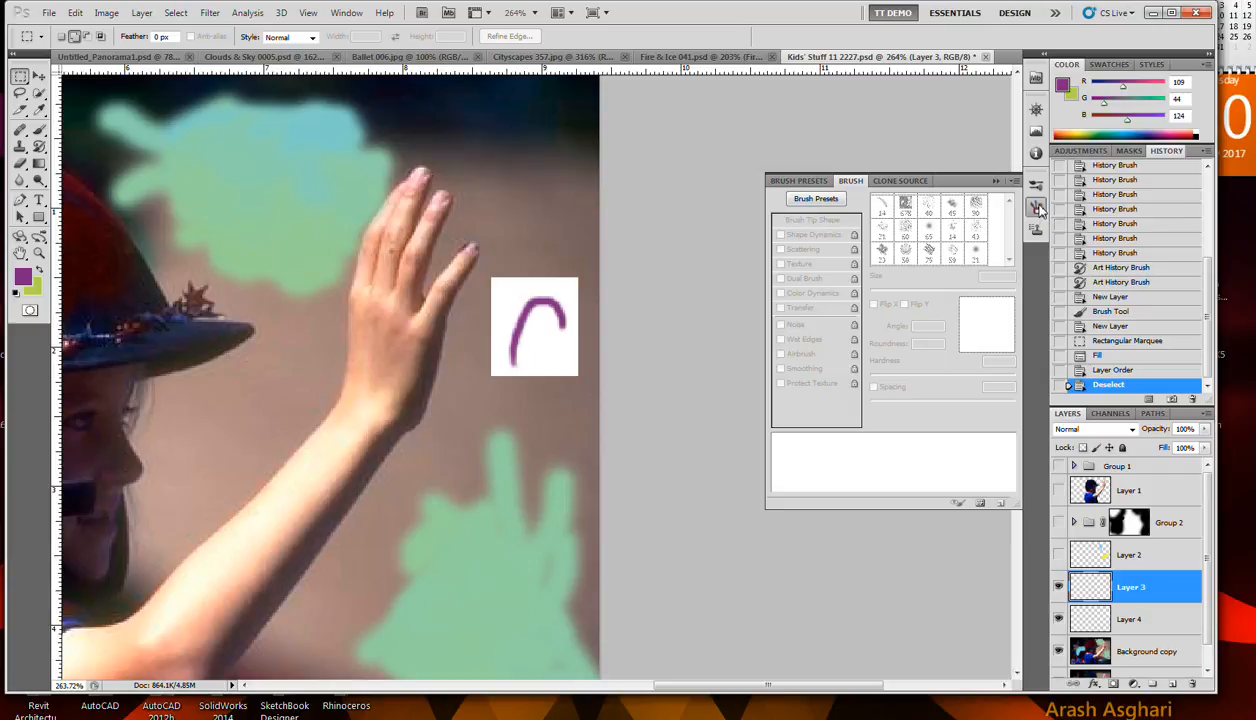
click(1037, 207)
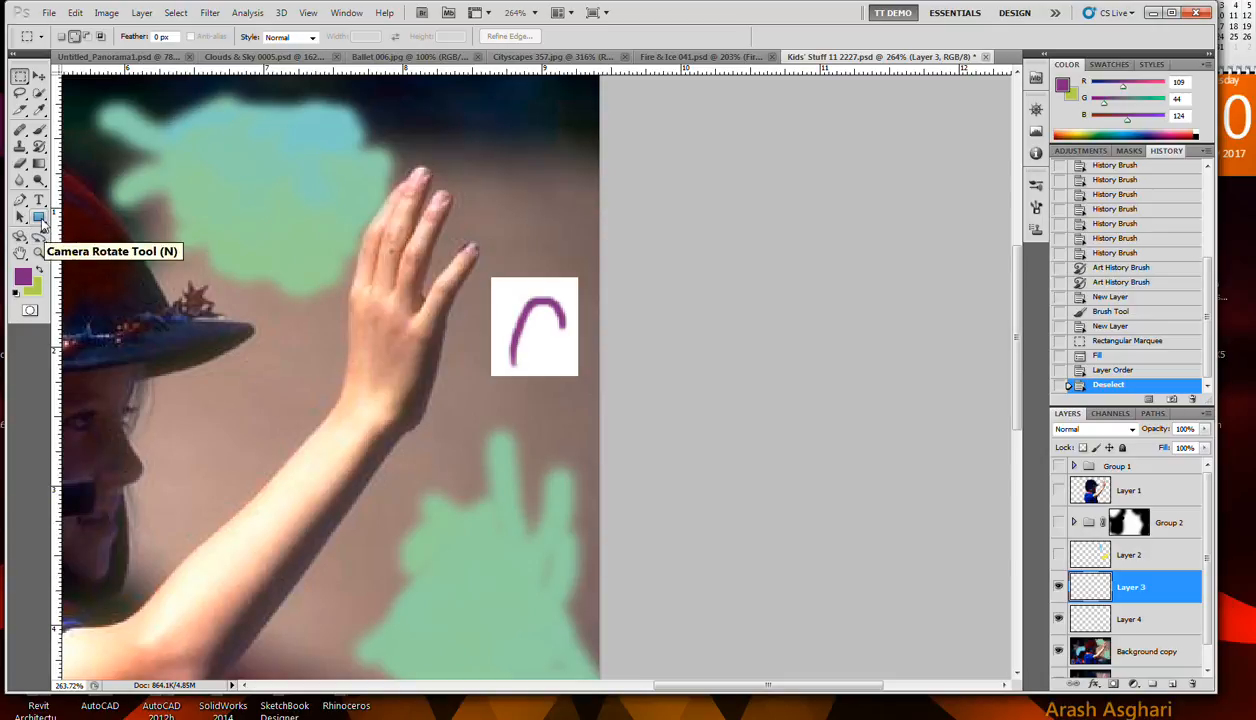
Step: Activate the Brush tool, try the new 678 px preset and choose the 14 px curved brush tip instead
click(40, 131)
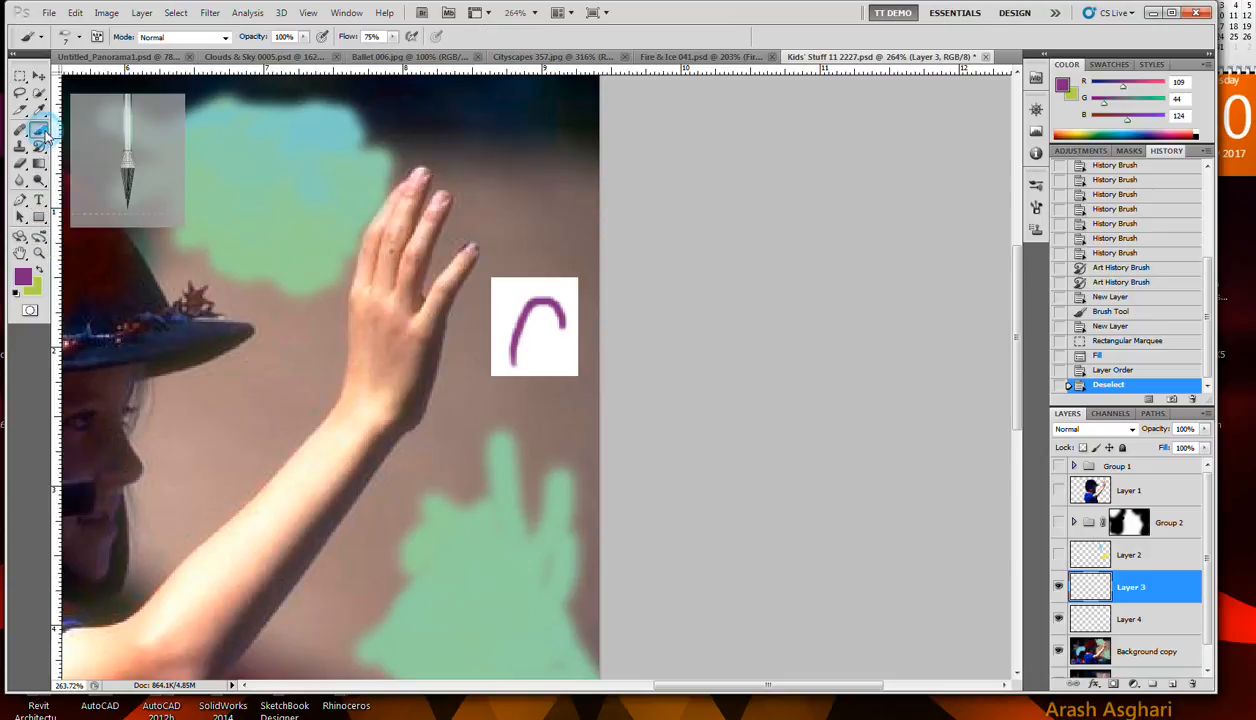
right_click(477, 177)
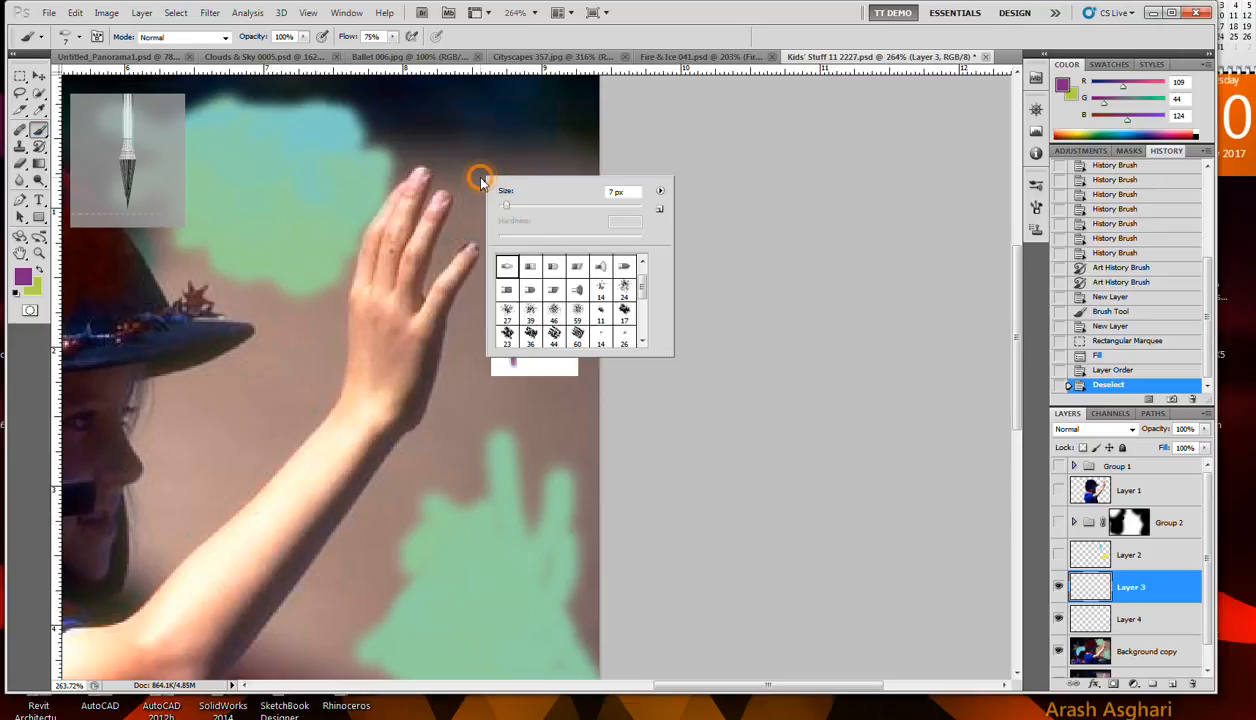
drag(642, 285, 641, 335)
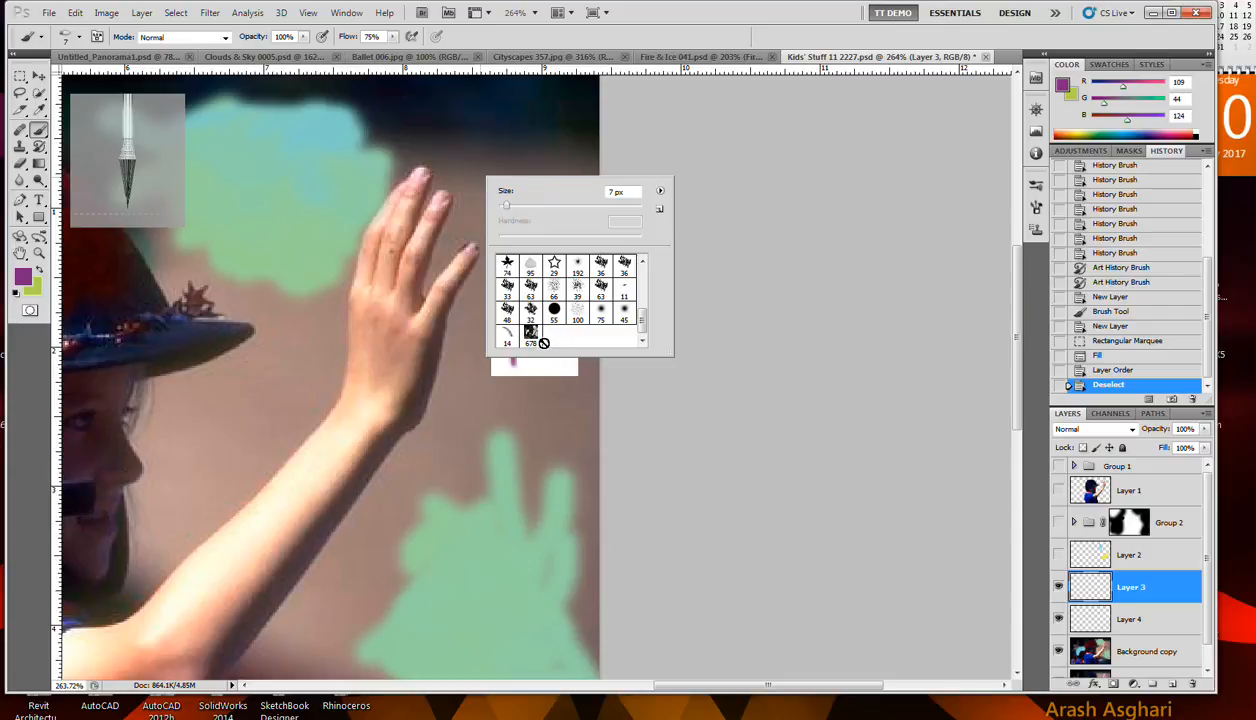
click(537, 340)
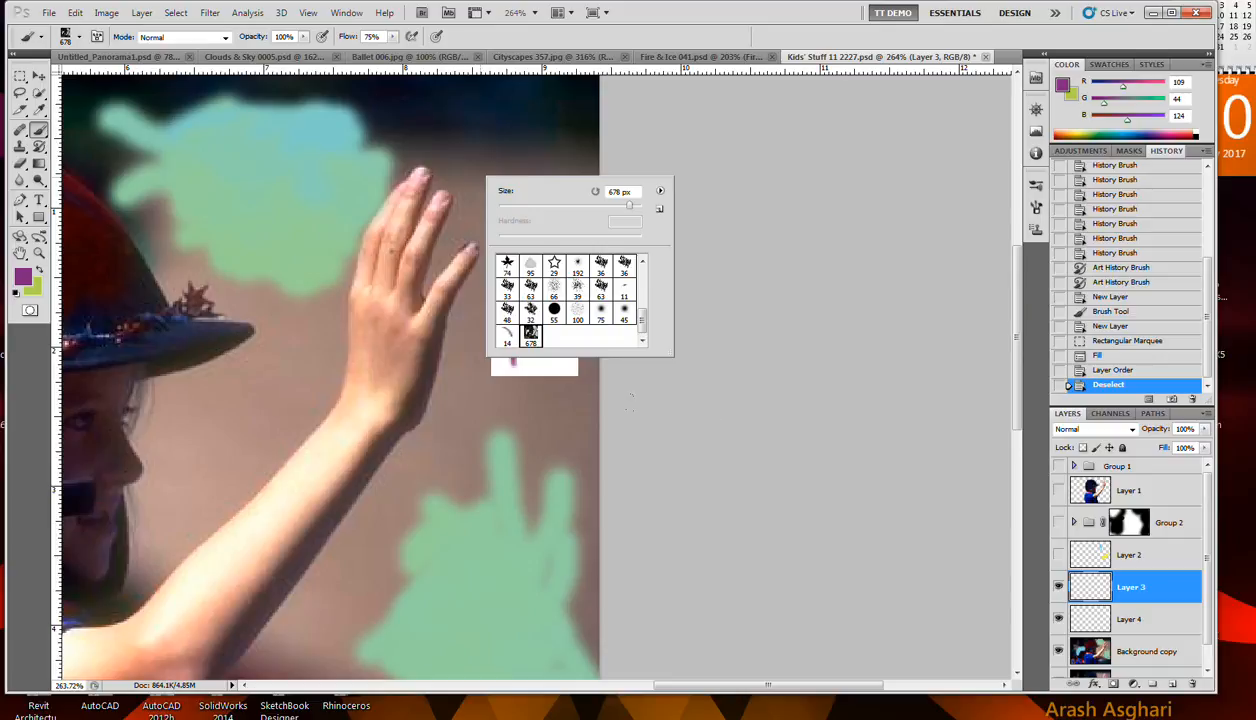
click(507, 338)
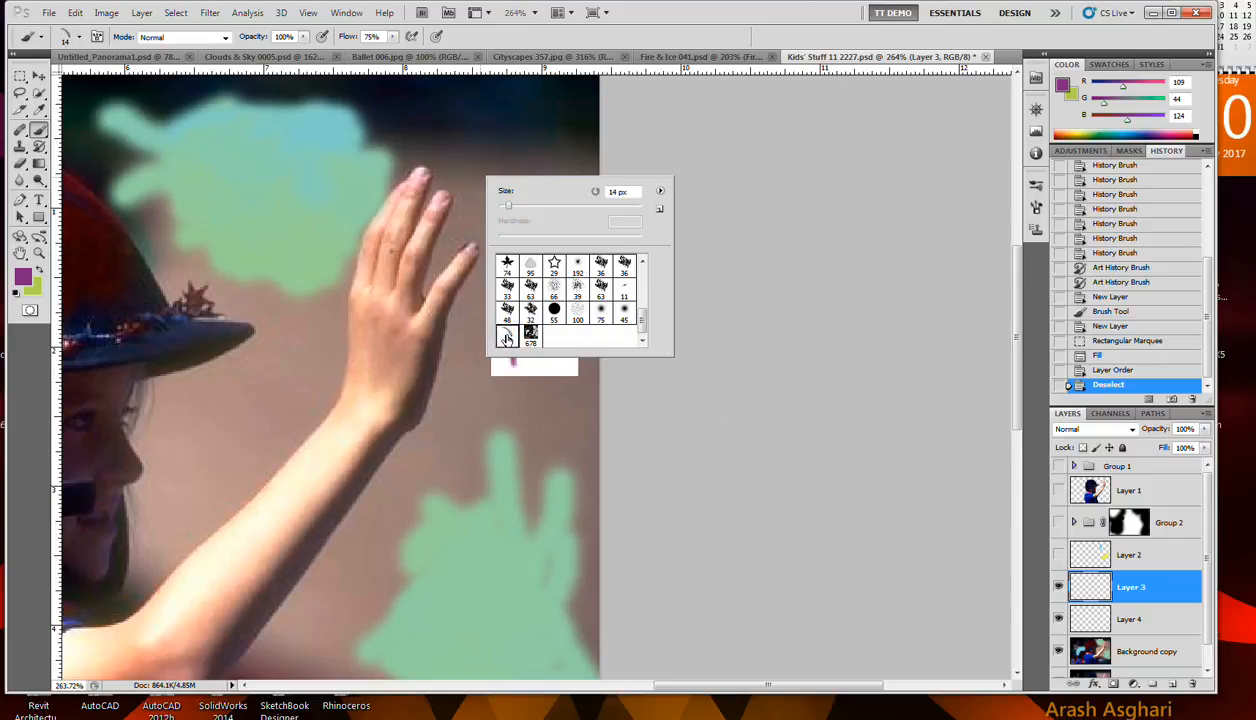
Step: Paint a test loop in purple below the white rectangle on Layer 3 and undo the stroke
click(467, 396)
mouse_move(465, 398)
mouse_down()
mouse_move(576, 440)
mouse_move(432, 460)
mouse_move(510, 390)
mouse_move(456, 428)
mouse_move(520, 490)
mouse_up()
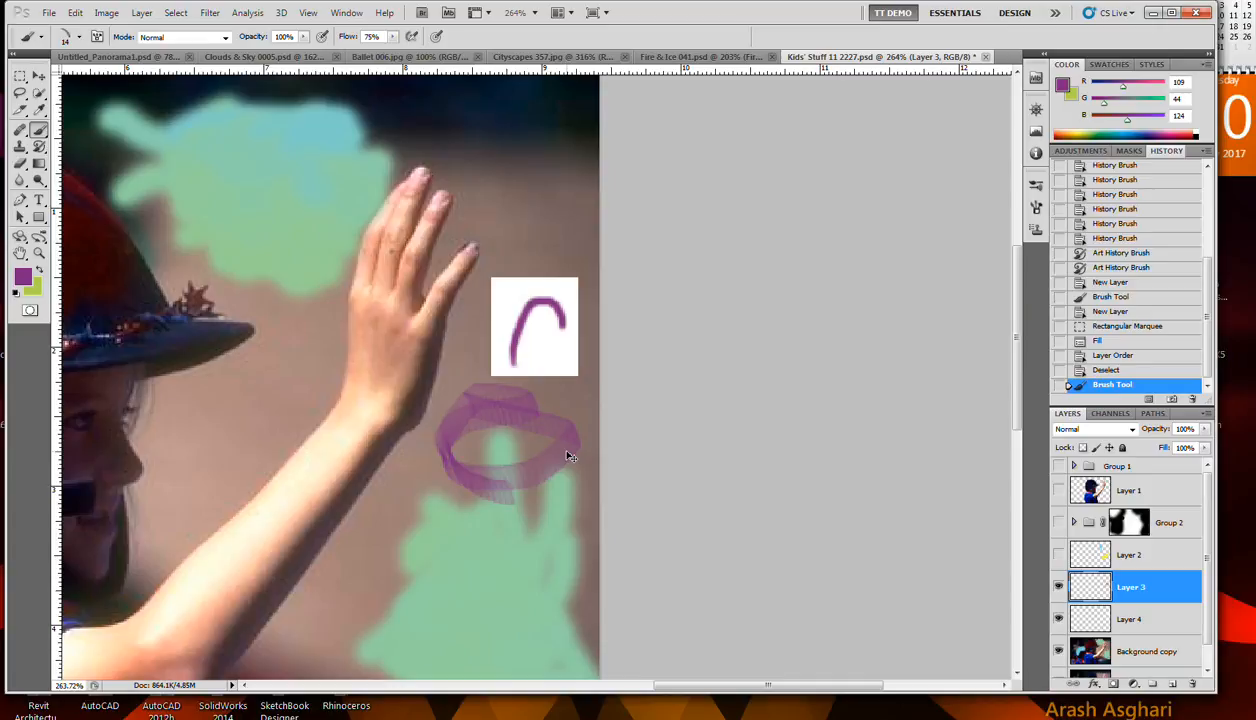
key(ctrl+z)
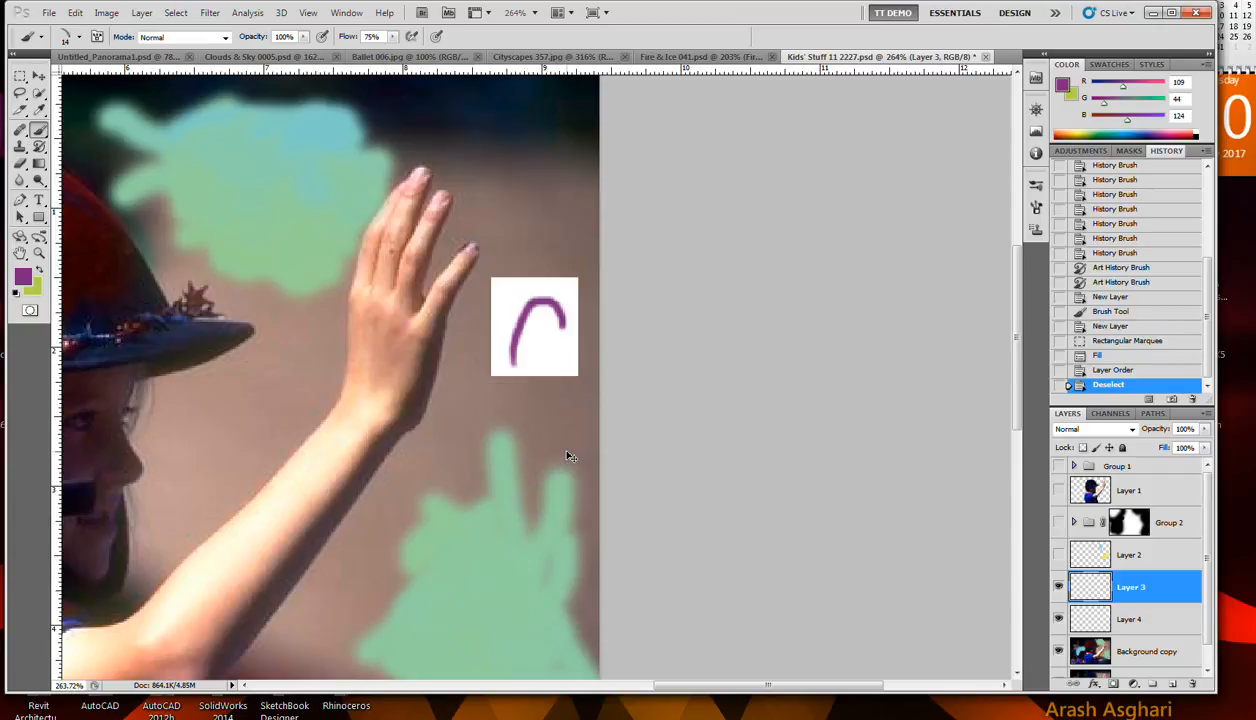
Step: Examine Layer 3's blending options and layer commands, and toggle its visibility off and on
double_click(1140, 594)
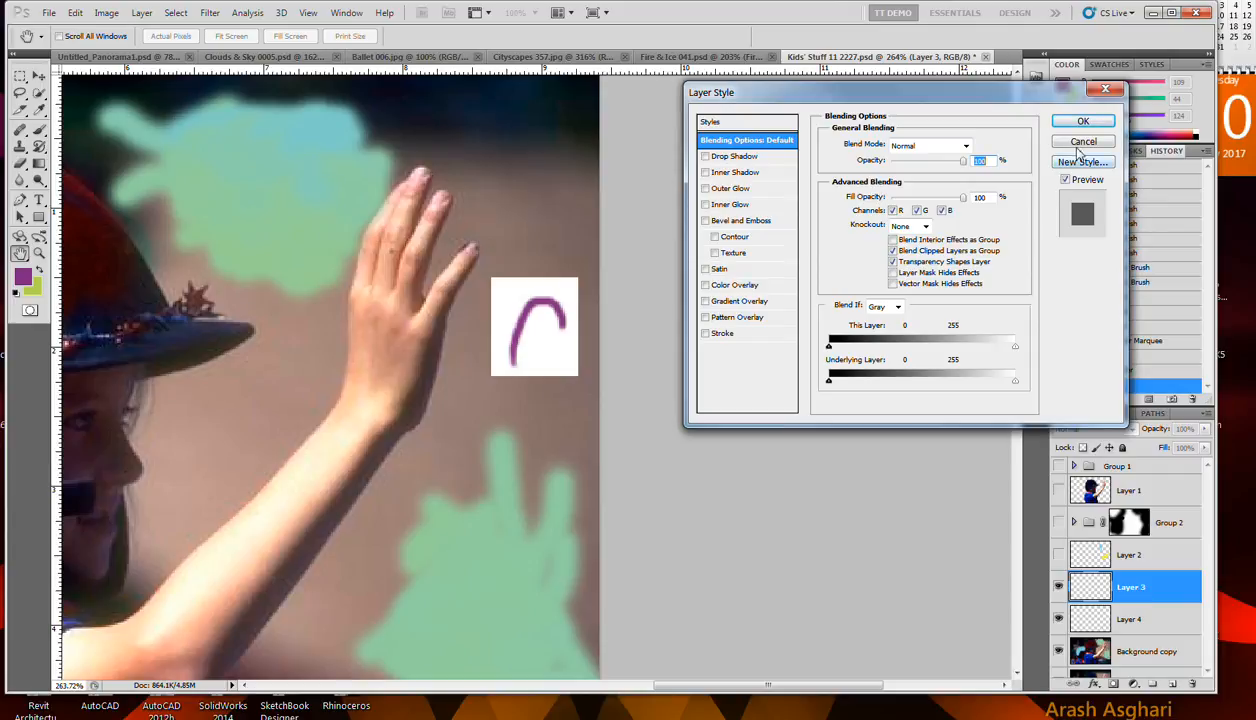
key(Escape)
right_click(1110, 580)
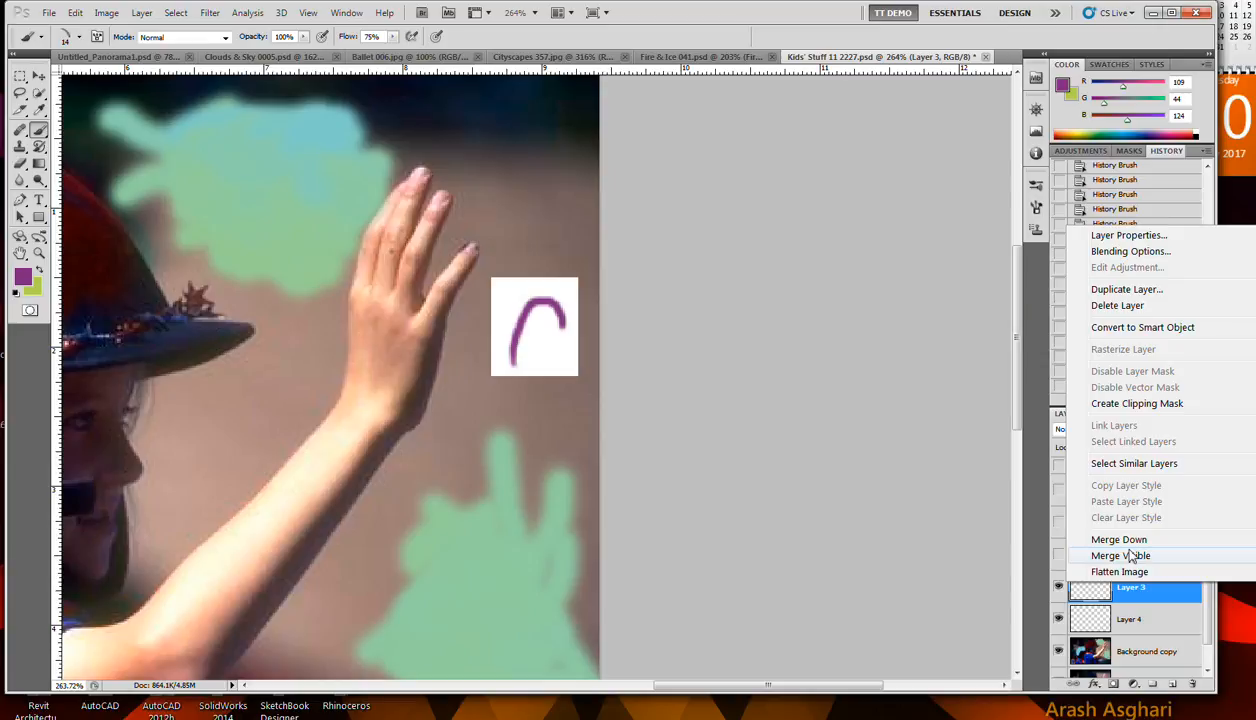
click(1136, 596)
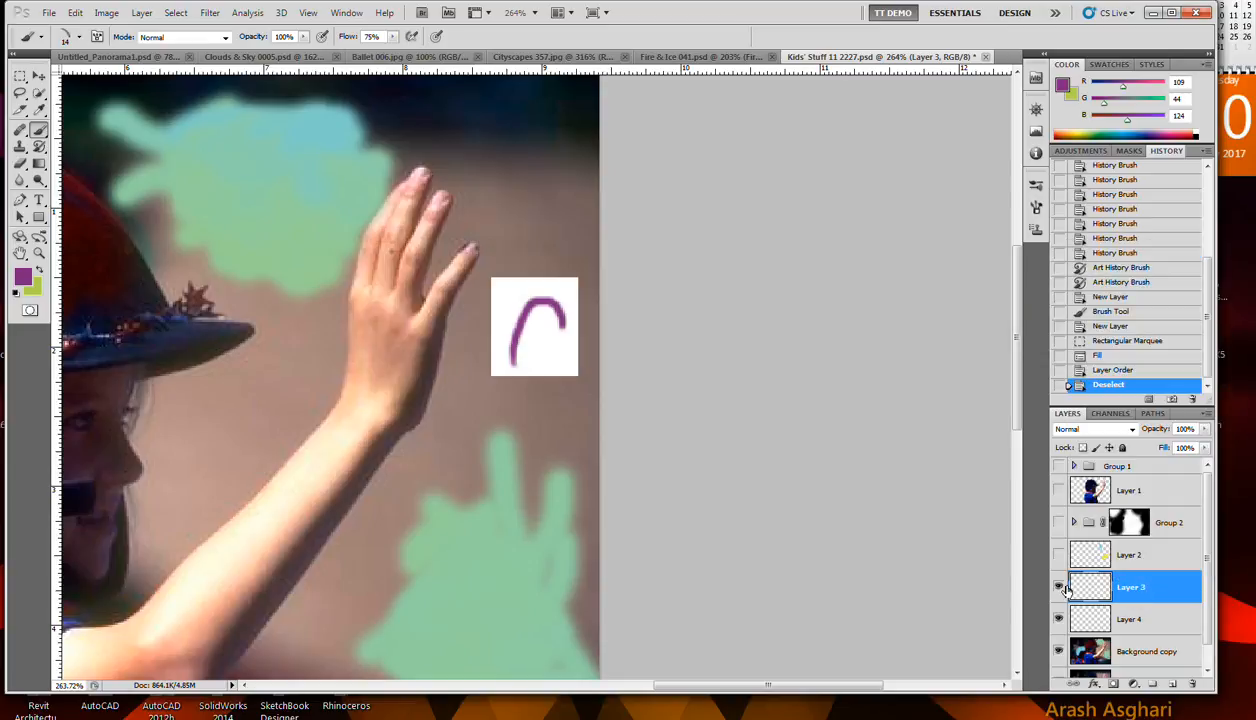
click(1059, 588)
click(1059, 588)
right_click(1152, 588)
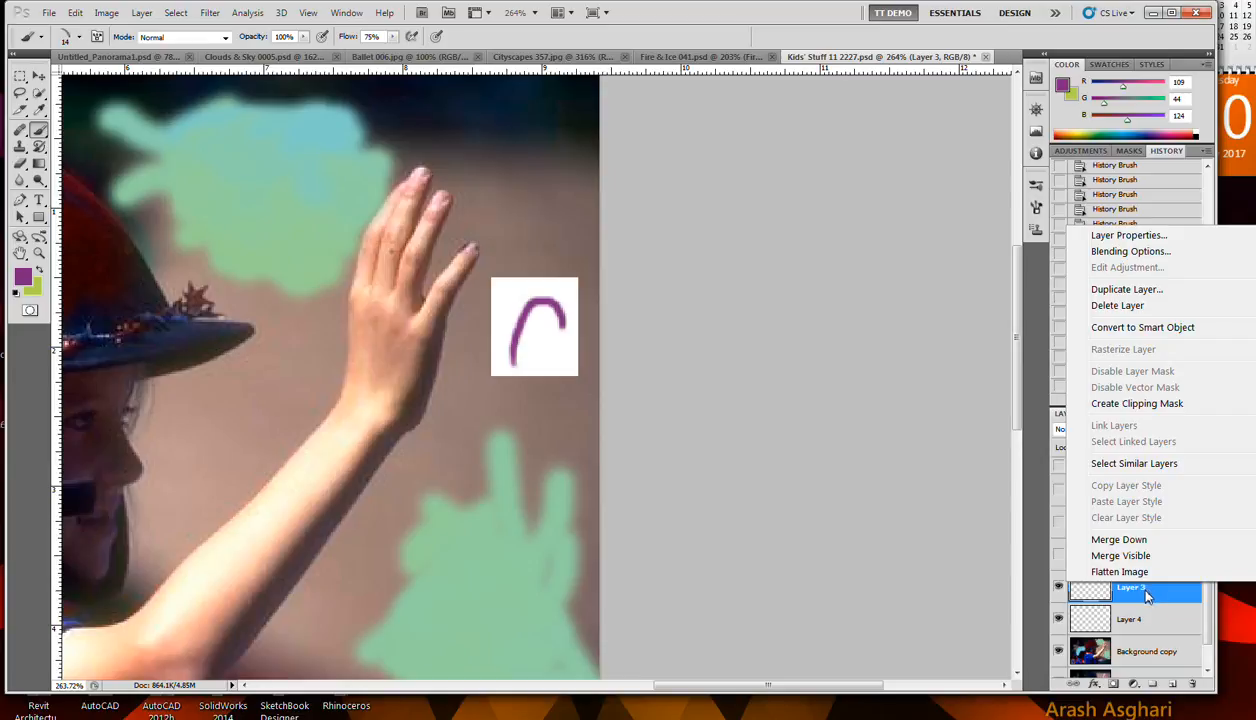
Step: Deselect all layers
click(175, 14)
click(175, 14)
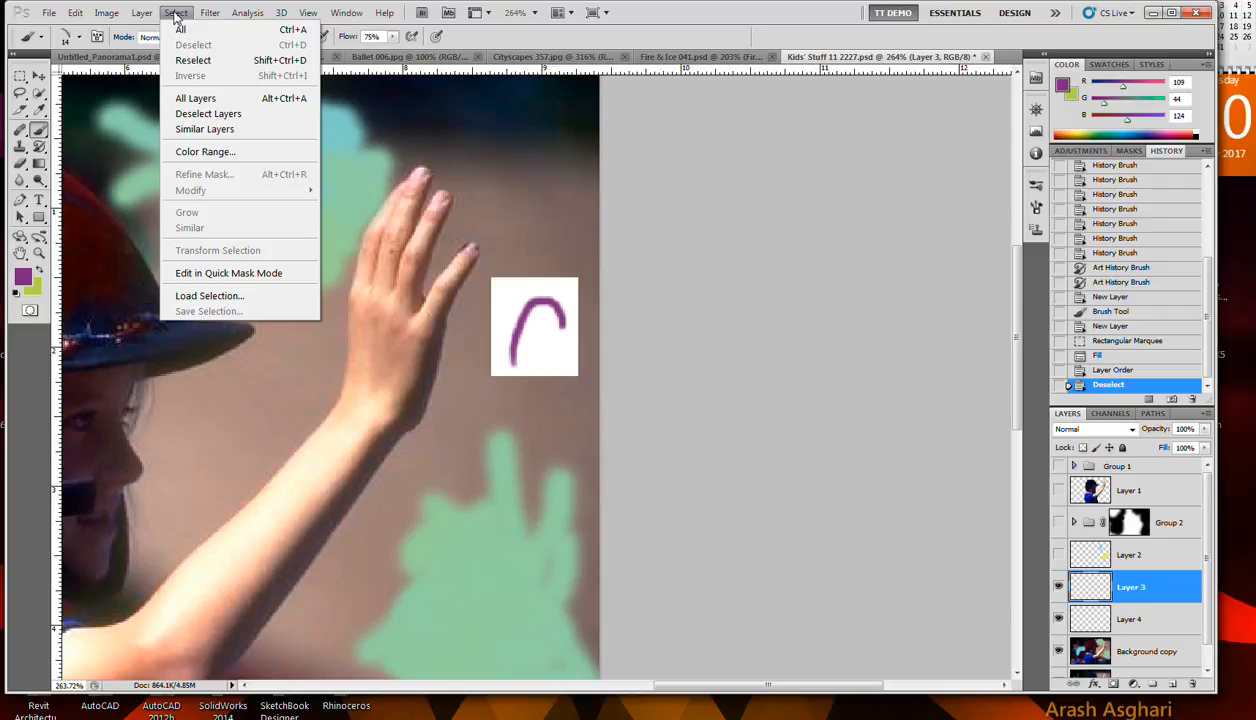
click(205, 118)
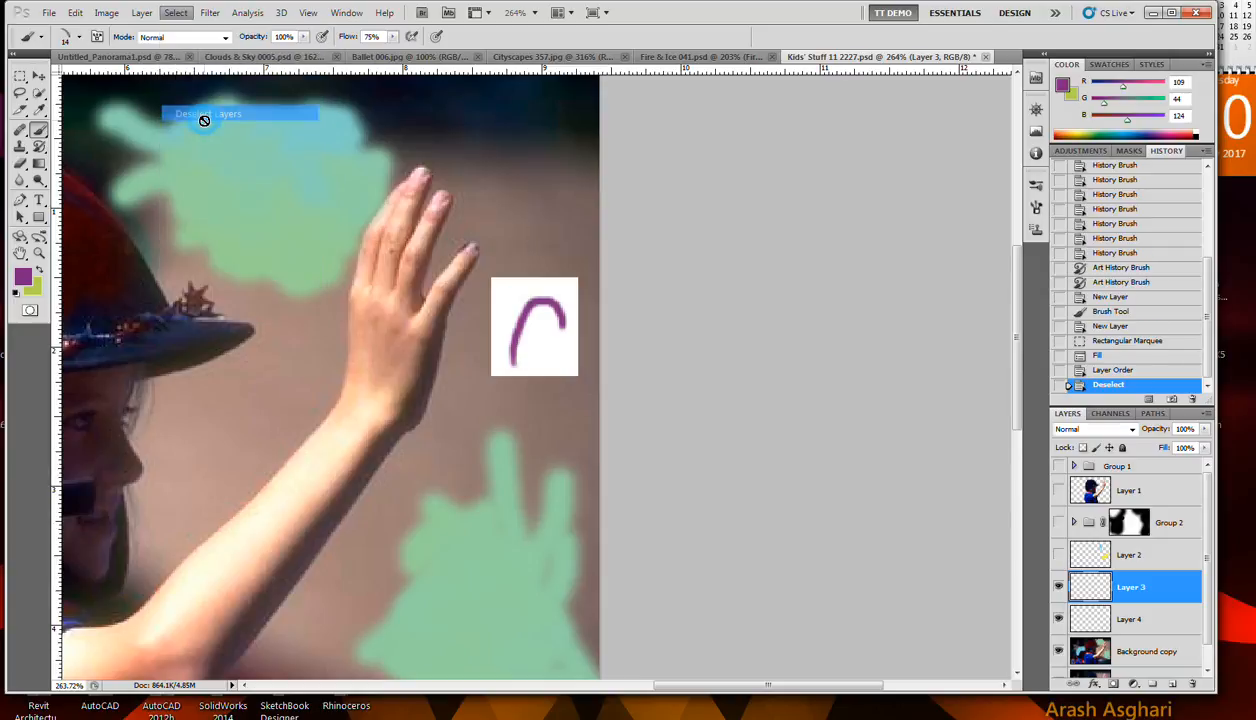
Step: Make Layer 3 the active layer again and try selecting the whole canvas, then deselect it
click(1145, 591)
right_click(1145, 591)
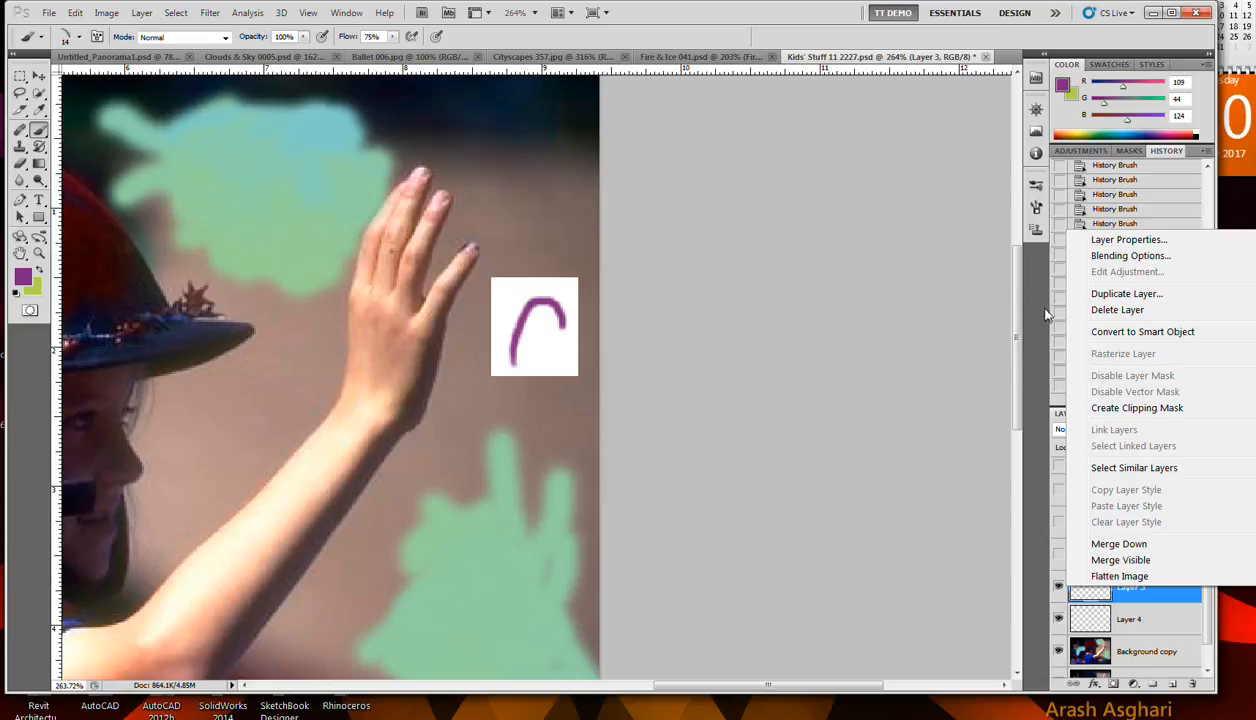
click(1118, 590)
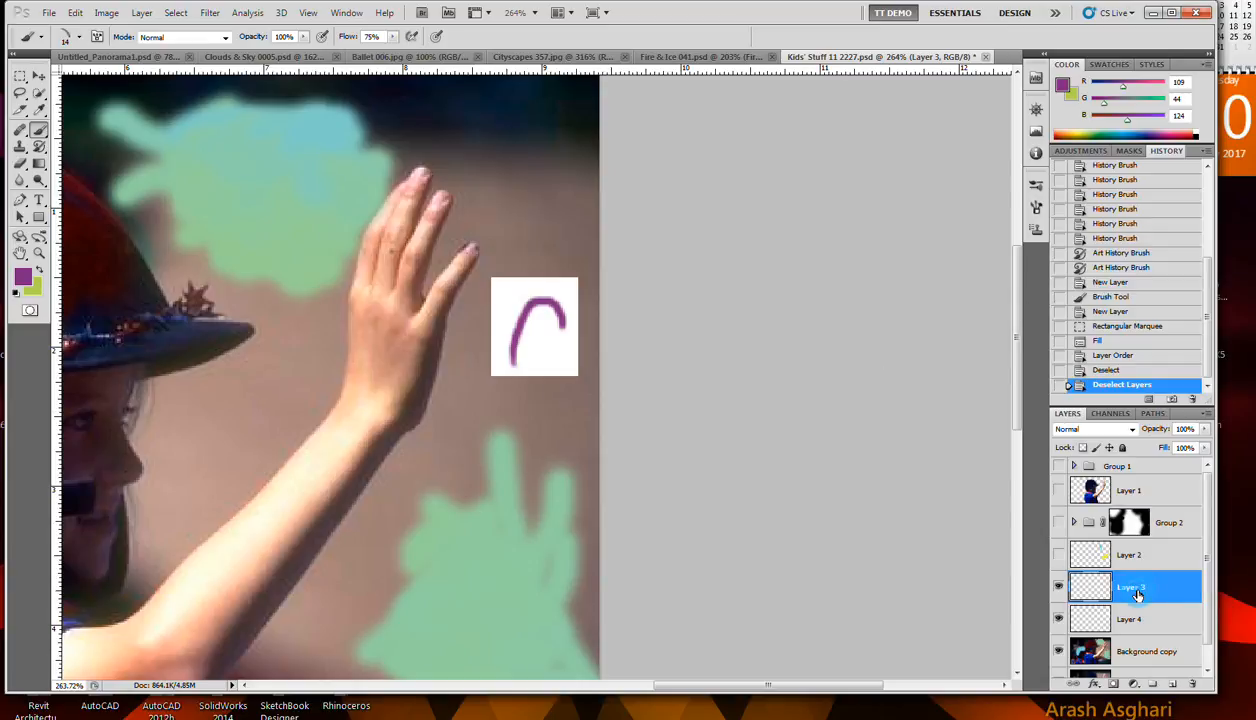
key(ctrl+a)
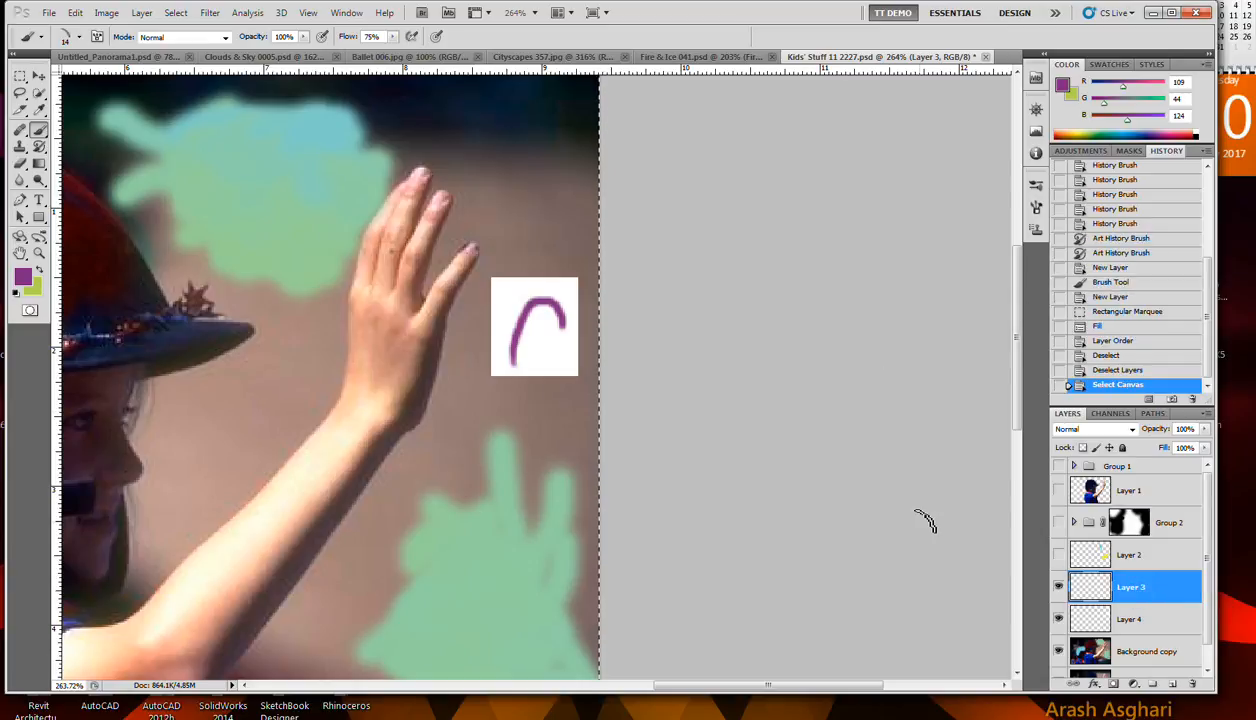
key(ctrl+d)
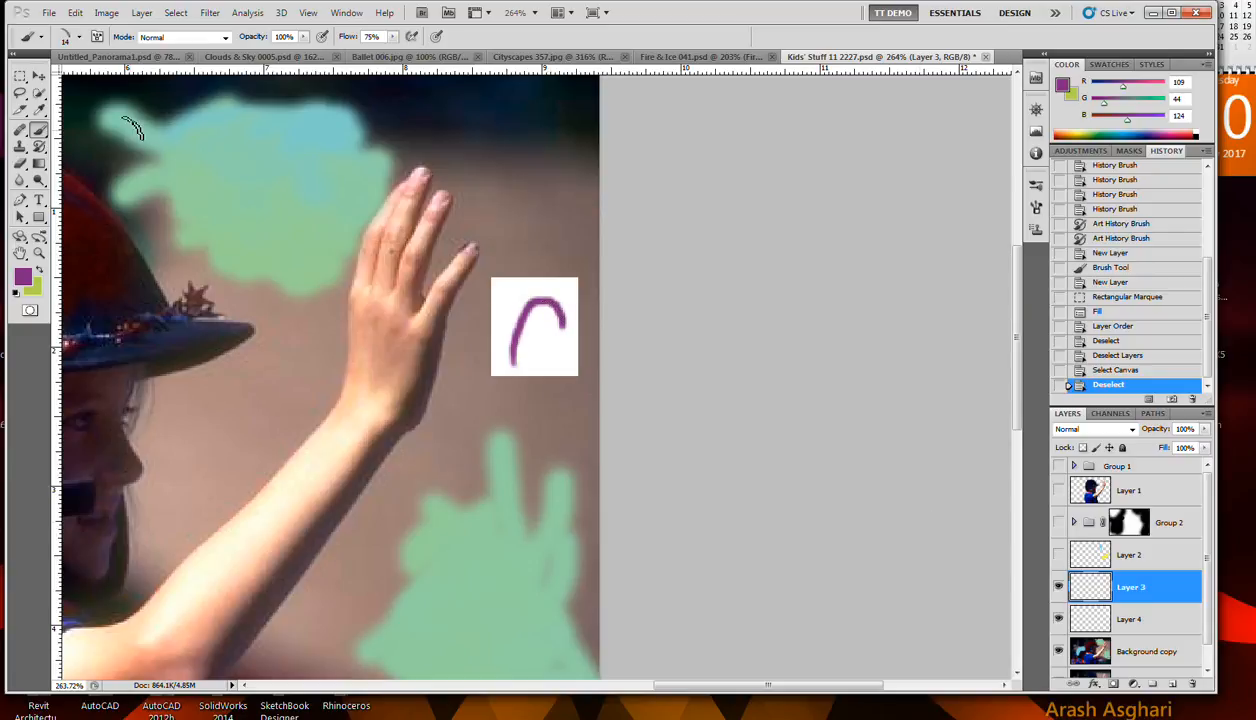
Step: Nudge the purple arch on Layer 3 slightly up and to the left over its white rectangle
click(35, 77)
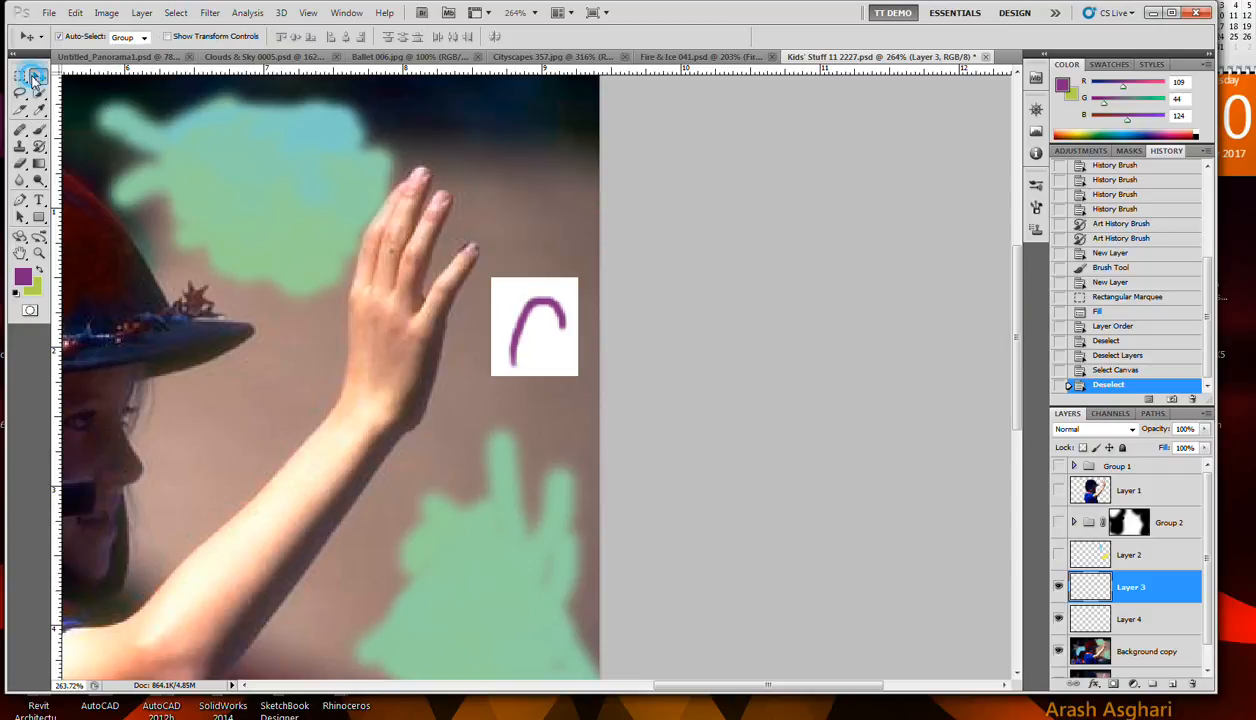
drag(546, 304, 541, 304)
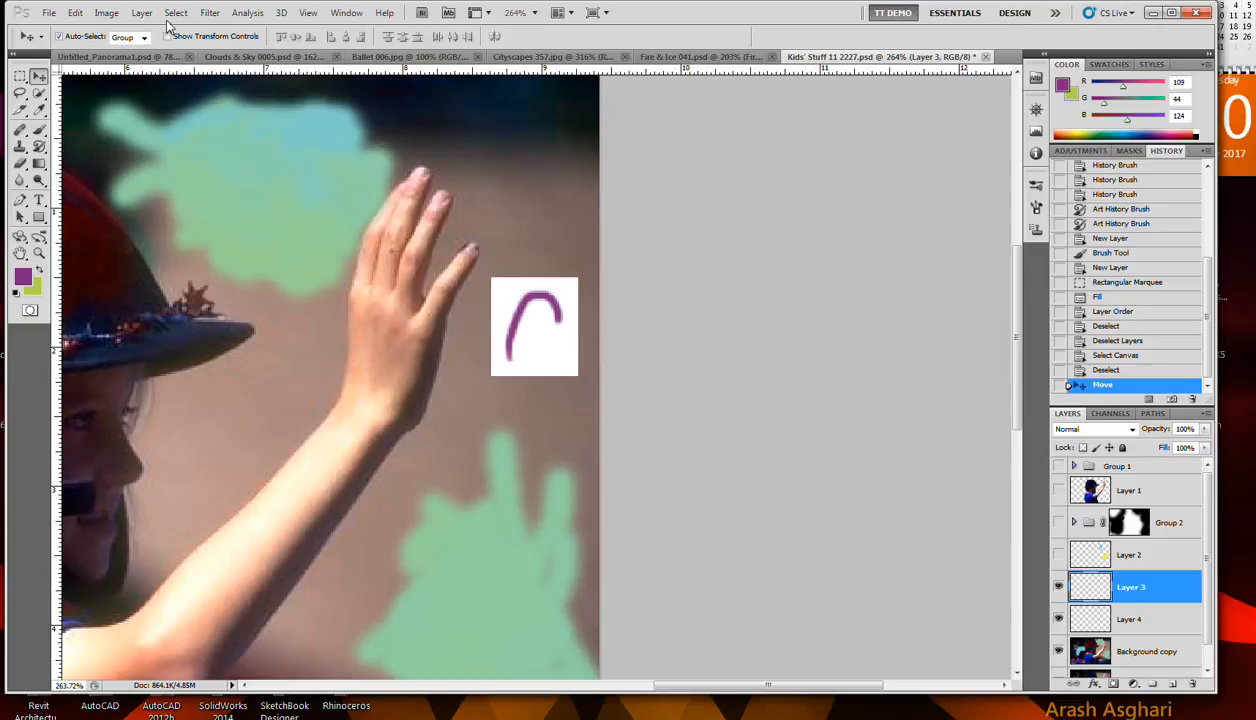
click(175, 13)
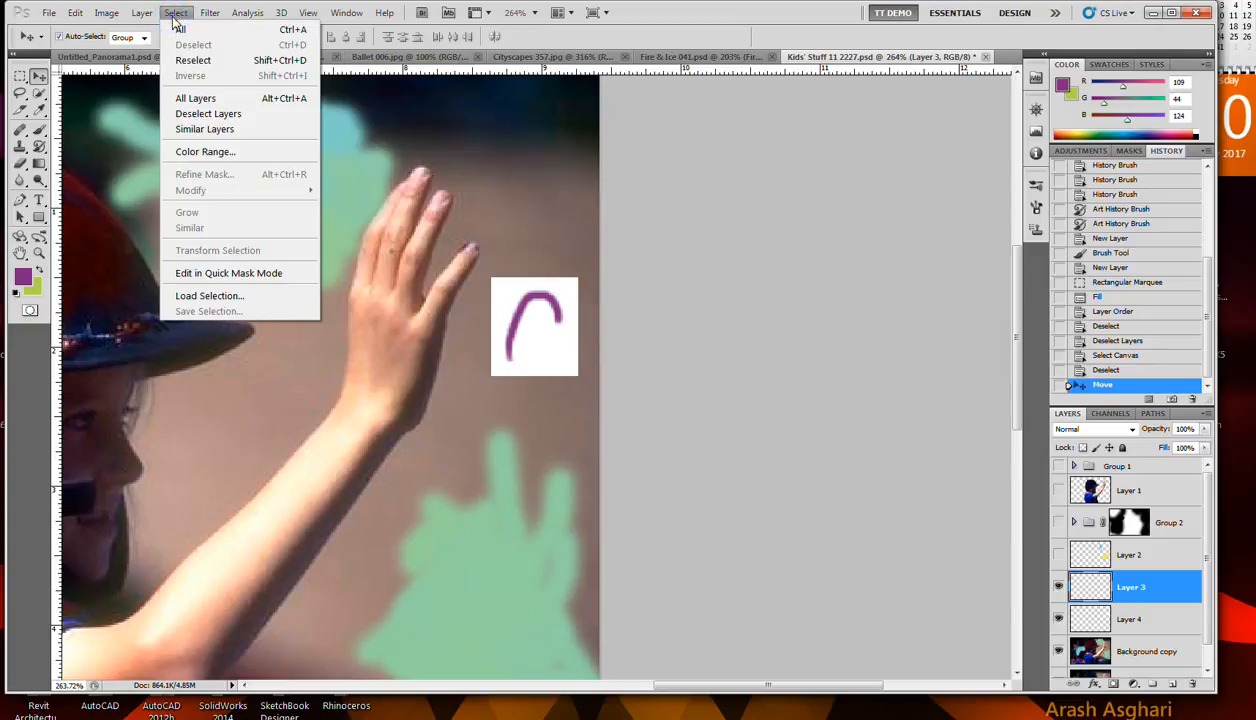
click(193, 60)
key(ctrl+z)
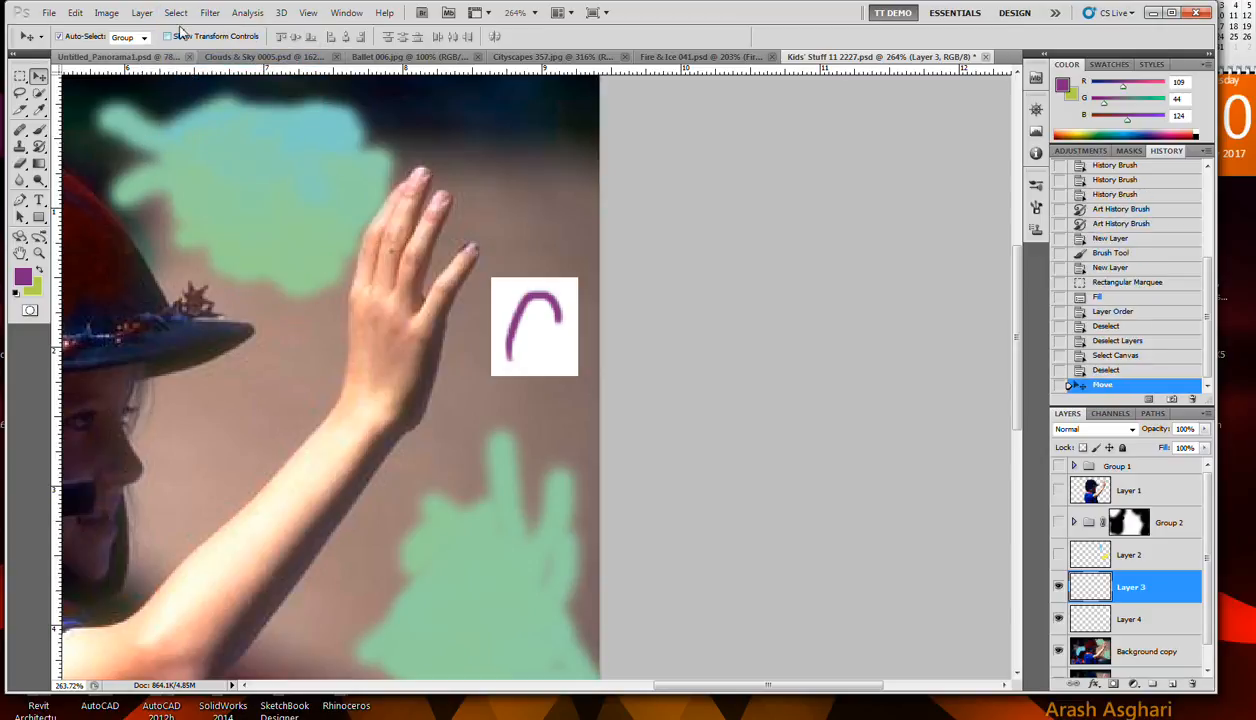
Step: Try a Color Range selection from sampled colours with a fuzziness of 101, and undo it
click(175, 14)
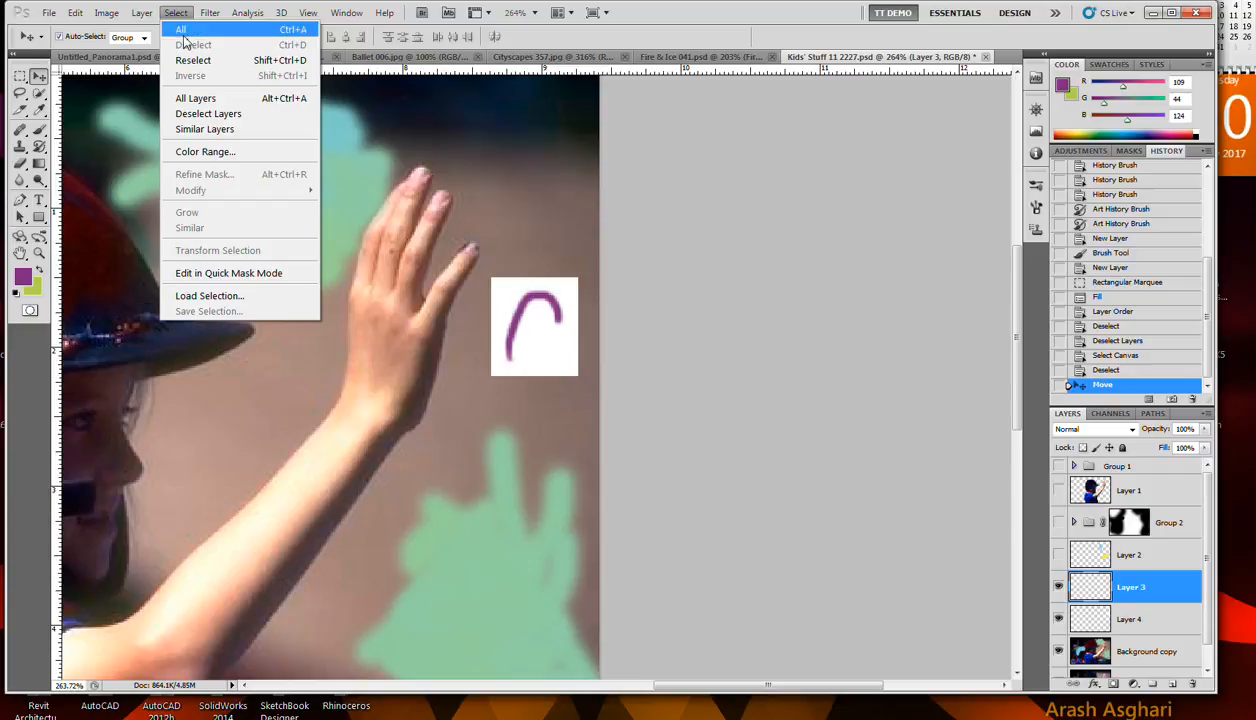
click(205, 151)
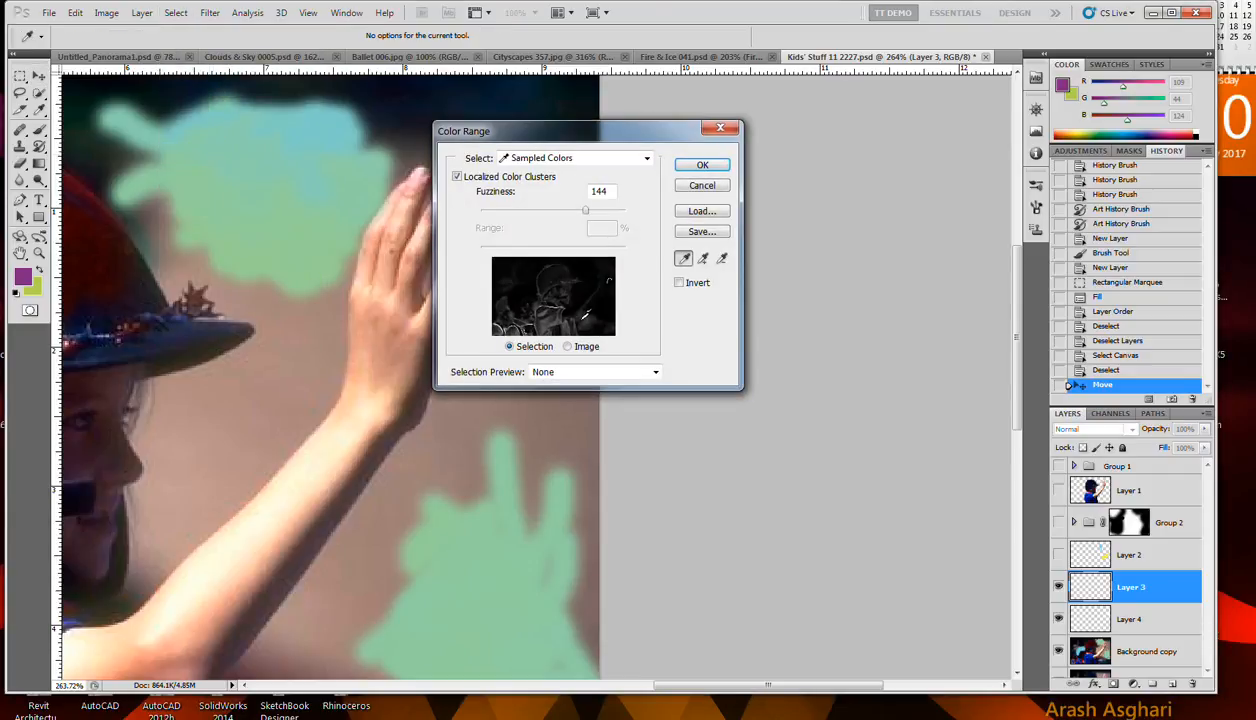
click(555, 211)
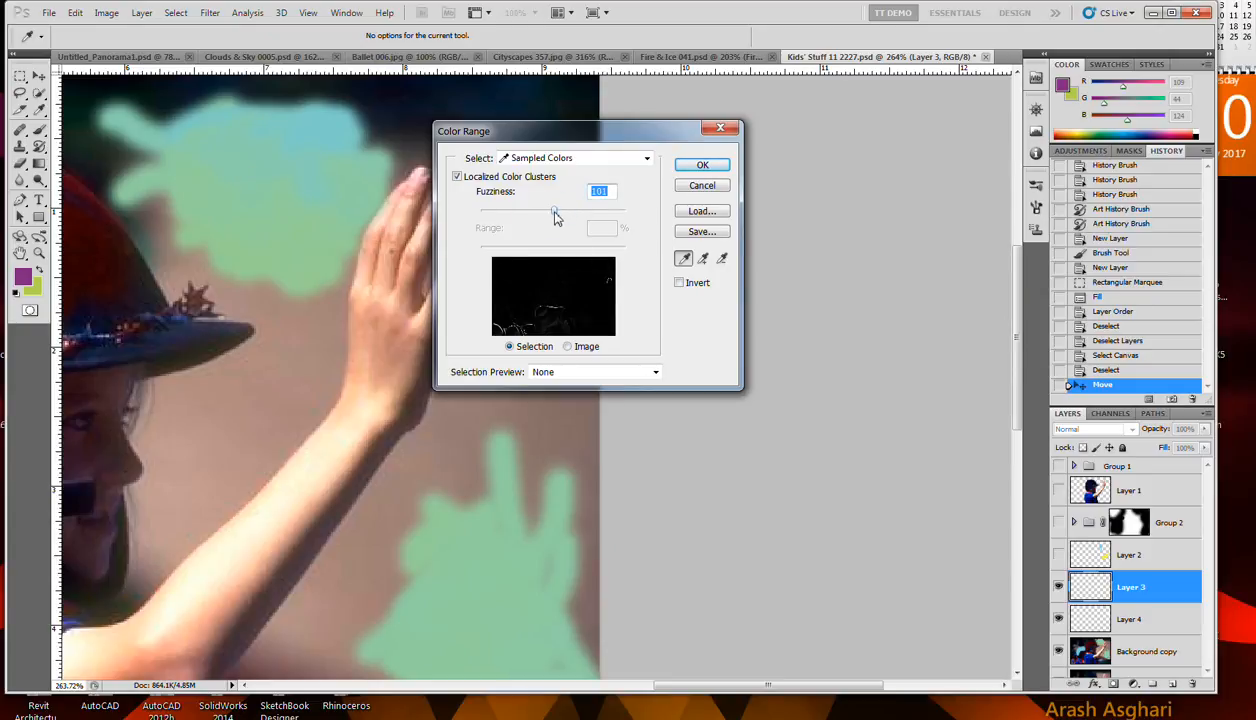
click(702, 165)
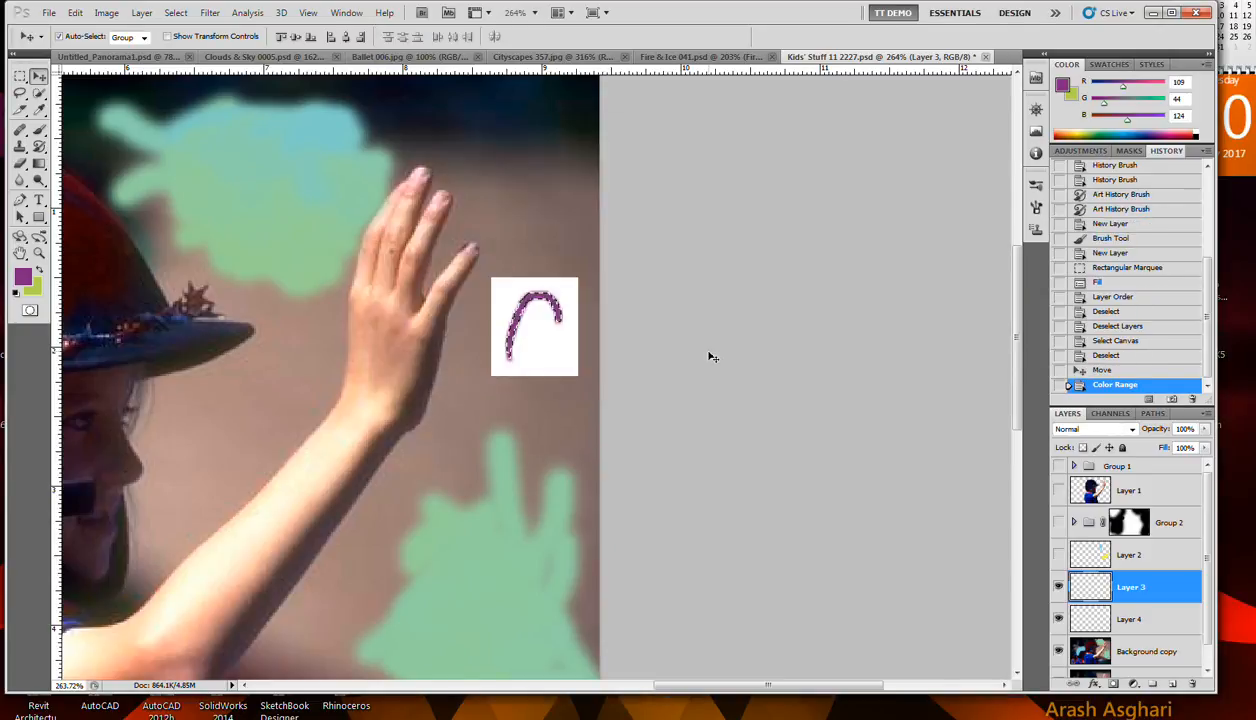
scroll(720, 290, down, 3)
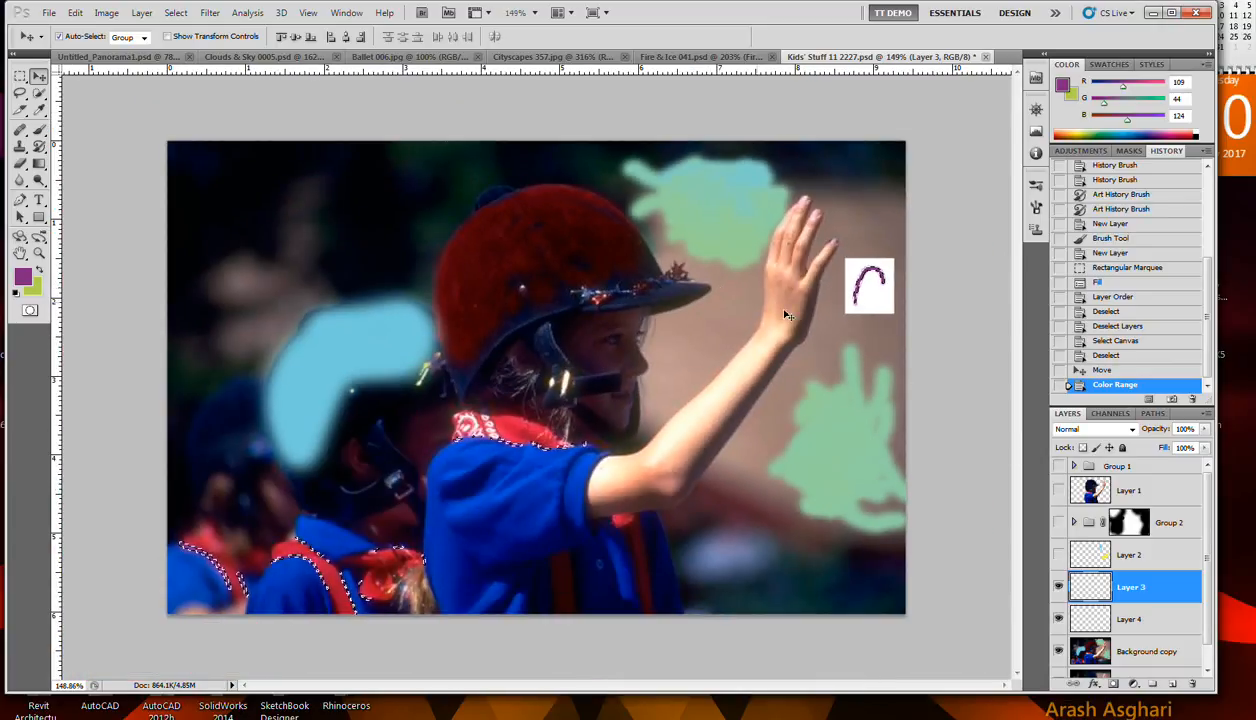
key(ctrl+z)
scroll(973, 343, up, 1)
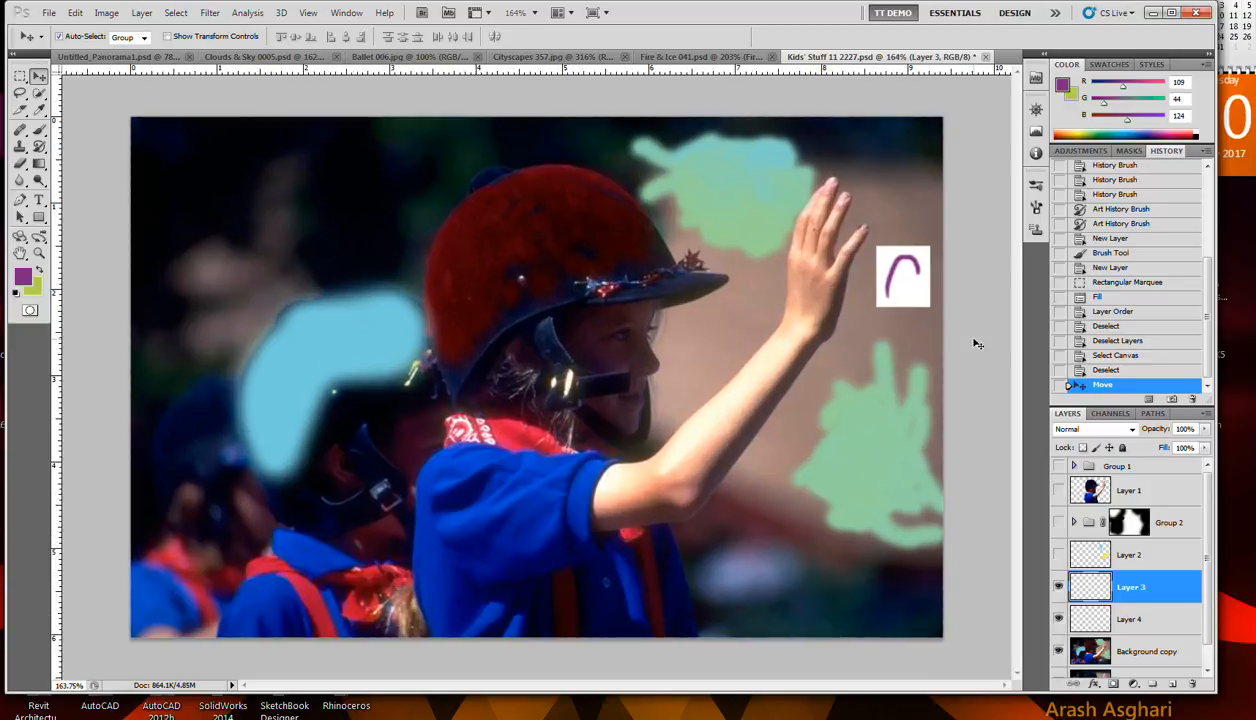
scroll(975, 343, up, 1)
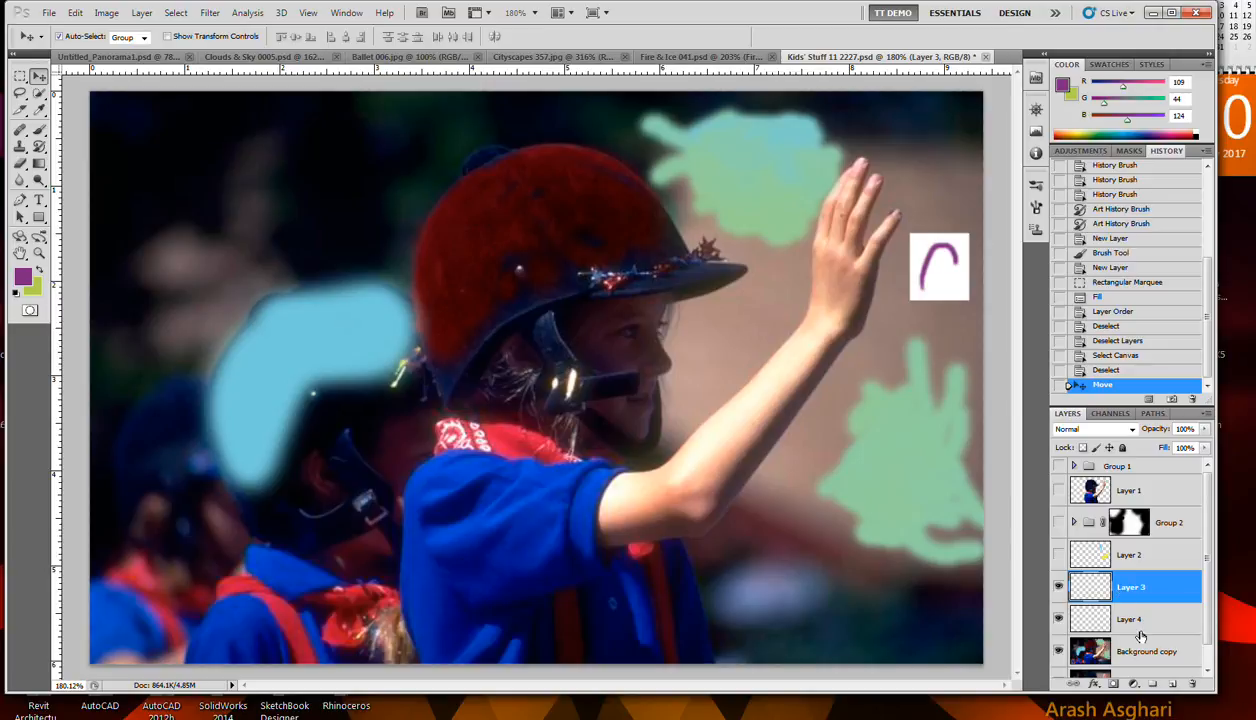
Step: Make Layer 1 the active layer and examine its layer commands
click(1130, 490)
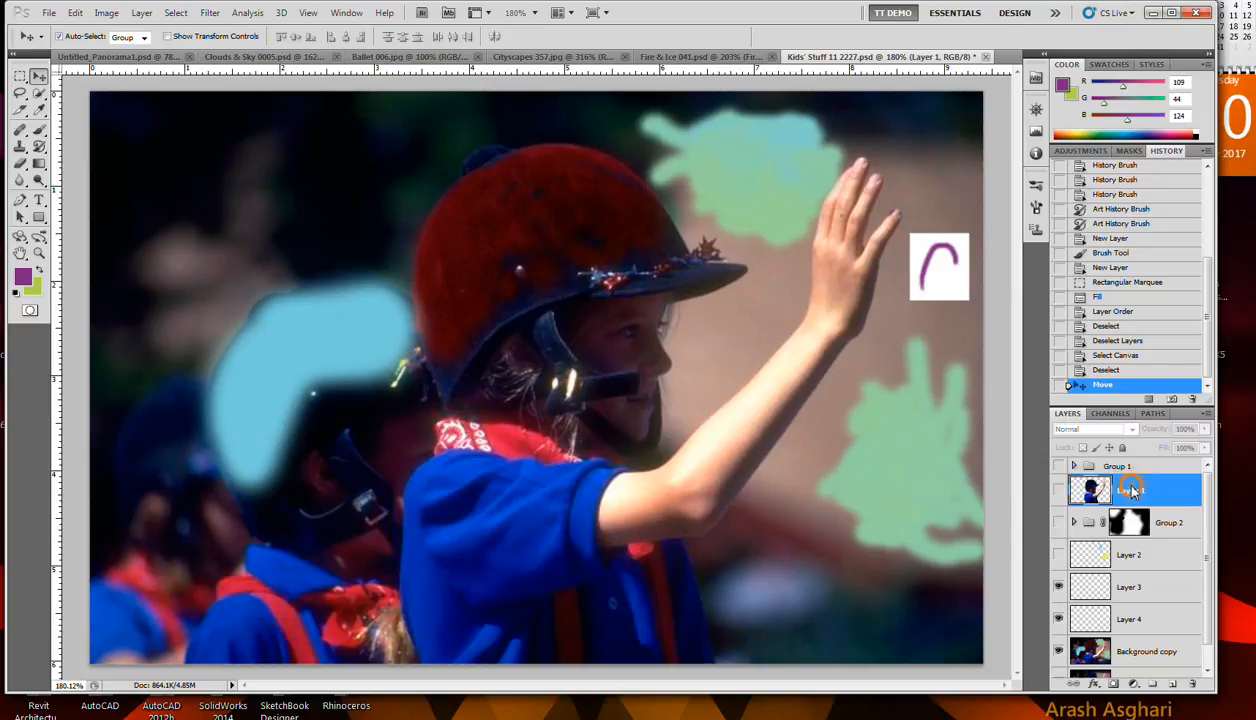
right_click(1130, 489)
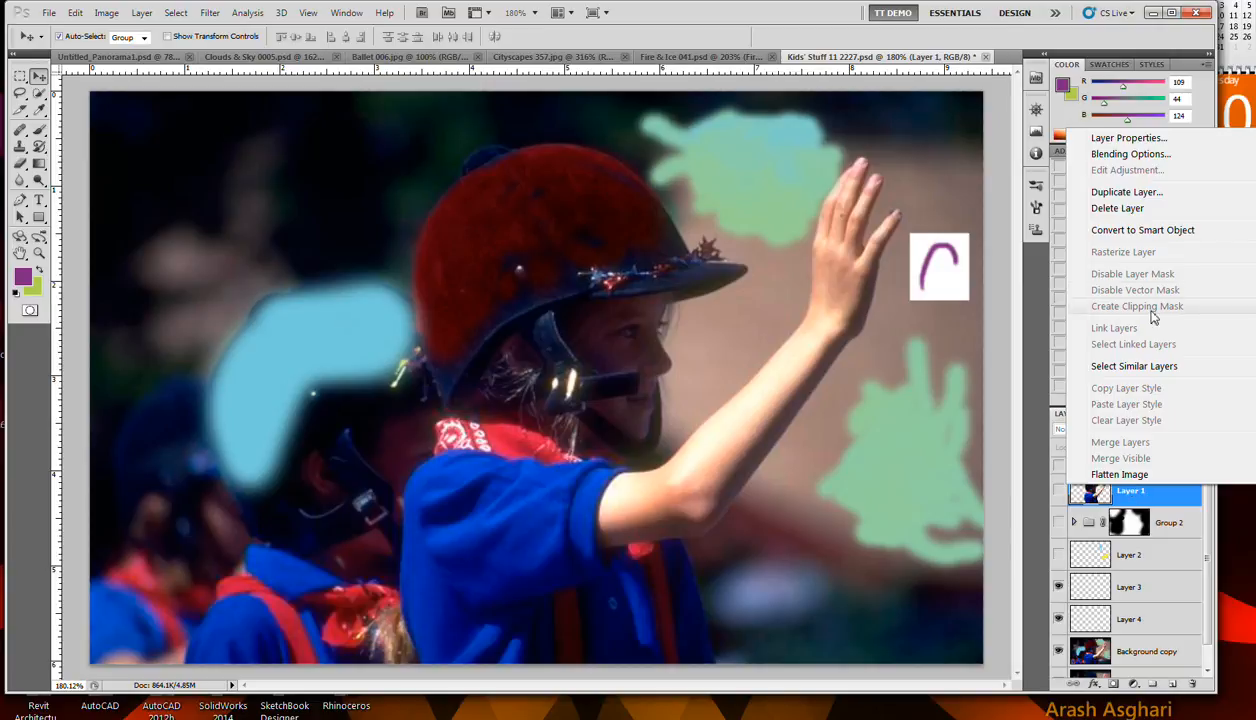
click(1148, 500)
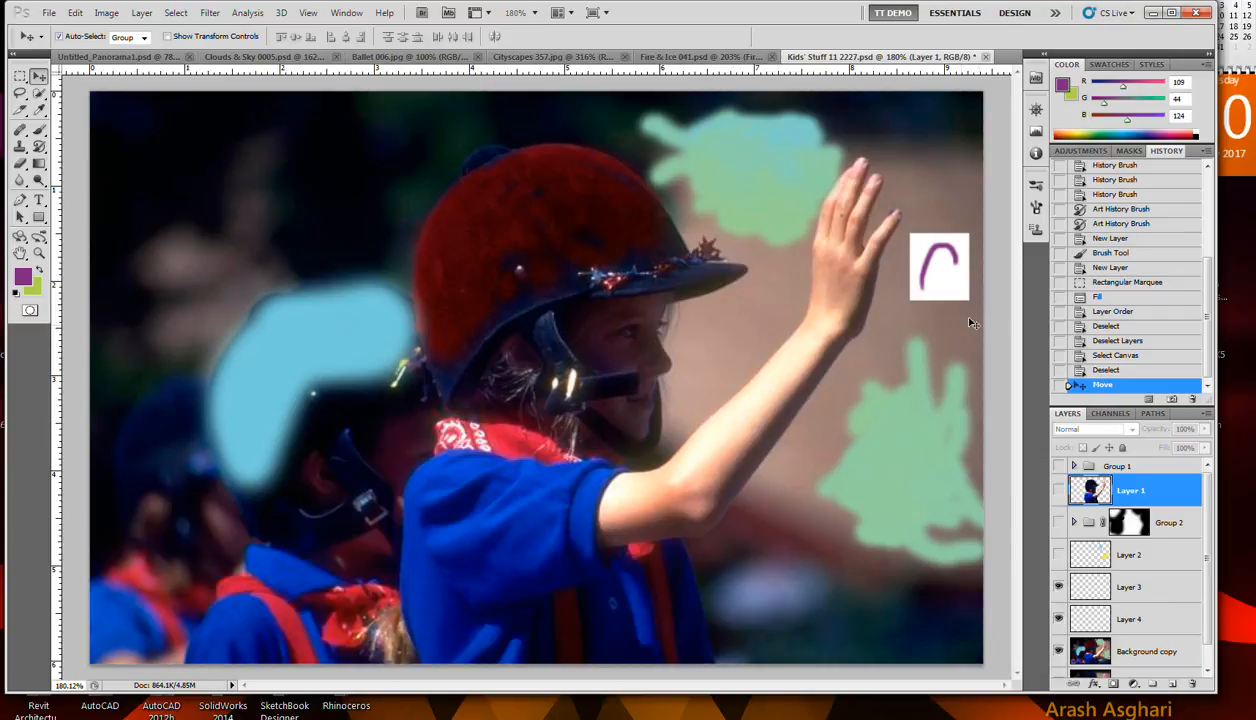
Step: Try selecting the whole canvas and undo it, and check Layer 1's commands once more
click(176, 13)
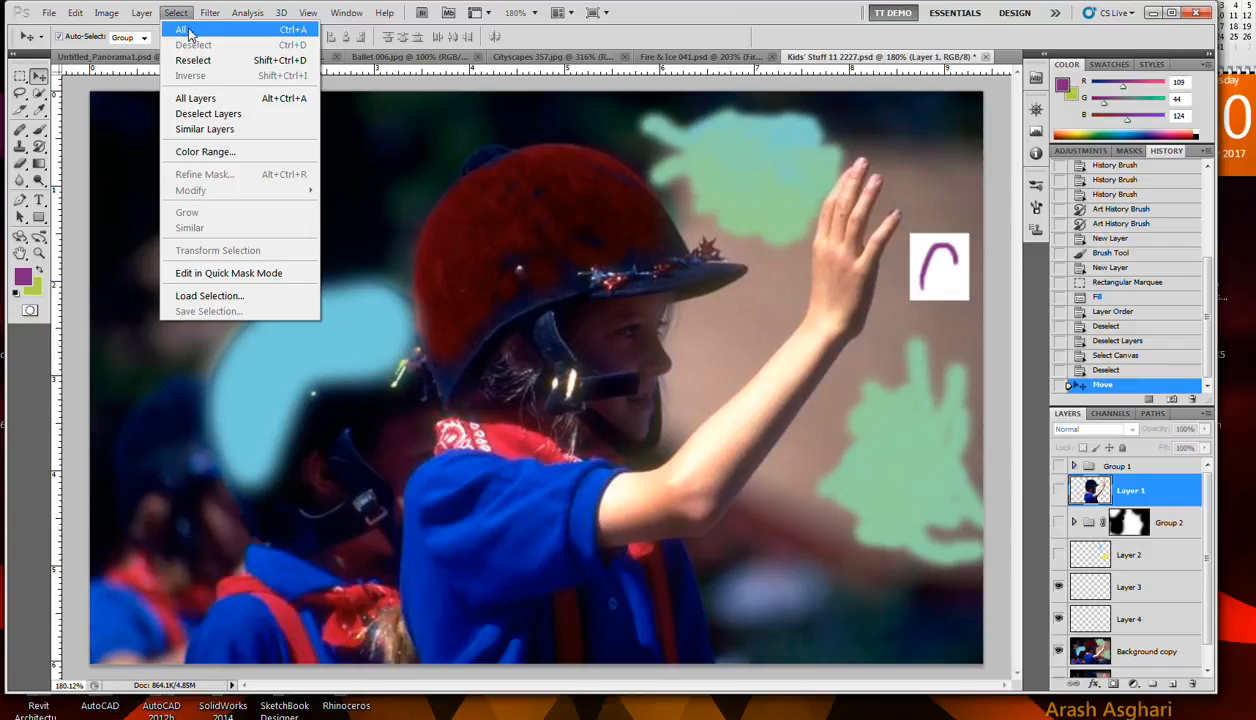
click(183, 29)
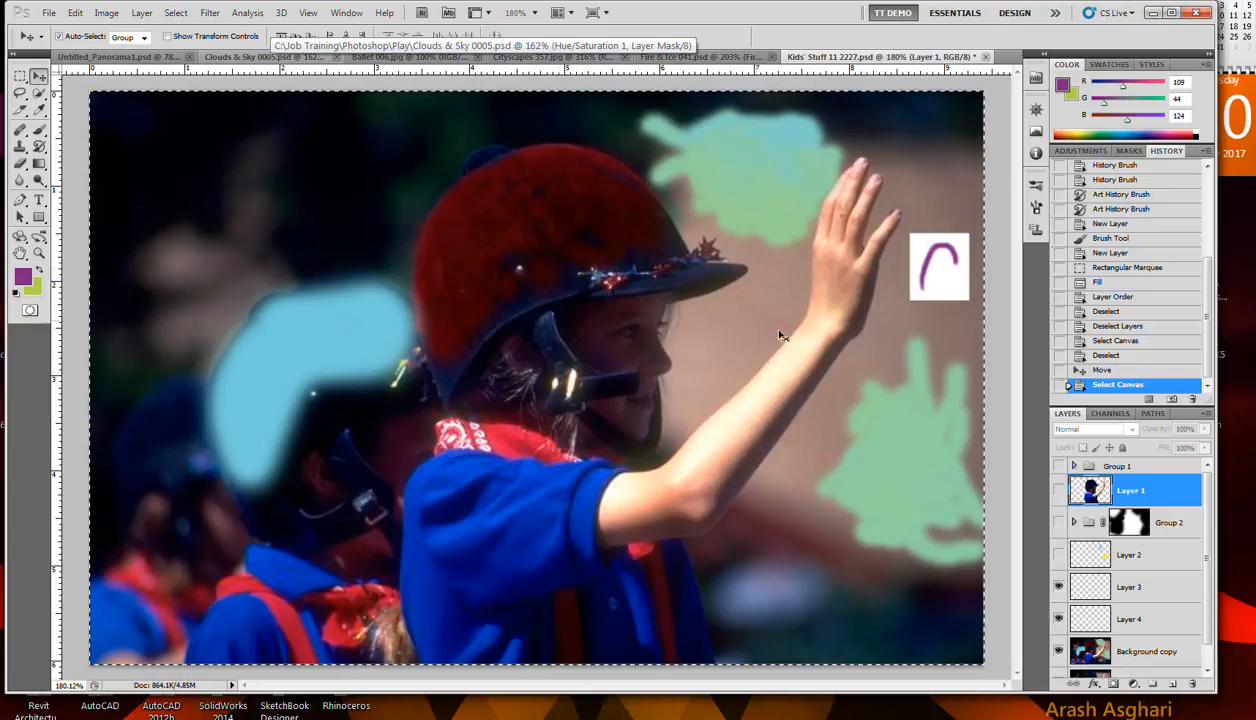
key(ctrl+z)
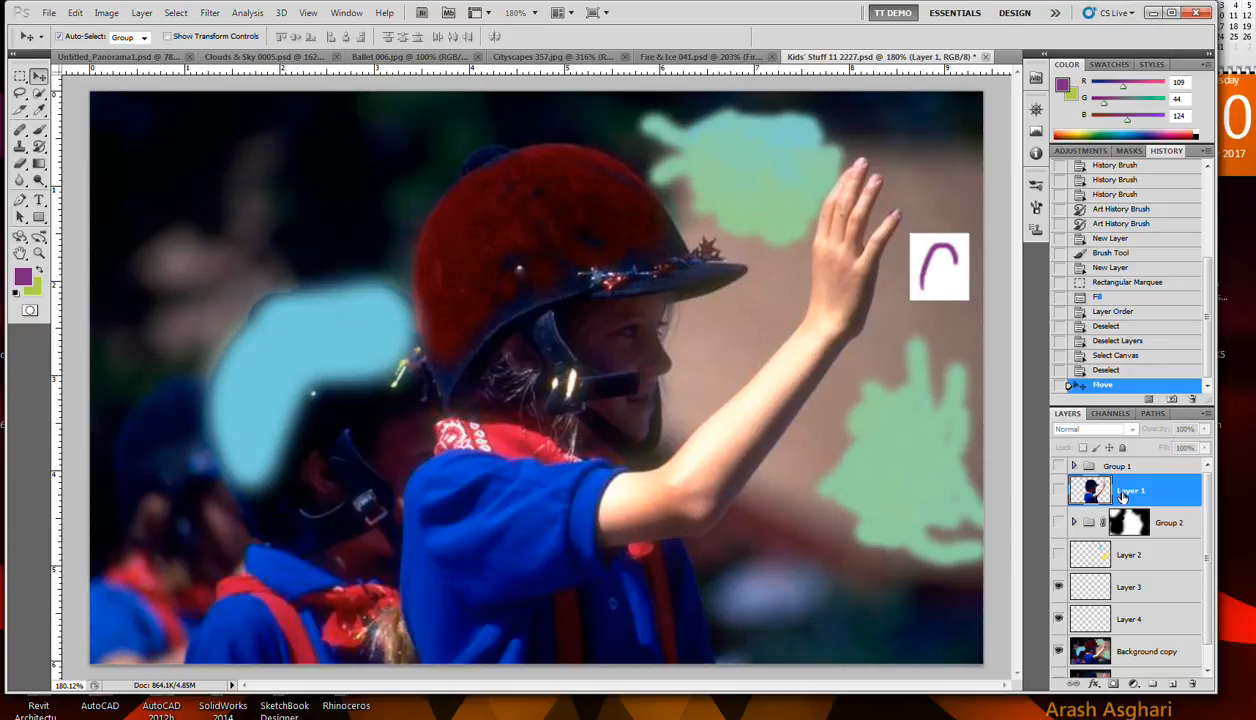
right_click(1123, 494)
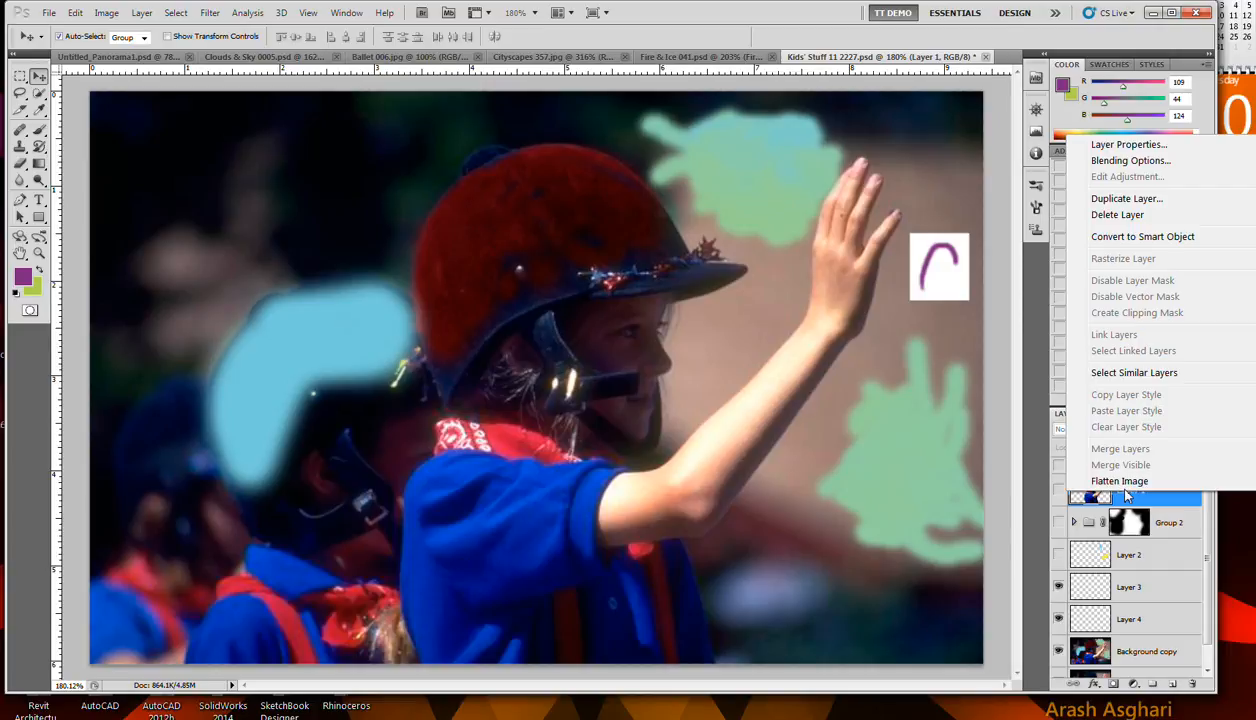
click(1127, 498)
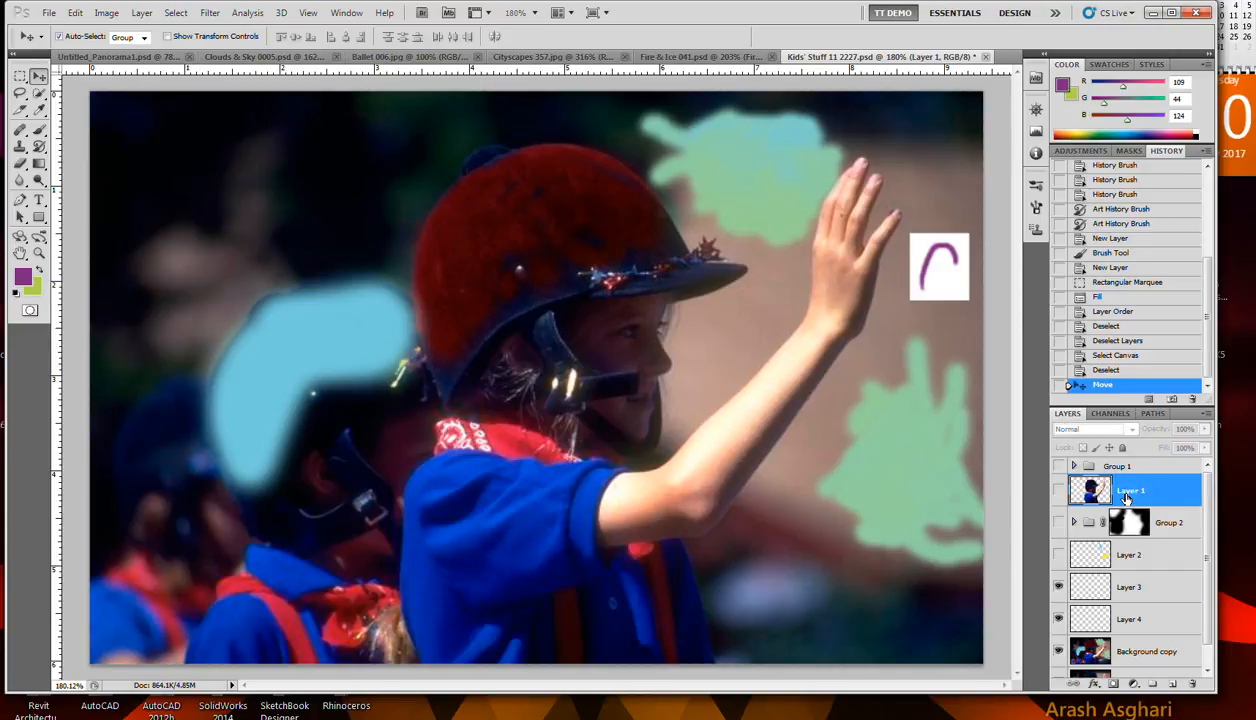
Step: Try turning Layer 4, which holds the white rectangle, into a clipping mask, and undo it
click(930, 263)
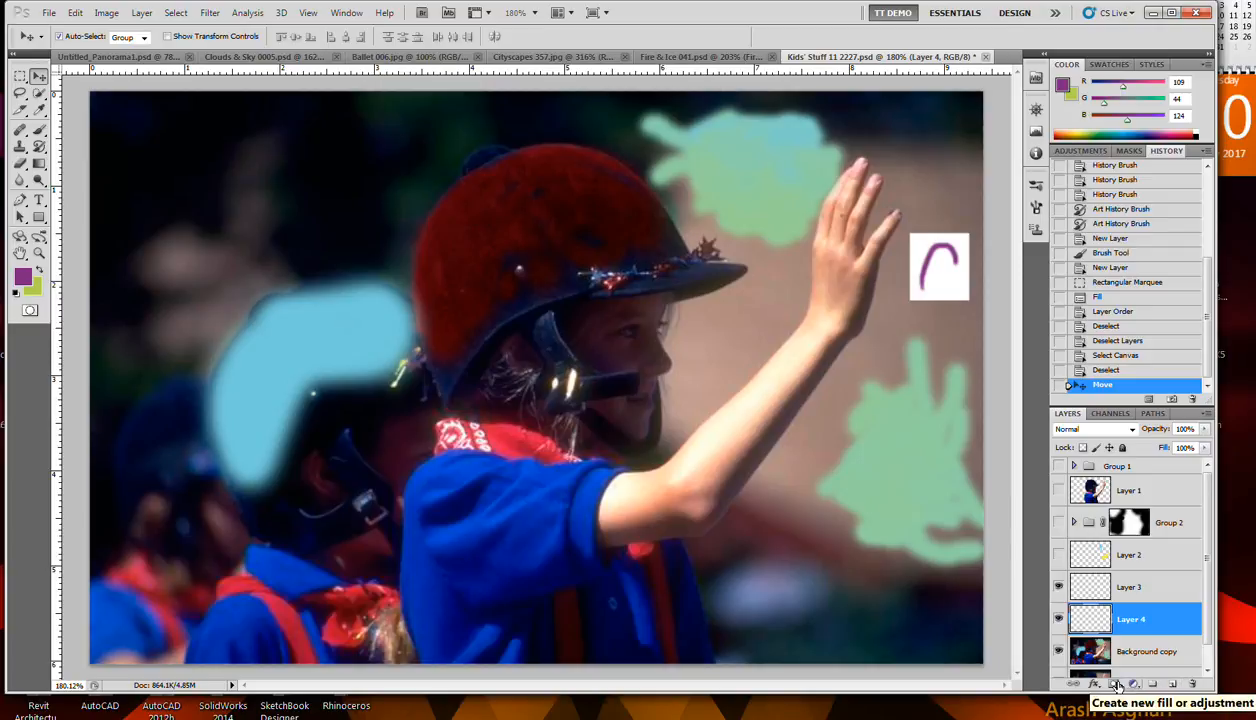
right_click(1125, 624)
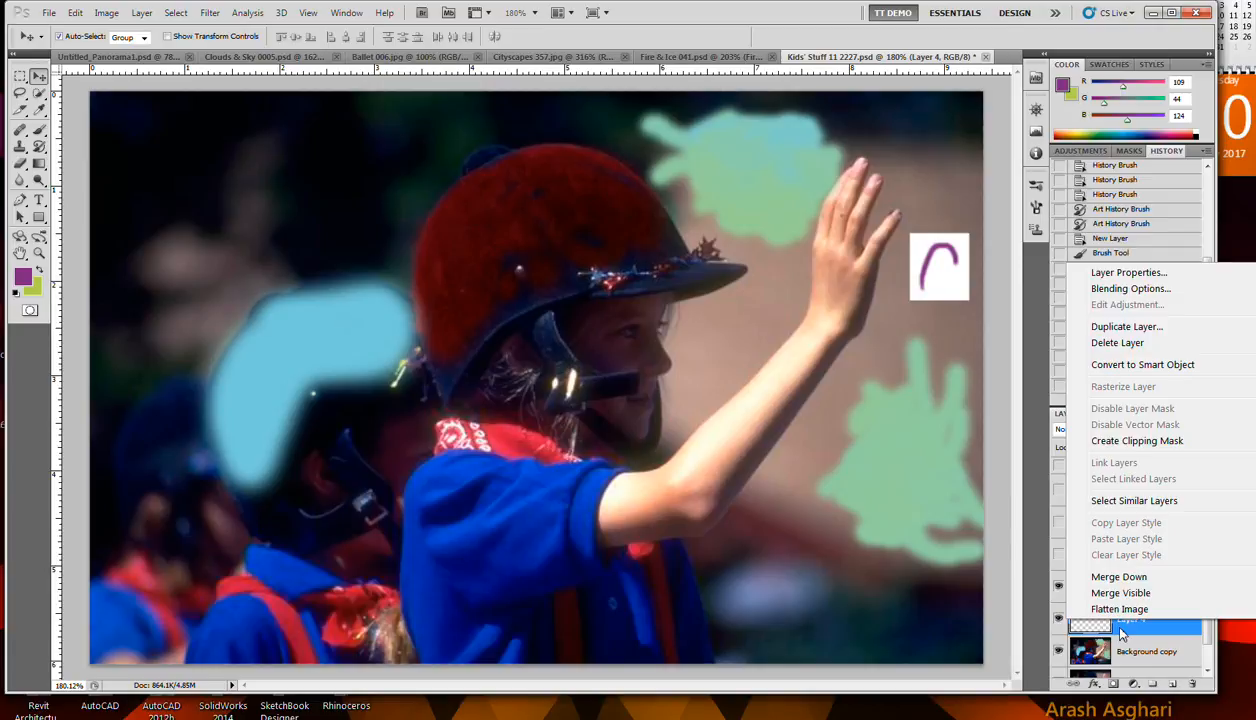
click(1142, 441)
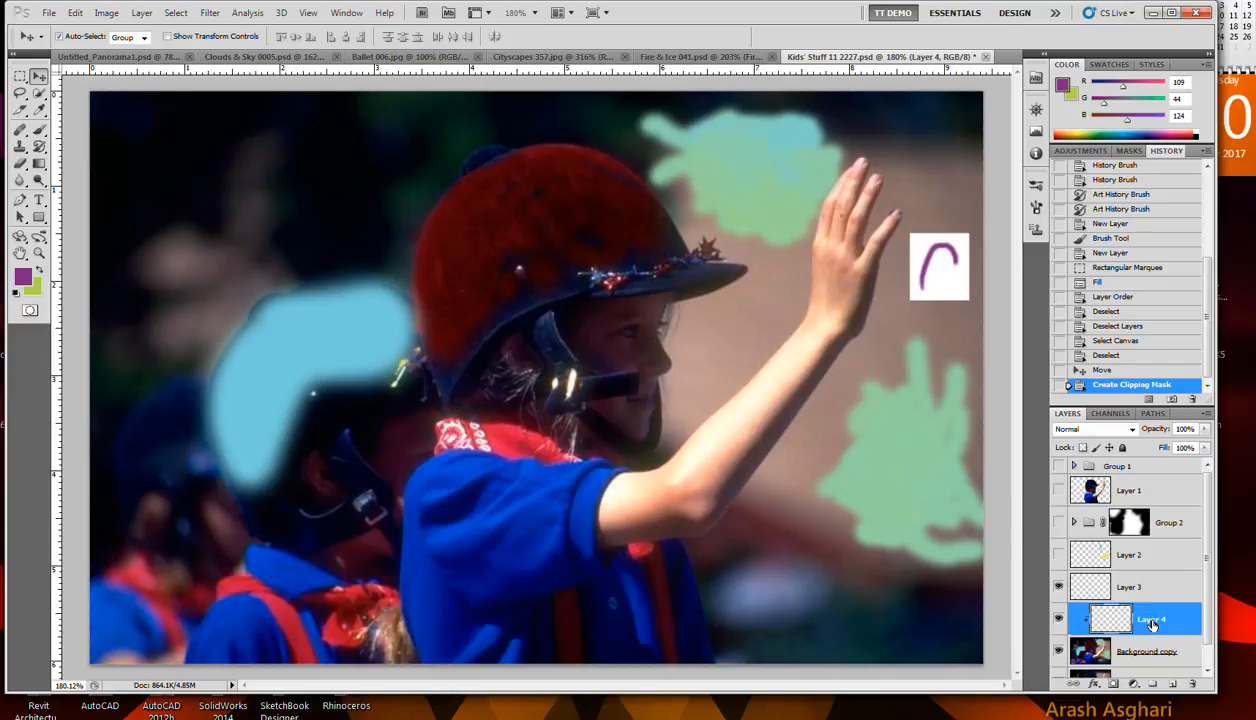
key(ctrl+z)
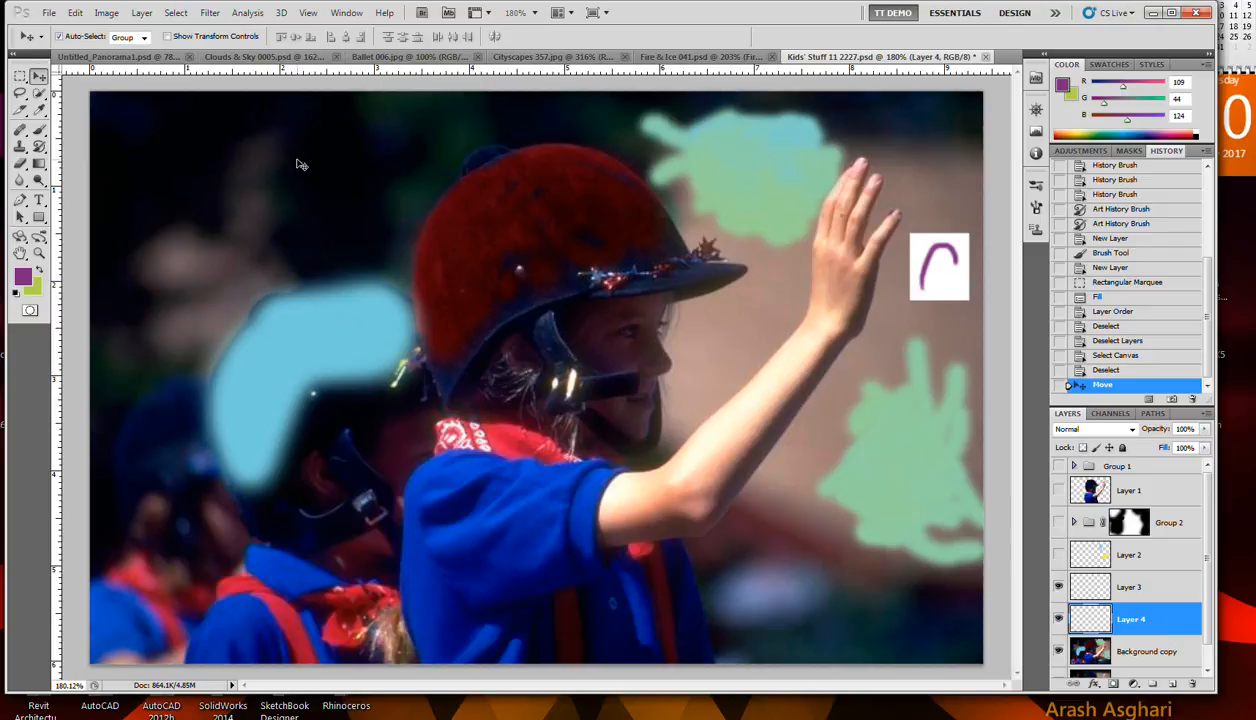
Step: Switch to the Magic Wand tool
click(19, 77)
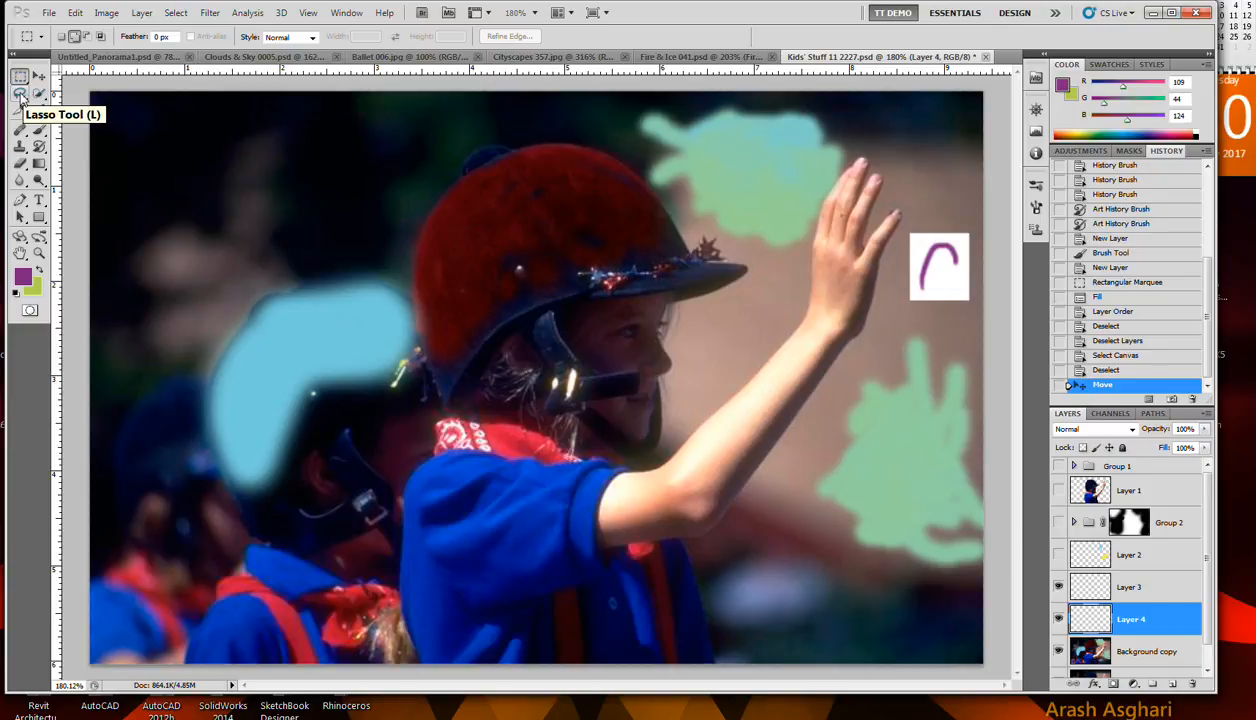
click(38, 93)
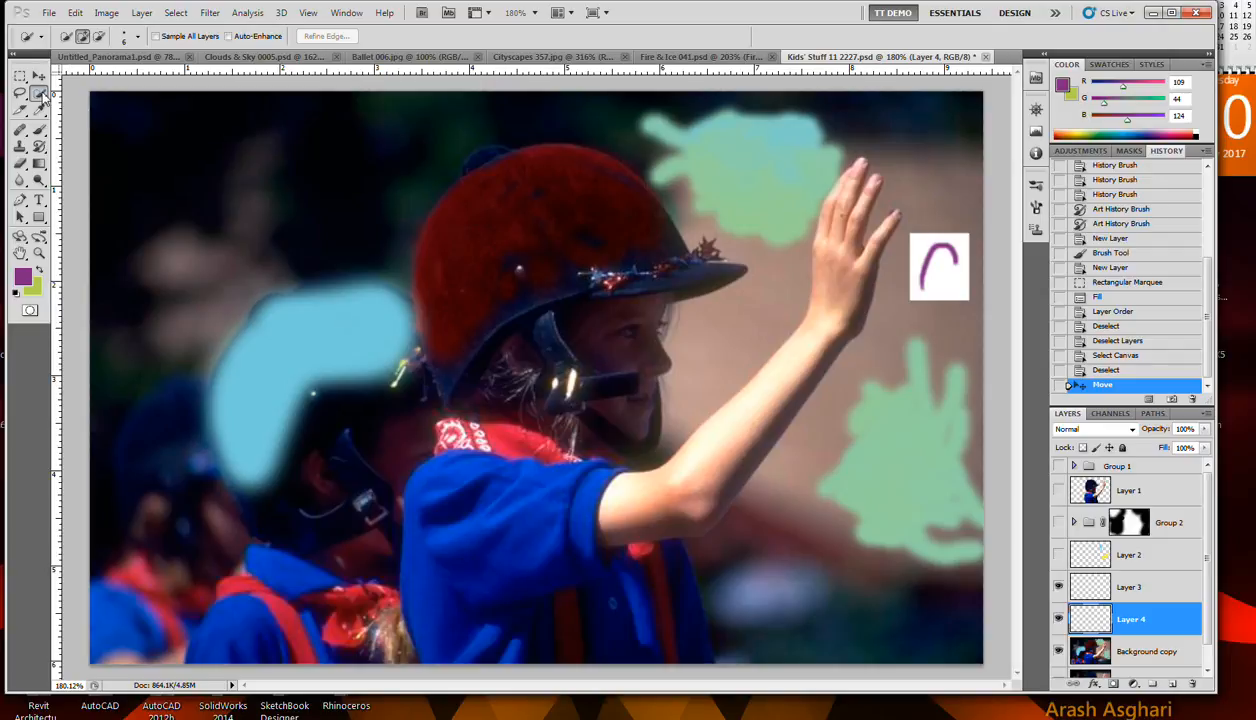
click(41, 95)
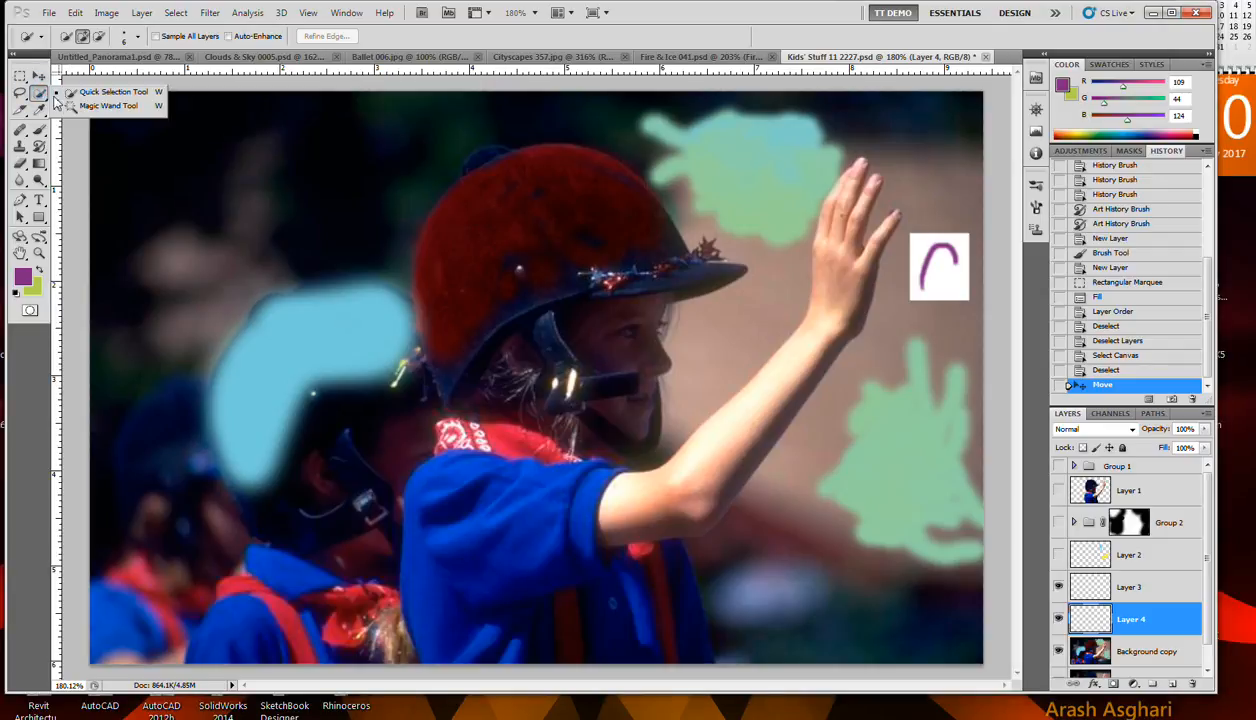
click(108, 105)
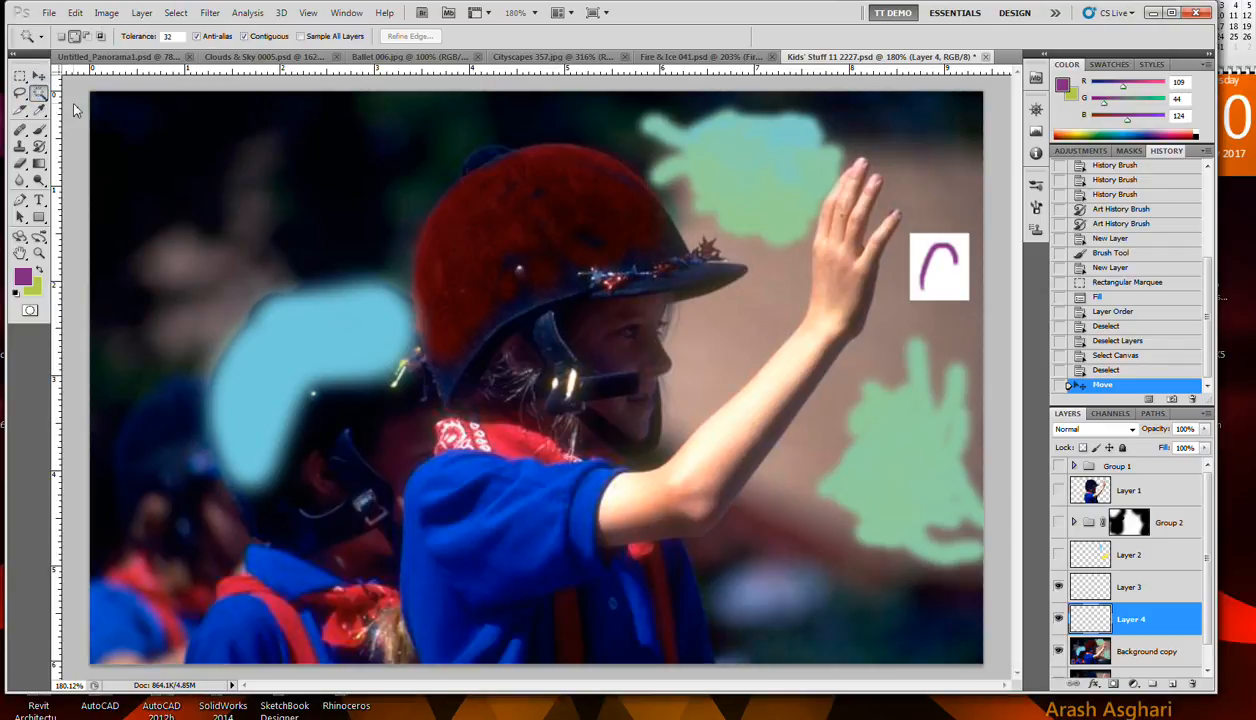
Step: Try Magic Wand selections of the white rectangle on Layer 4 with a tolerance of 32, and deselect
click(955, 264)
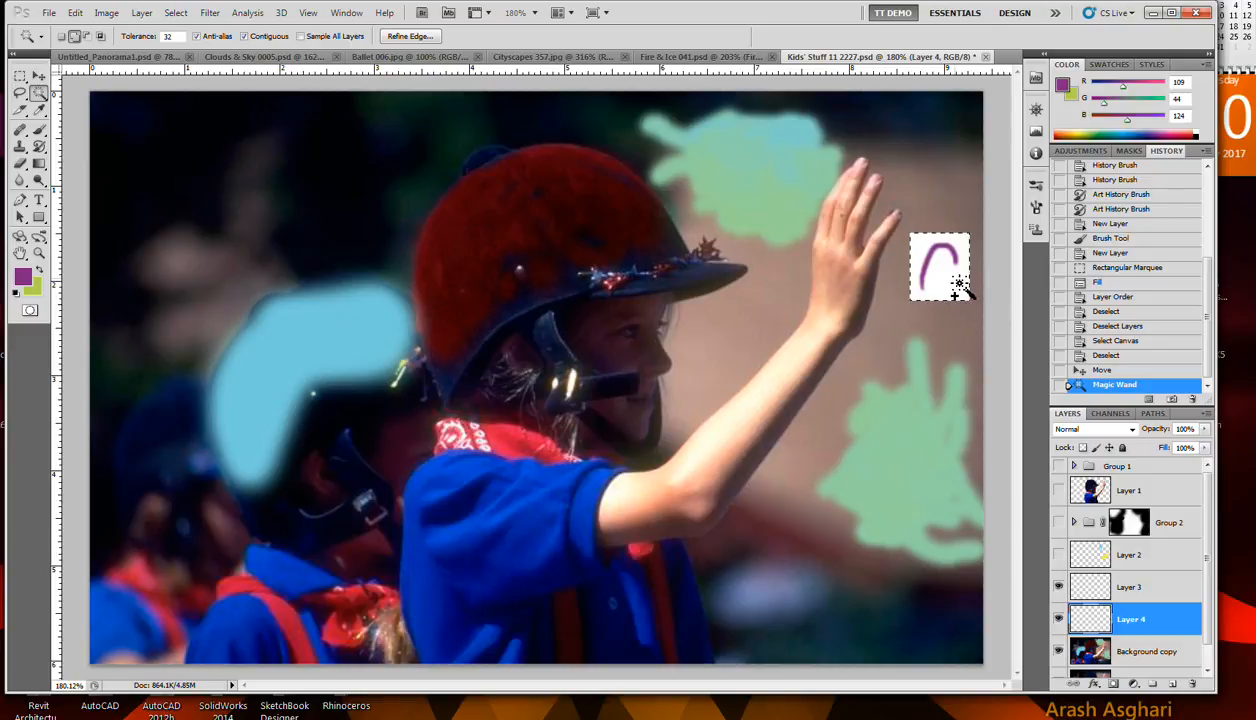
click(956, 284)
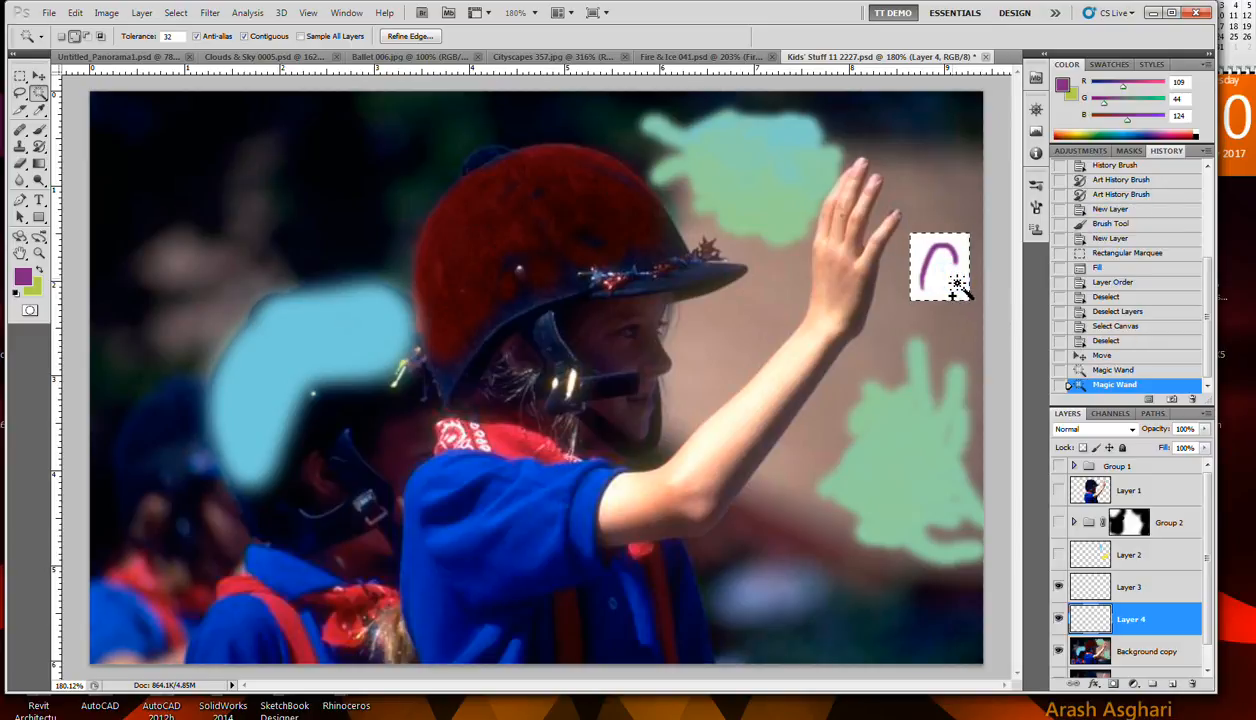
key(ctrl+z)
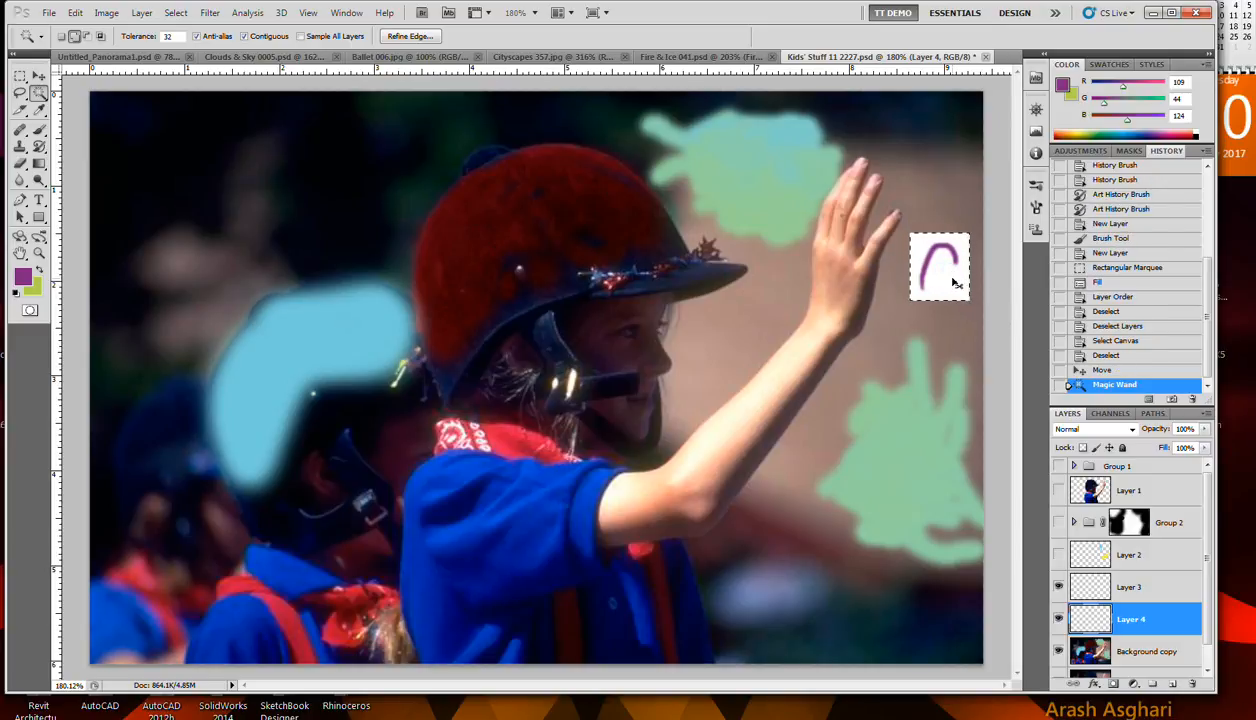
key(ctrl+d)
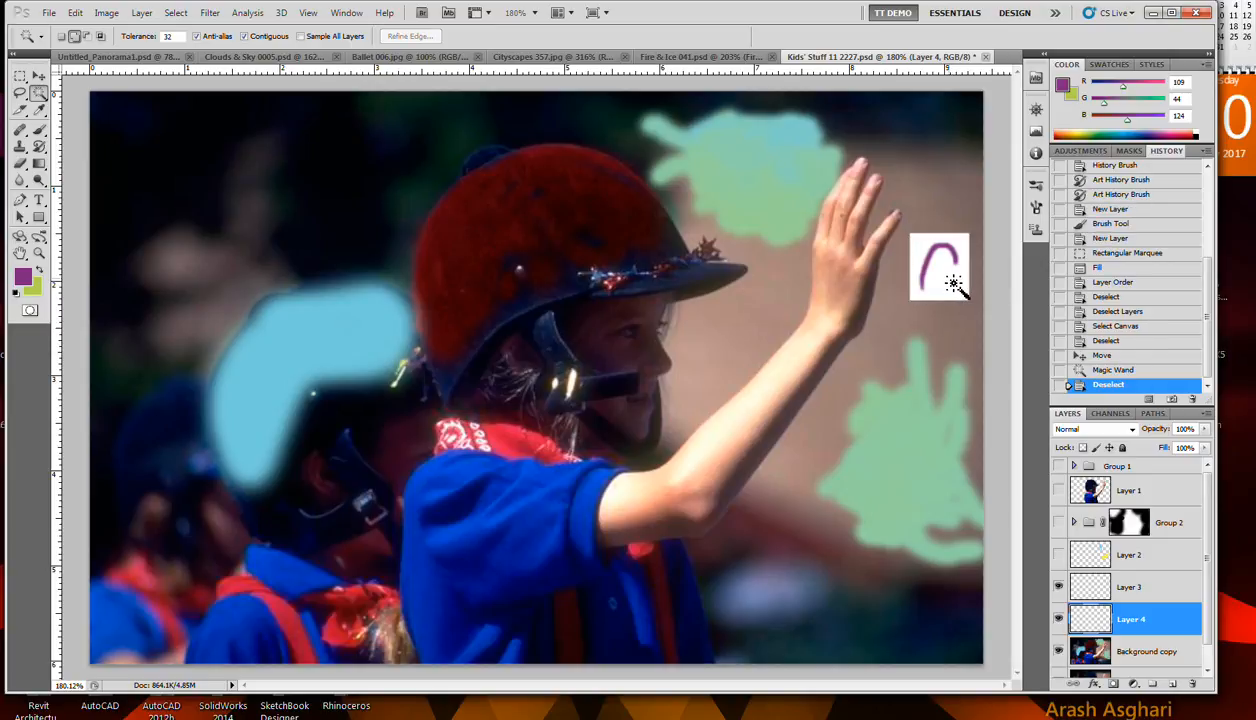
click(952, 284)
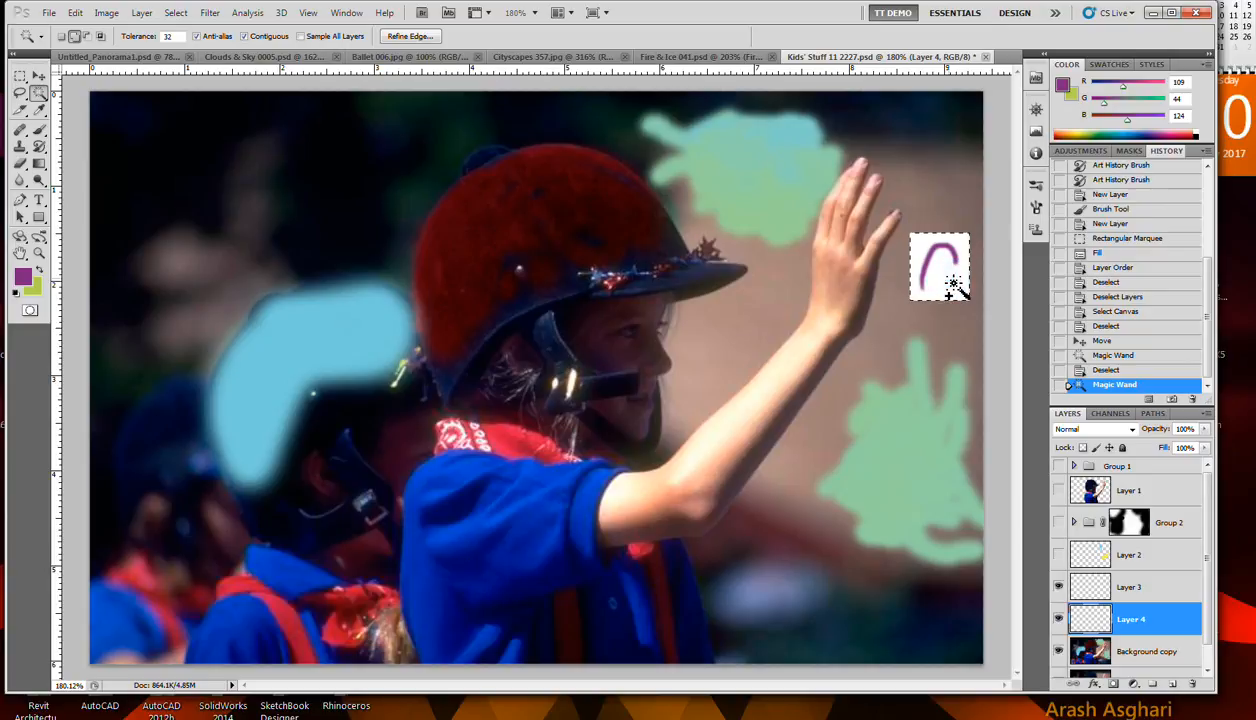
scroll(952, 284, up, 5)
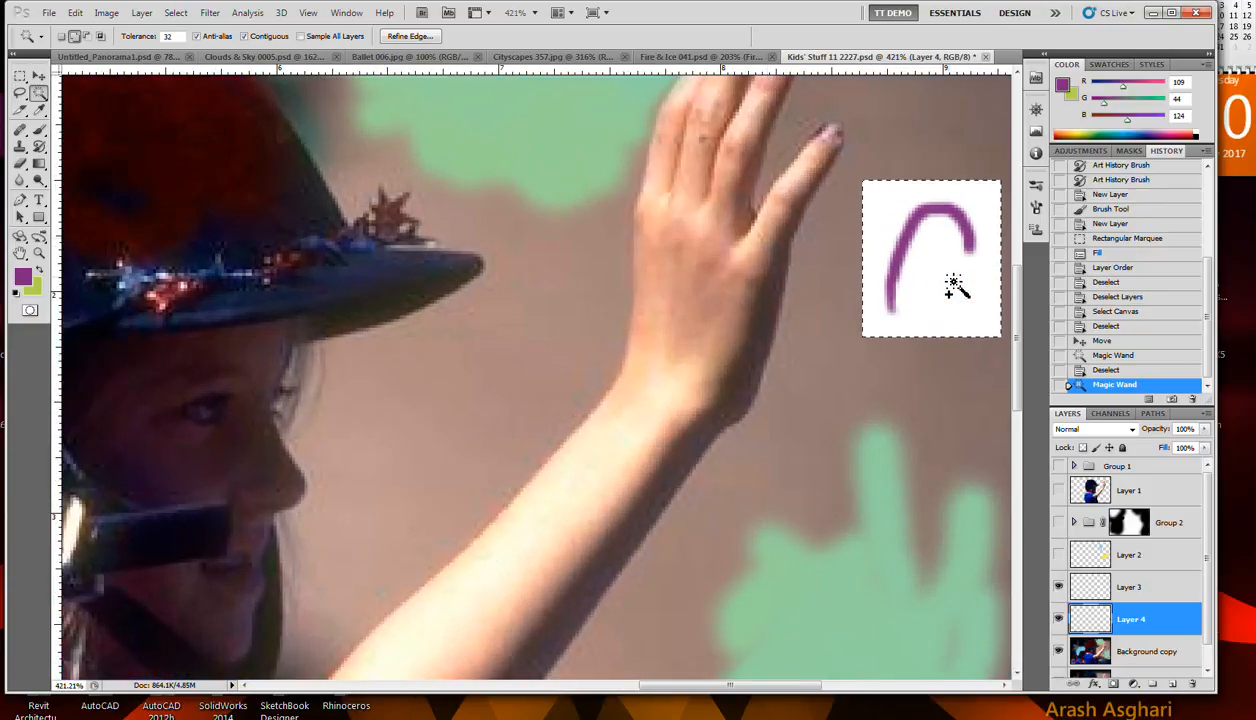
scroll(952, 284, up, 1)
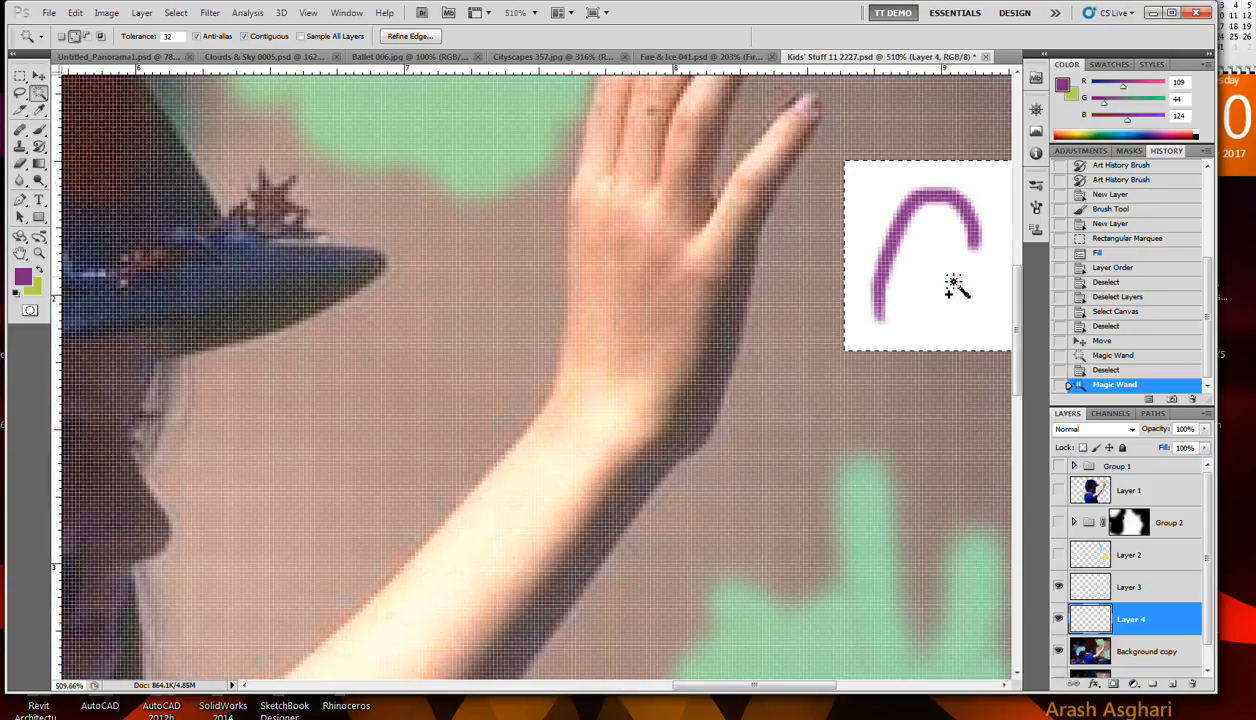
key(ctrl+d)
Step: Make Layer 3 active and select the empty area around the purple arch with the Magic Wand
click(1173, 589)
click(928, 268)
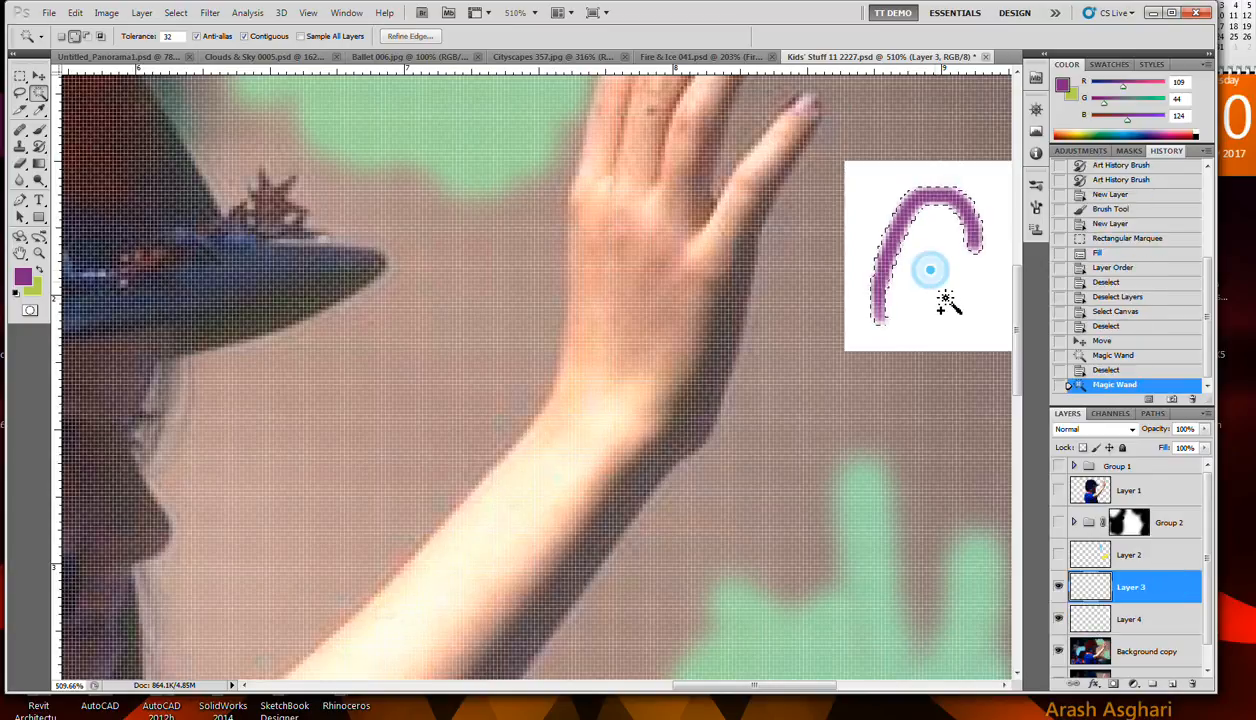
scroll(950, 312, down, 3)
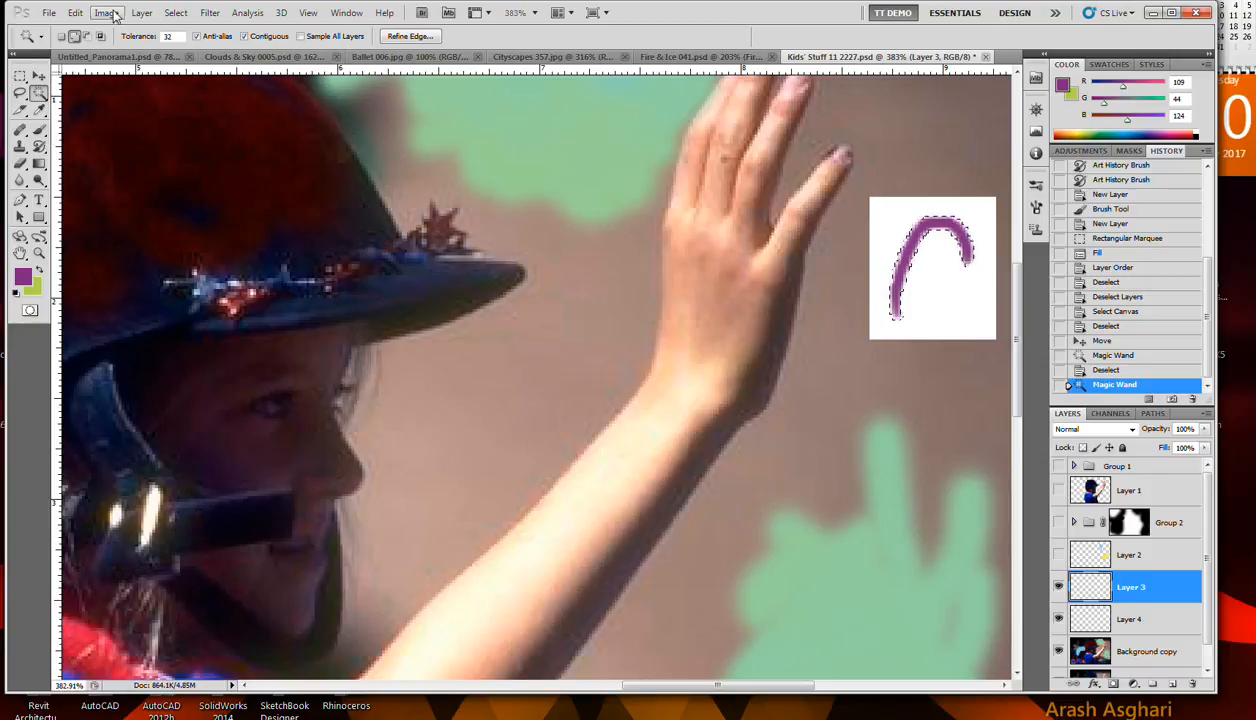
click(77, 13)
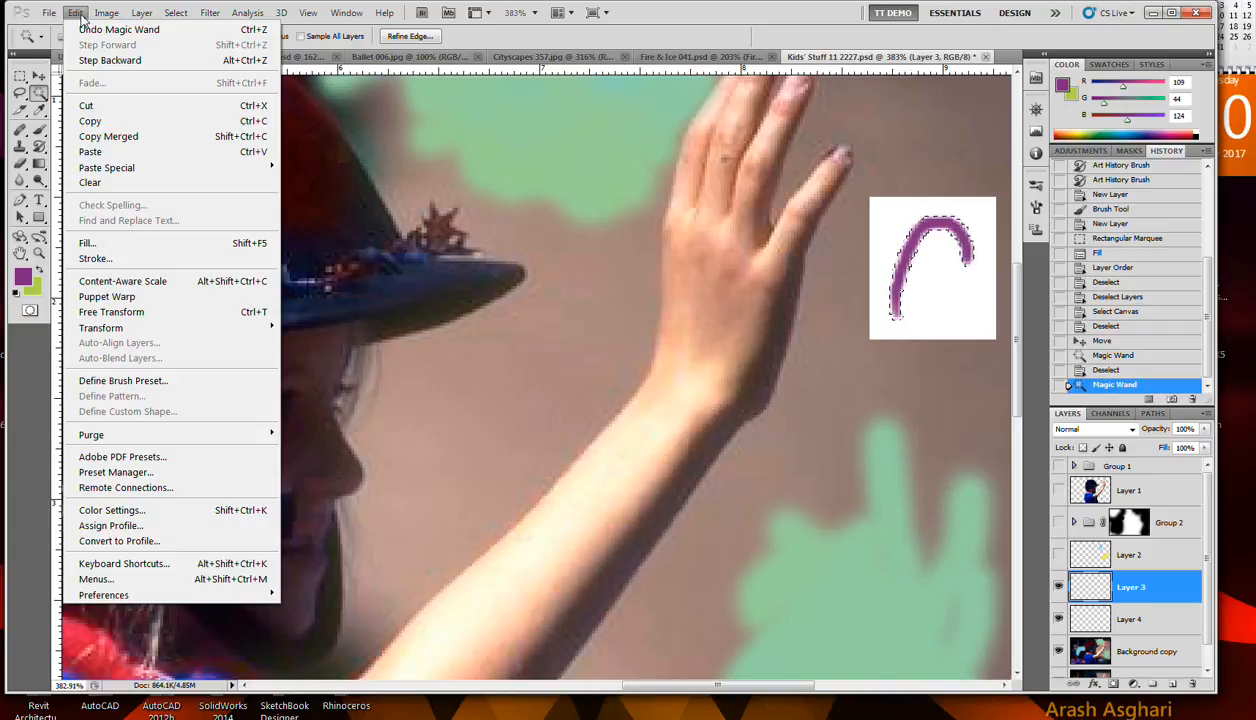
click(260, 388)
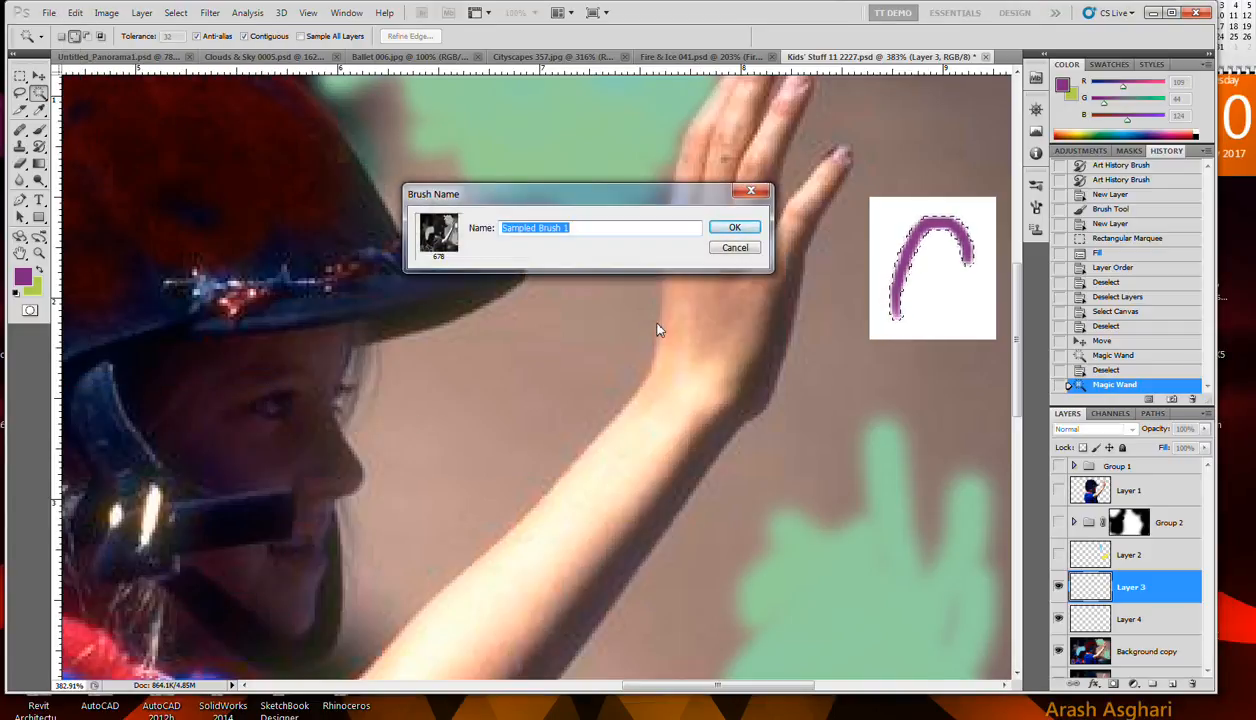
text(P)
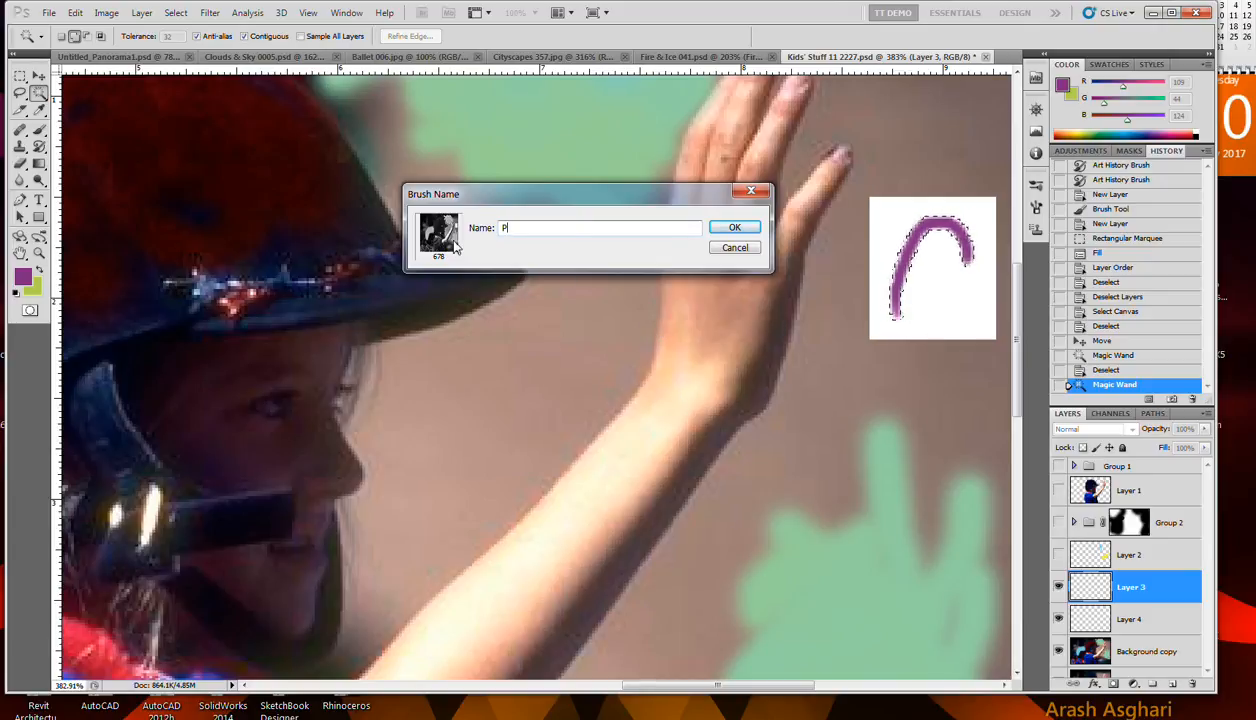
click(734, 250)
Step: Invert the Magic Wand selection so that it covers only the purple arch on Layer 3
key(ctrl+0)
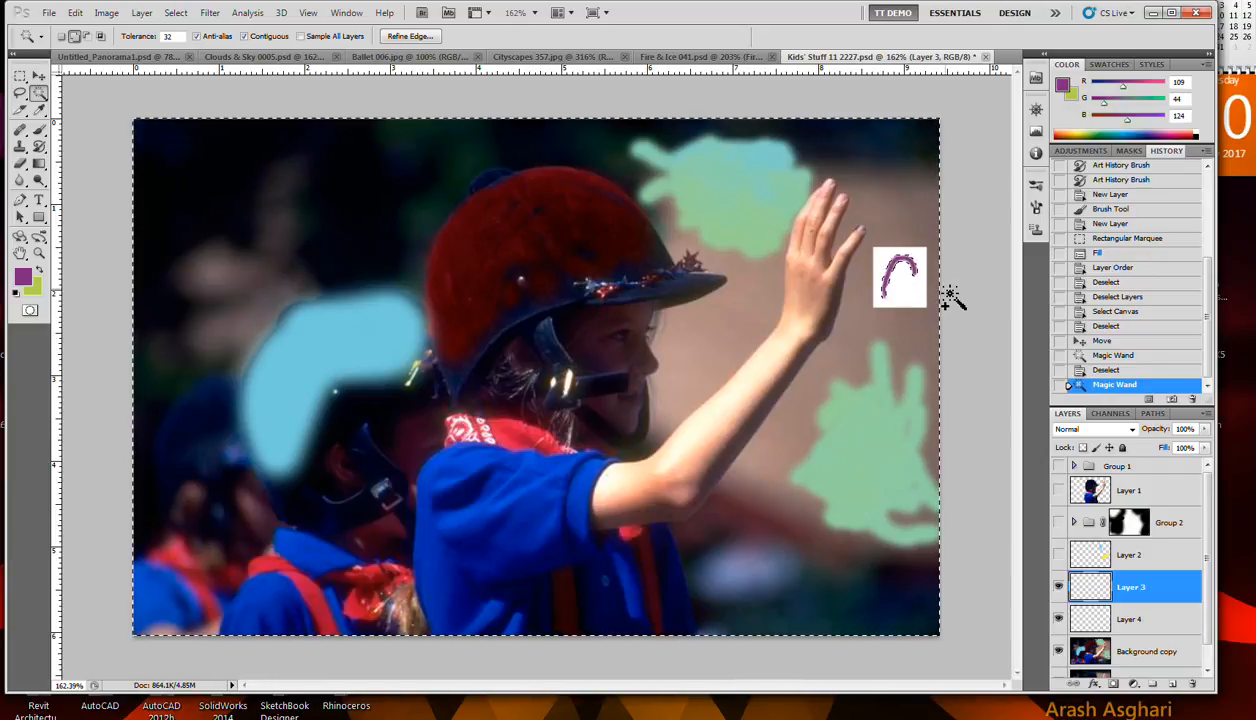
click(178, 13)
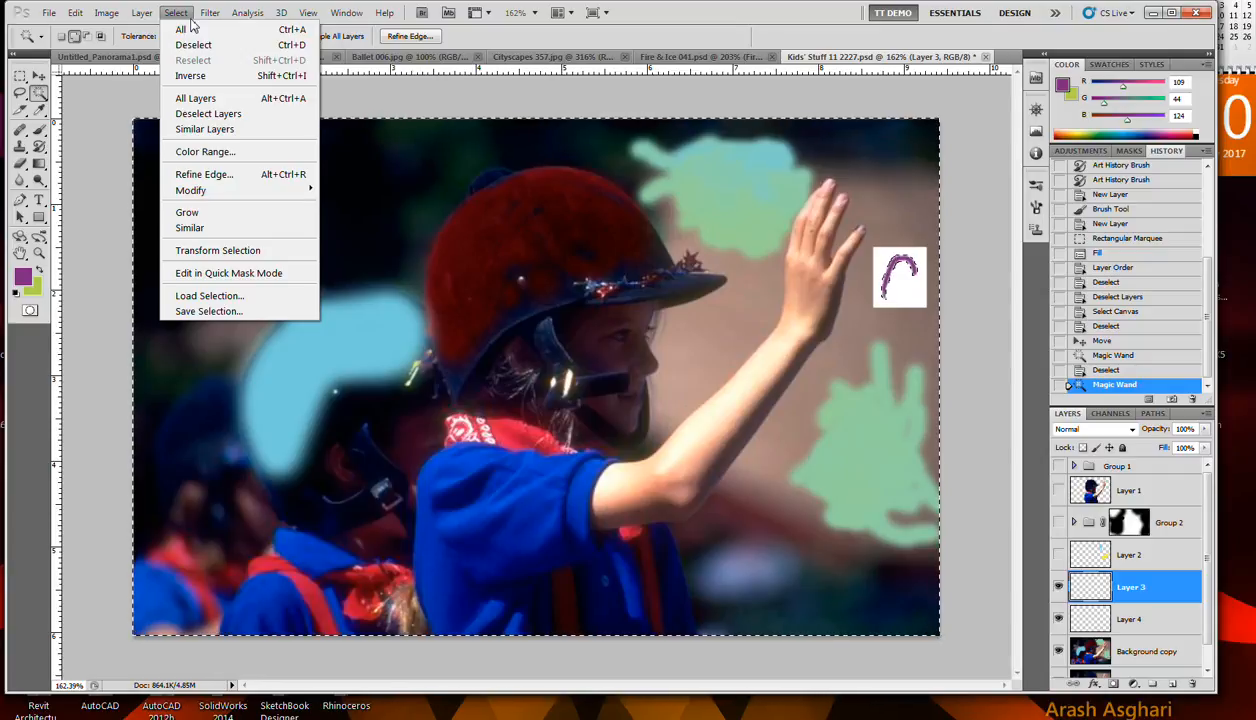
mouse_move(126, 13)
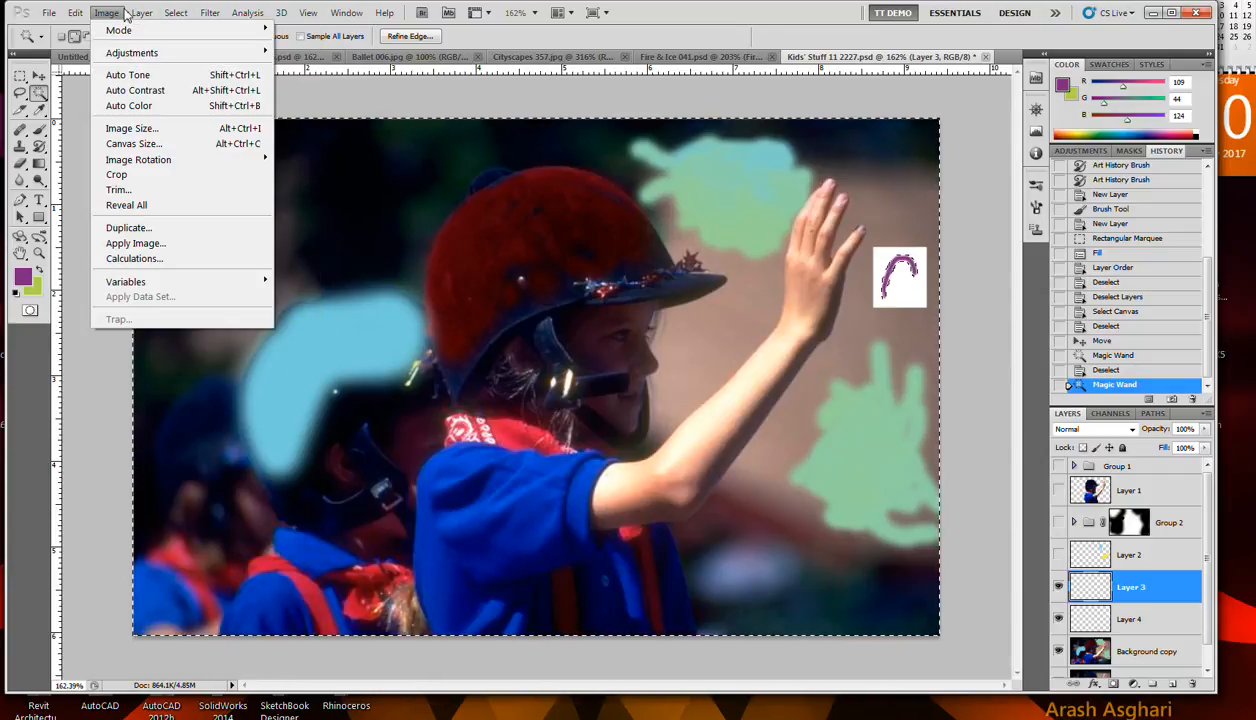
mouse_move(176, 13)
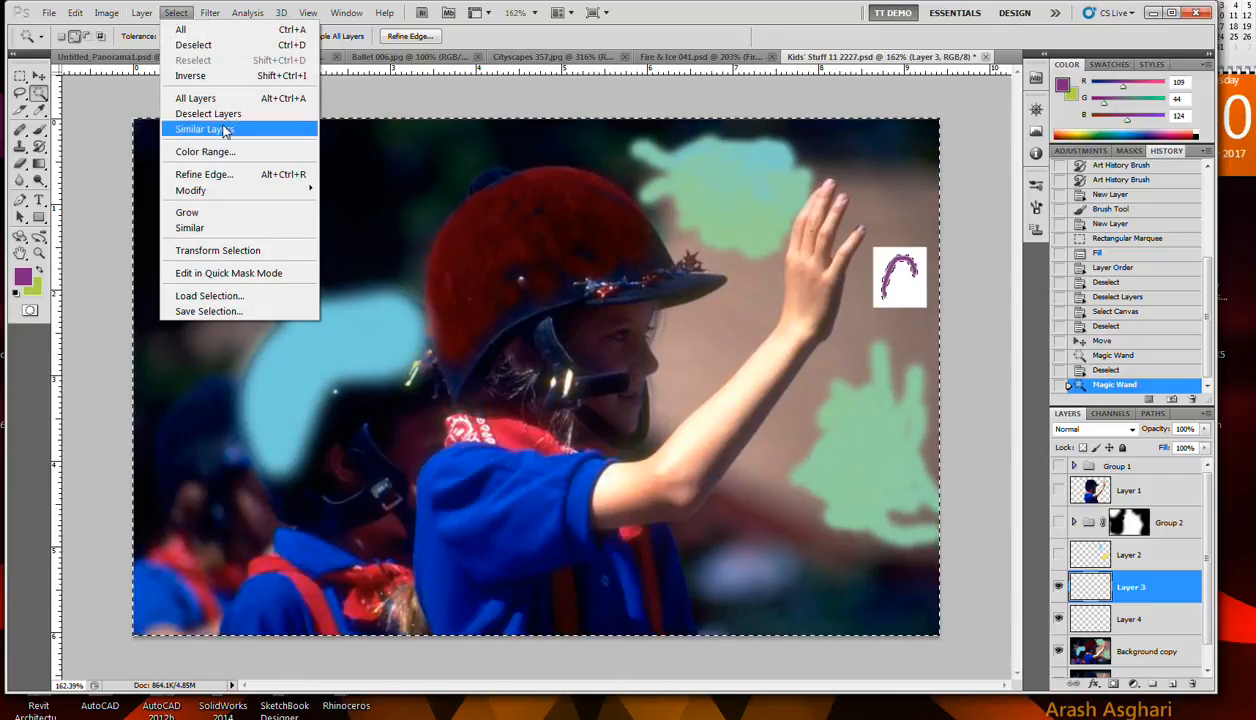
click(190, 75)
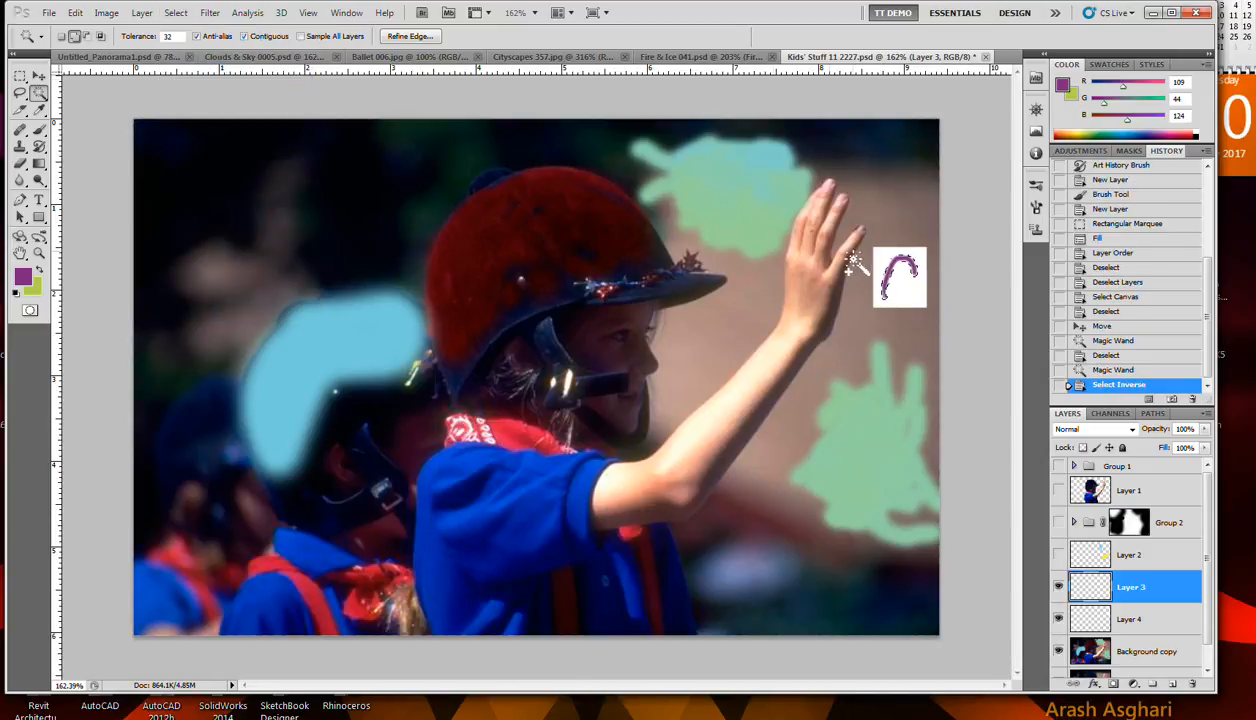
Step: Define a brush preset named "Pur" from the selected purple arch
scroll(913, 283, up, 4)
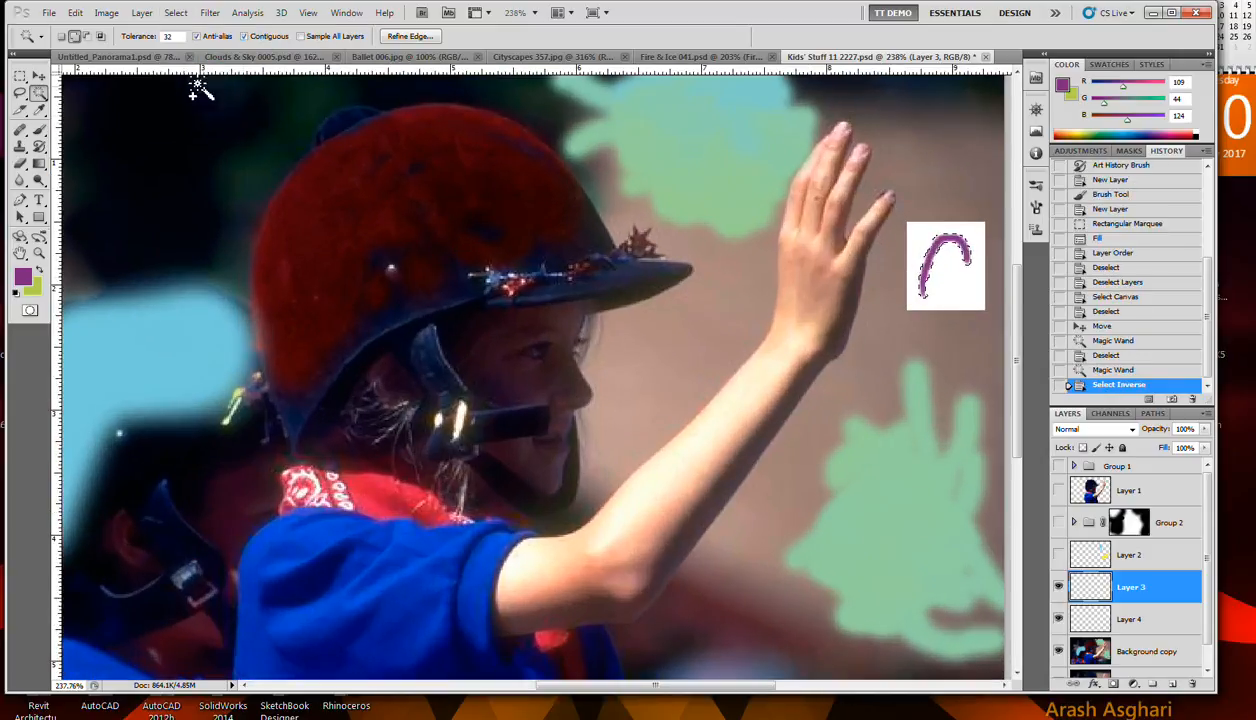
click(75, 12)
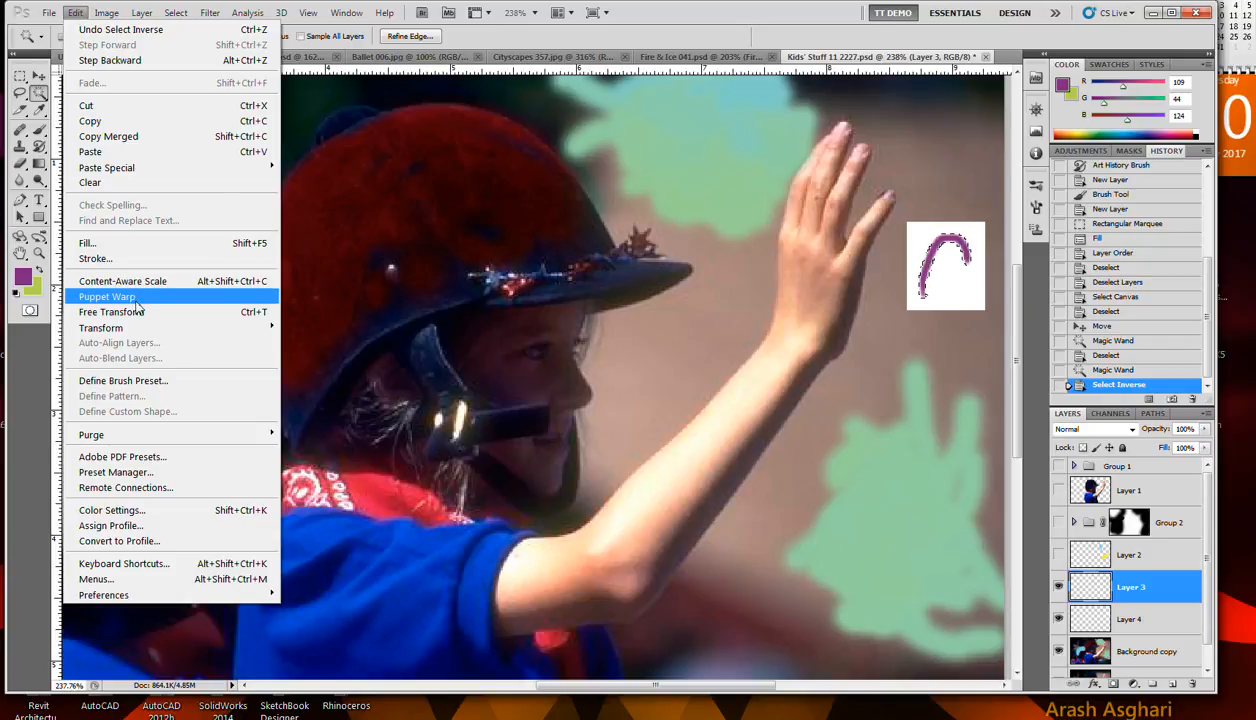
click(139, 380)
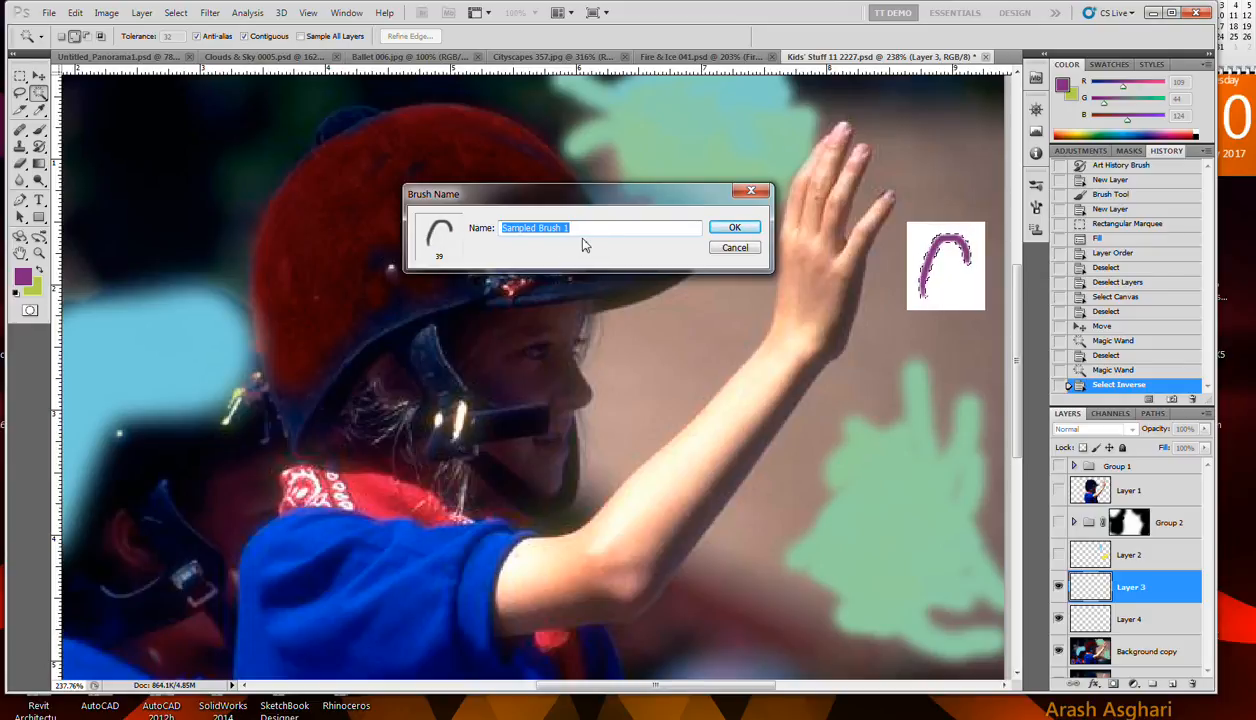
text(Pur)
key(Return)
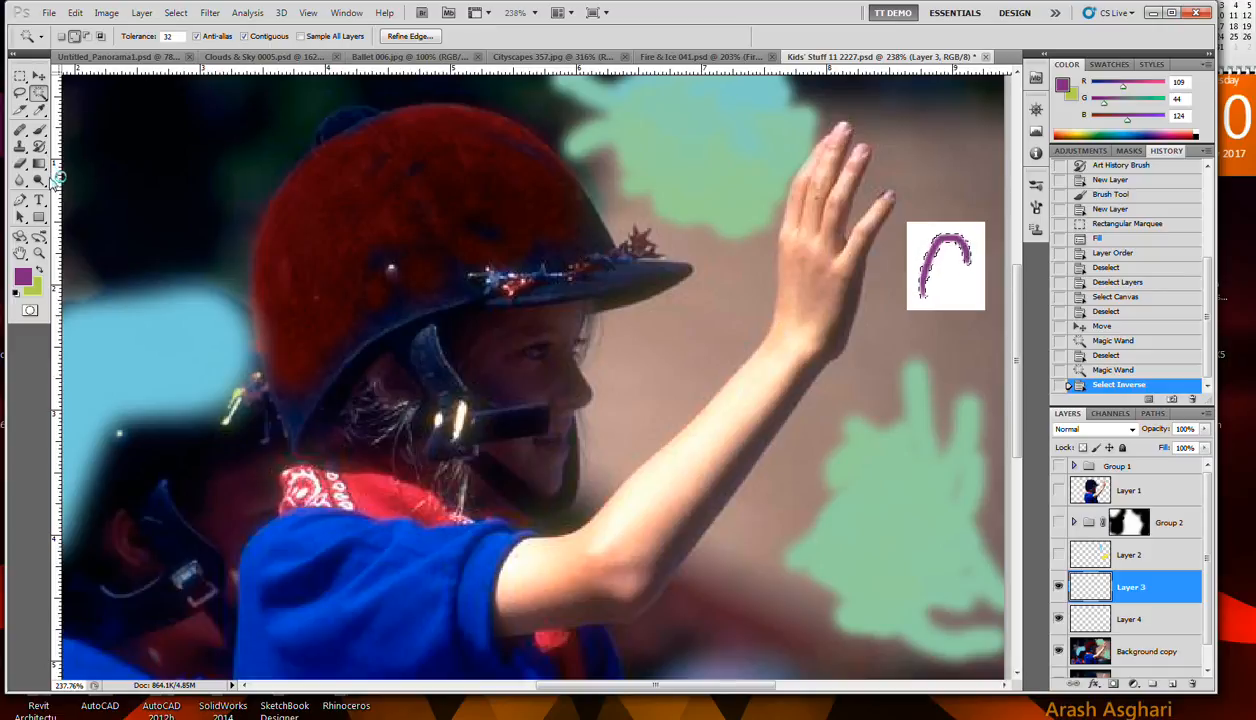
Step: Switch to the Brush tool with the 39 px arch preset and try a stroke below the raised arm on Layer 3
click(39, 130)
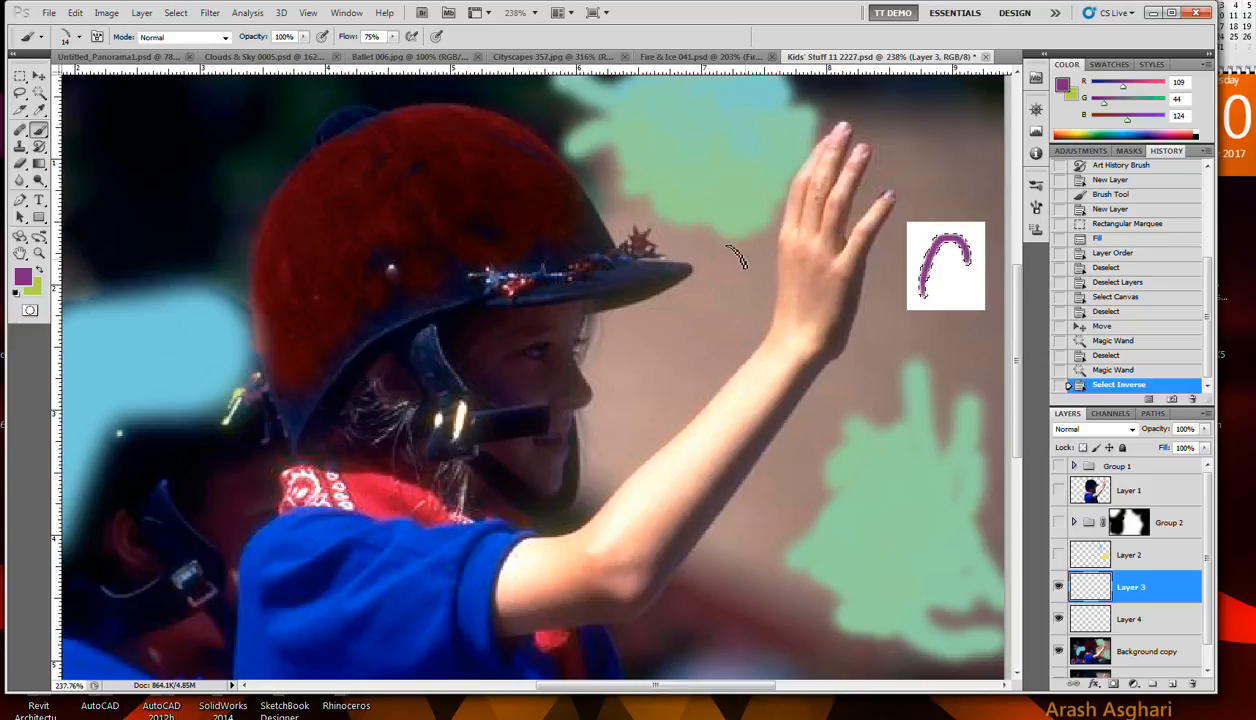
right_click(606, 184)
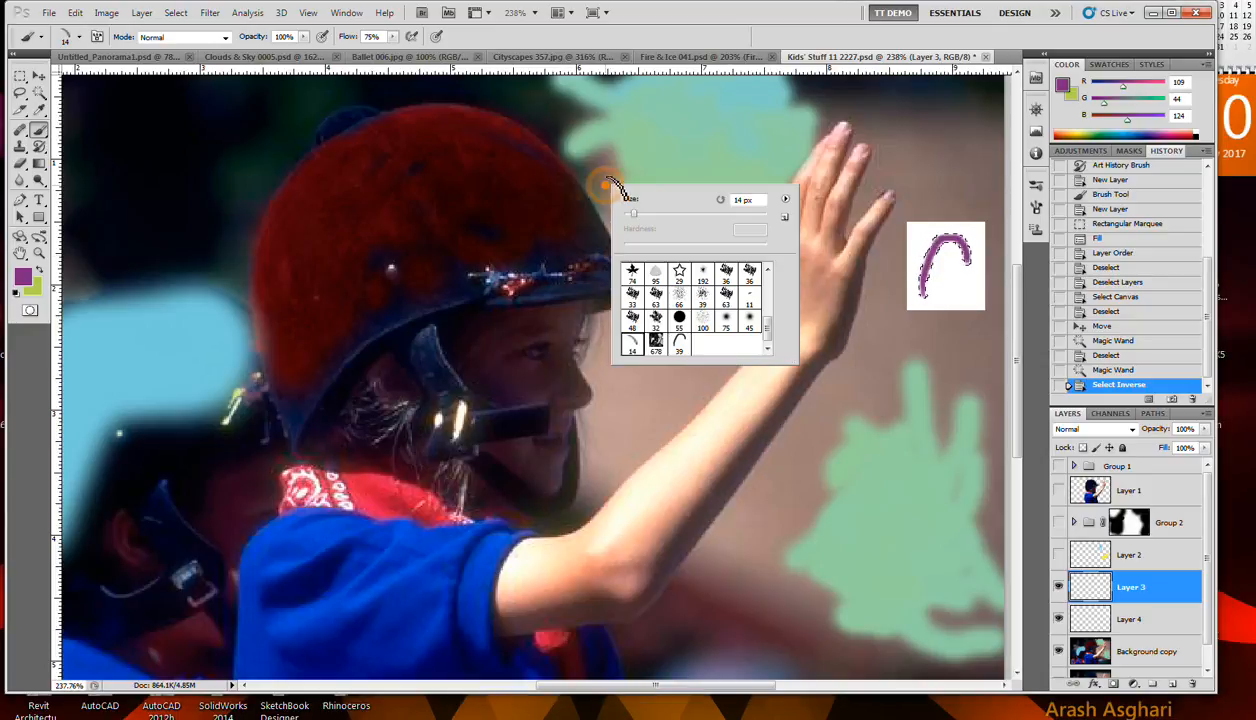
click(685, 343)
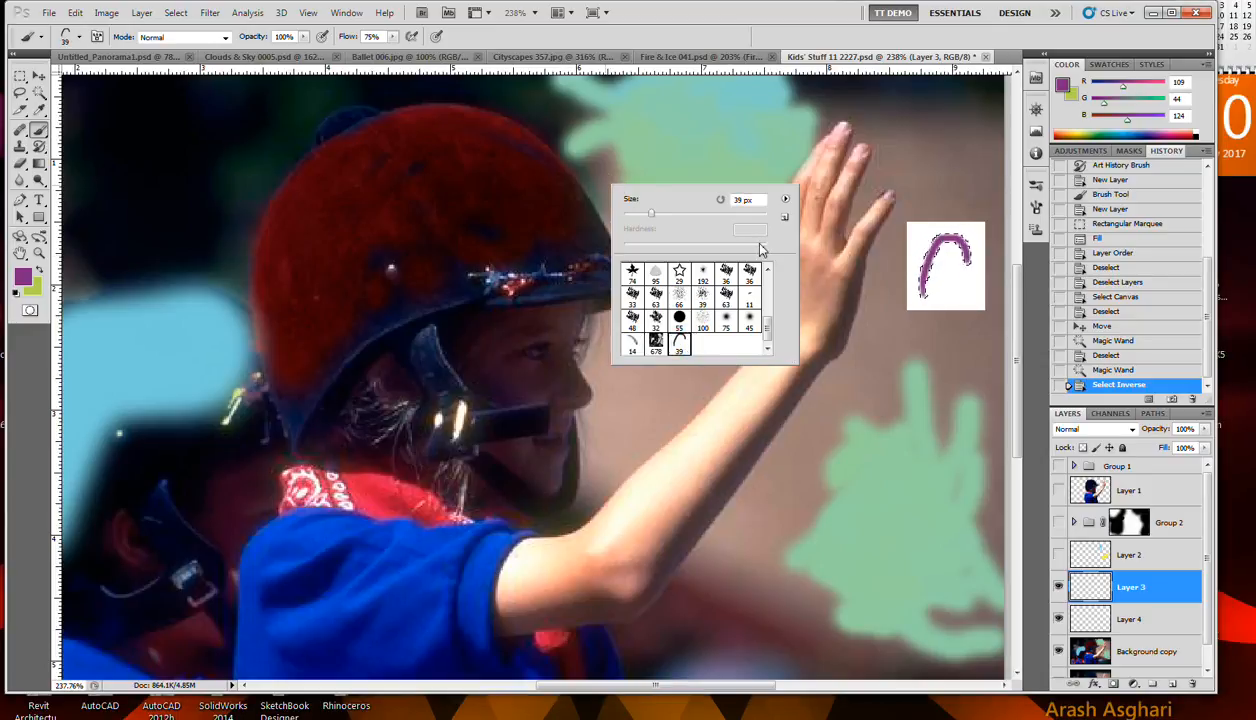
mouse_move(830, 412)
mouse_down()
mouse_move(781, 402)
mouse_move(737, 428)
mouse_up()
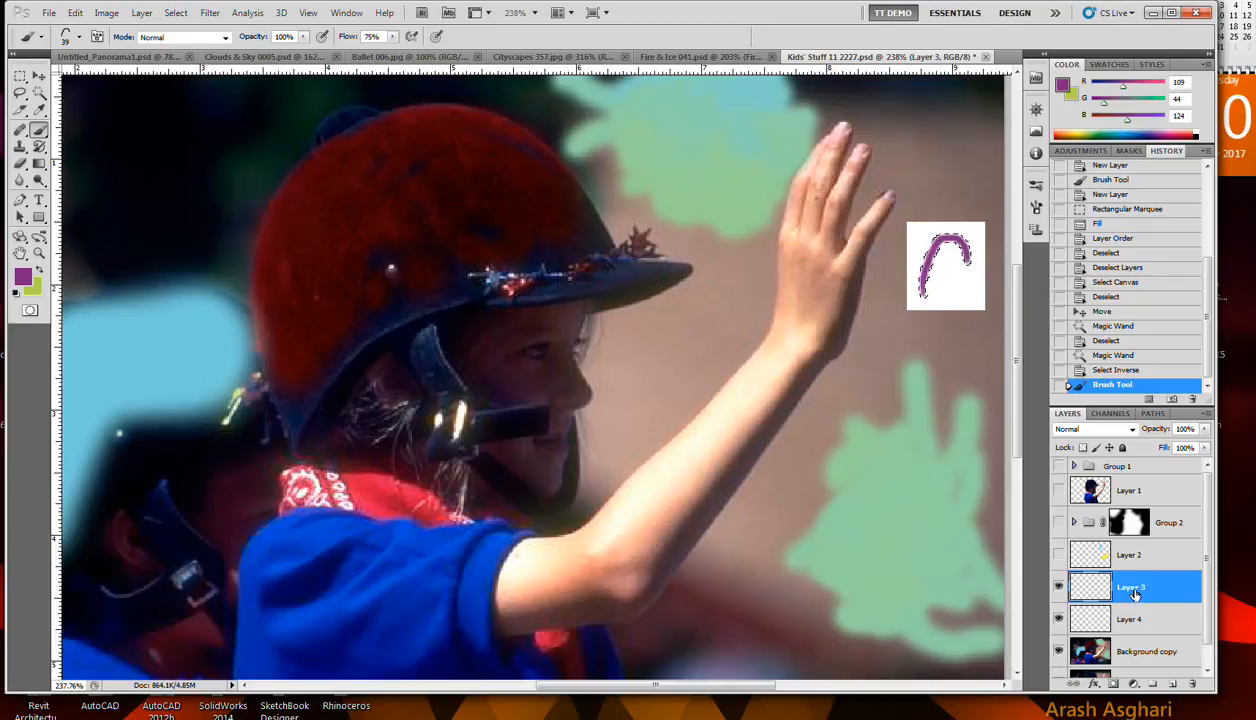
Step: Hide Layer 3 and Layer 4, and clear the arch selection
click(1058, 587)
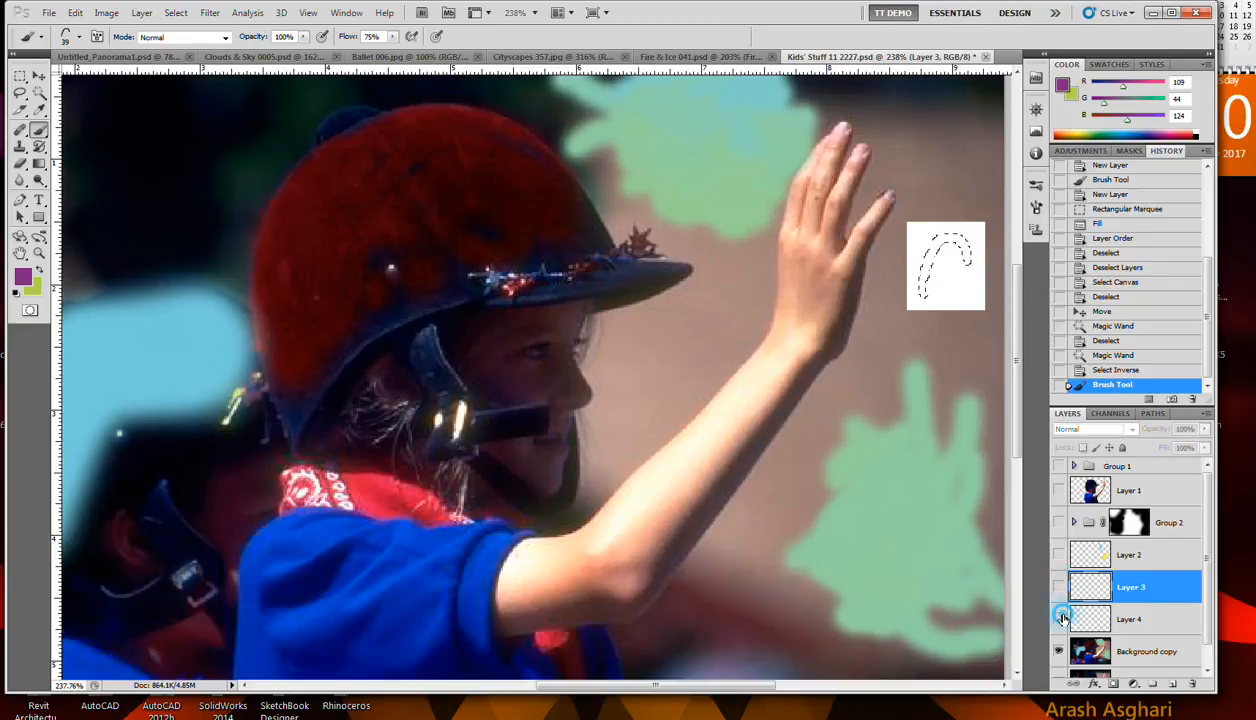
click(1060, 619)
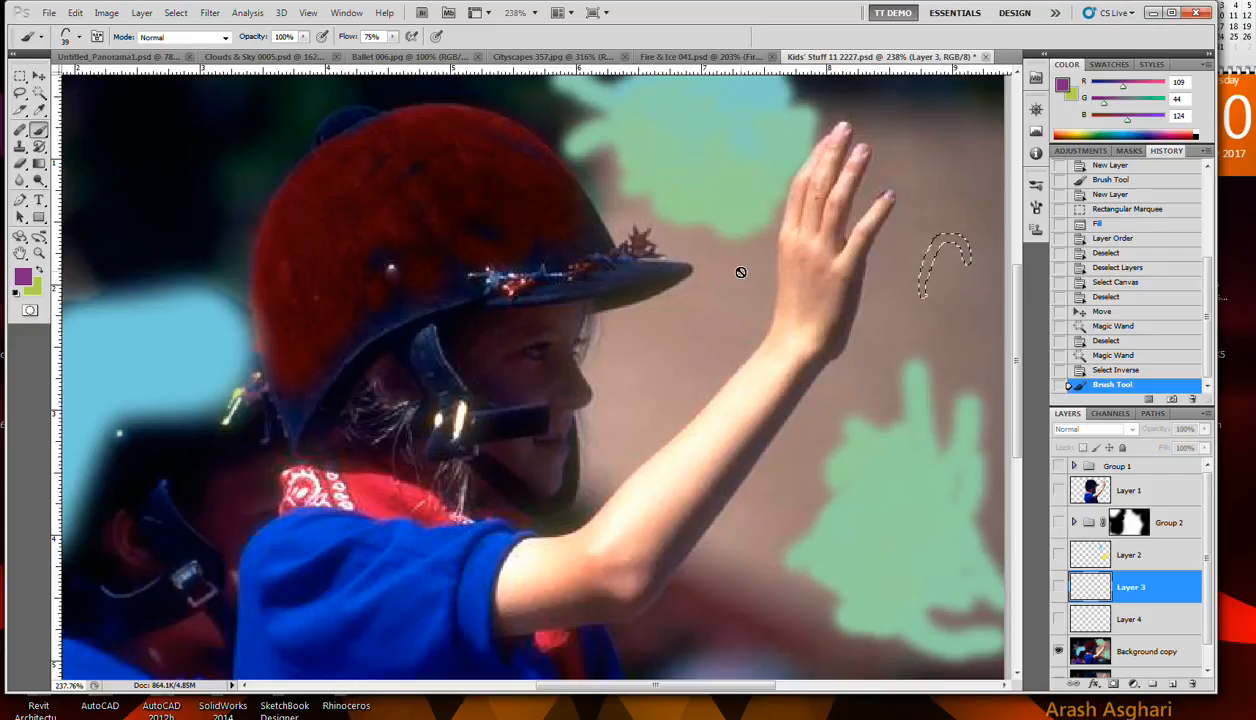
key(ctrl+d)
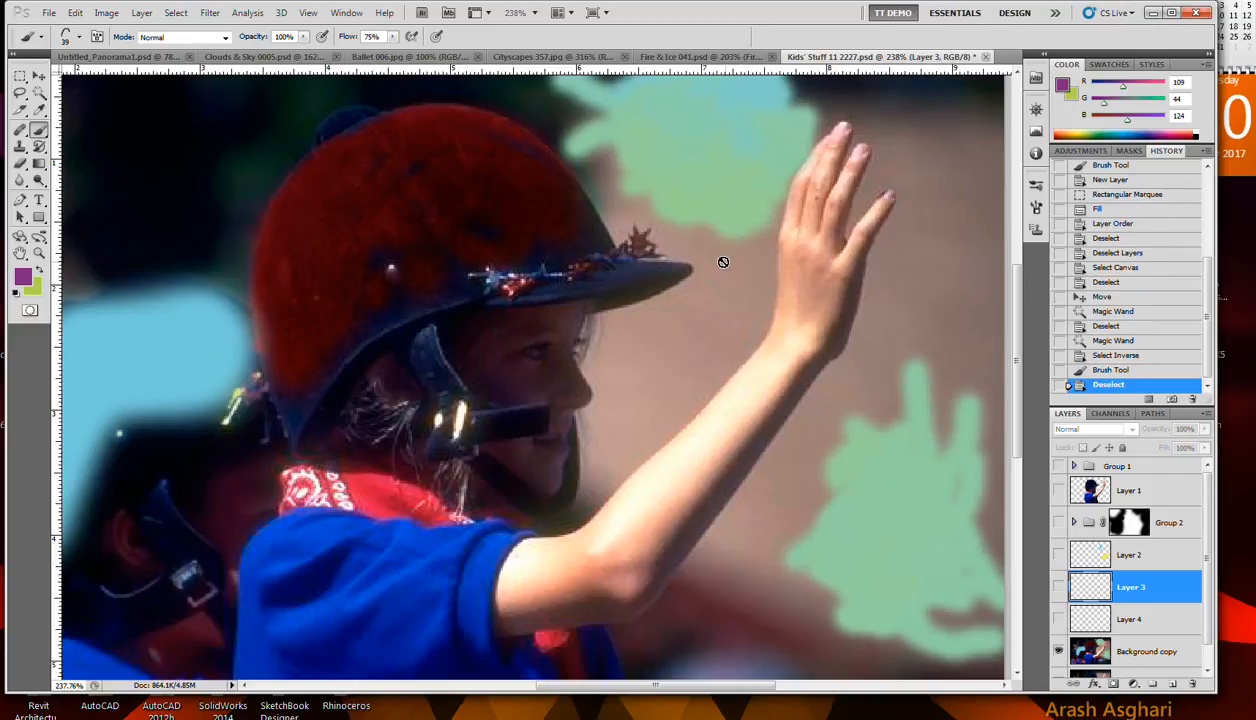
Step: Add a new empty layer directly above Background copy
alt+click(720, 268)
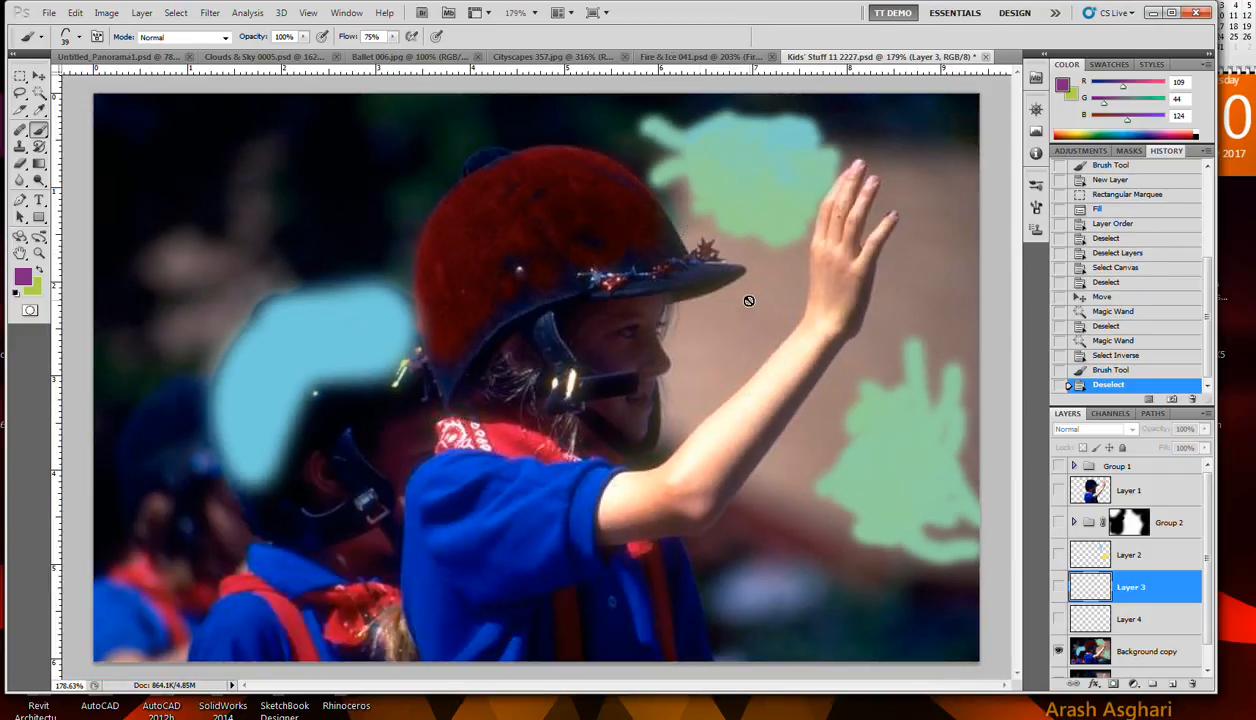
alt+click(706, 261)
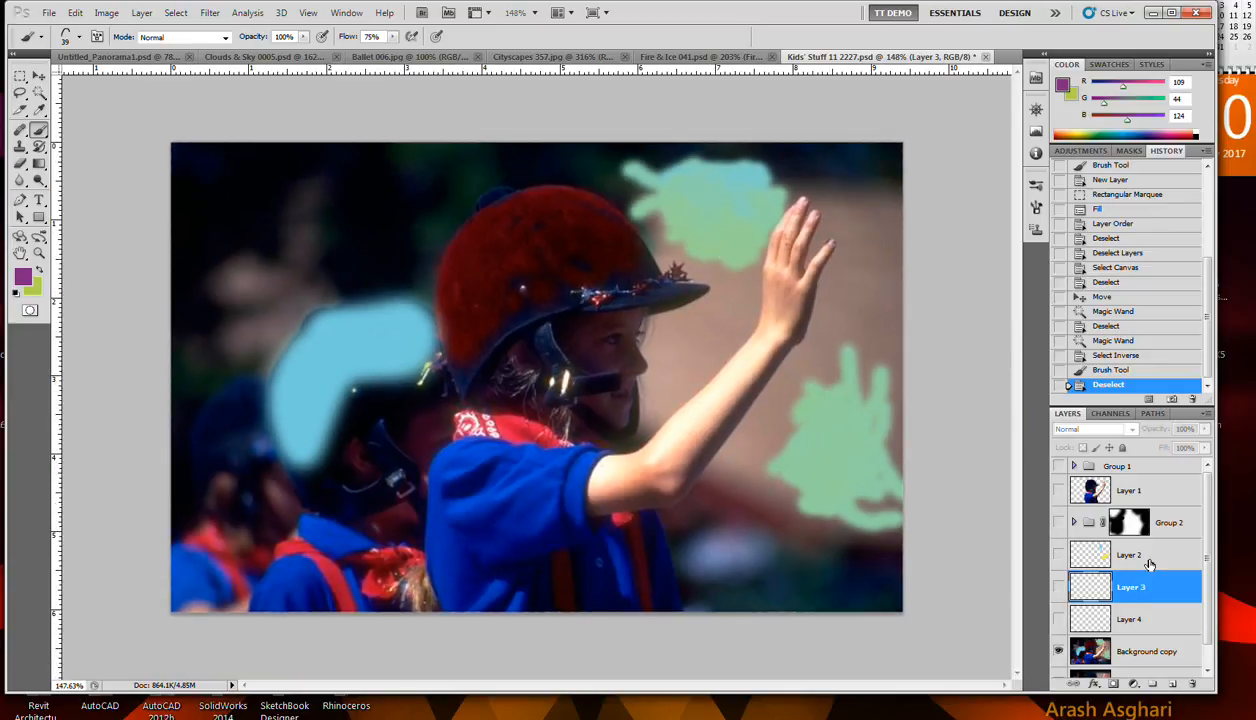
click(1146, 652)
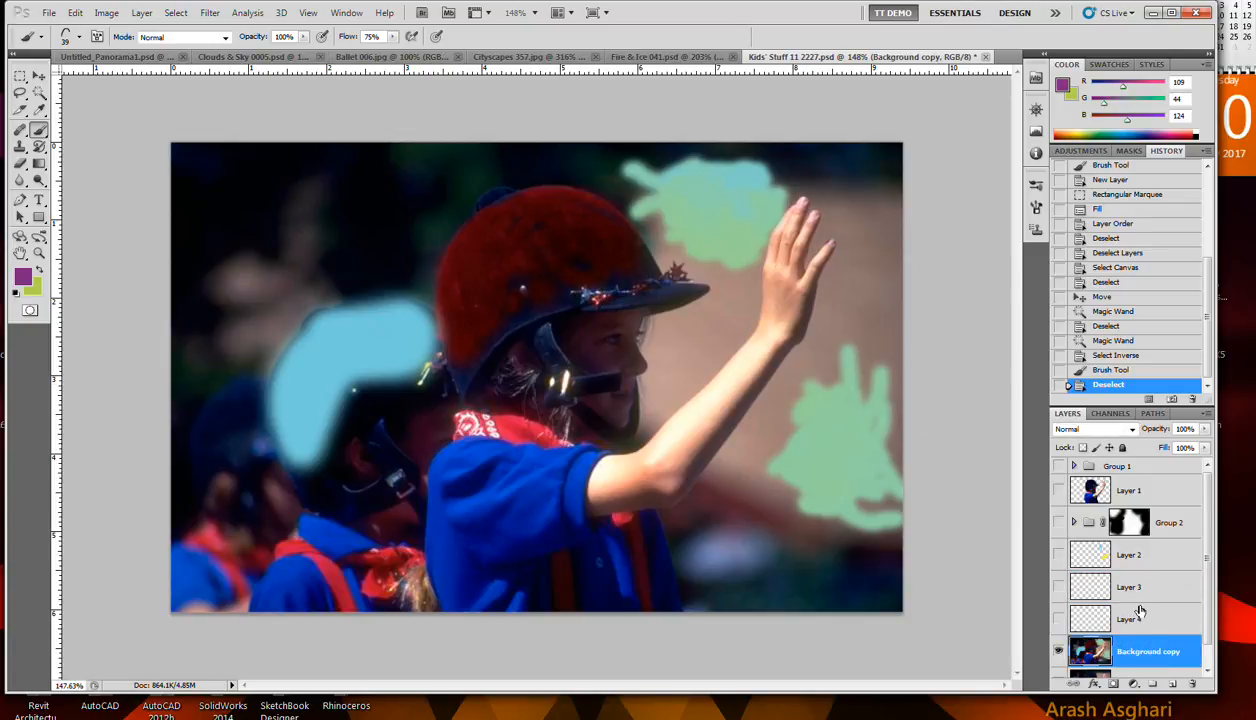
scroll(1146, 571, down, 1)
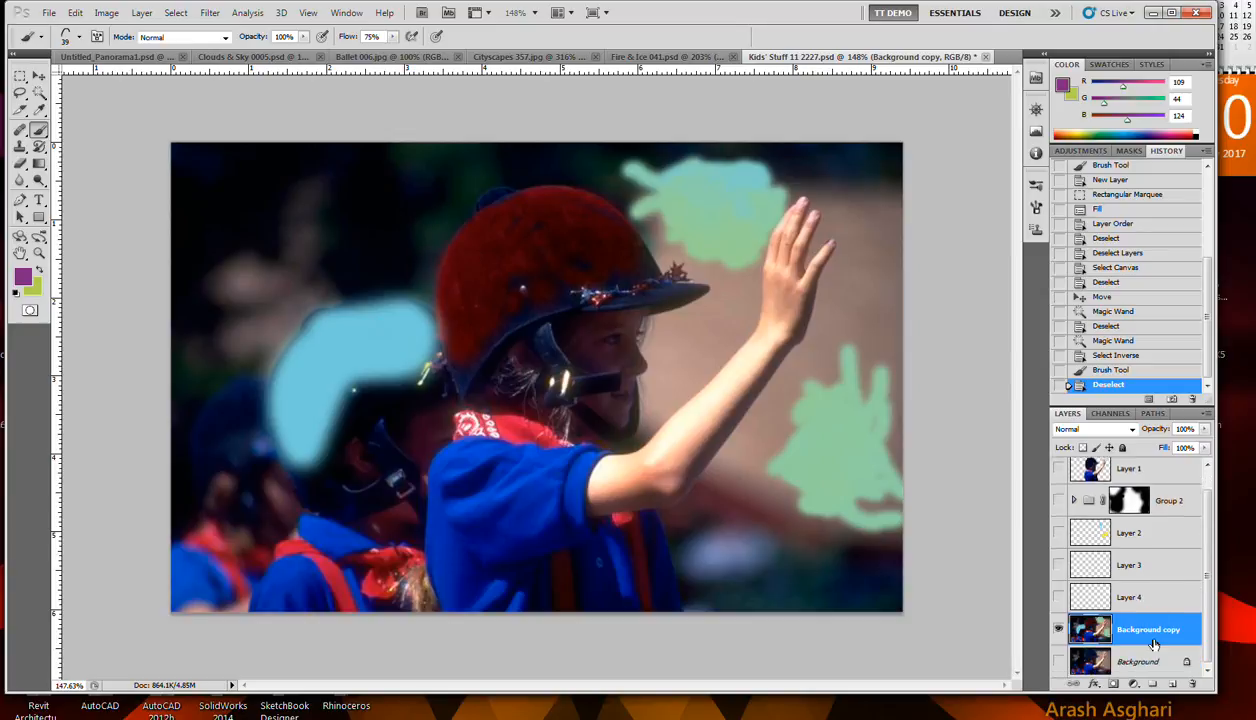
click(1172, 683)
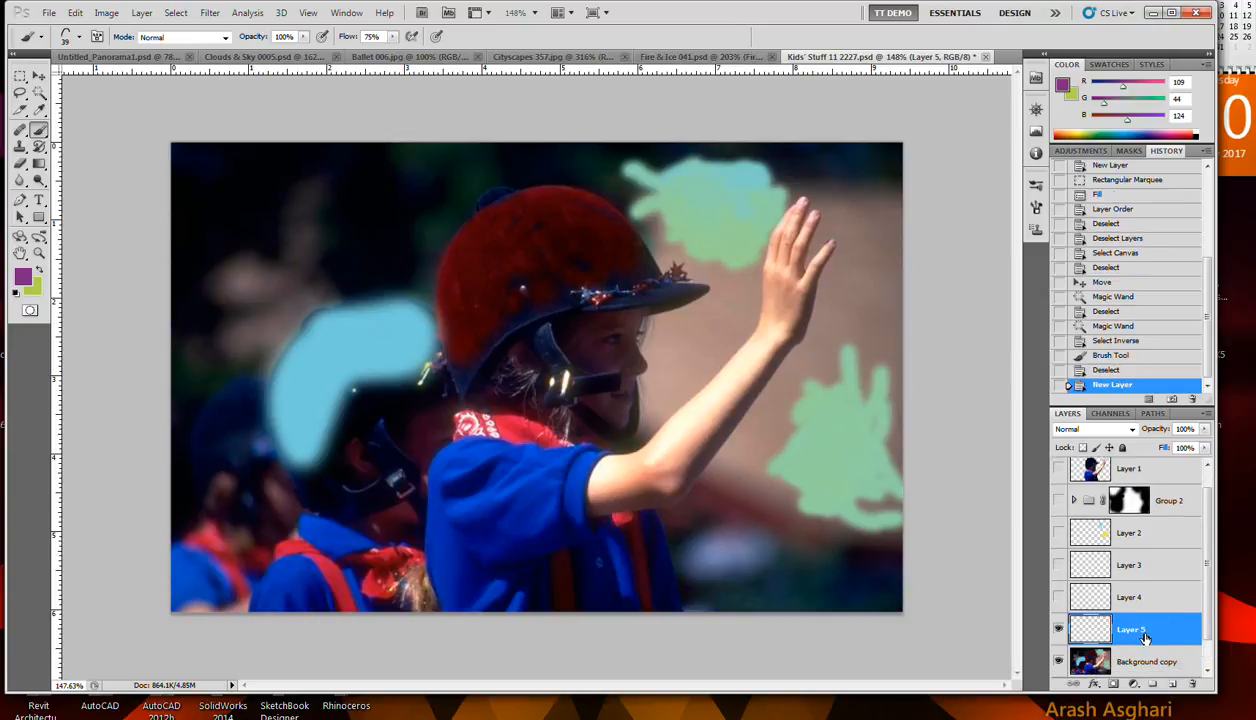
Step: Try out the arch brush with looping purple strokes across the raised arm and the green blob on Layer 5
mouse_move(775, 372)
mouse_down()
mouse_move(846, 450)
mouse_move(869, 363)
mouse_move(846, 320)
mouse_move(780, 368)
mouse_move(744, 461)
mouse_move(674, 446)
mouse_move(640, 395)
mouse_move(669, 326)
mouse_move(790, 358)
mouse_move(878, 440)
mouse_move(840, 333)
mouse_move(805, 300)
mouse_move(759, 355)
mouse_up()
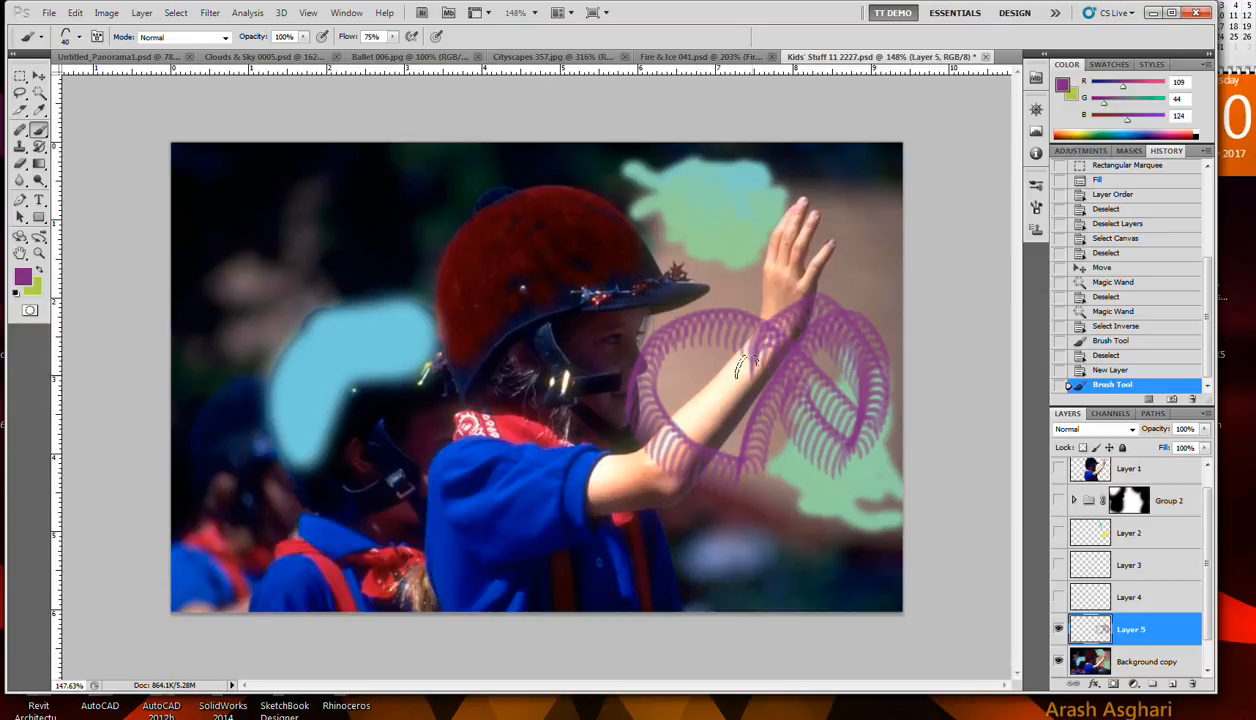
key(bracketleft)
key(bracketleft)
key(bracketleft)
key(bracketleft)
key(bracketleft)
mouse_move(737, 405)
mouse_down()
mouse_move(752, 447)
mouse_move(795, 490)
mouse_move(852, 373)
mouse_move(825, 280)
mouse_move(722, 303)
mouse_move(675, 407)
mouse_move(740, 466)
mouse_up()
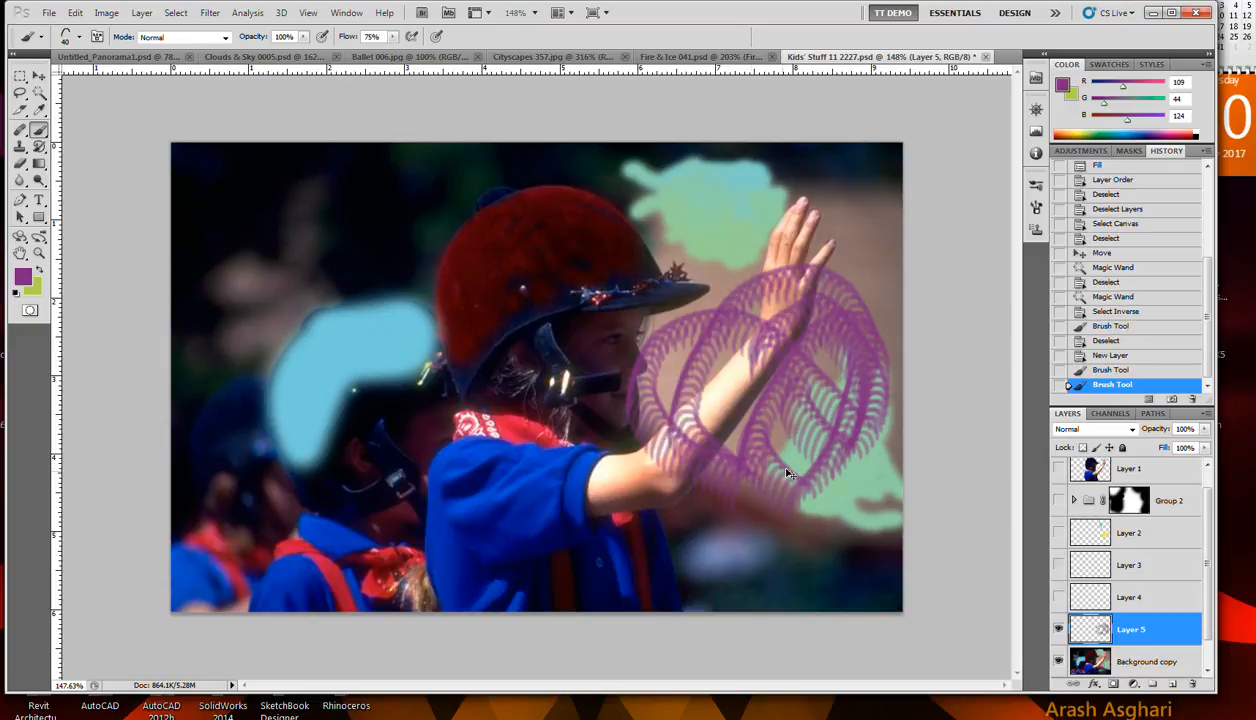
Step: Undo both purple arch-brush strokes on Layer 5
key(ctrl+z)
key(ctrl+z)
key(ctrl+alt+z)
key(ctrl+alt+z)
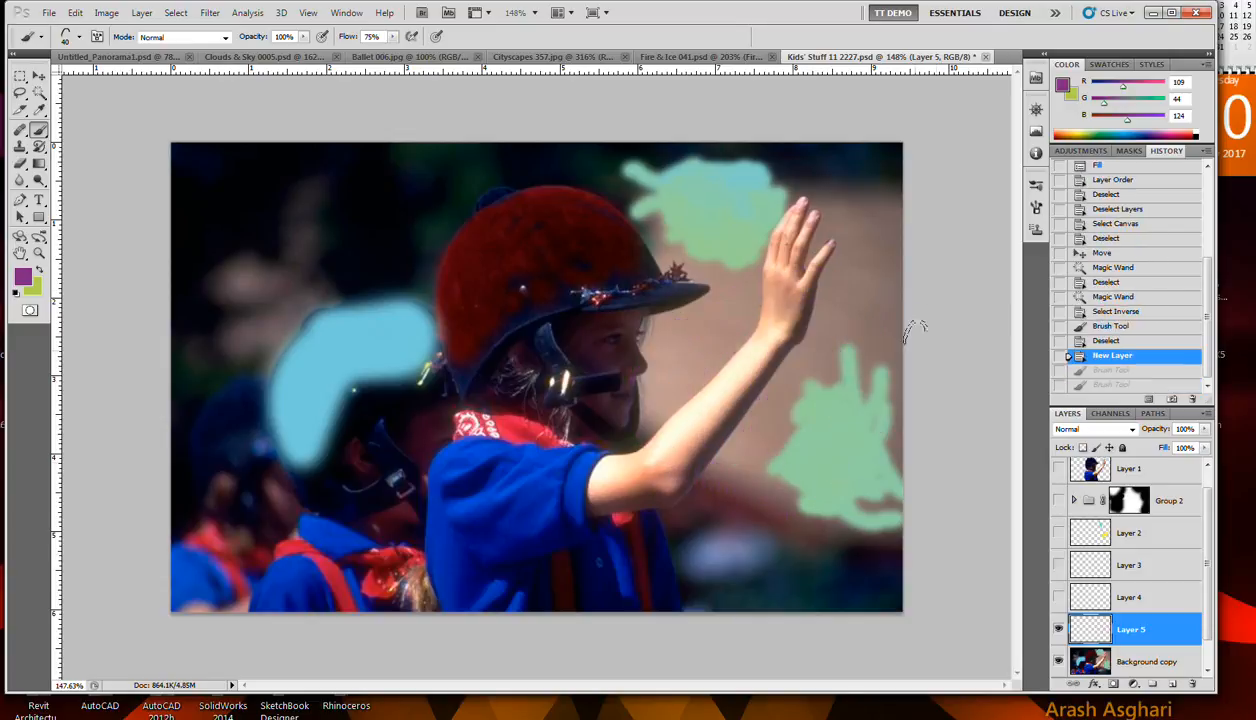
Step: Open the brush tip settings and set the arch brush's spacing to 38%
click(1038, 206)
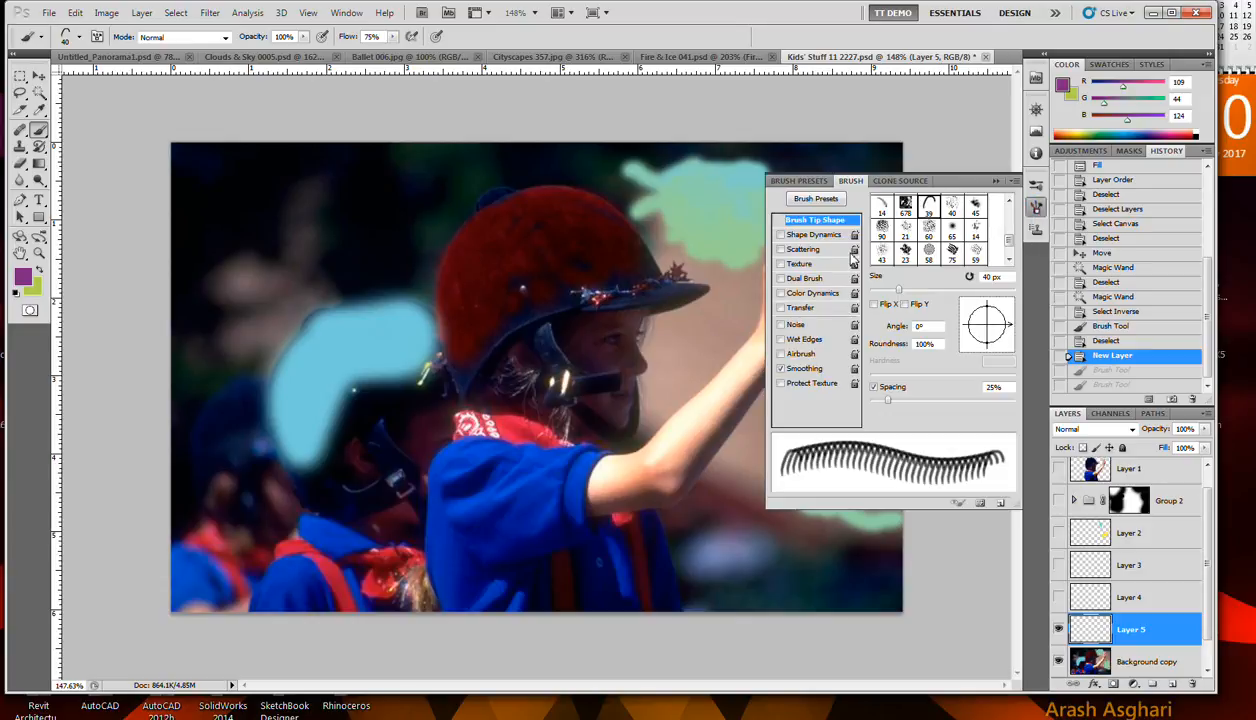
scroll(831, 262, up, 2)
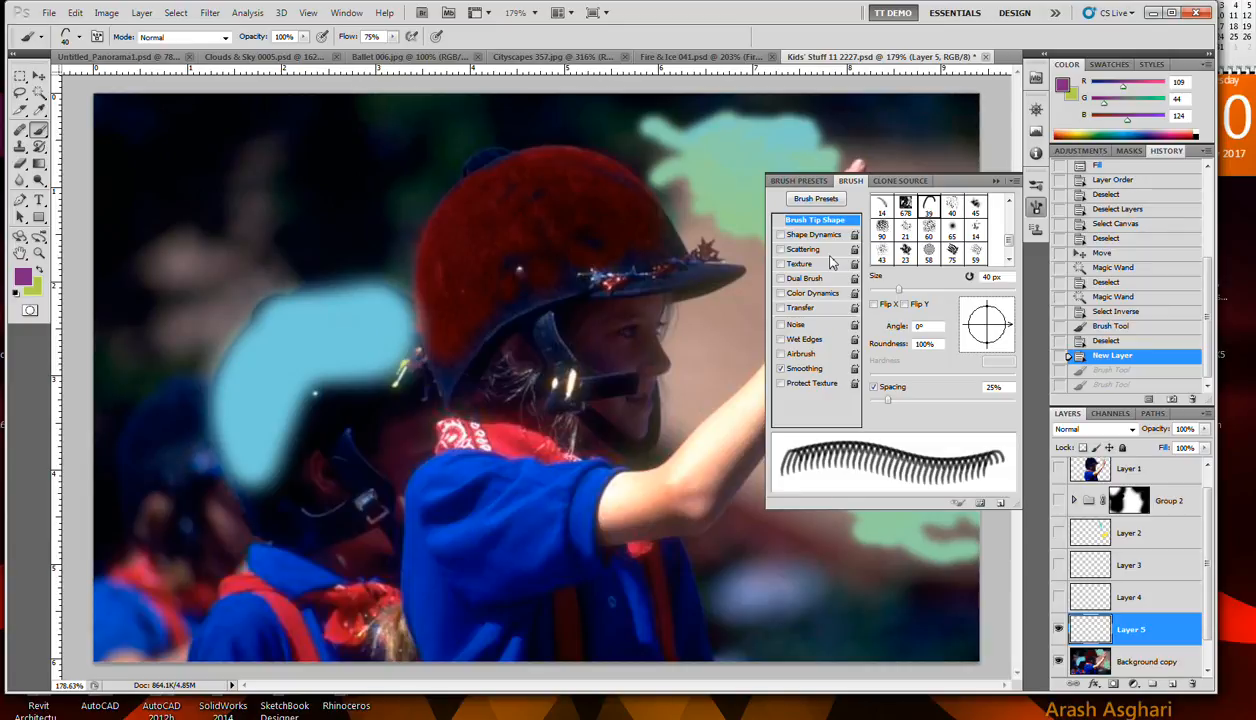
scroll(831, 262, down, 2)
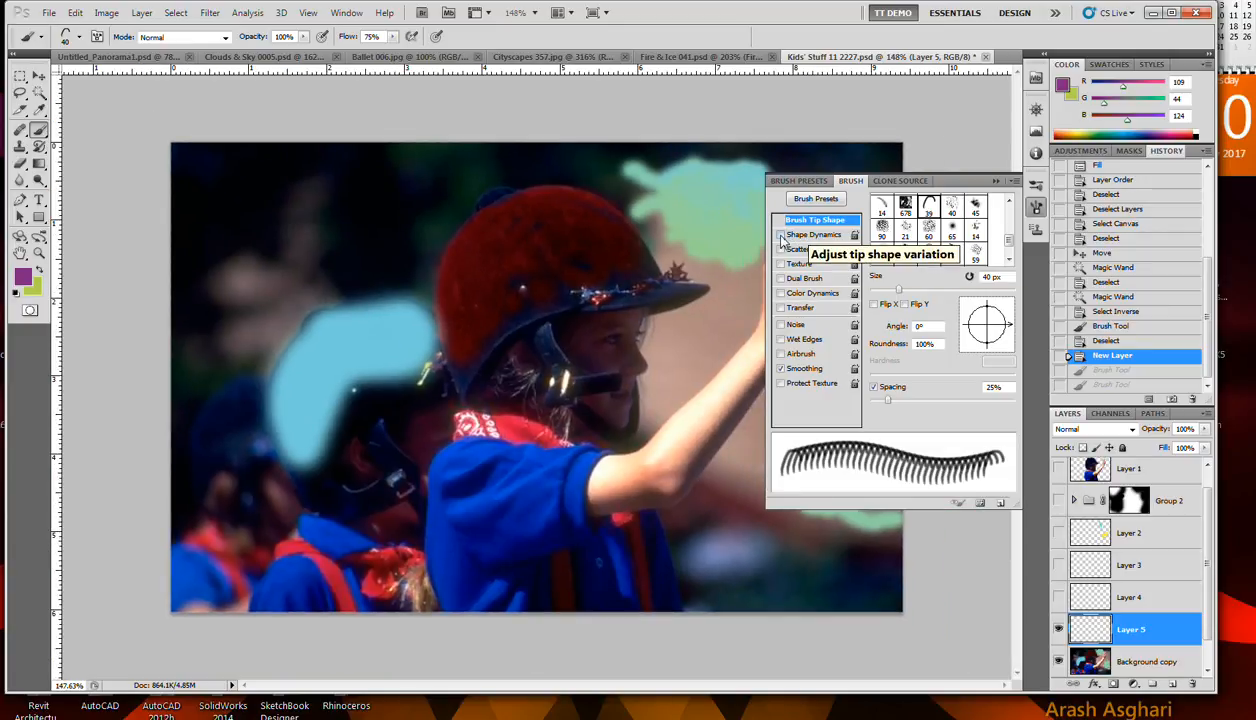
click(901, 401)
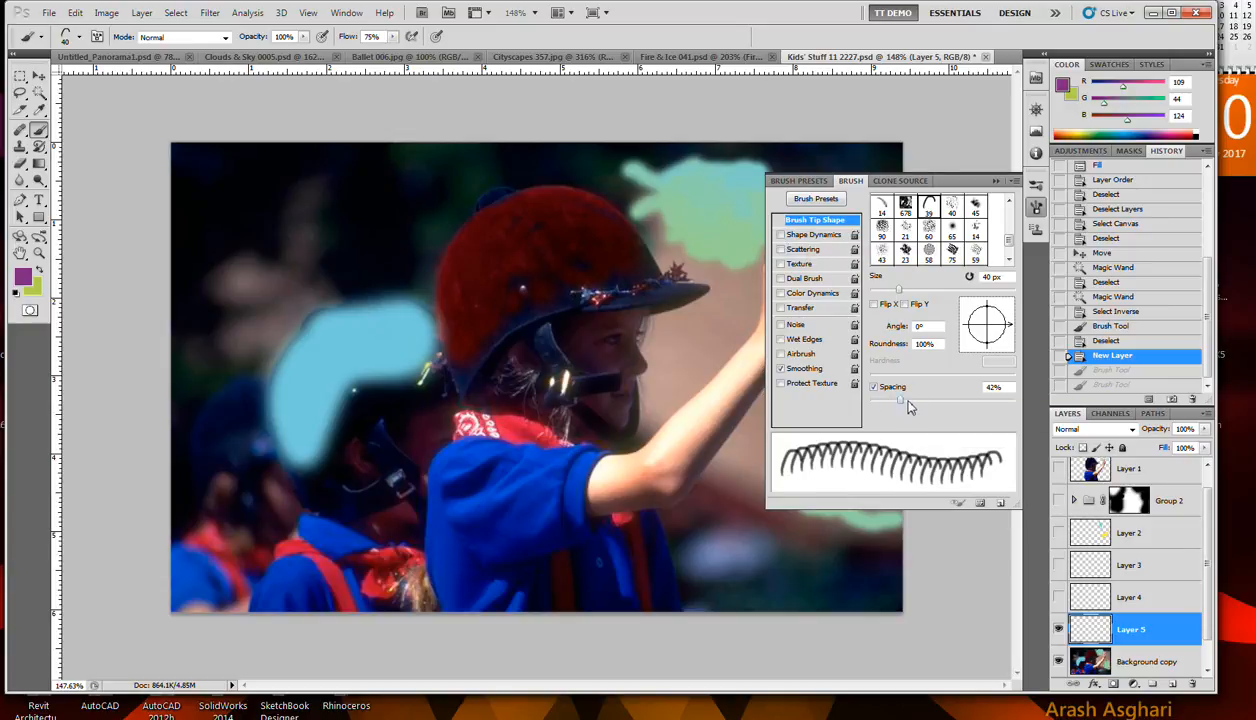
mouse_move(902, 401)
mouse_down()
mouse_move(938, 403)
mouse_move(864, 404)
mouse_move(897, 402)
mouse_up()
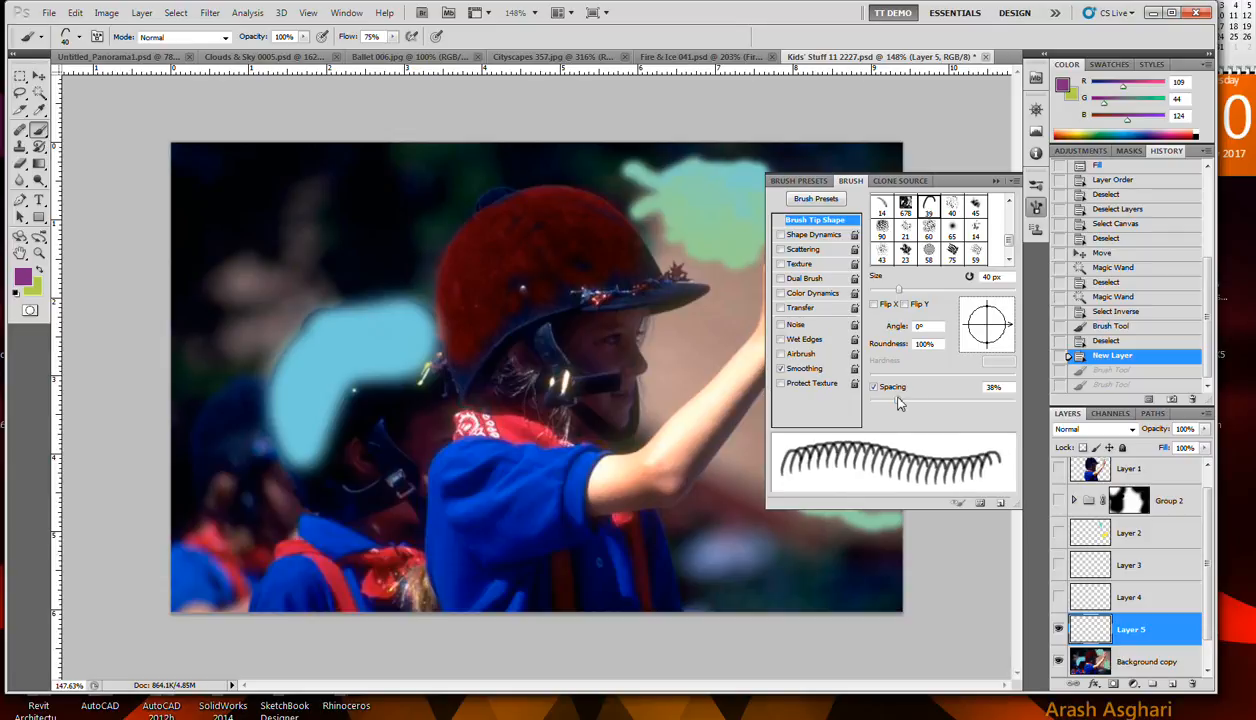
Step: Try larger and smaller tip sizes for the arch brush and settle on 32 px
drag(905, 290, 921, 290)
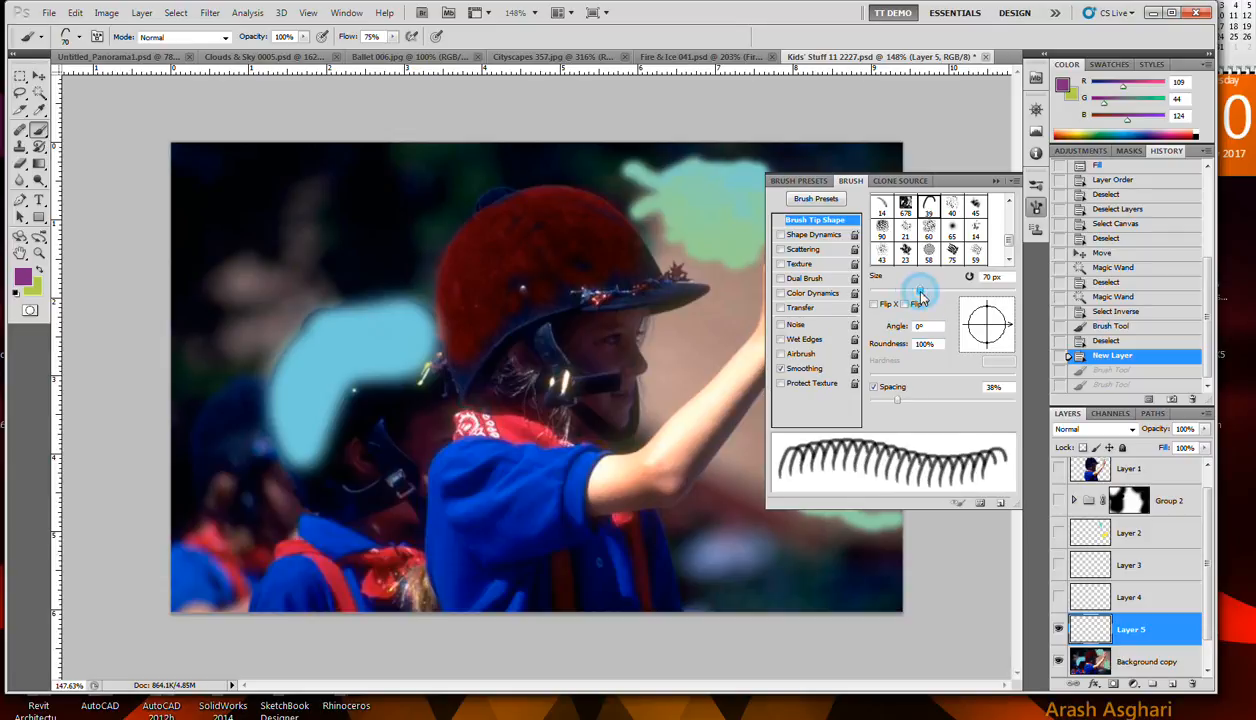
click(890, 290)
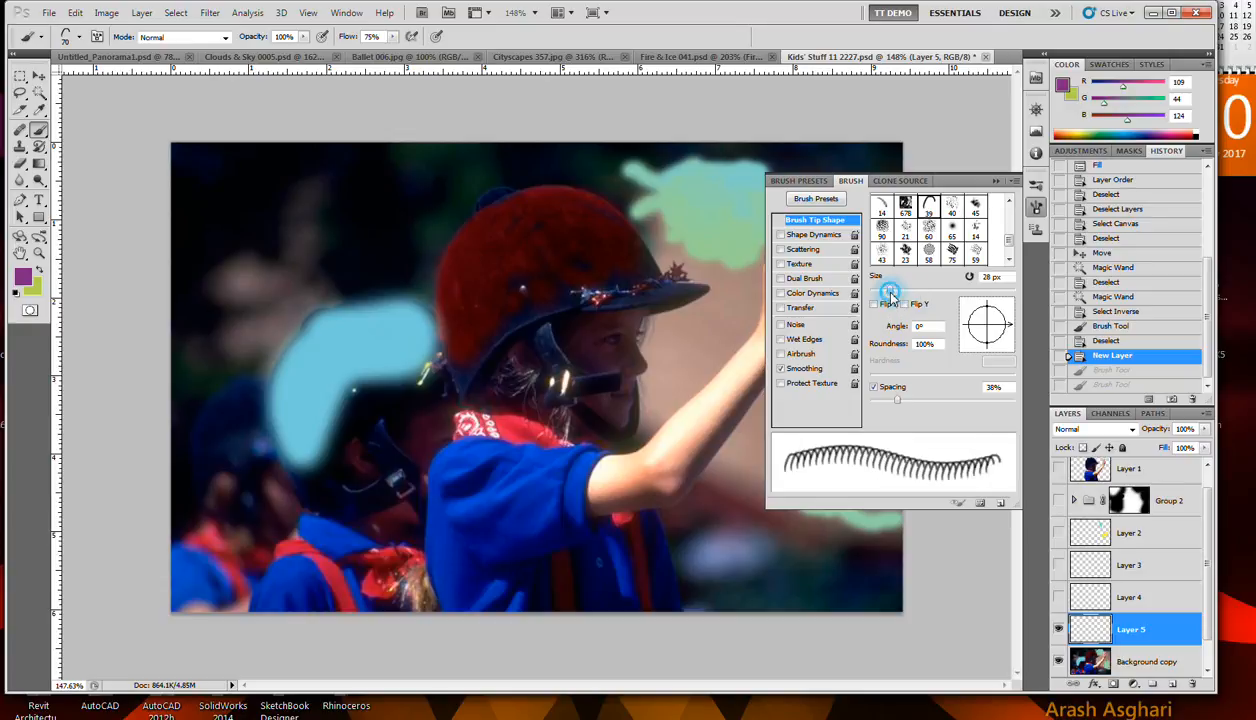
drag(890, 290, 894, 291)
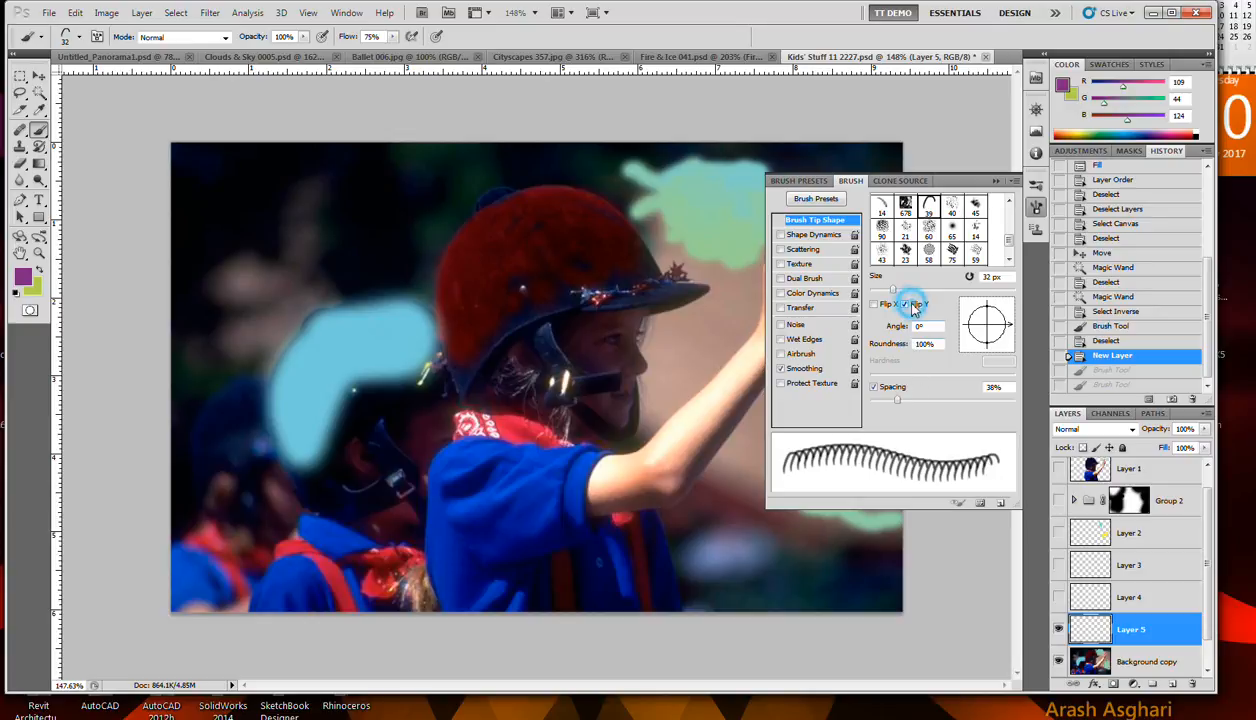
Step: Try the vertical flip on the arch brush tip and switch it back off
click(906, 304)
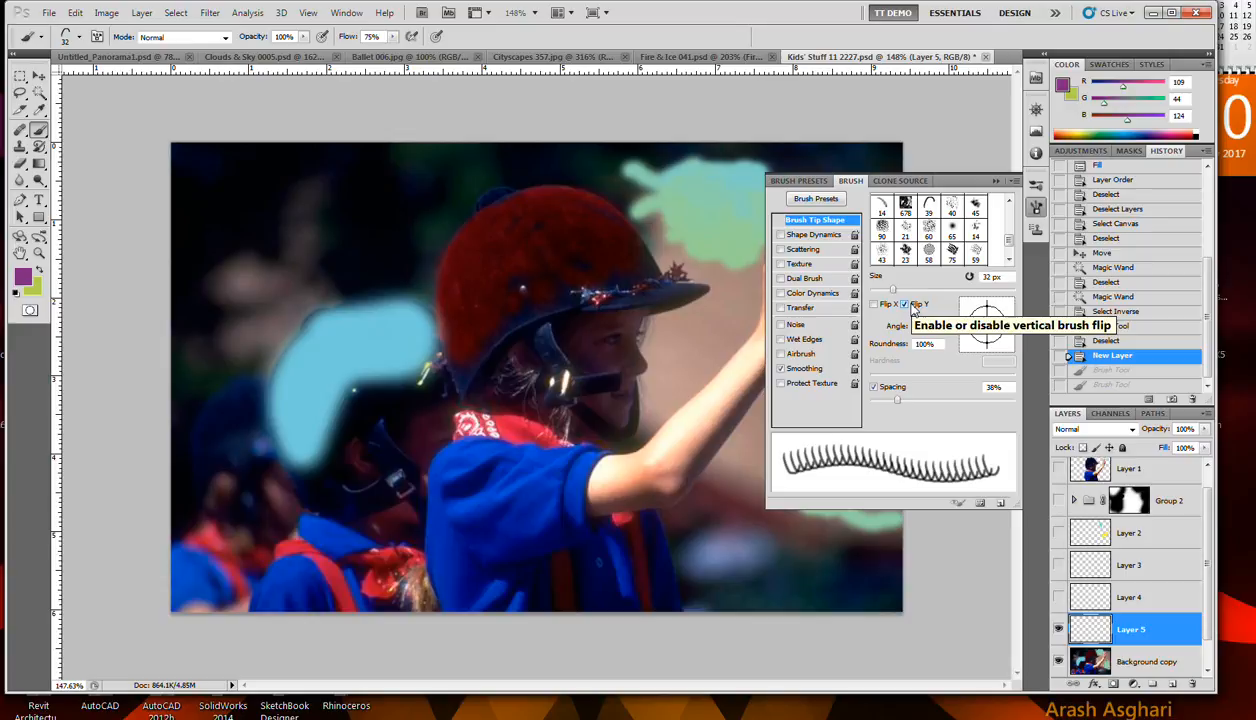
click(911, 307)
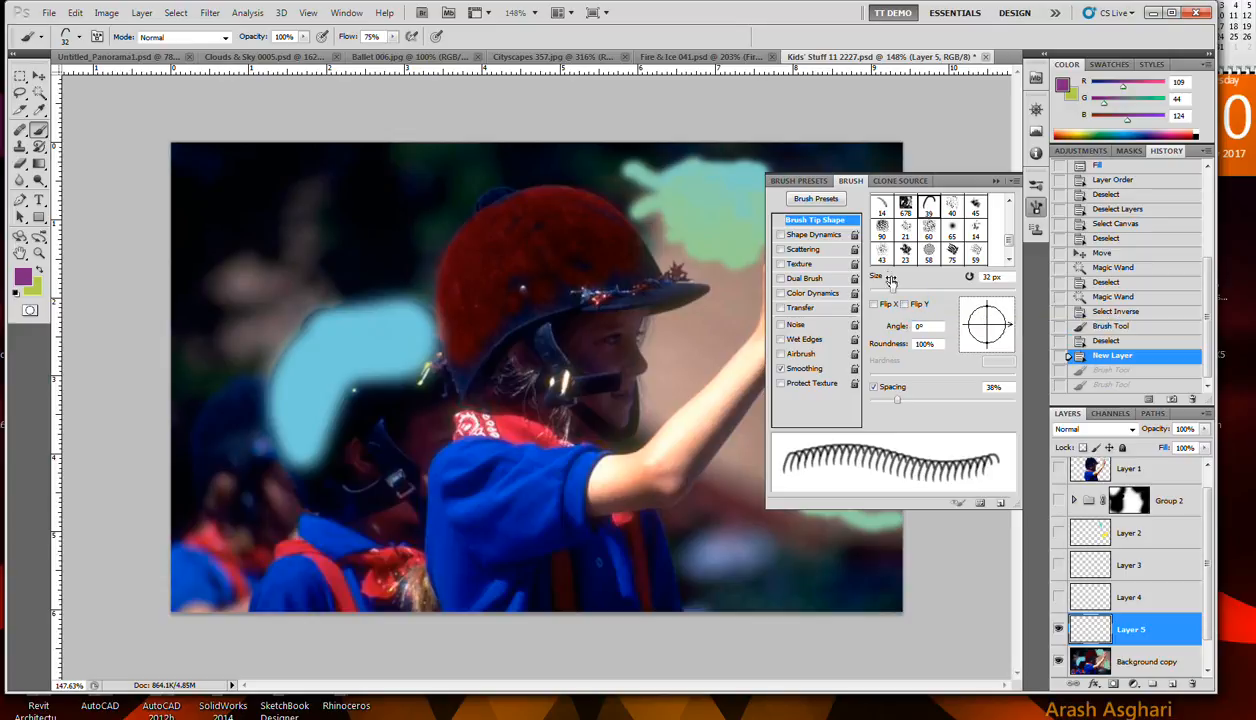
Step: Enable Shape Dynamics for the arch brush with size jitter at 100% and minimum diameter at 0%
click(795, 235)
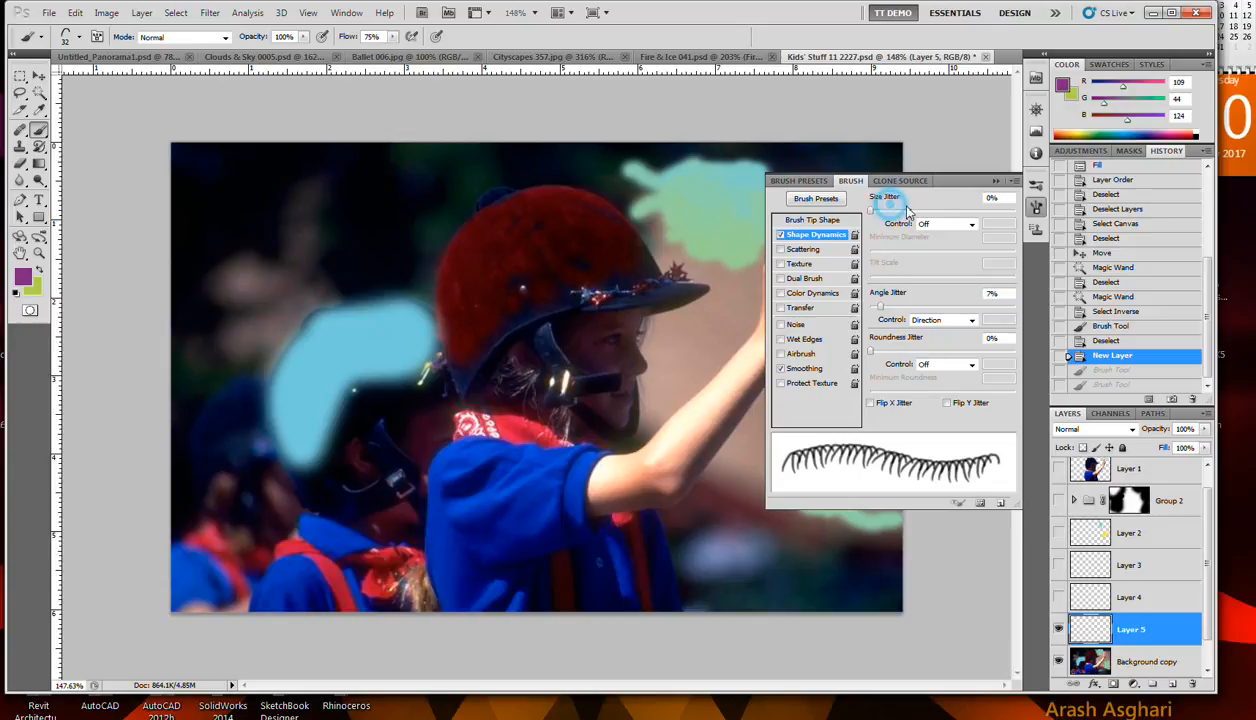
mouse_move(912, 212)
mouse_down()
mouse_move(1012, 218)
mouse_move(860, 228)
mouse_move(1035, 233)
mouse_up()
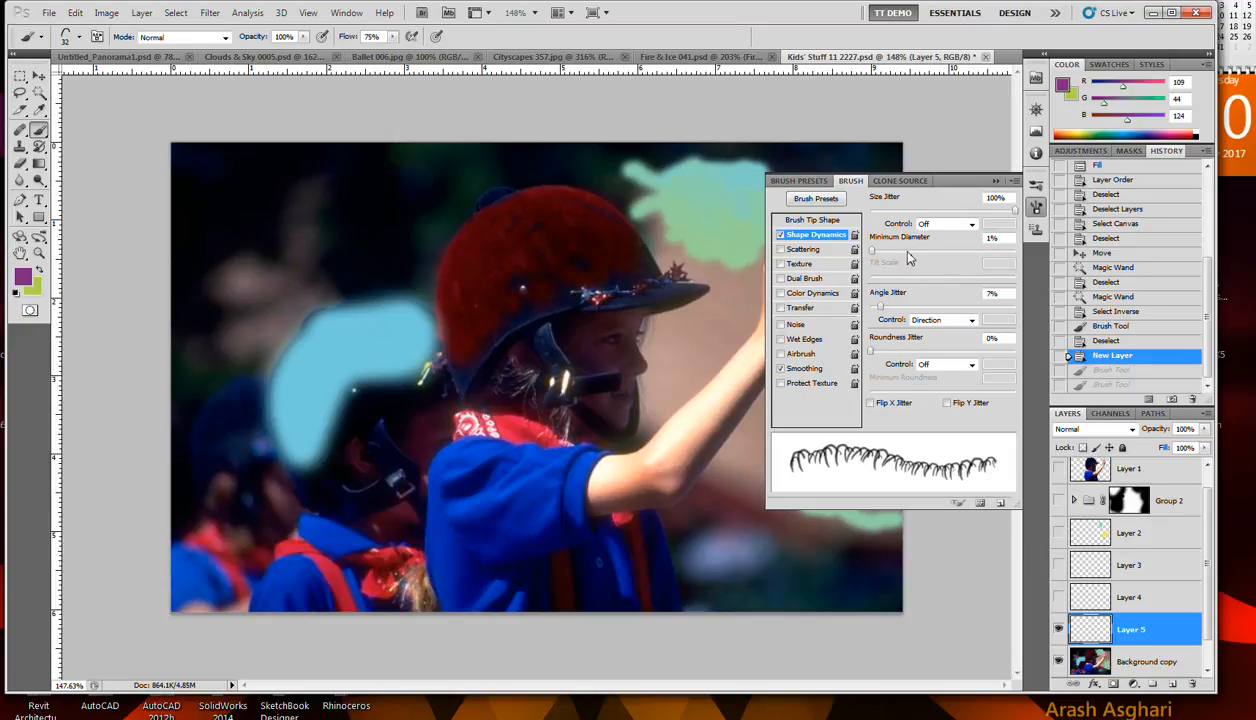
drag(907, 252, 980, 258)
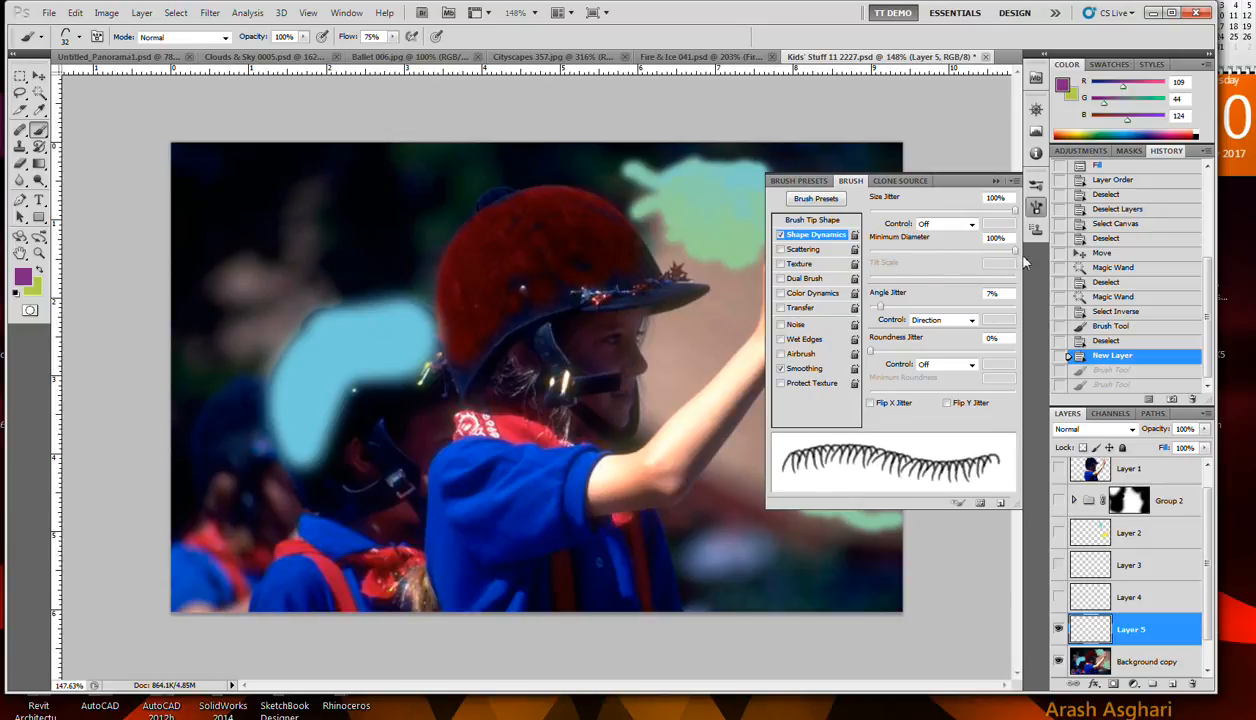
mouse_move(980, 258)
mouse_down()
mouse_move(939, 270)
mouse_move(835, 263)
mouse_up()
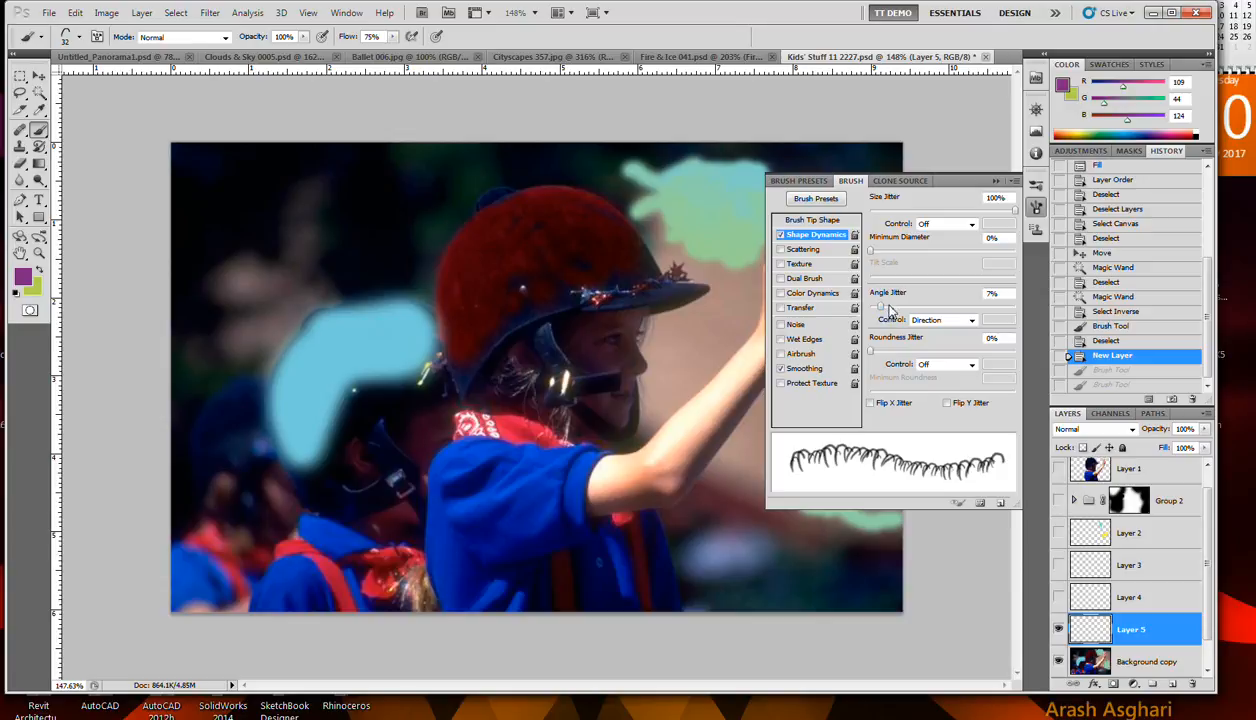
Step: Set angle jitter to 76%, roundness jitter to 13% and minimum roundness to 59%, leaving Flip X Jitter off after trying it
drag(889, 310, 981, 316)
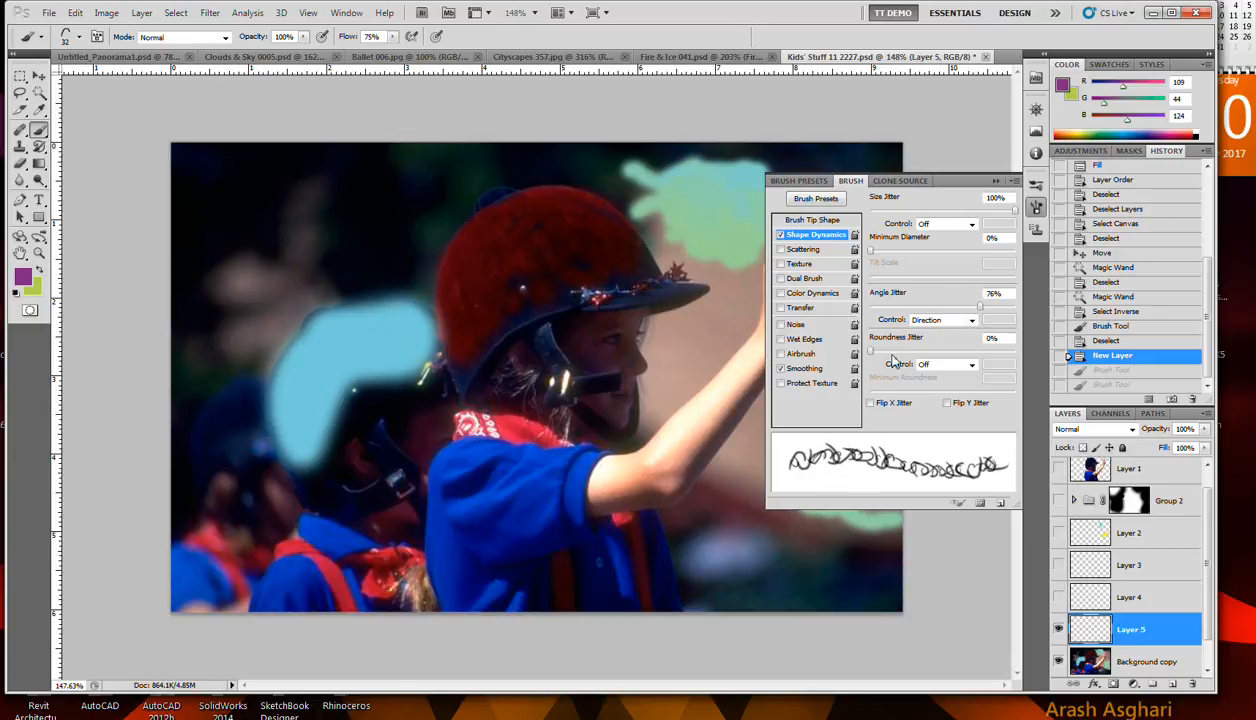
mouse_move(884, 352)
mouse_down()
mouse_move(1024, 362)
mouse_move(876, 363)
mouse_move(889, 364)
mouse_up()
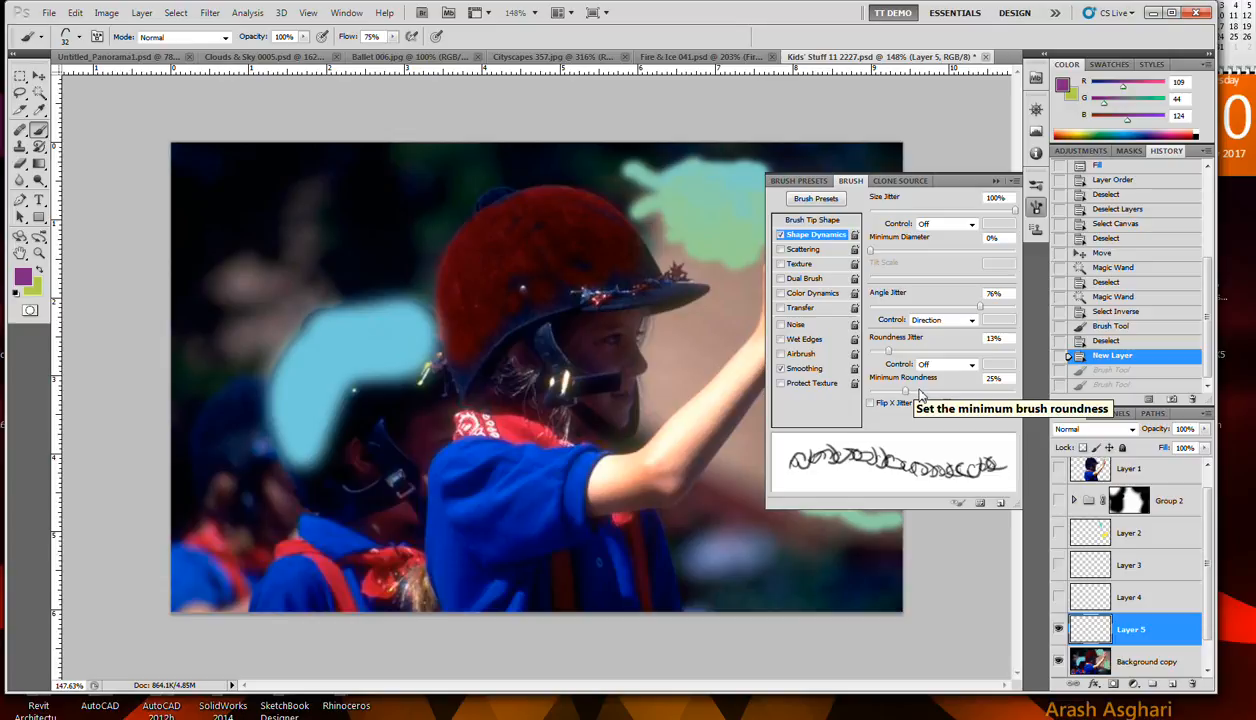
drag(905, 391, 962, 393)
click(870, 402)
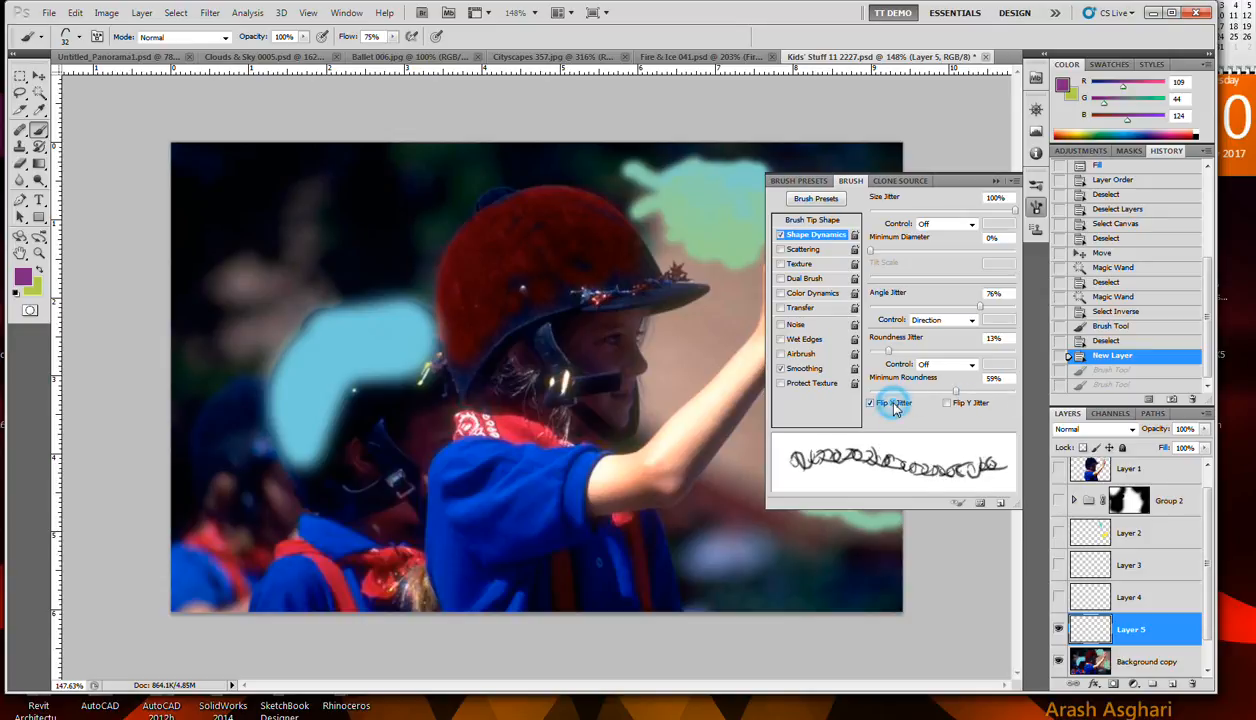
click(896, 404)
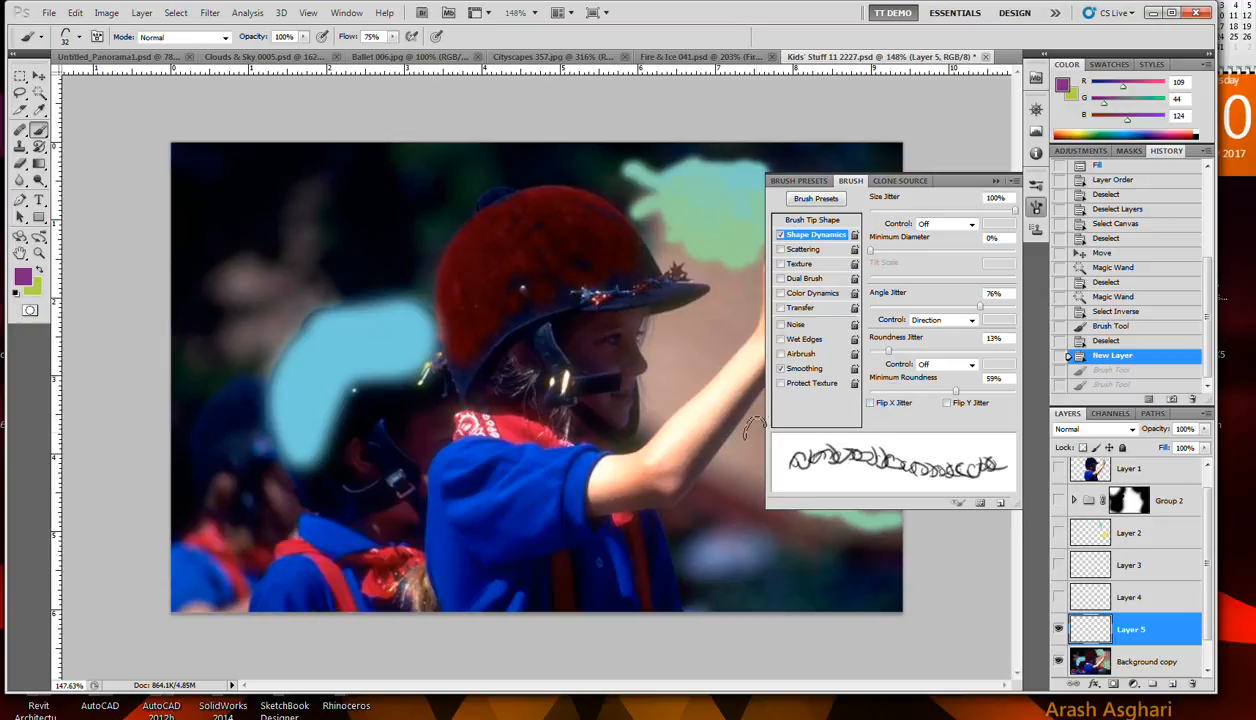
Step: Paint looping purple strokes on Layer 5 across the helmet, face, forearm and the area below the arm
mouse_move(603, 316)
mouse_down()
mouse_move(718, 348)
mouse_move(702, 244)
mouse_move(604, 200)
mouse_move(497, 266)
mouse_move(497, 386)
mouse_up()
mouse_move(598, 459)
mouse_down()
mouse_move(805, 560)
mouse_move(830, 538)
mouse_up()
mouse_move(598, 458)
mouse_down()
mouse_move(620, 370)
mouse_move(690, 290)
mouse_move(655, 255)
mouse_move(639, 385)
mouse_move(717, 502)
mouse_up()
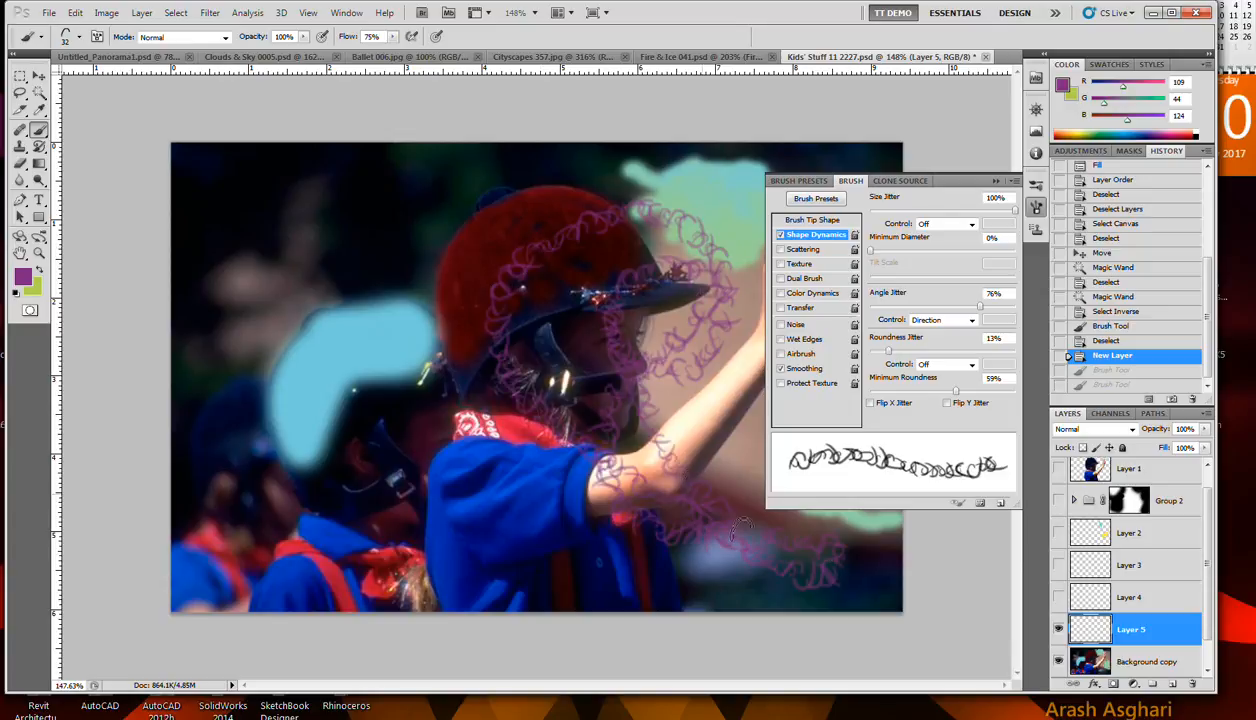
mouse_move(732, 548)
mouse_down()
mouse_move(600, 527)
mouse_move(597, 445)
mouse_move(720, 277)
mouse_move(700, 250)
mouse_move(619, 285)
mouse_move(664, 420)
mouse_up()
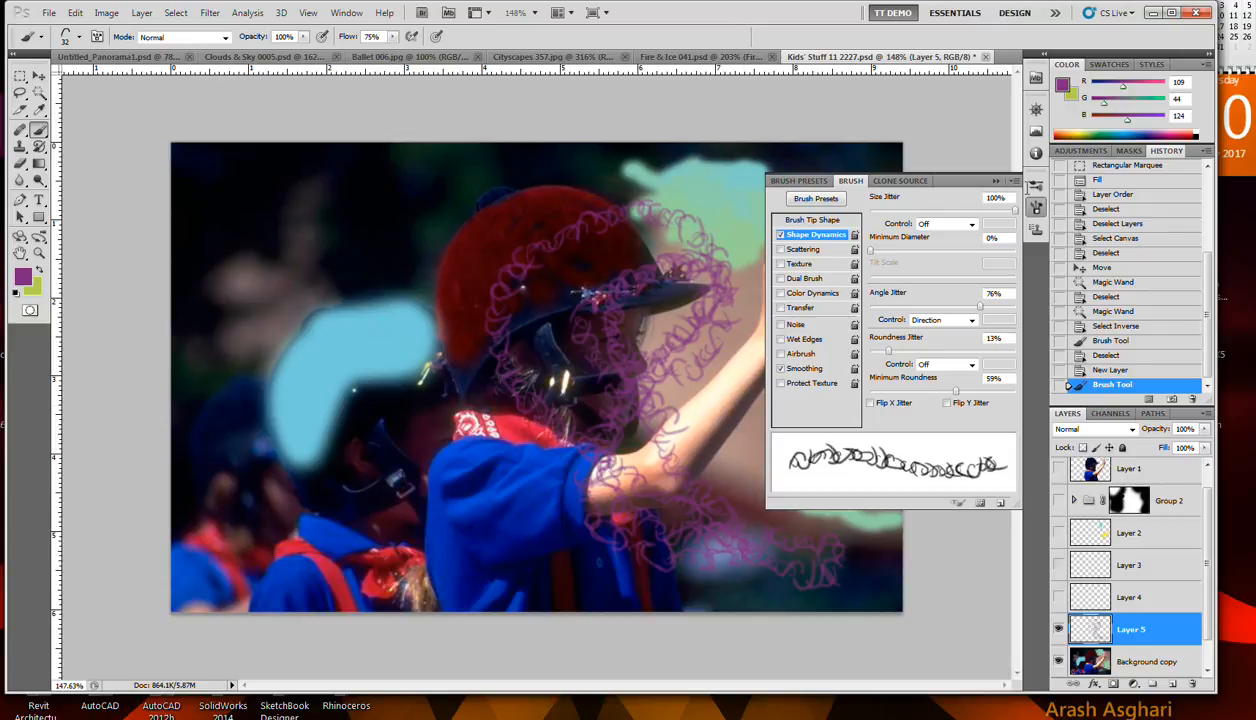
Step: Change the foreground color to white and paint a looping stroke over the face, shoulder and forearm
click(1199, 131)
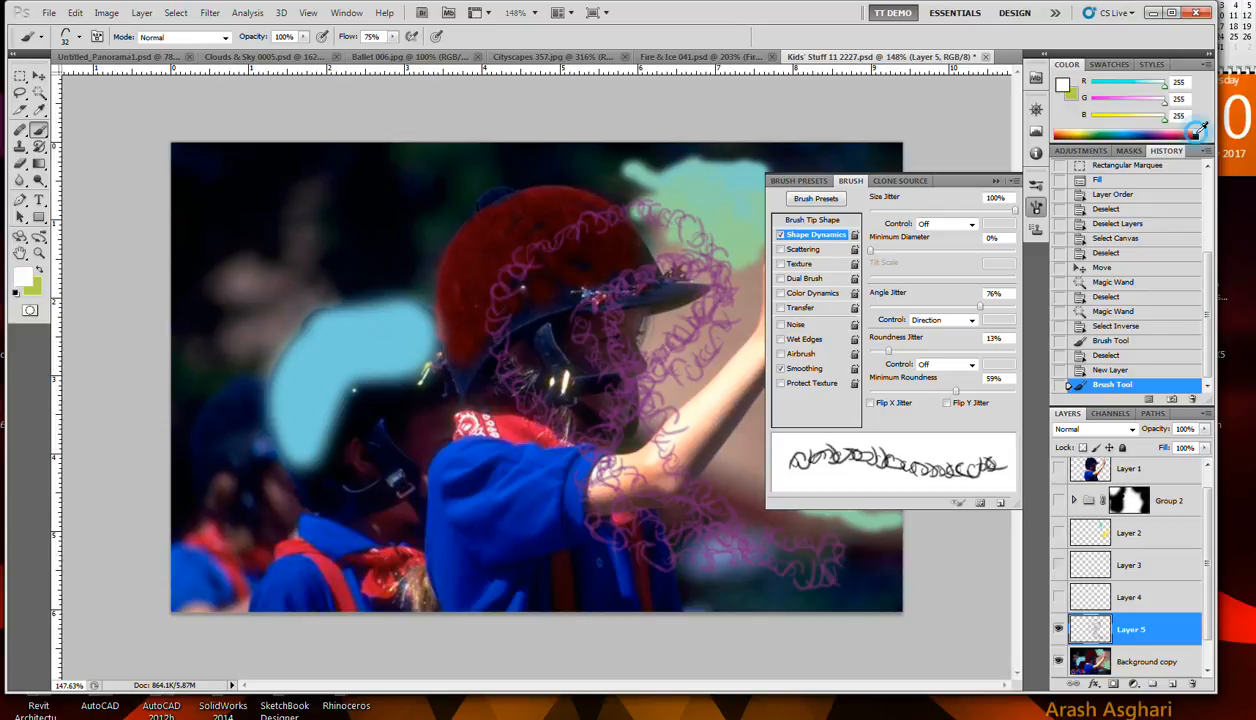
mouse_move(700, 270)
mouse_down()
mouse_move(696, 330)
mouse_move(711, 340)
mouse_move(711, 286)
mouse_move(648, 262)
mouse_move(580, 326)
mouse_move(595, 410)
mouse_move(705, 528)
mouse_move(647, 548)
mouse_move(592, 536)
mouse_move(417, 443)
mouse_move(417, 490)
mouse_move(500, 473)
mouse_move(485, 426)
mouse_move(455, 468)
mouse_move(570, 503)
mouse_move(565, 363)
mouse_move(515, 323)
mouse_move(440, 390)
mouse_move(549, 480)
mouse_up()
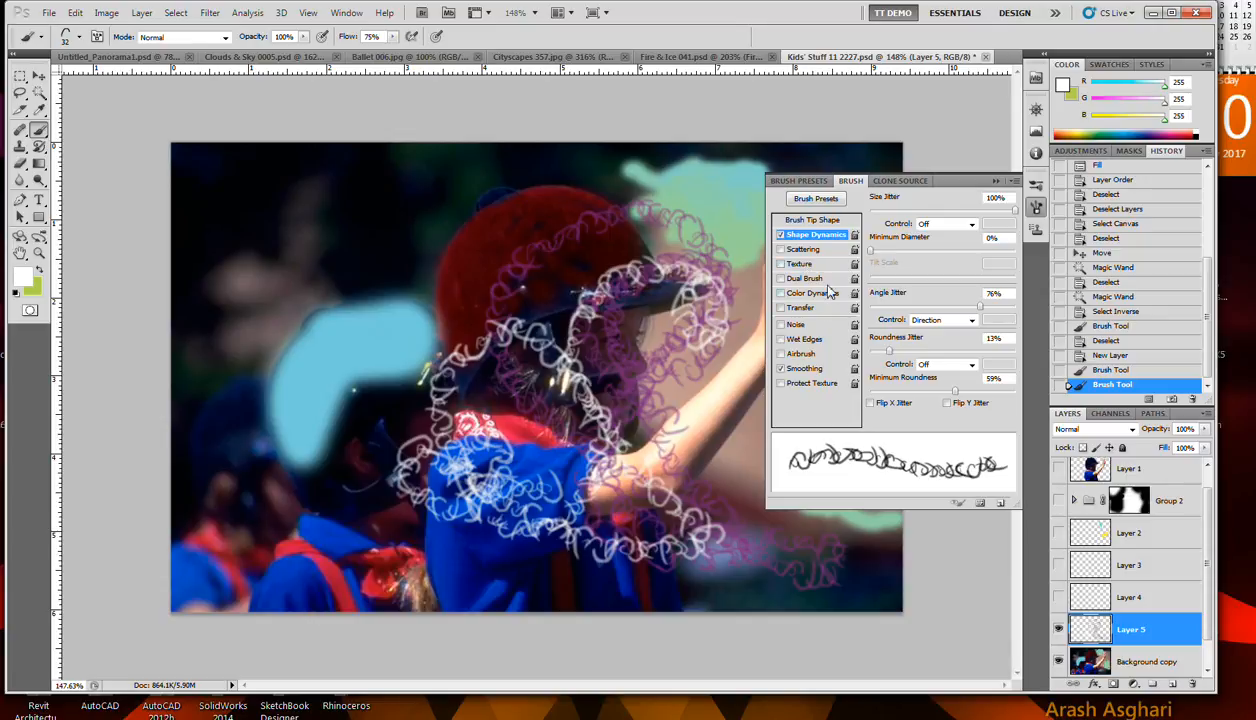
Step: Enable Scattering for the arch brush and look through its control options, keeping the control off
click(824, 250)
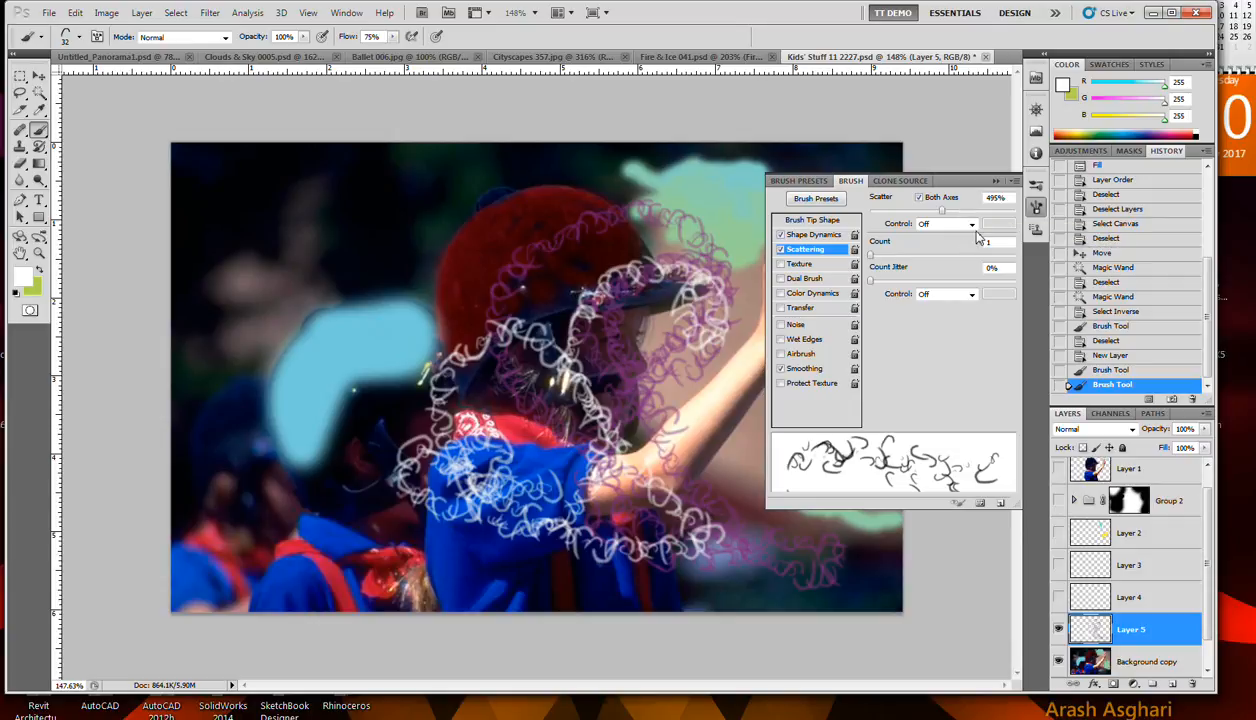
click(975, 226)
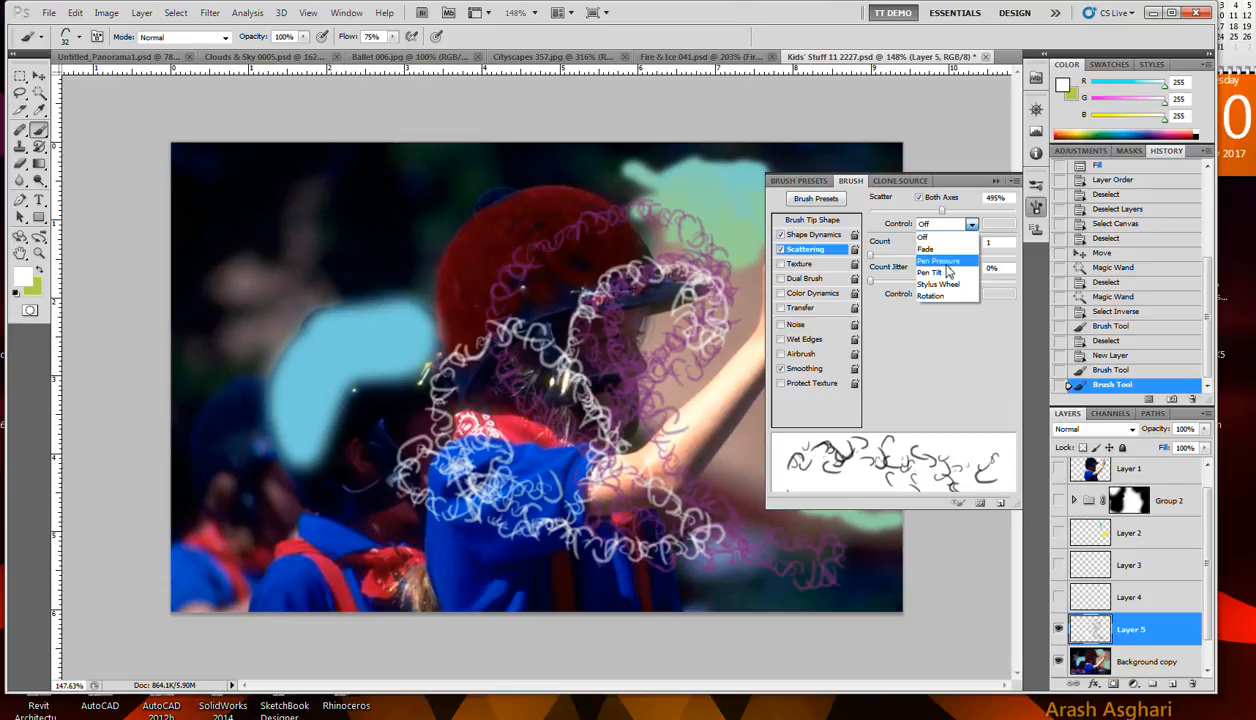
click(942, 333)
Step: Try a scatter count of 6, return it to 1, and toggle Scattering off and on to compare
click(920, 257)
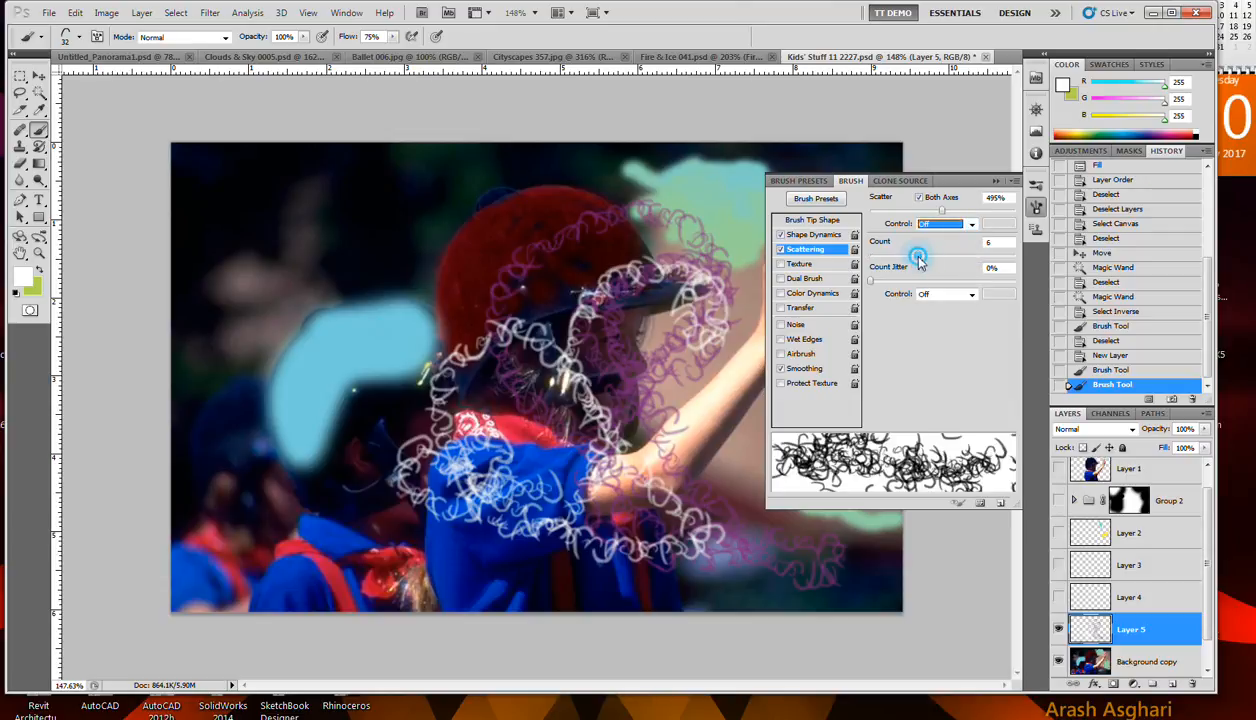
drag(920, 257, 866, 267)
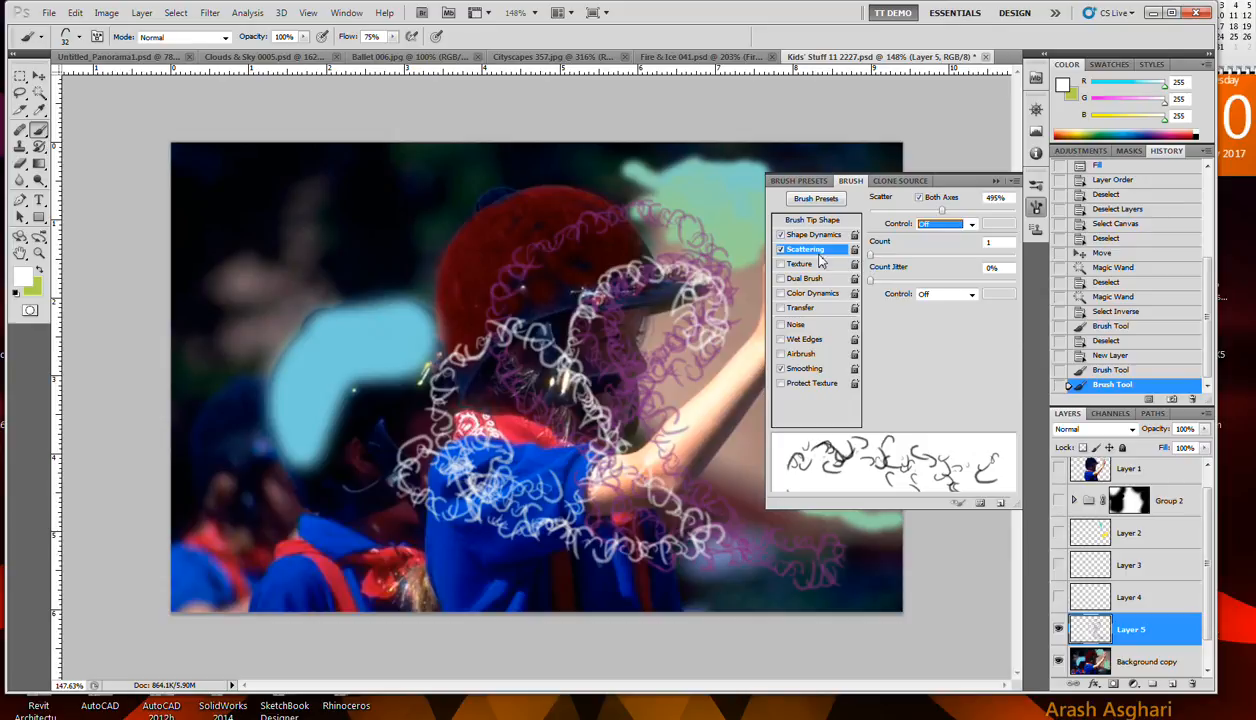
click(896, 259)
drag(898, 263, 868, 264)
click(781, 249)
click(781, 249)
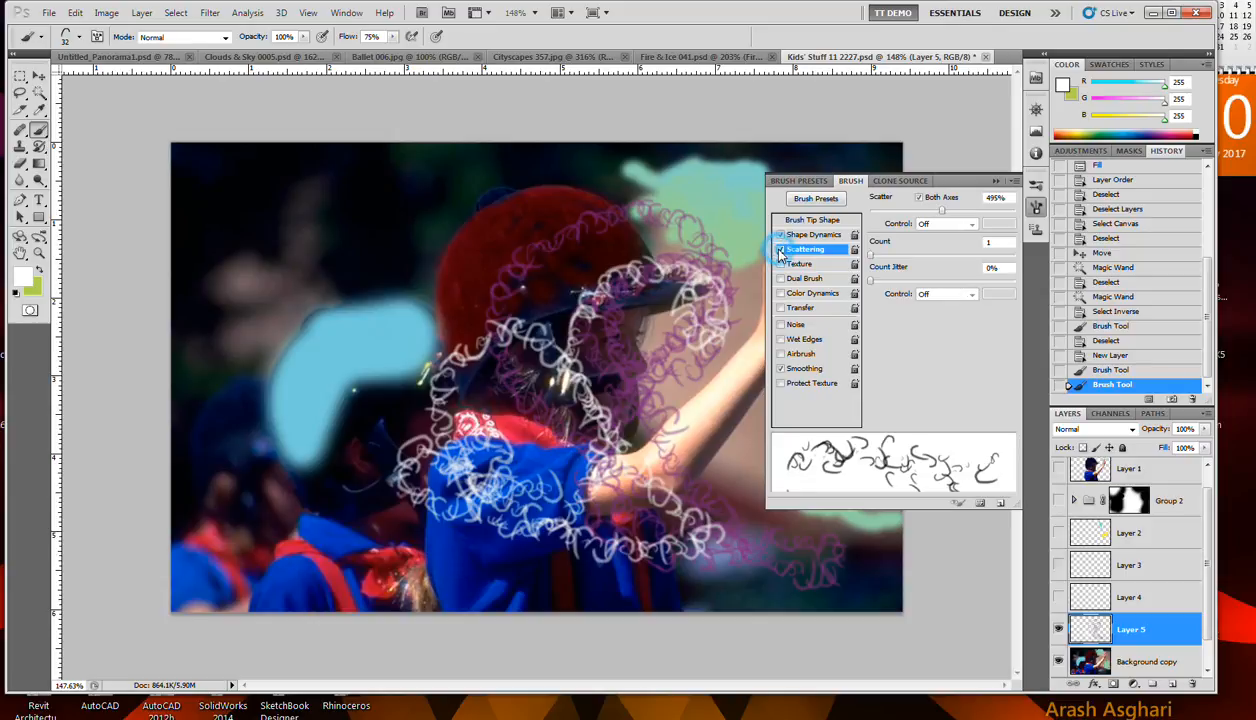
Step: Set the scatter count to 9 and paint dense white scribbles over the helmet, face and background
click(912, 258)
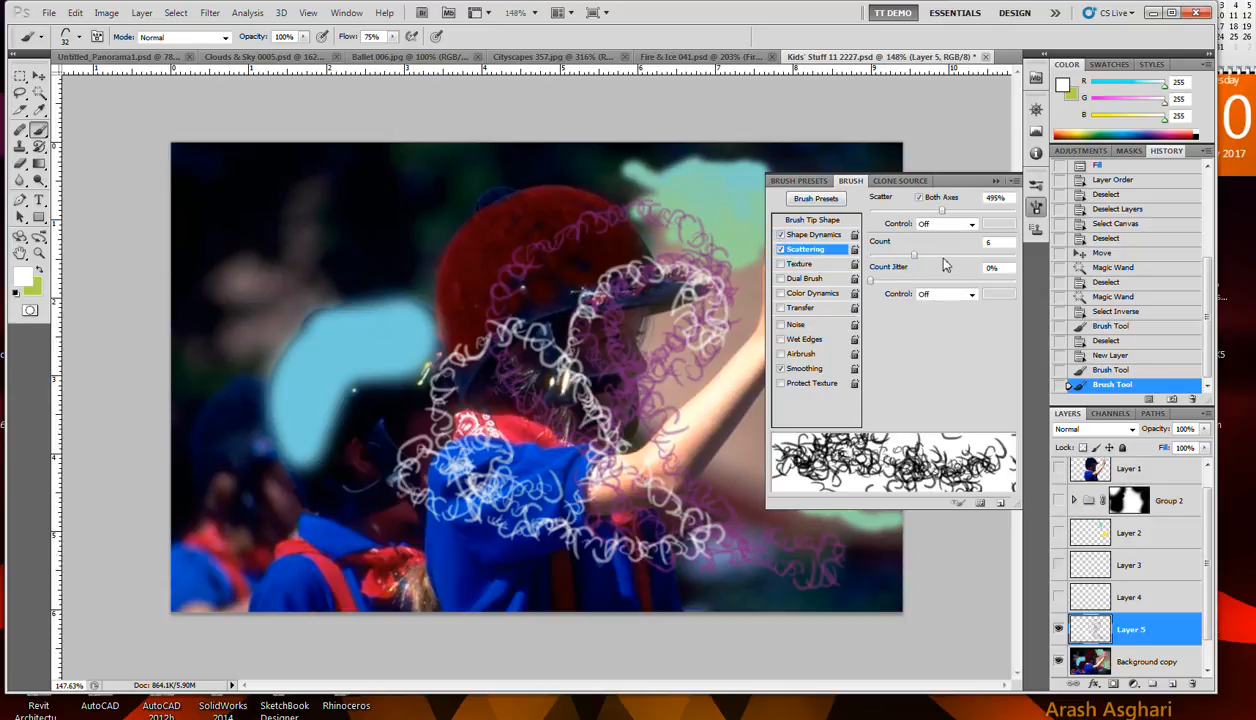
click(940, 256)
mouse_move(619, 262)
mouse_down()
mouse_move(425, 292)
mouse_move(359, 282)
mouse_move(300, 240)
mouse_move(343, 212)
mouse_move(520, 262)
mouse_move(553, 322)
mouse_move(562, 405)
mouse_move(605, 450)
mouse_move(647, 425)
mouse_move(665, 388)
mouse_move(650, 312)
mouse_move(442, 390)
mouse_move(378, 410)
mouse_up()
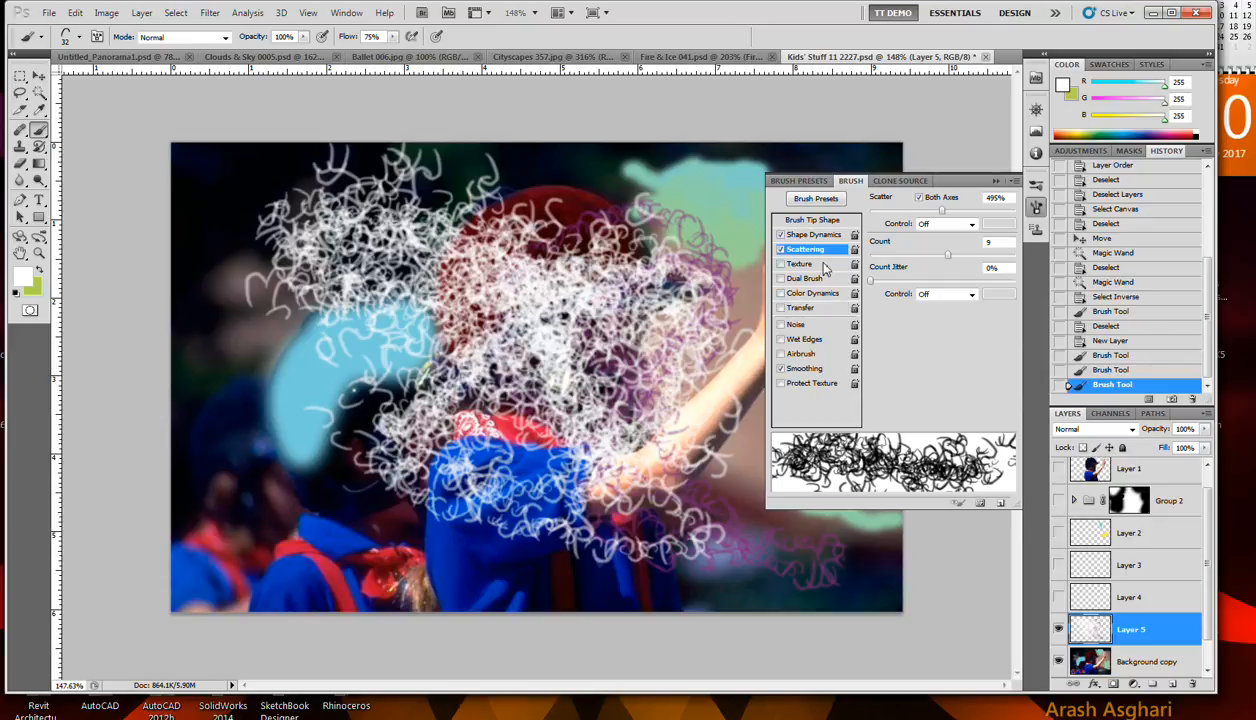
Step: Review the arch brush's Shape Dynamics and Brush Tip Shape settings
click(808, 236)
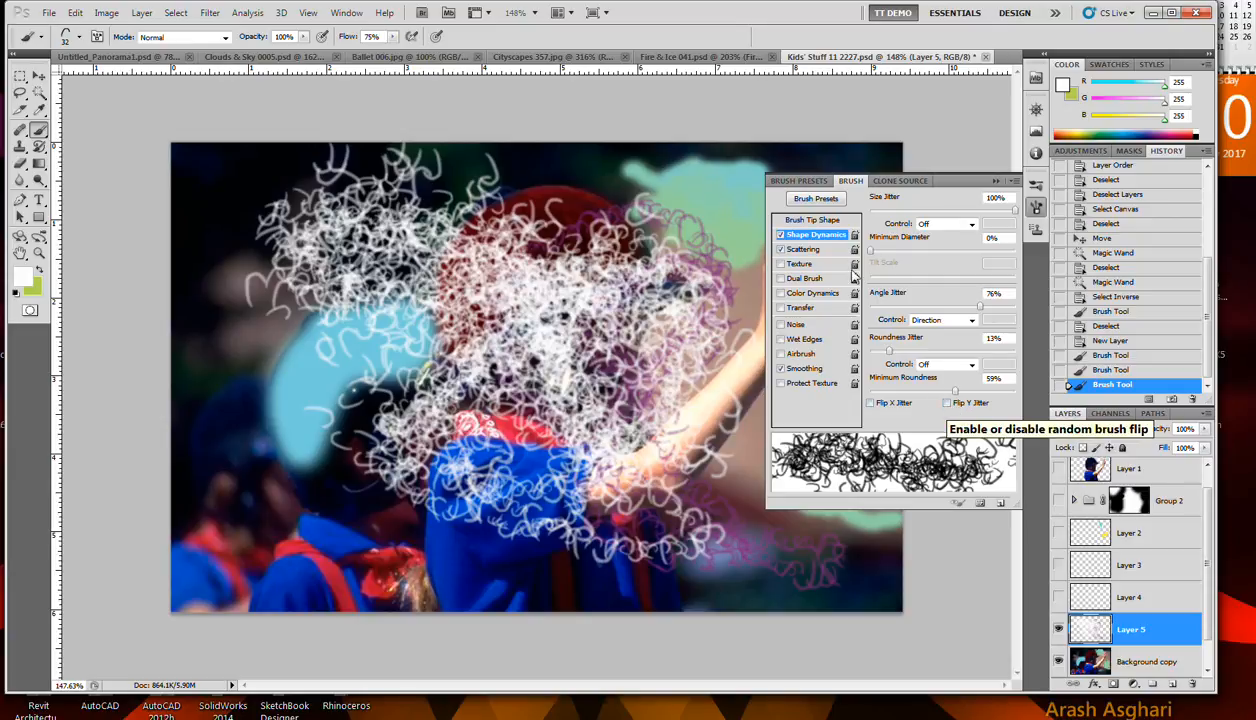
click(812, 221)
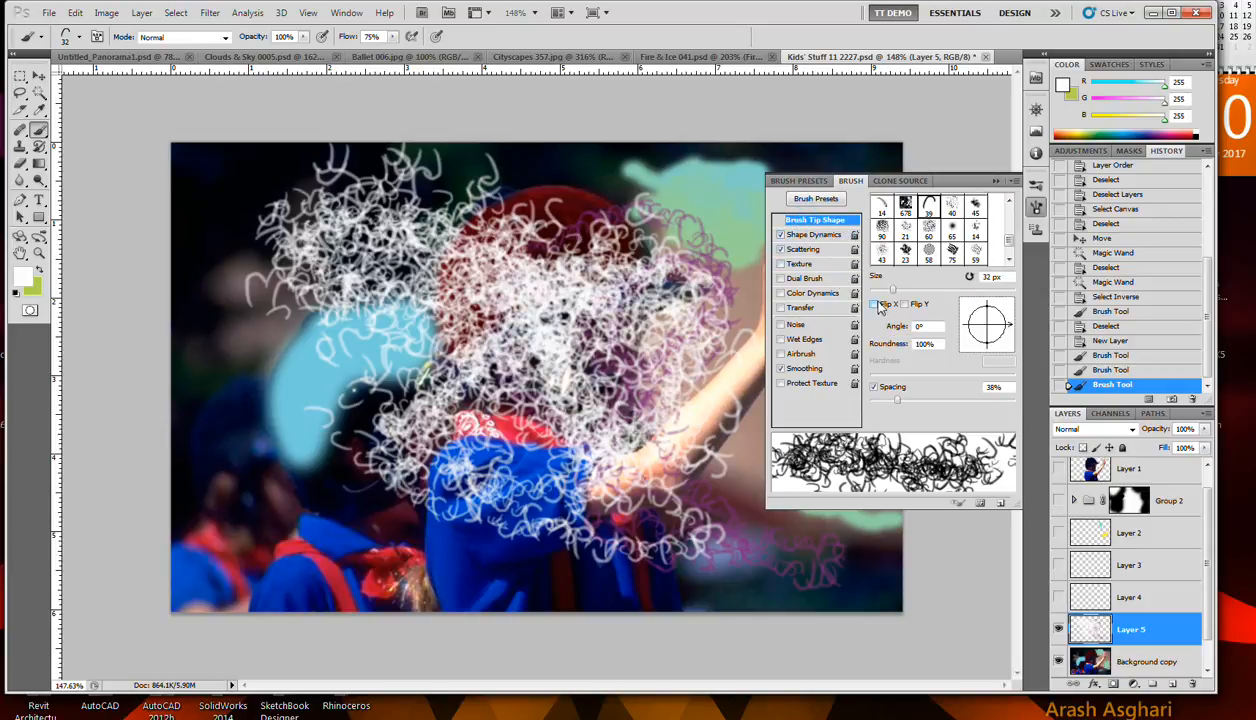
Step: Try Texture at 197% scale and 34% depth, followed by Dual Brush, switching each off again
click(808, 264)
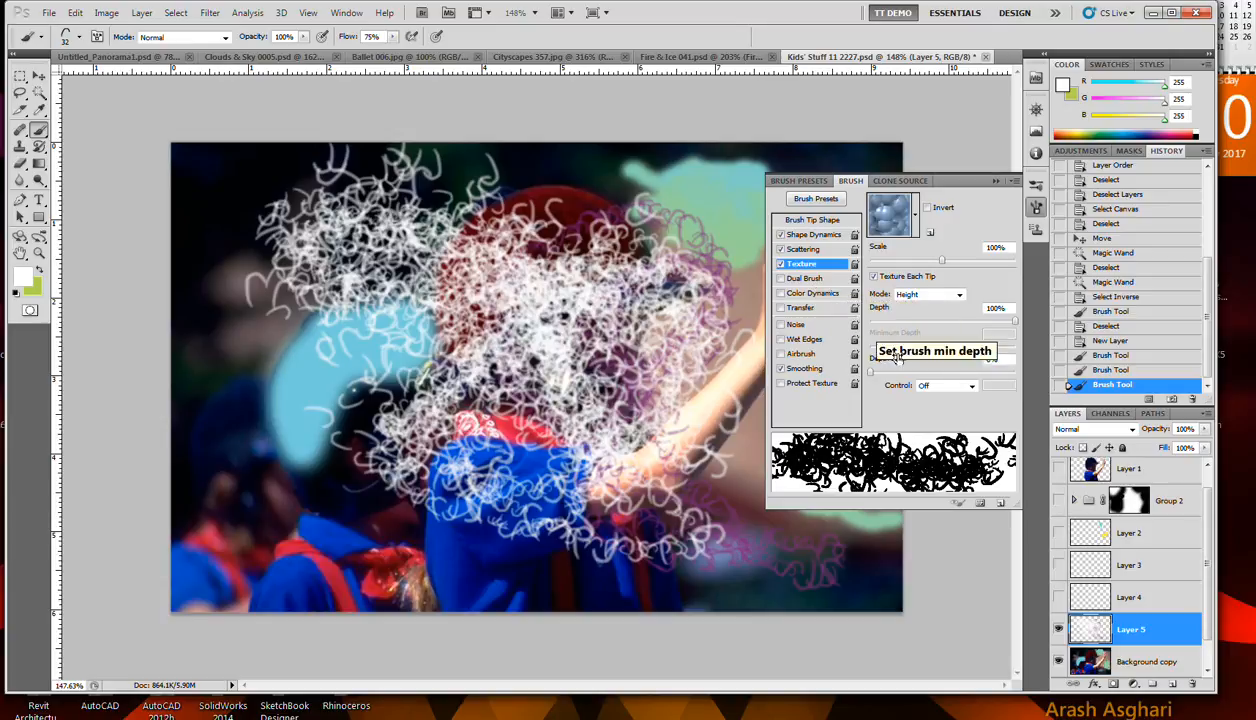
click(978, 261)
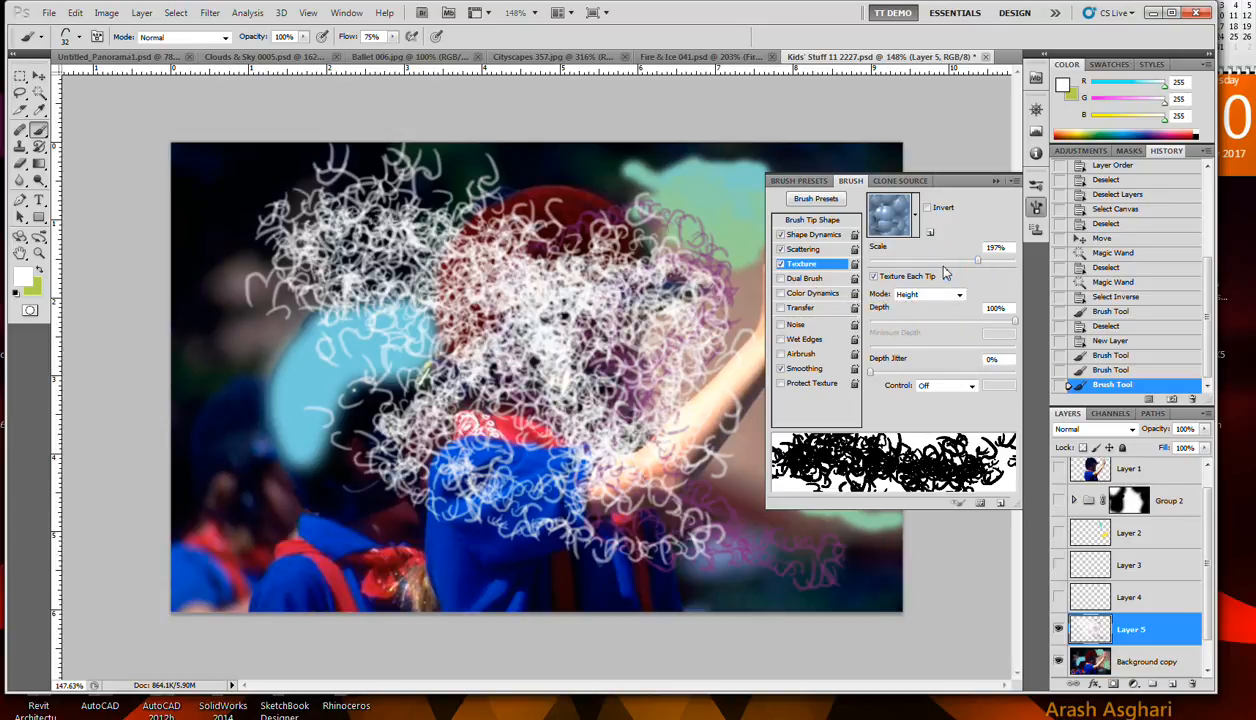
click(920, 322)
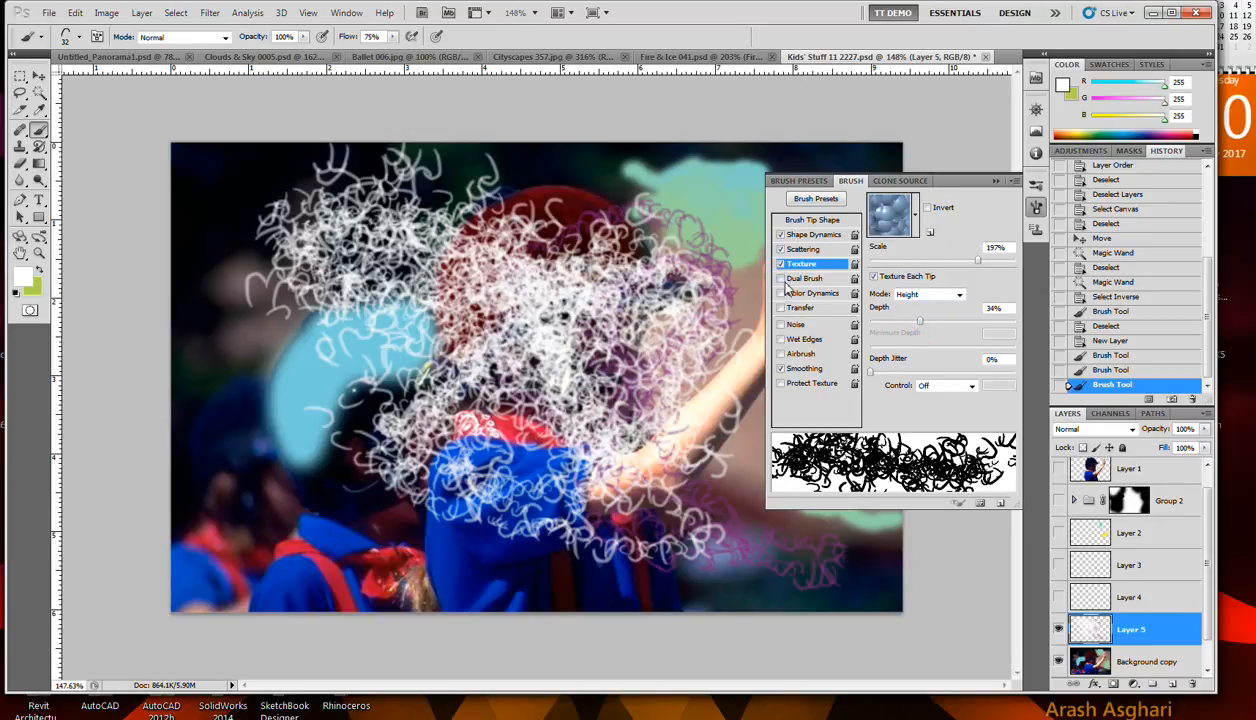
click(780, 263)
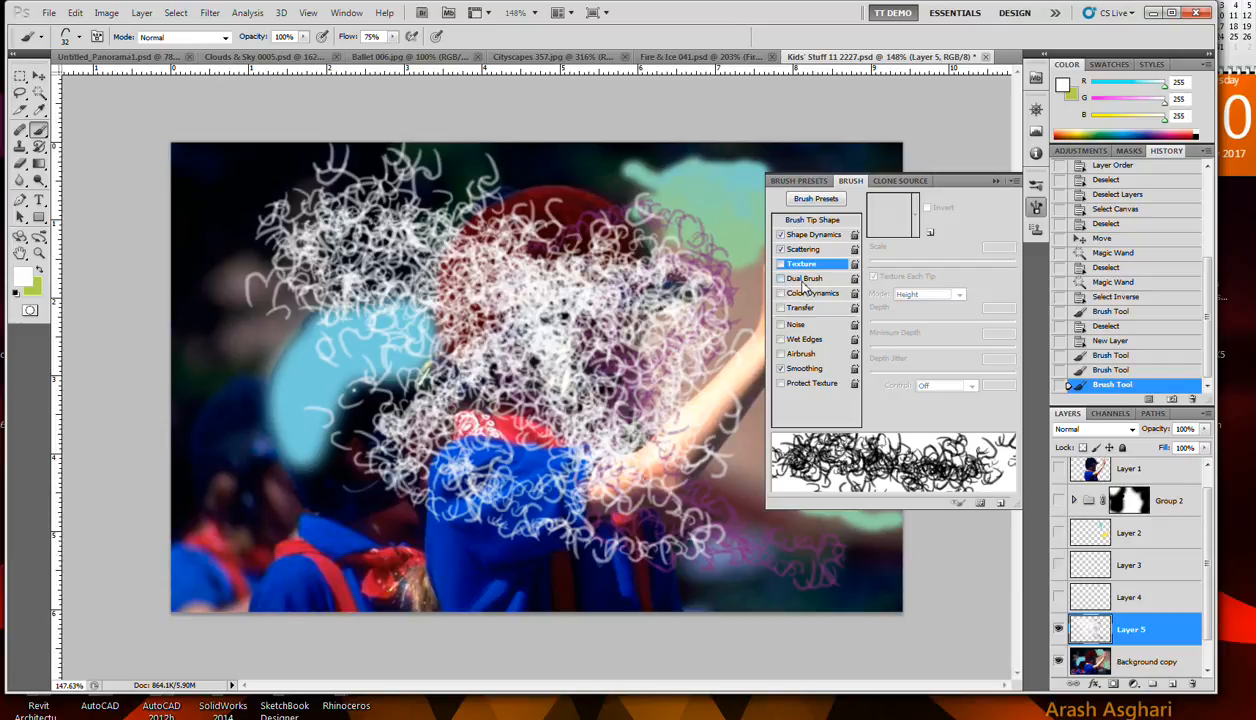
click(798, 280)
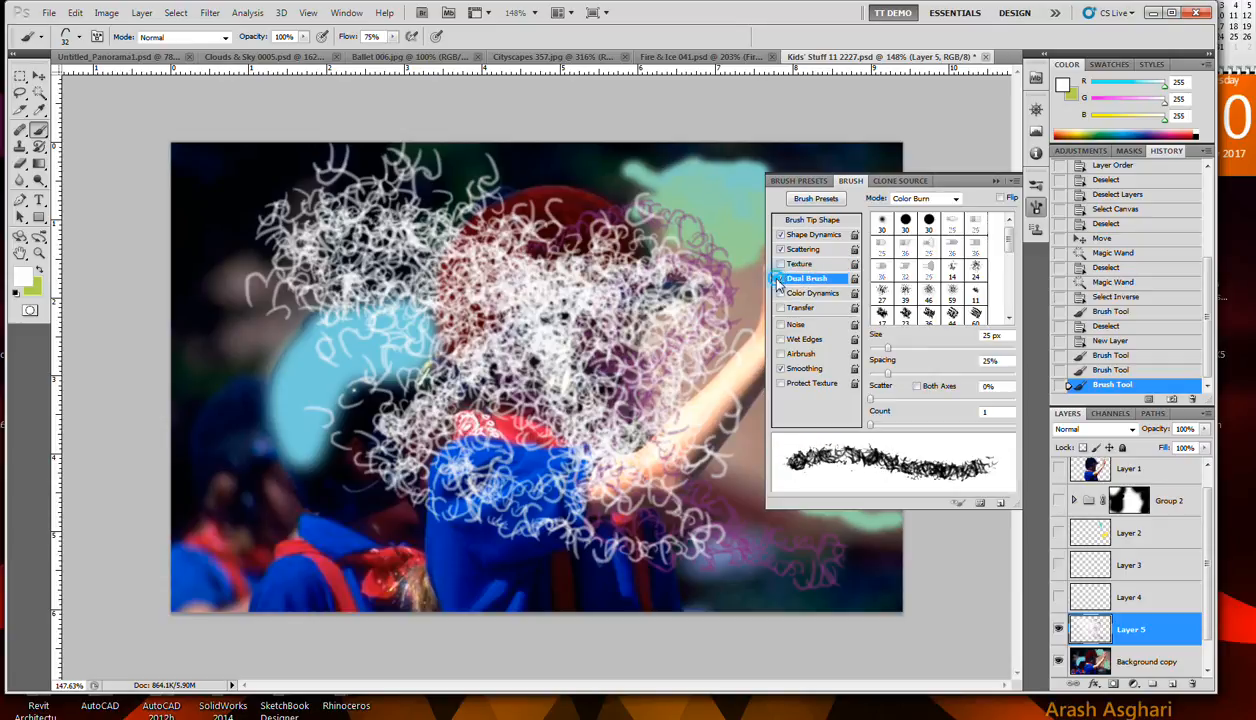
click(781, 278)
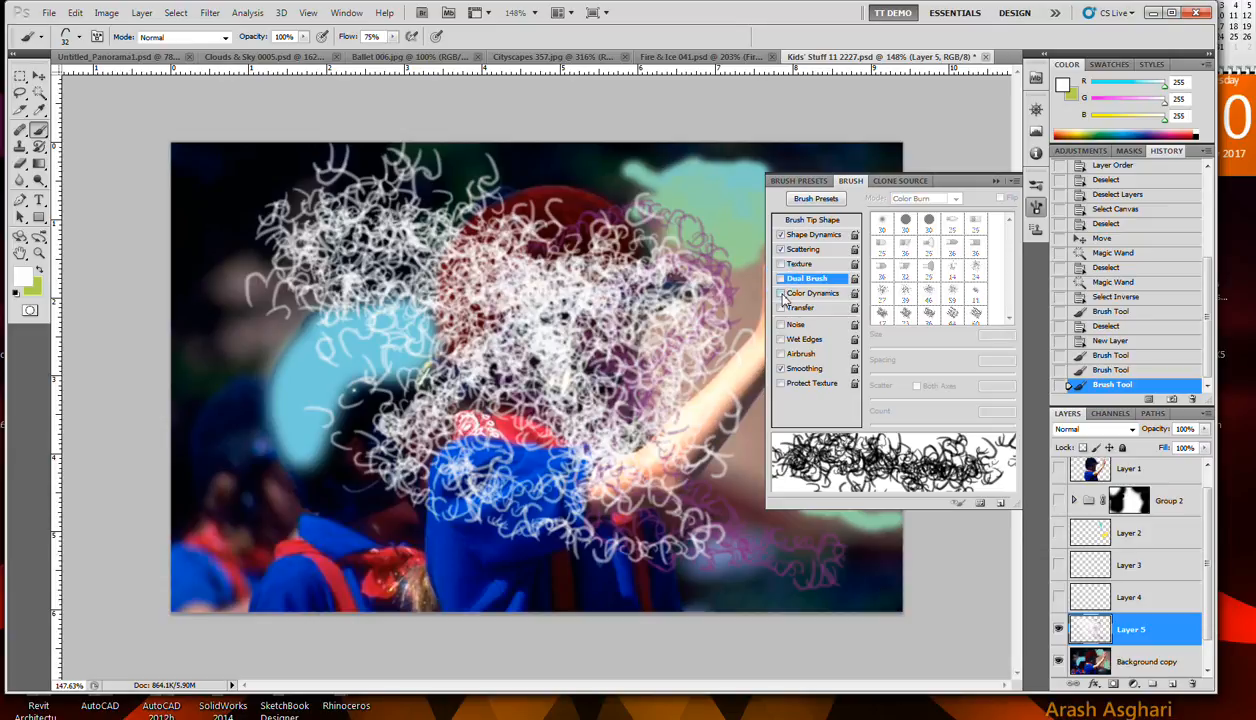
Step: Enable Color Dynamics with hue jitter at 23% and paint a white scattered stroke across the figure on Layer 5
click(808, 295)
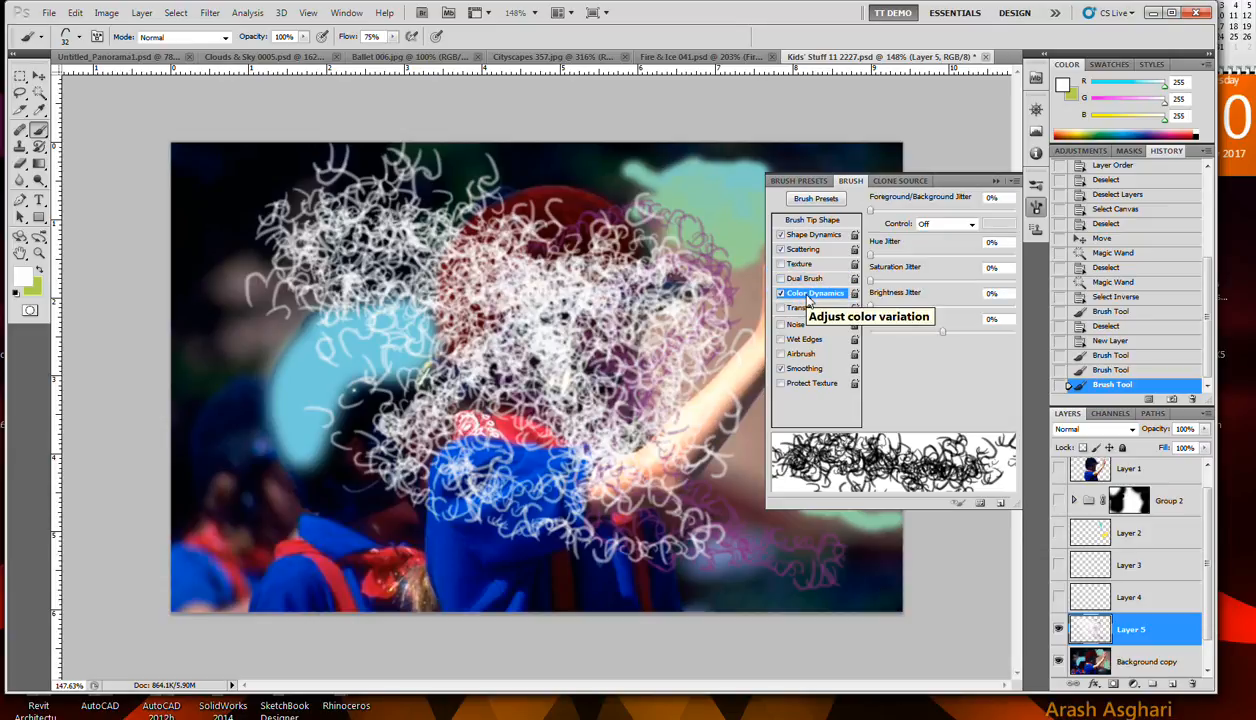
click(903, 254)
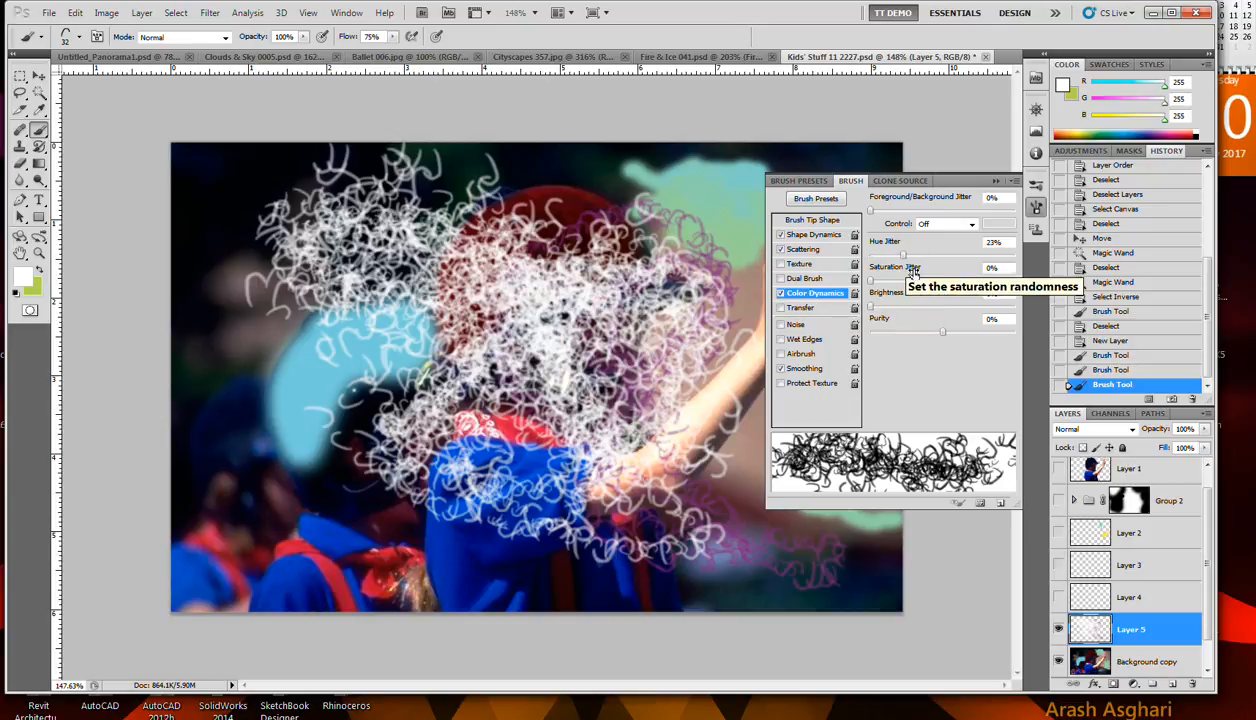
mouse_move(680, 220)
mouse_down()
mouse_move(650, 222)
mouse_move(597, 255)
mouse_move(568, 300)
mouse_move(555, 370)
mouse_move(628, 450)
mouse_move(645, 488)
mouse_move(625, 515)
mouse_move(300, 440)
mouse_up()
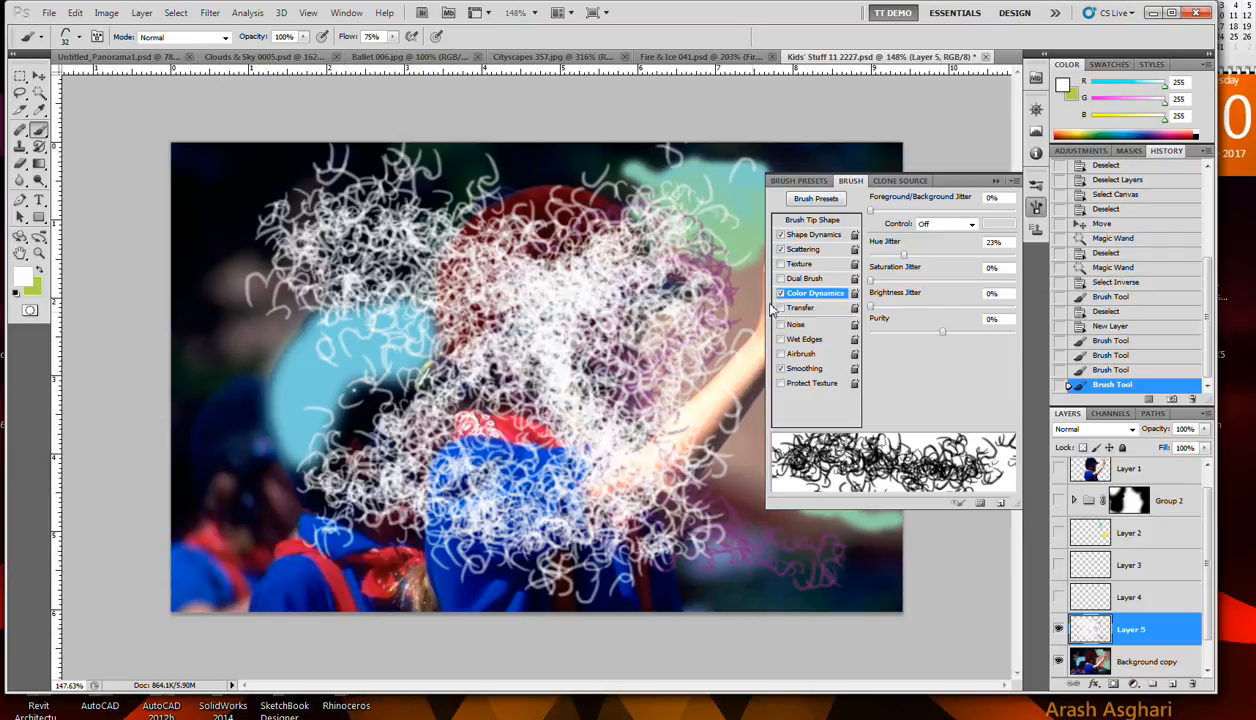
Step: Set saturation jitter to 22% and hue jitter to 60%, painting a white test stroke after each change
drag(871, 280, 903, 281)
mouse_move(655, 275)
mouse_down()
mouse_move(582, 355)
mouse_move(245, 335)
mouse_up()
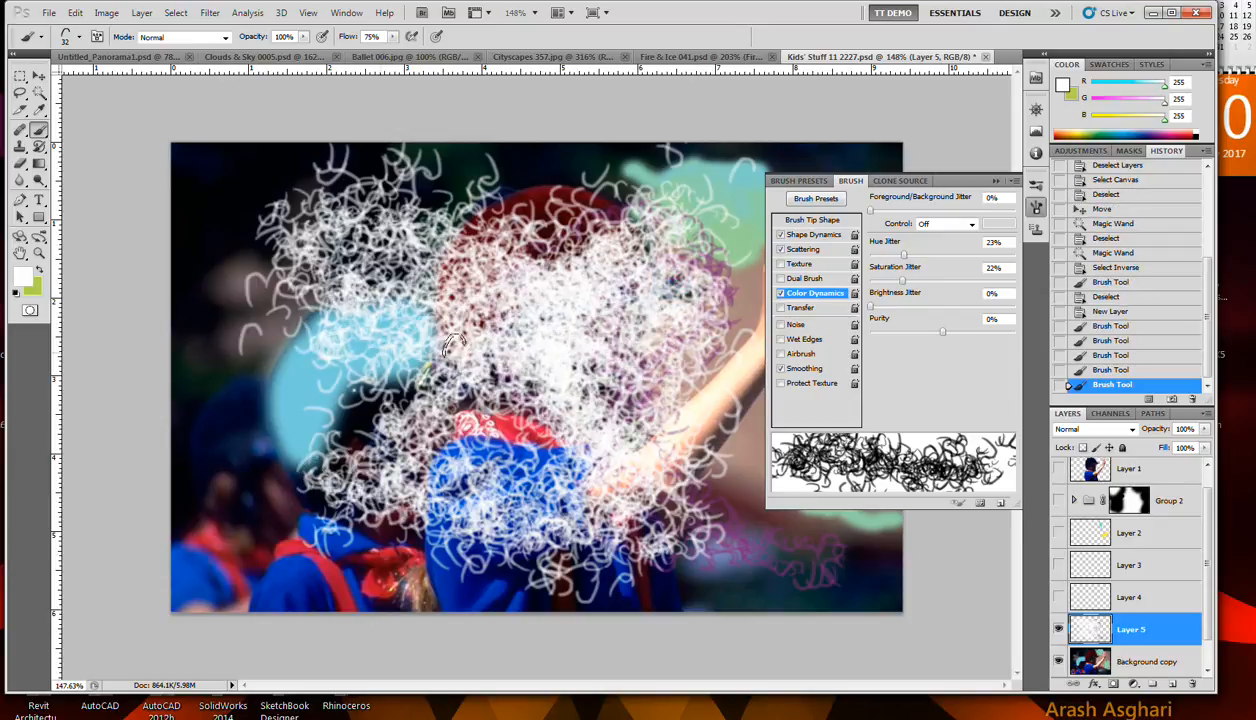
click(957, 254)
drag(647, 284, 508, 310)
Step: Change the foreground color to blue-violet (RGB 112, 113, 177) and paint color-varied scribbles around the figure and cyan shape
click(1150, 133)
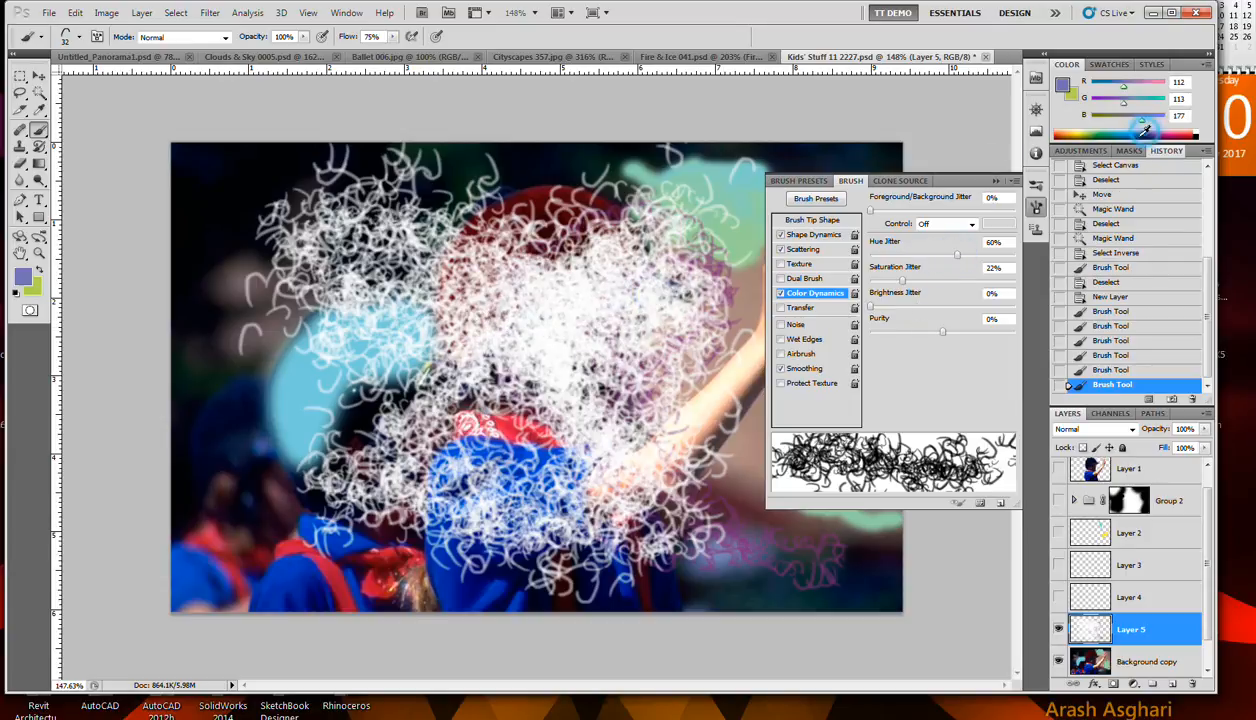
mouse_move(625, 212)
mouse_down()
mouse_move(470, 282)
mouse_move(358, 367)
mouse_move(310, 358)
mouse_move(280, 297)
mouse_move(255, 305)
mouse_move(237, 388)
mouse_move(298, 468)
mouse_move(395, 485)
mouse_move(512, 535)
mouse_move(622, 305)
mouse_up()
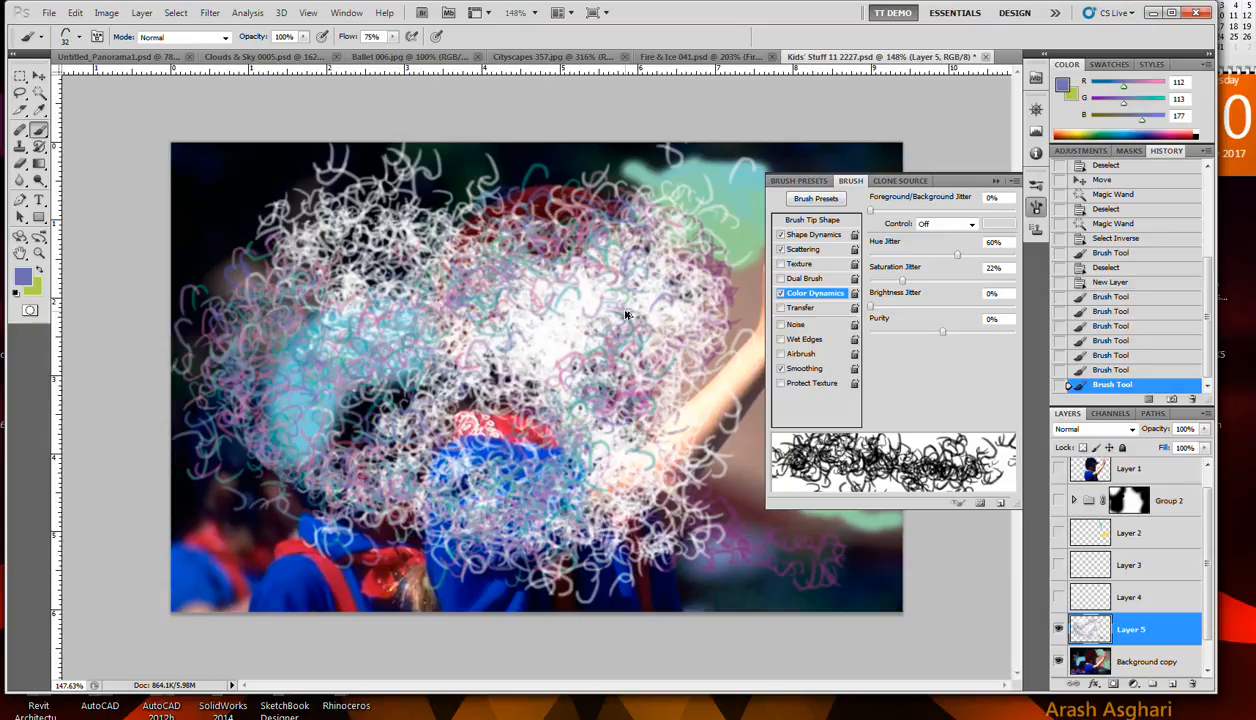
Step: Undo the latest brush strokes on Layer 5 and paint a color-varied scribble in the dark area above the cyan shape
key(ctrl+alt+z)
key(ctrl+alt+z)
key(ctrl+alt+z)
key(ctrl+alt+z)
key(ctrl+alt+z)
key(ctrl+alt+z)
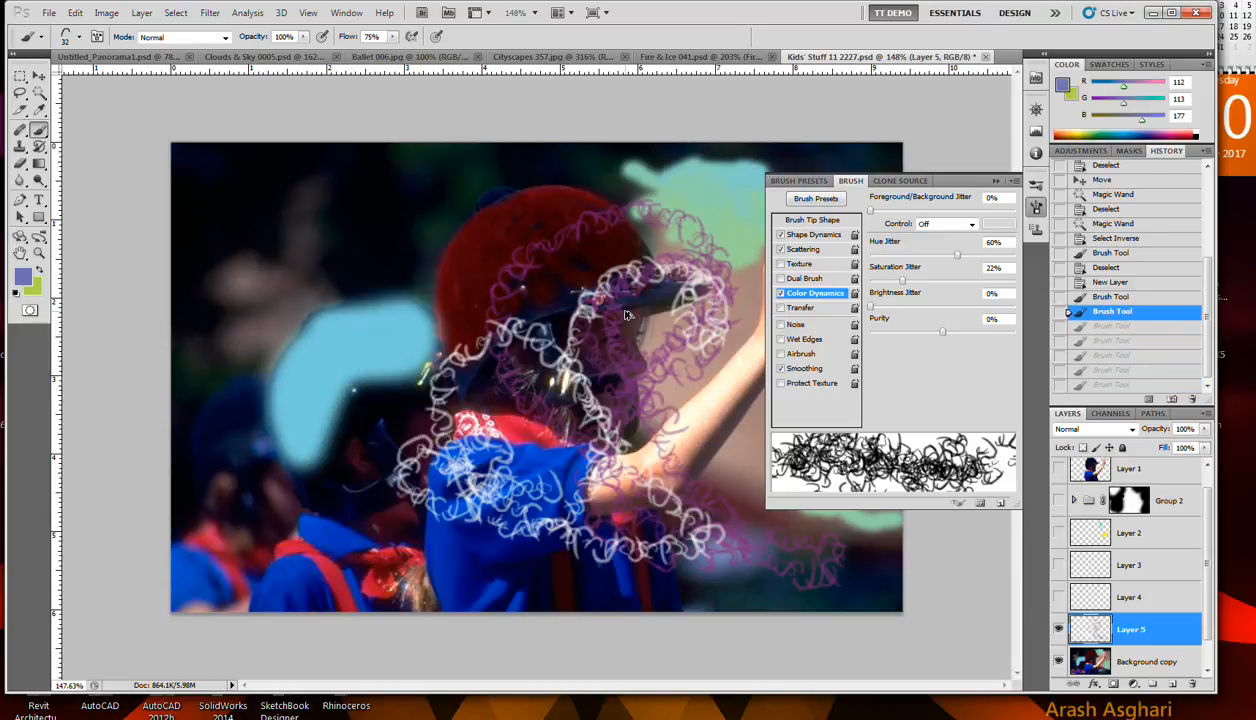
mouse_move(446, 258)
mouse_down()
mouse_move(340, 200)
mouse_move(215, 200)
mouse_move(300, 235)
mouse_up()
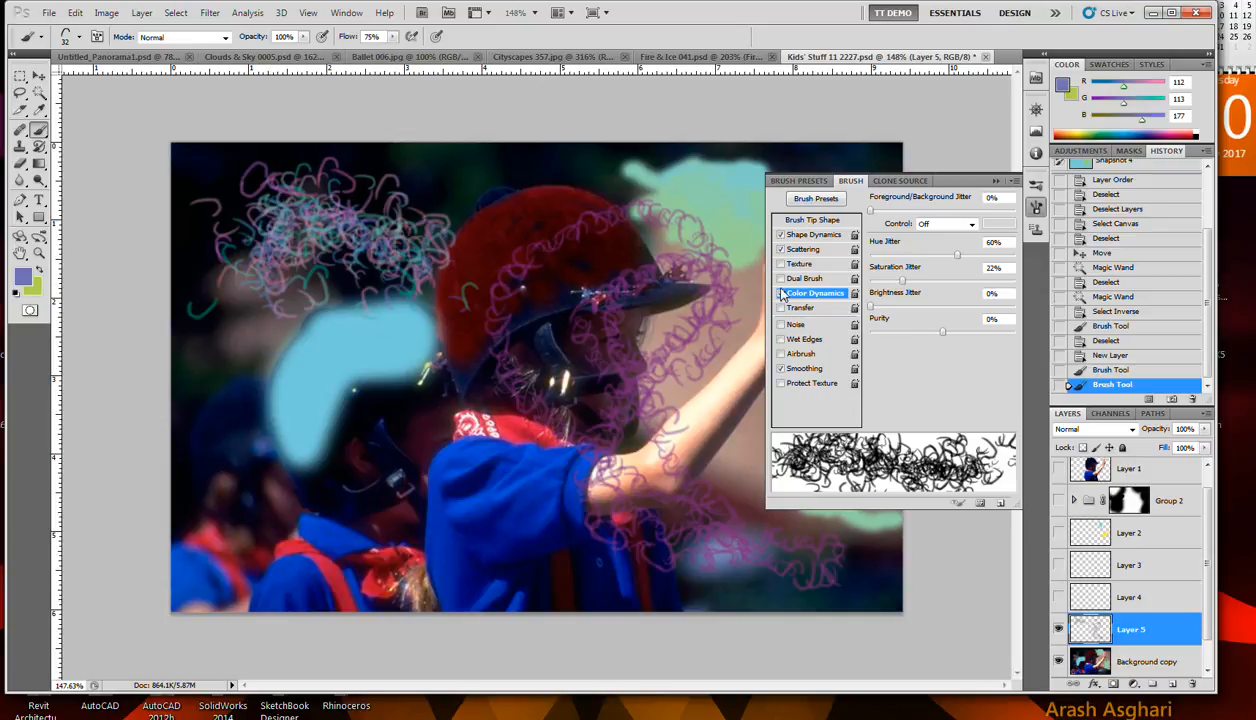
Step: Replace Color Dynamics with Transfer, set flow jitter to 73%, and paint a scattered stroke over the figure on Layer 5
click(780, 293)
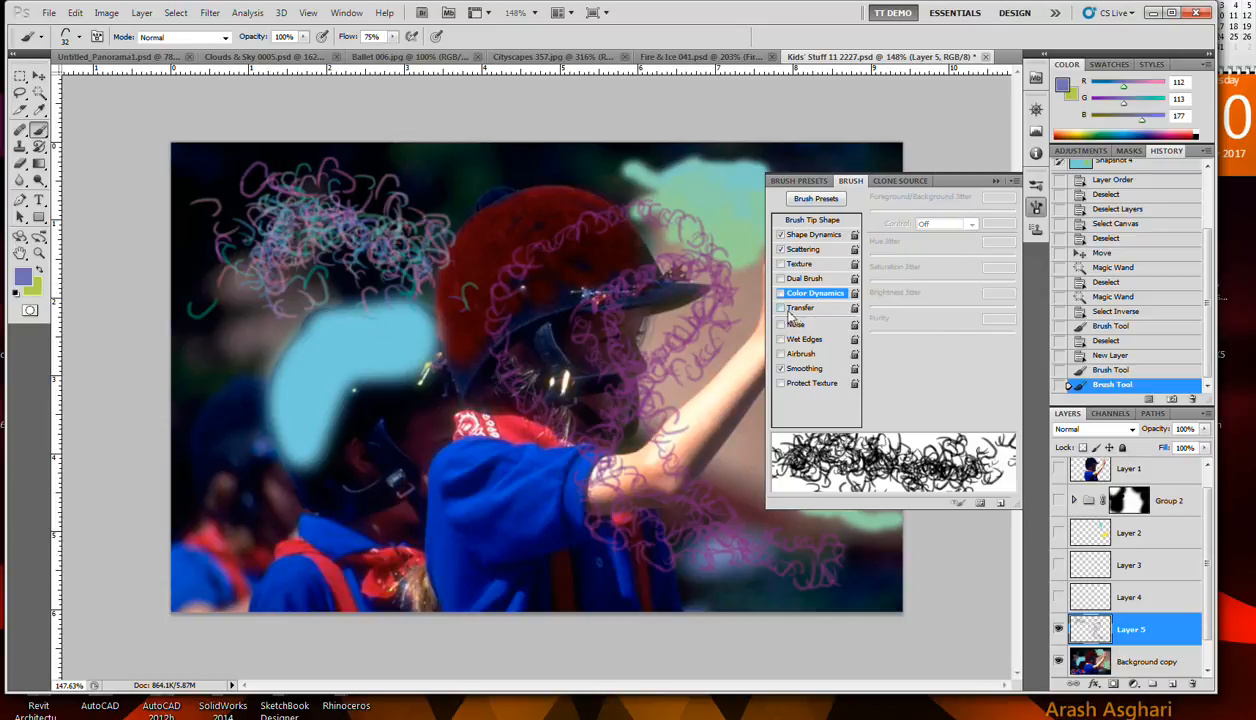
click(781, 308)
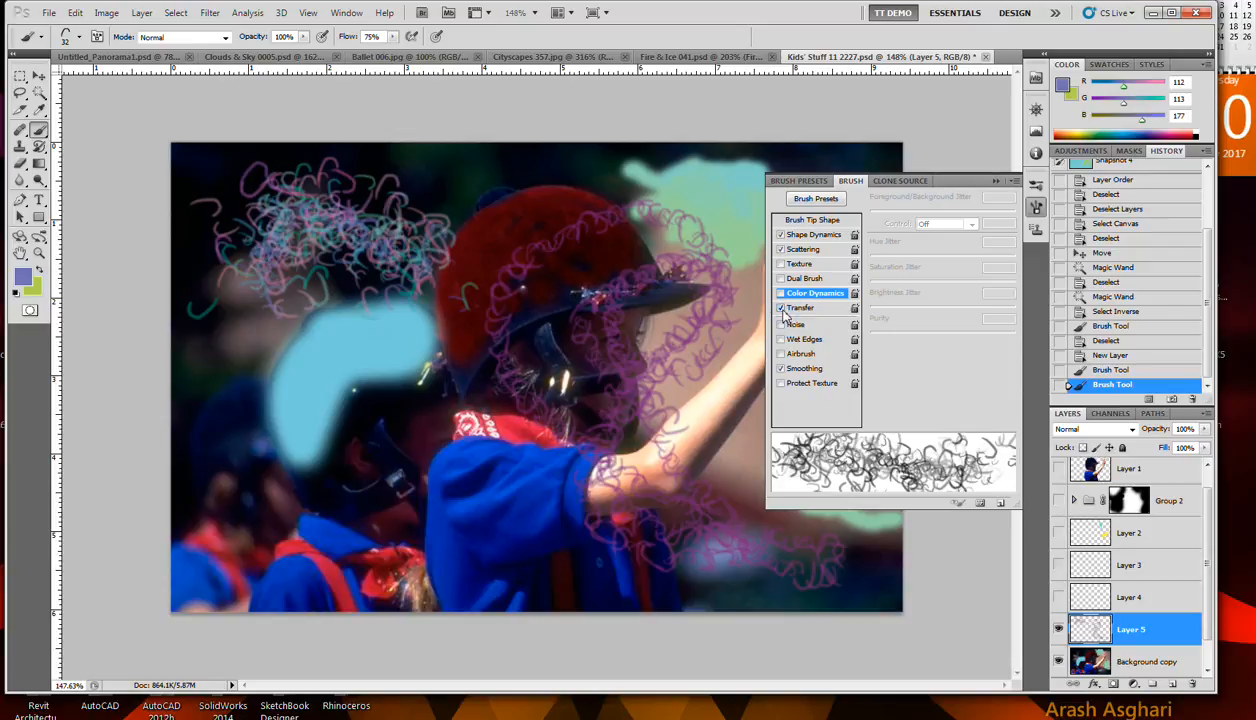
click(801, 309)
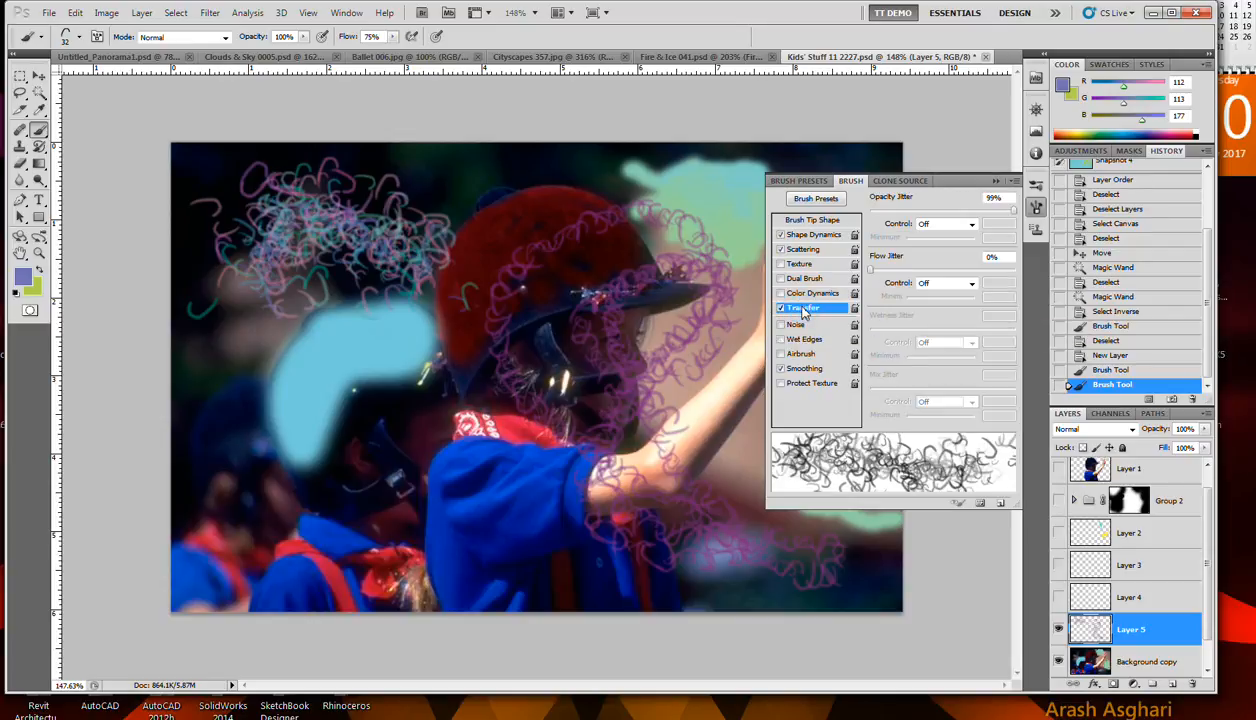
drag(871, 270, 976, 272)
mouse_move(565, 265)
mouse_down()
mouse_move(385, 385)
mouse_move(350, 480)
mouse_move(500, 515)
mouse_move(561, 492)
mouse_move(575, 530)
mouse_move(618, 405)
mouse_up()
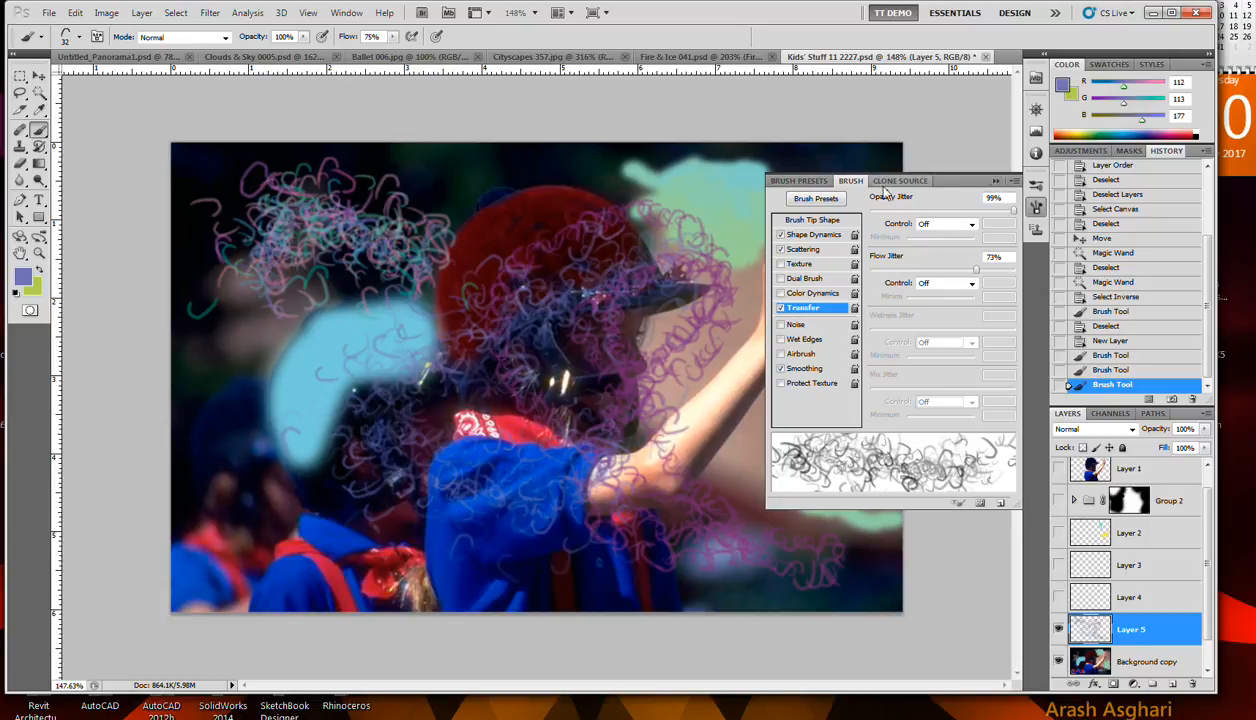
Step: Review the brush presets, the brush setting options, the Clone Source settings and the bristle brush preview toggle
click(800, 182)
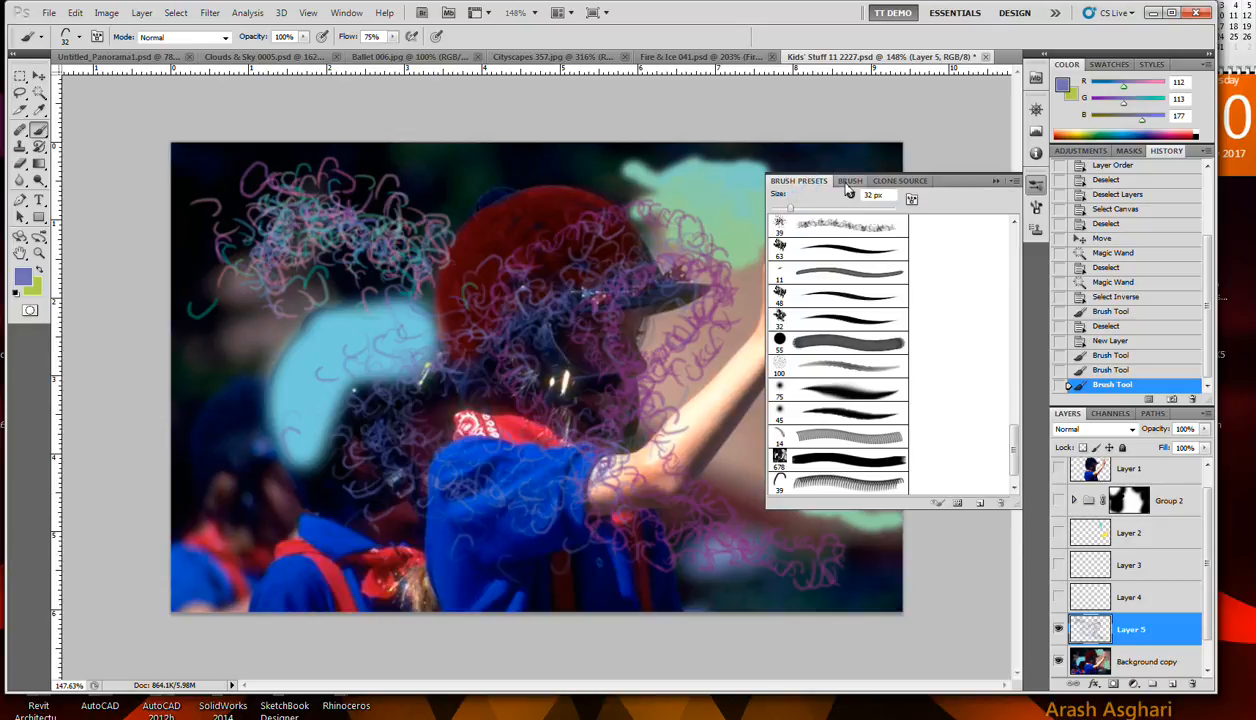
click(849, 182)
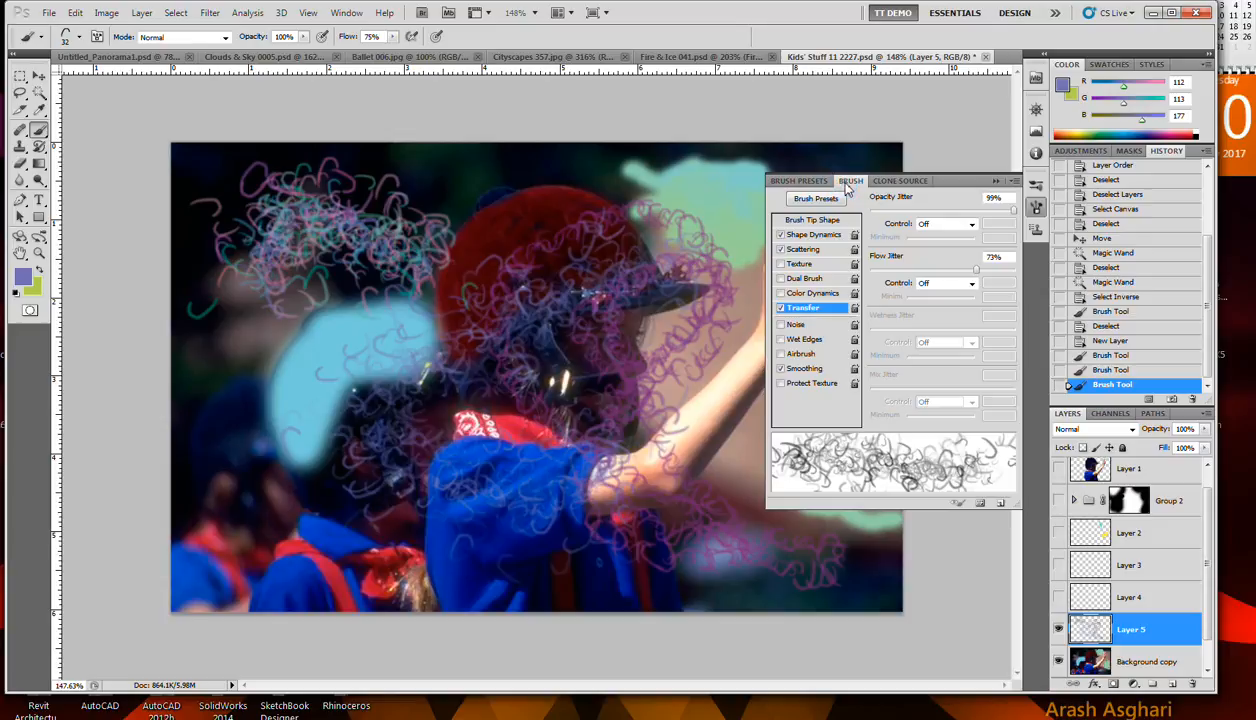
click(1014, 183)
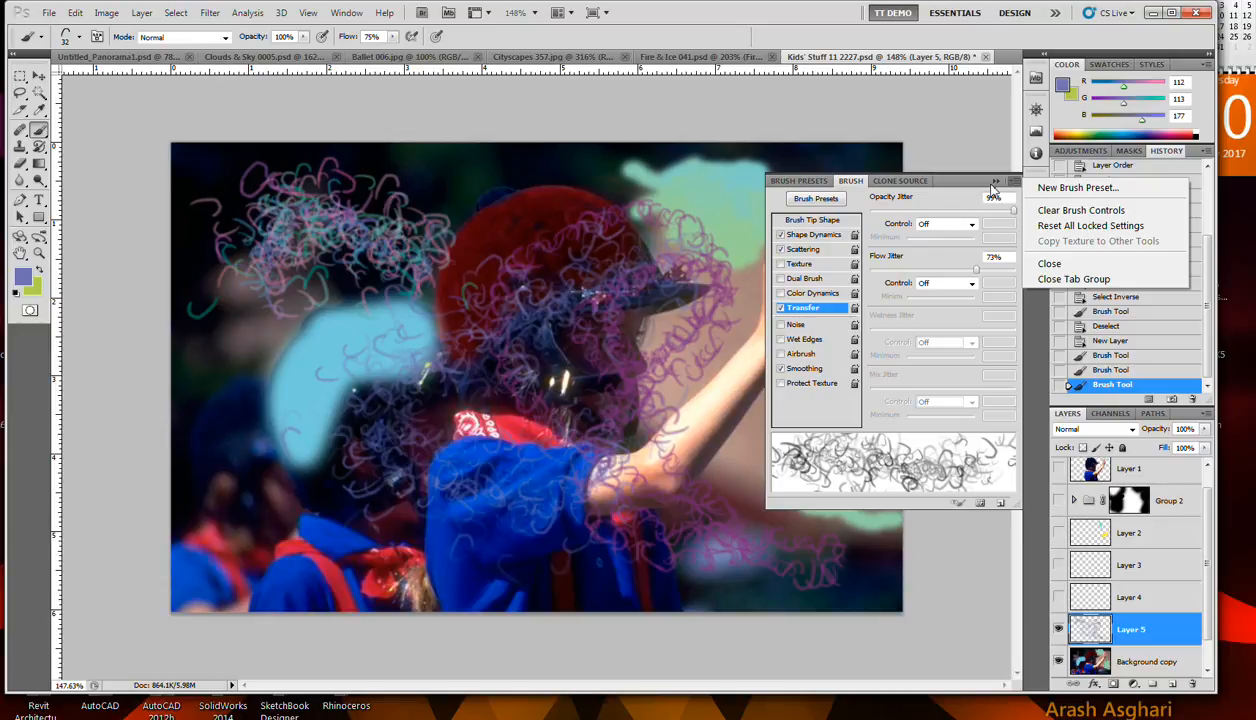
click(921, 185)
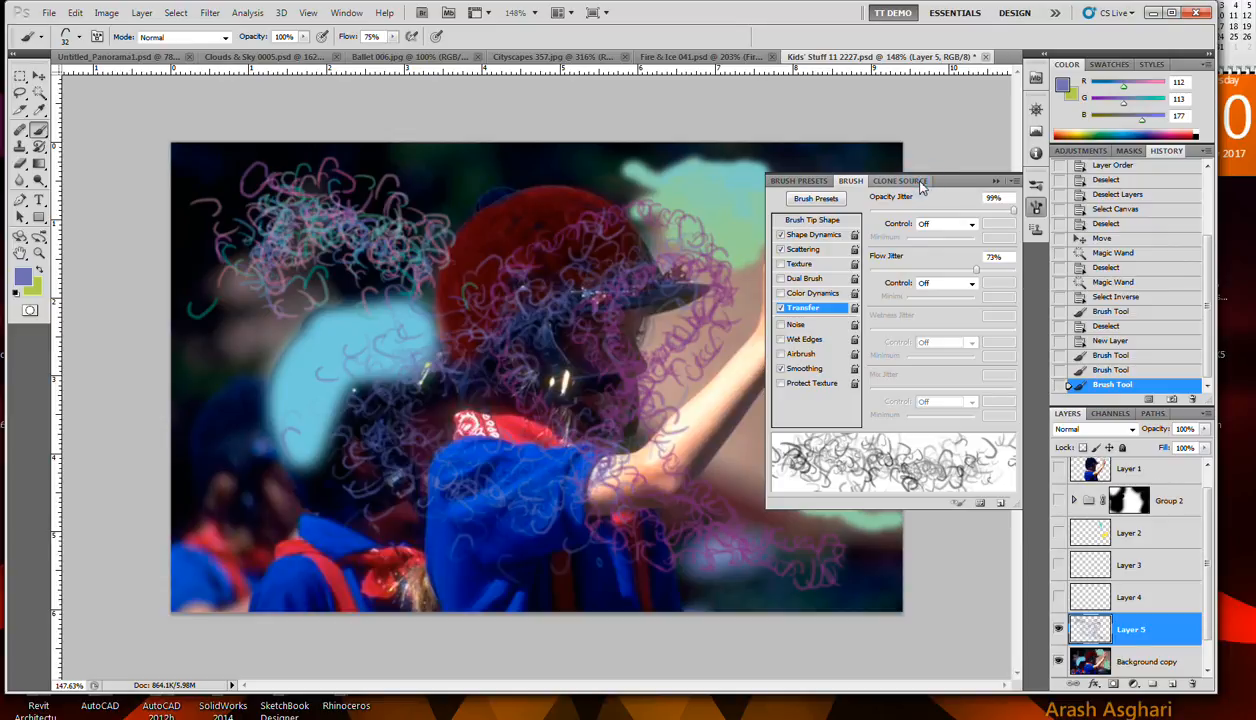
click(921, 183)
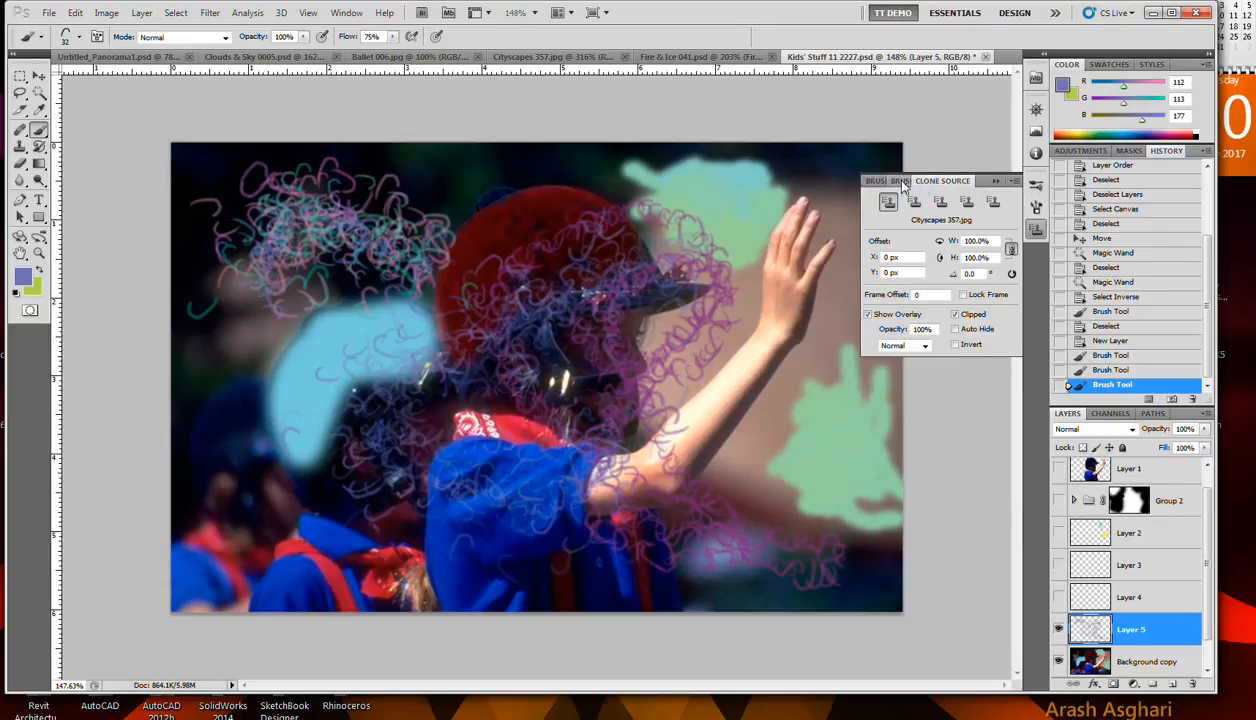
click(899, 182)
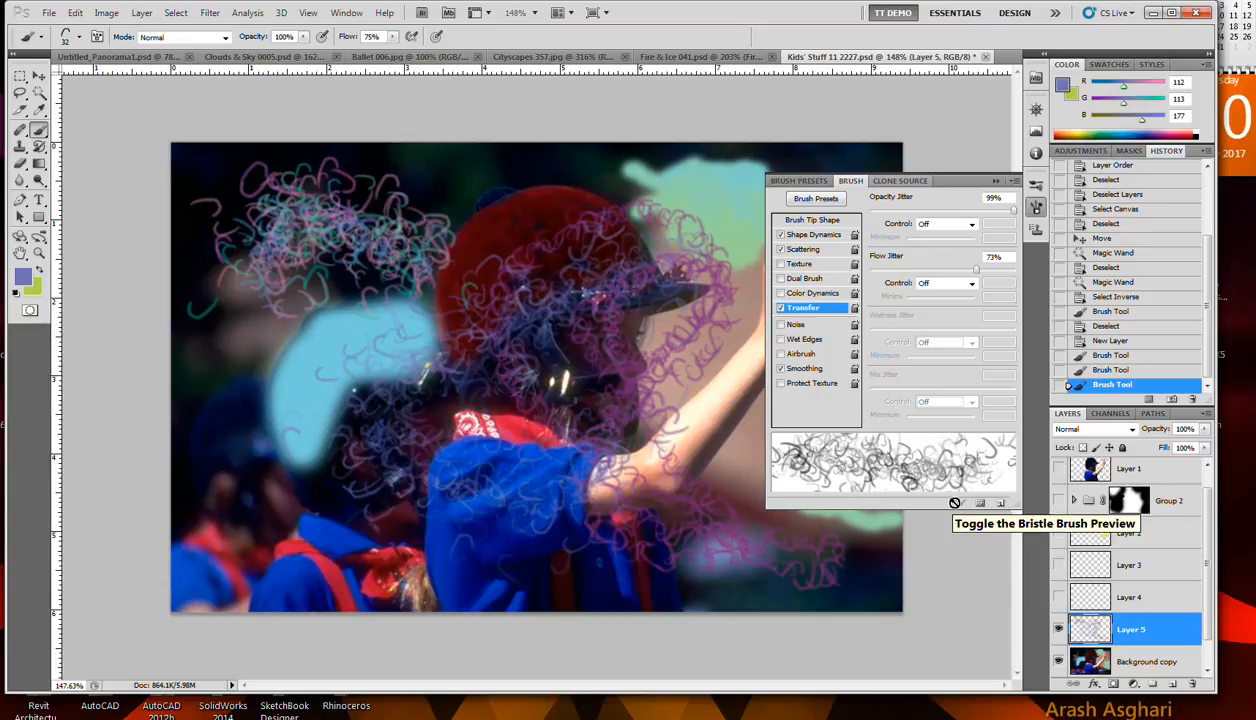
click(955, 503)
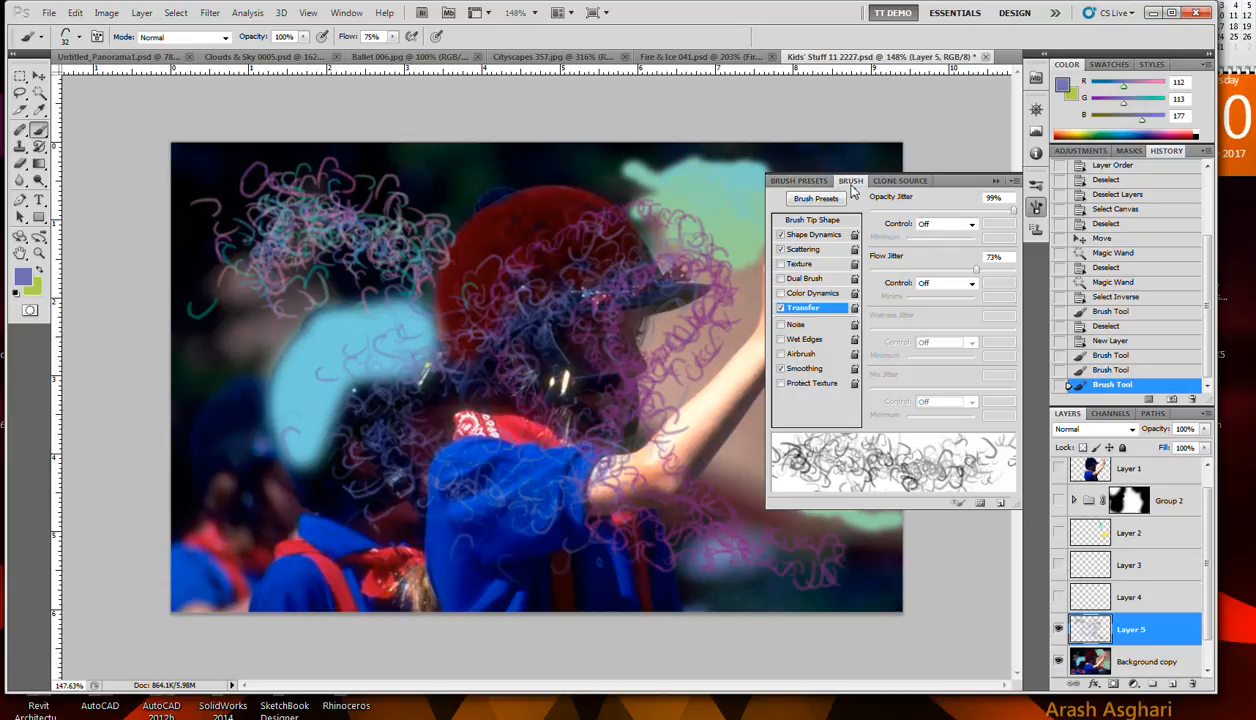
Step: Examine the saved brush presets against the current brush settings and inspect the brush set in the Preset Manager
click(799, 181)
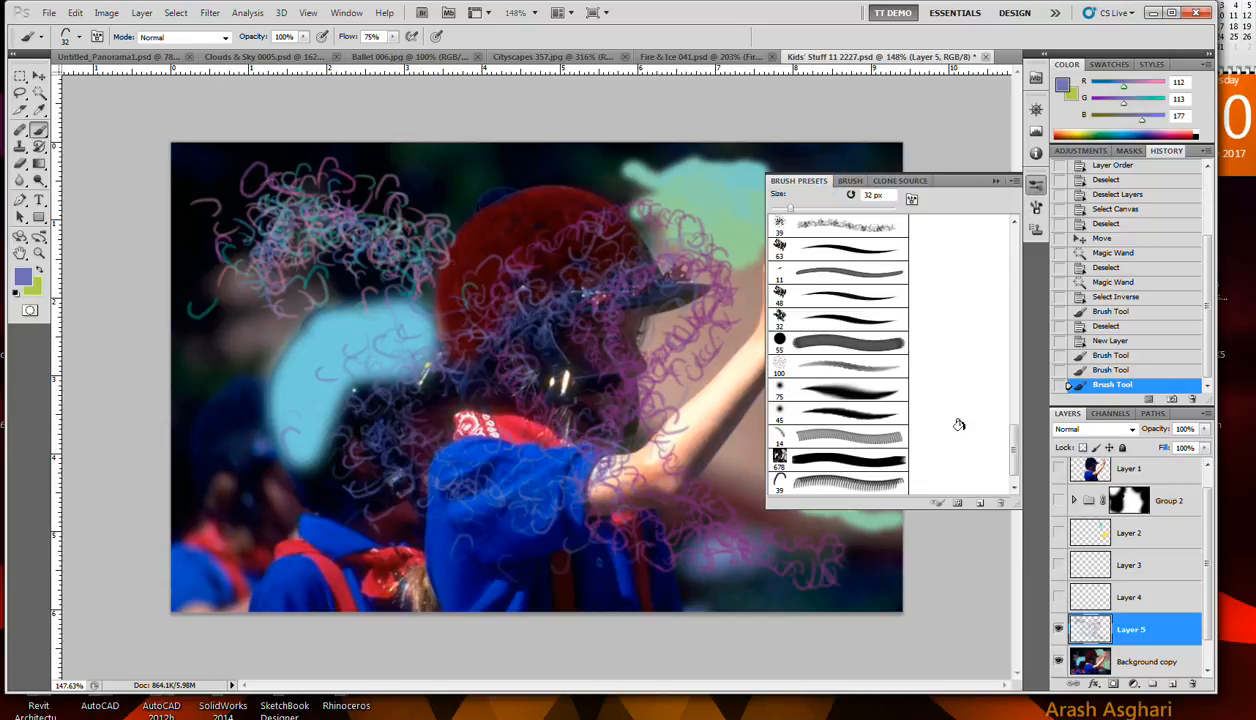
click(868, 484)
click(827, 436)
drag(780, 208, 790, 208)
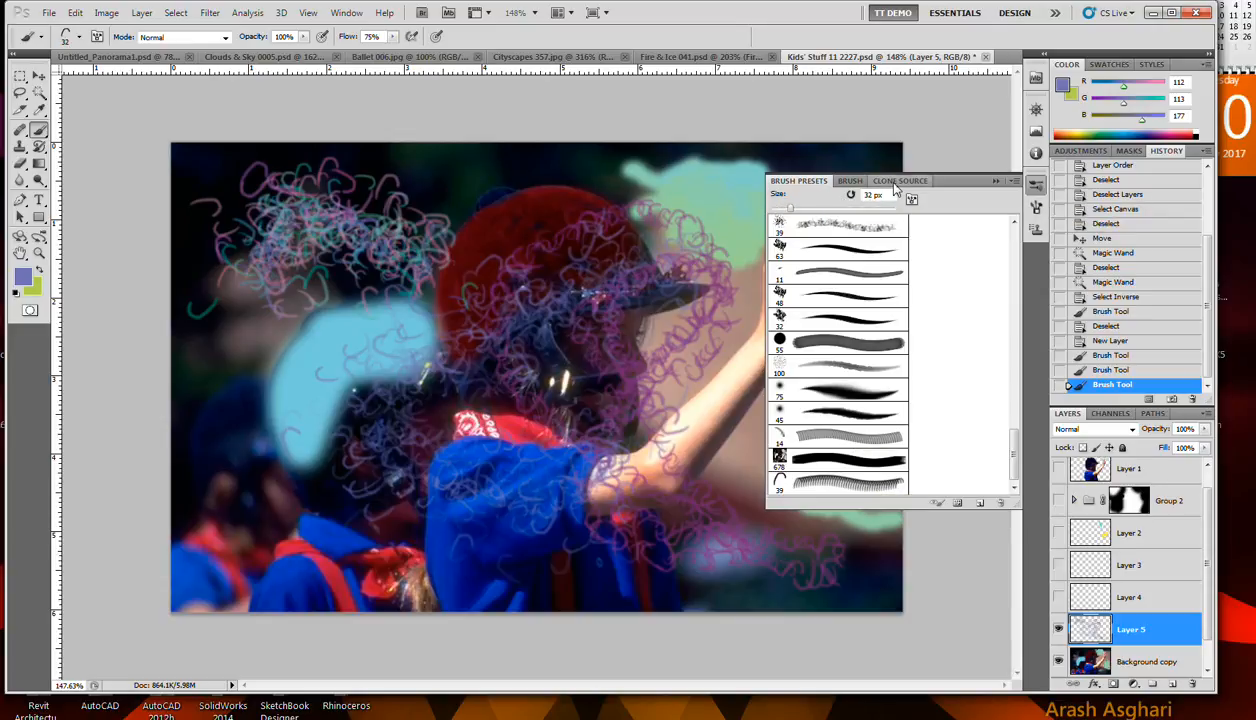
click(851, 182)
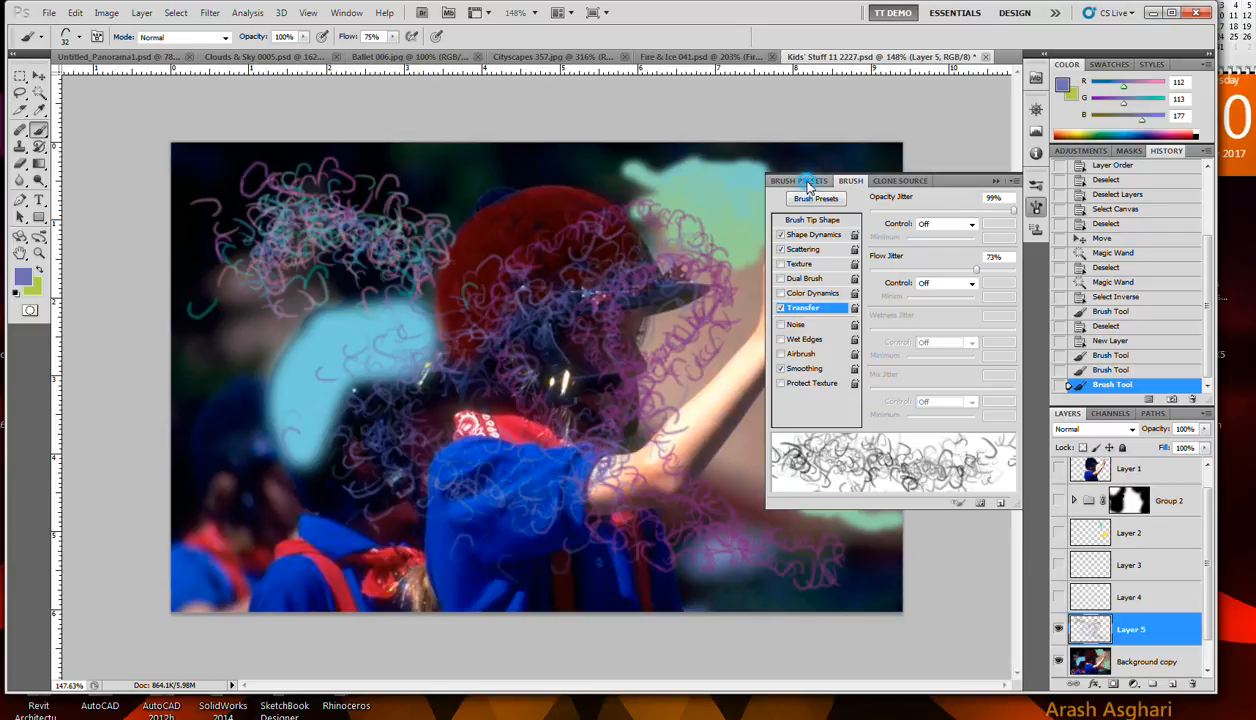
click(808, 183)
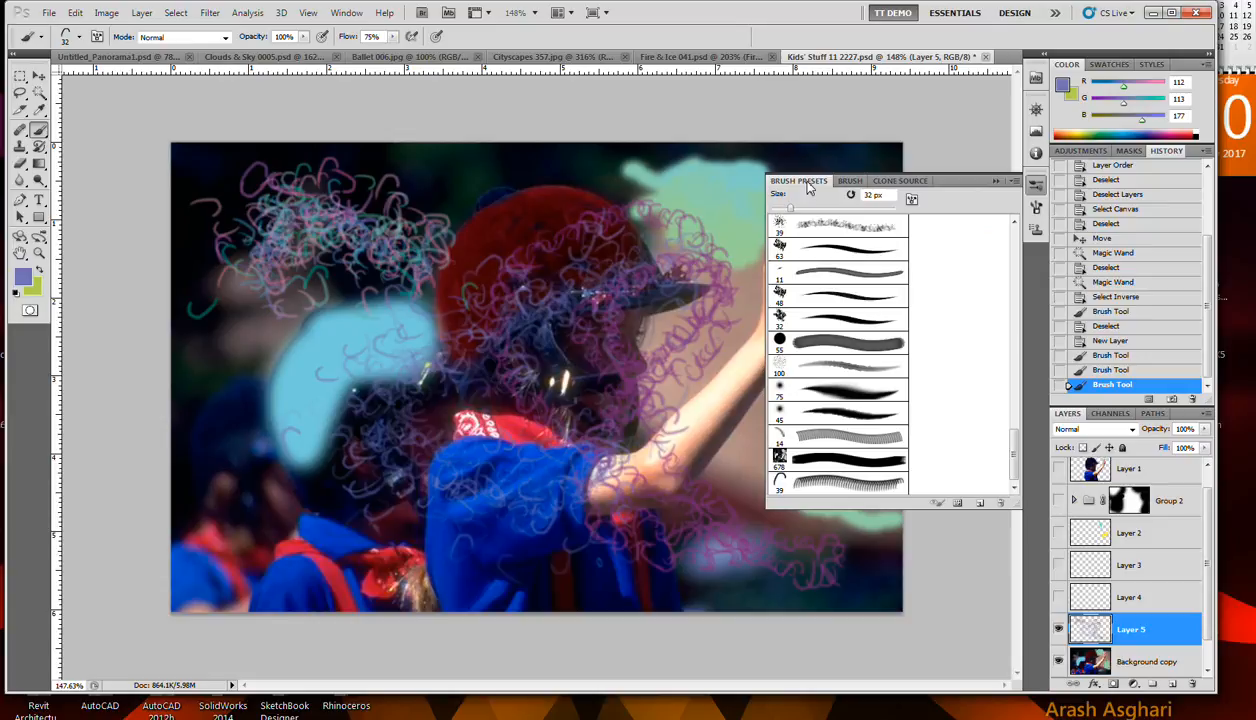
click(849, 181)
click(816, 199)
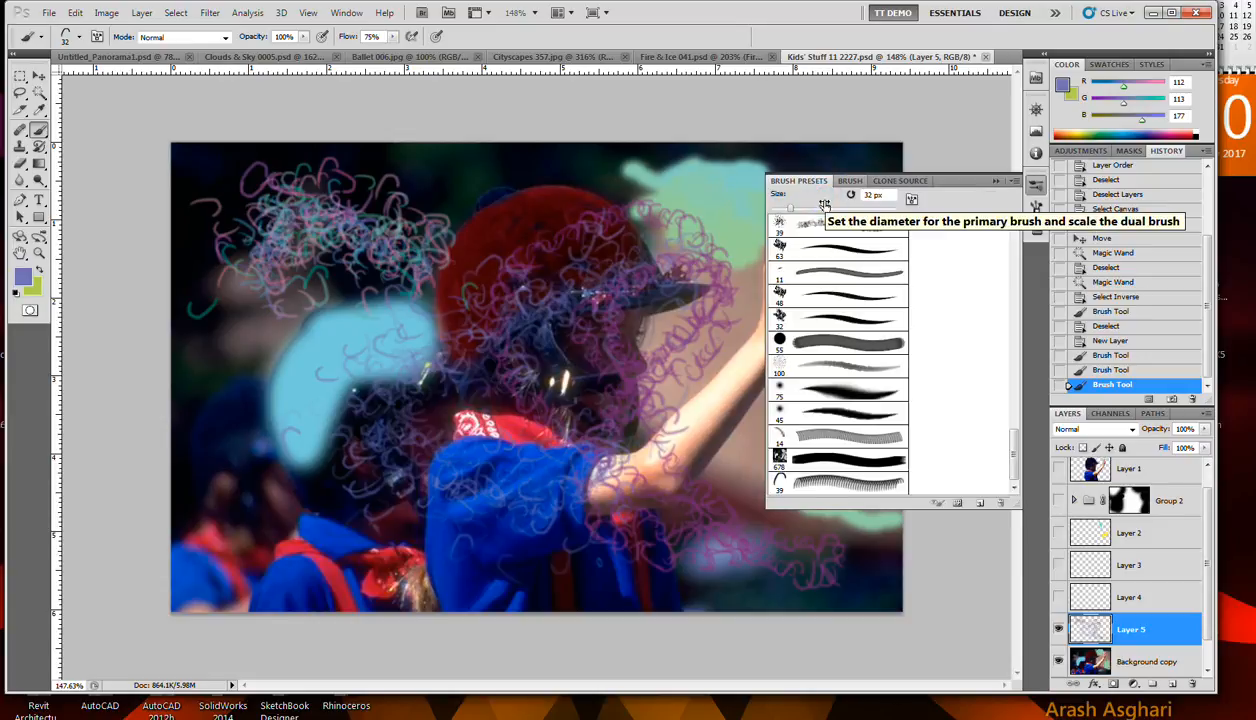
click(957, 503)
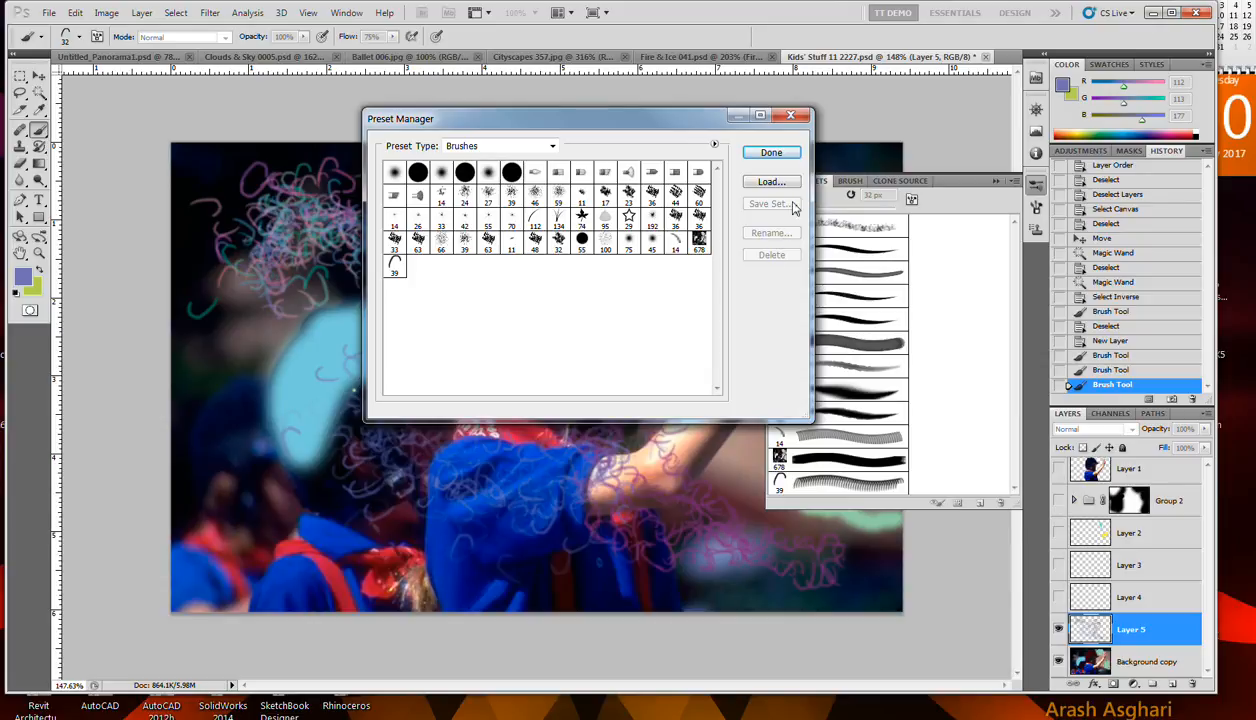
click(771, 153)
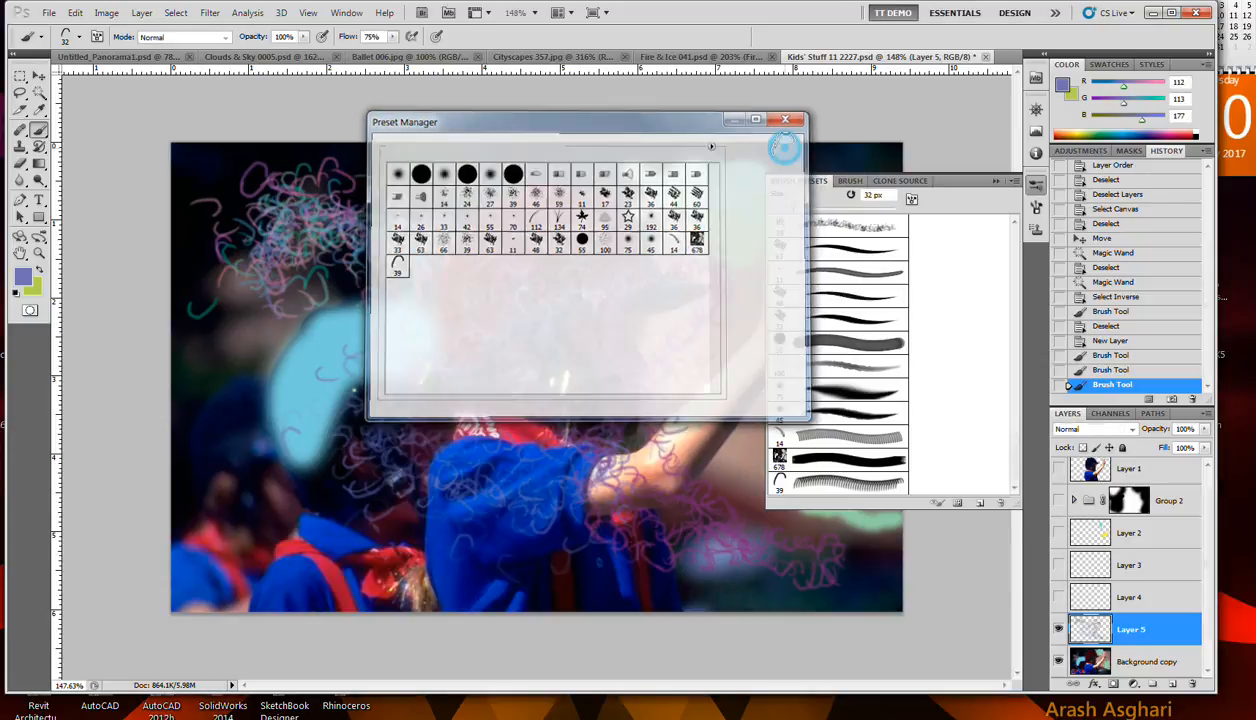
Step: Save the current brush as a new preset with its size captured and the suggested name, and paint scribbles over the figure
click(852, 186)
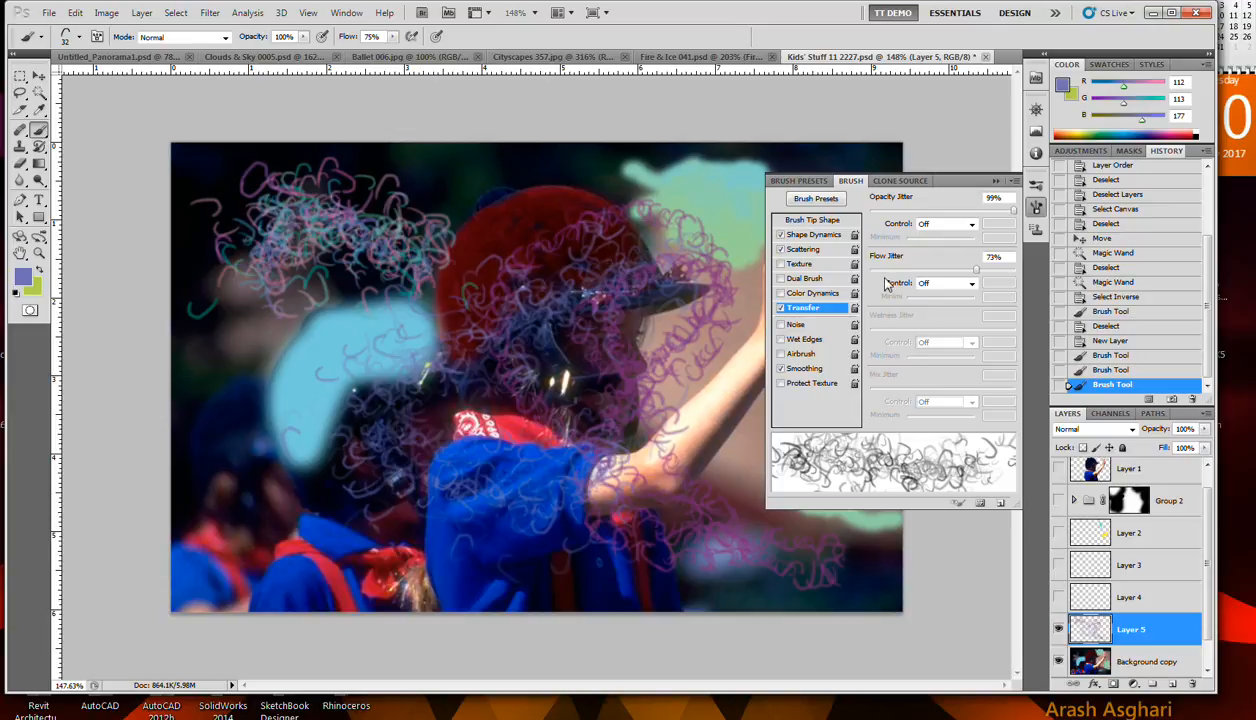
click(1013, 182)
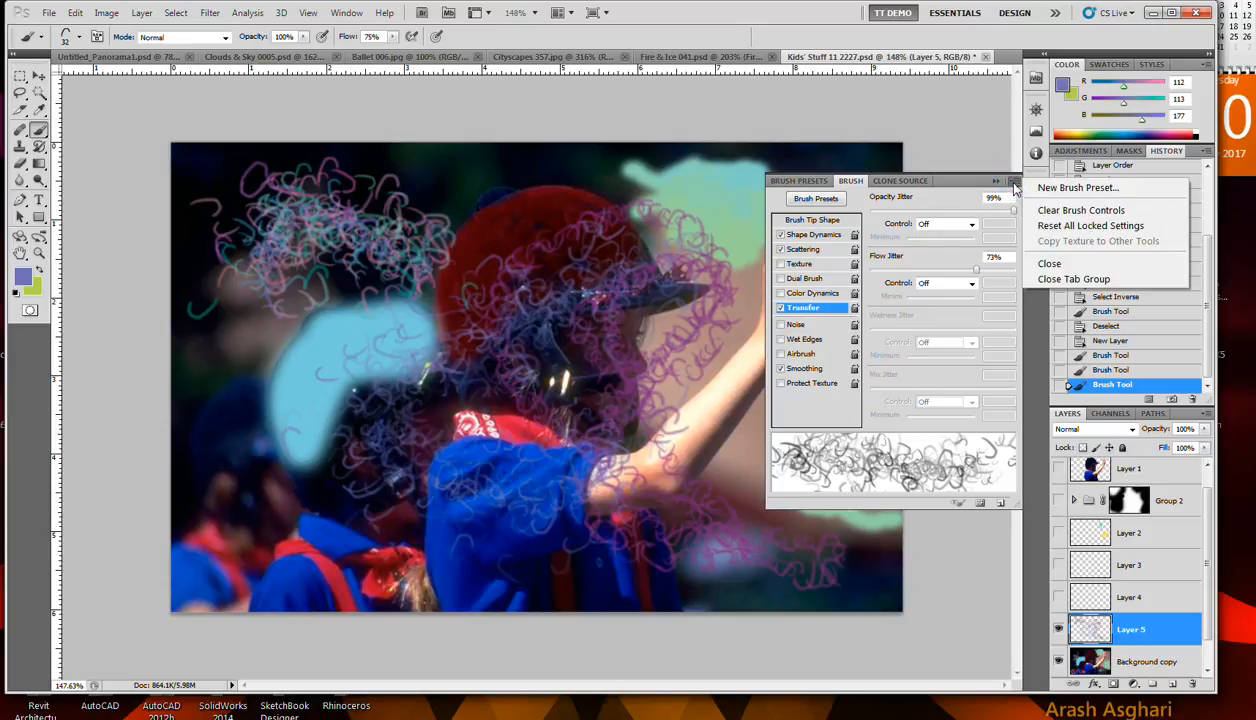
click(1026, 187)
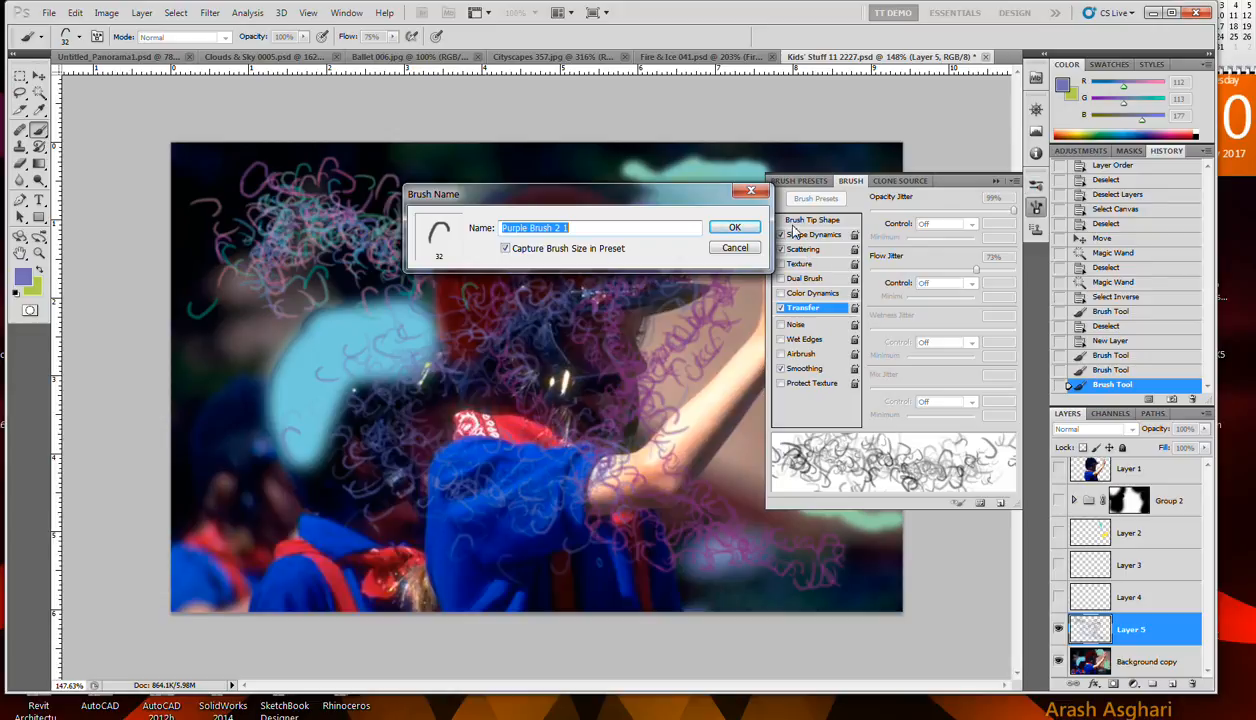
click(734, 230)
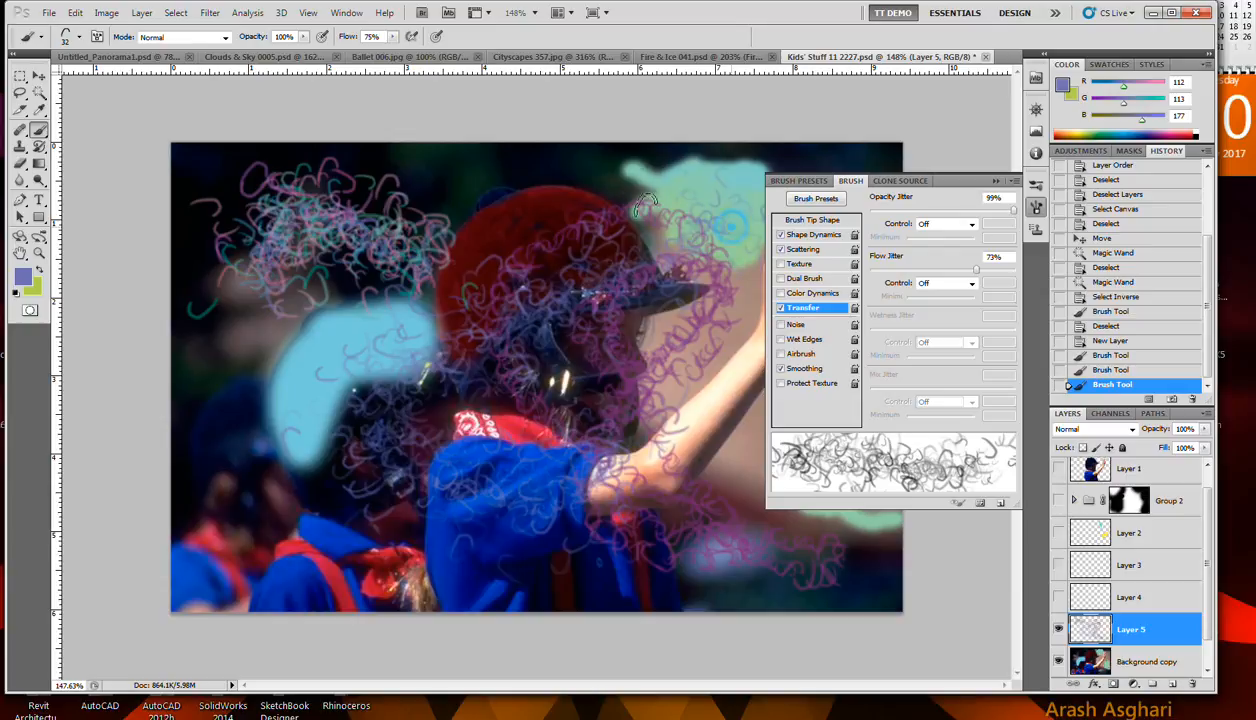
mouse_move(390, 345)
mouse_down()
mouse_move(354, 337)
mouse_move(390, 355)
mouse_up()
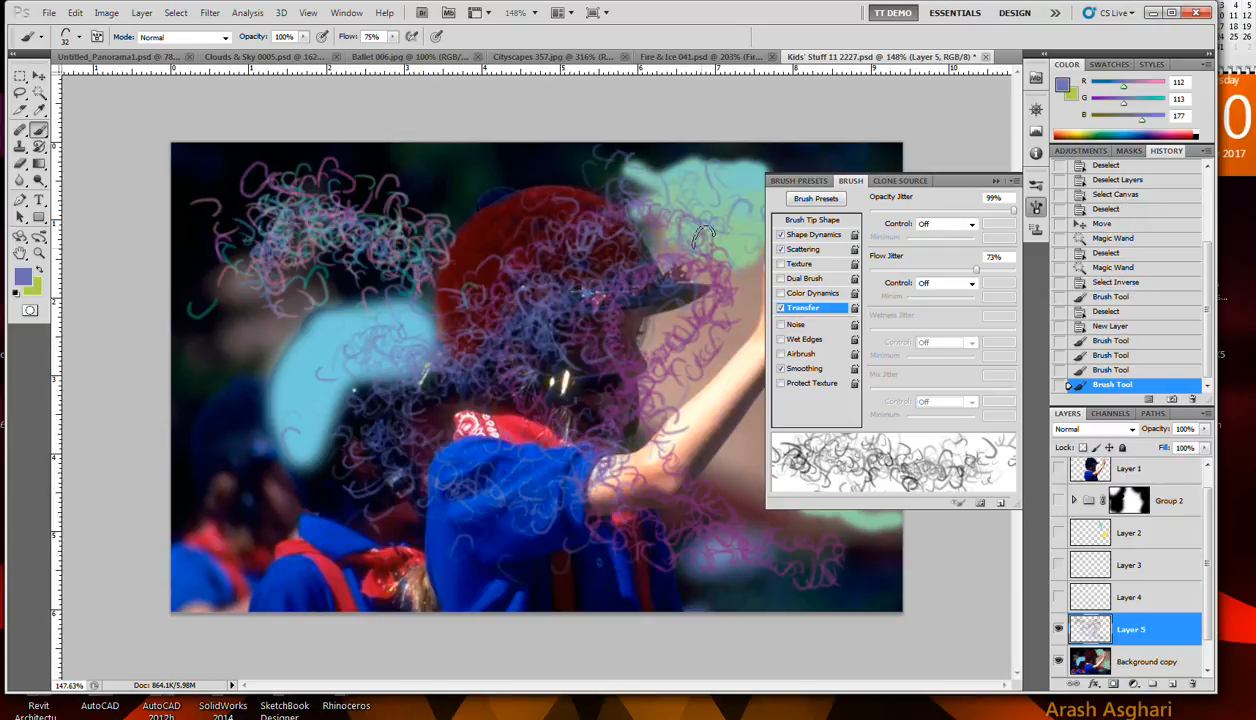
Step: Paint a stroke with the plain 39 px arch preset, followed by scribbles with the newly saved 32 px scattered preset
click(796, 199)
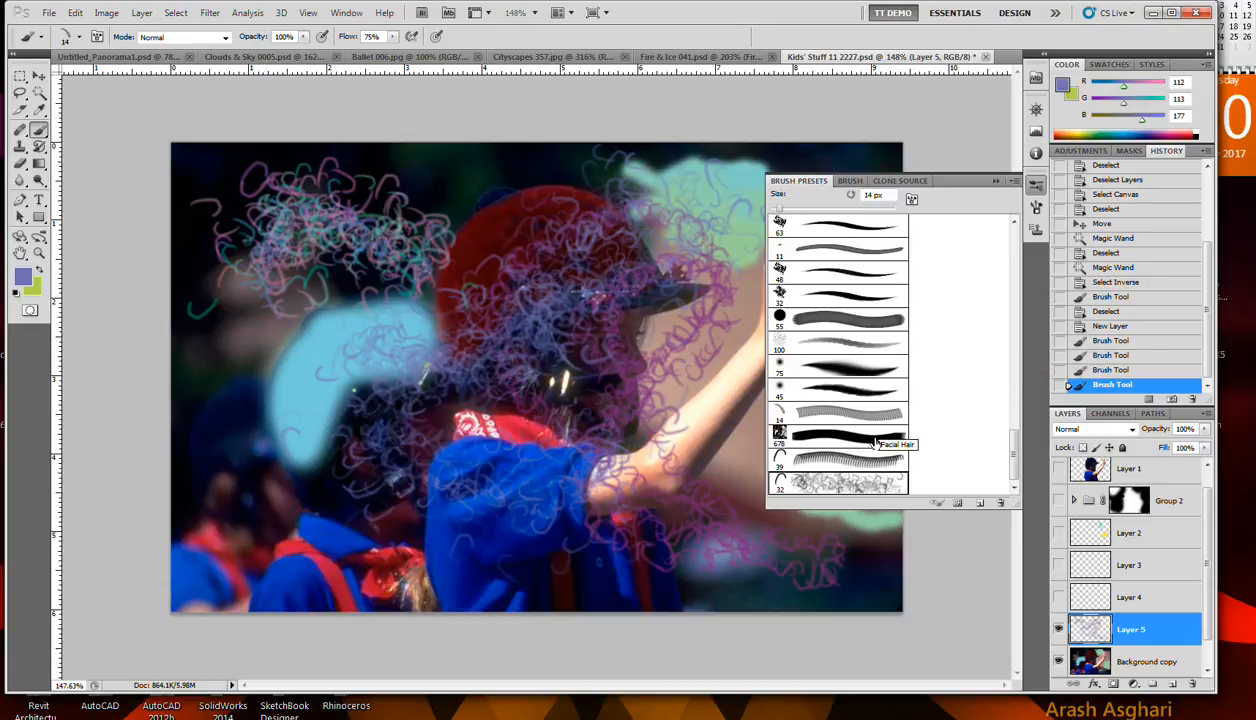
click(850, 459)
mouse_move(520, 375)
mouse_down()
mouse_move(620, 458)
mouse_move(742, 336)
mouse_up()
click(860, 483)
mouse_move(548, 315)
mouse_down()
mouse_move(410, 363)
mouse_move(458, 483)
mouse_move(568, 502)
mouse_move(662, 412)
mouse_move(668, 342)
mouse_move(628, 307)
mouse_move(396, 255)
mouse_move(315, 309)
mouse_move(275, 362)
mouse_move(229, 487)
mouse_move(289, 520)
mouse_move(415, 505)
mouse_up()
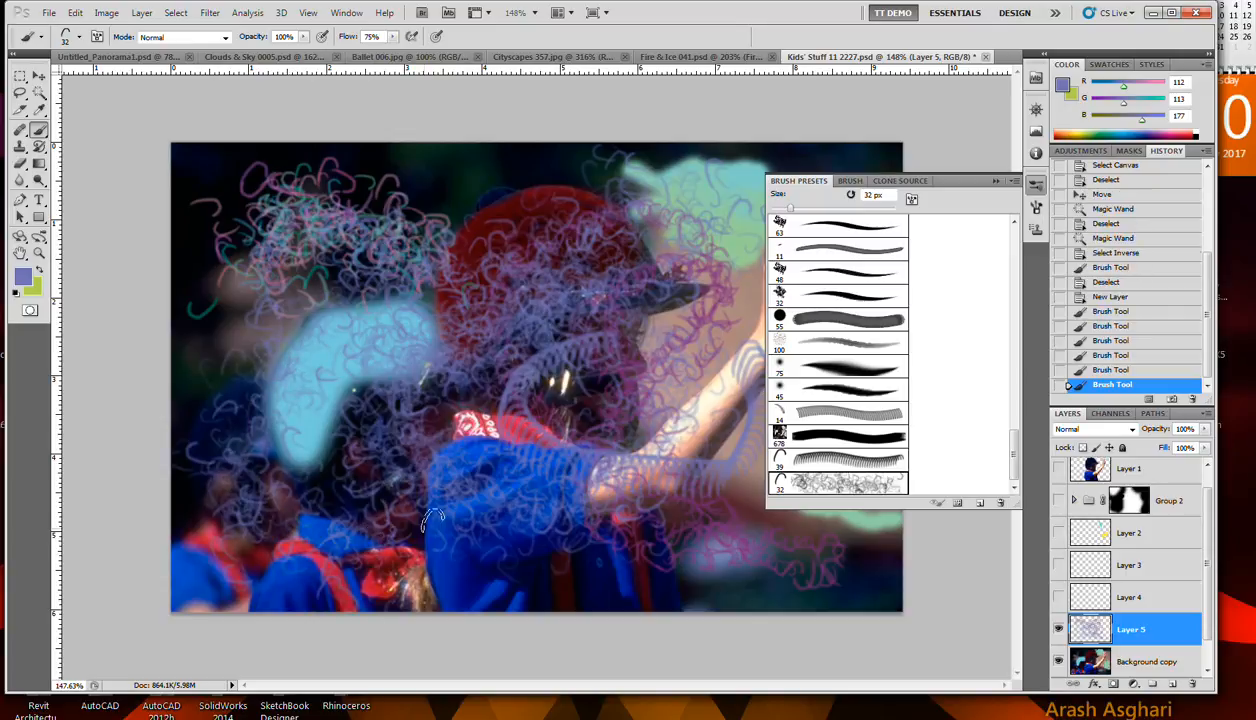
Step: Enable Color Dynamics, paint a test stroke over the figure, and save the brush as another preset under the suggested name
click(850, 181)
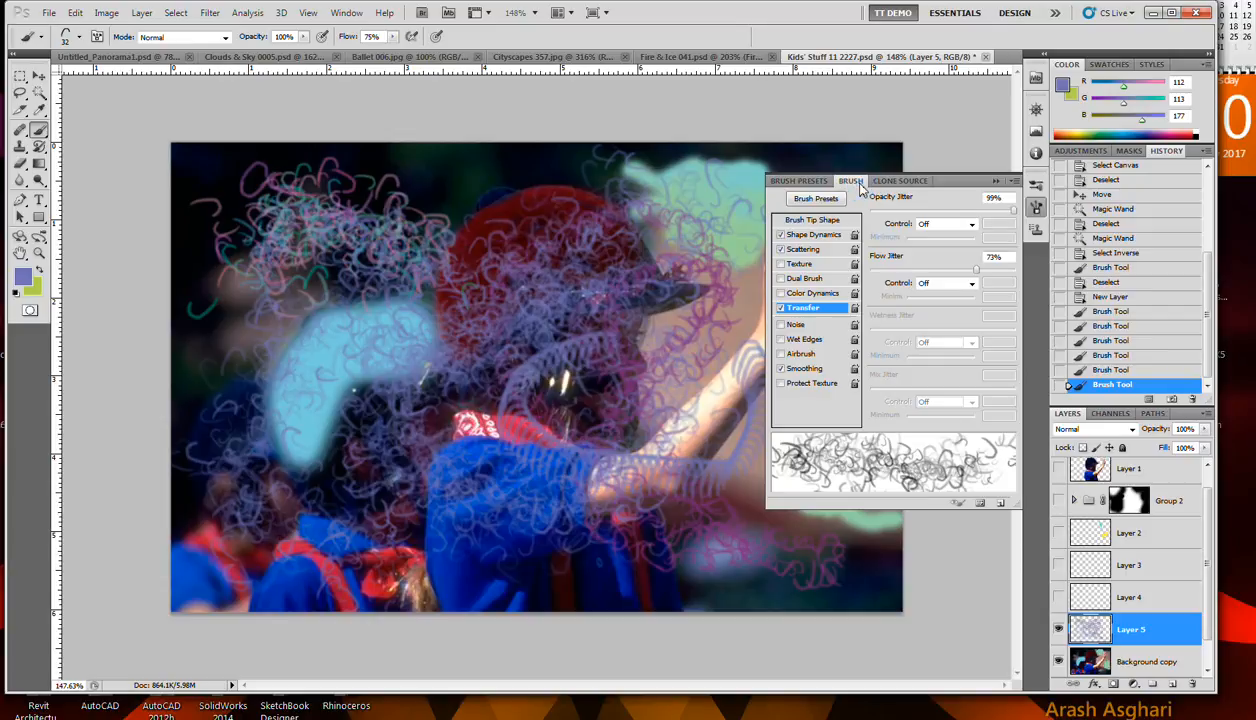
click(830, 296)
mouse_move(688, 265)
mouse_down()
mouse_move(656, 269)
mouse_move(592, 312)
mouse_move(561, 403)
mouse_move(448, 352)
mouse_move(436, 296)
mouse_move(498, 210)
mouse_move(580, 215)
mouse_move(620, 297)
mouse_move(625, 425)
mouse_up()
click(1014, 181)
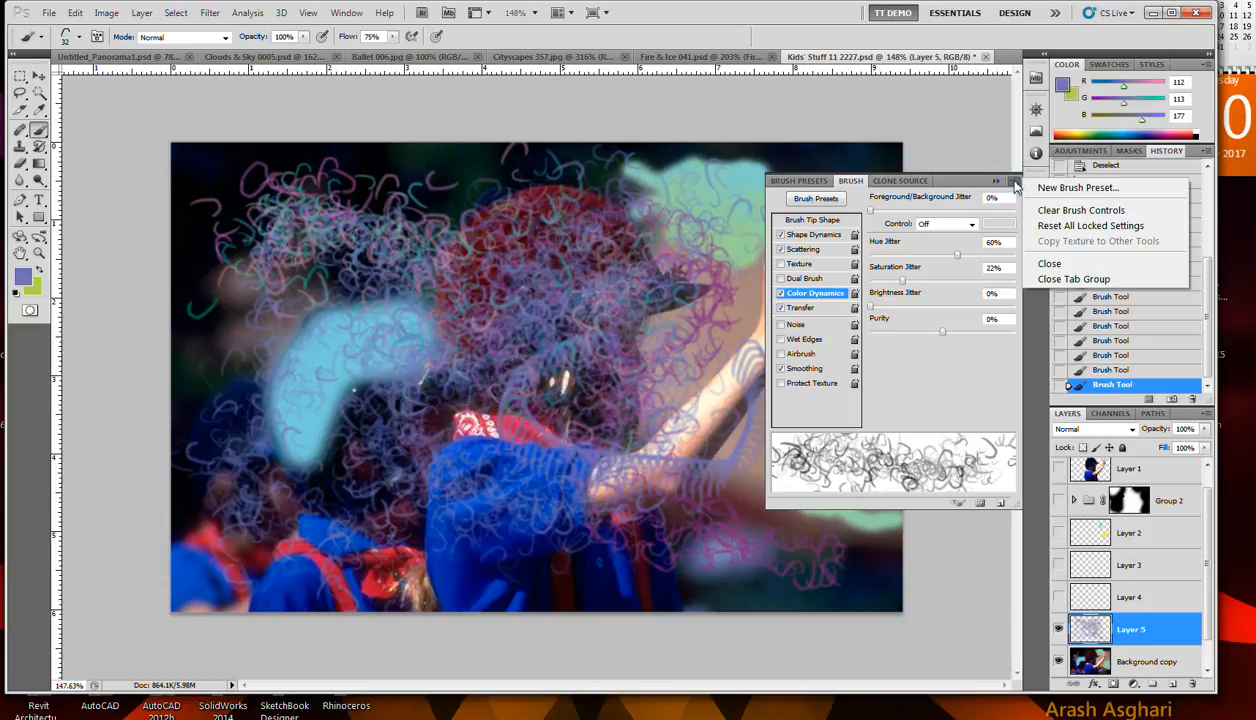
click(1070, 187)
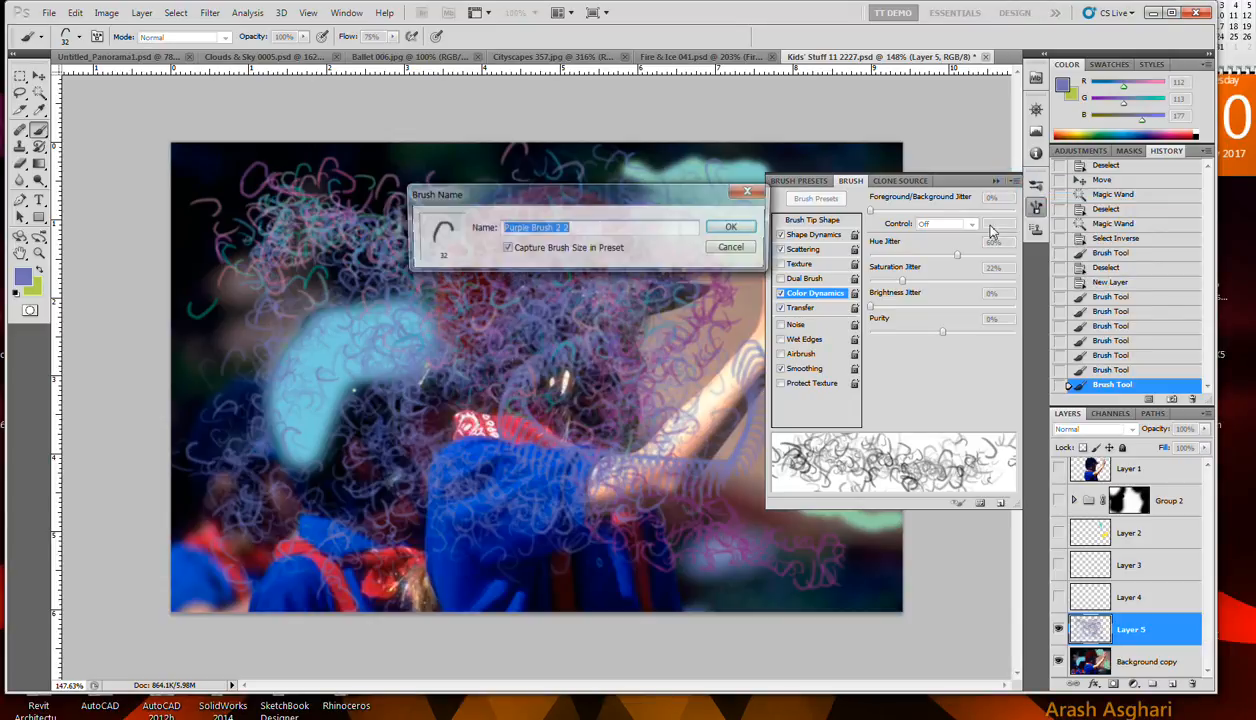
click(732, 228)
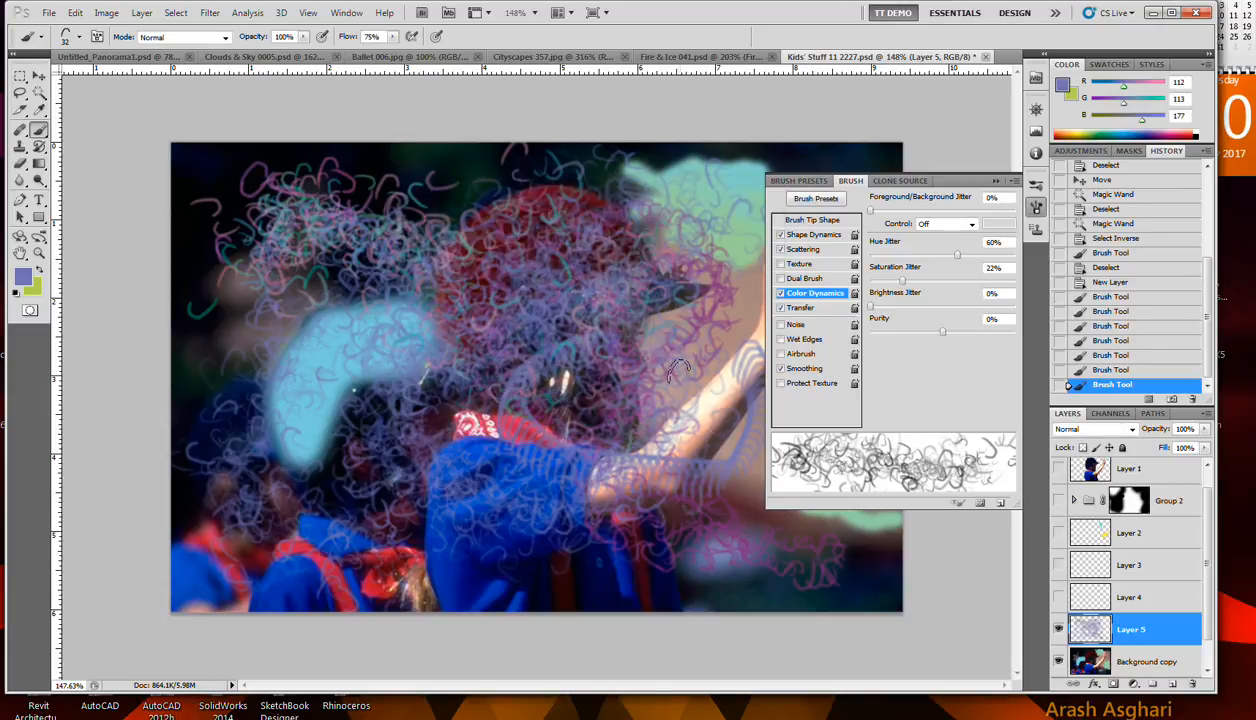
Step: Paint color-varied scribbles across the figure's torso and select the first saved 32 px scattered preset without Color Dynamics
click(786, 182)
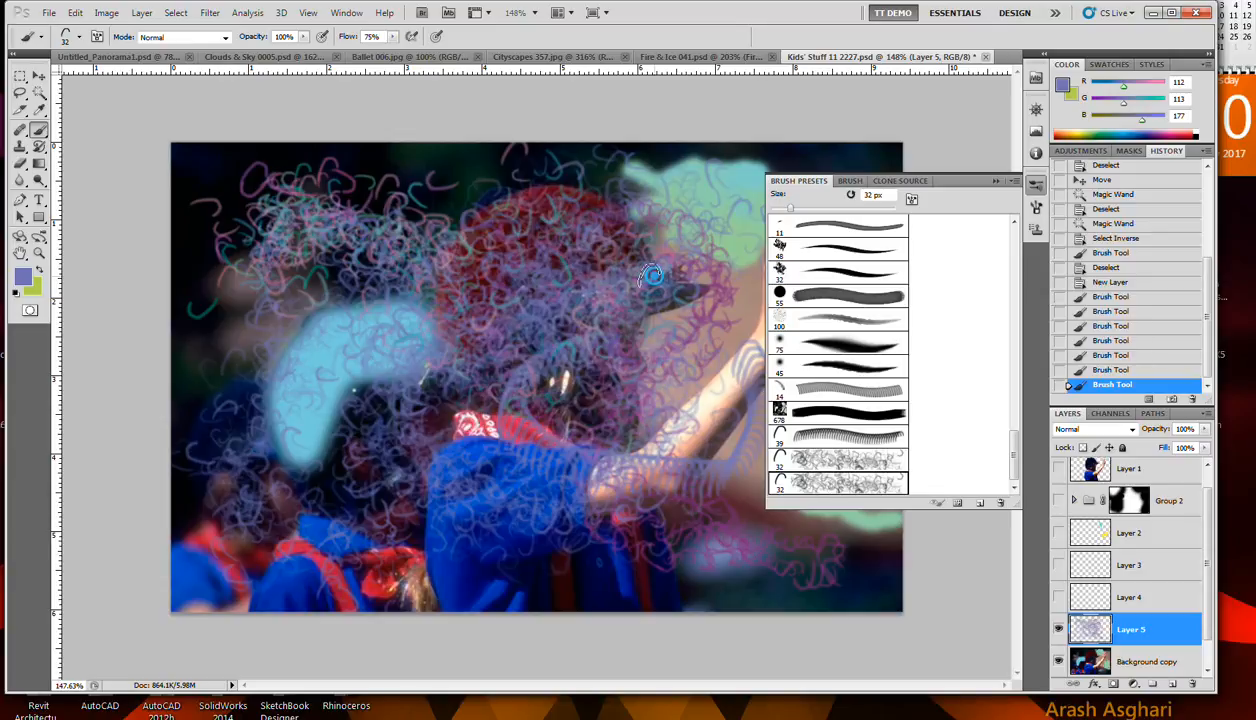
mouse_move(615, 533)
mouse_down()
mouse_move(345, 475)
mouse_move(320, 515)
mouse_move(300, 505)
mouse_move(562, 420)
mouse_up()
click(830, 460)
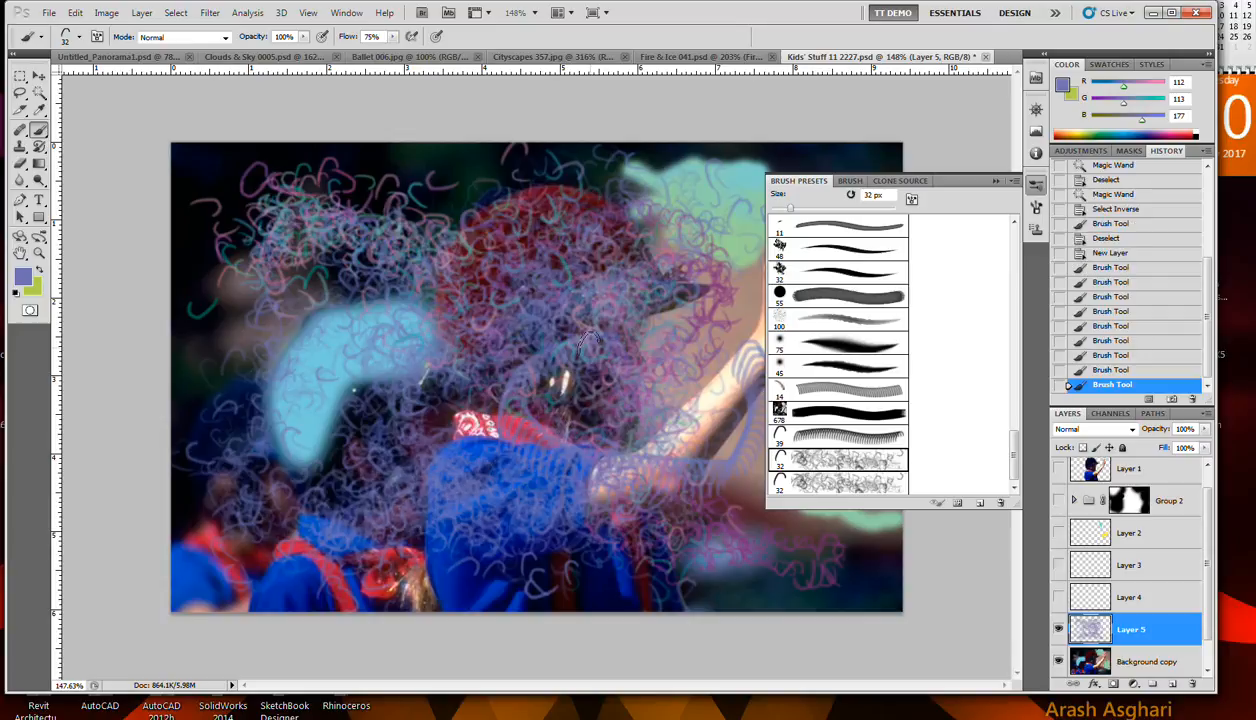